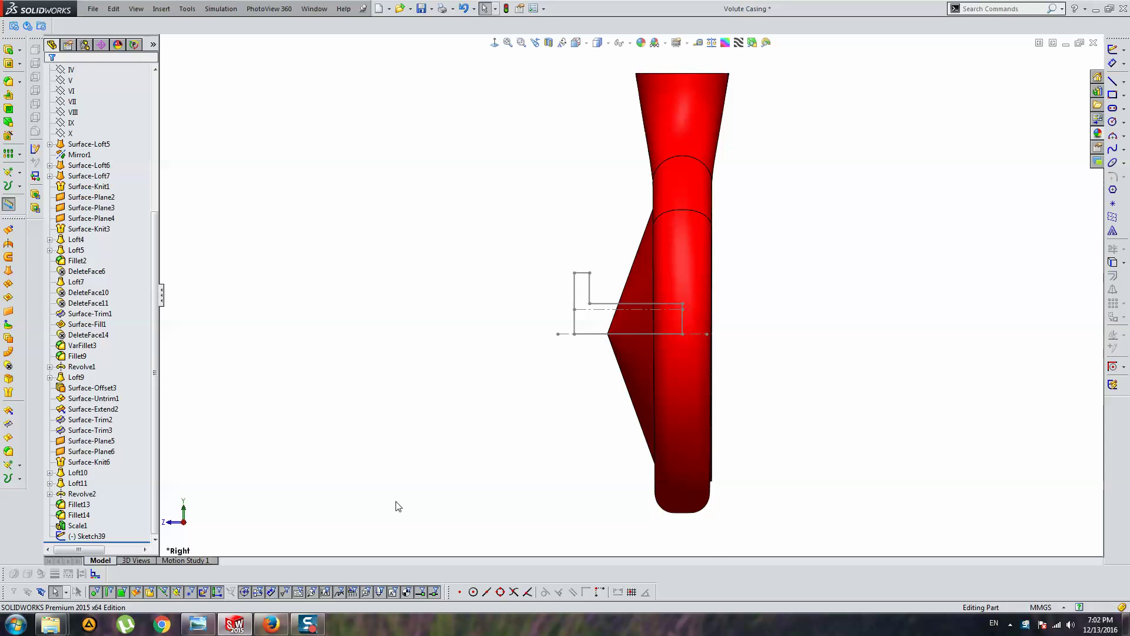
Look over the volute casing sketch, then bring up the ASME Class 300 flange table in Firefox.
scroll(690, 302, down, 3)
scroll(708, 381, up, 3)
scroll(711, 408, down, 1)
mouse_move(712, 409)
ctrl+middle_down()
mouse_move(746, 383)
mouse_move(747, 404)
ctrl+middle_up()
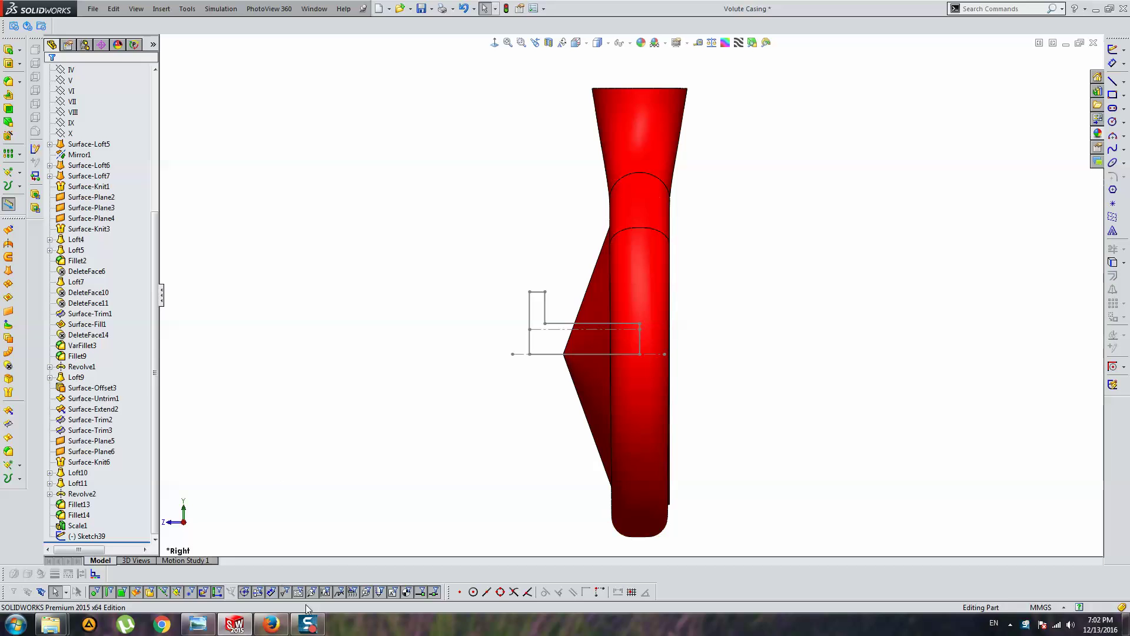
click(271, 623)
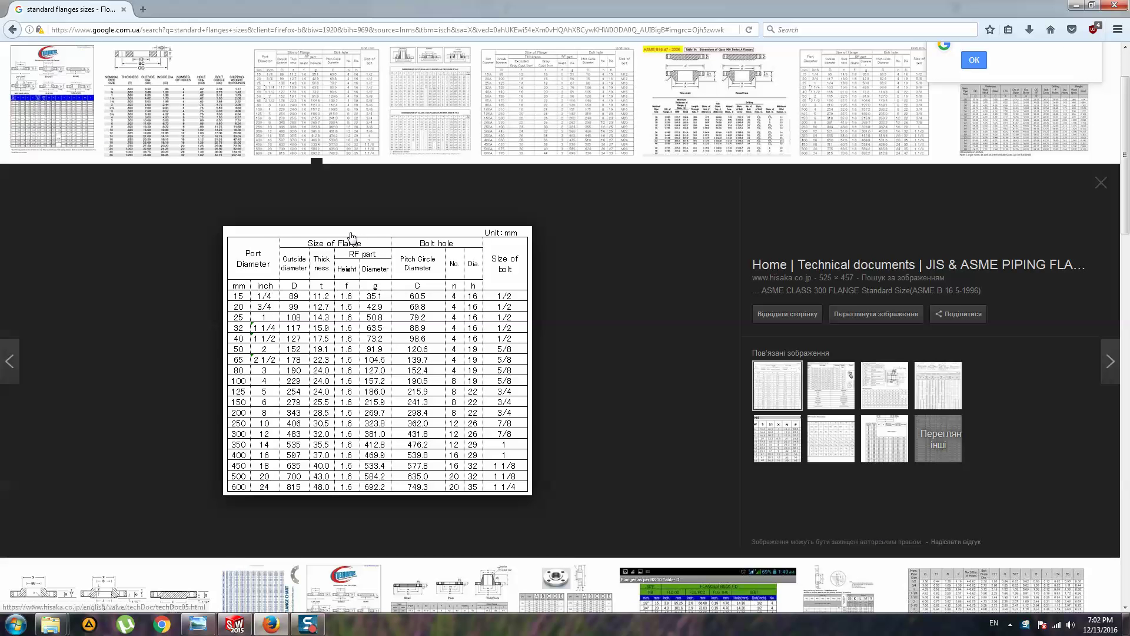
scroll(350, 241, up, 3)
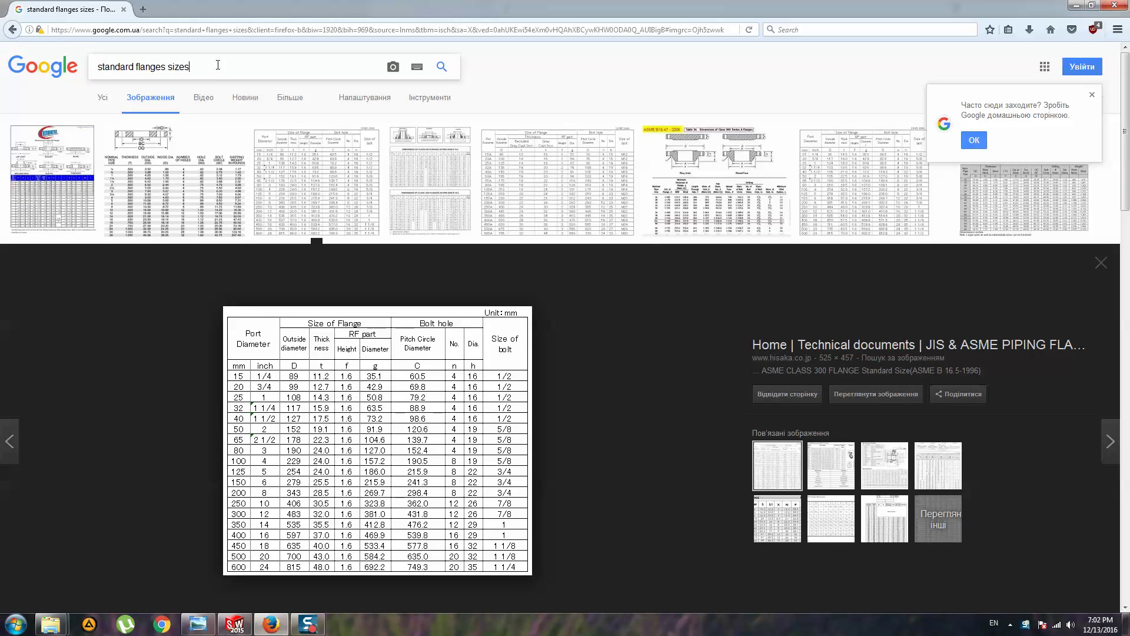
triple_click(222, 65)
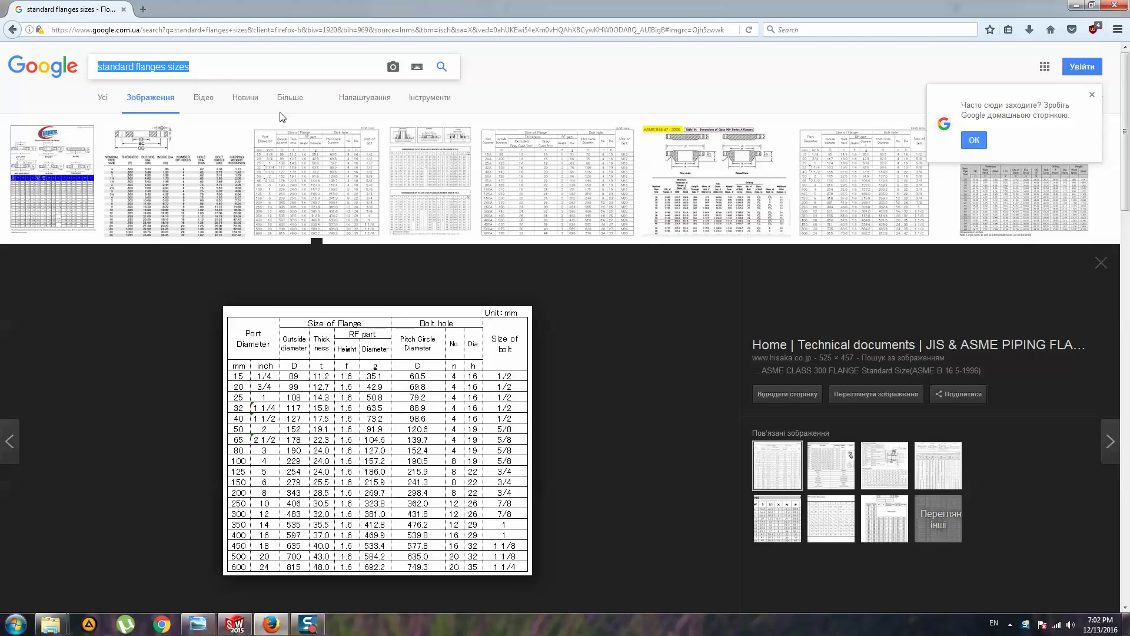
scroll(281, 116, down, 5)
scroll(265, 235, down, 5)
scroll(247, 299, up, 5)
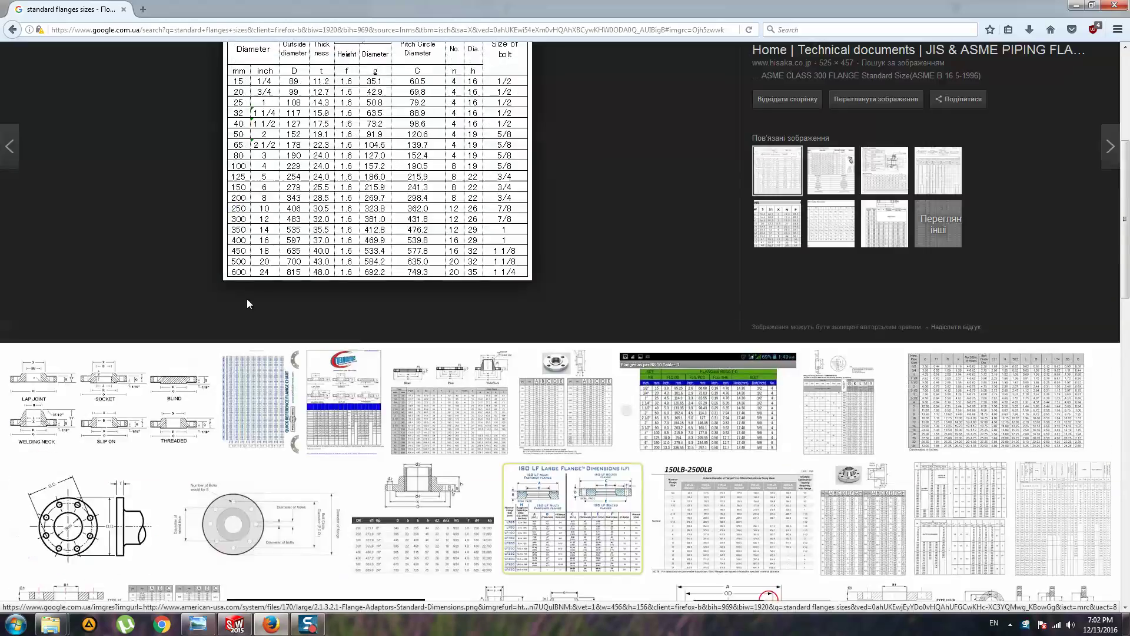
scroll(248, 303, up, 3)
scroll(206, 235, up, 2)
click(176, 165)
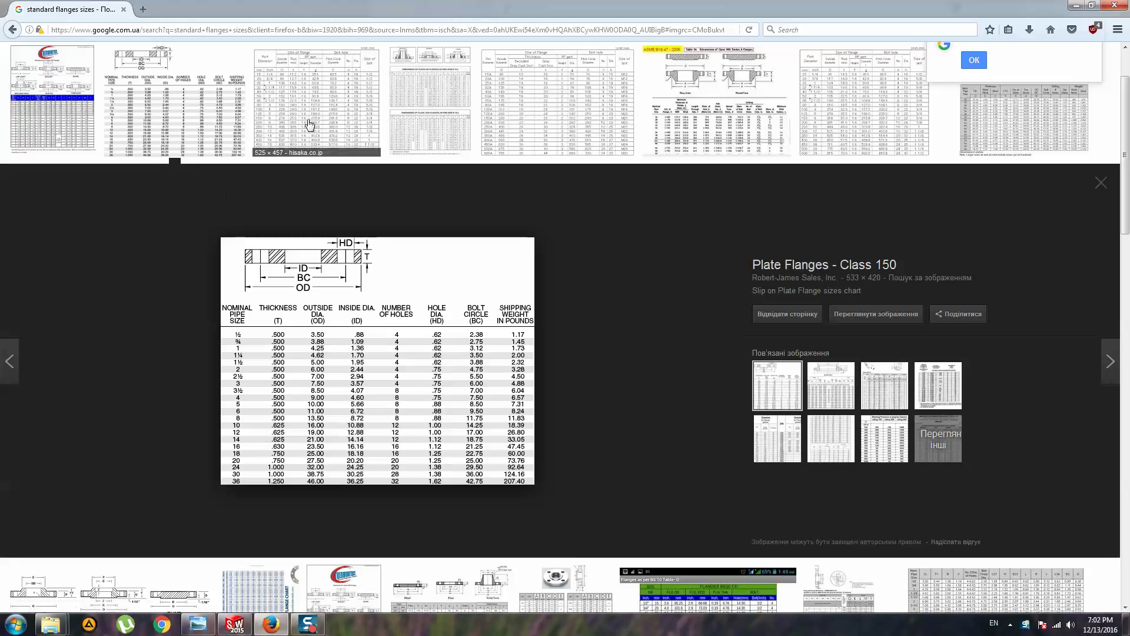
click(318, 95)
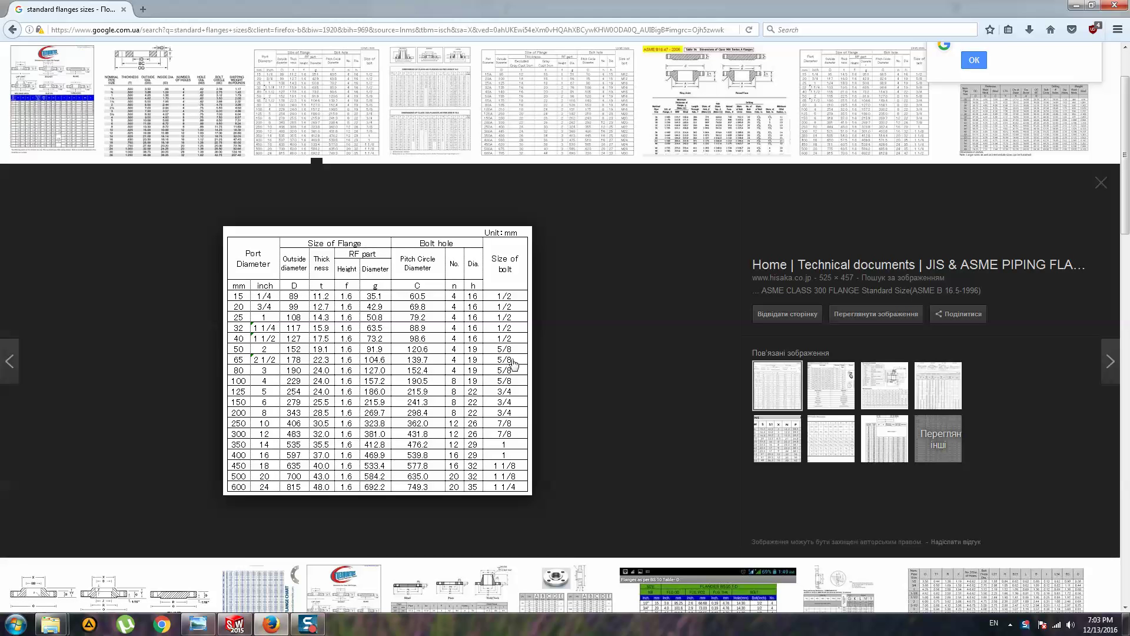
Return to SolidWorks and orient the volute casing to the Right view.
click(235, 624)
key(ctrl+1)
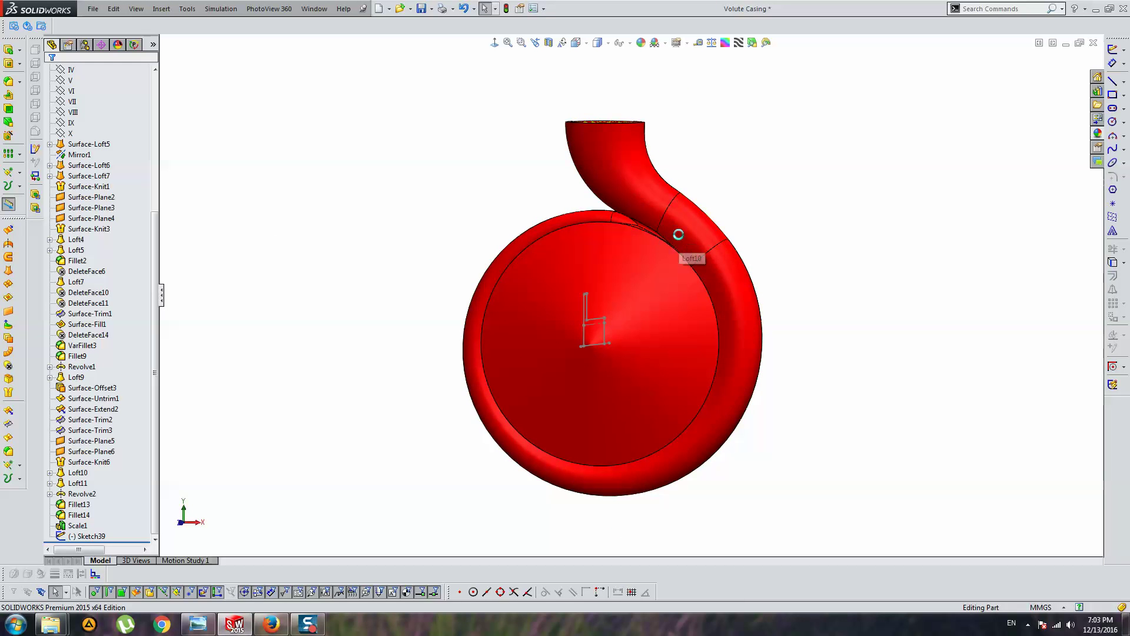
key(ctrl+s)
key(ctrl+4)
middle_drag(485, 265, 547, 356)
key(ctrl+4)
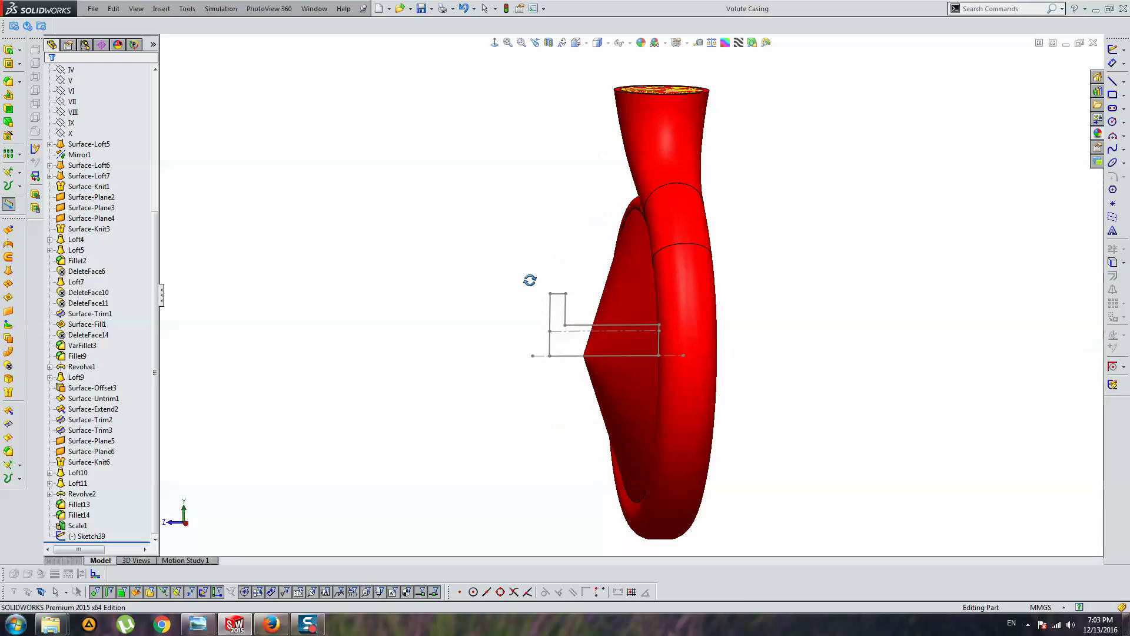
key(ctrl+4)
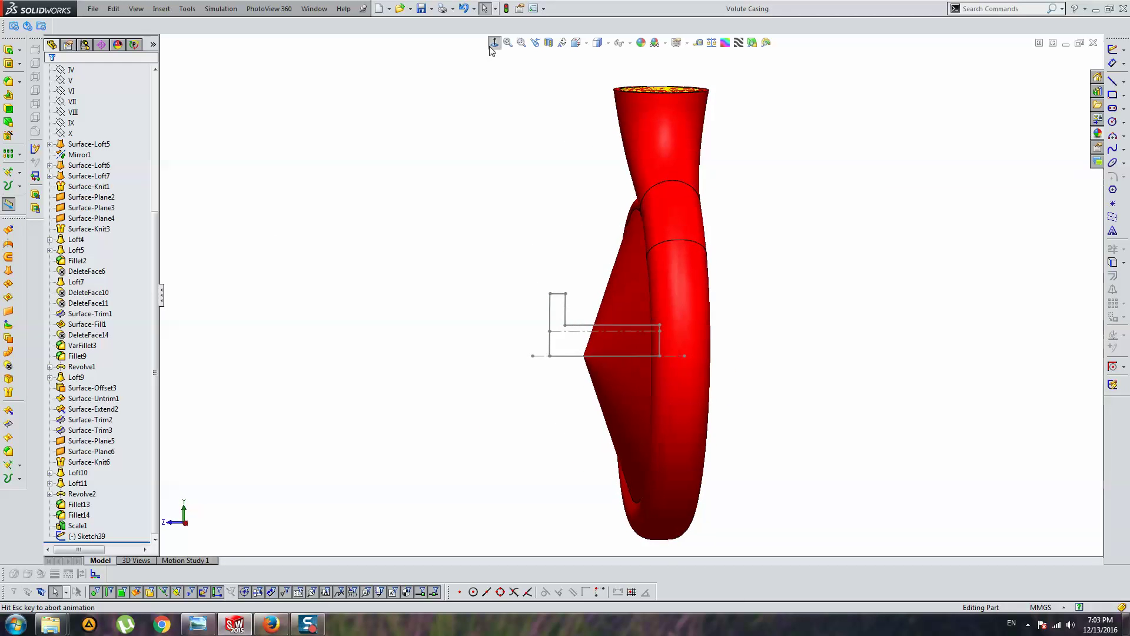
Open the flange profile Sketch39 for editing, showing its 150 and 18 dimensions.
scroll(584, 327, down, 2)
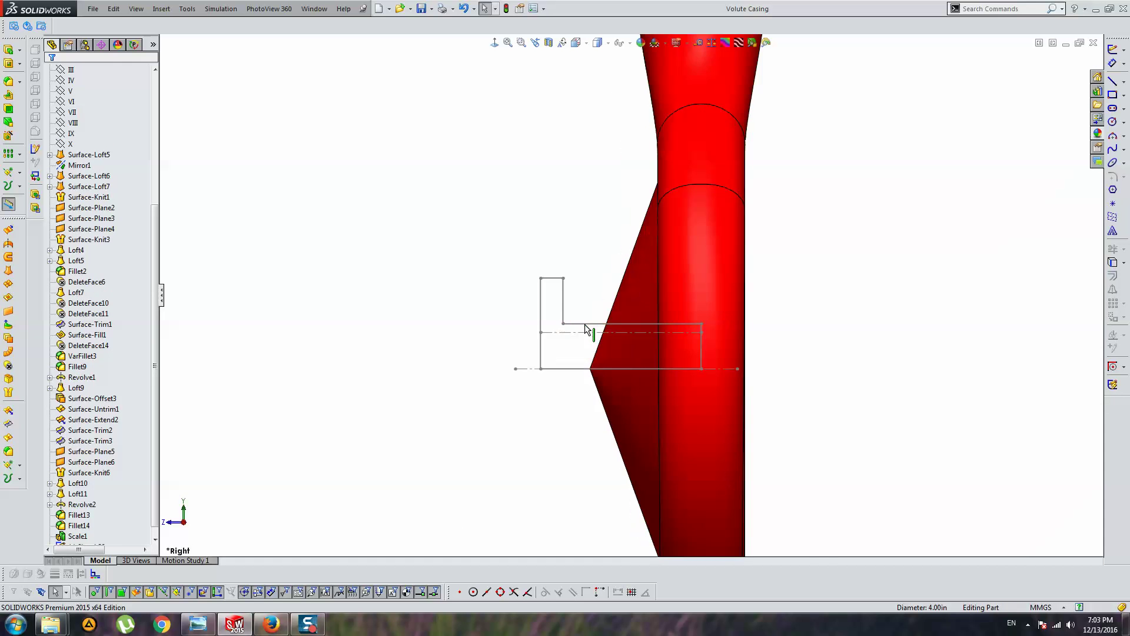
scroll(585, 327, down, 2)
click(588, 321)
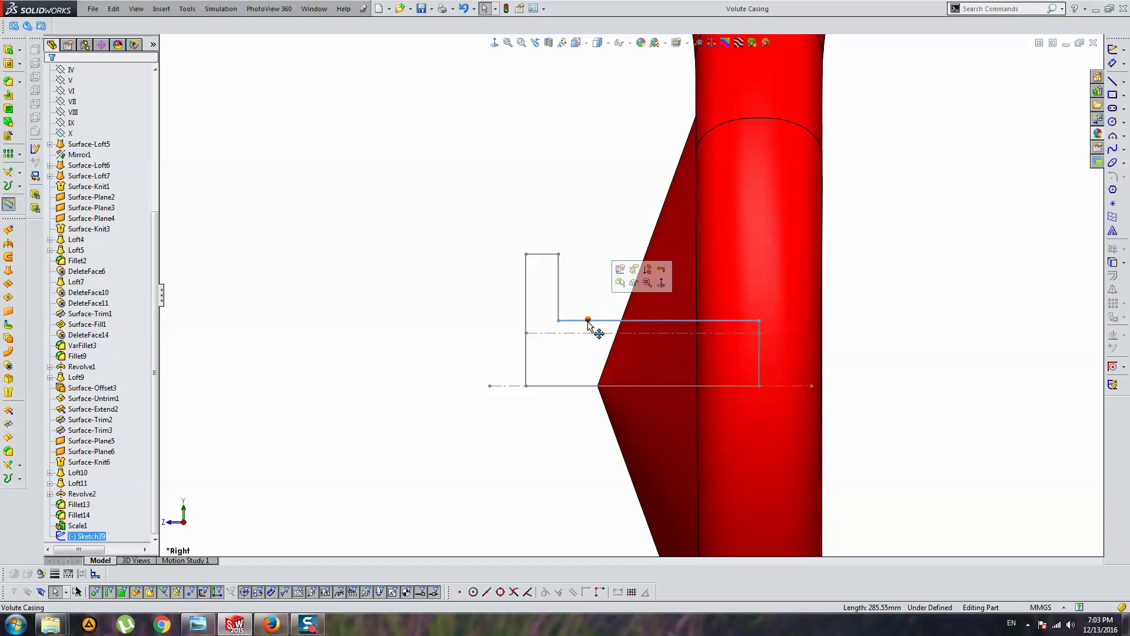
right_click(105, 536)
click(105, 397)
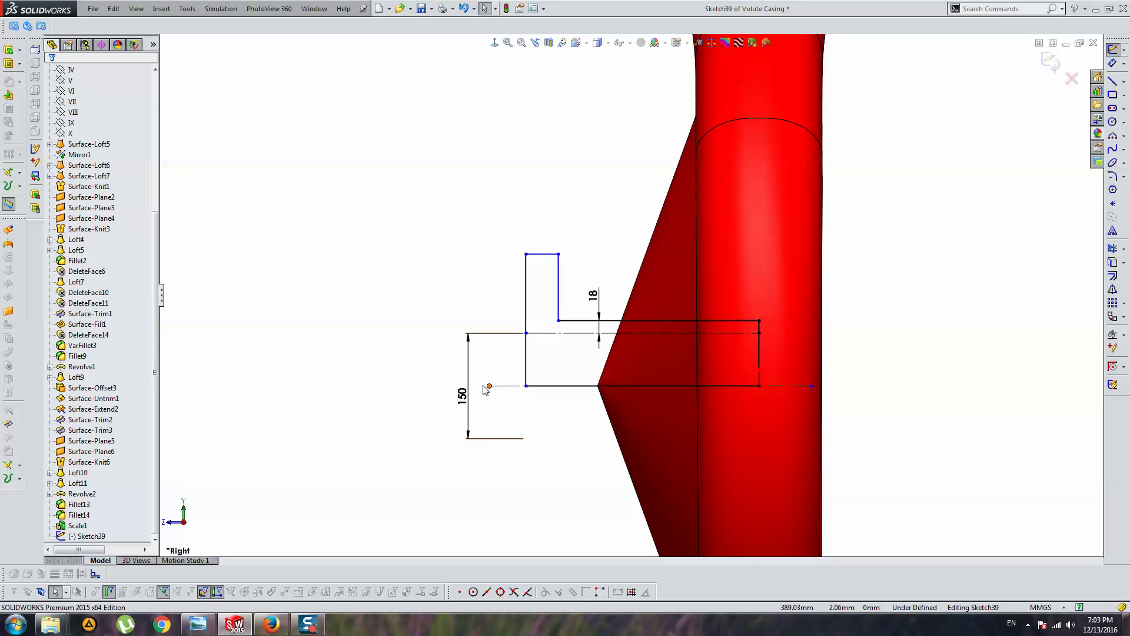
Change the 150 vertical dimension to 300 and reshape the short vertical segment.
double_click(462, 393)
scroll(630, 294, up, 3)
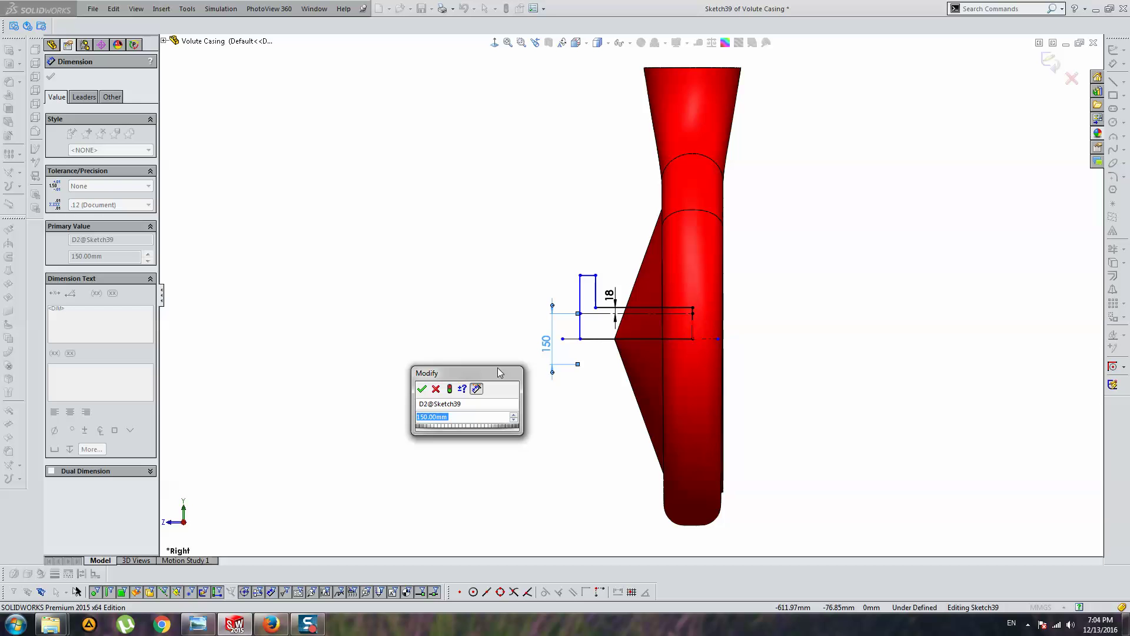
text(350)
key(Return)
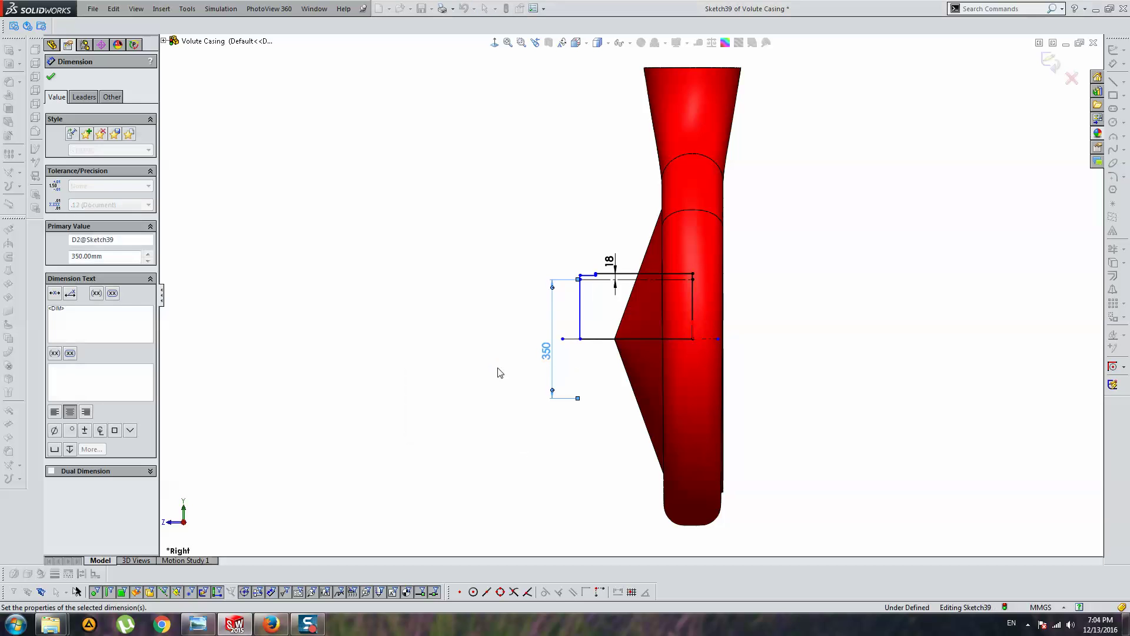
scroll(648, 262, up, 3)
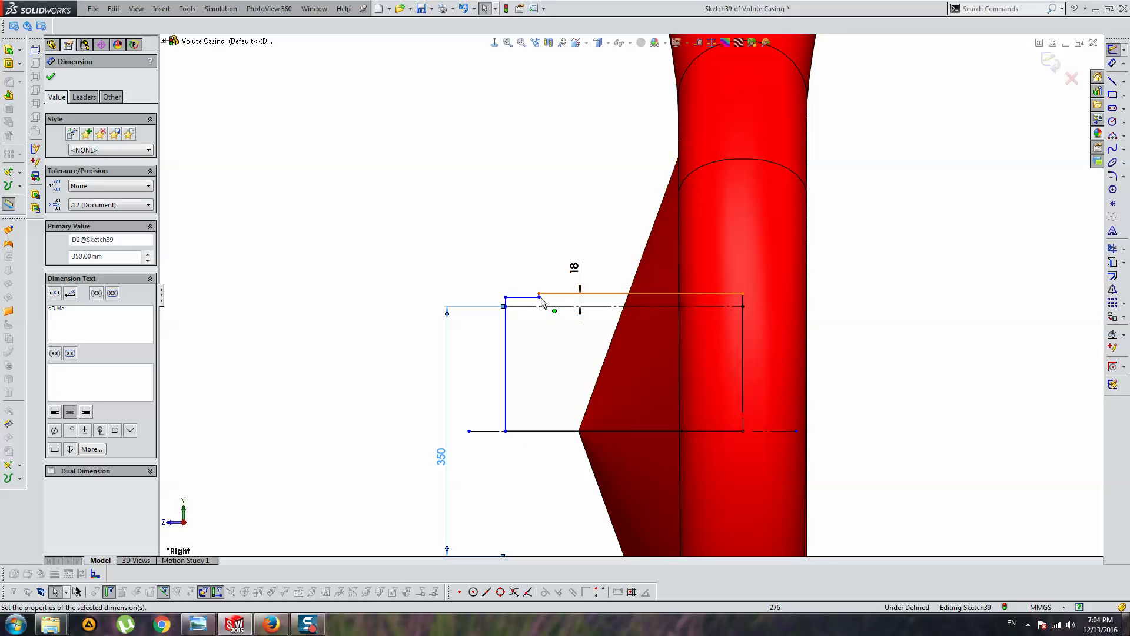
drag(541, 297, 540, 216)
double_click(441, 457)
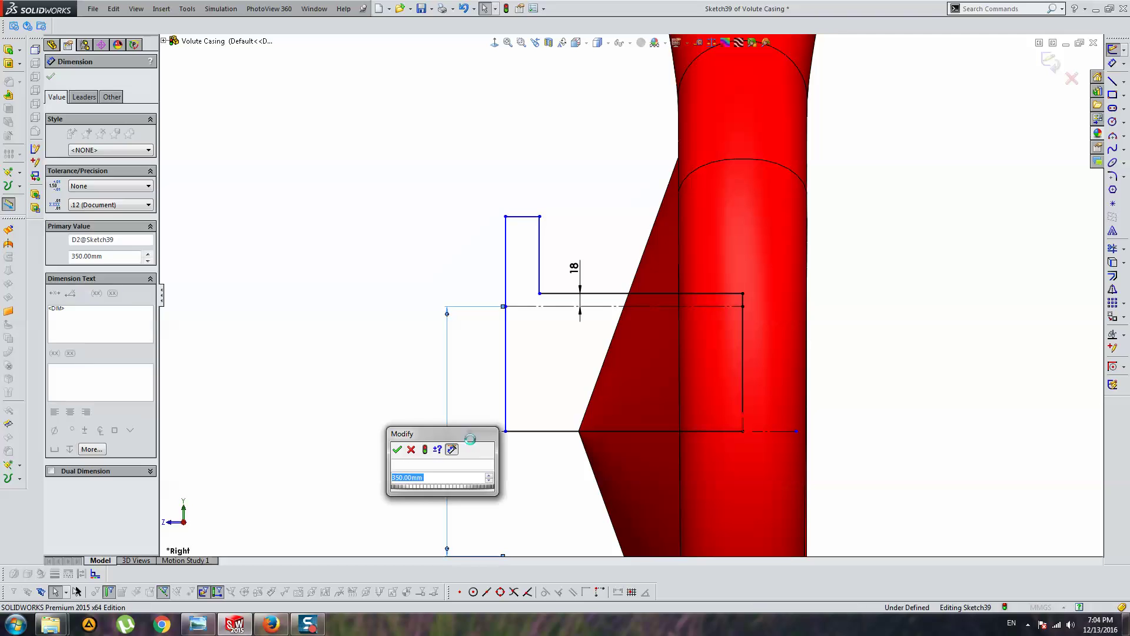
text(300)
key(Return)
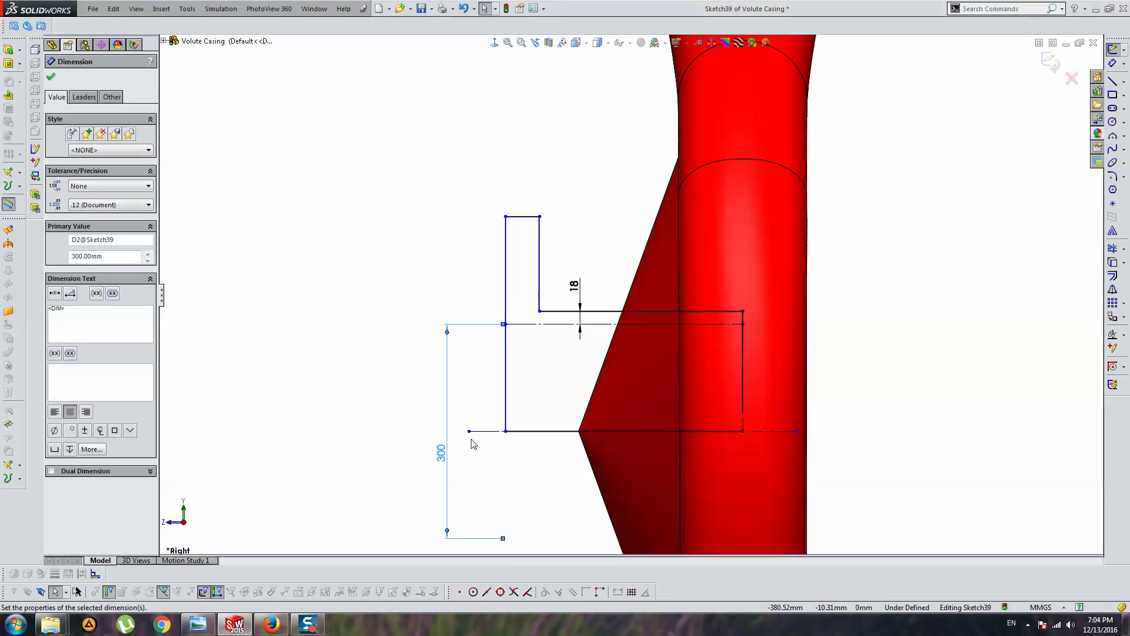
click(474, 444)
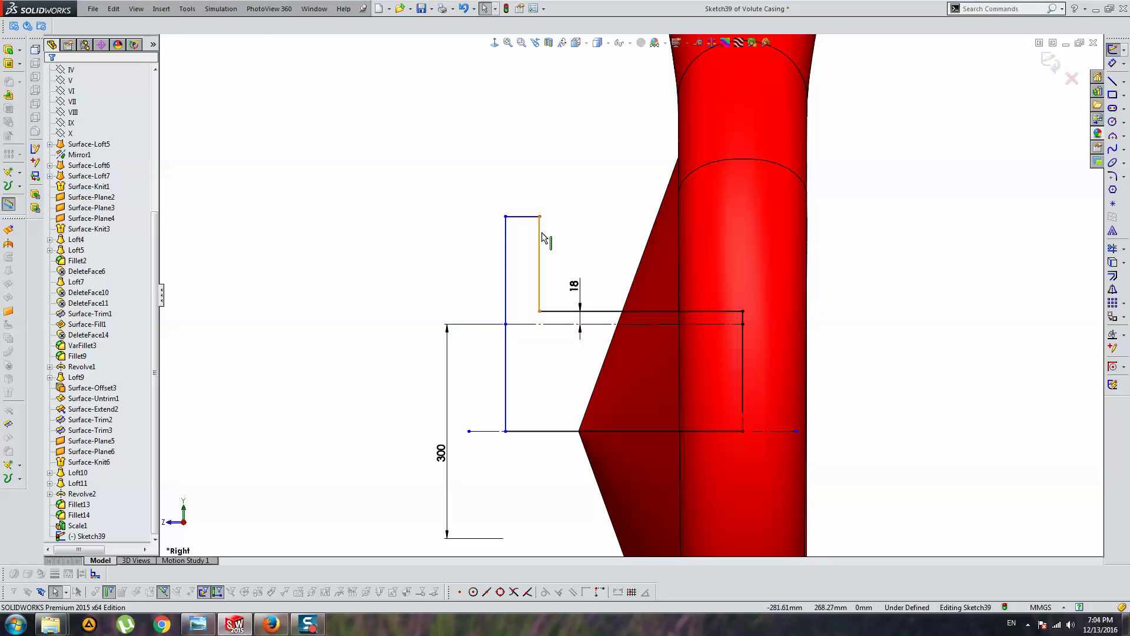
drag(542, 237, 560, 253)
click(404, 235)
Add a 325 horizontal dimension between the two vertical lines.
scroll(630, 295, up, 2)
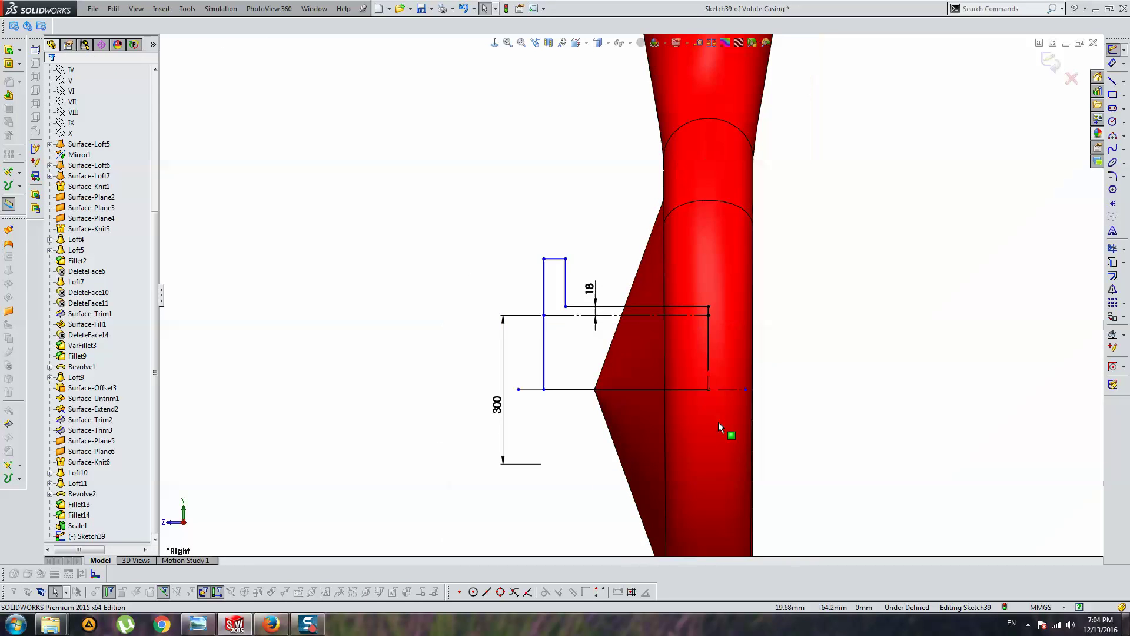
scroll(718, 421, down, 2)
scroll(704, 374, up, 1)
click(1113, 63)
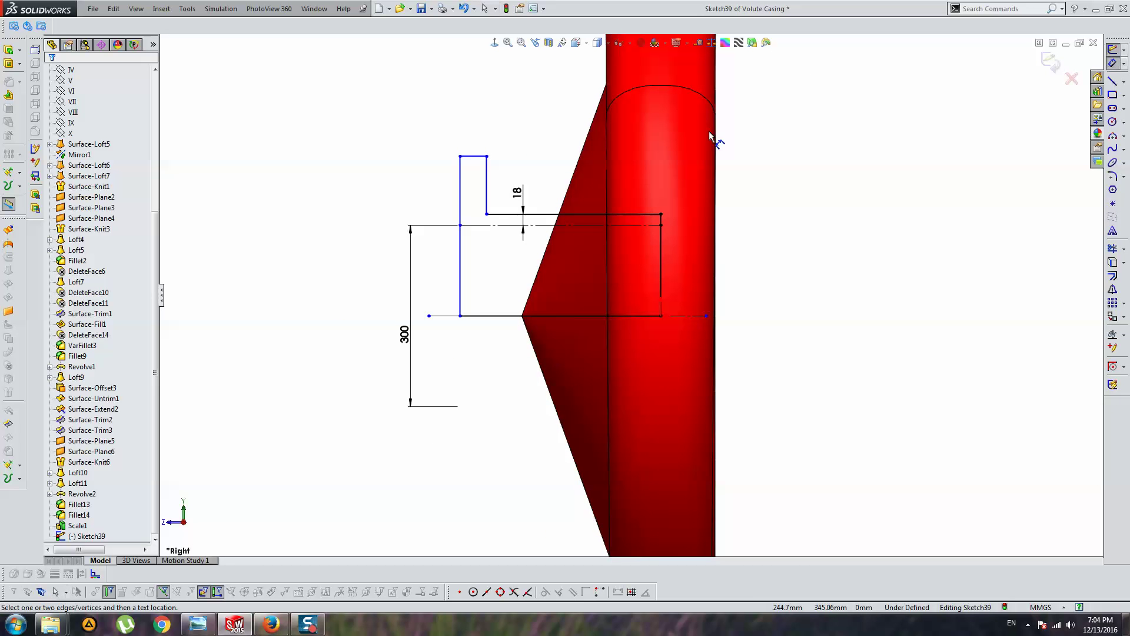
click(460, 253)
click(660, 250)
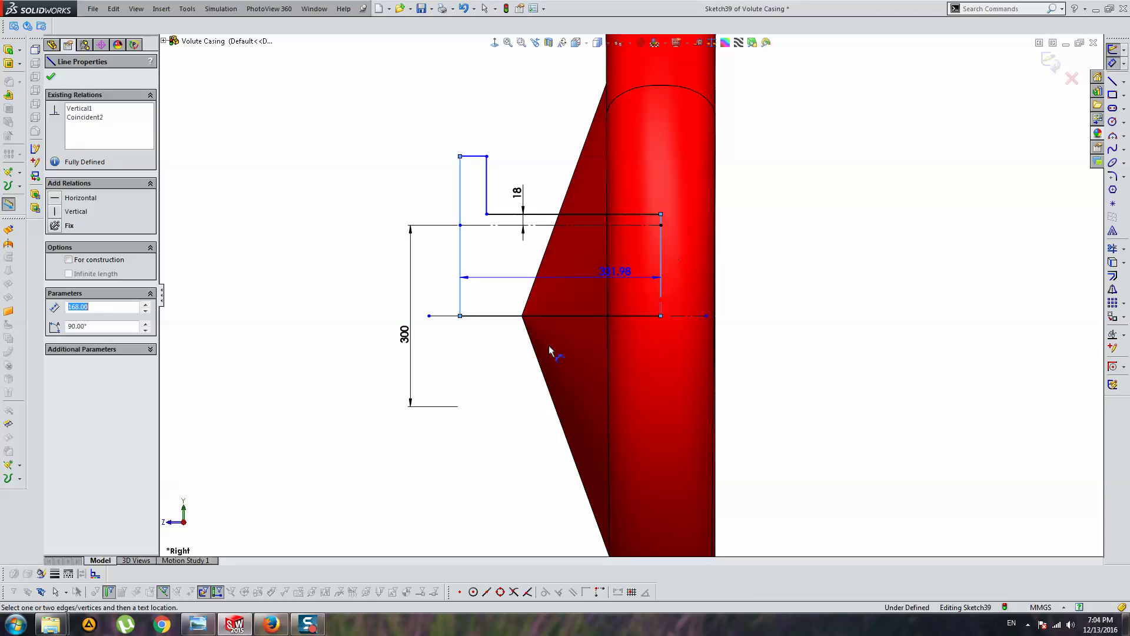
click(531, 468)
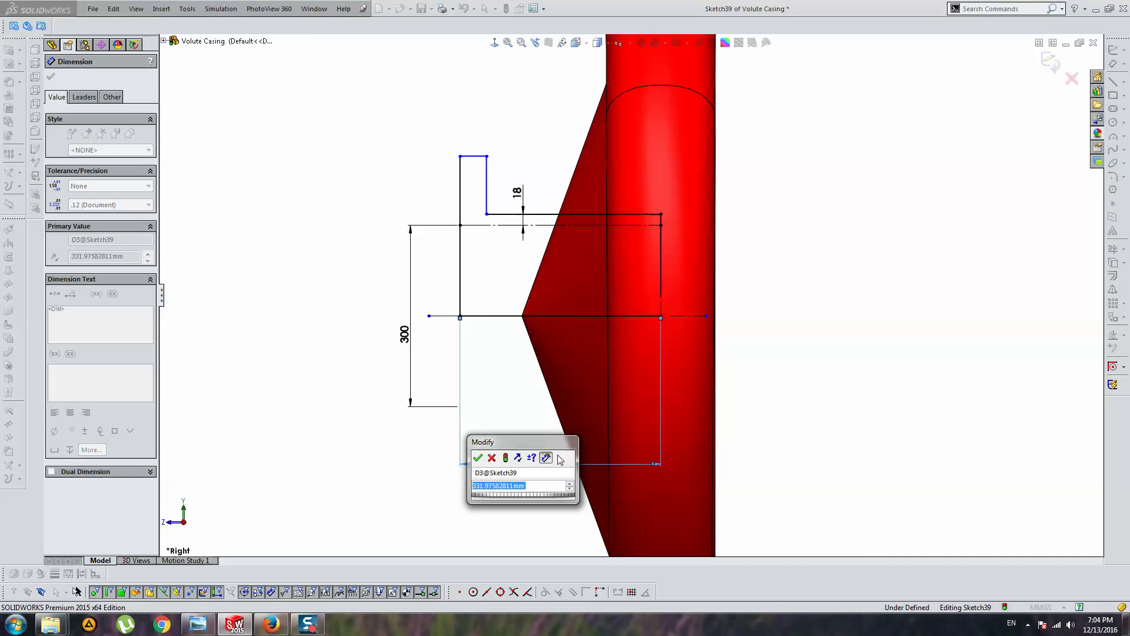
text(320)
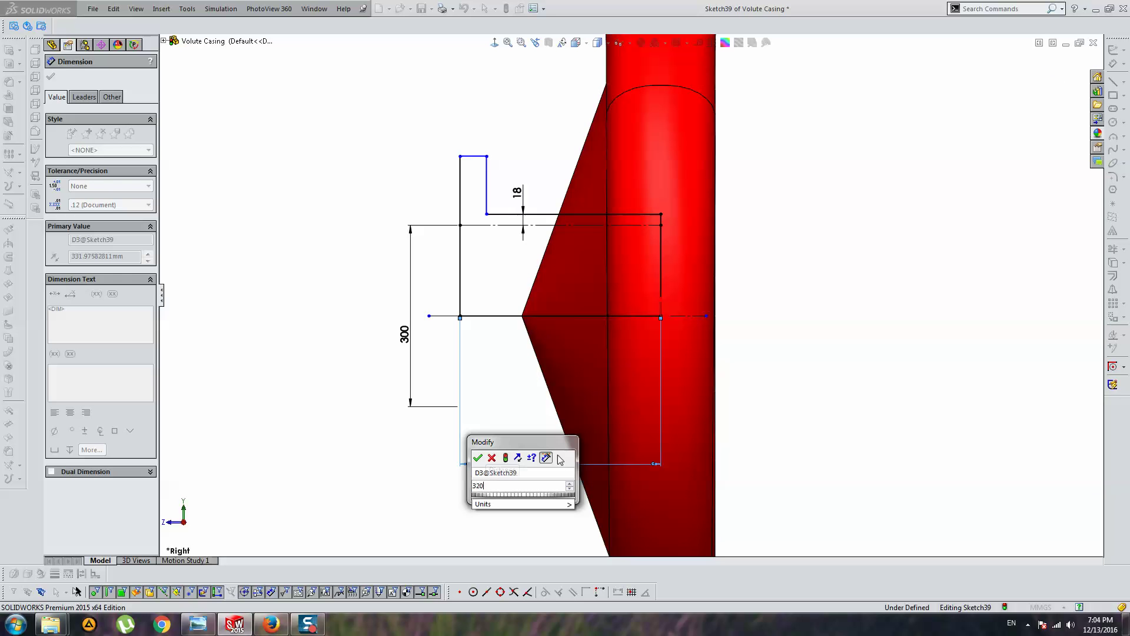
key(BackSpace)
text(5)
key(Return)
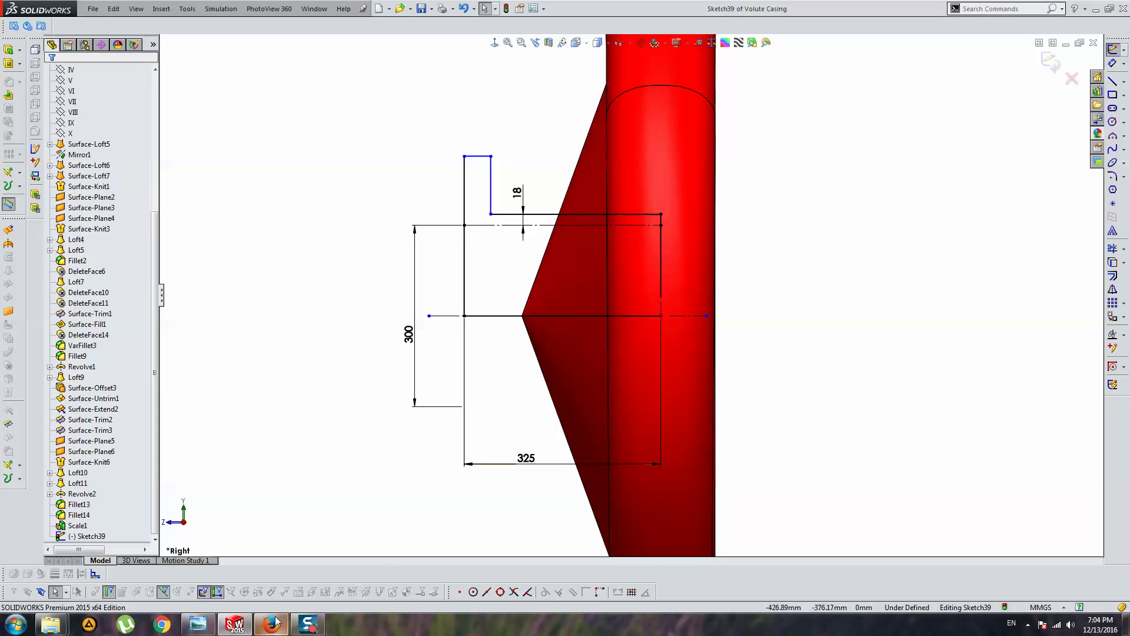
mouse_move(412, 341)
mouse_down()
mouse_move(400, 340)
mouse_move(415, 340)
mouse_up()
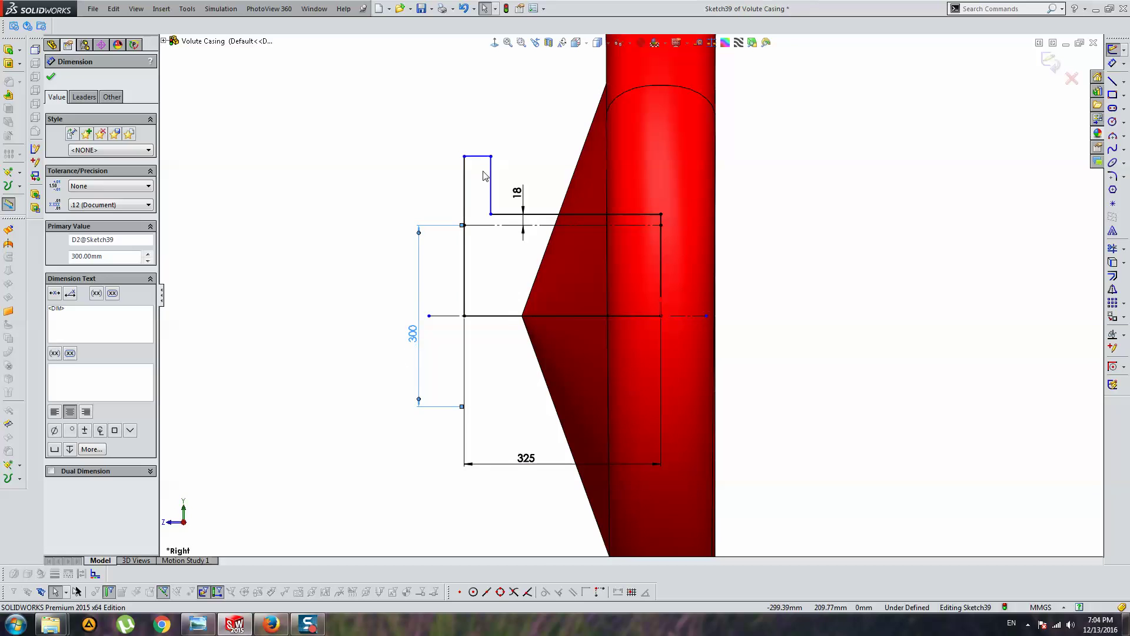
Glance at the pump cross-section image, then bring back the ASME Class 300 flange table.
click(198, 627)
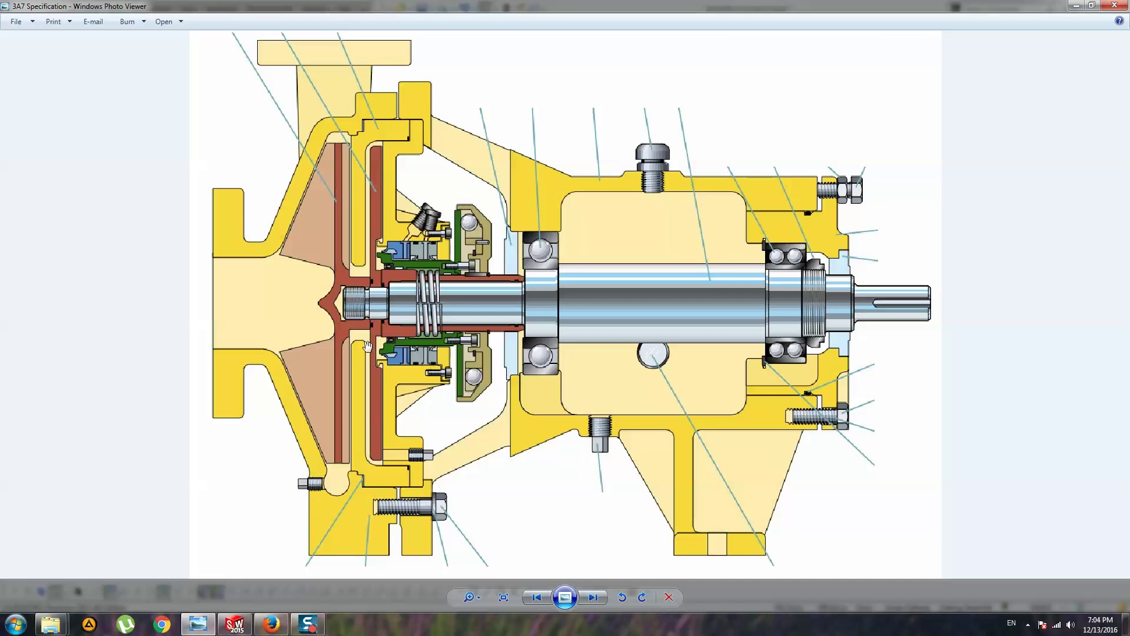
click(234, 625)
click(271, 625)
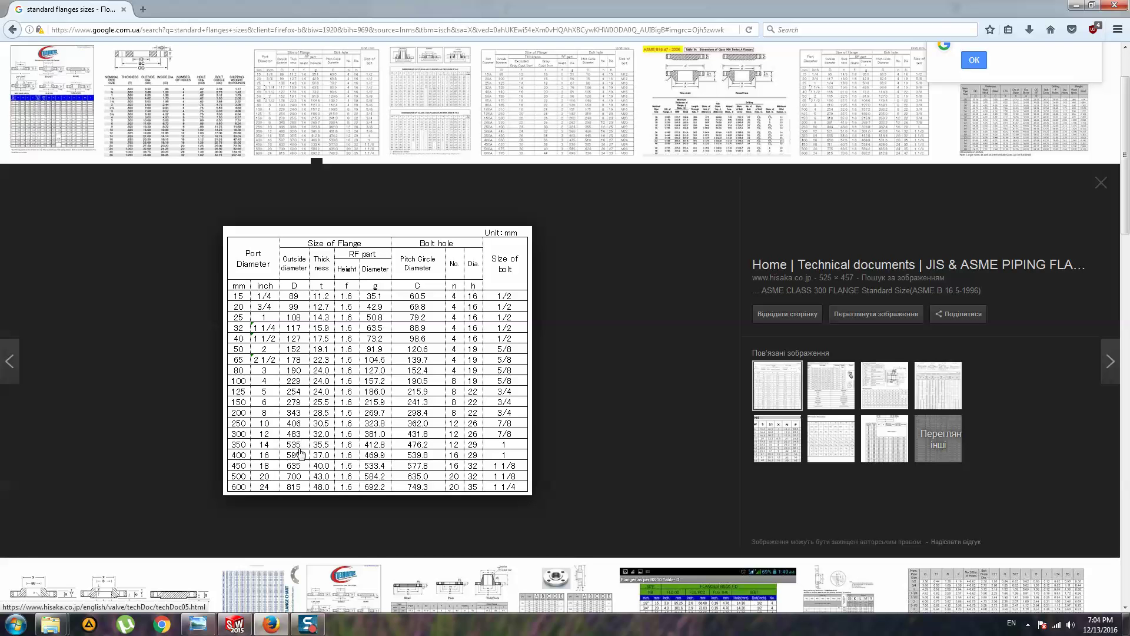
Dimension the flange's top edge to the centerline as a 483 outside diameter.
click(241, 625)
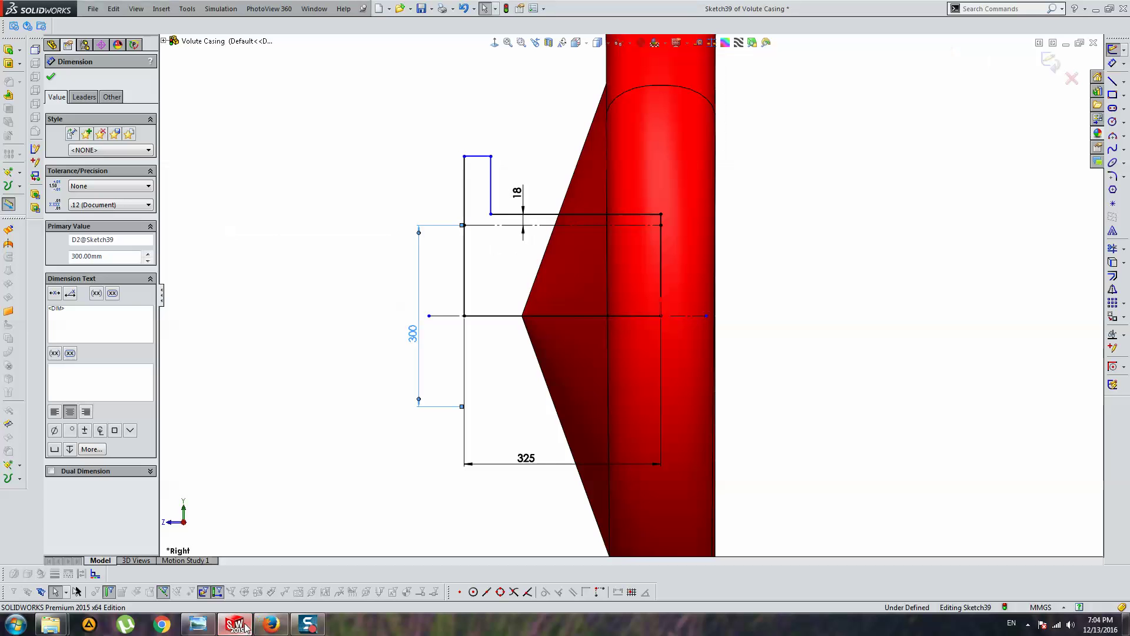
click(484, 161)
click(441, 316)
click(386, 368)
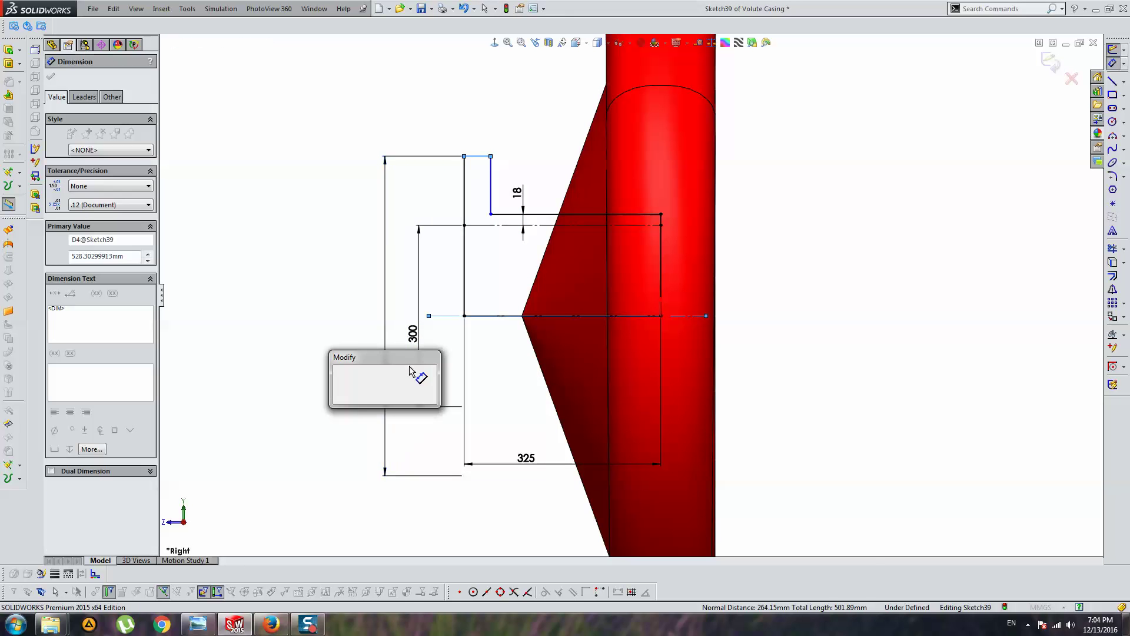
text(483)
key(Return)
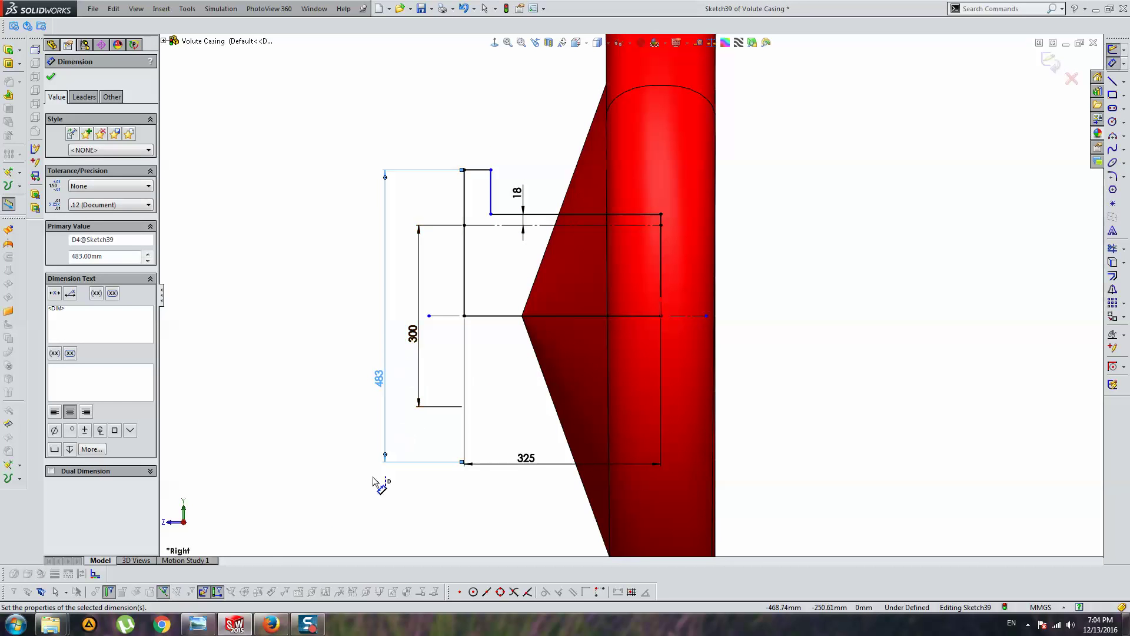
Check the flange table, then delete an accidental duplicate 483 dimension.
click(271, 624)
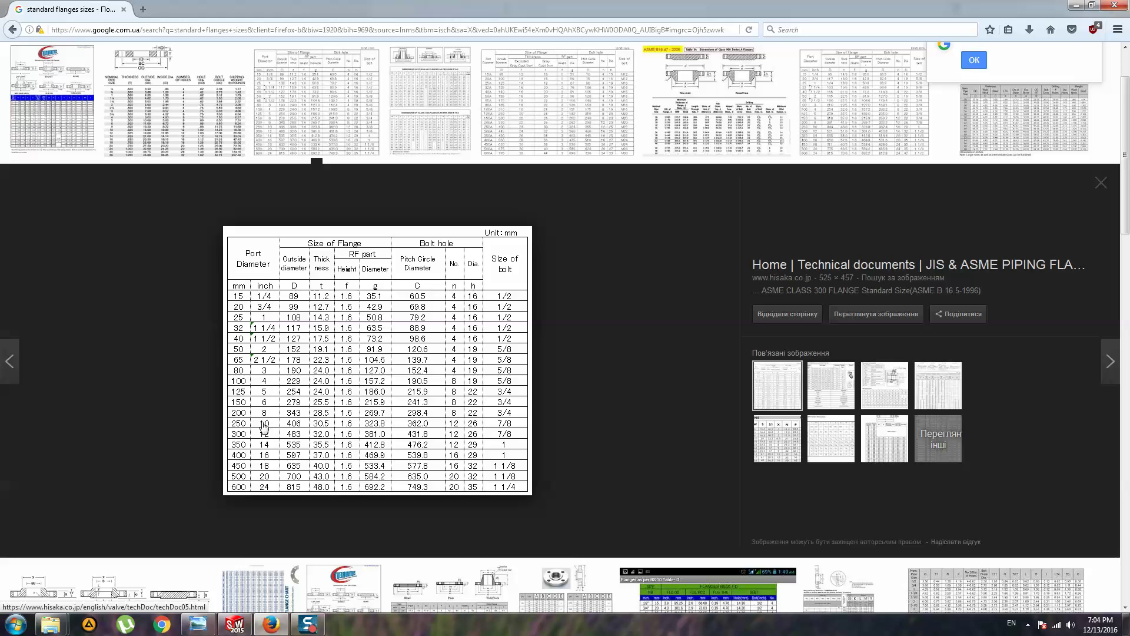
key(alt+Tab)
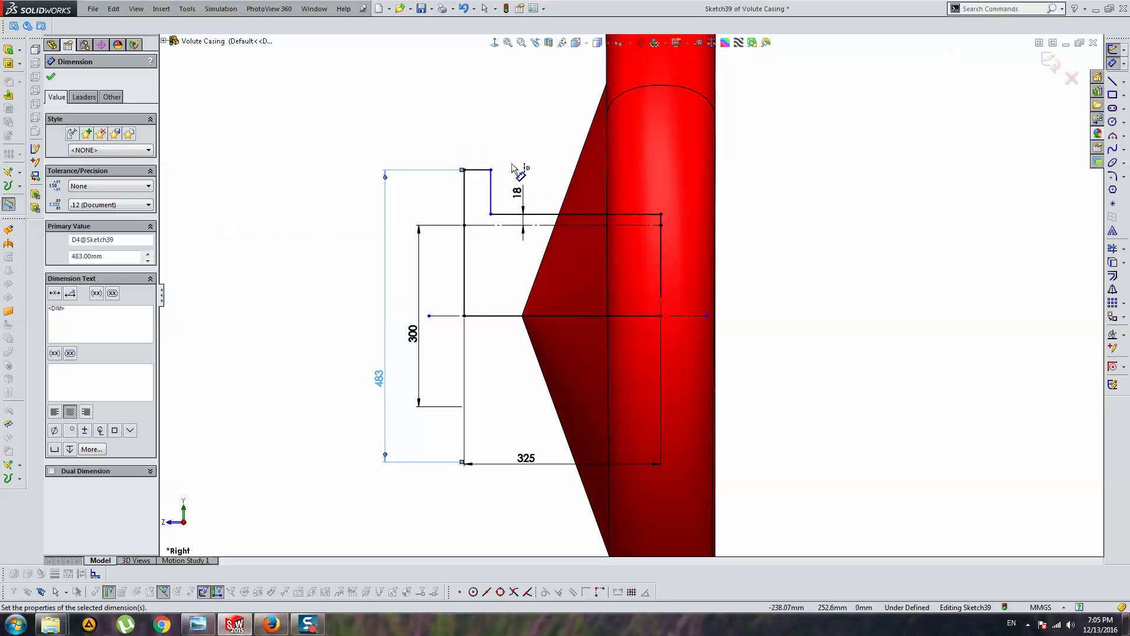
click(465, 174)
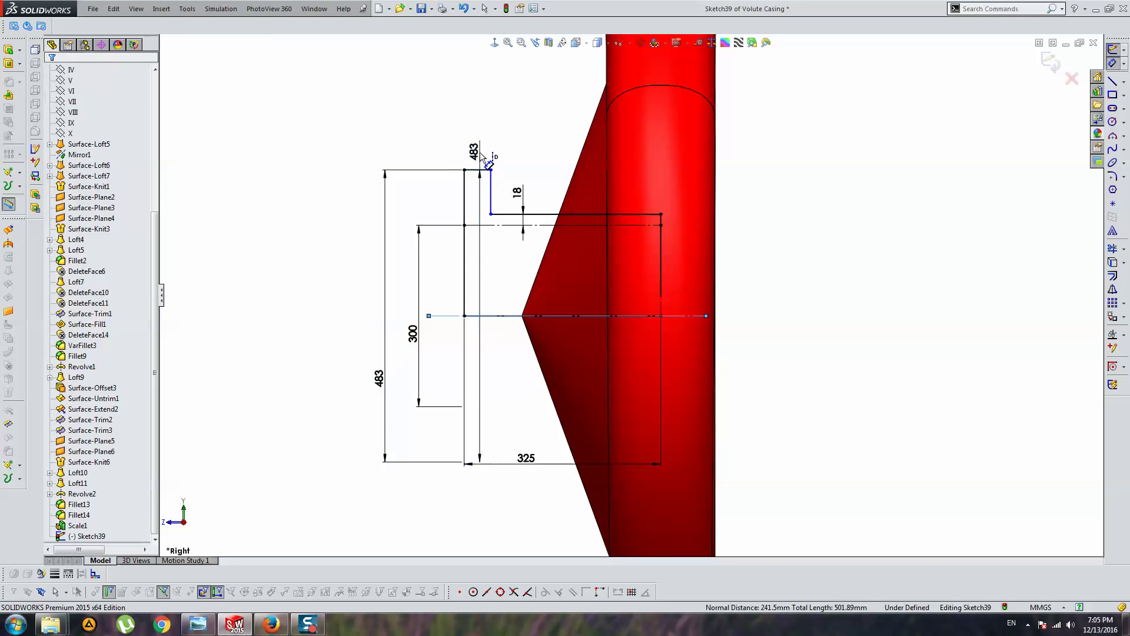
click(493, 223)
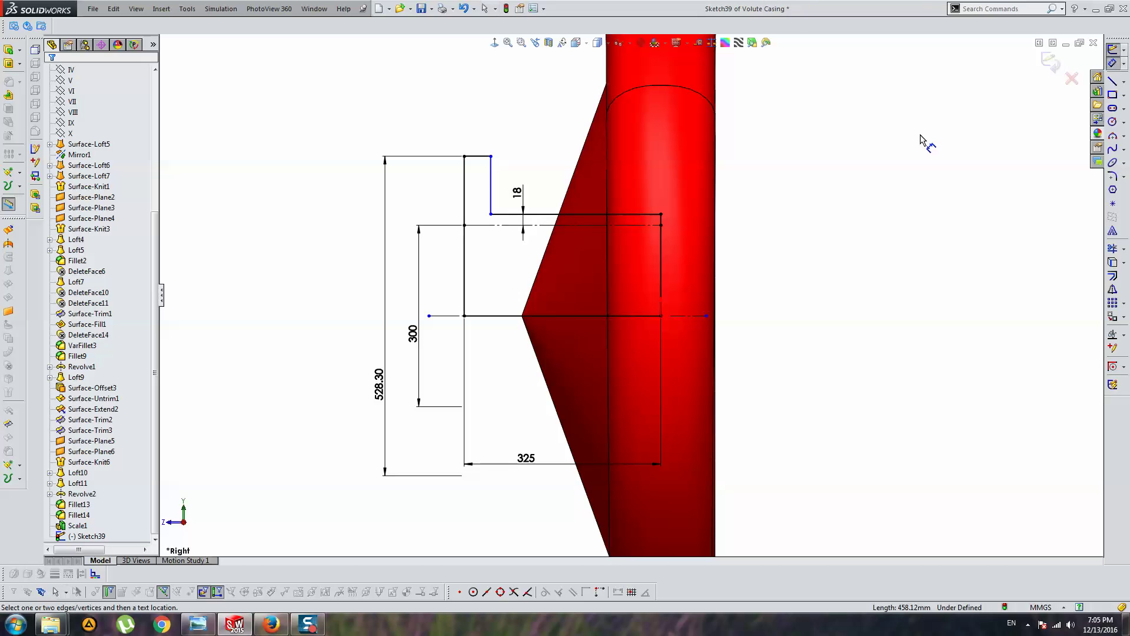
key(Escape)
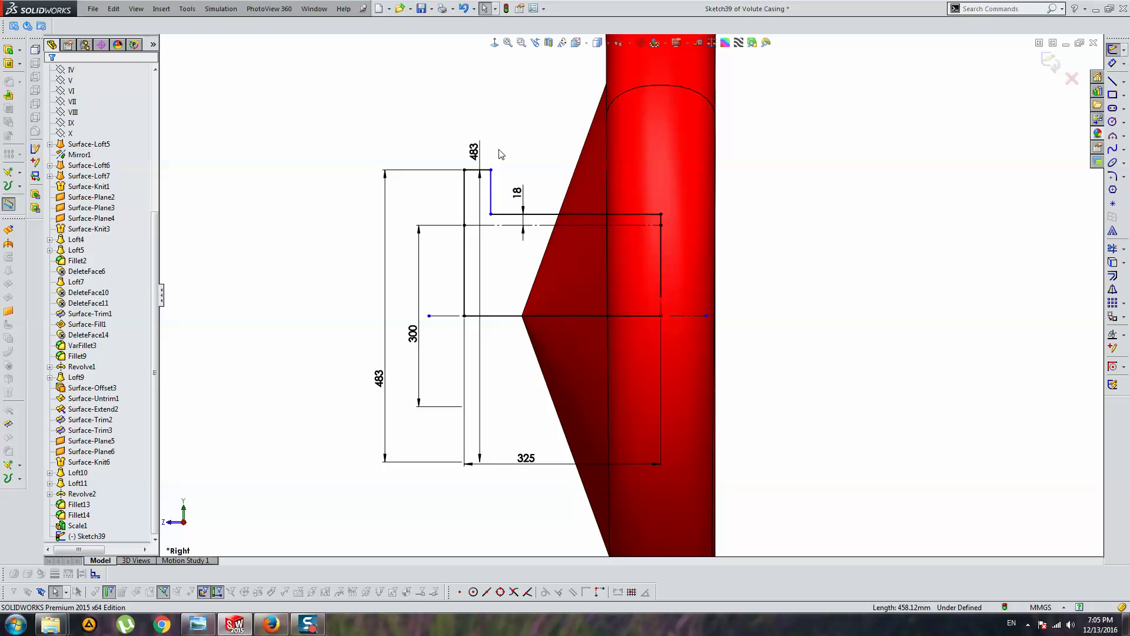
click(473, 152)
key(Delete)
Dimension the flange thickness as 32, fully defining the sketch.
click(1110, 63)
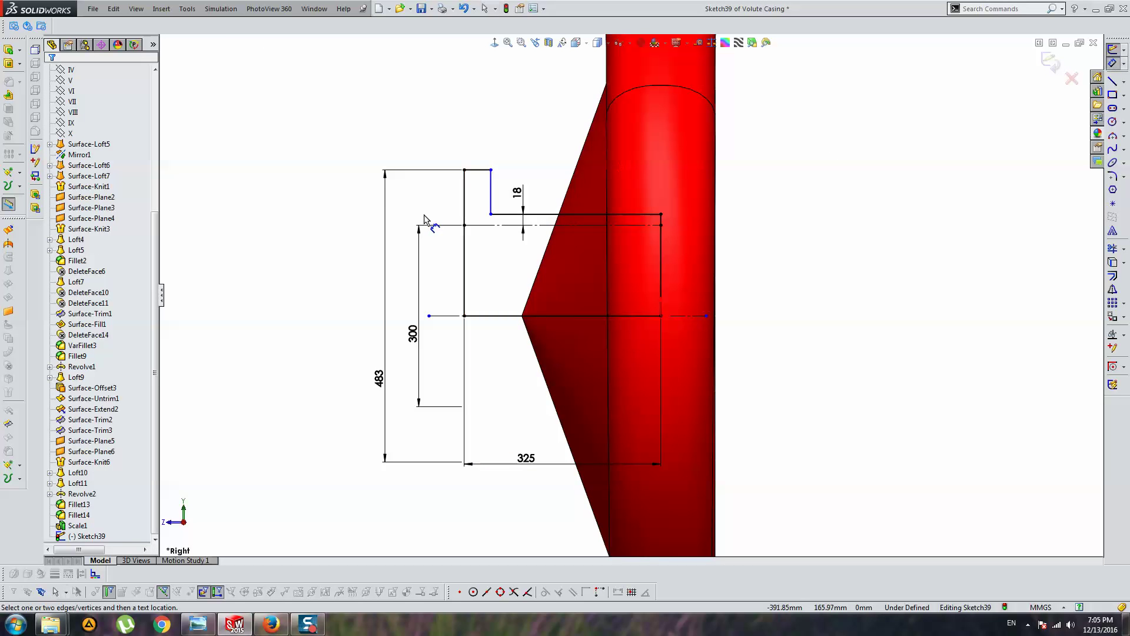
click(464, 188)
click(486, 155)
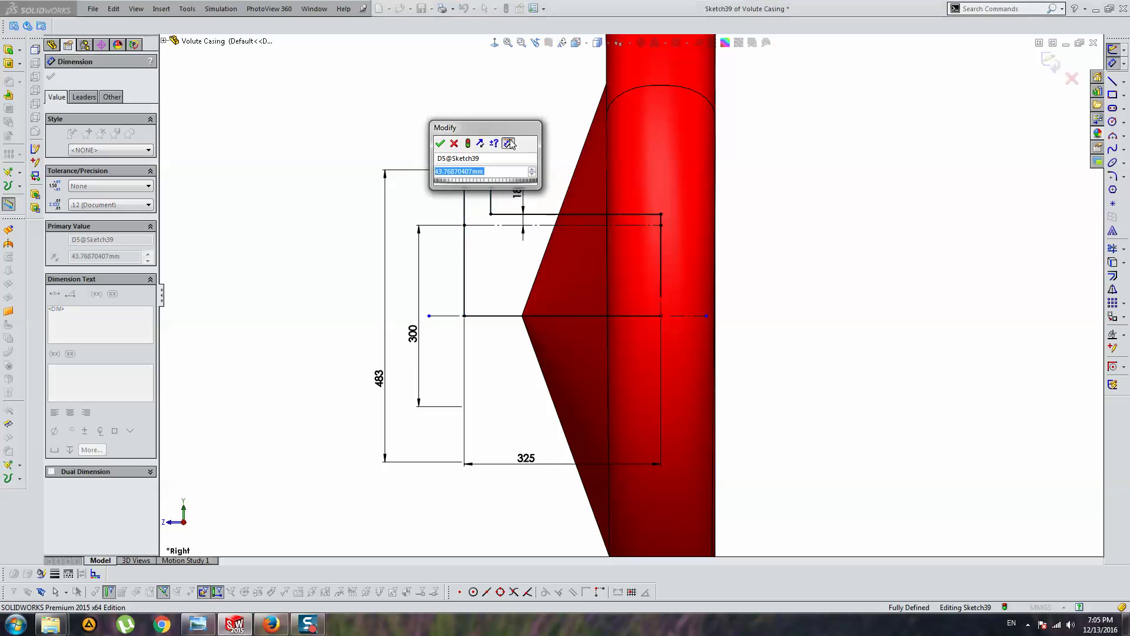
text(32)
key(Return)
key(Escape)
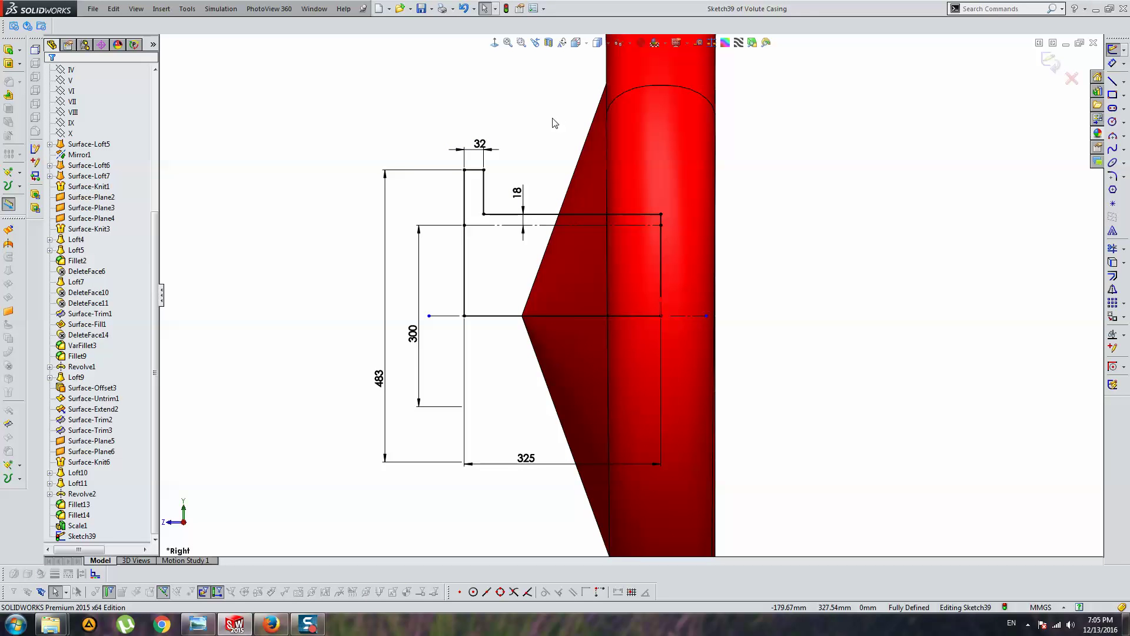
click(19, 50)
Revolve the flange profile 360° about Line8, merging into the Scale1 casing body as Revolve3.
click(63, 64)
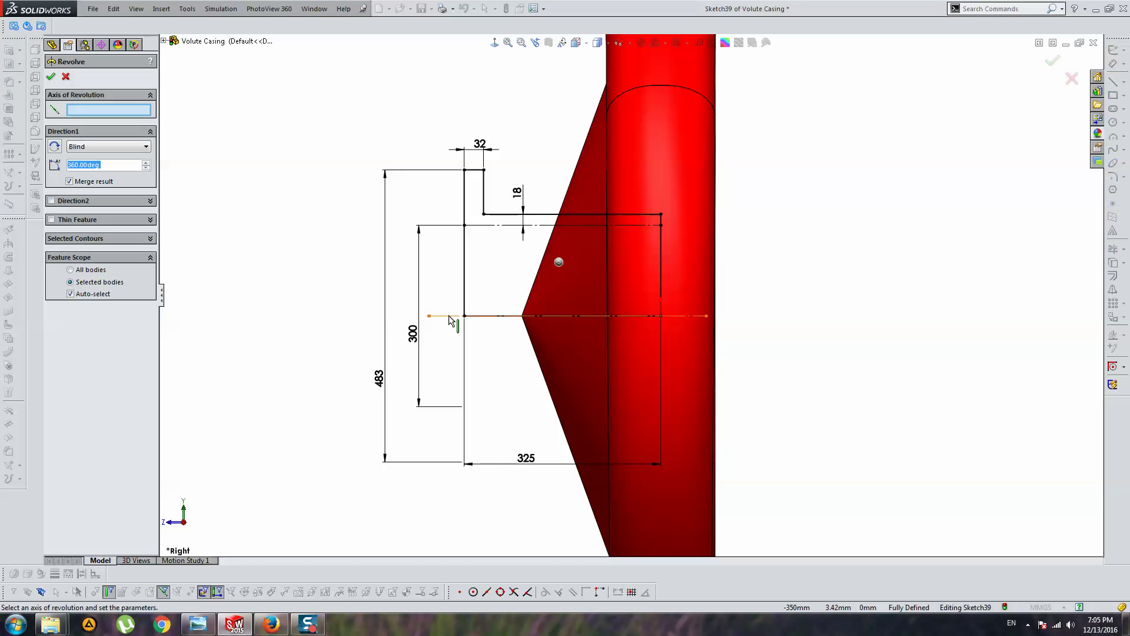
click(91, 296)
click(656, 144)
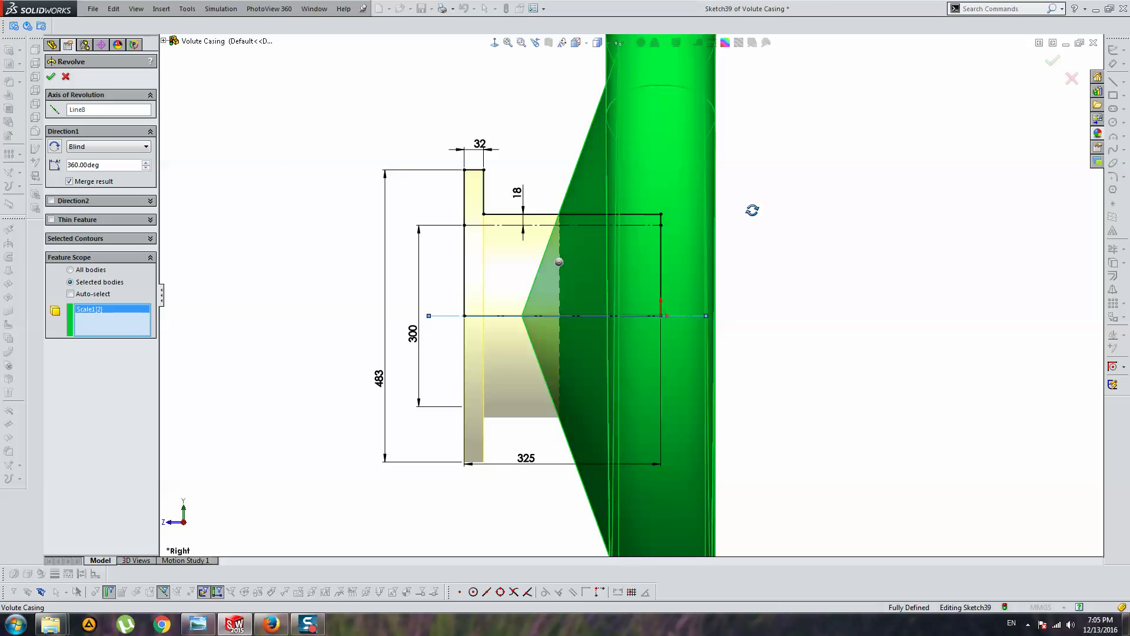
middle_drag(752, 210, 755, 222)
key(Return)
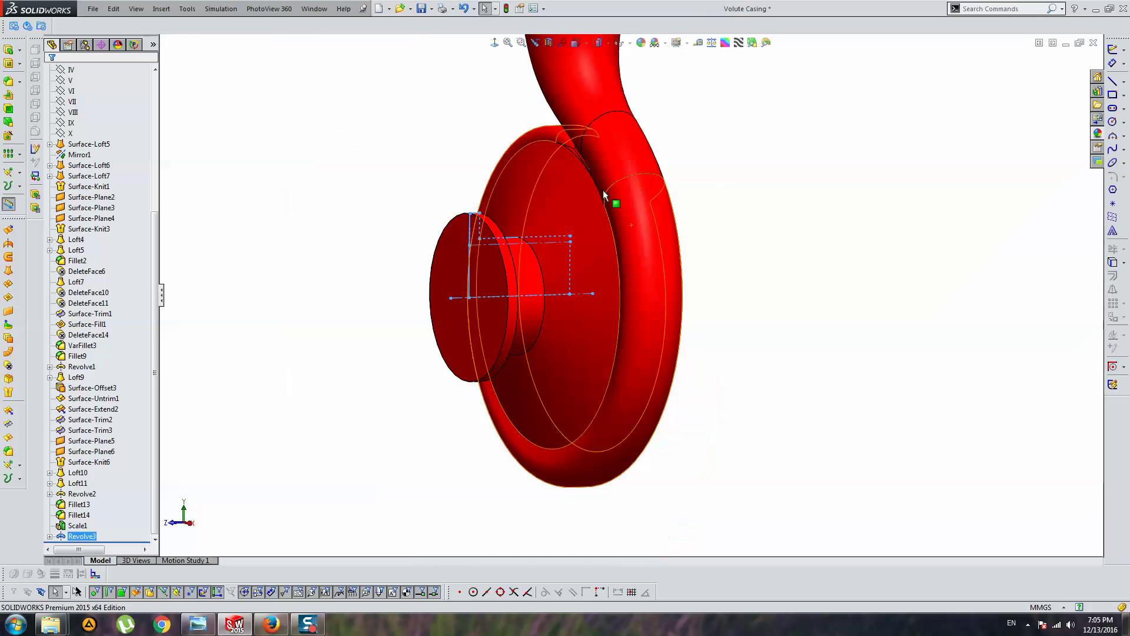
middle_drag(604, 194, 612, 234)
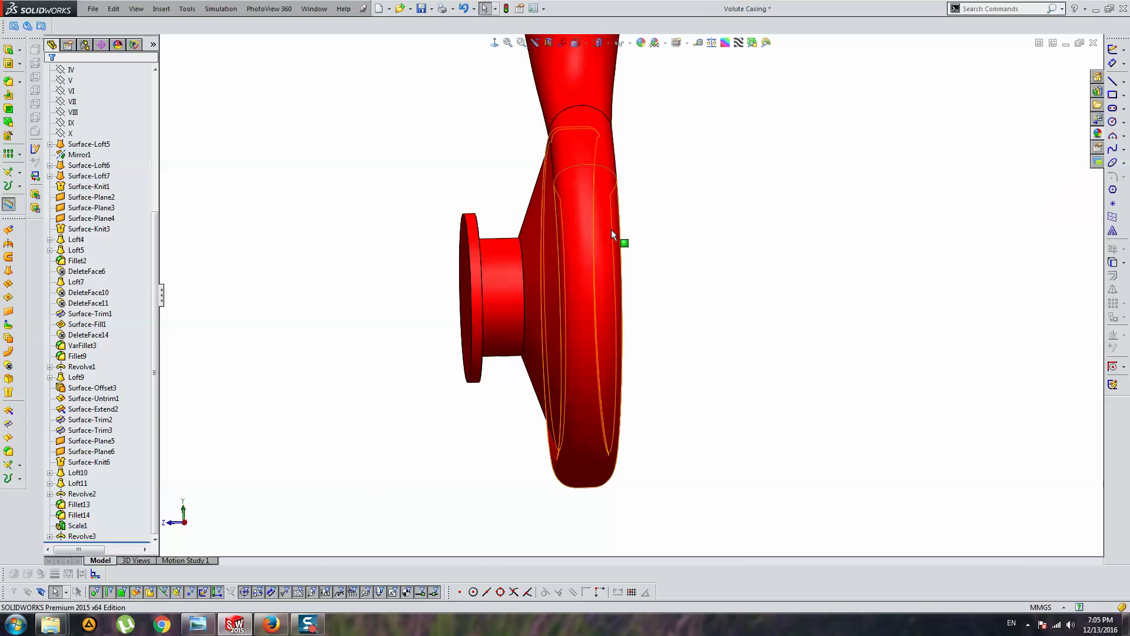
click(271, 624)
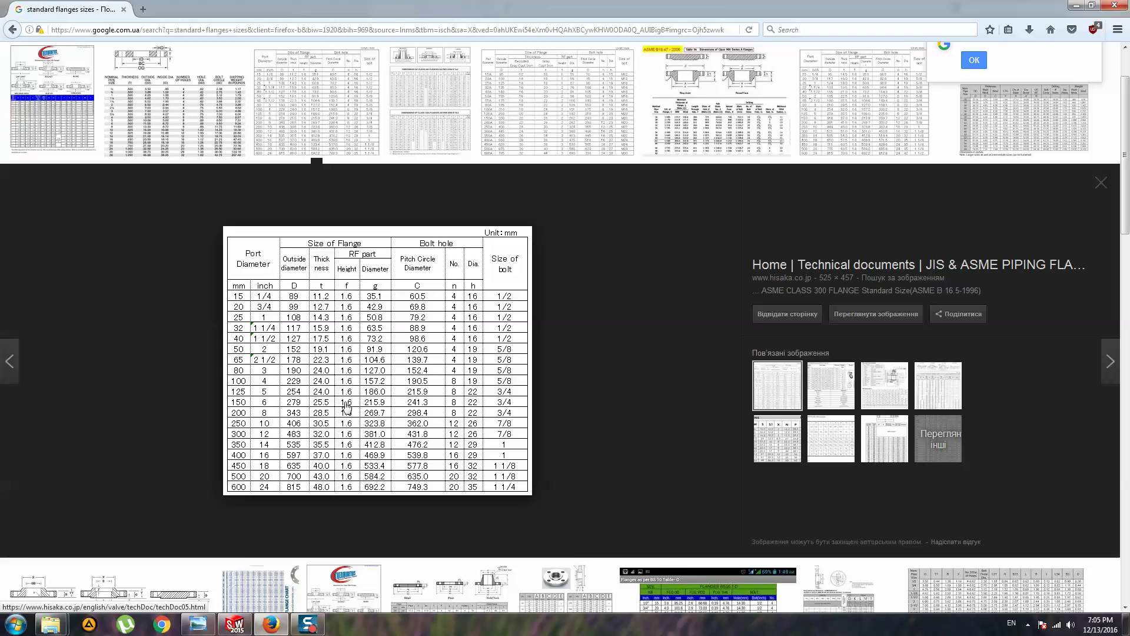
scroll(382, 392, down, 3)
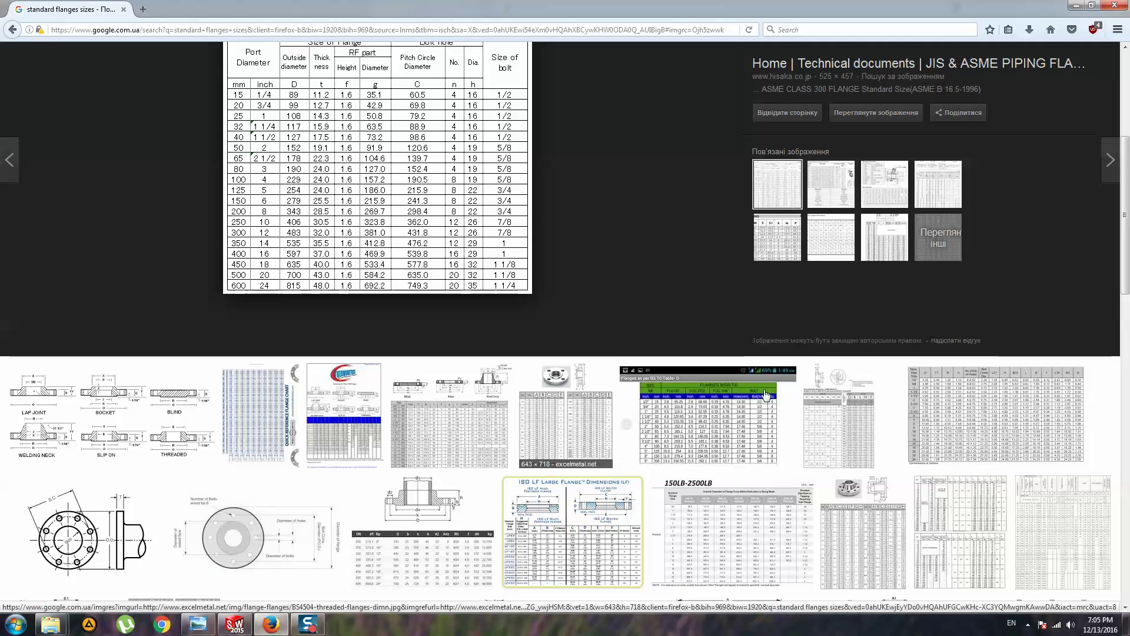
scroll(724, 392, down, 4)
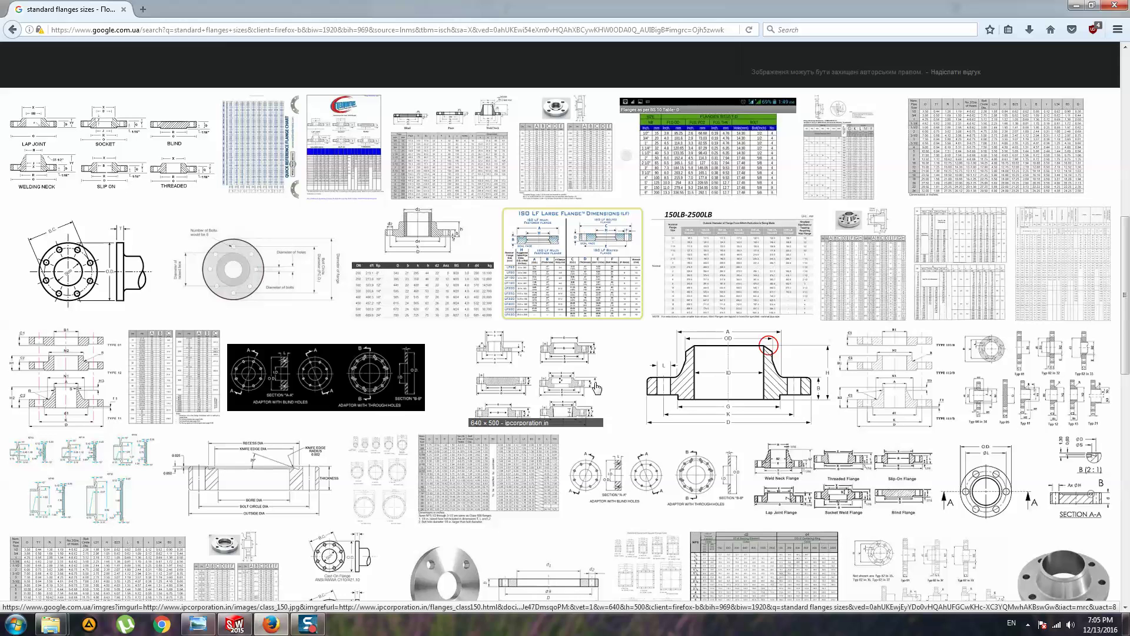
click(235, 623)
middle_drag(412, 330, 545, 204)
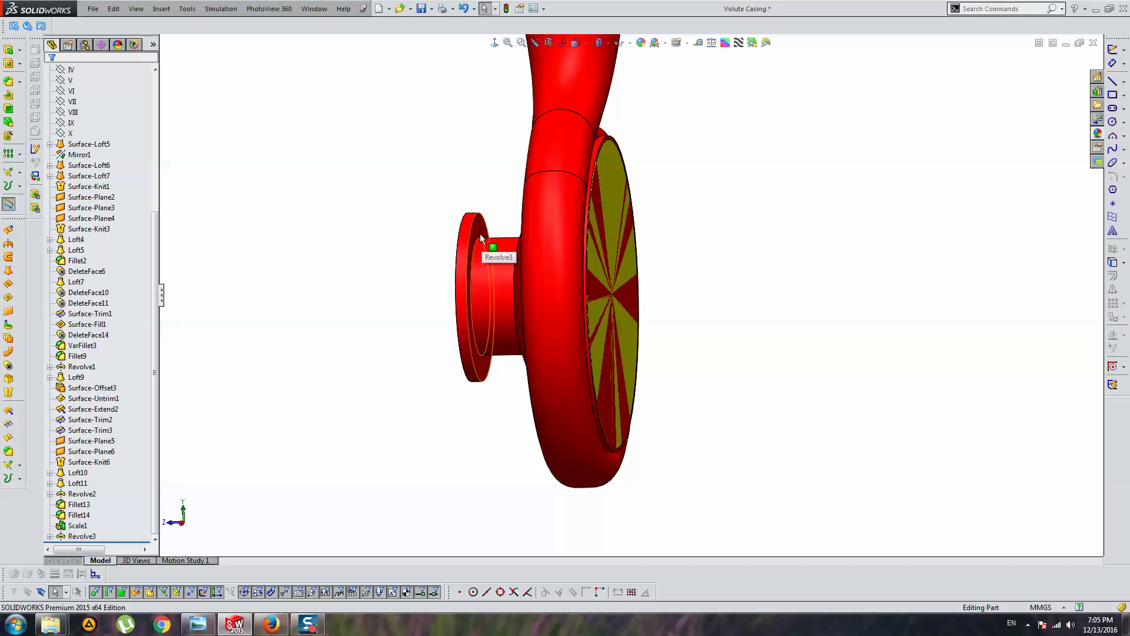
middle_drag(443, 248, 479, 222)
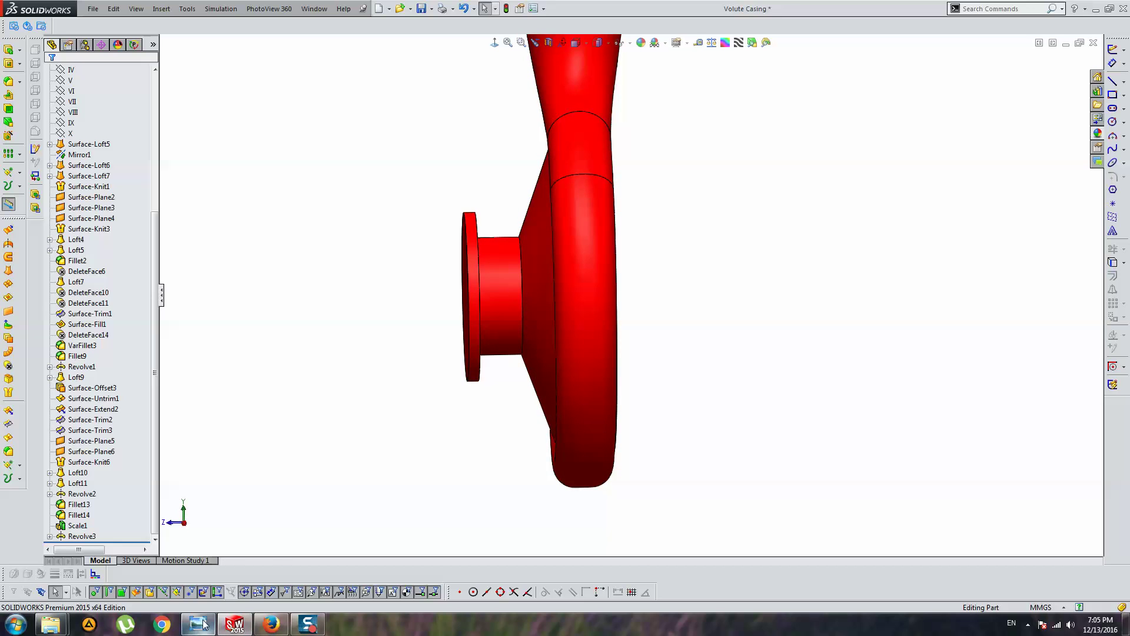
click(271, 624)
Browse the flange image results, previewing a spiral wound gasket table and a flange dimension table.
scroll(457, 306, down, 5)
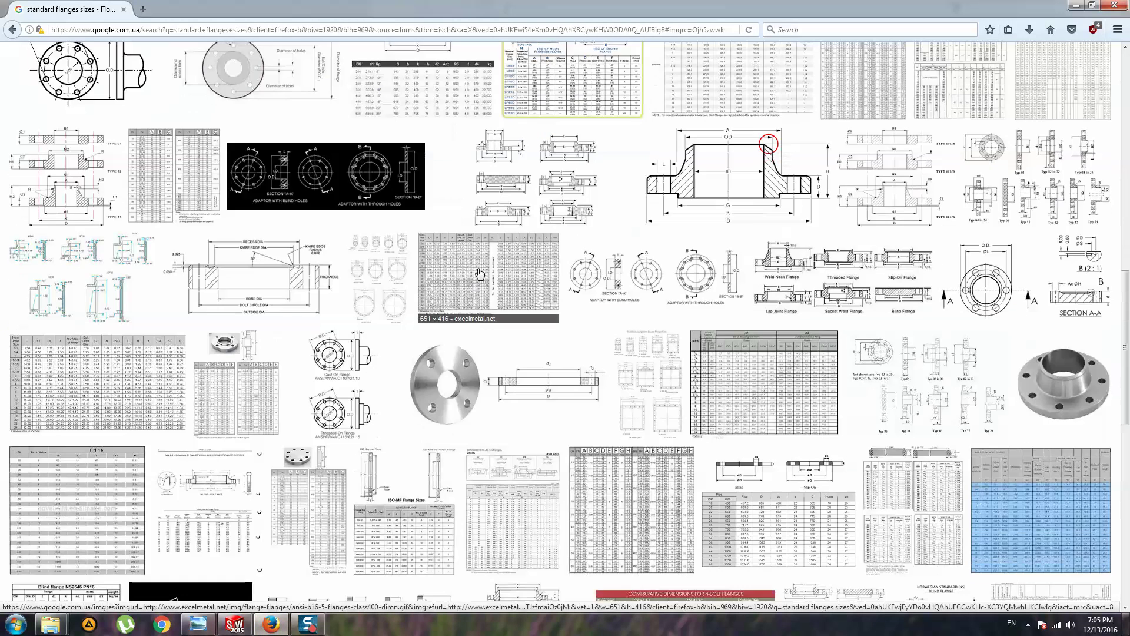
click(706, 371)
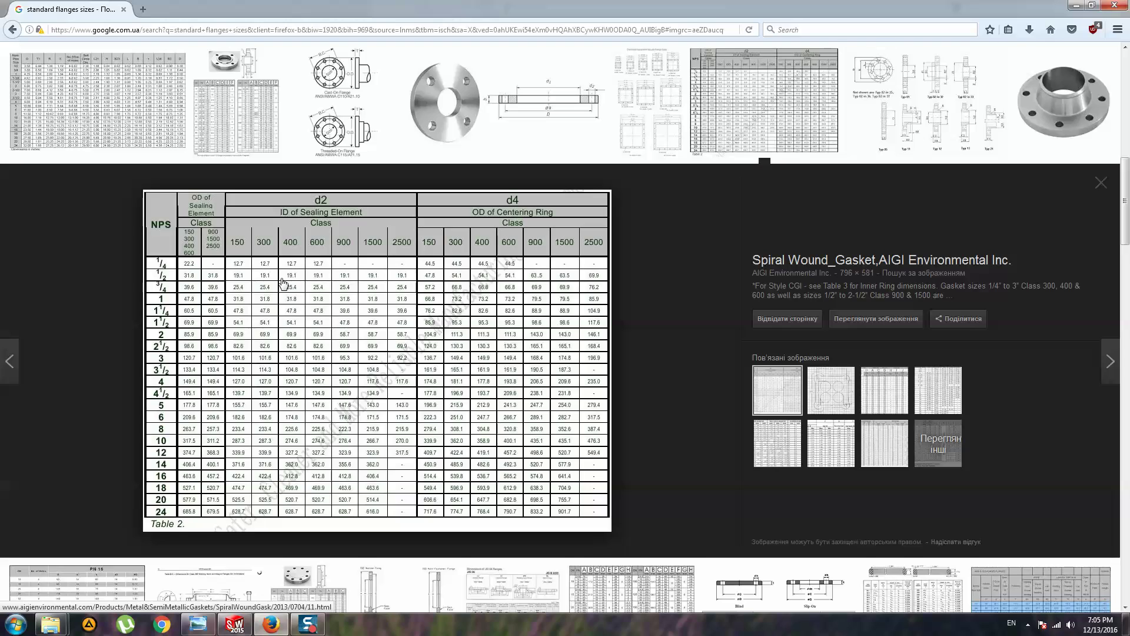
scroll(374, 266, down, 2)
scroll(371, 270, down, 5)
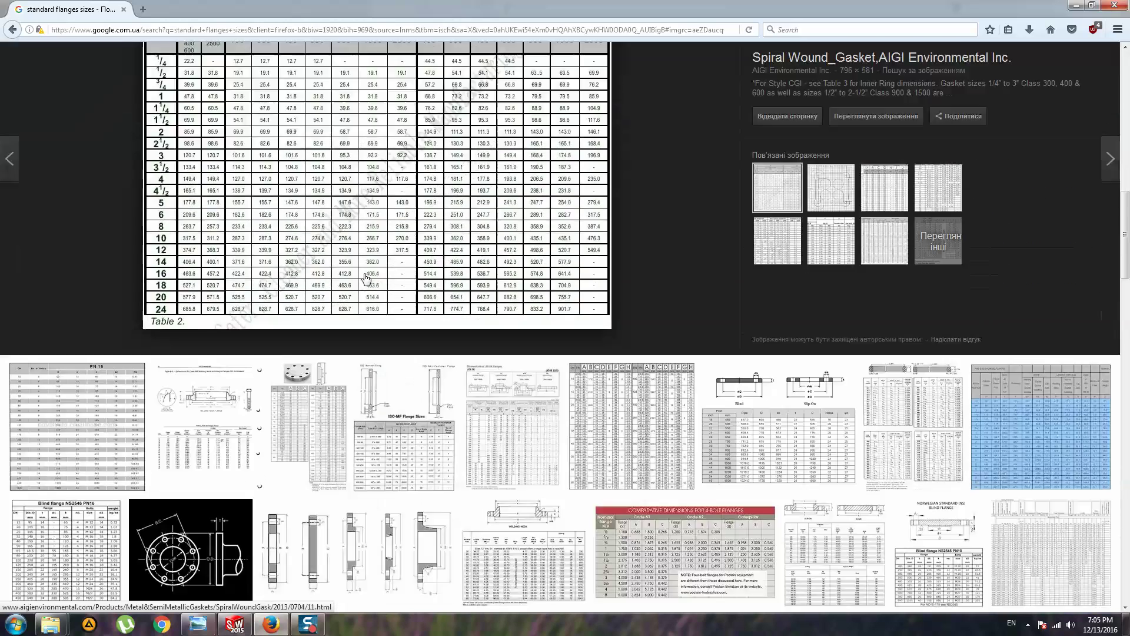
scroll(367, 274, down, 1)
scroll(363, 280, down, 5)
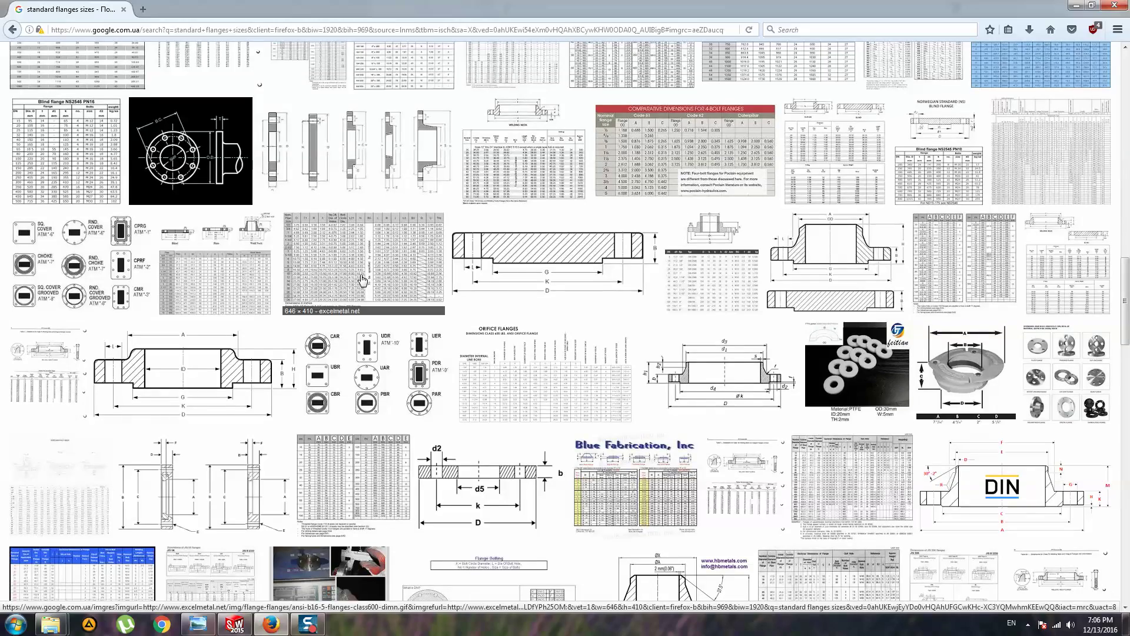
scroll(362, 280, down, 2)
scroll(362, 279, down, 2)
scroll(958, 163, up, 3)
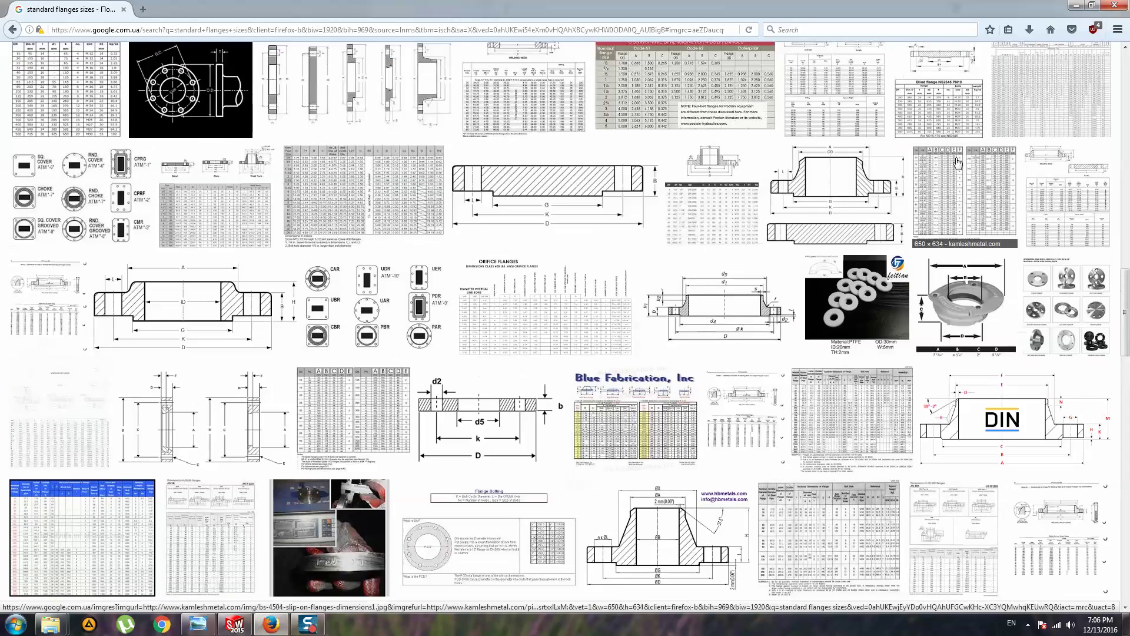
click(958, 163)
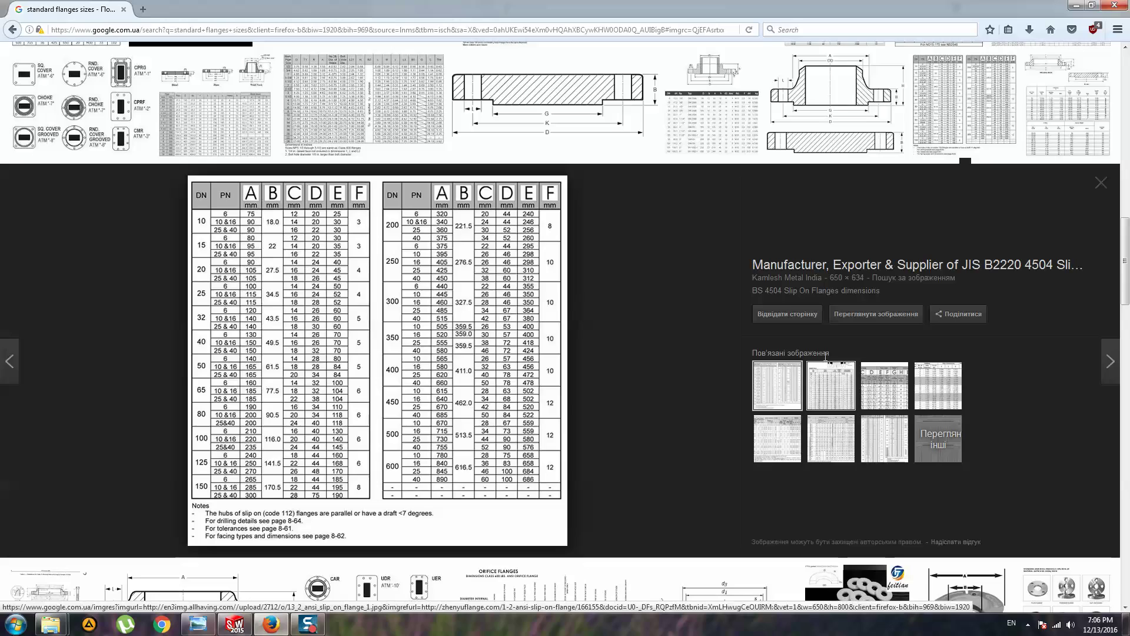
Scroll further and open the BS4504 threaded flange dimension table large.
scroll(797, 328, down, 5)
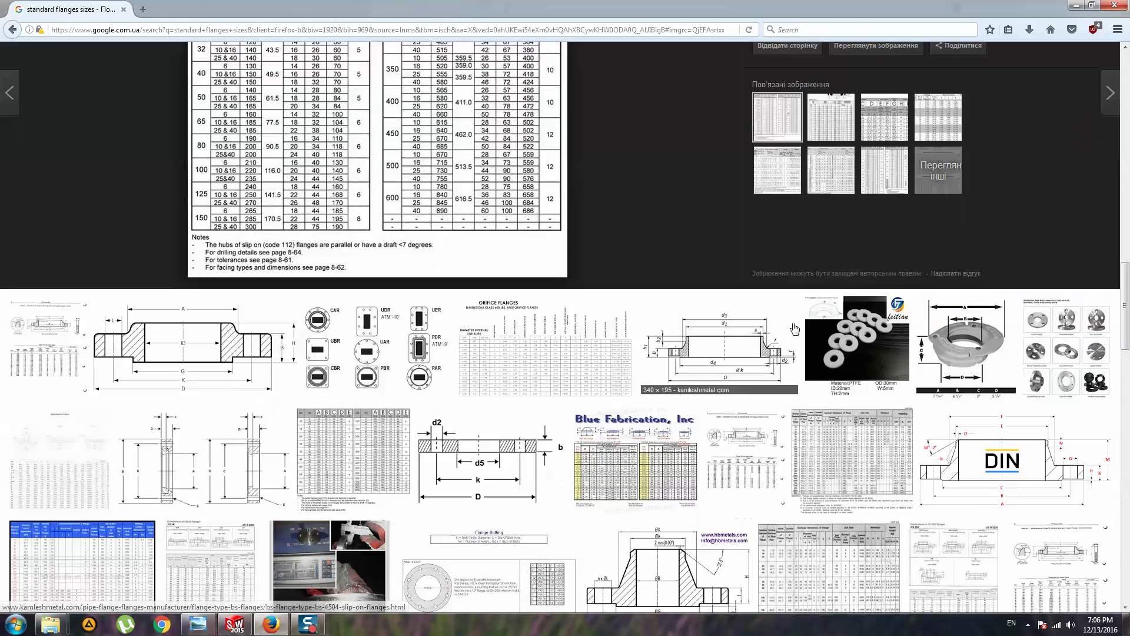
scroll(530, 412, down, 3)
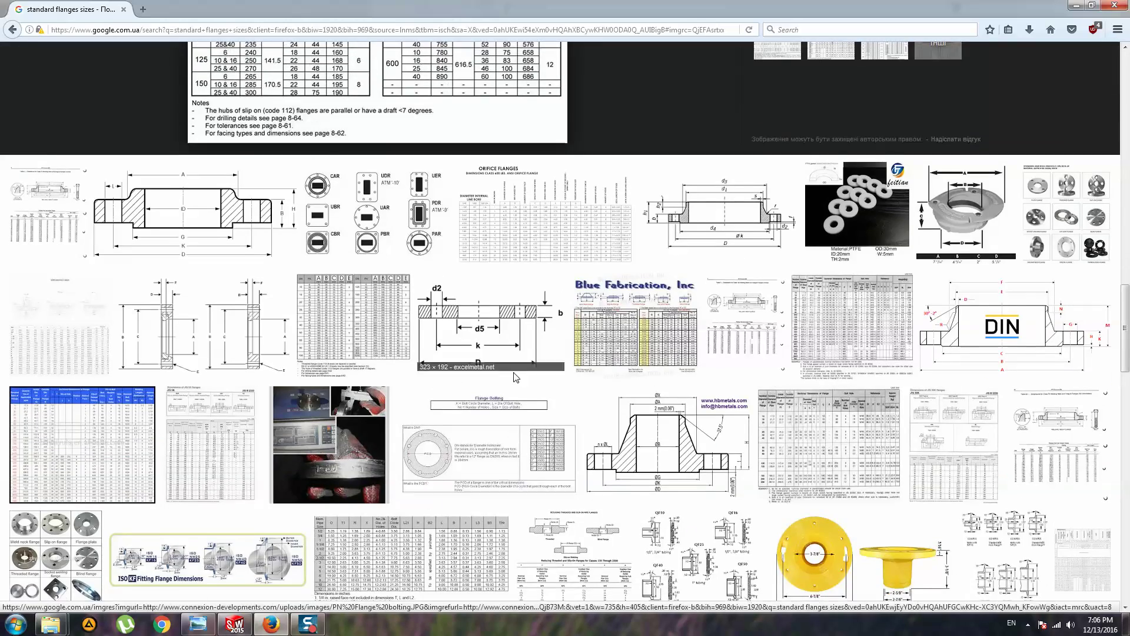
scroll(526, 377, down, 3)
scroll(531, 358, down, 2)
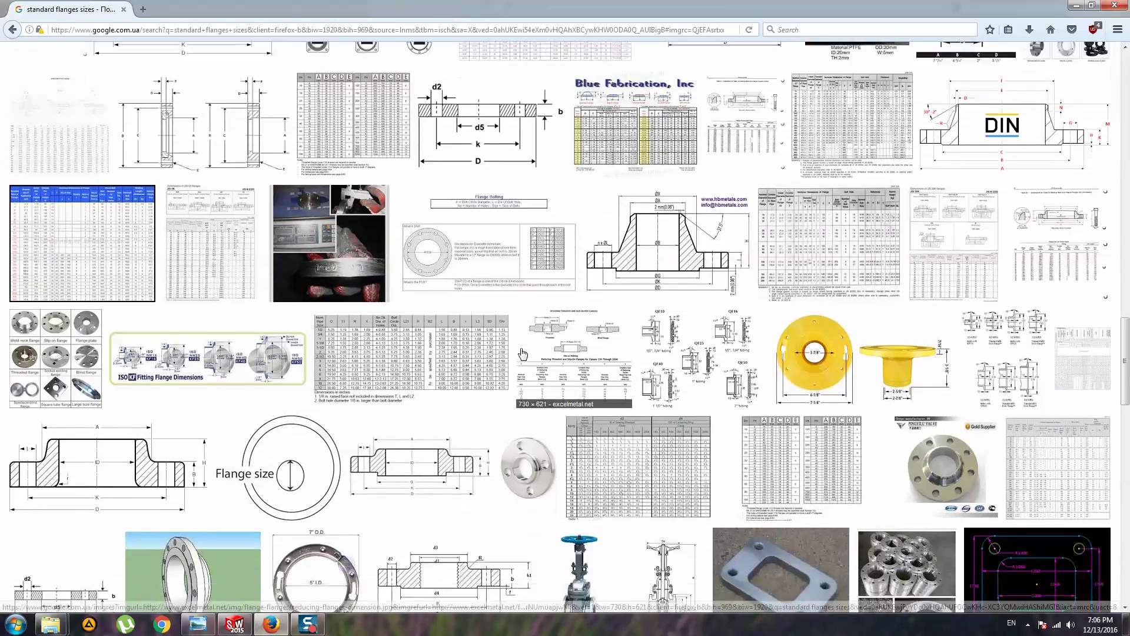
scroll(527, 357, up, 5)
scroll(518, 355, down, 3)
scroll(517, 355, down, 8)
scroll(517, 356, down, 1)
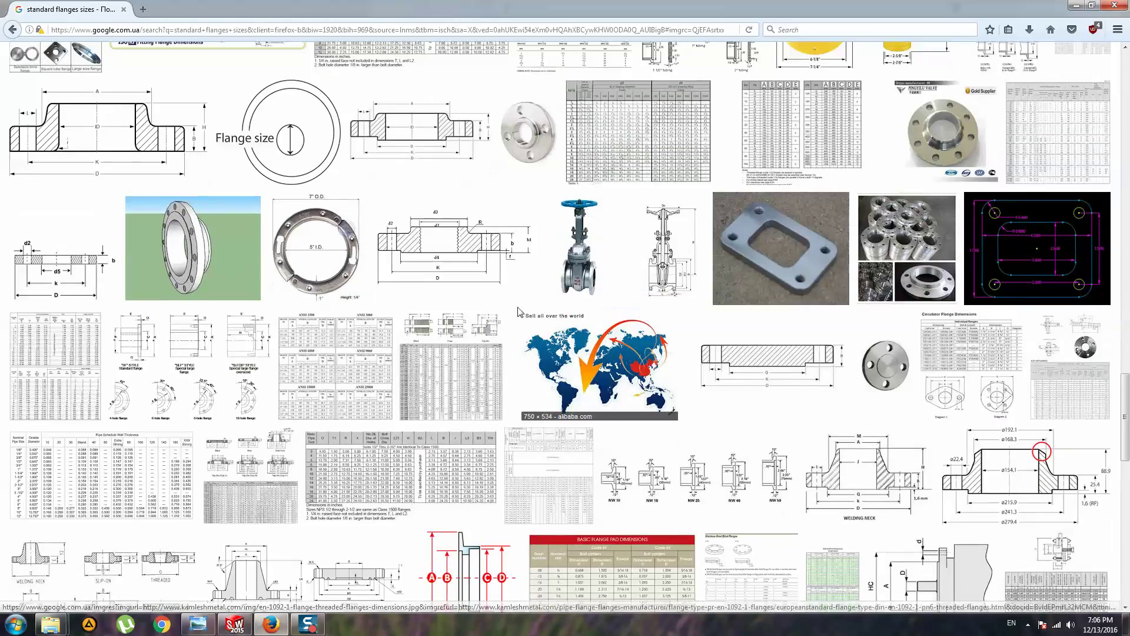
click(642, 139)
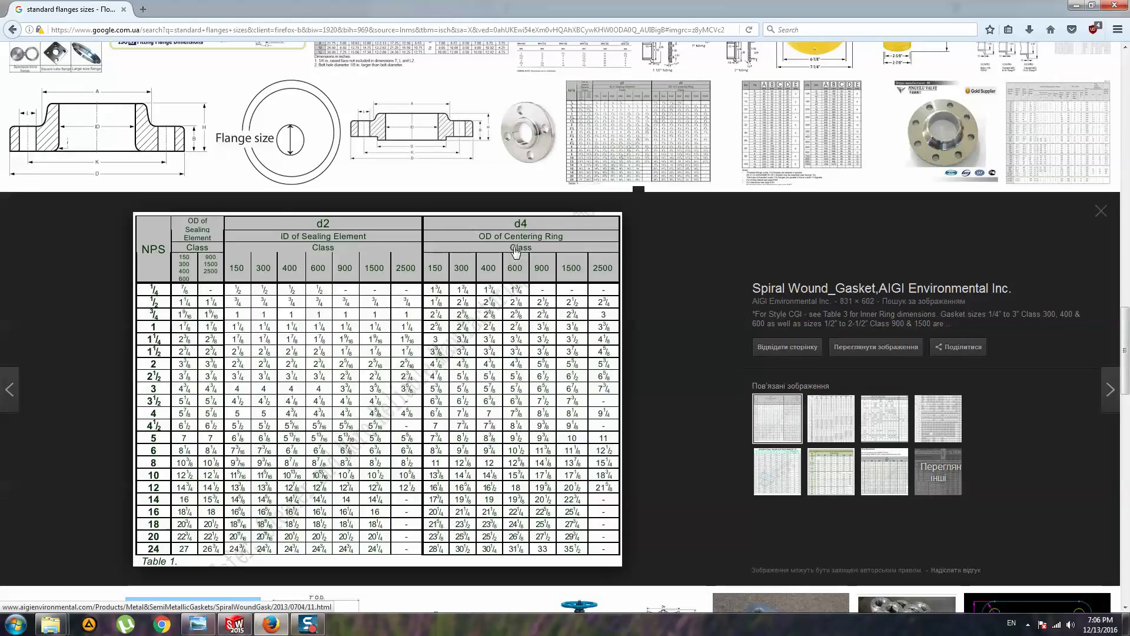
scroll(516, 252, down, 5)
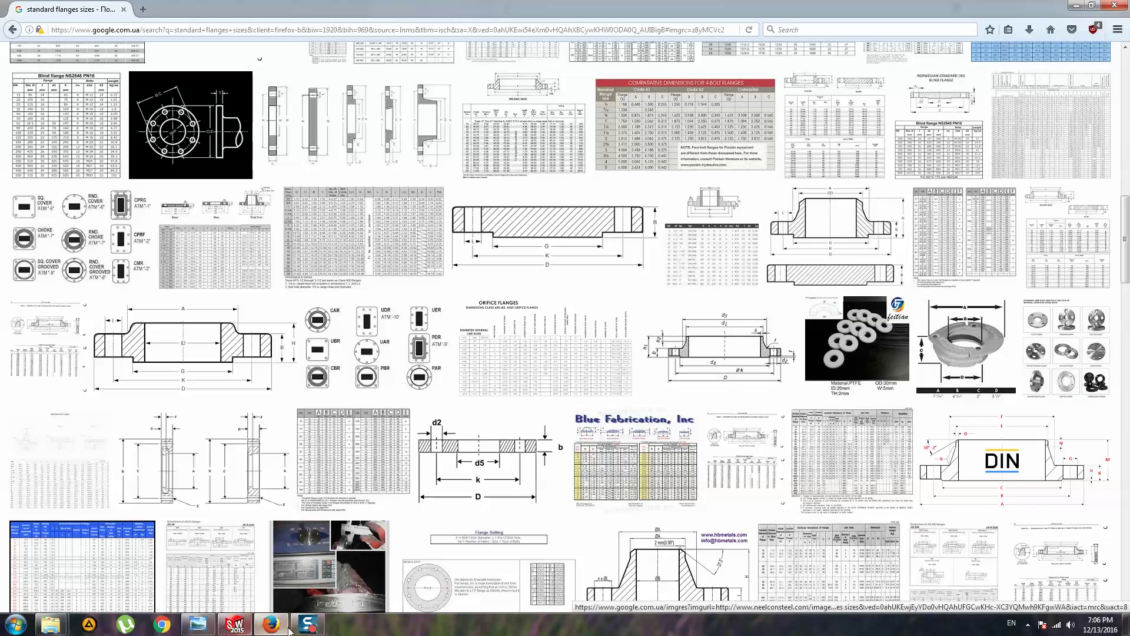
click(356, 439)
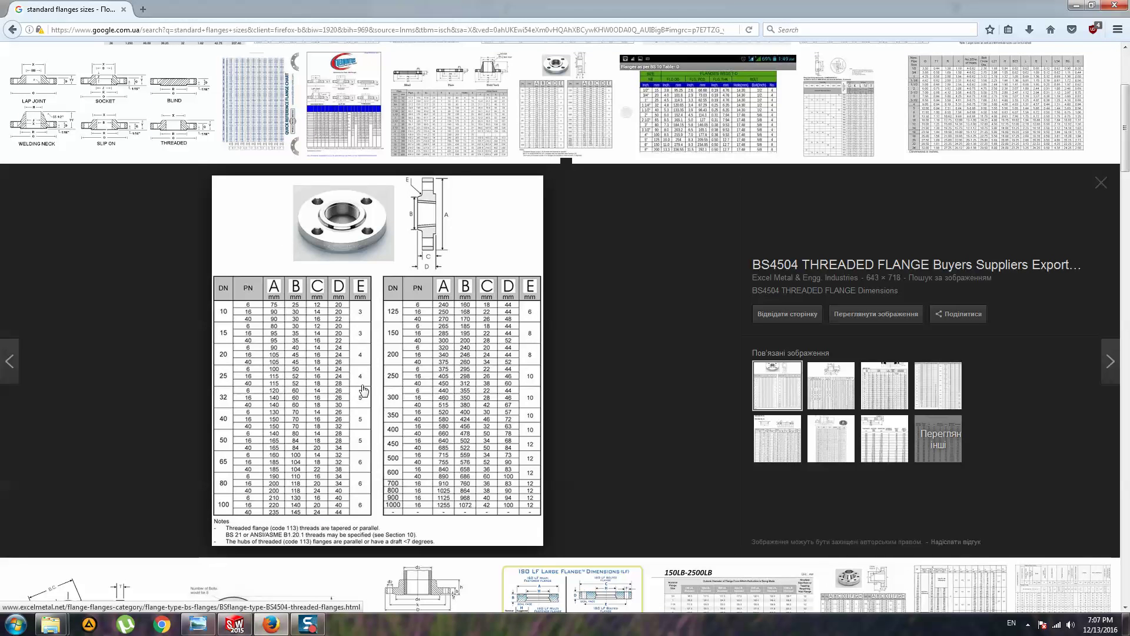
View the BS4504 table full size, read its DN 300 rows, then return to SolidWorks.
click(900, 323)
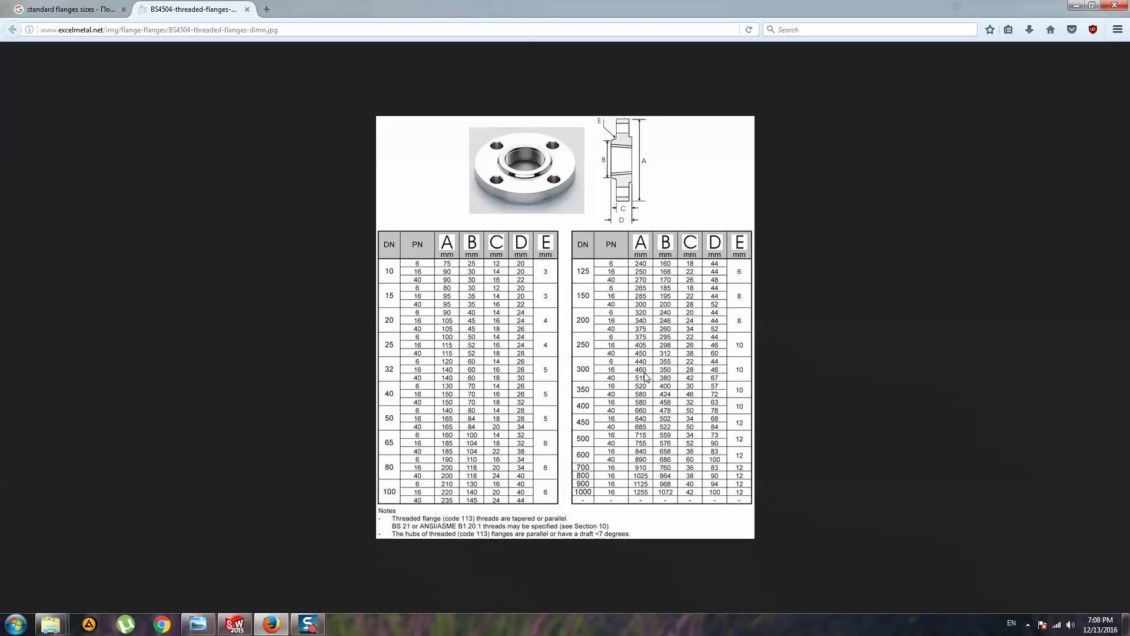
click(235, 624)
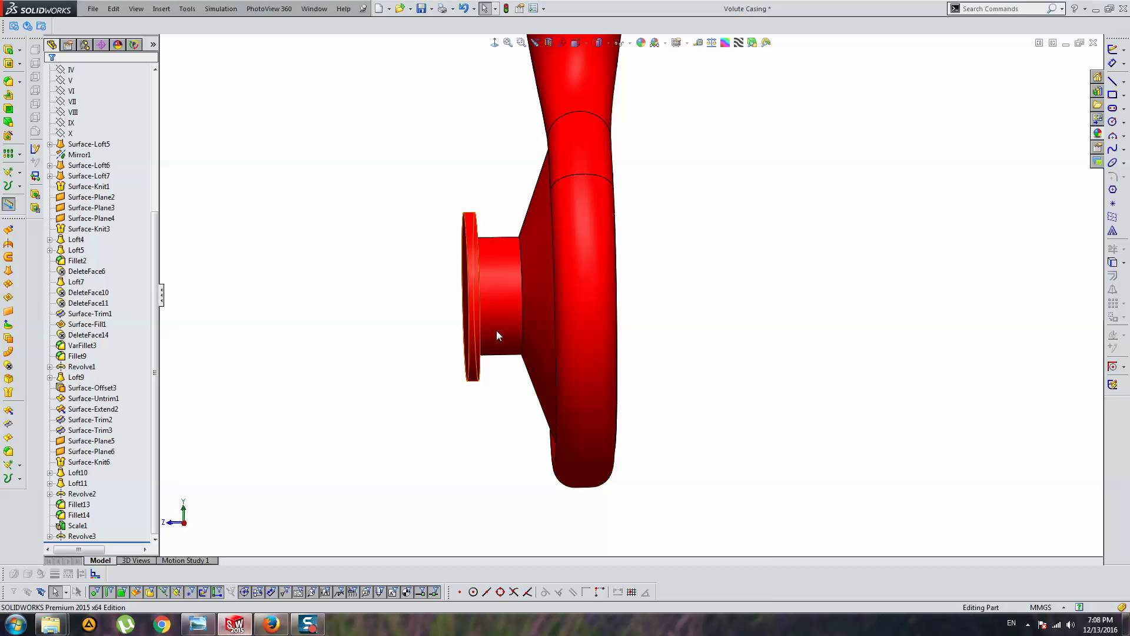
Edit the Revolve3 sketch and change the flange outer diameter from Ø483 to 460.
double_click(479, 242)
click(82, 535)
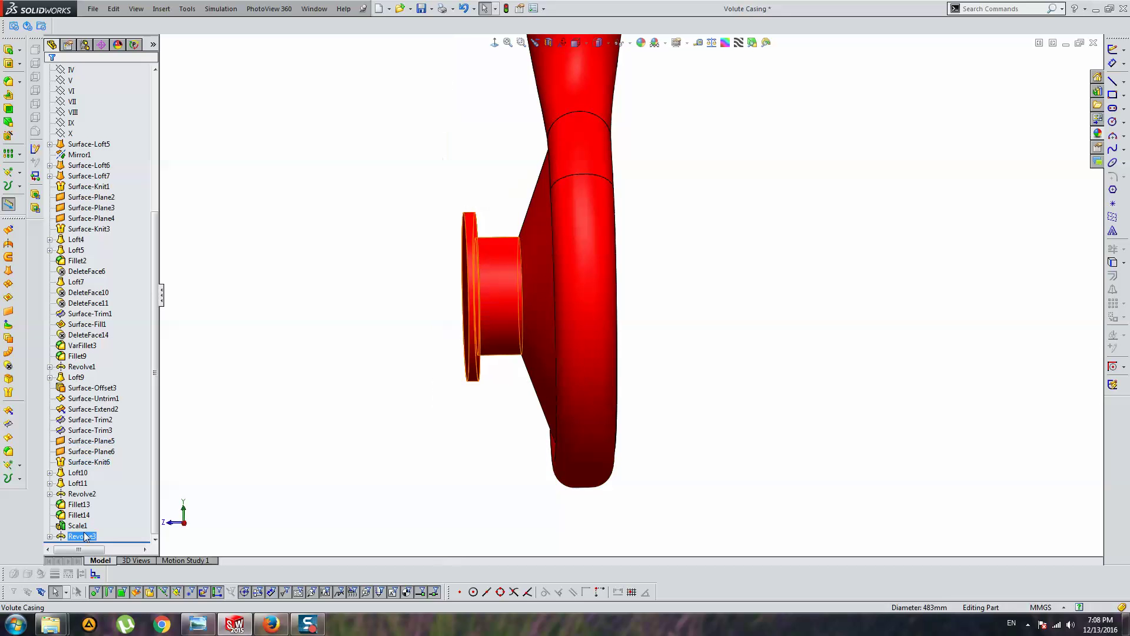
right_click(85, 537)
click(121, 391)
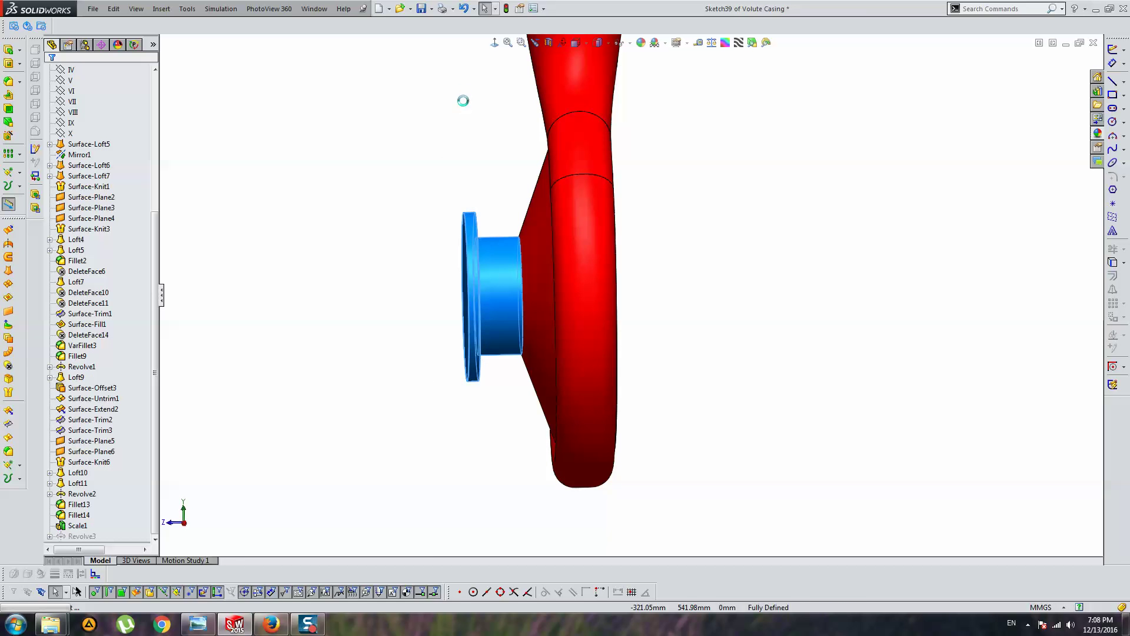
click(495, 47)
double_click(496, 330)
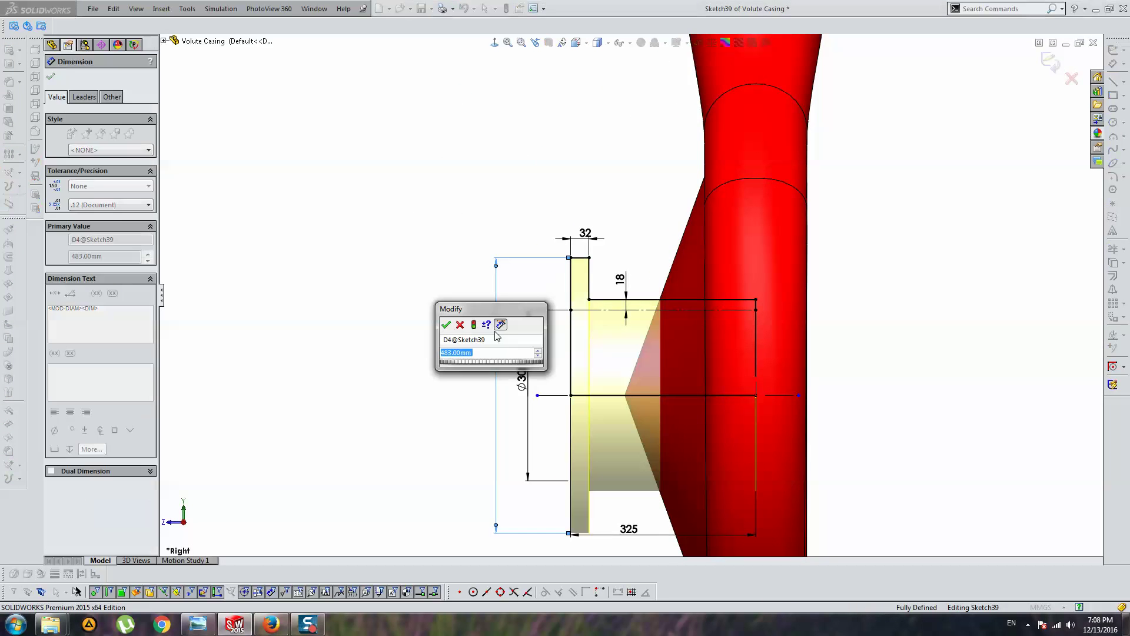
text(460)
key(Return)
click(430, 268)
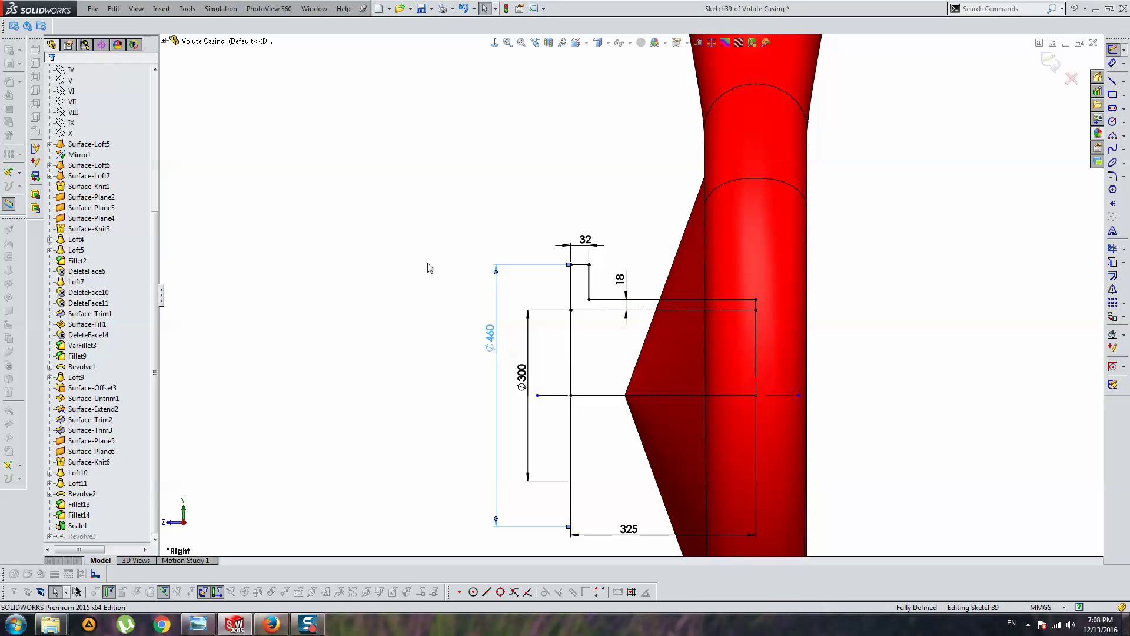
click(270, 624)
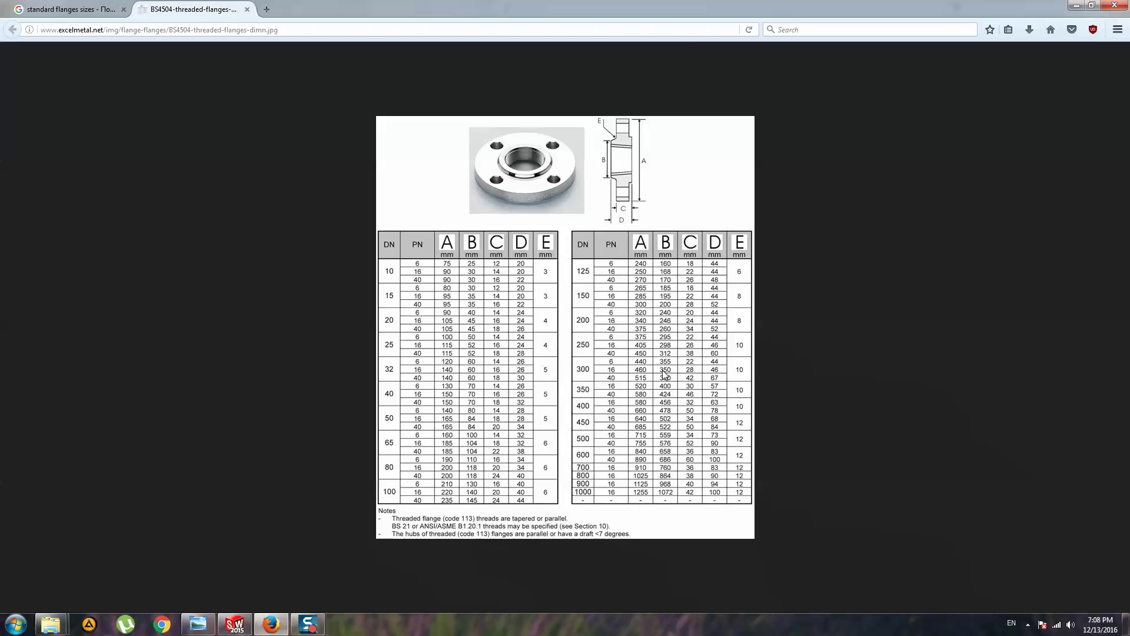
Delete the vertical flange line beside the 32 dimension and drag the top corner further right.
key(alt+Tab)
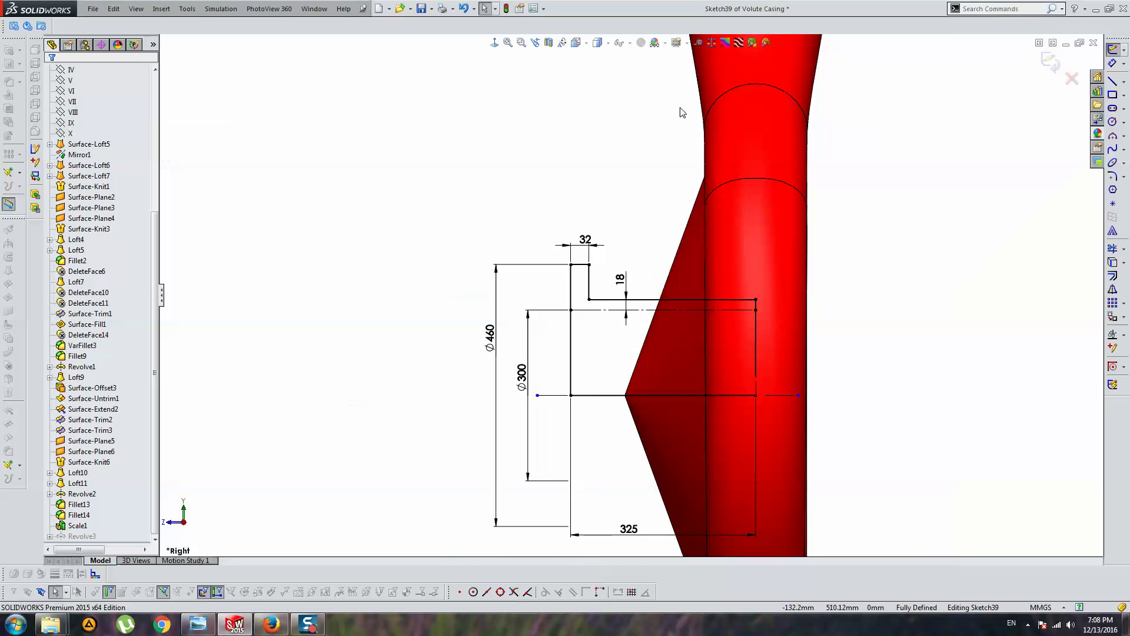
scroll(580, 335, down, 2)
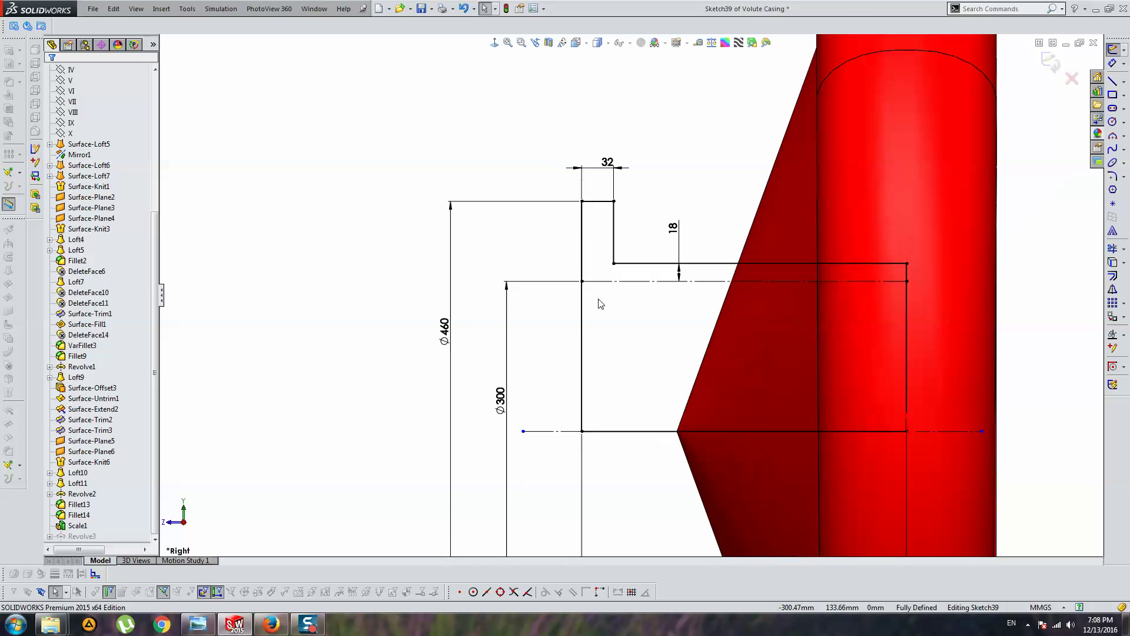
click(583, 236)
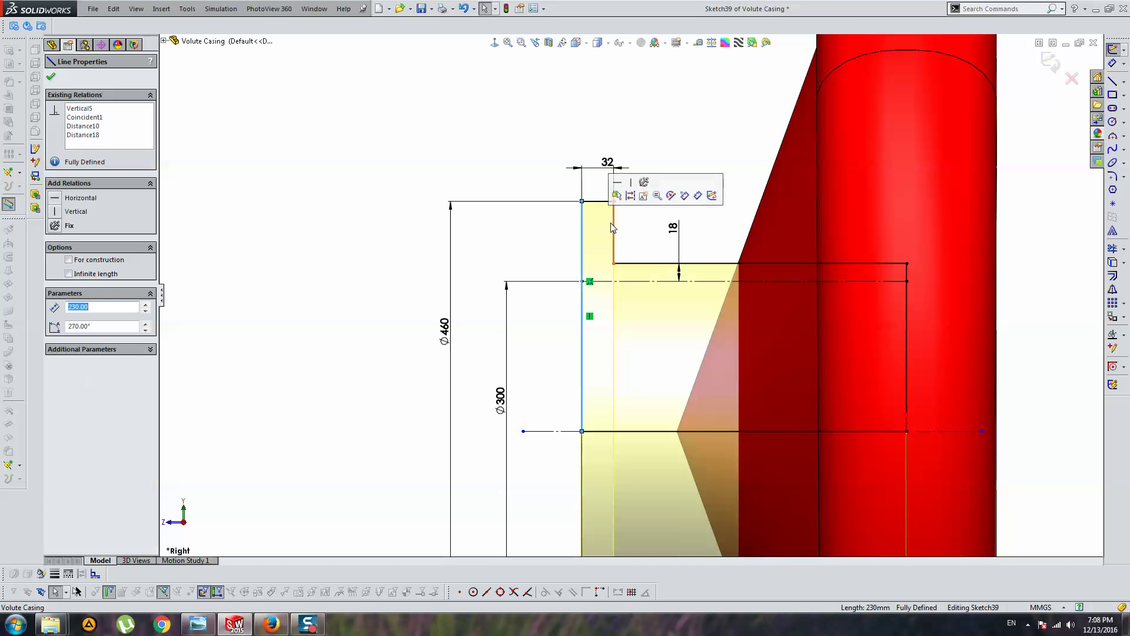
key(Delete)
key(Return)
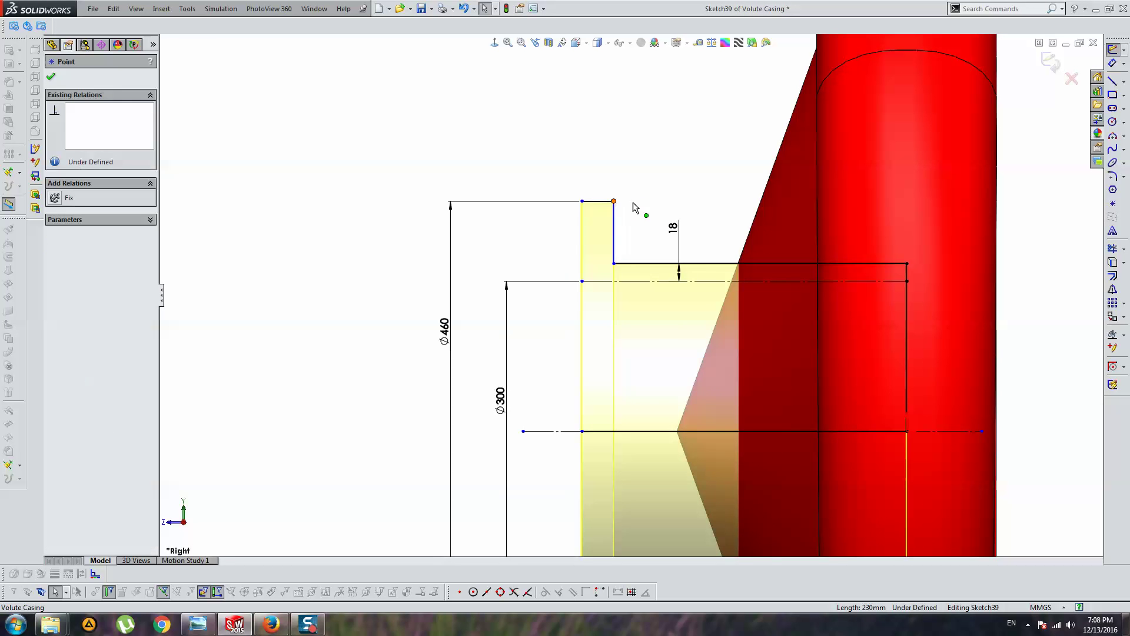
drag(614, 201, 643, 201)
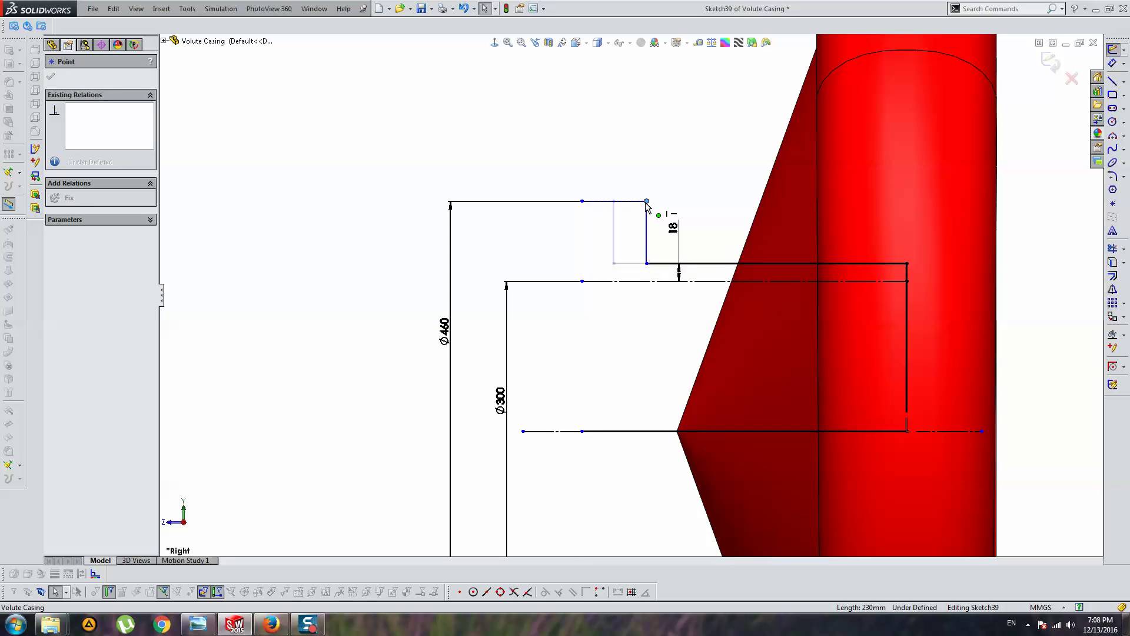
click(604, 206)
Redraw the flange edge as a vertical line, short angled segment and closing line to the centreline.
click(1112, 82)
scroll(736, 148, down, 2)
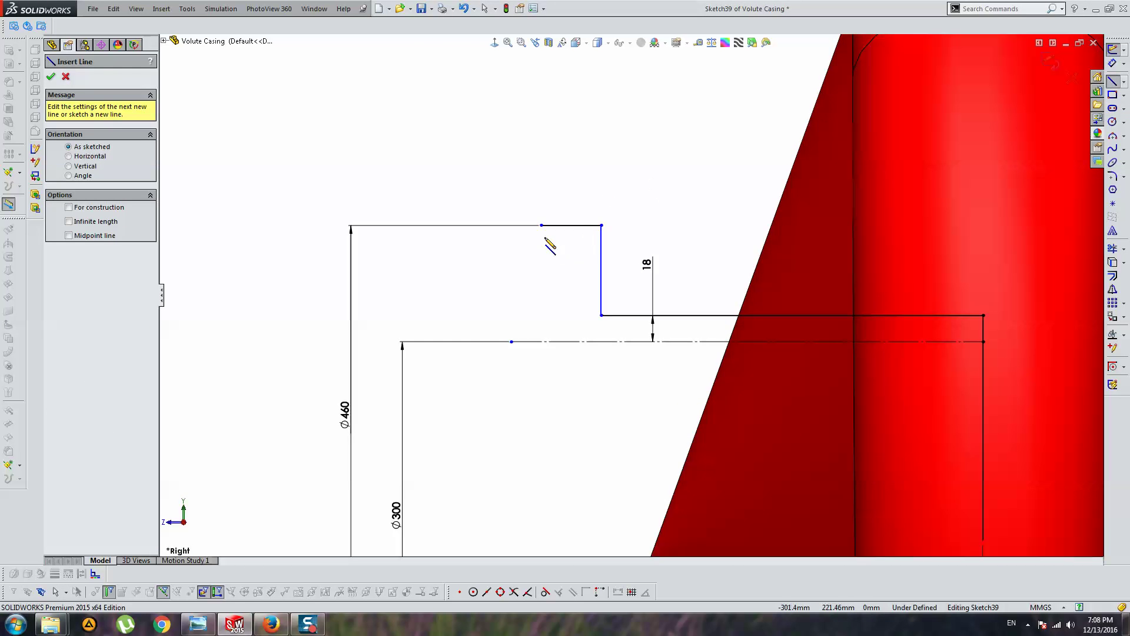
click(541, 225)
click(541, 356)
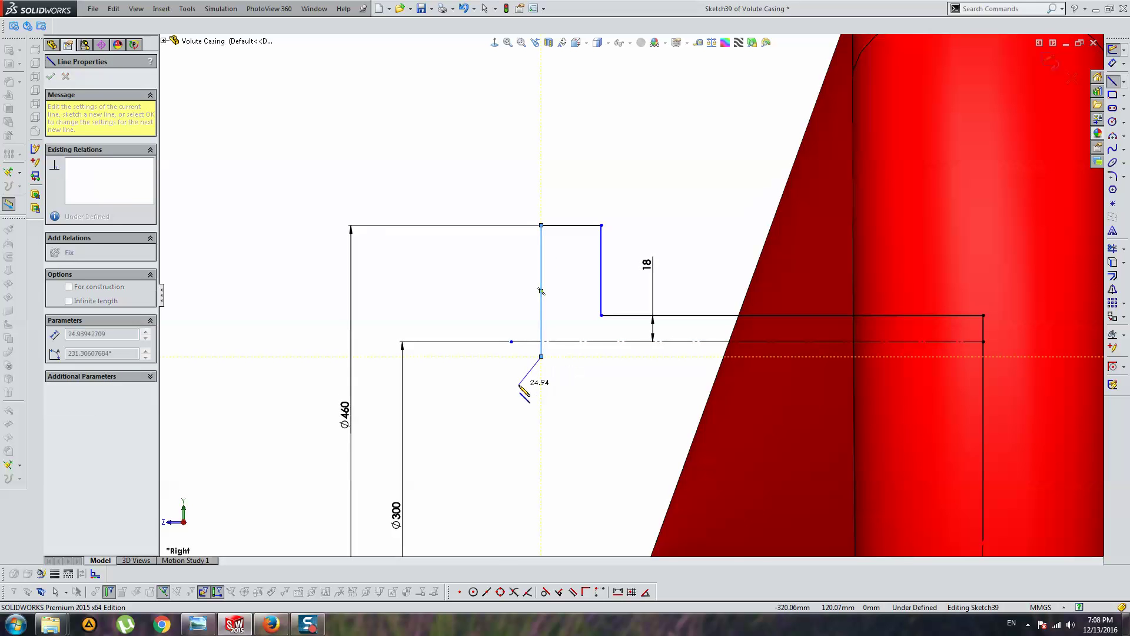
click(518, 385)
scroll(631, 294, up, 3)
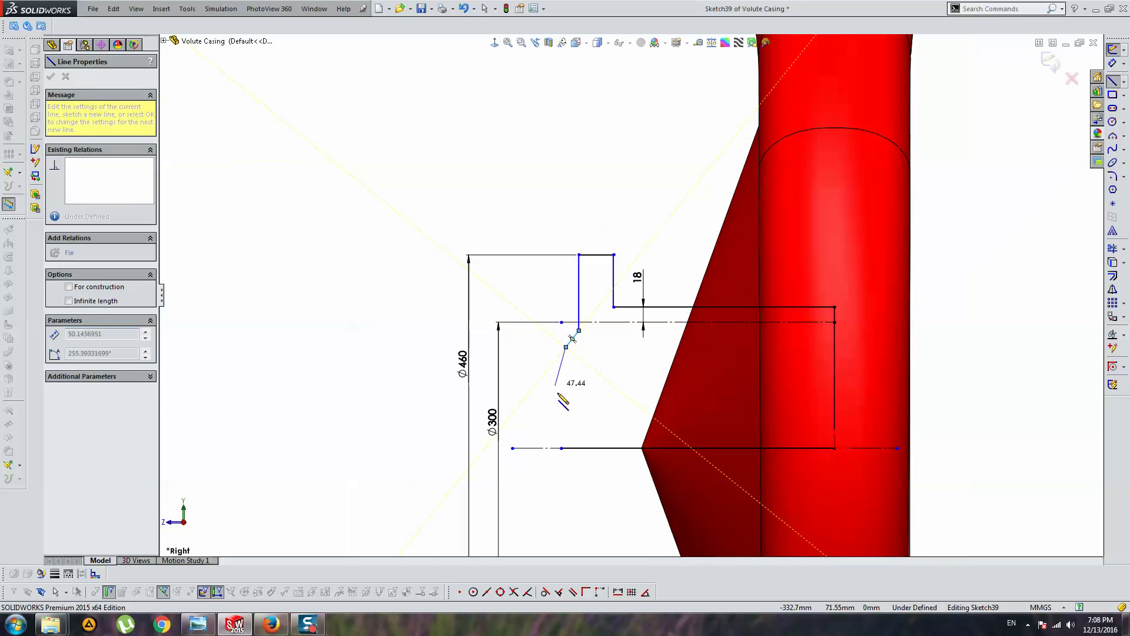
click(566, 448)
key(Escape)
scroll(587, 345, down, 3)
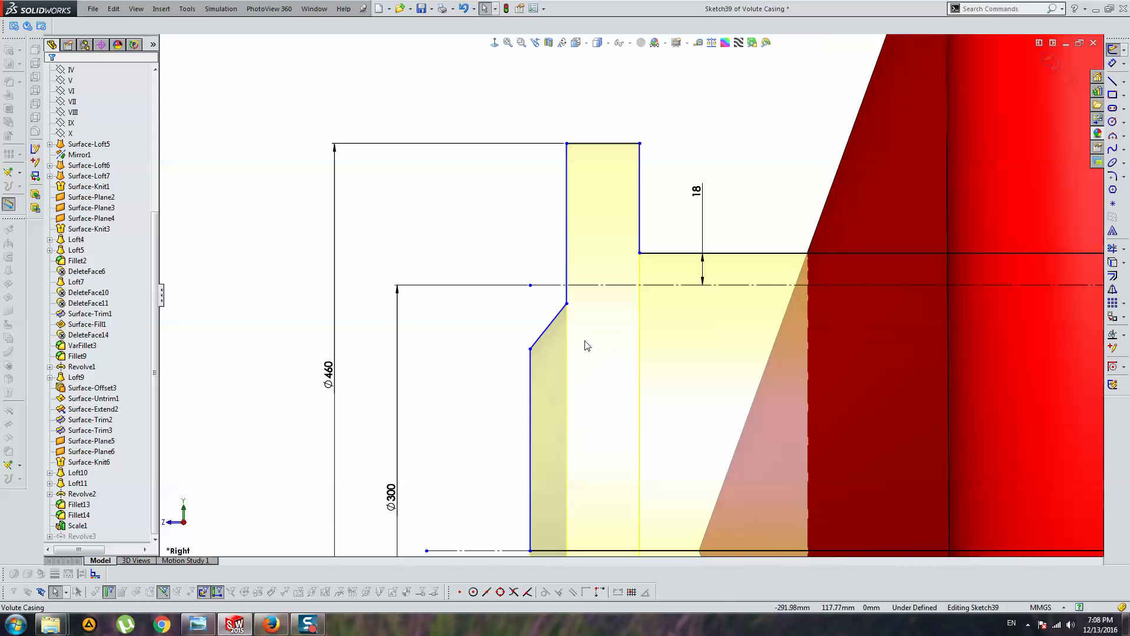
scroll(630, 295, up, 3)
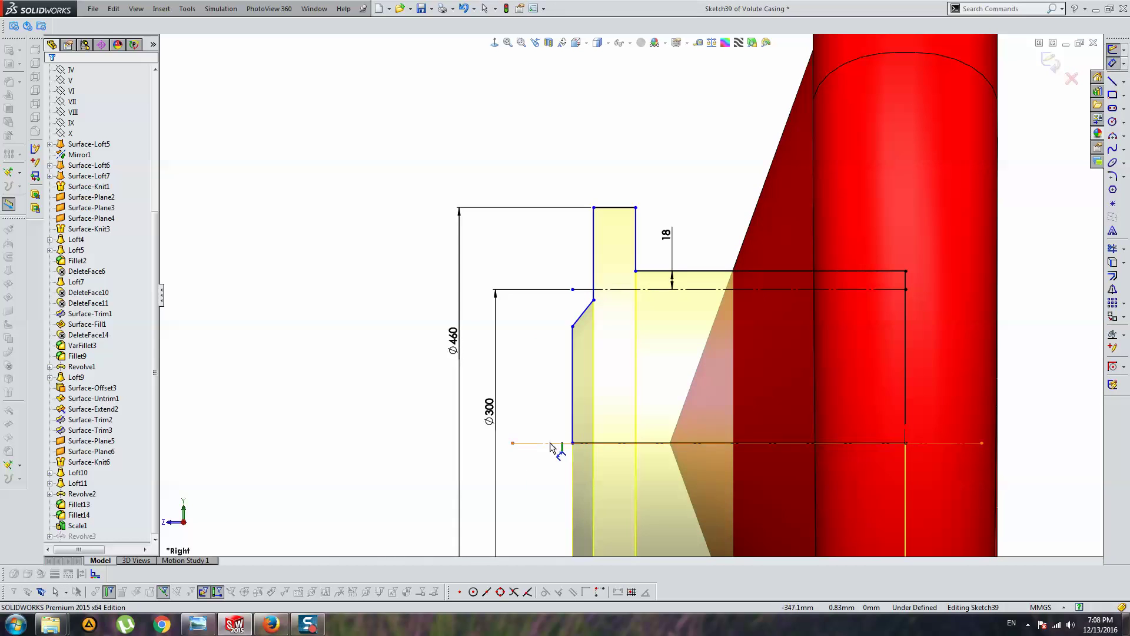
Add a Ø350 diameter dimension and arrange it to the left of the Ø300 dimension.
click(550, 443)
click(572, 326)
click(535, 506)
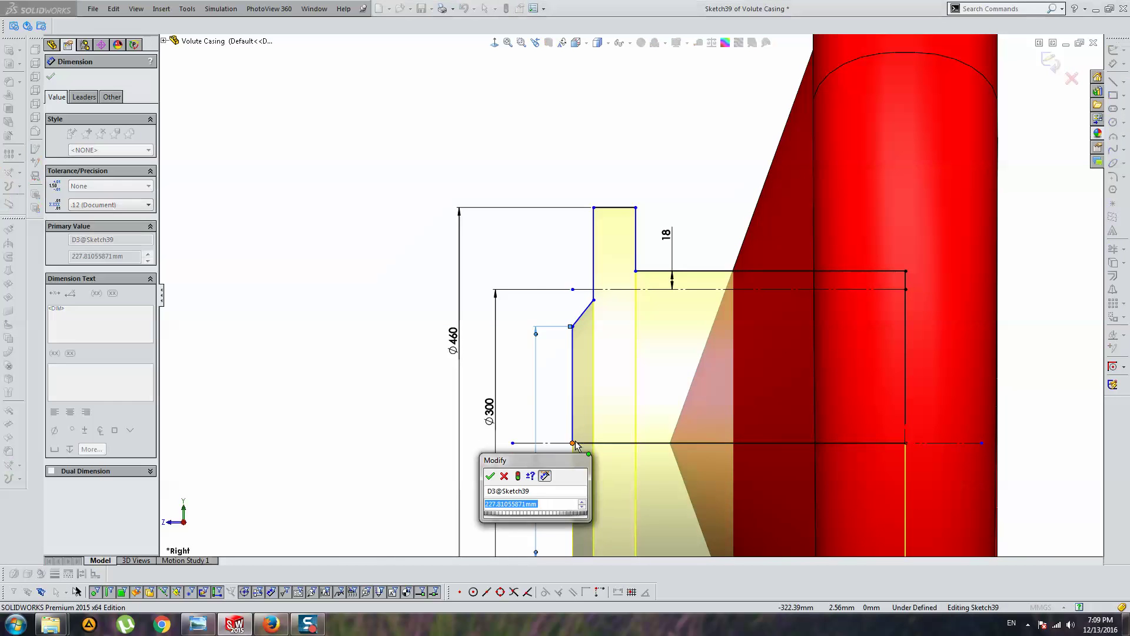
text(350)
key(Return)
click(528, 151)
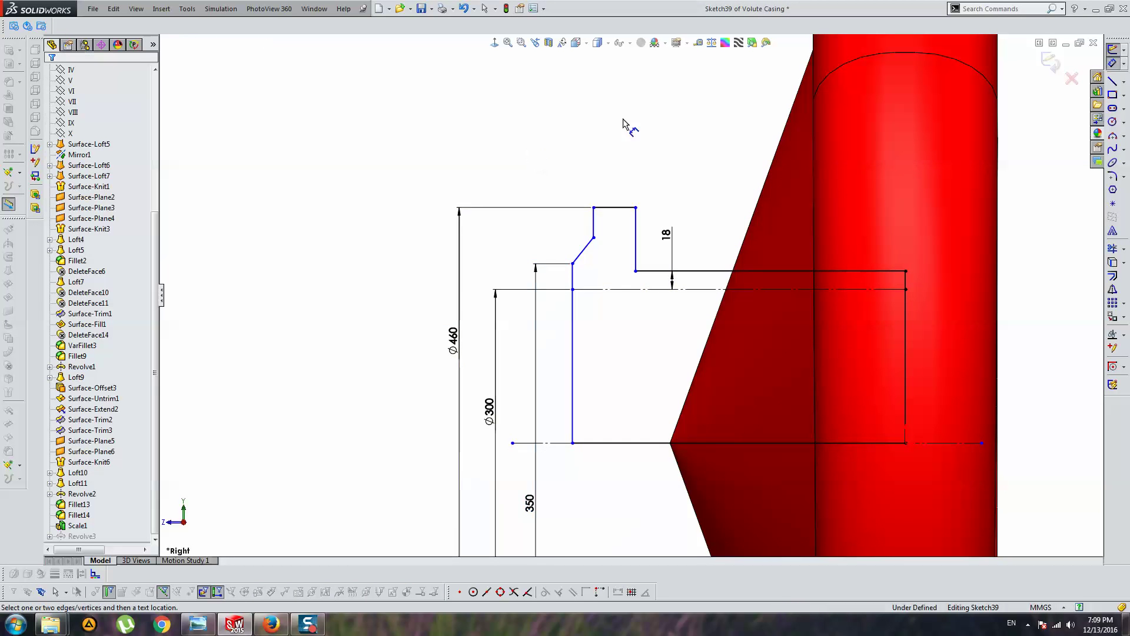
scroll(646, 330, up, 2)
scroll(646, 316, down, 1)
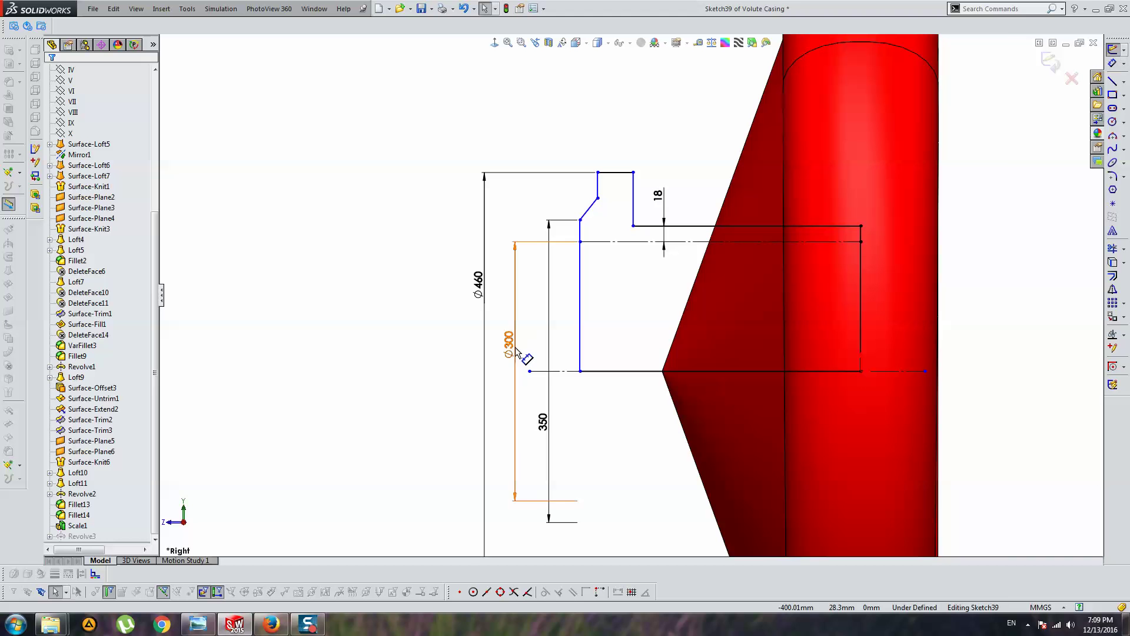
drag(516, 350, 558, 350)
drag(544, 419, 505, 385)
drag(550, 344, 543, 345)
click(600, 432)
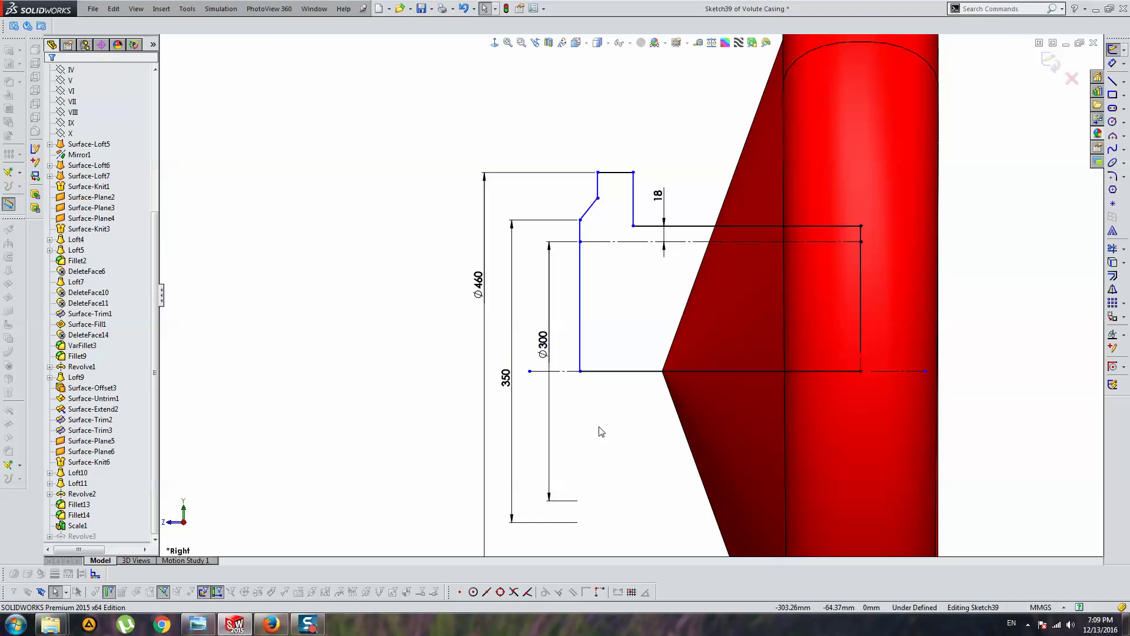
Dimension the distance between the two vertical lines at 325.
key(d)
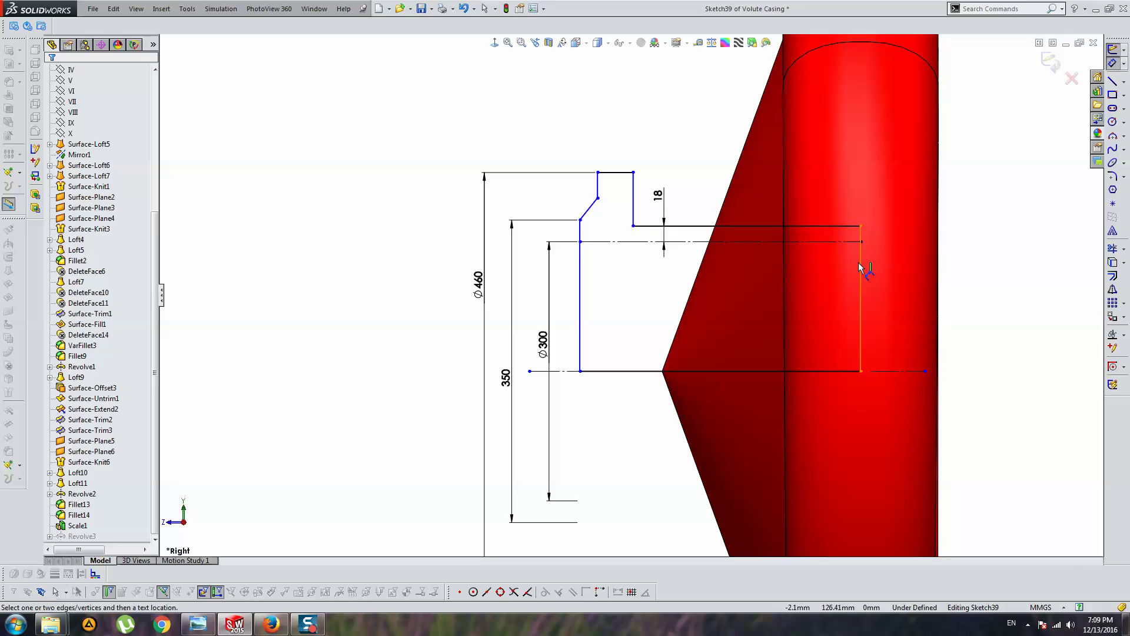
click(860, 266)
click(580, 288)
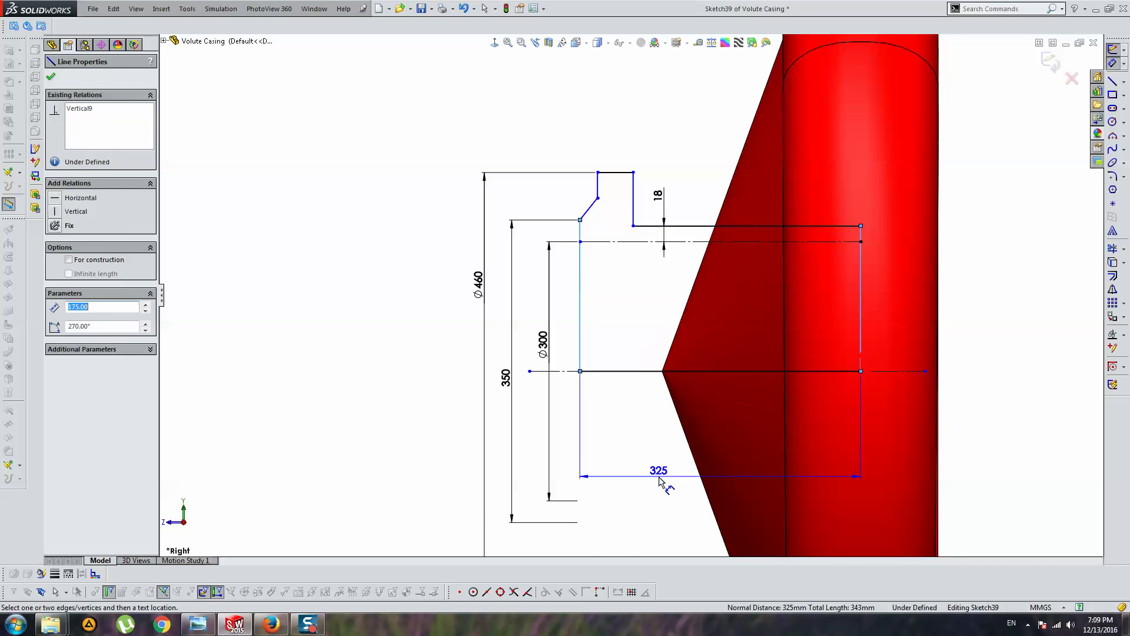
click(660, 482)
key(Return)
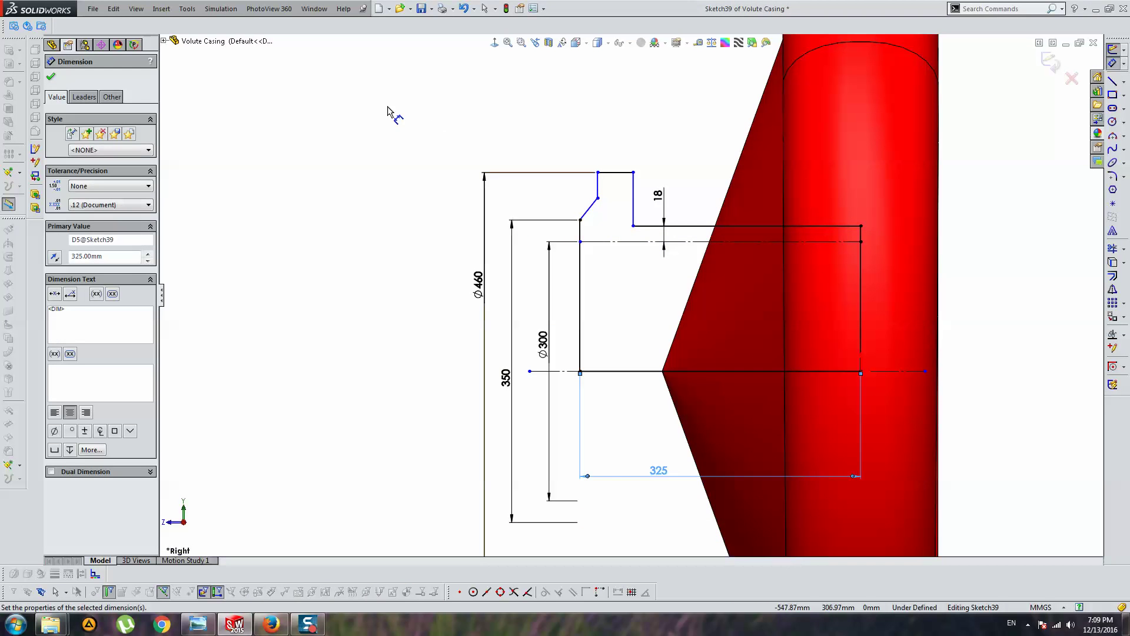
key(Escape)
After checking the flange table, dimension the flange top edge to 28 mm thickness.
key(alt+Tab)
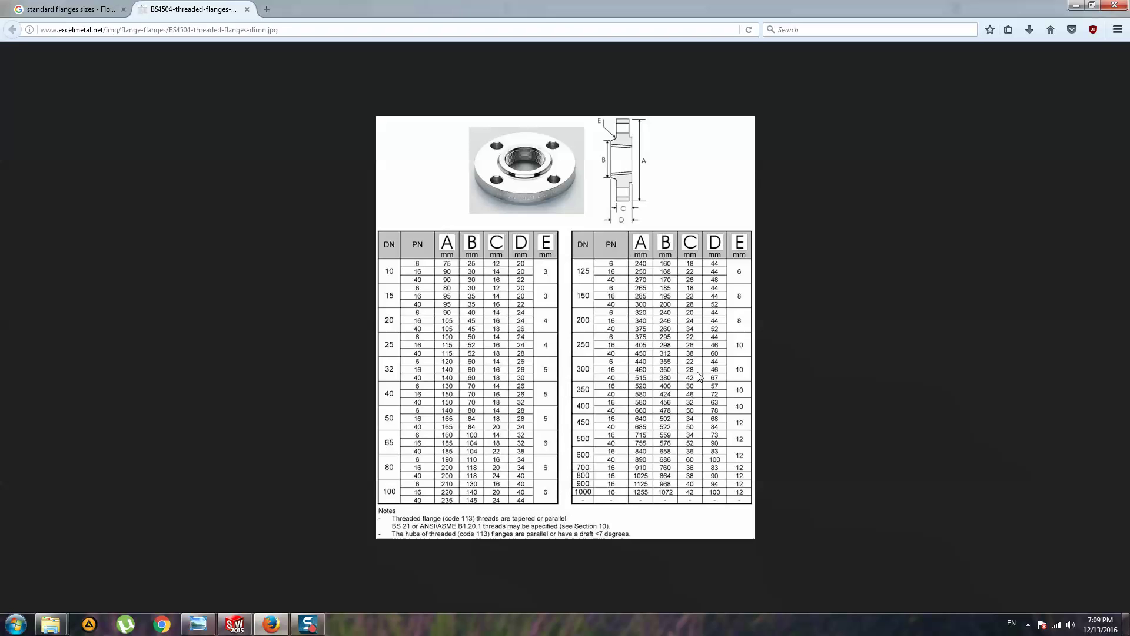
click(1077, 6)
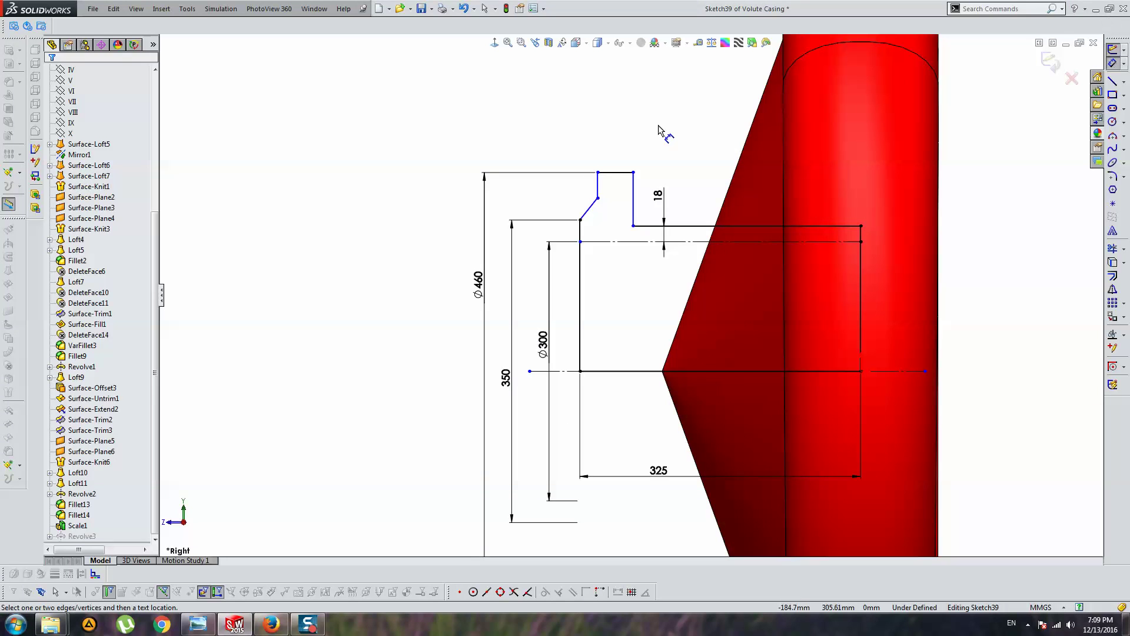
click(615, 173)
click(624, 147)
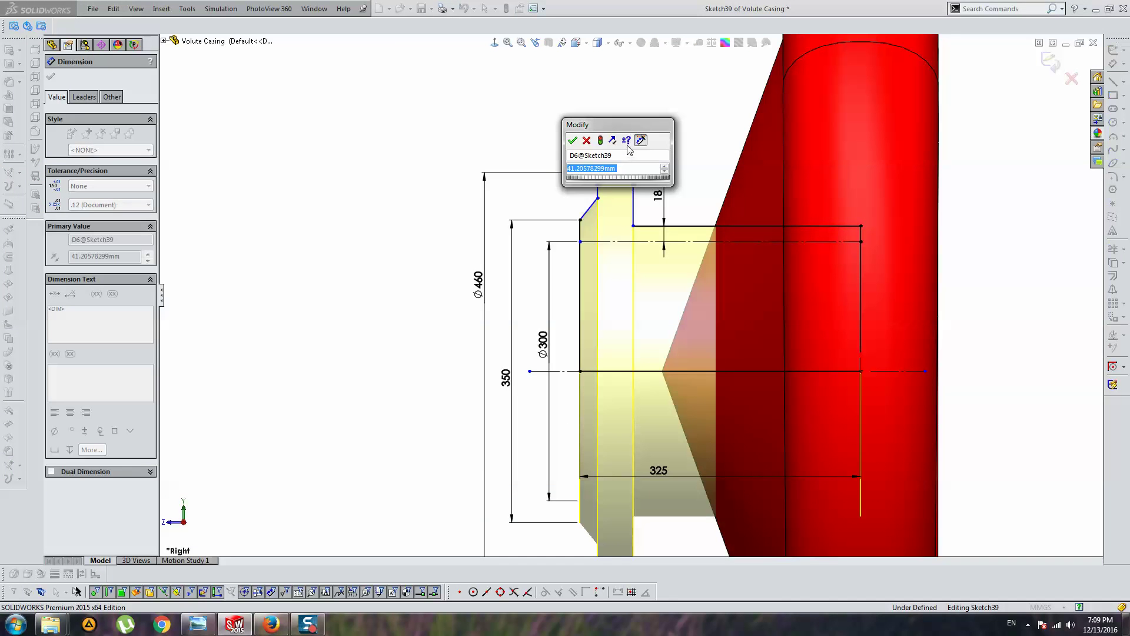
text(28)
key(Return)
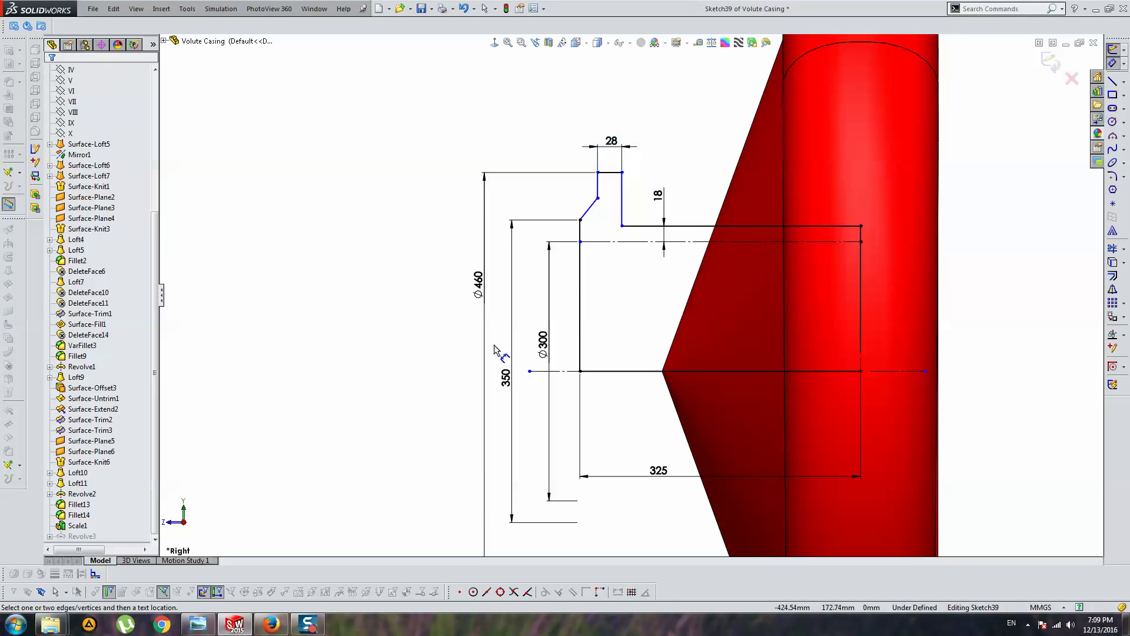
Using the BS4504 table, dimension the flange's overall width at 46.
click(273, 628)
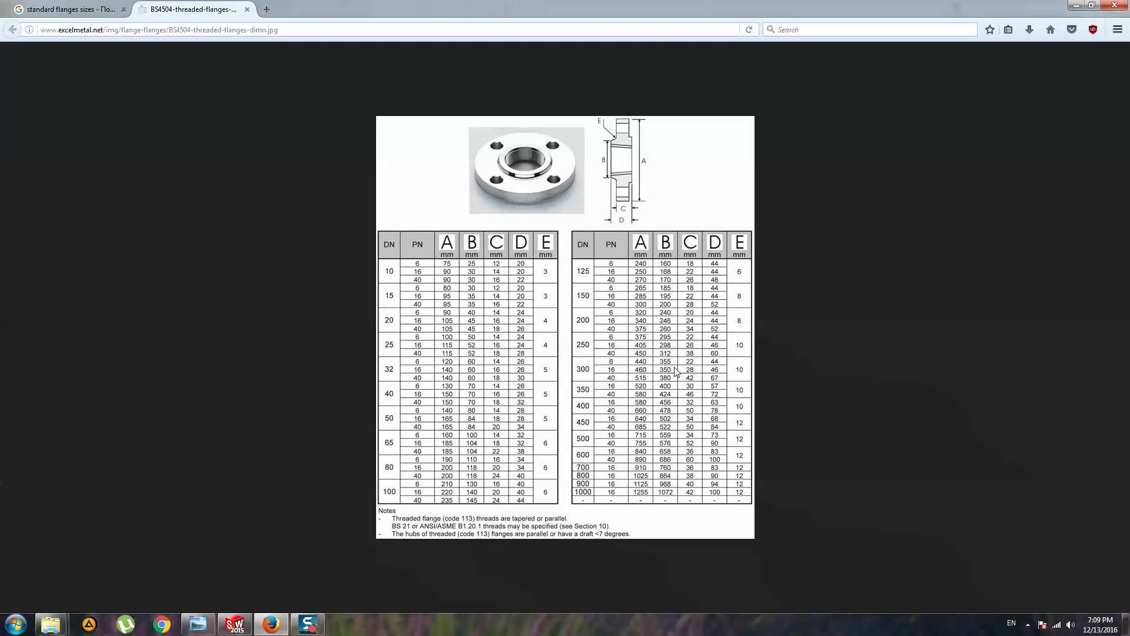
click(235, 623)
click(622, 189)
click(580, 219)
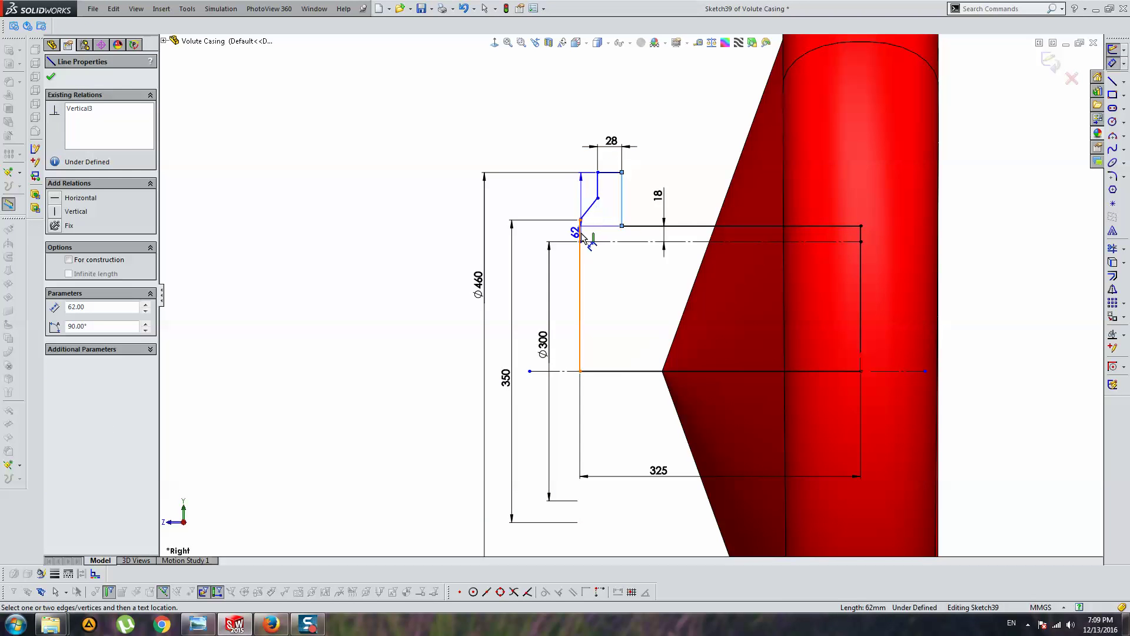
click(599, 120)
text(46)
key(Return)
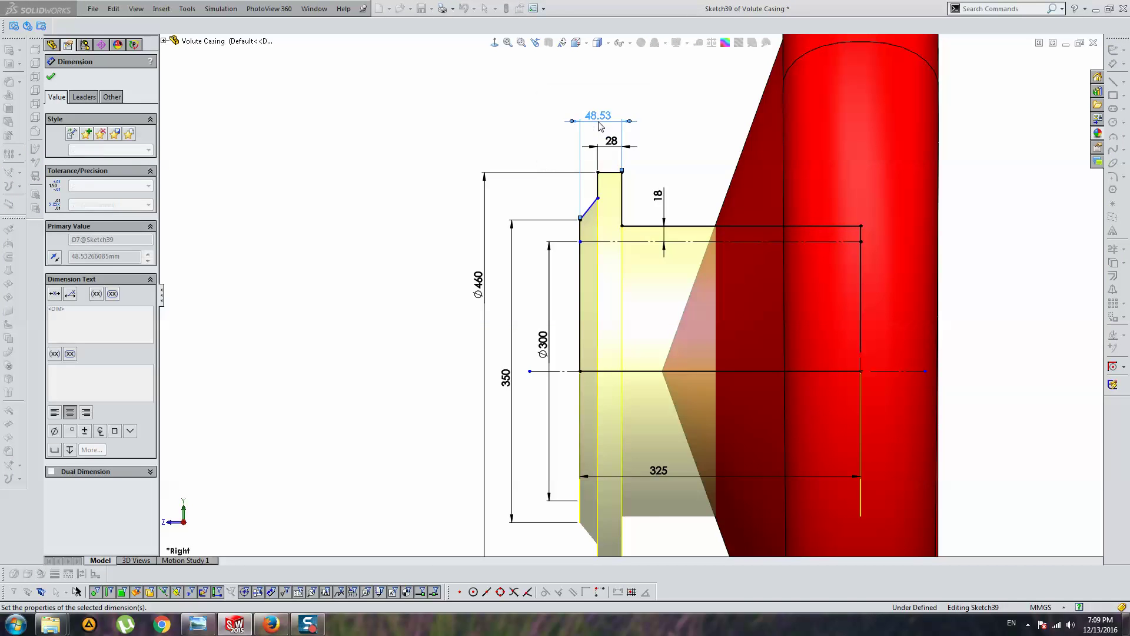
scroll(567, 218, down, 2)
scroll(571, 236, down, 3)
key(Escape)
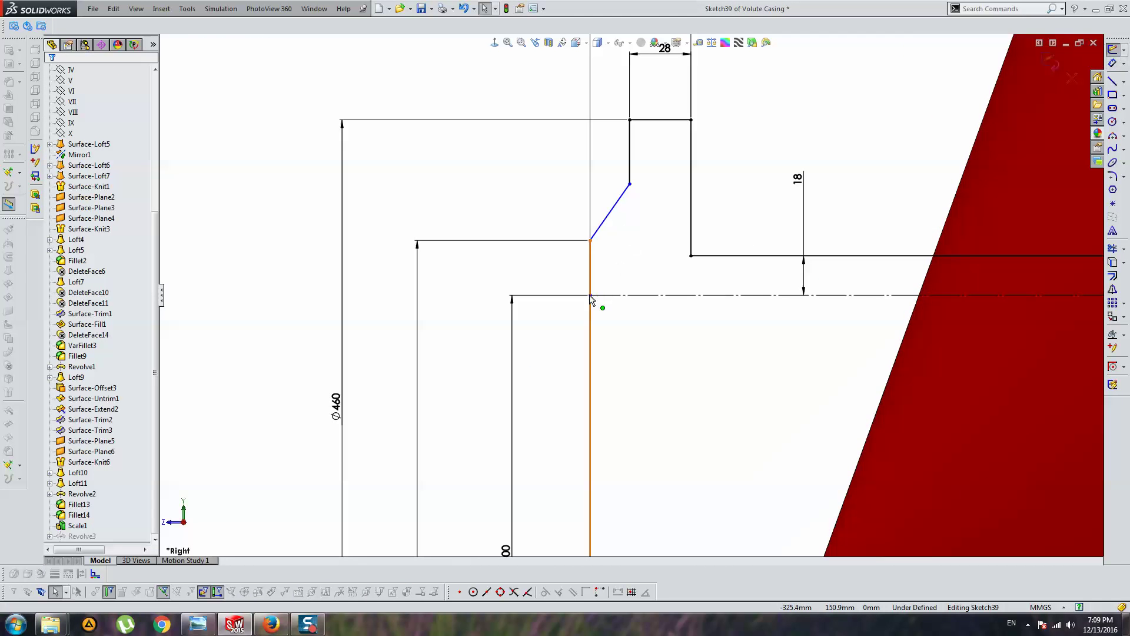
click(590, 294)
click(750, 203)
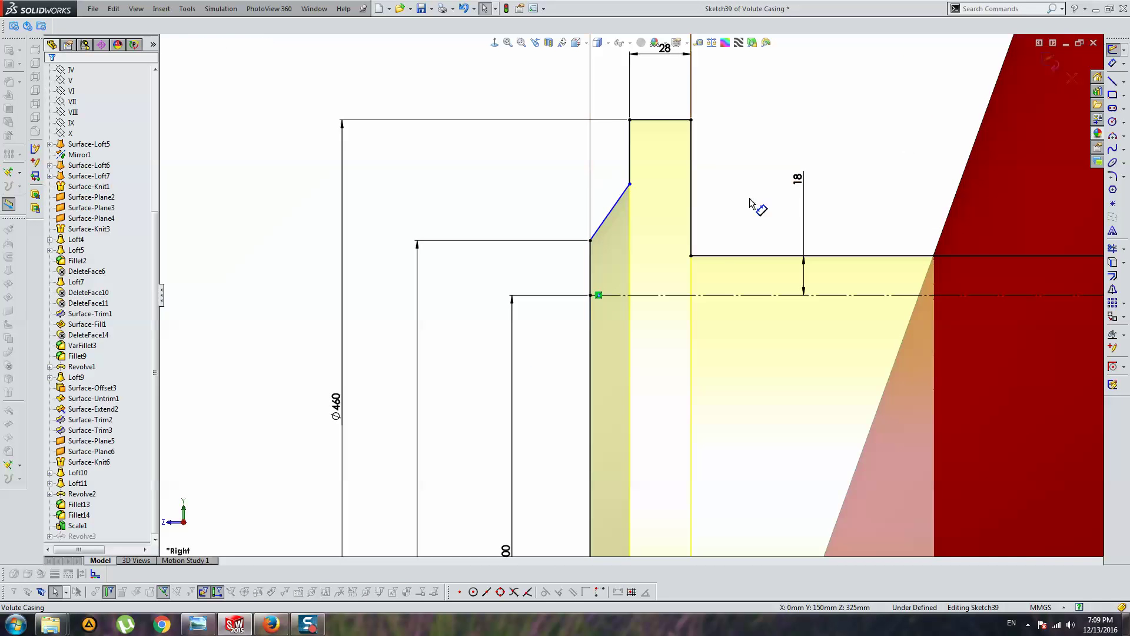
Dimension the slanted chamfer line at 45°, fully defining the sketch.
key(d)
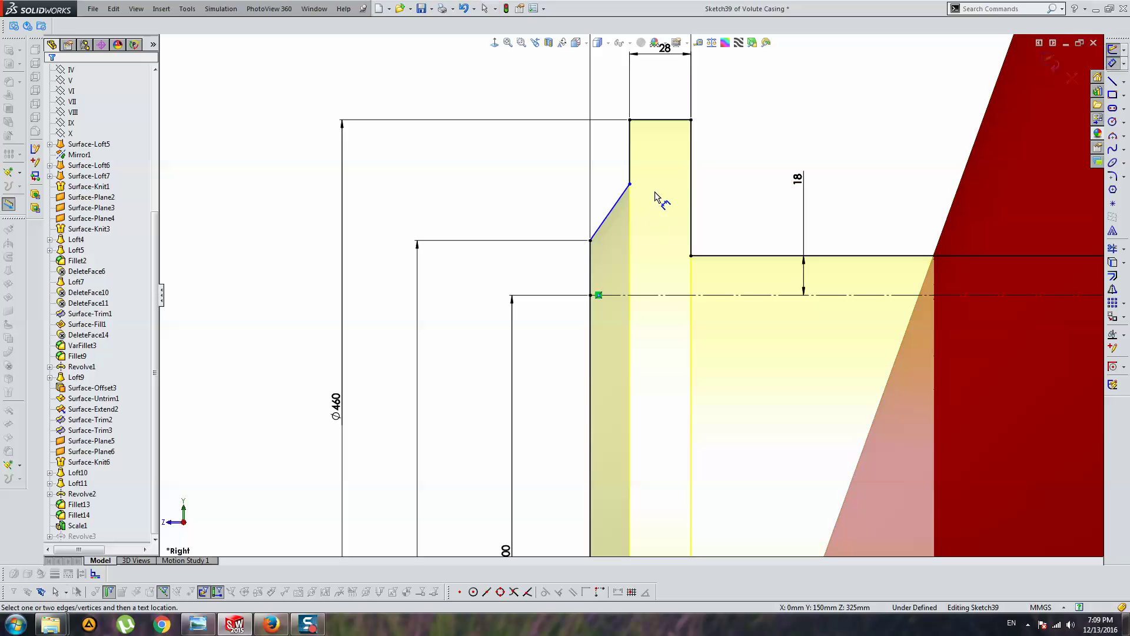
click(628, 196)
click(592, 251)
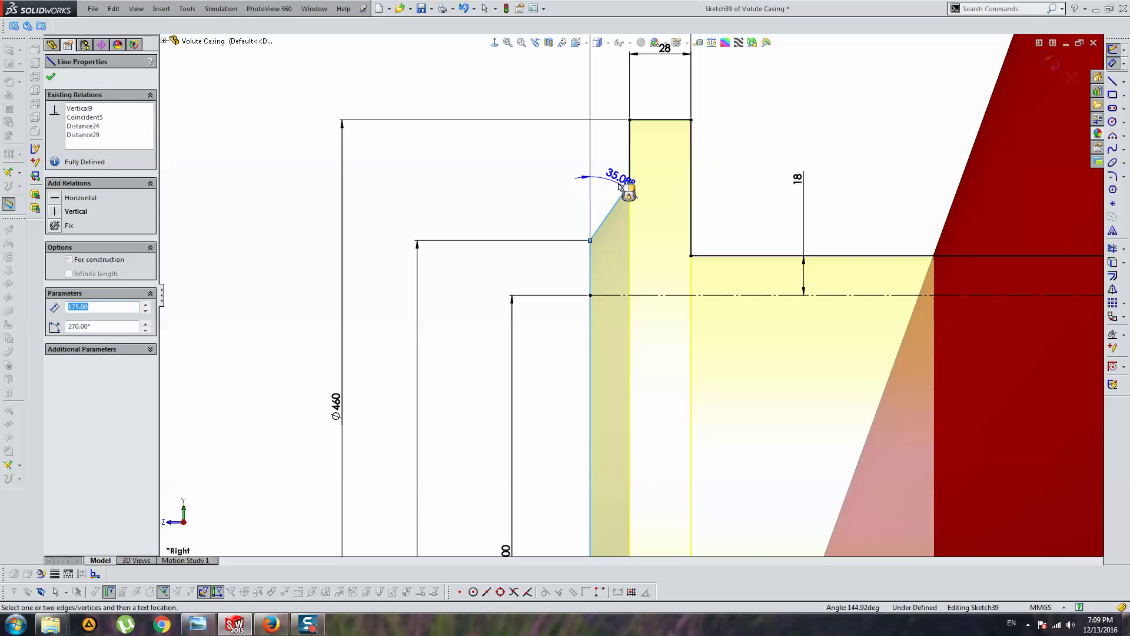
click(627, 180)
text(45)
key(Return)
key(z)
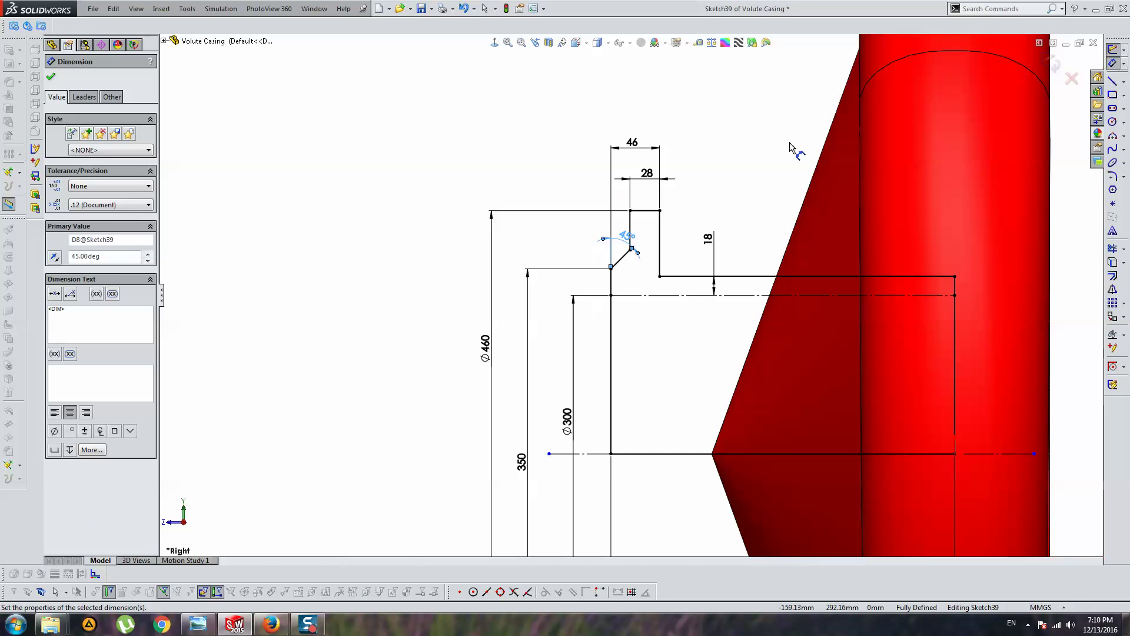
scroll(650, 322, up, 3)
scroll(634, 226, down, 4)
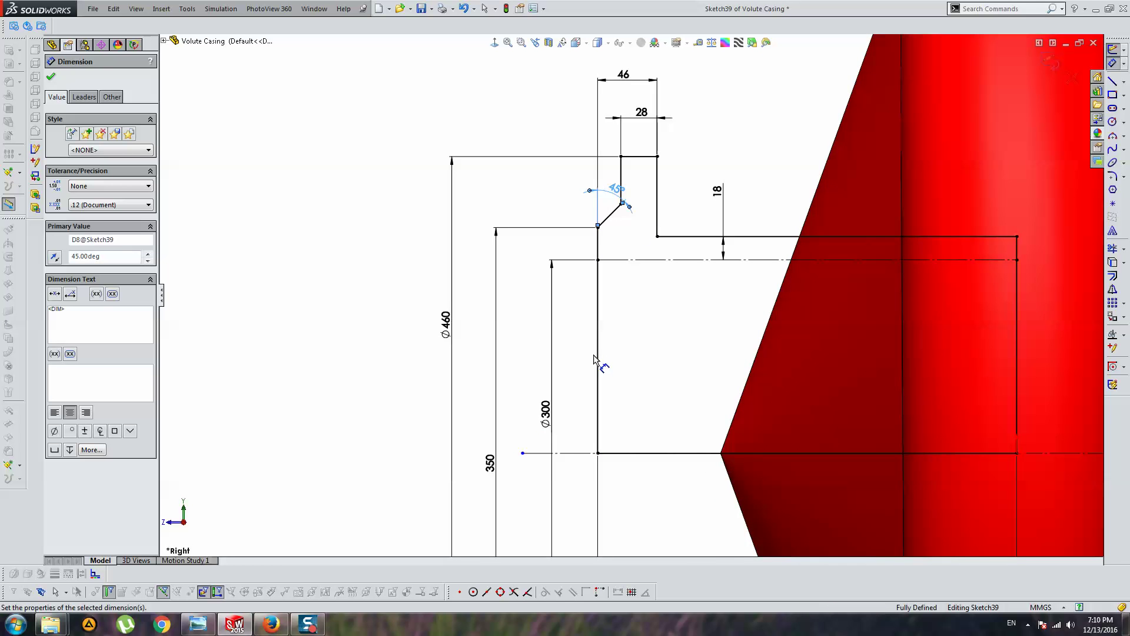
scroll(648, 365, up, 3)
scroll(730, 337, down, 2)
key(Escape)
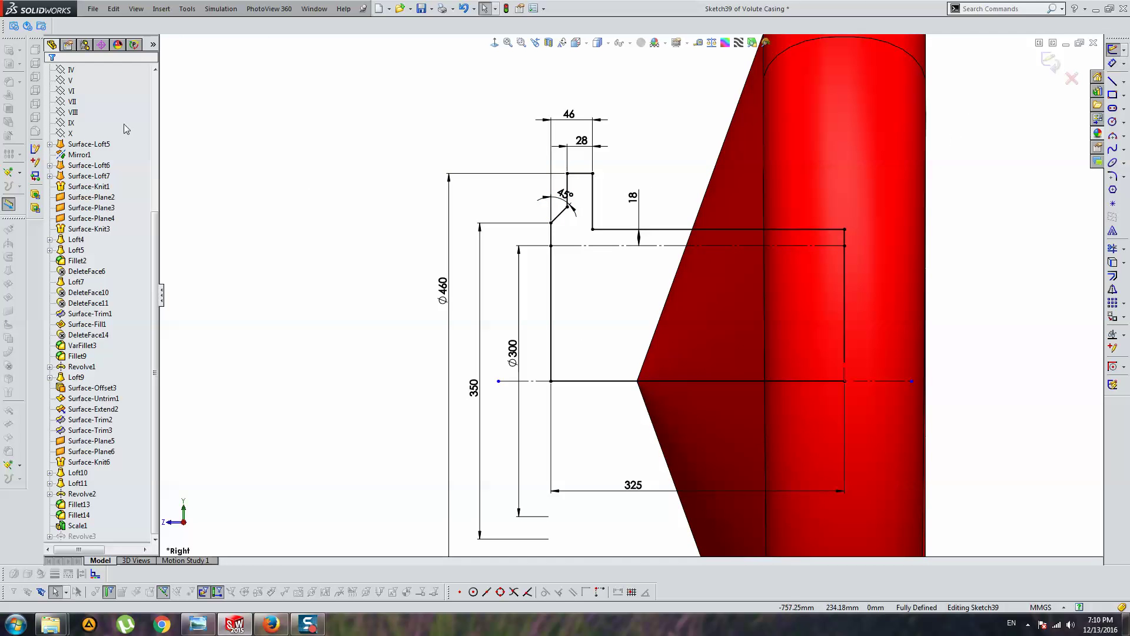
Rebuild Revolve3, orbit to inspect the new flange, and bring up the ANSI B16.5 tables.
click(1050, 61)
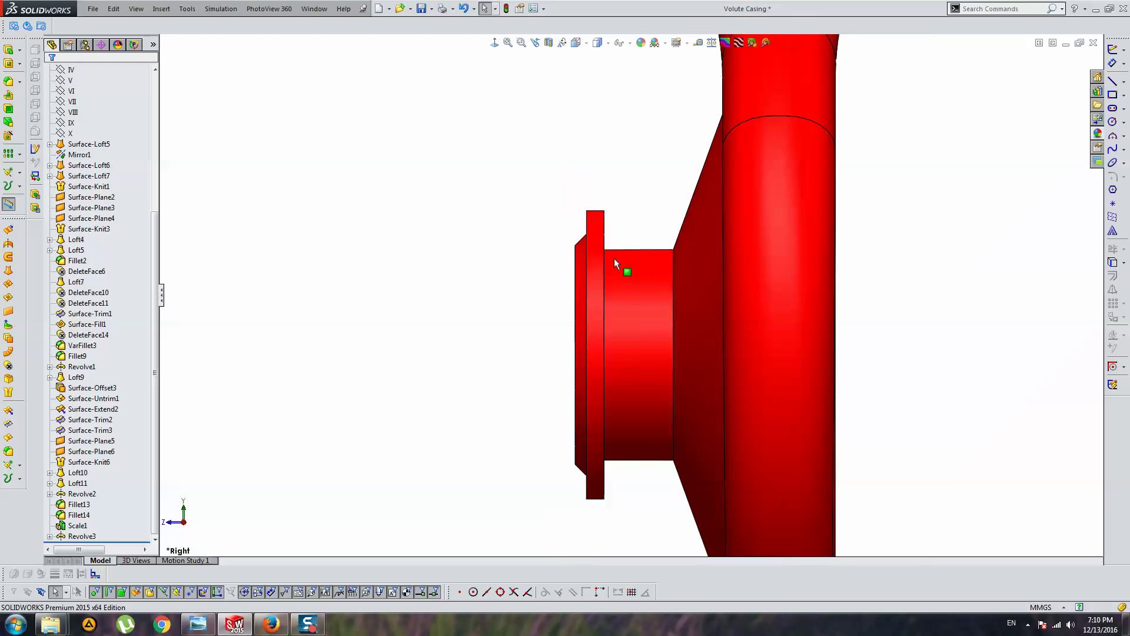
middle_drag(613, 258, 694, 264)
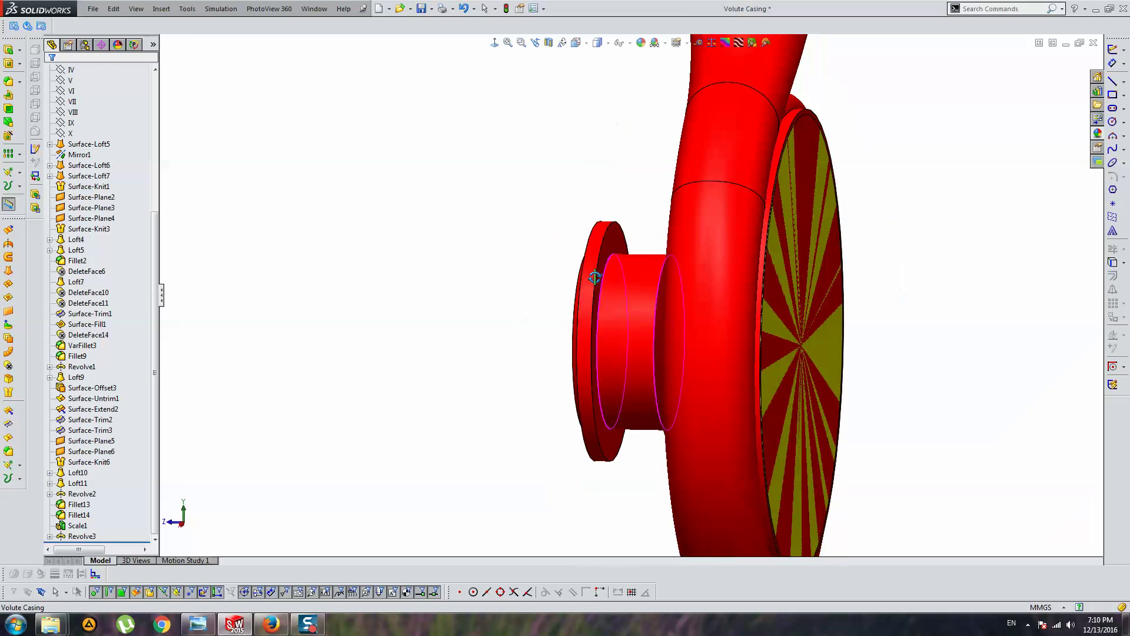
click(284, 617)
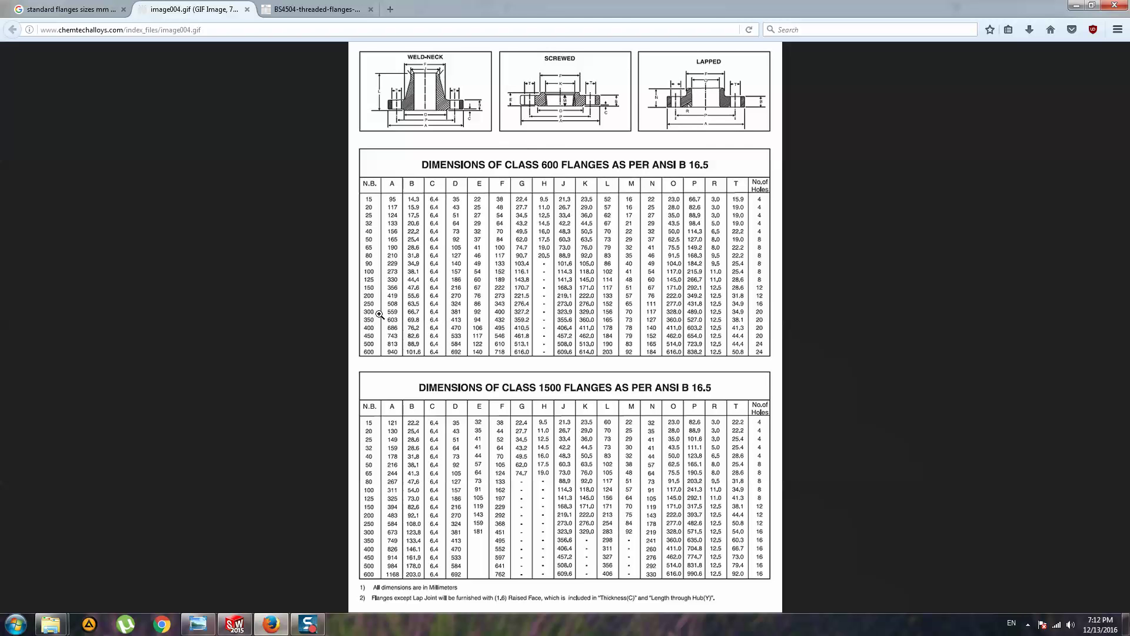
Reopen the Revolve3 flange sketch and delete the 28 thickness dimension.
click(238, 627)
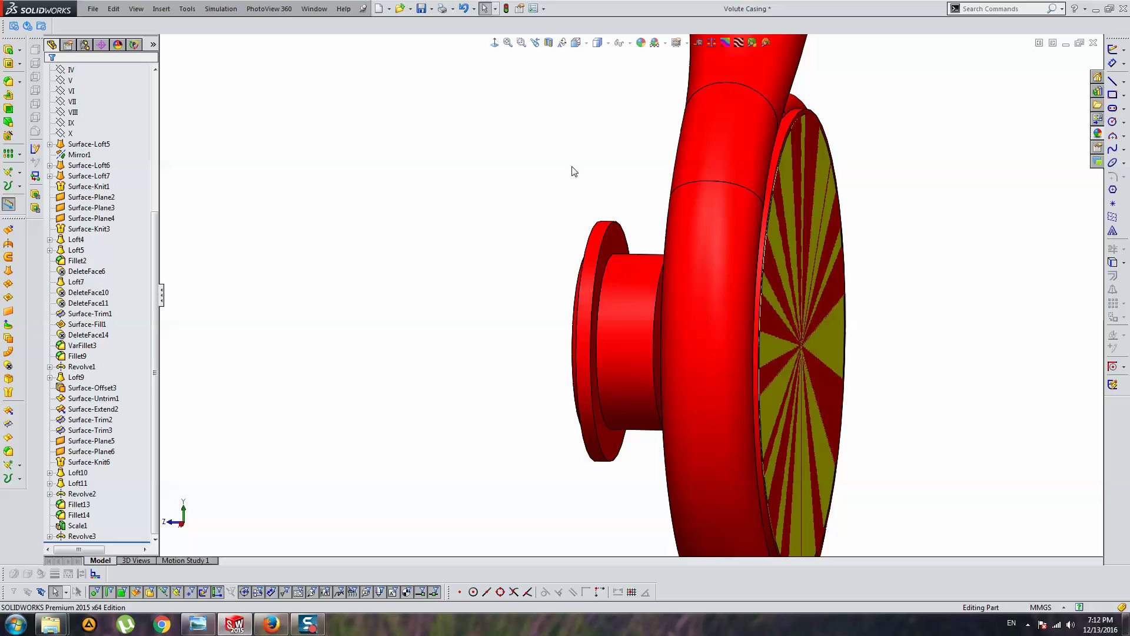
click(592, 264)
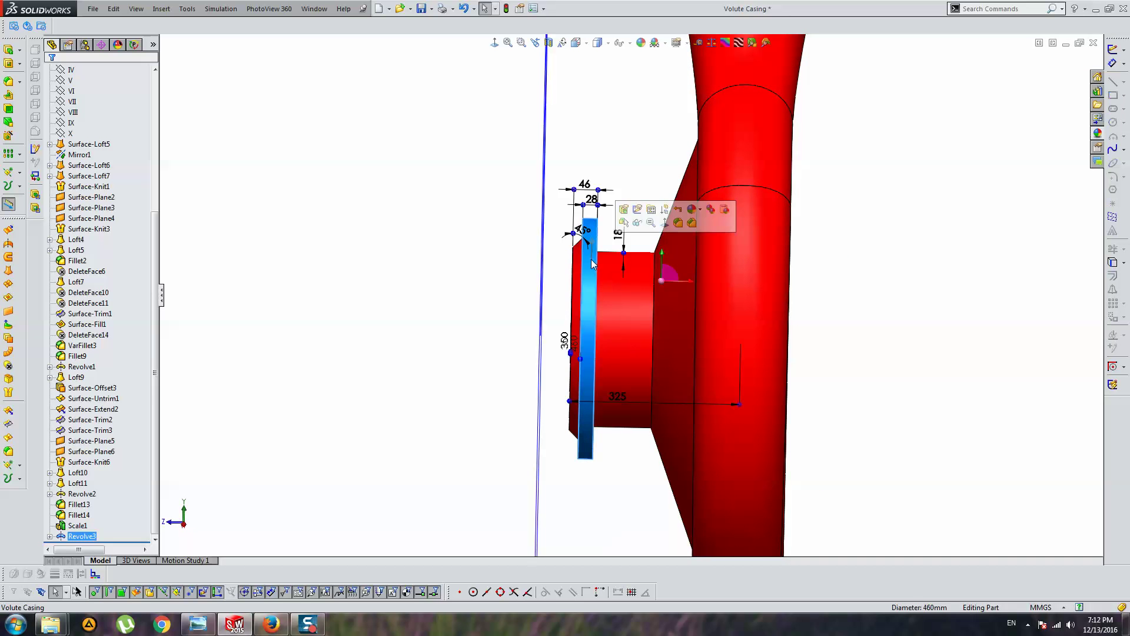
right_click(86, 535)
click(114, 388)
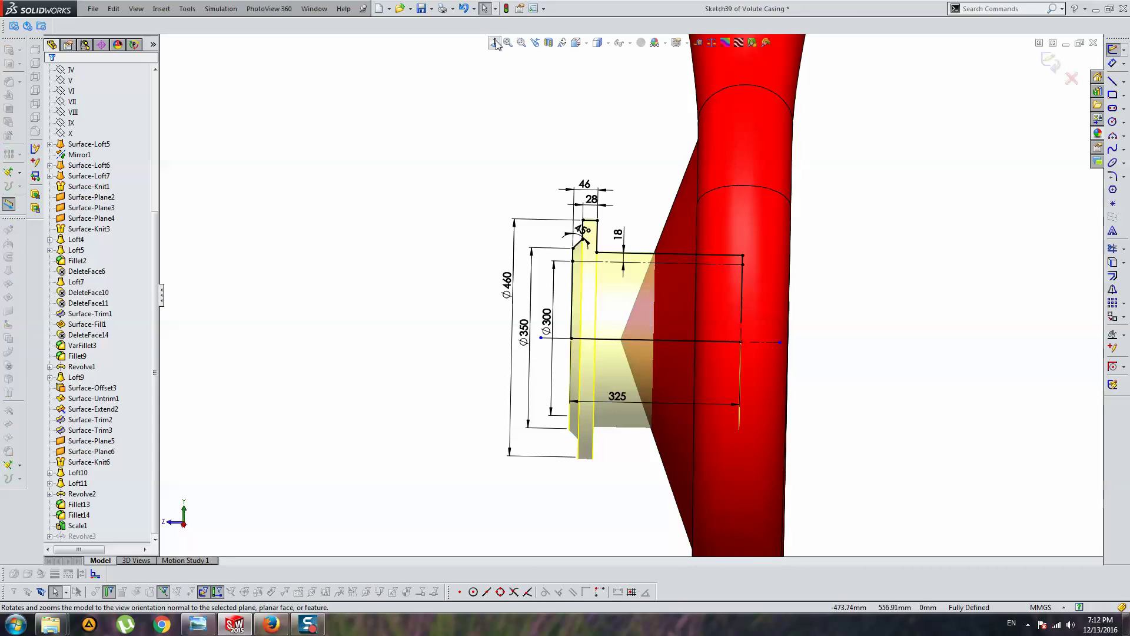
scroll(588, 244, down, 3)
scroll(588, 244, down, 2)
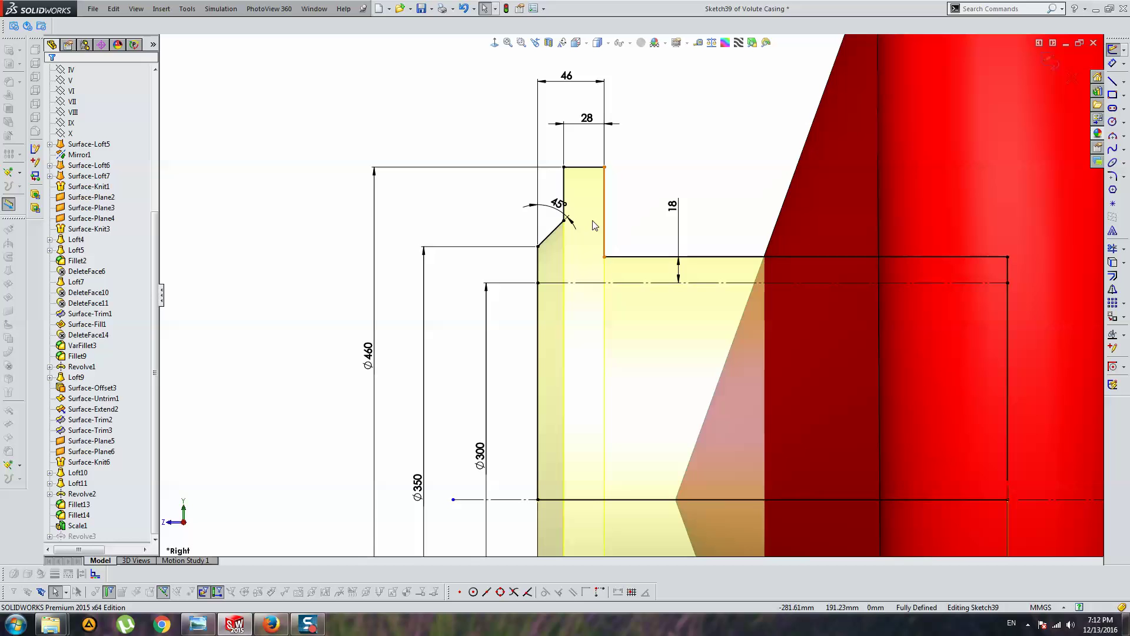
click(587, 119)
key(Delete)
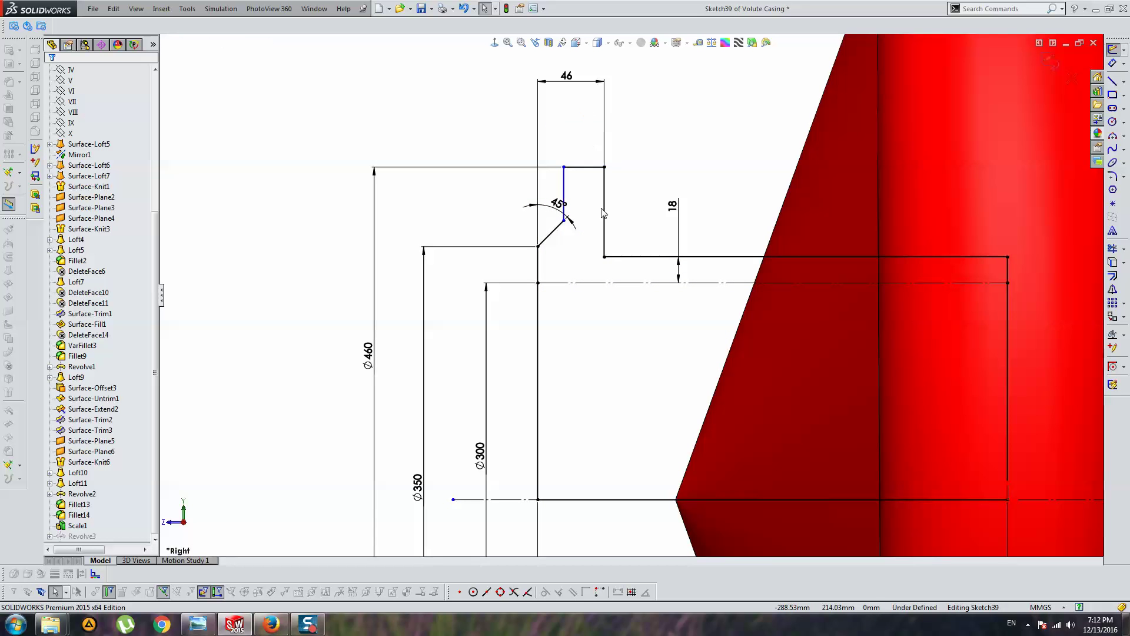
Dimension the chamfer as 5 mm long at 45°.
click(550, 233)
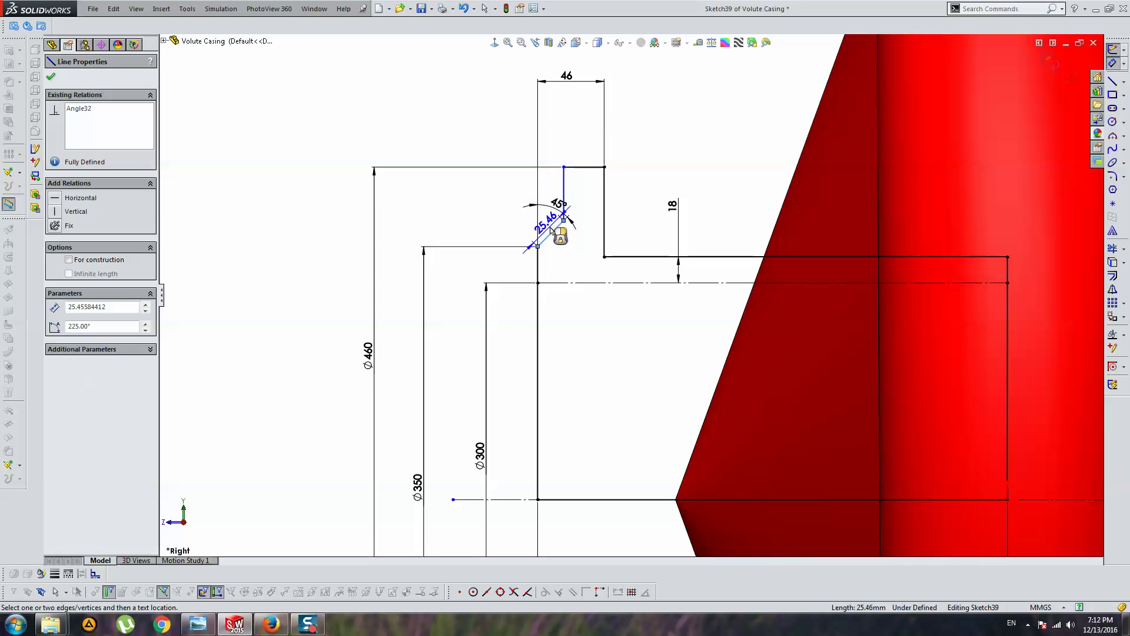
click(556, 199)
text(45)
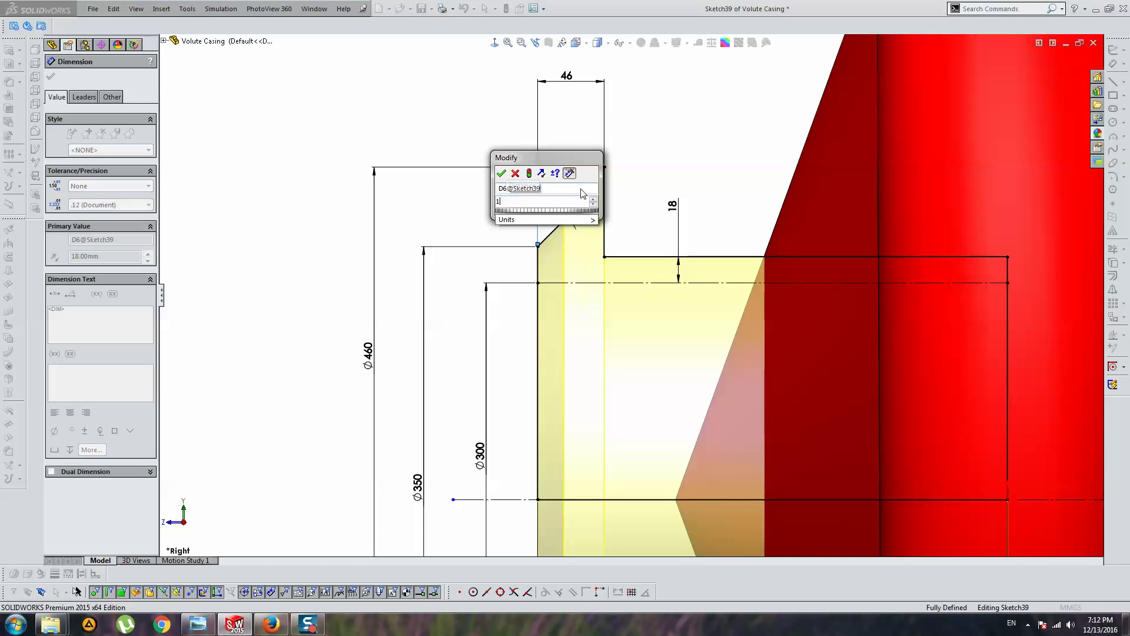
key(Return)
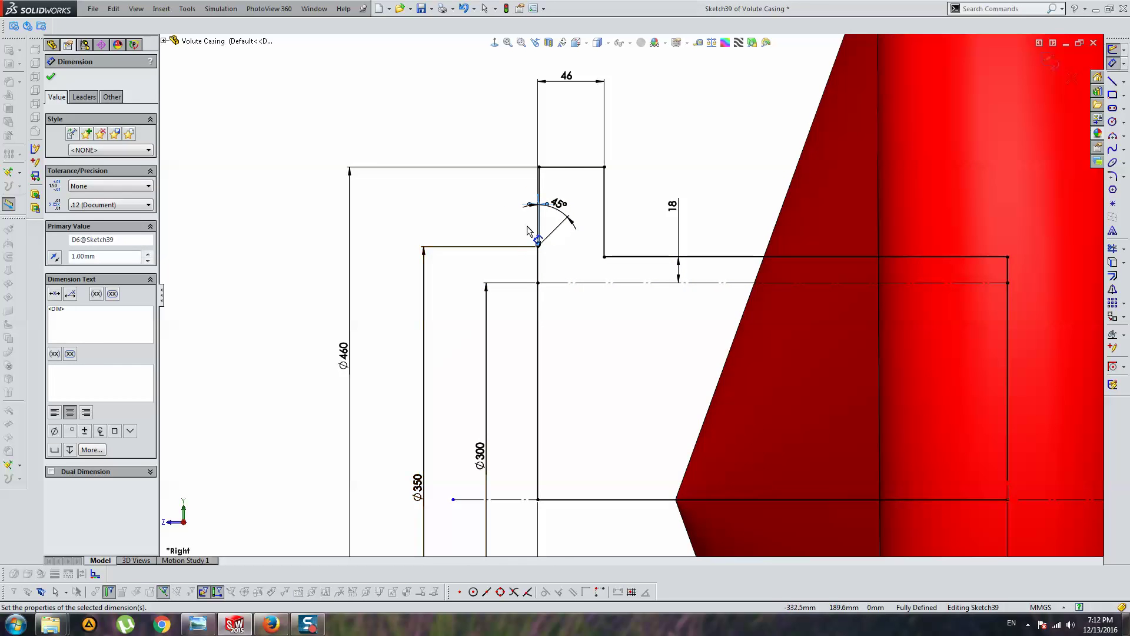
click(554, 175)
text(5)
key(Return)
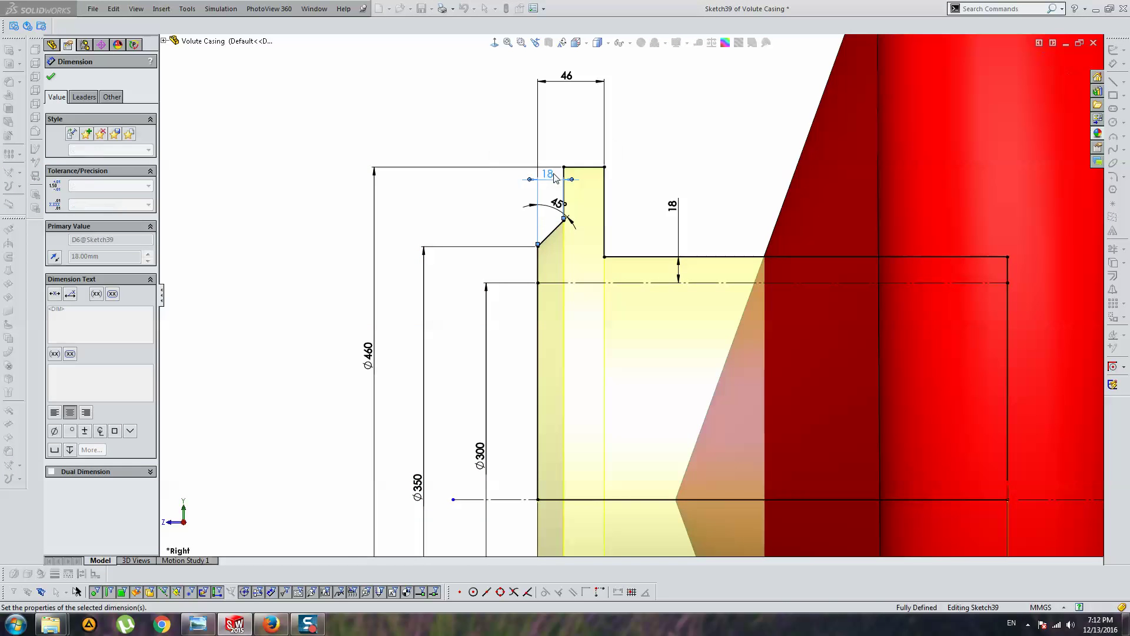
key(Escape)
Change the Ø460 outer diameter to Ø559 and check it against the ANSI table.
double_click(350, 356)
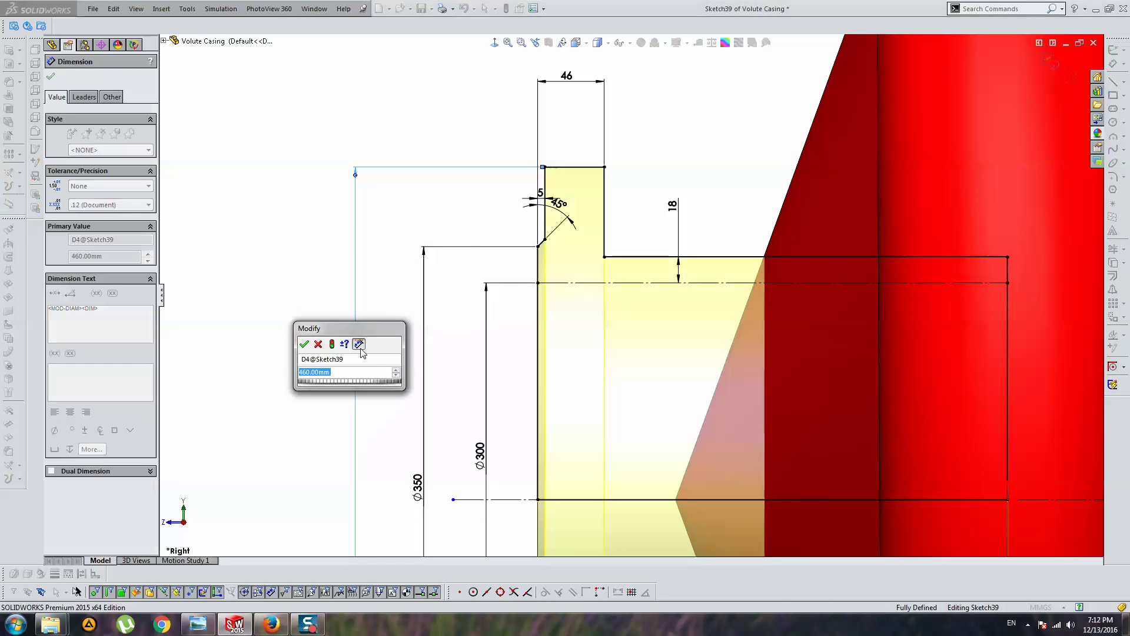
text(5)
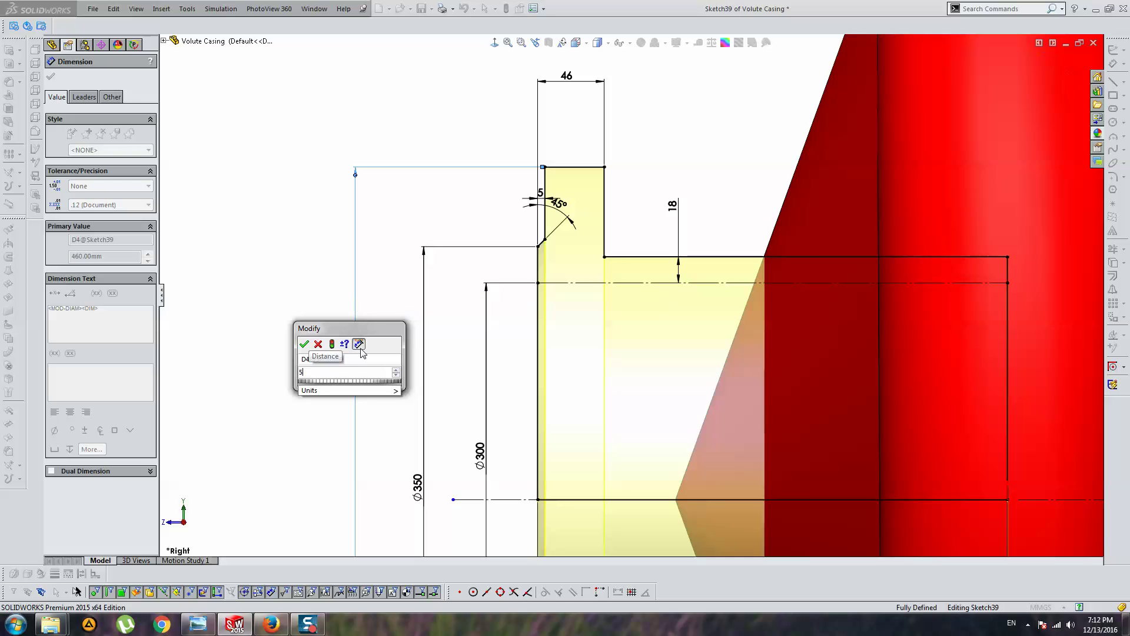
text(59)
key(Return)
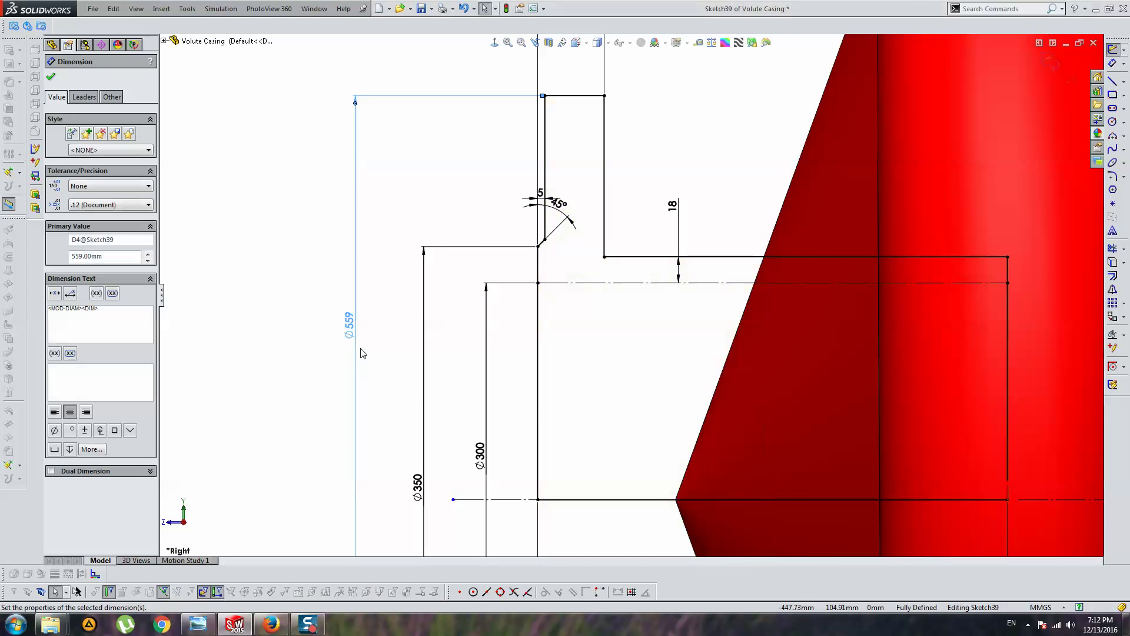
scroll(704, 343, up, 3)
scroll(682, 341, down, 1)
key(Escape)
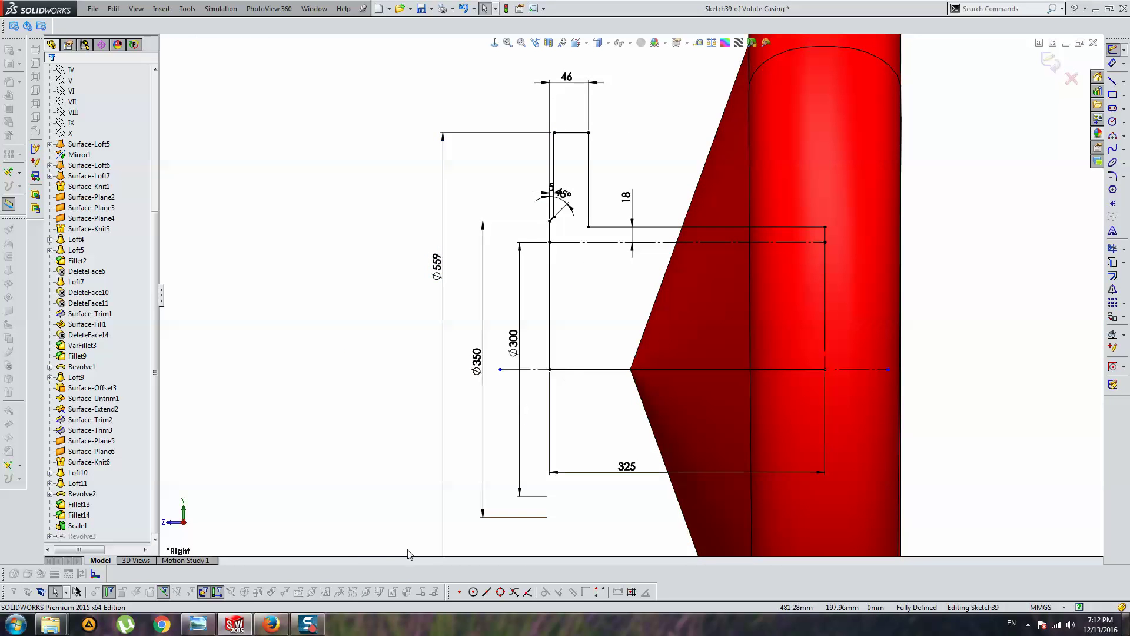
click(273, 622)
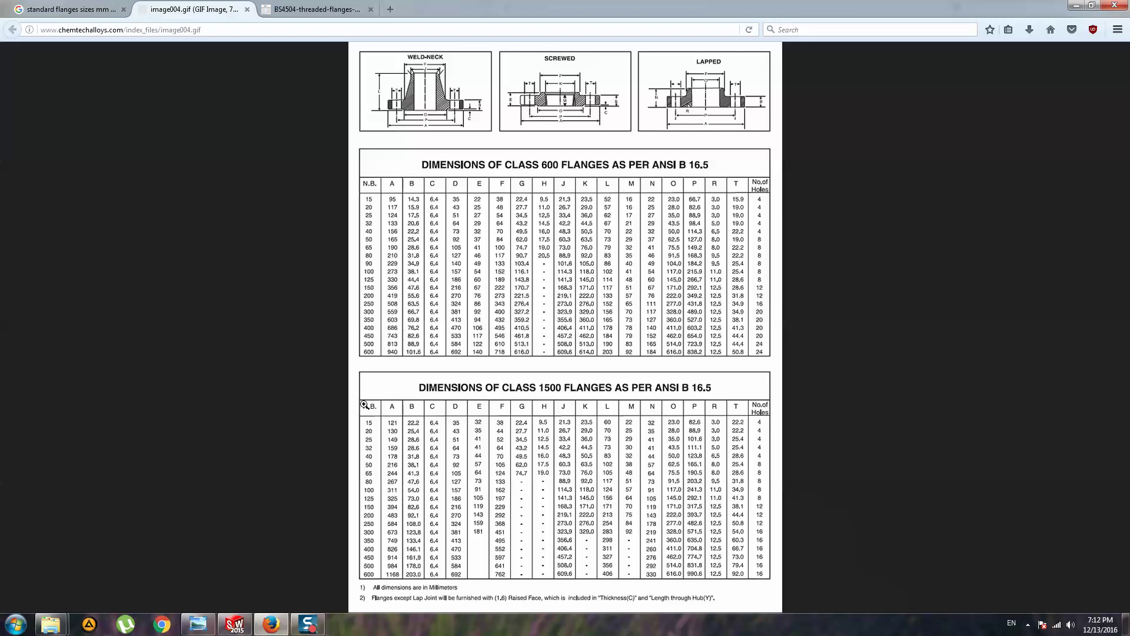
Change the 46 flange width to 67 while consulting the JIS 63K flange table.
click(234, 624)
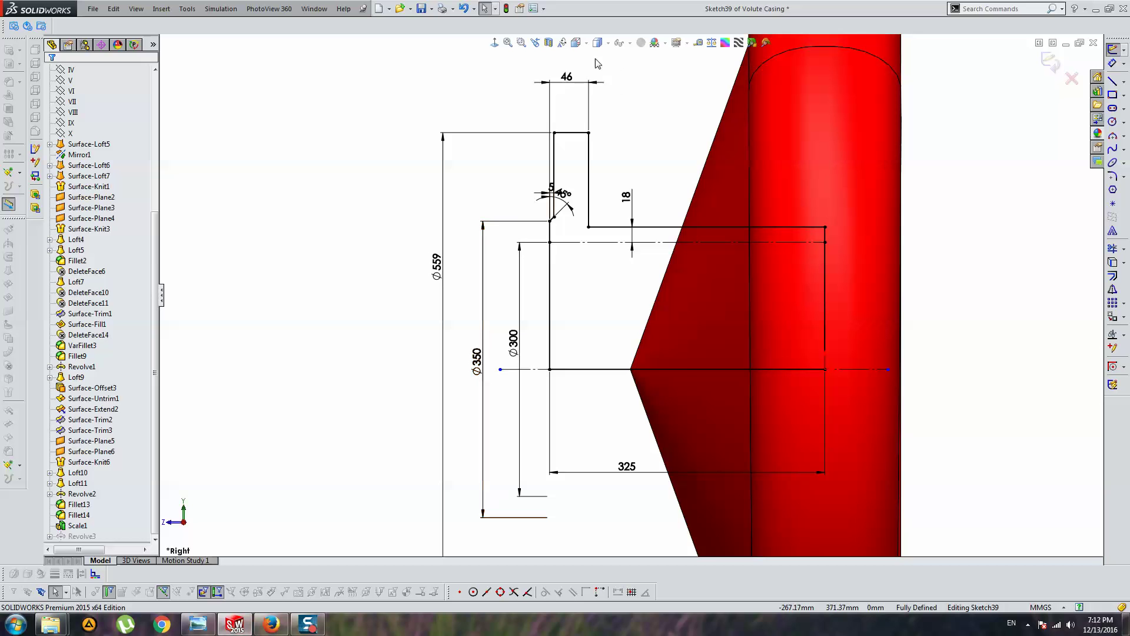
double_click(566, 76)
text(67)
key(Return)
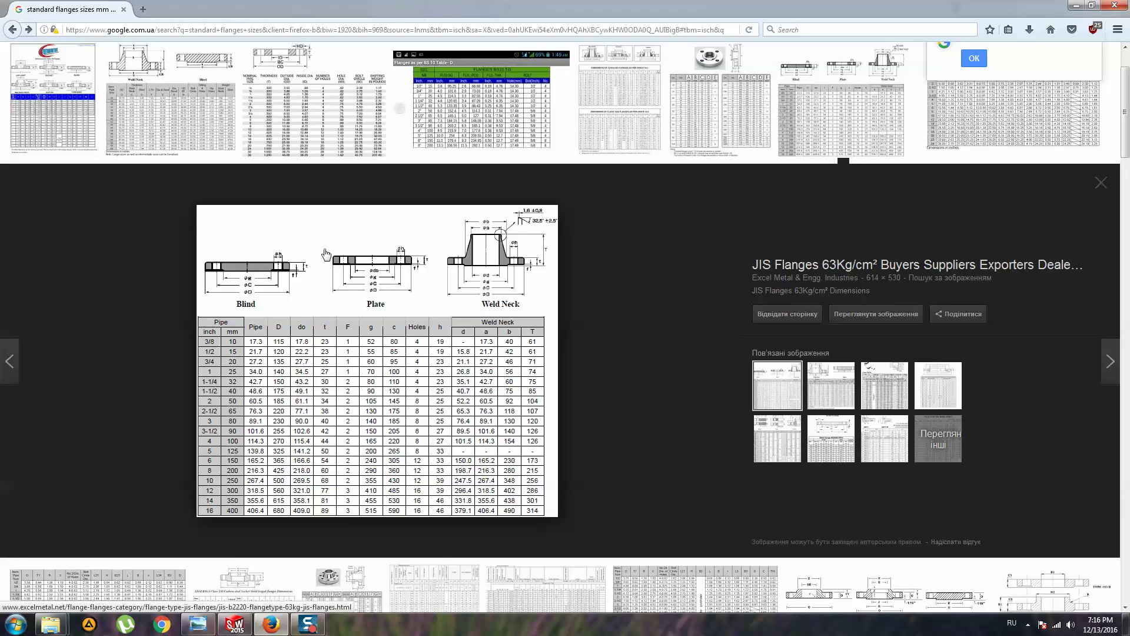
click(236, 624)
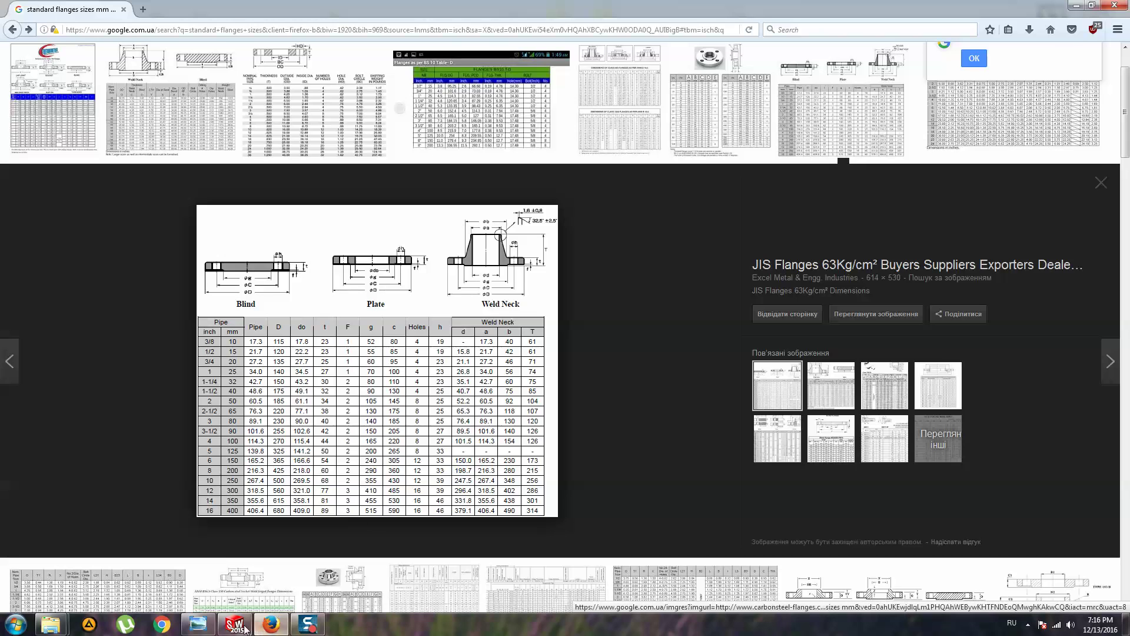
key(alt+Tab)
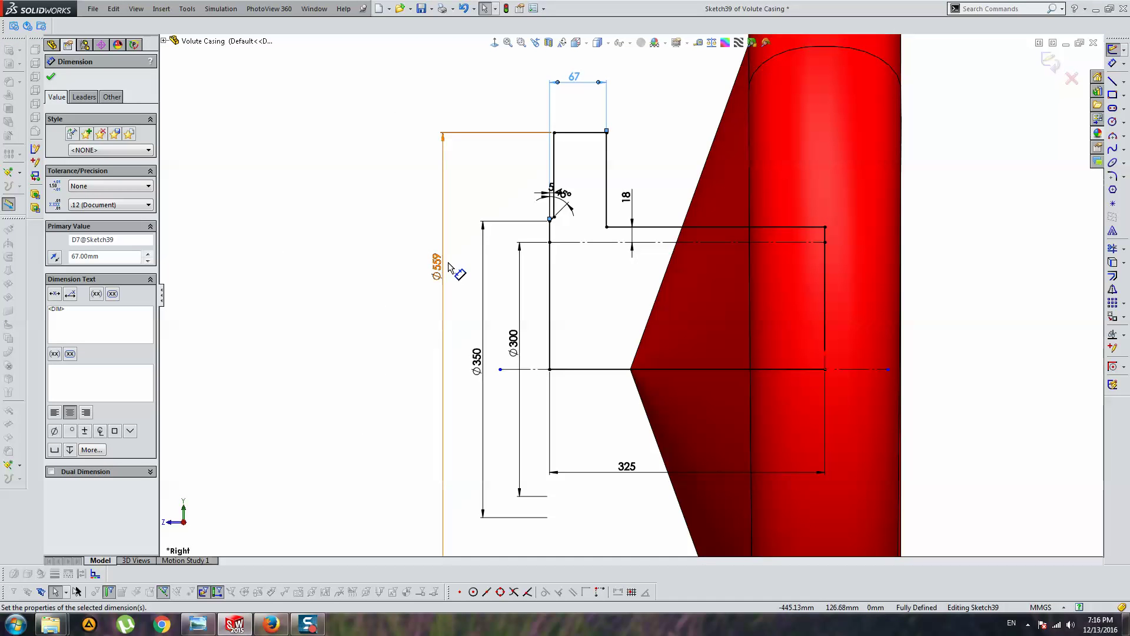
Per the JIS table, change the Ø559 outer diameter to Ø560.
click(238, 622)
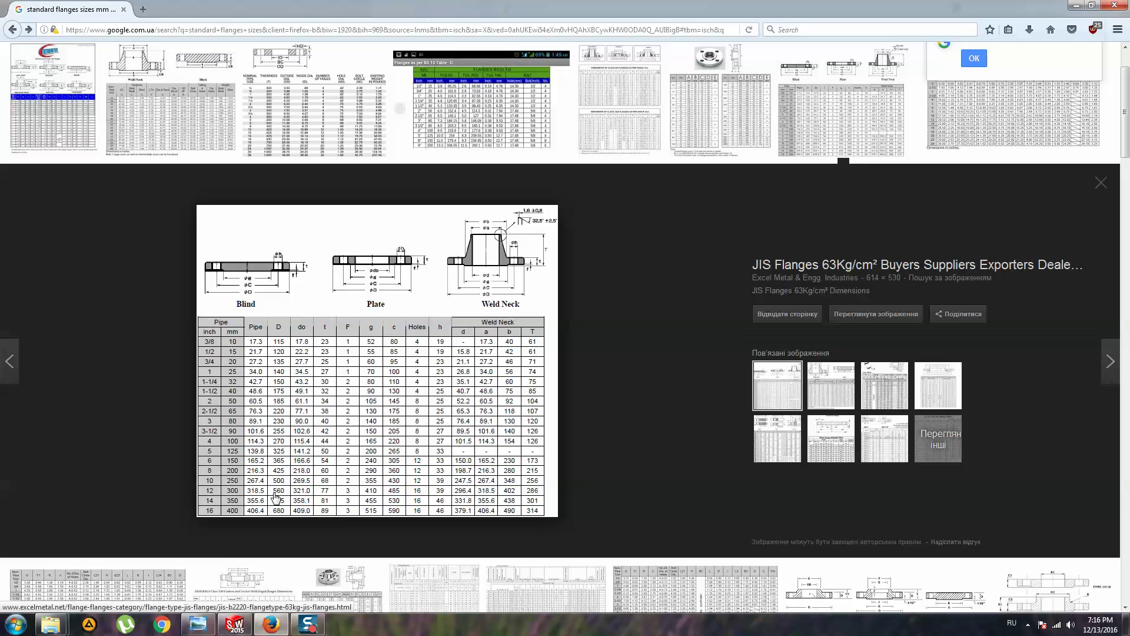
click(238, 622)
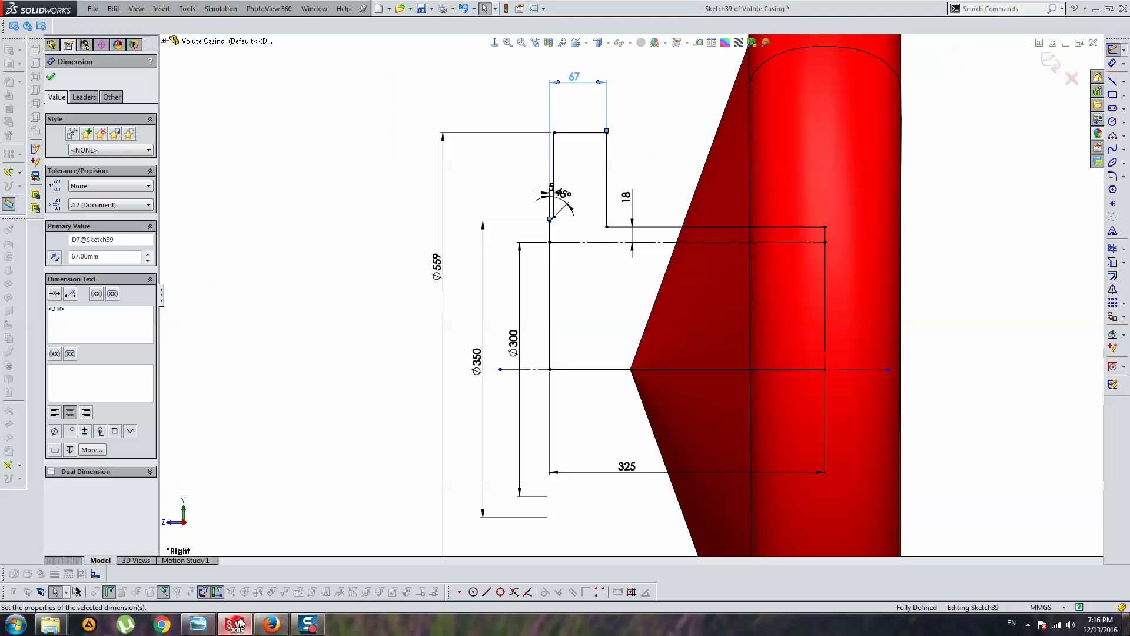
double_click(437, 268)
text(560)
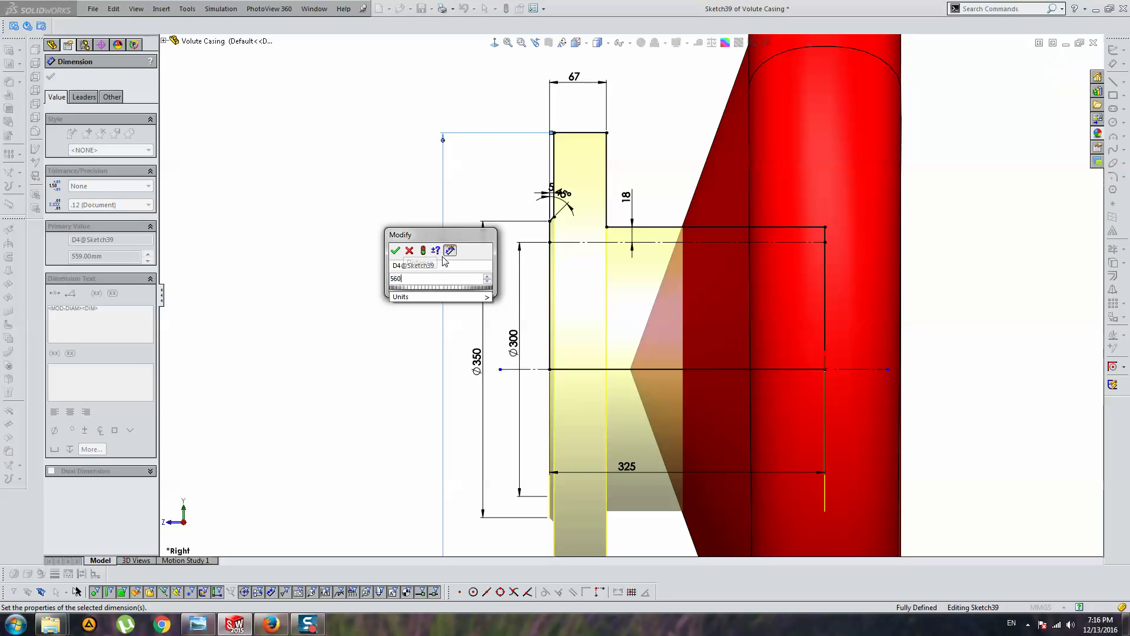
key(Return)
Change the flange width from 67 to 60 per the JIS table.
click(272, 622)
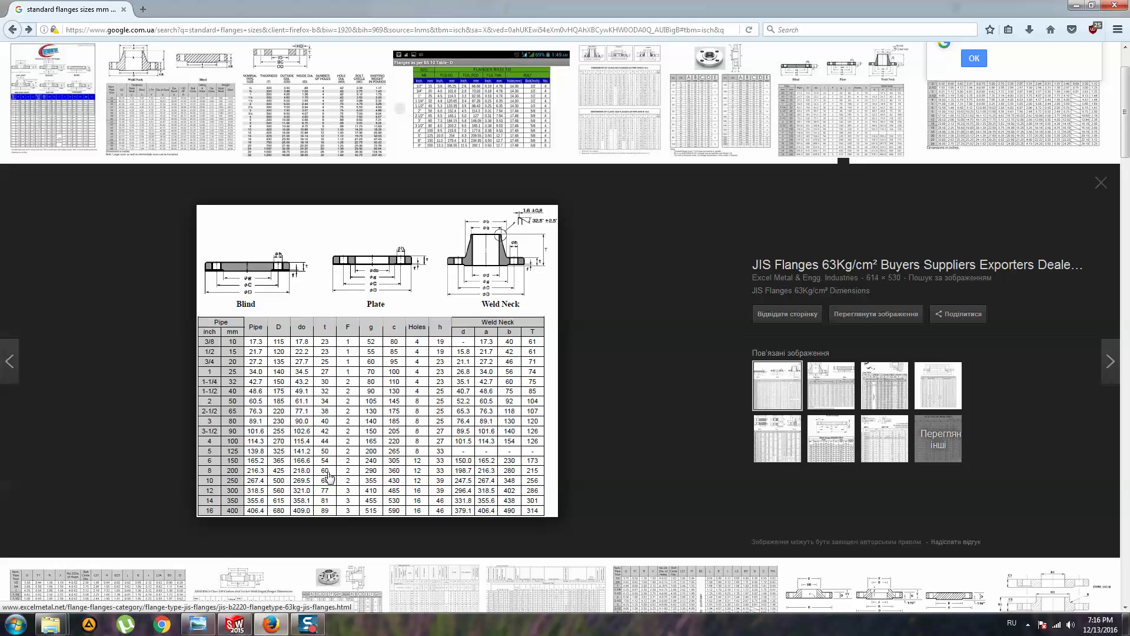
click(235, 624)
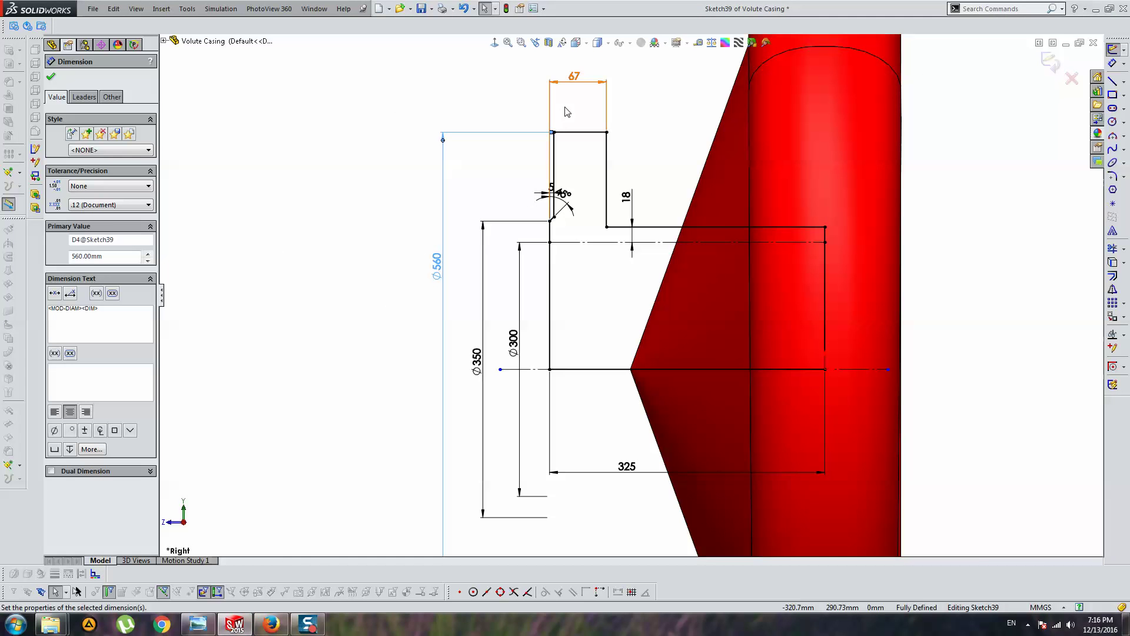
double_click(574, 76)
text(60)
key(Return)
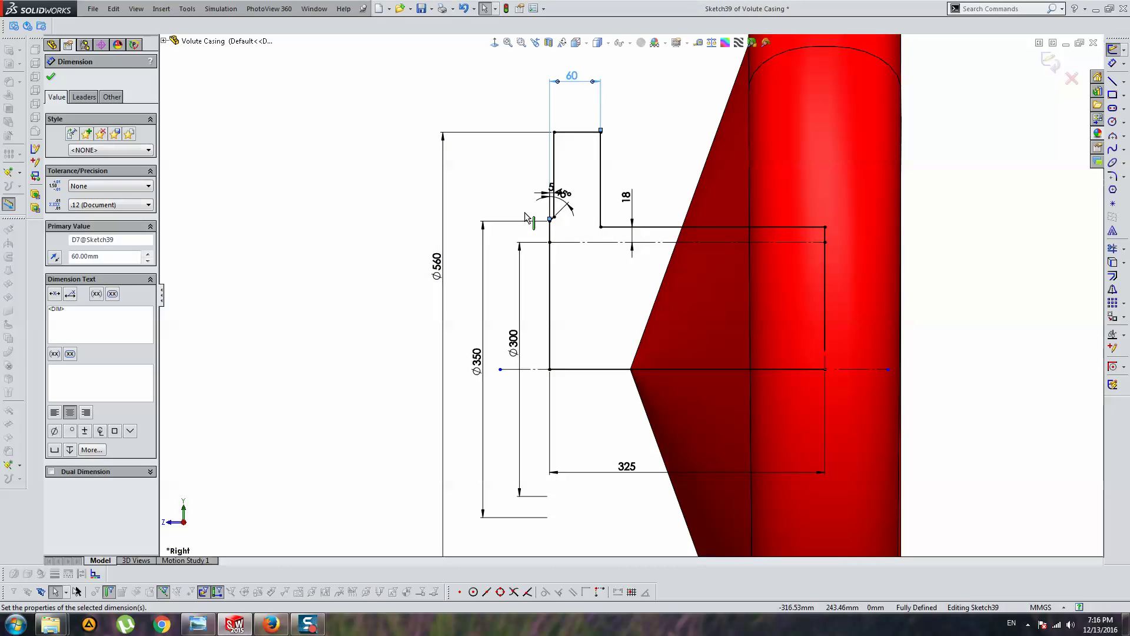
Confirm the chamfer dimension at 3 and check the JIS flange source page.
click(271, 624)
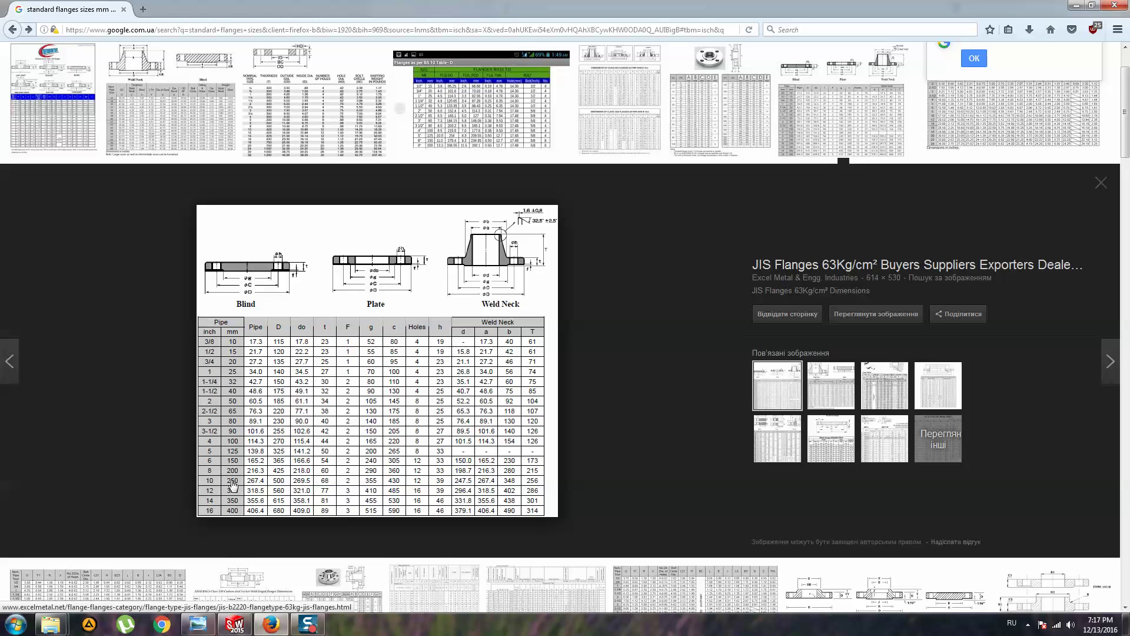
click(234, 624)
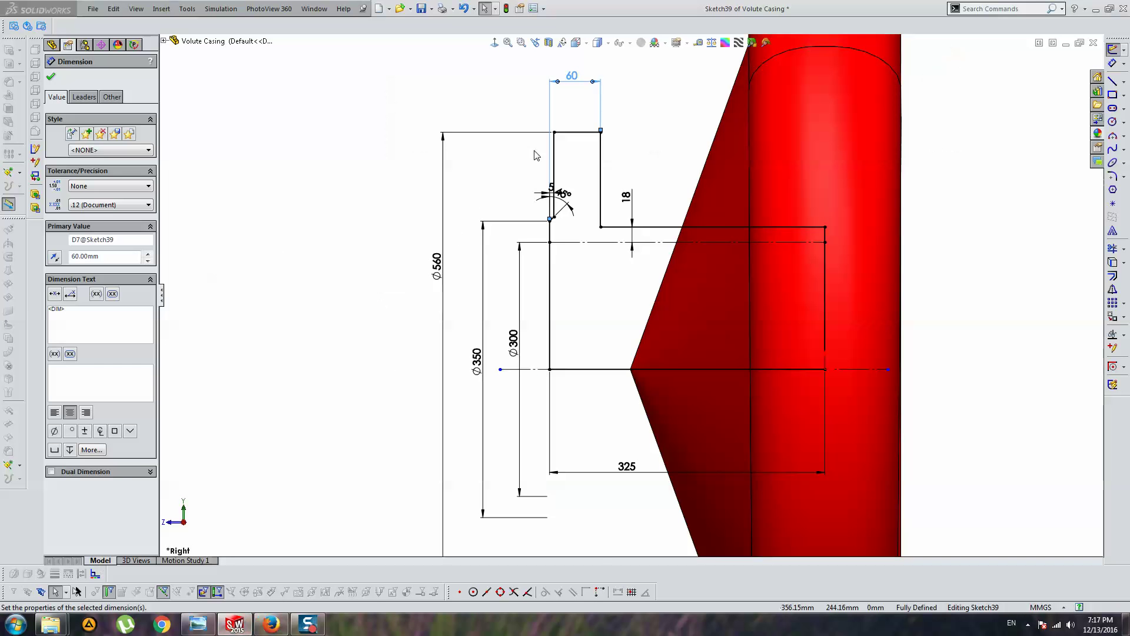
double_click(546, 187)
text(3)
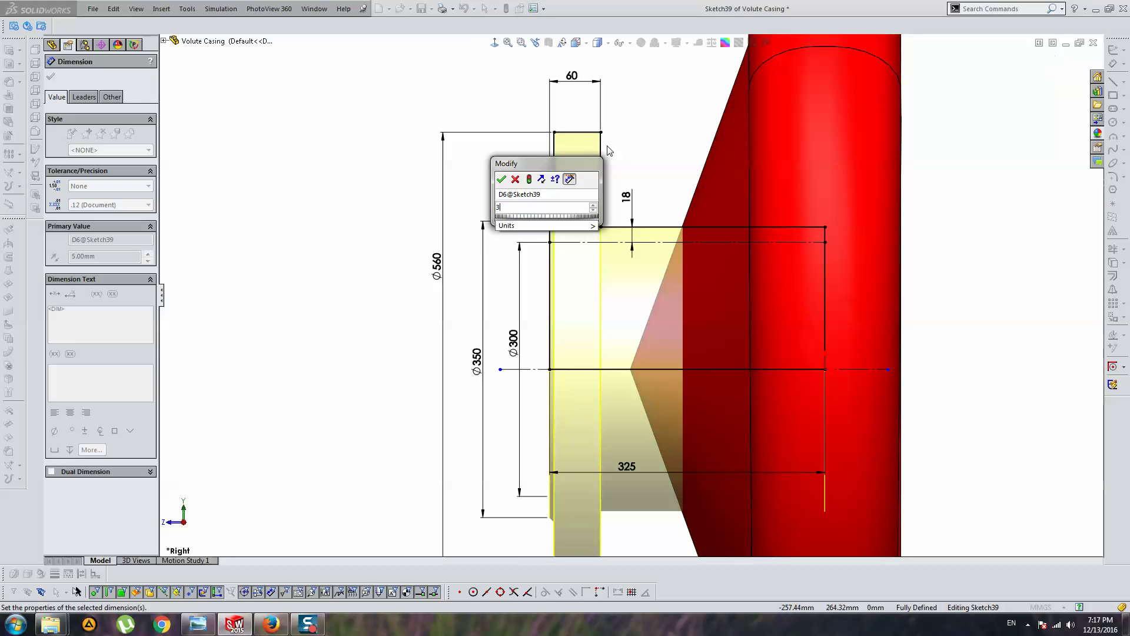
key(Return)
click(313, 208)
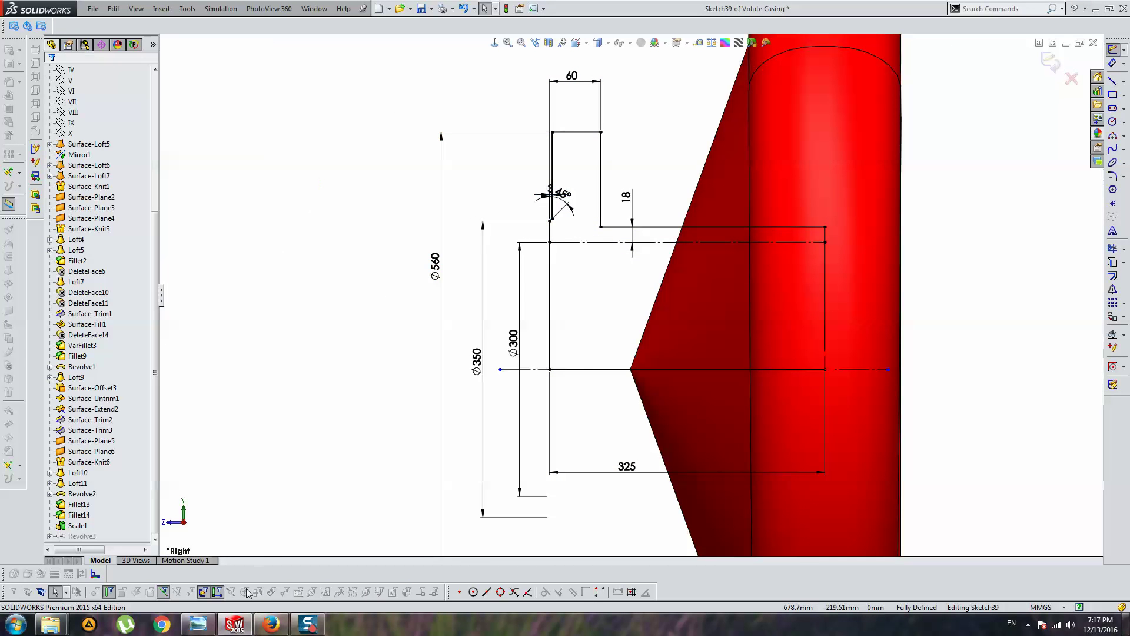
click(270, 624)
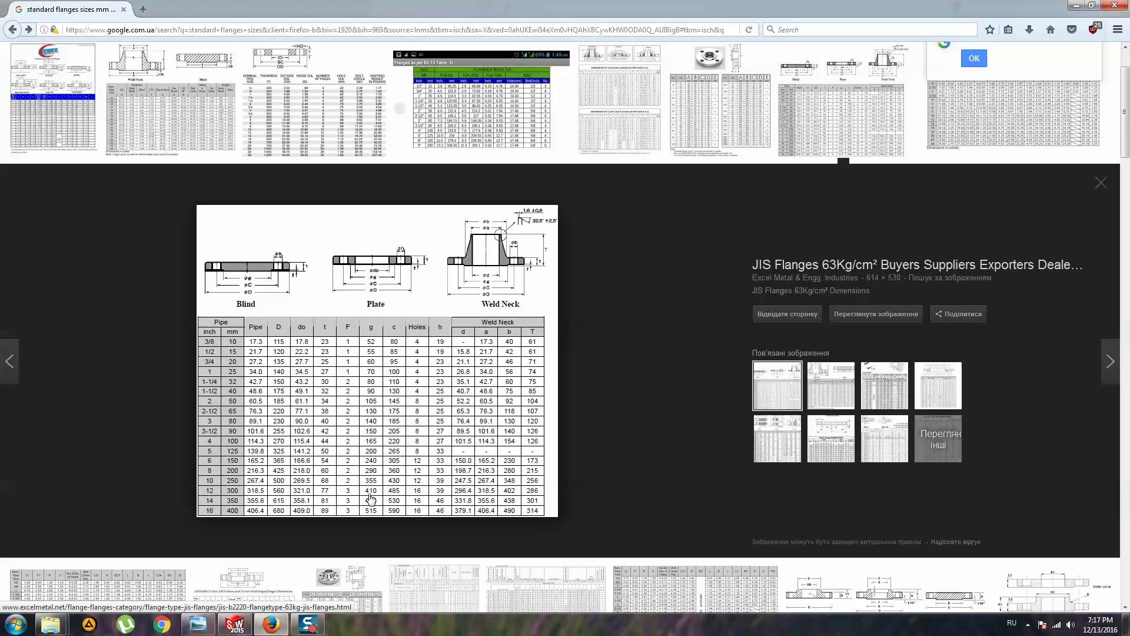
click(370, 500)
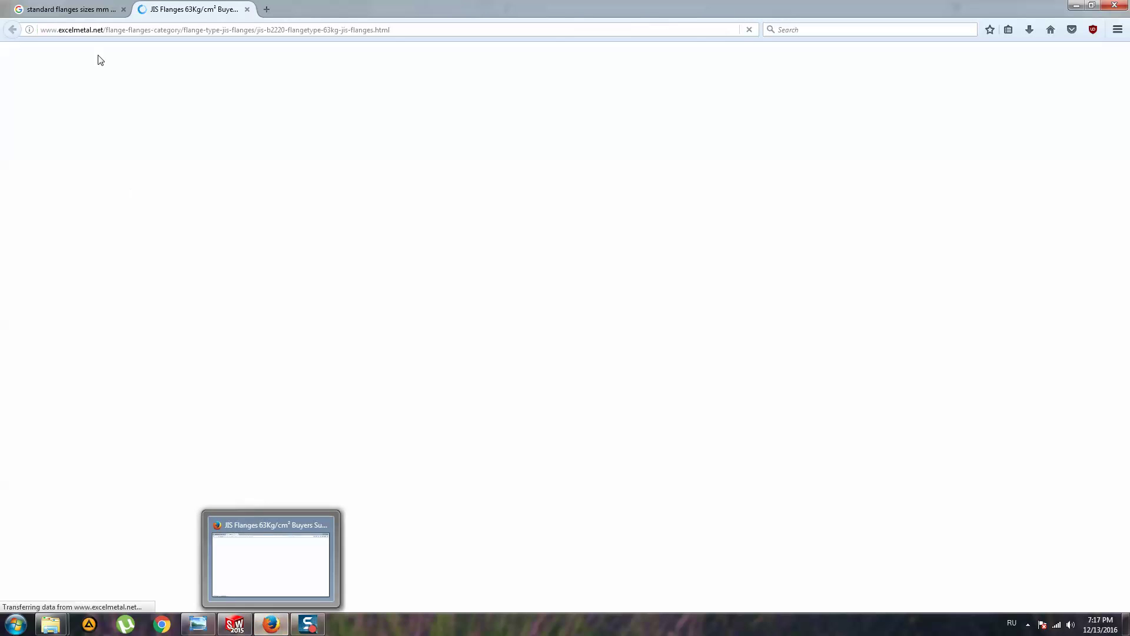
click(246, 10)
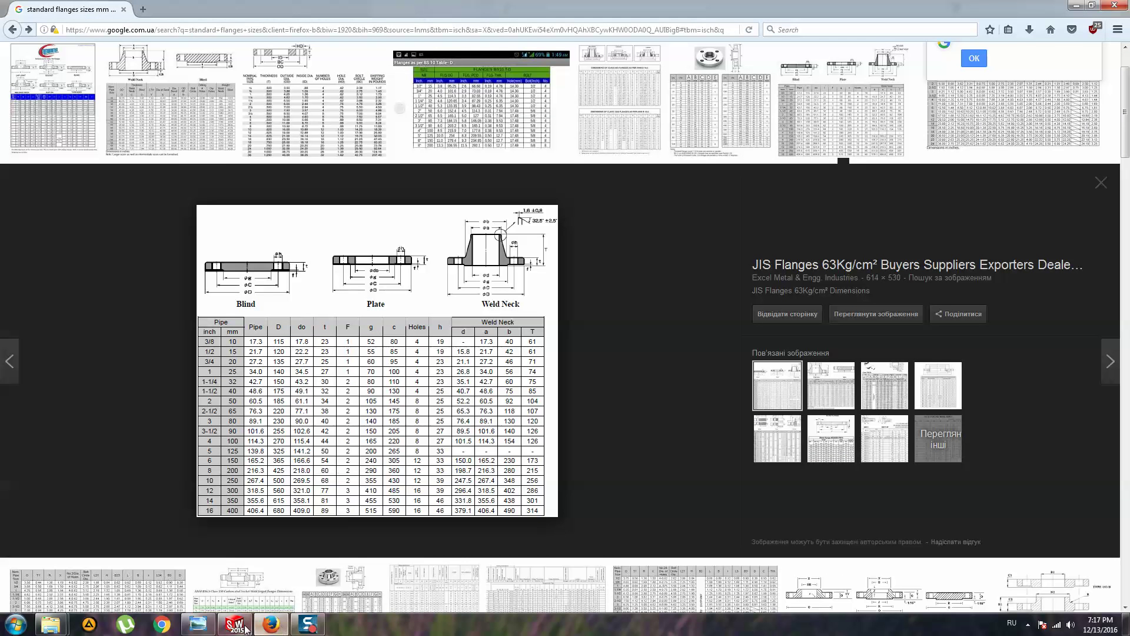
Change Ø350 to Ø410, then rebuild the casing and view it from the front.
click(234, 624)
double_click(476, 356)
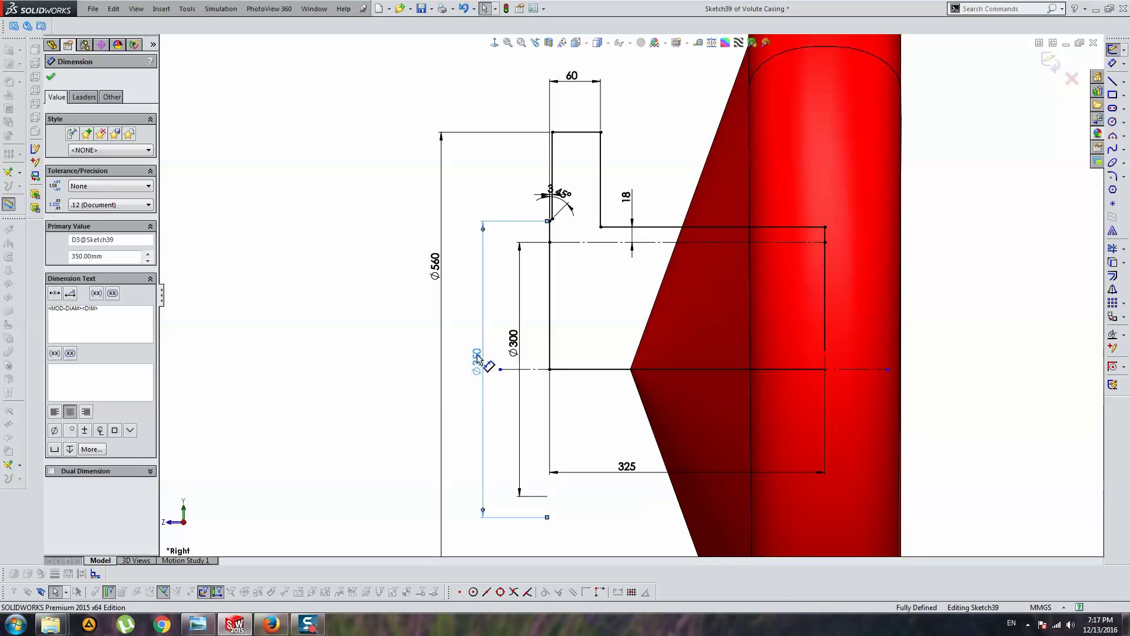
text(410)
key(Return)
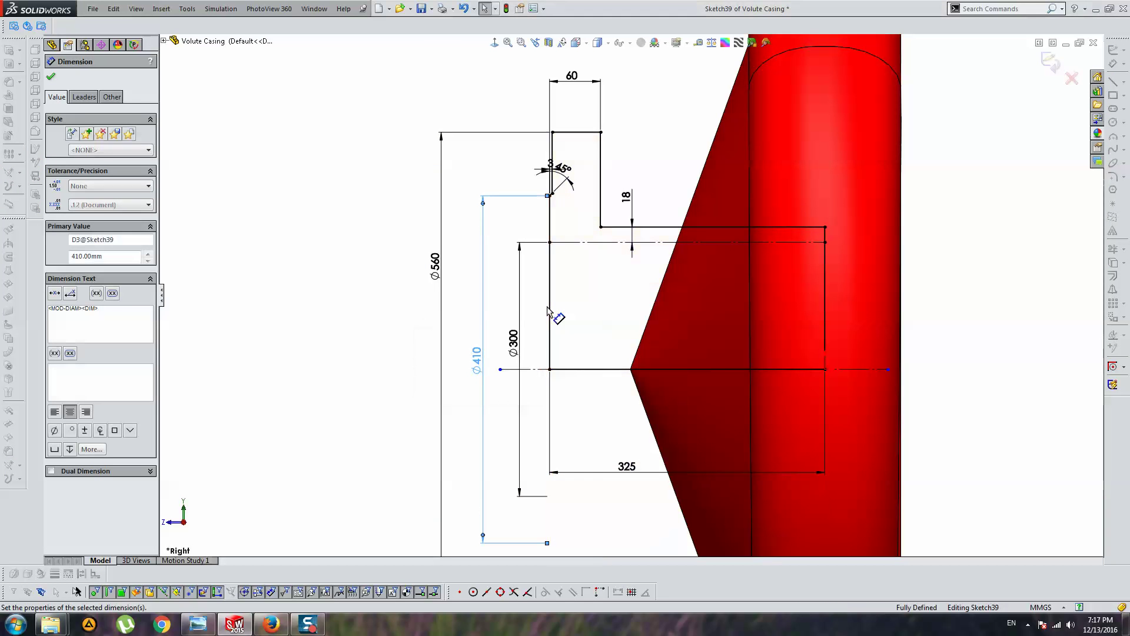
click(271, 624)
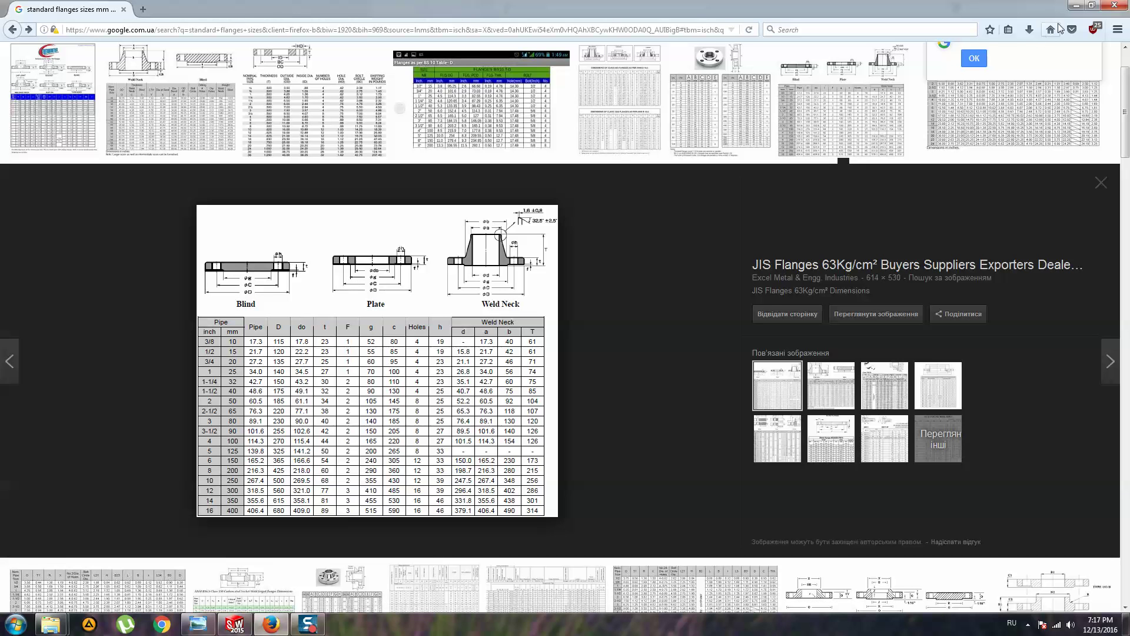
click(1076, 5)
key(Escape)
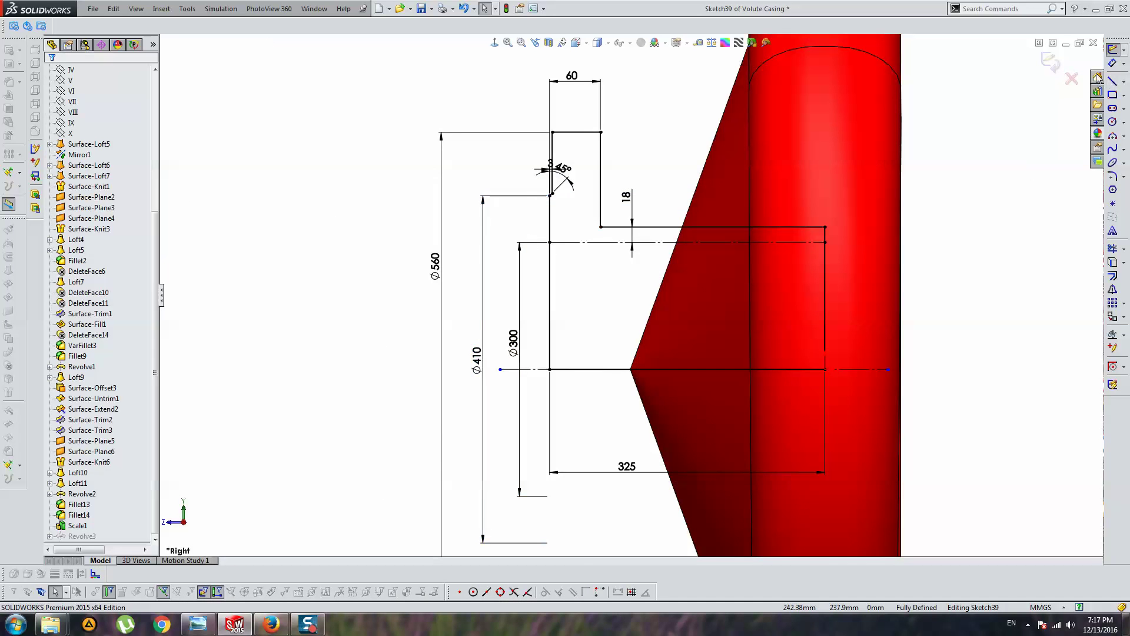
click(1051, 61)
key(ctrl+1)
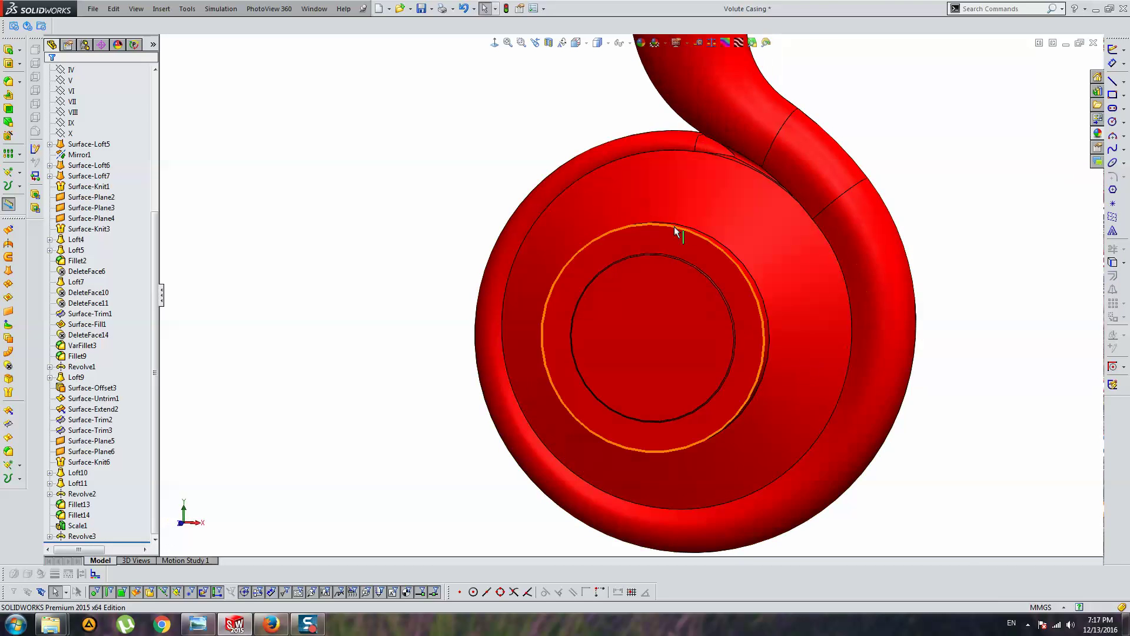
View the flange ring face normal-to, start the Hole Wizard, and recheck the JIS table.
scroll(665, 242, down, 2)
double_click(654, 255)
click(494, 42)
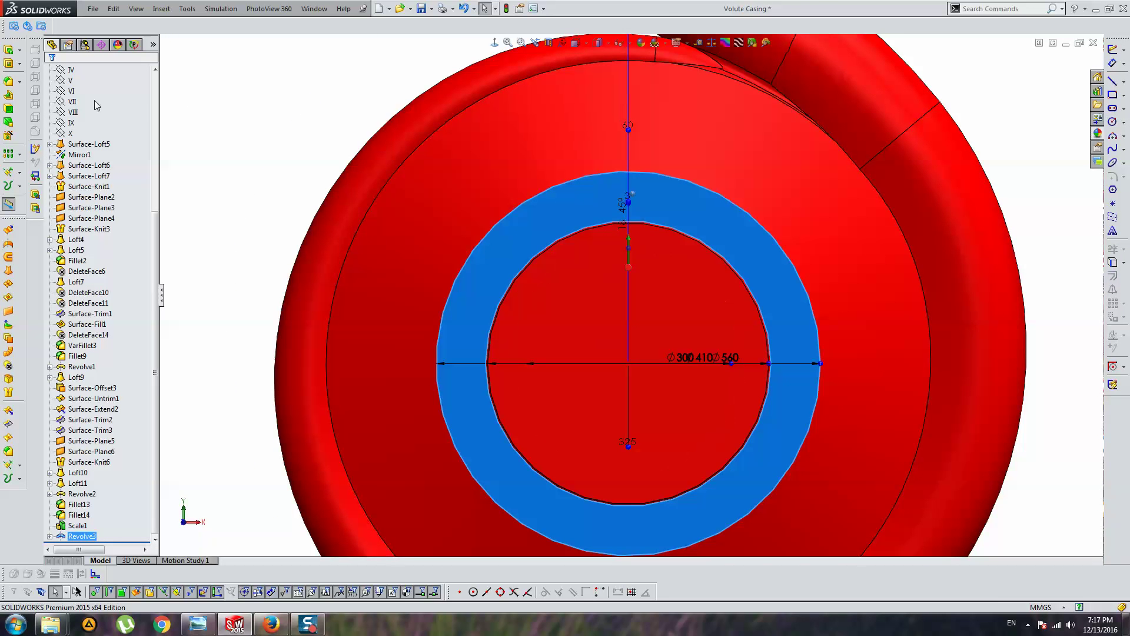
click(6, 136)
click(270, 625)
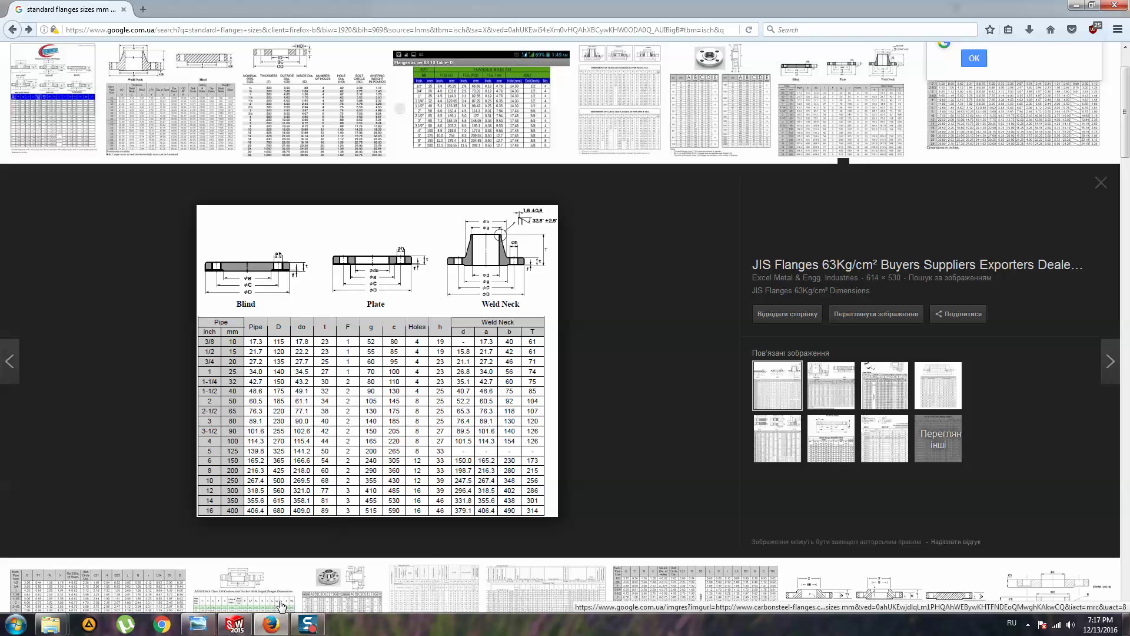
Draw a construction bolt circle about the flange centre and dimension it Ø485 mm.
click(248, 628)
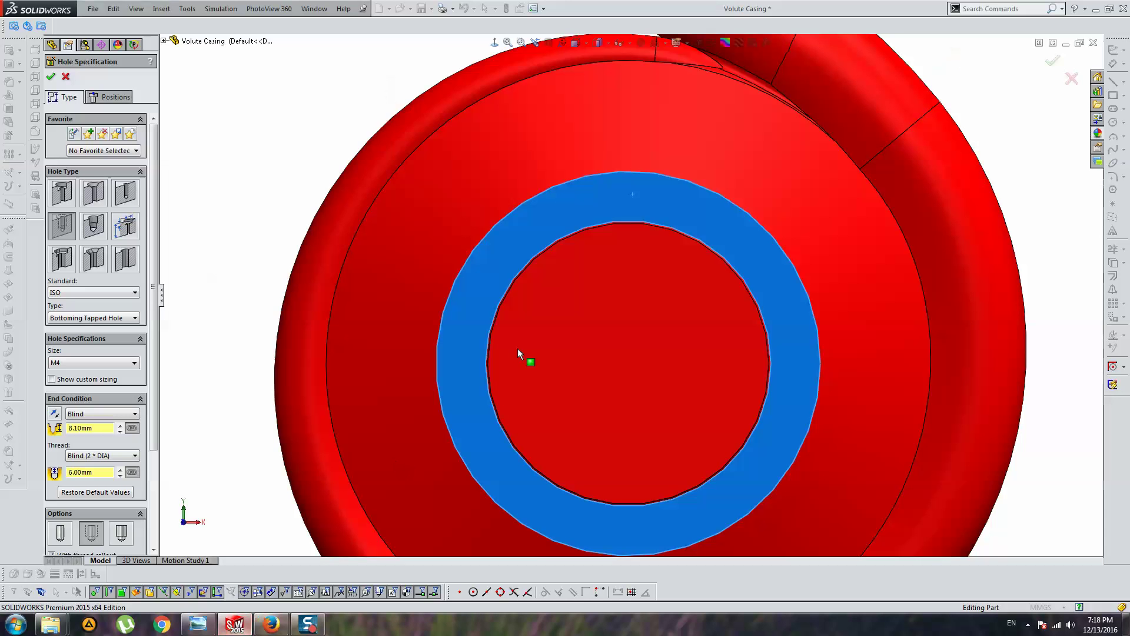
click(109, 97)
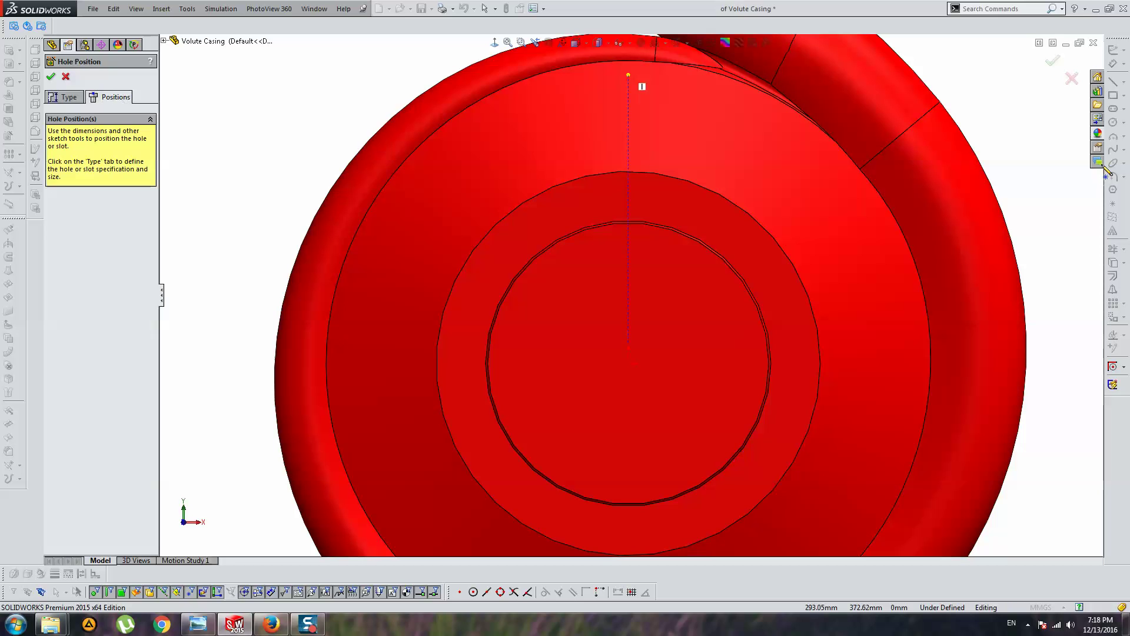
click(1112, 122)
click(629, 363)
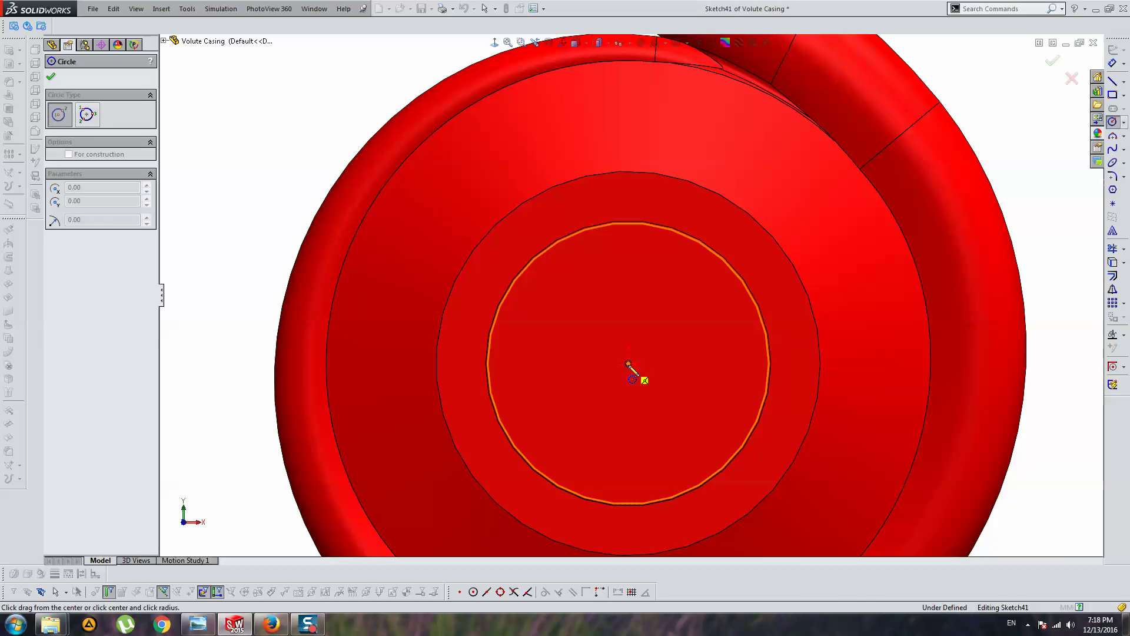
click(642, 195)
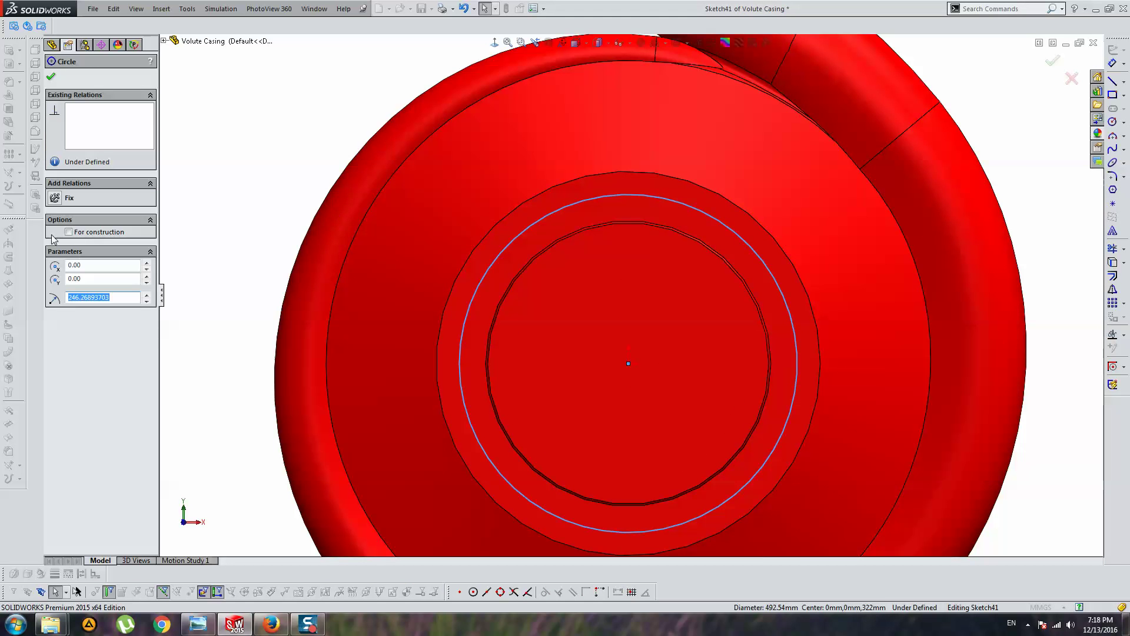
key(Escape)
click(1112, 63)
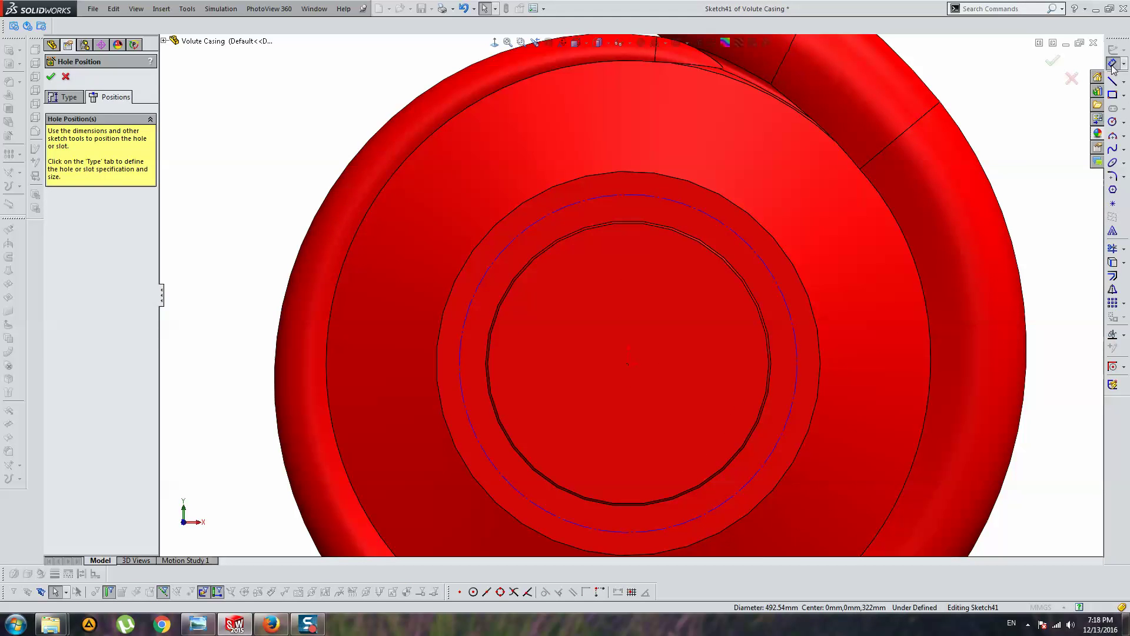
click(718, 224)
click(659, 285)
text(485)
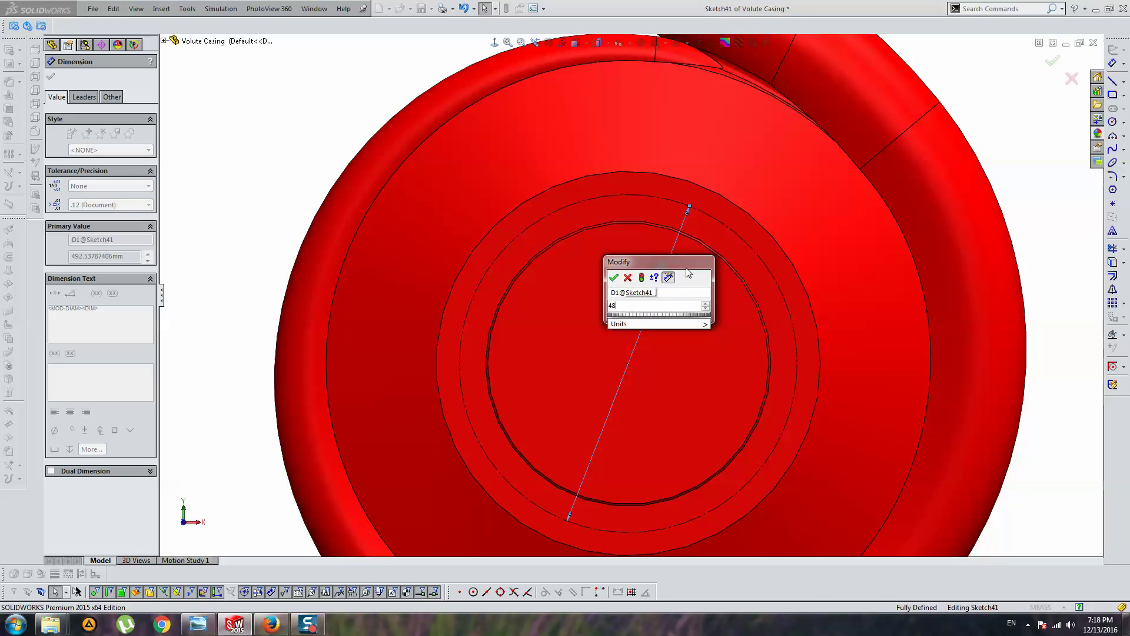
key(Return)
key(Escape)
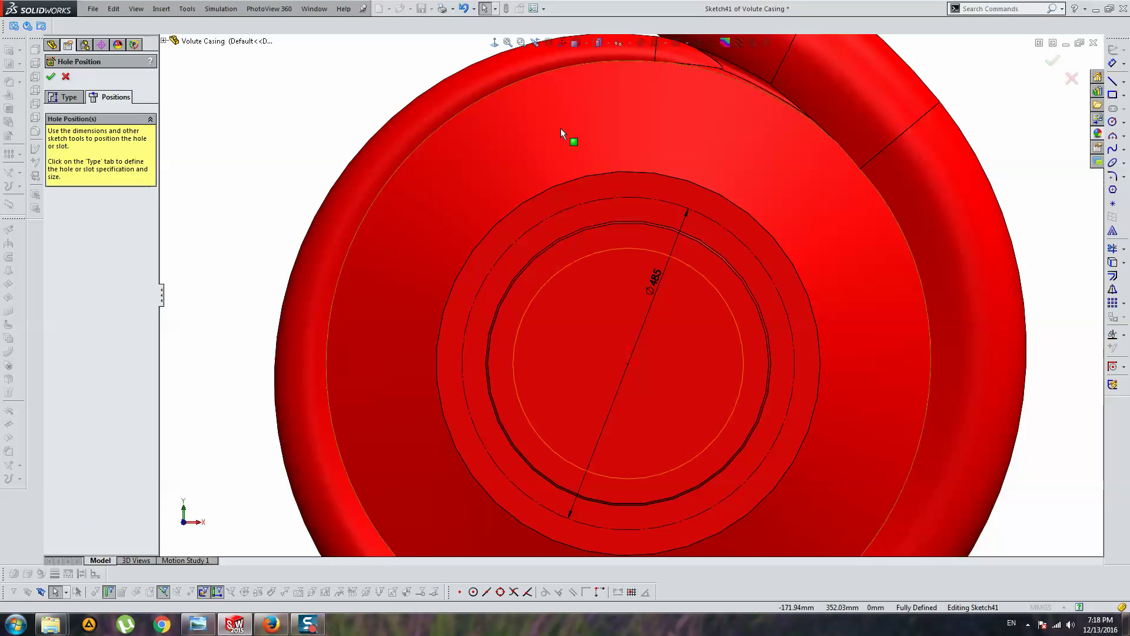
Place a hole centre point on the flange and consult the JIS flange table in Firefox.
click(1111, 122)
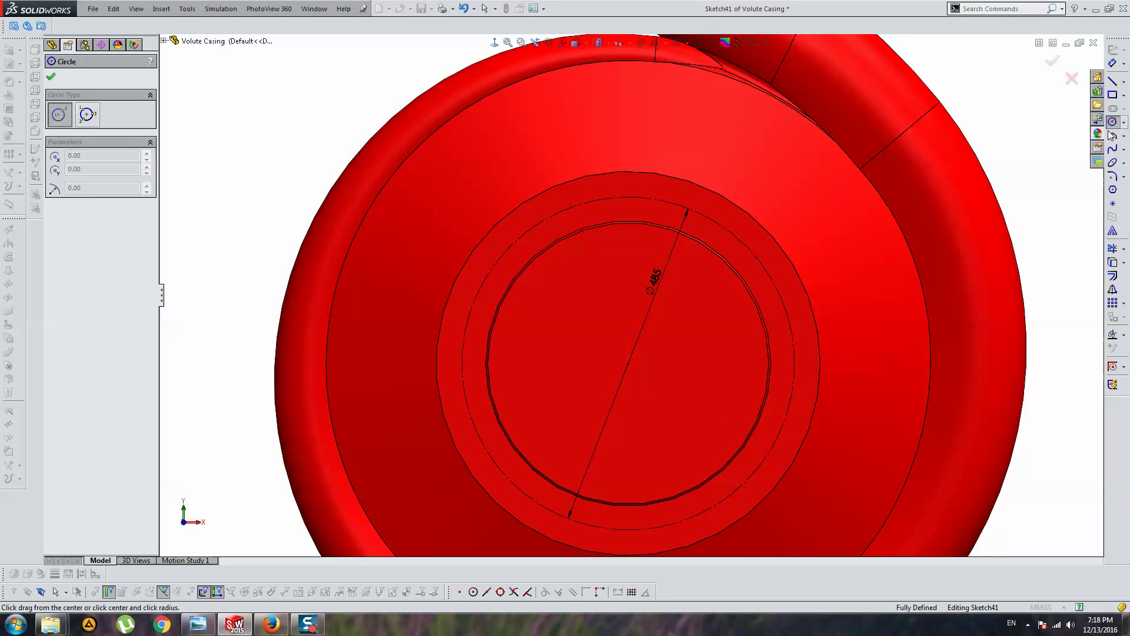
click(1113, 203)
click(747, 248)
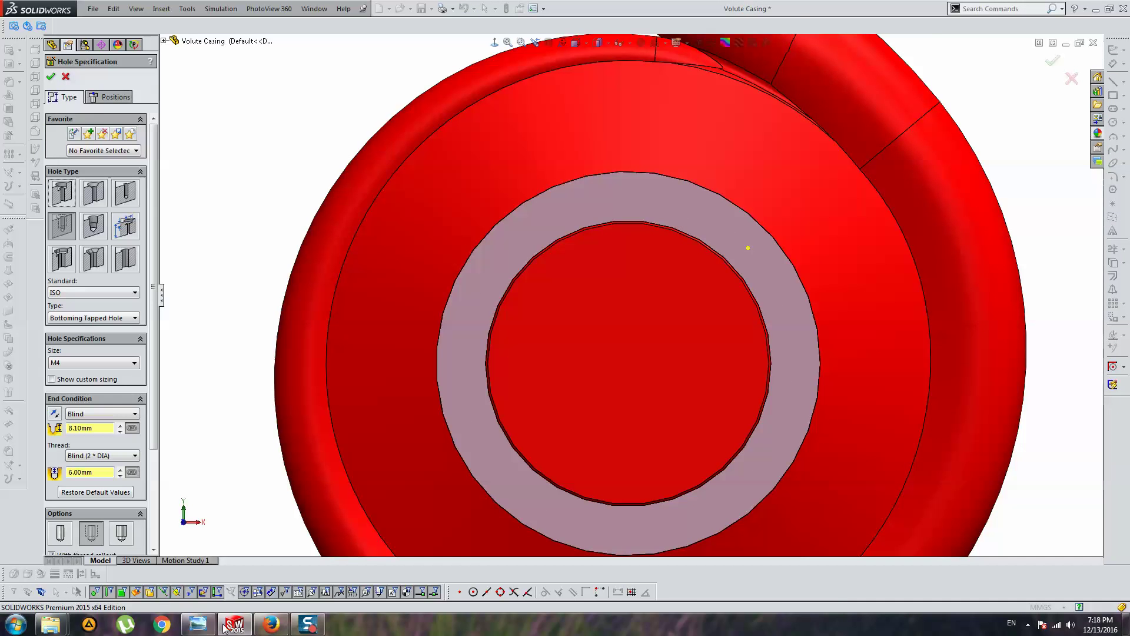
click(271, 623)
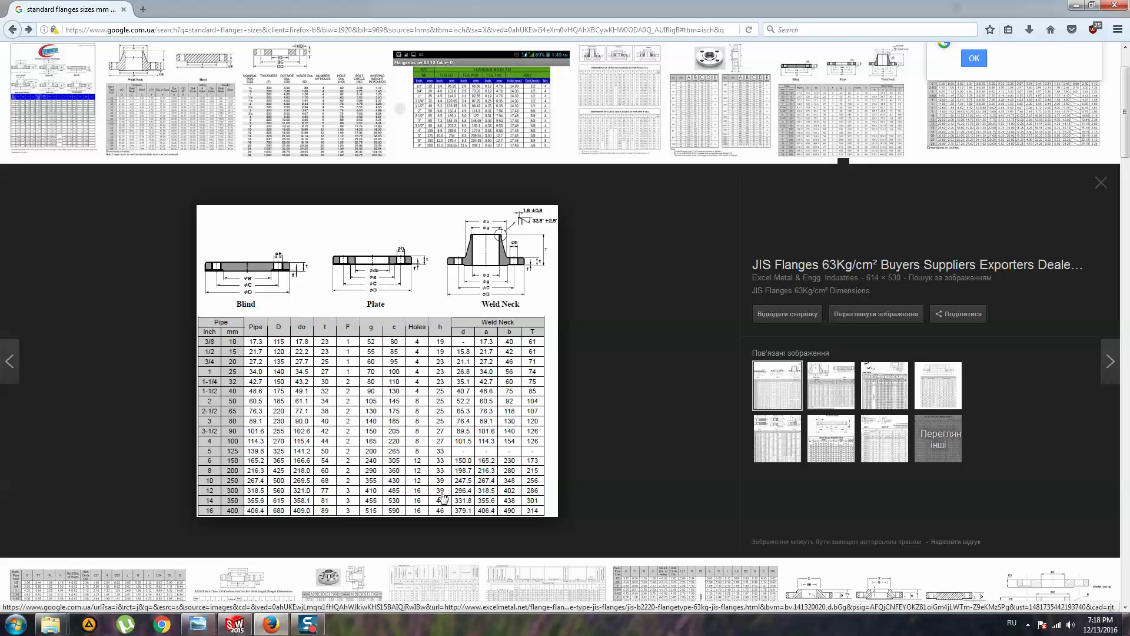
Set the hole to a DIN Ø39.0 drill size and place its first centre on the bolt circle.
click(1074, 5)
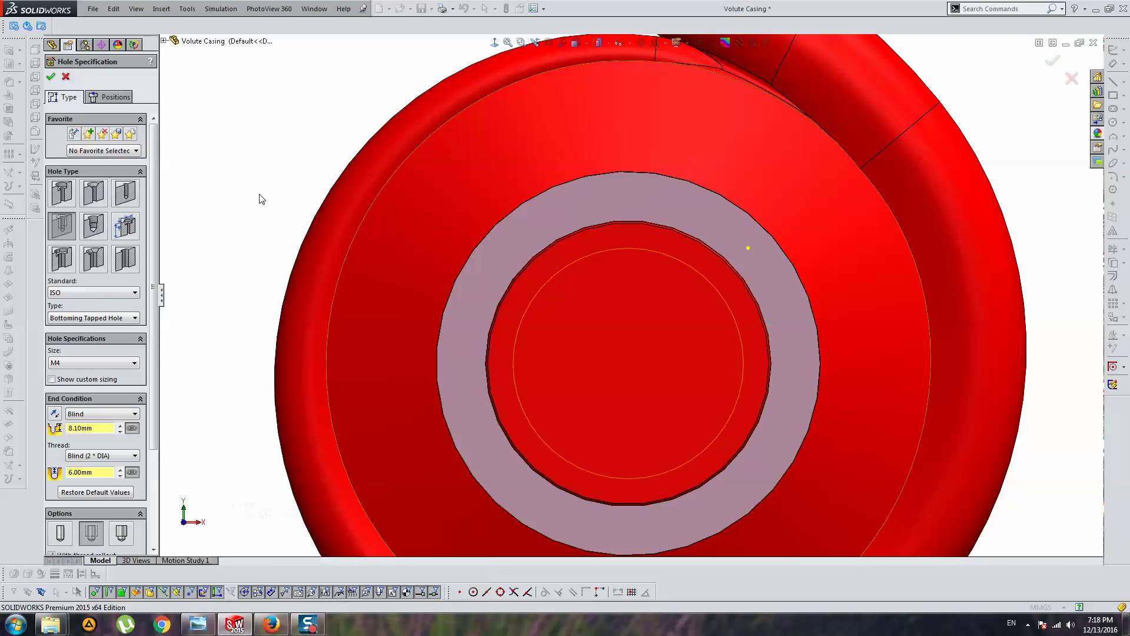
click(93, 363)
click(103, 364)
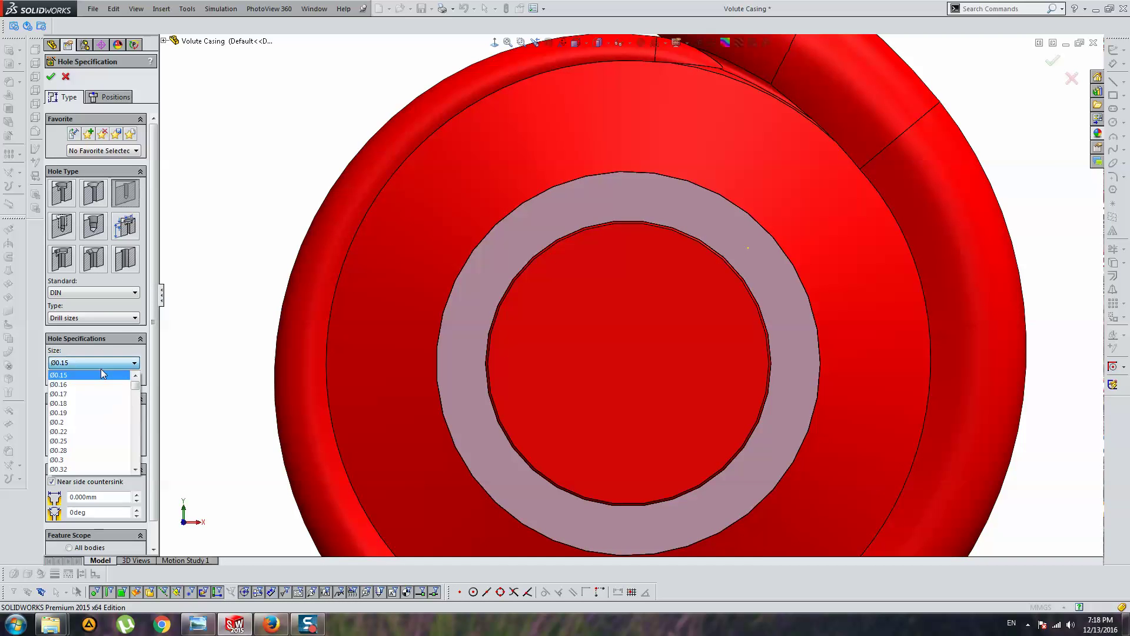
drag(138, 386, 136, 463)
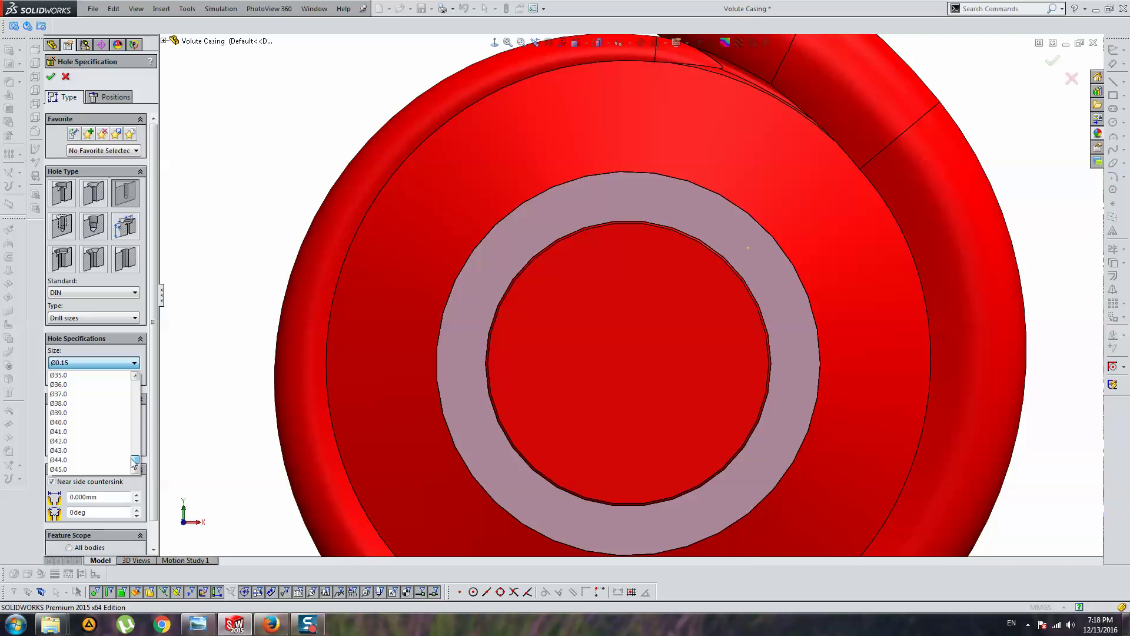
click(88, 412)
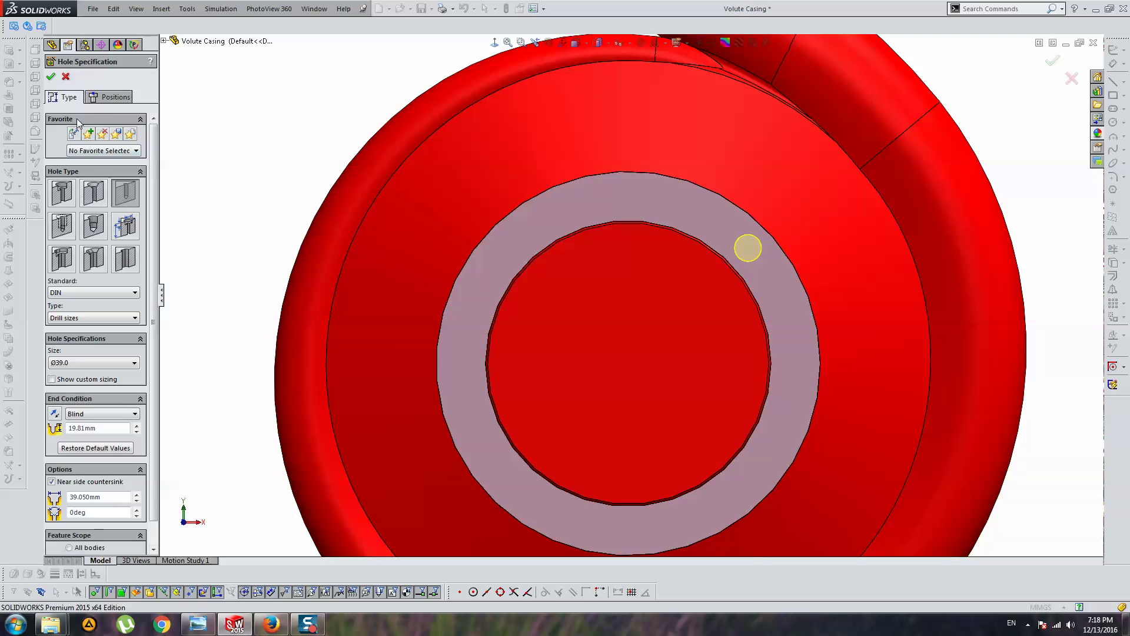
click(110, 97)
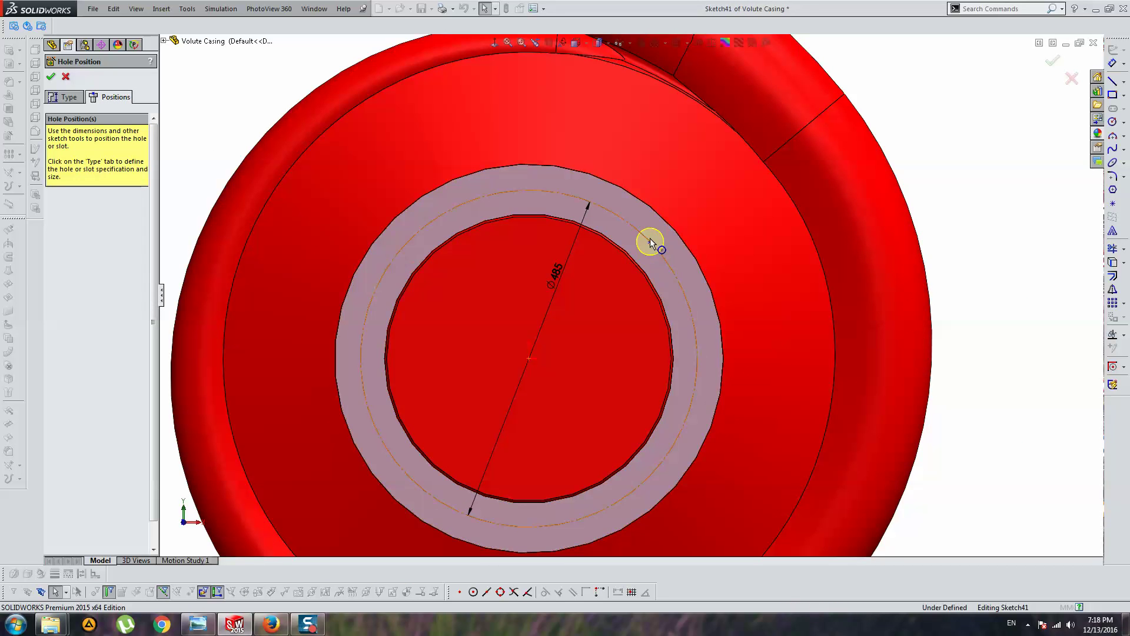
click(650, 241)
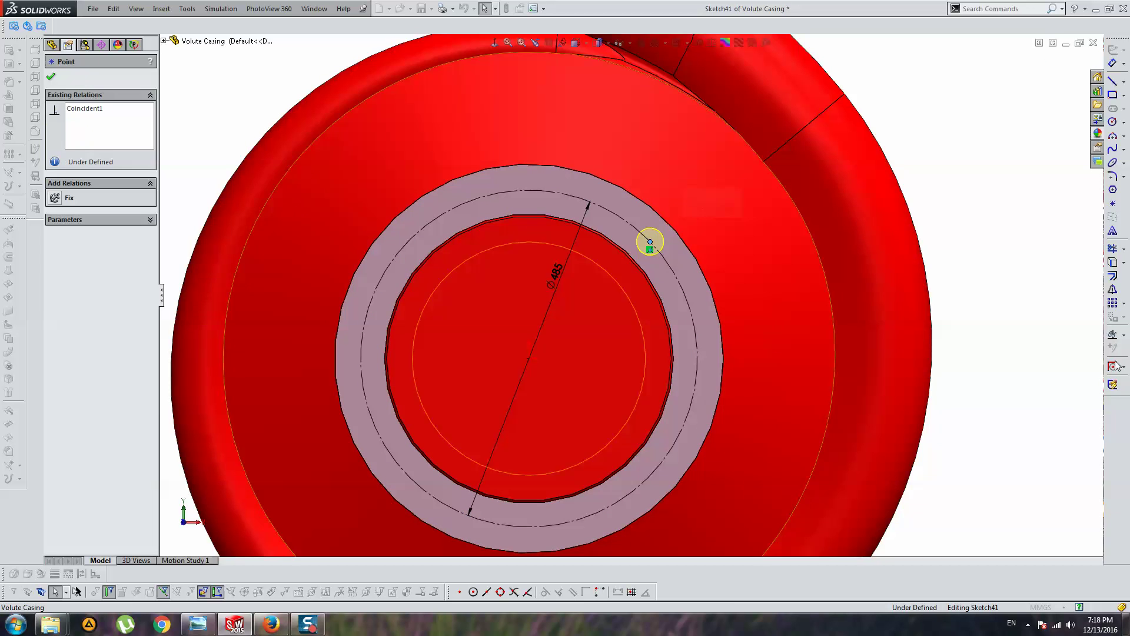
Circularly pattern the hole point about the flange centre into 16 instances.
key(Escape)
click(1123, 302)
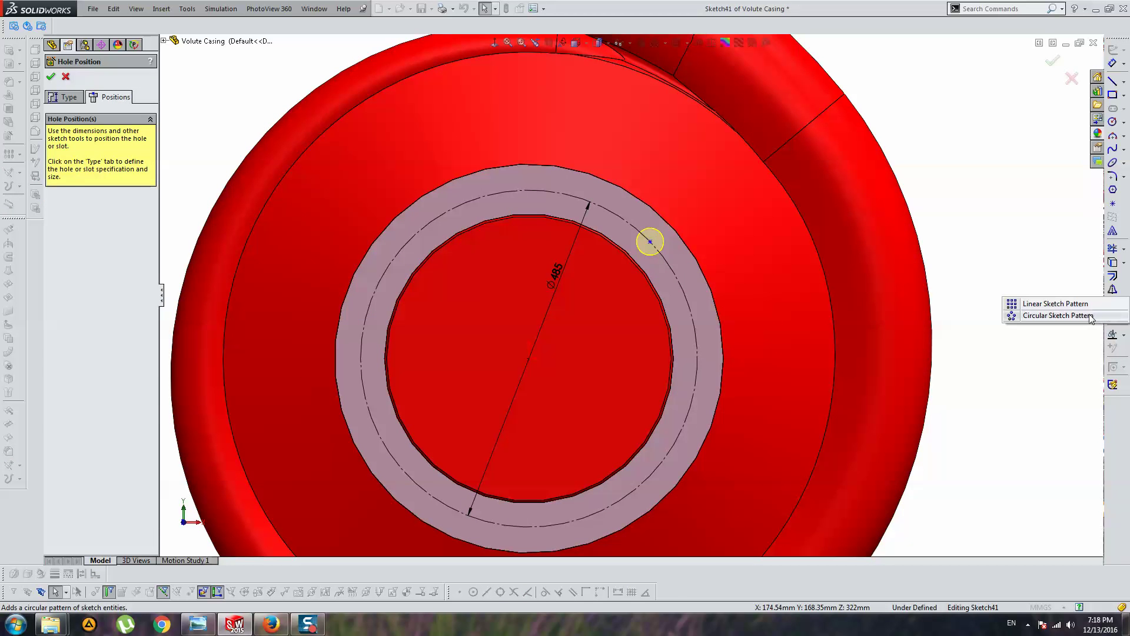
click(1030, 318)
click(650, 242)
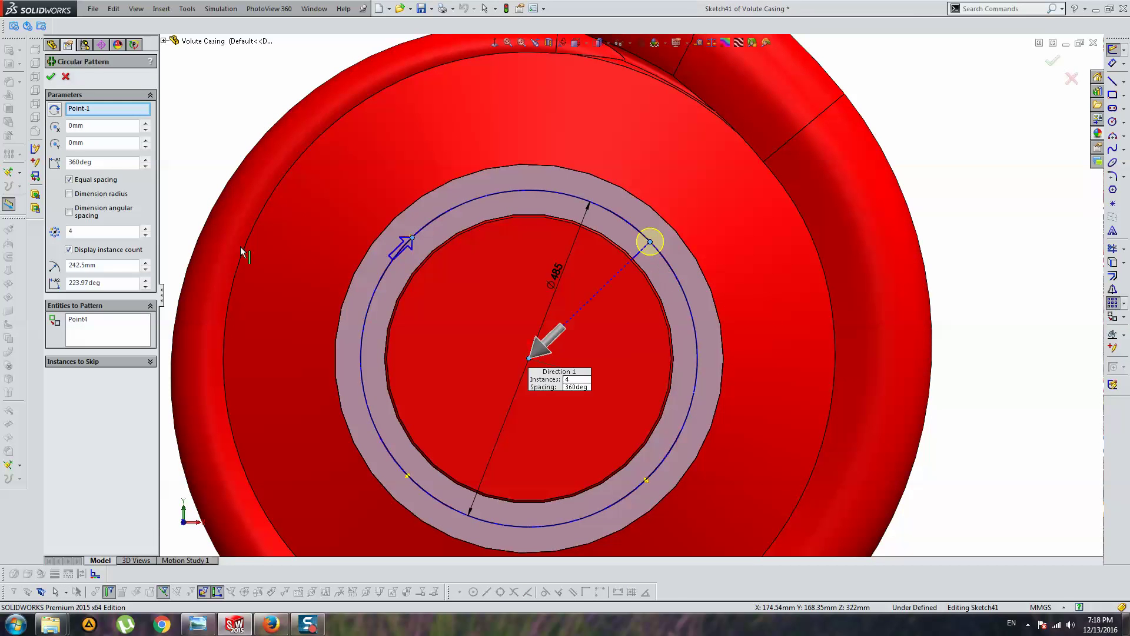
click(98, 235)
text(16)
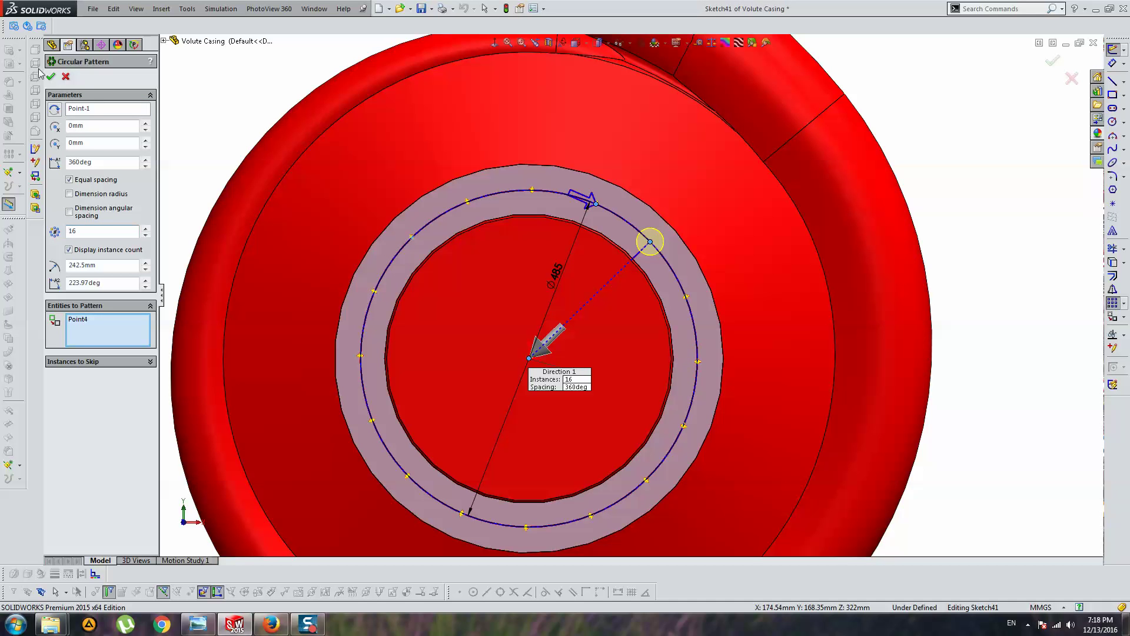
key(Return)
Make the two top hole points horizontal and coincident with the bolt circle.
drag(497, 316, 586, 421)
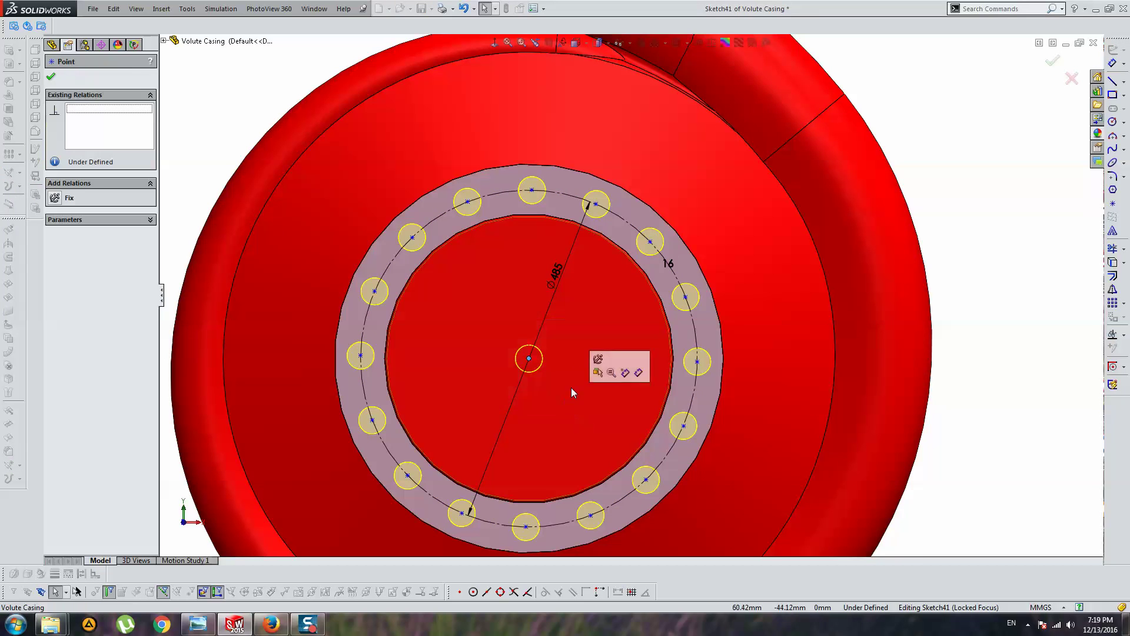
key(Escape)
click(627, 221)
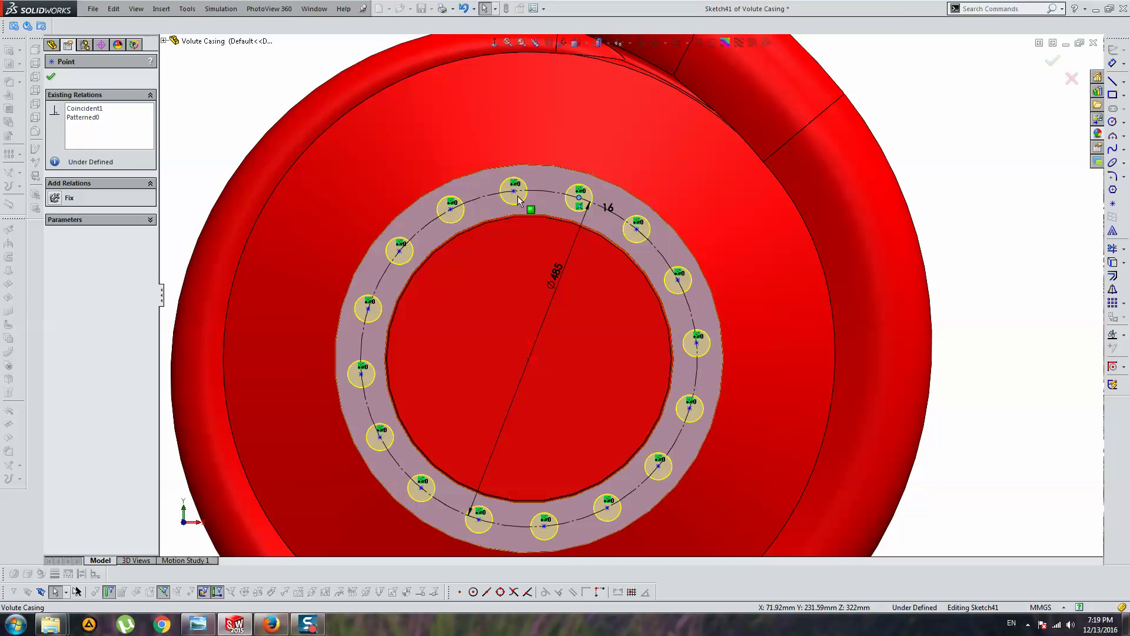
ctrl+click(513, 190)
click(70, 268)
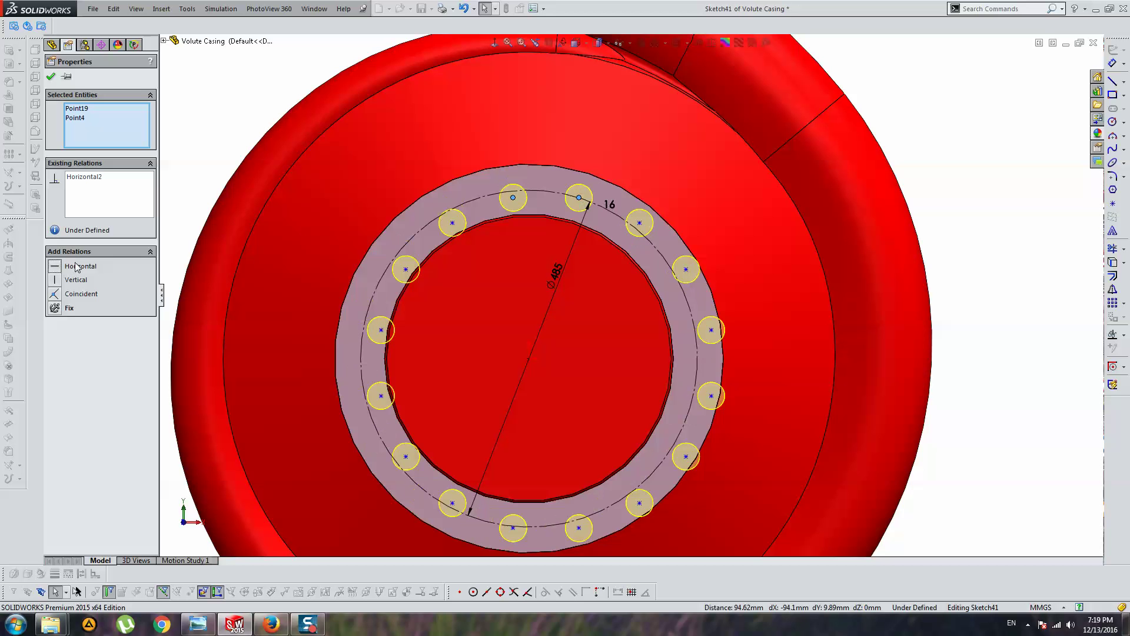
click(515, 197)
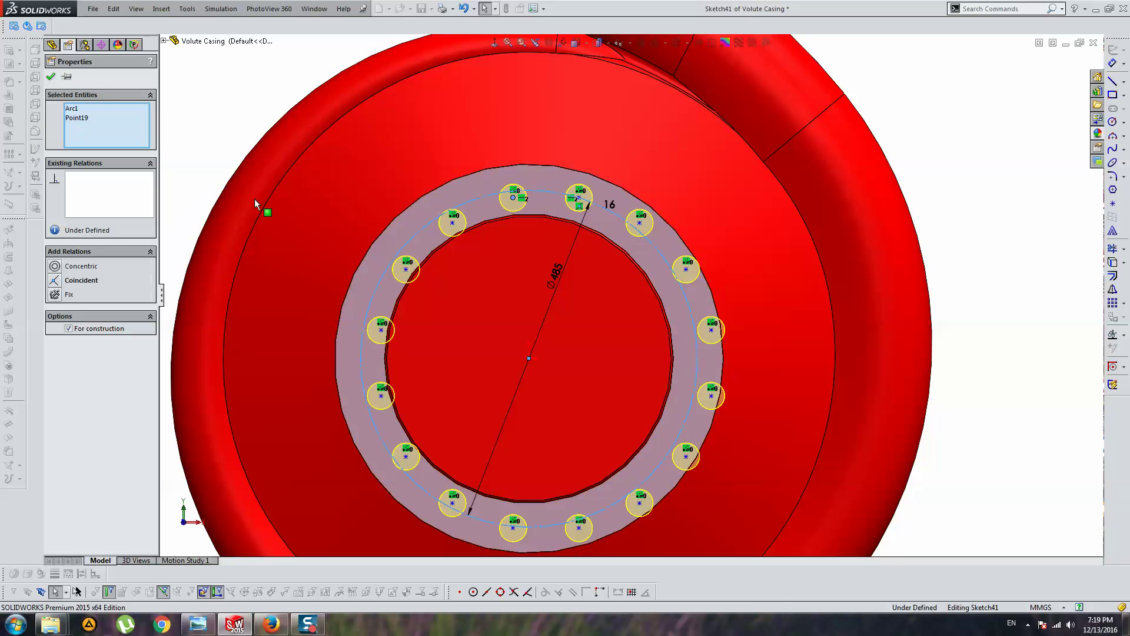
click(76, 281)
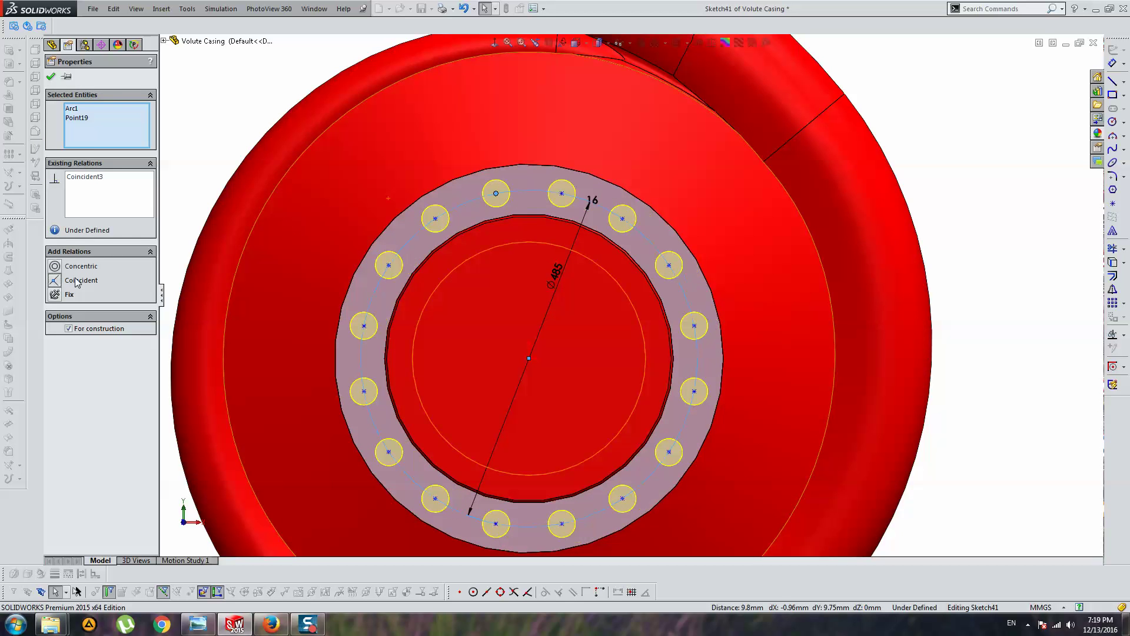
key(Escape)
Attach another hole centre to the bolt circle so the sketch is fully defined.
click(556, 195)
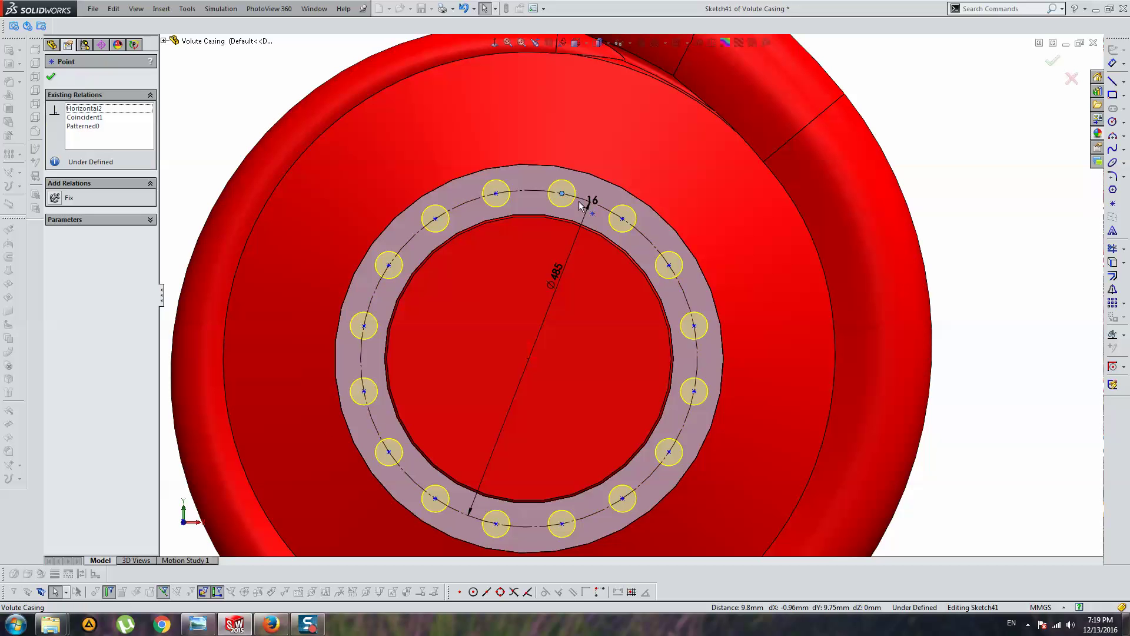
drag(562, 194, 571, 196)
click(644, 234)
ctrl+click(650, 228)
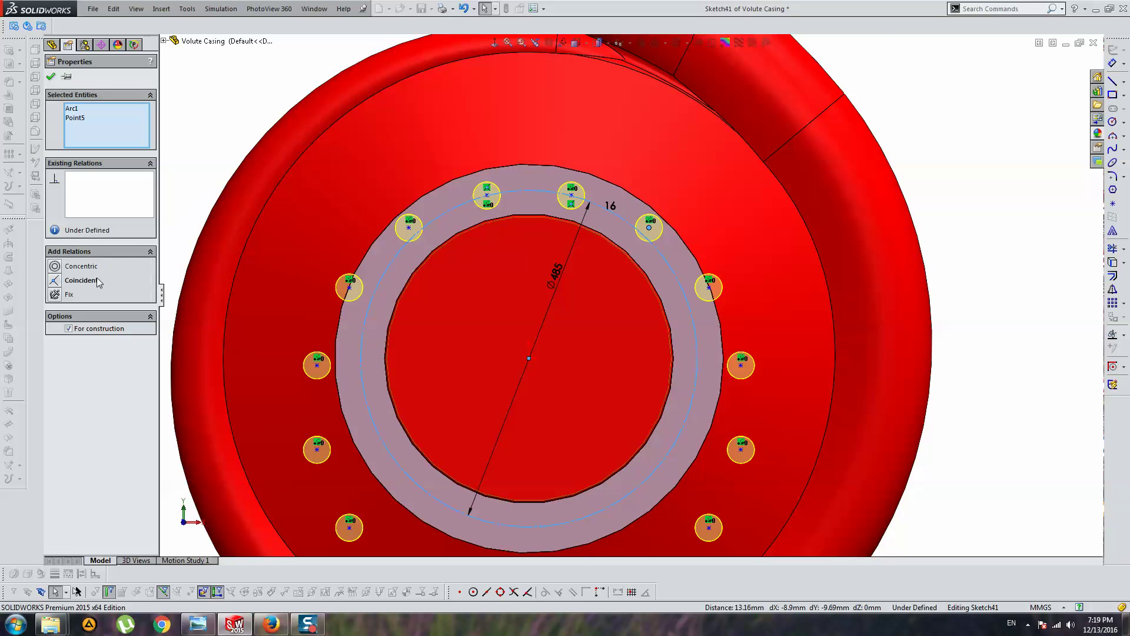
click(98, 282)
key(Escape)
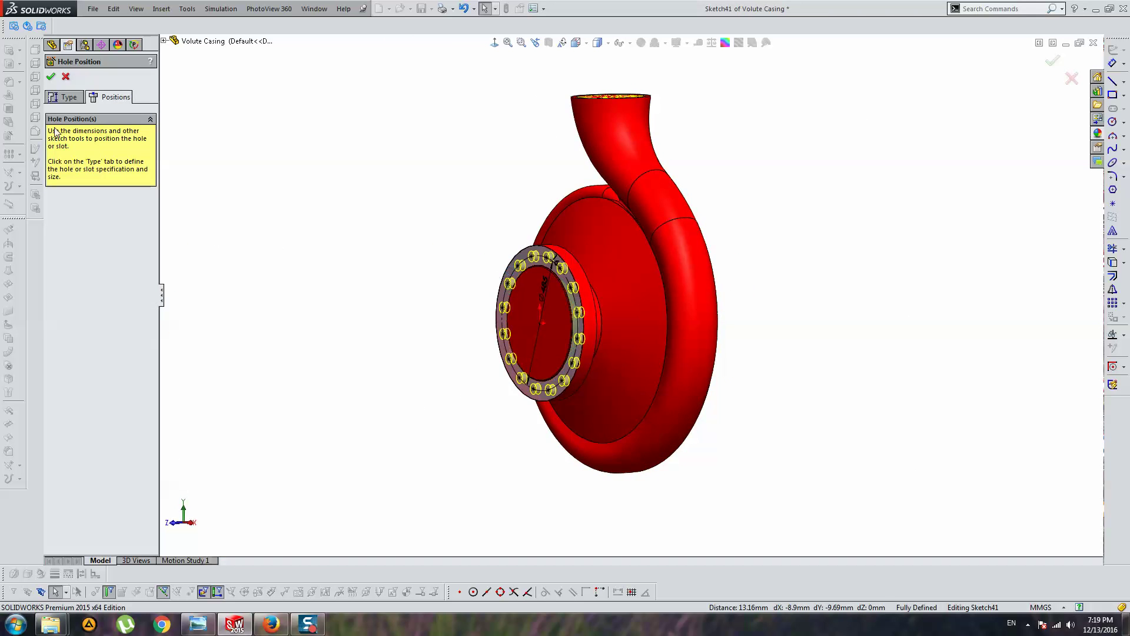
End the bolt holes Up To Surface at the flange's back face and confirm the Hole Wizard.
click(59, 97)
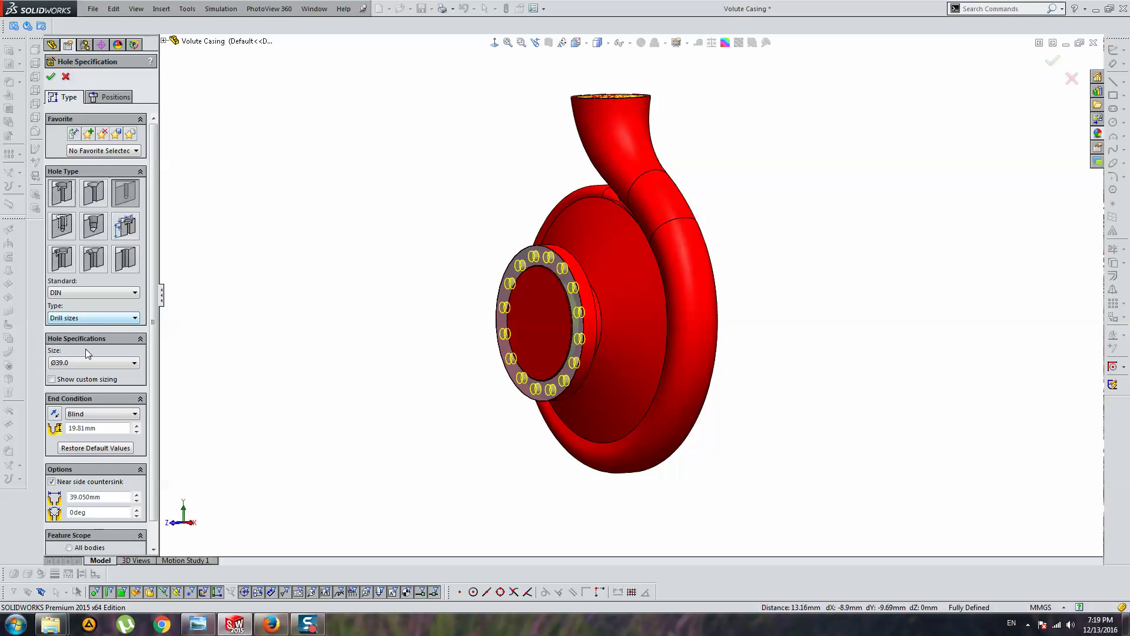
click(80, 415)
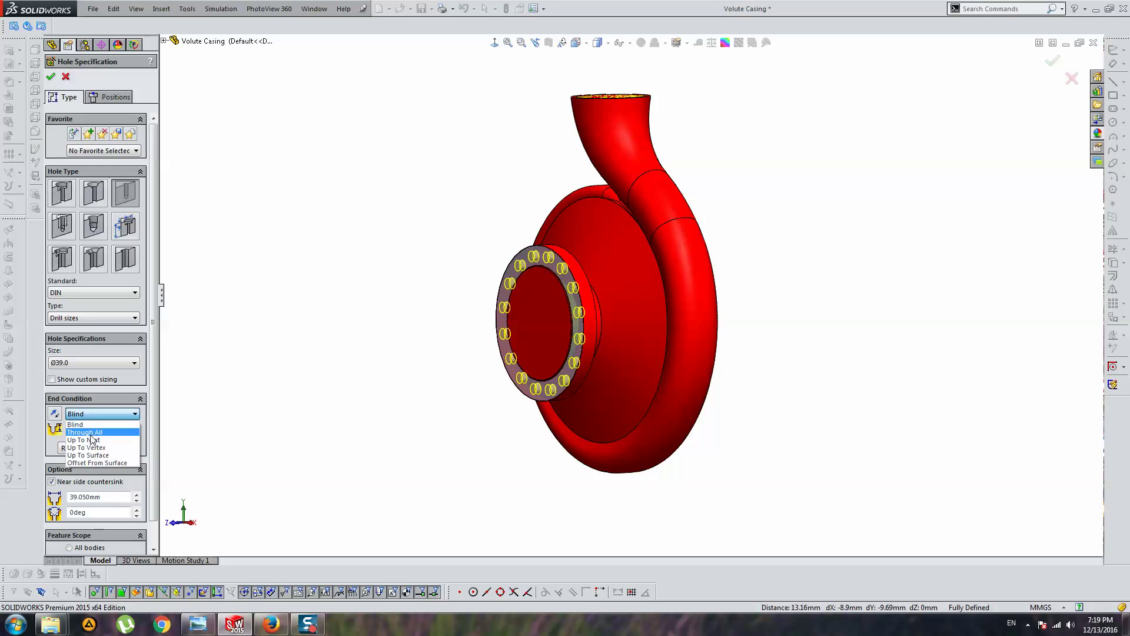
click(84, 439)
middle_drag(402, 308, 395, 328)
click(85, 413)
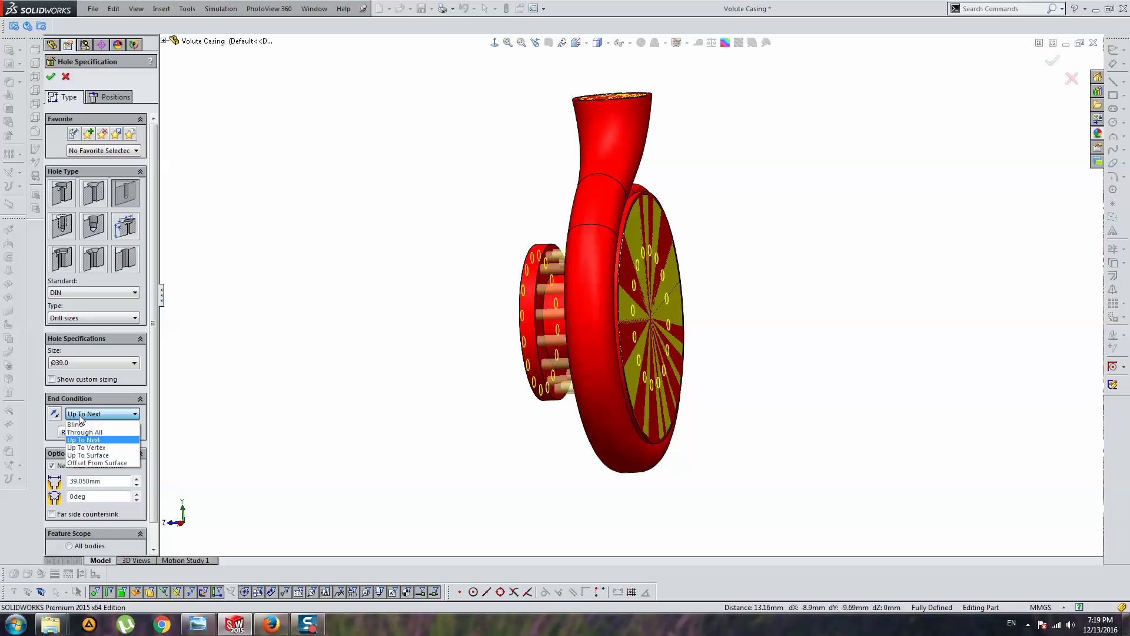
click(83, 455)
scroll(545, 297, down, 3)
click(580, 253)
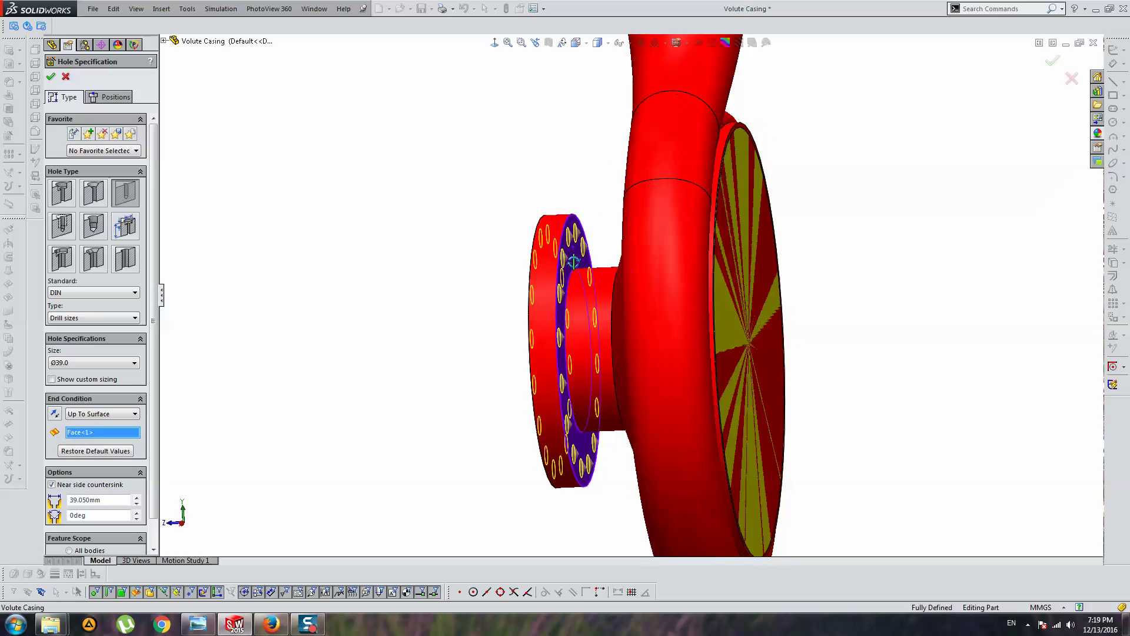
mouse_move(580, 253)
middle_down()
mouse_move(594, 274)
mouse_move(734, 257)
mouse_move(854, 285)
mouse_move(694, 262)
mouse_move(616, 269)
mouse_move(765, 265)
mouse_move(777, 268)
mouse_move(631, 257)
mouse_move(625, 271)
middle_up()
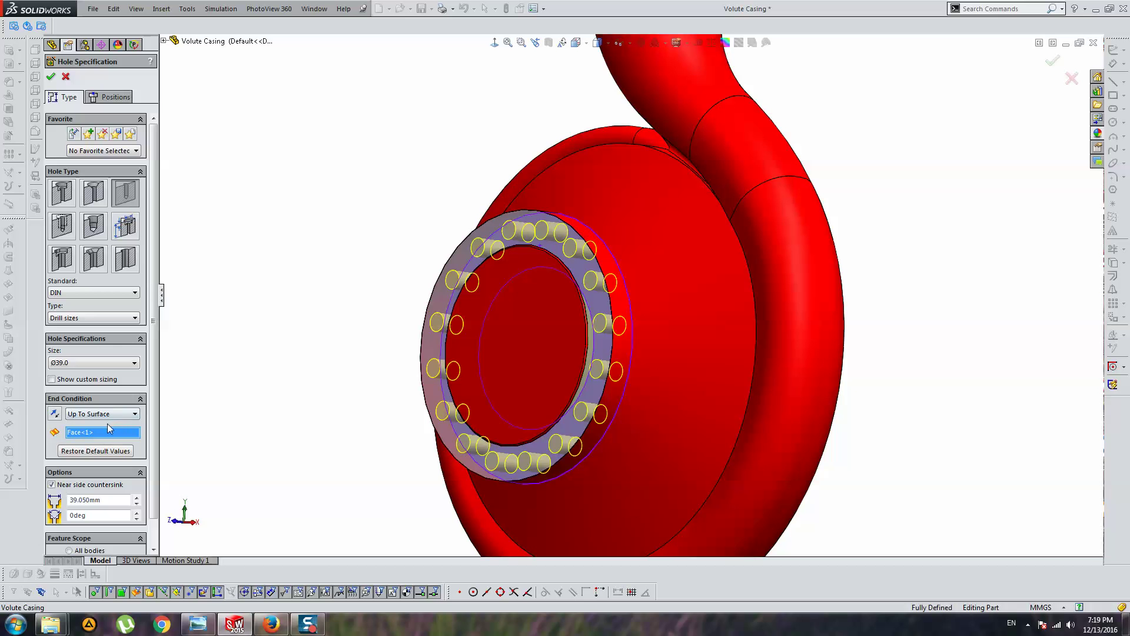
click(52, 77)
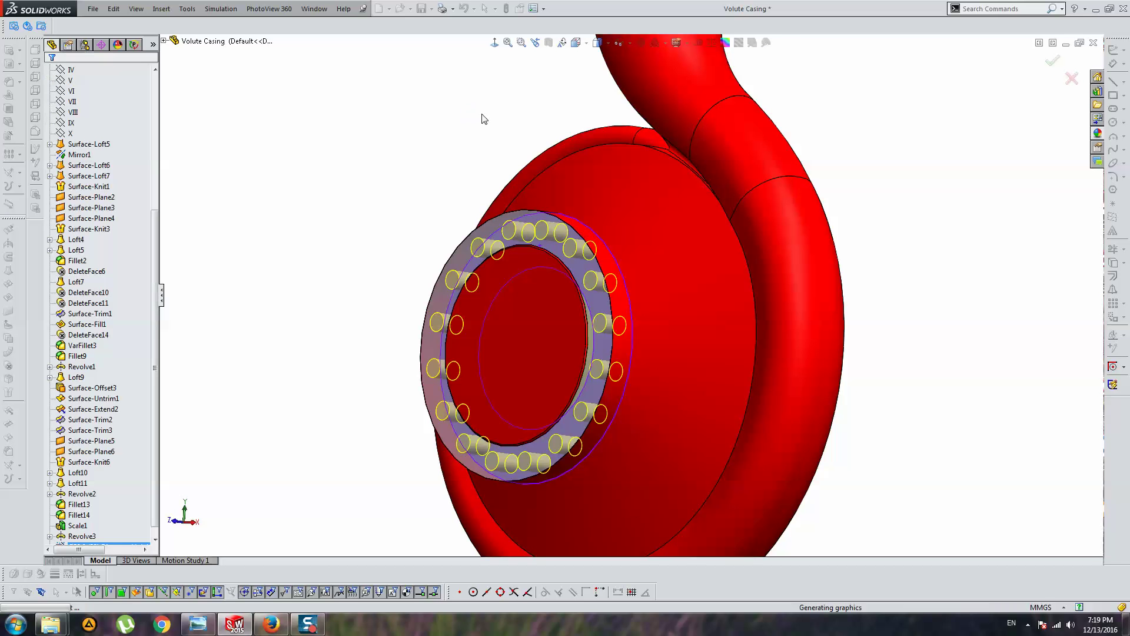
Turn the casing face-on and glance at the cross-section image and flange table.
mouse_move(434, 136)
middle_down()
mouse_move(570, 171)
mouse_move(560, 192)
mouse_move(577, 200)
middle_up()
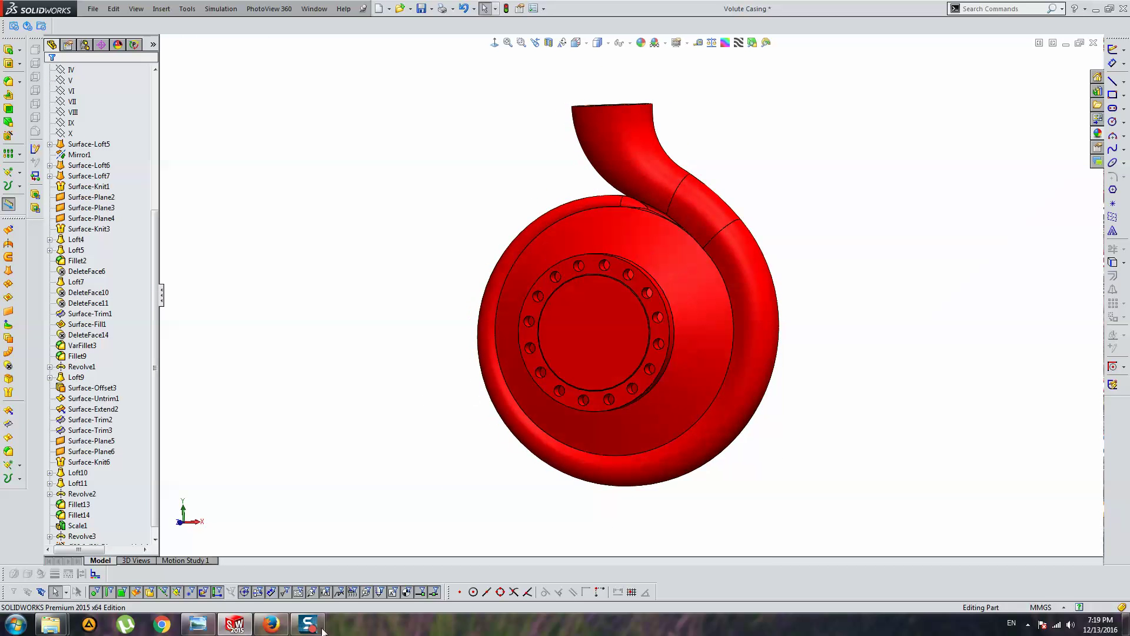
click(199, 624)
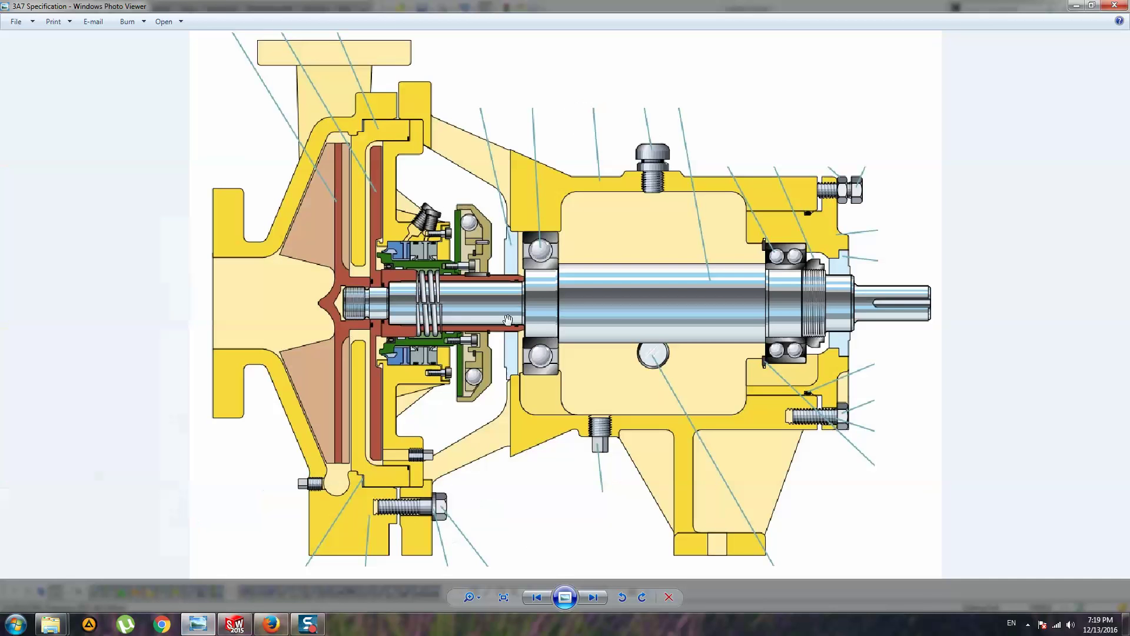
click(205, 622)
key(alt+Tab)
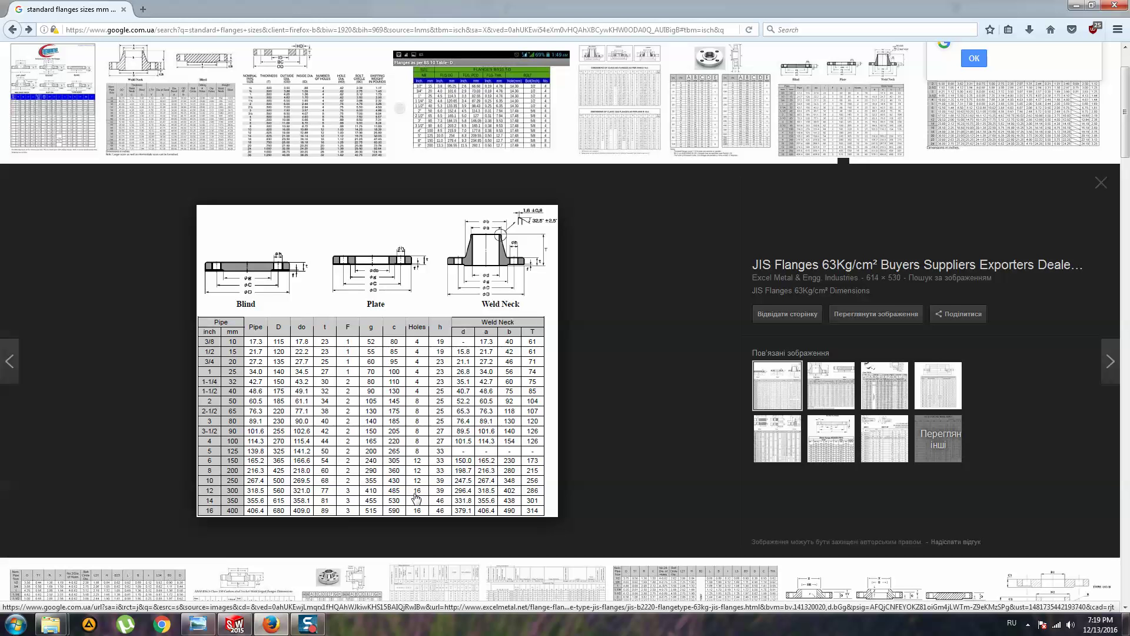
click(1076, 6)
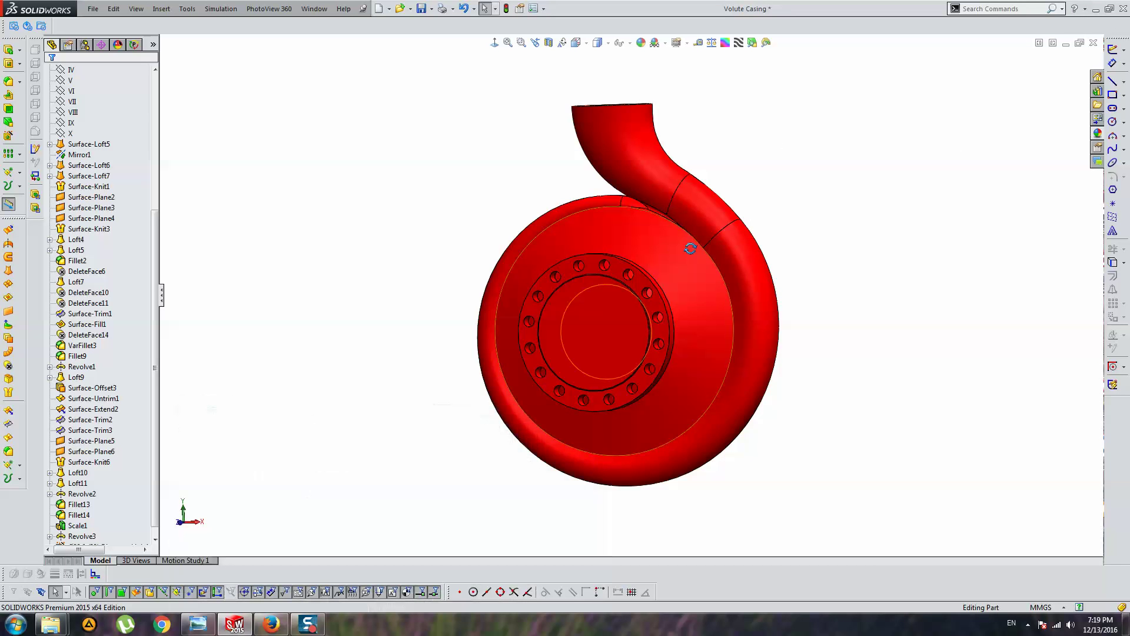
Snap to the Front view with Ctrl+1, select Front Plane and view Normal To it.
mouse_move(690, 248)
middle_down()
mouse_move(501, 292)
mouse_move(662, 286)
mouse_move(767, 196)
mouse_move(683, 177)
mouse_move(721, 146)
mouse_move(737, 242)
mouse_move(789, 264)
mouse_move(777, 281)
mouse_move(762, 275)
middle_up()
key(ctrl+1)
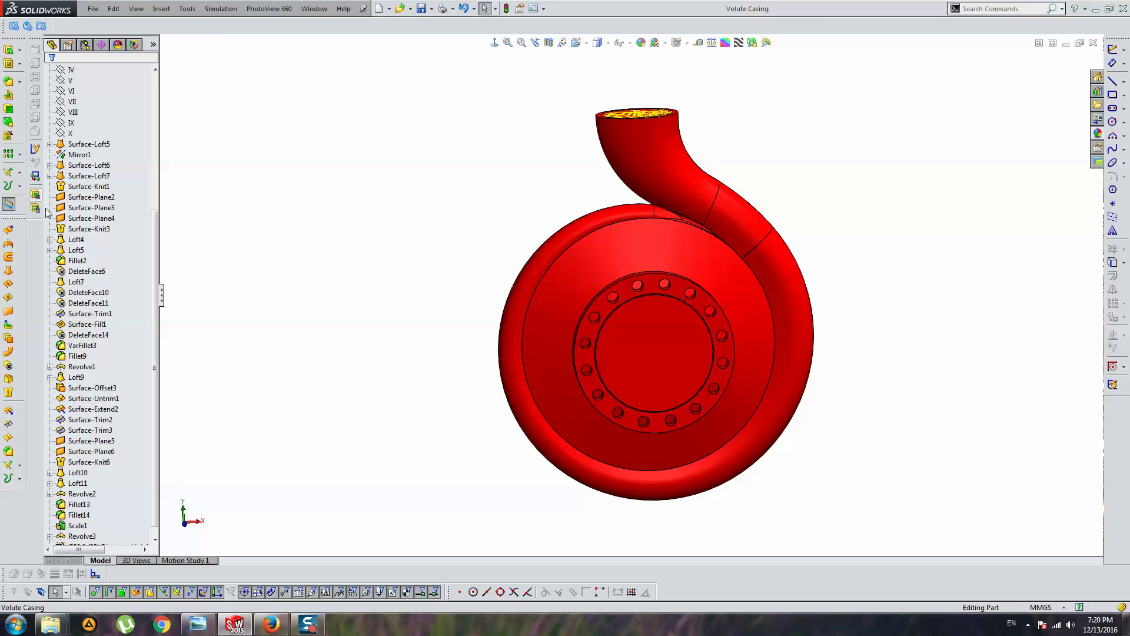
drag(155, 334, 159, 345)
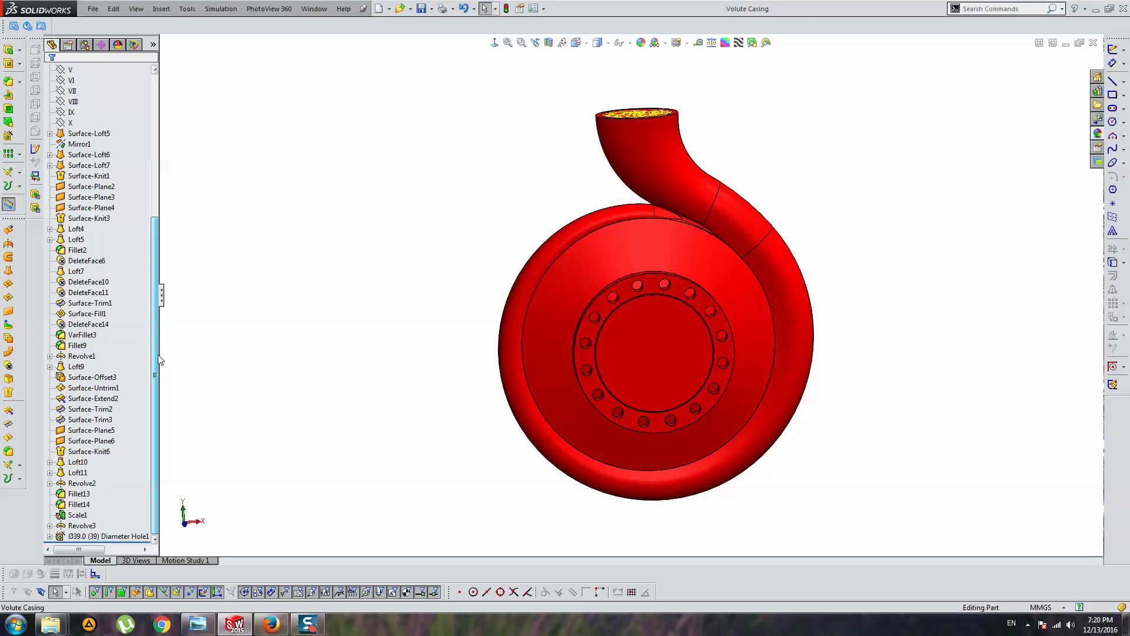
drag(159, 285, 156, 162)
click(86, 133)
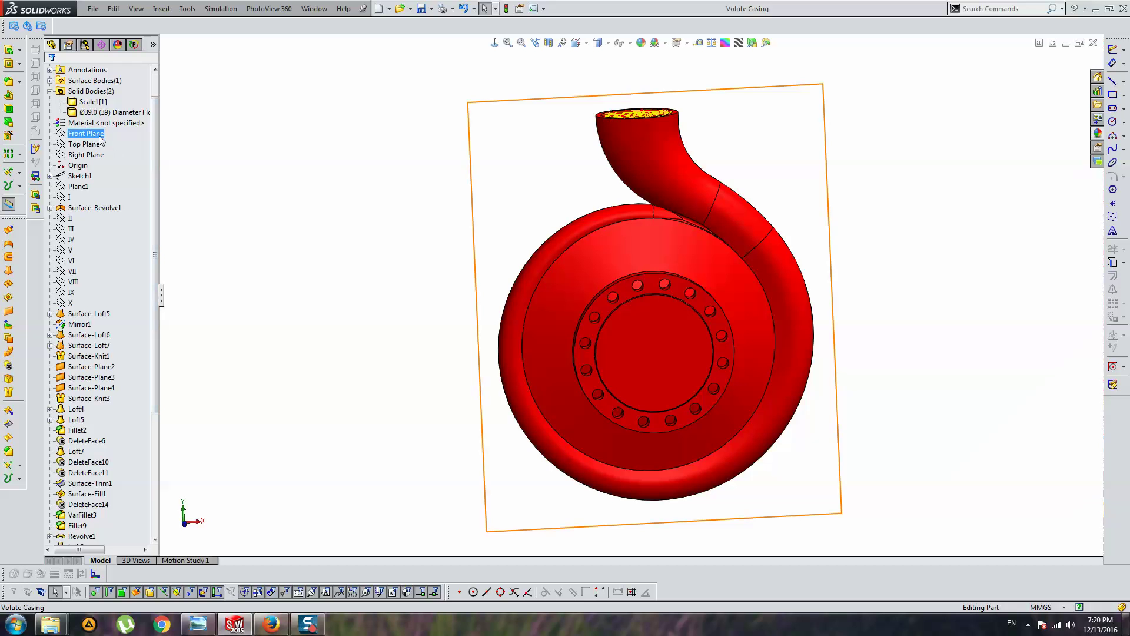
click(496, 44)
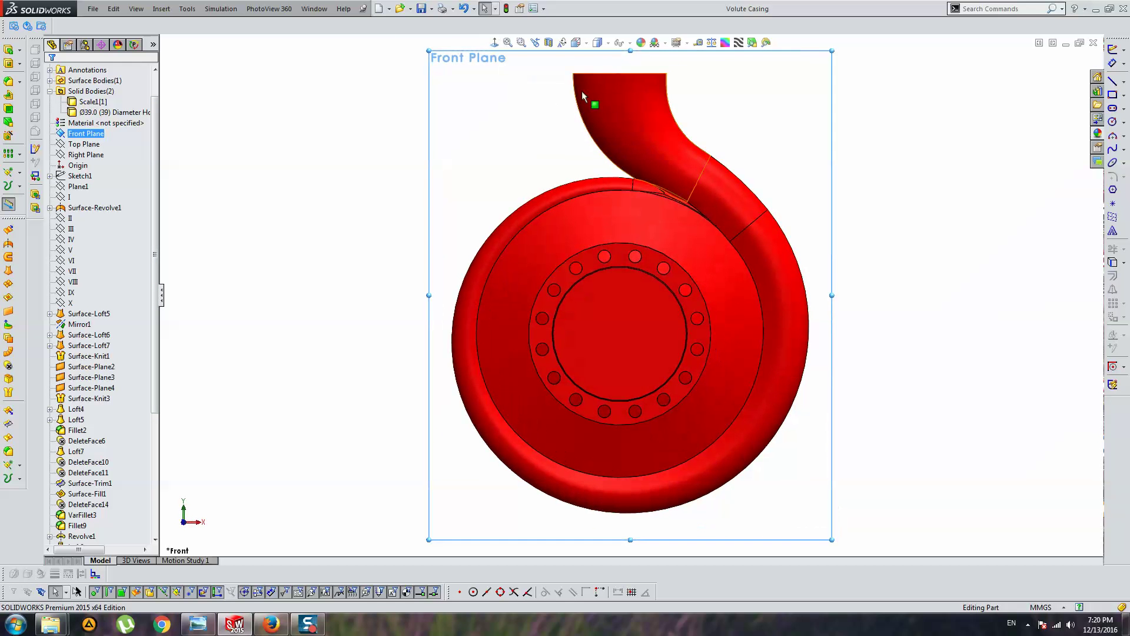
Start a Front Plane sketch with a vertical axis line through the outlet.
click(1117, 83)
scroll(504, 91, down, 3)
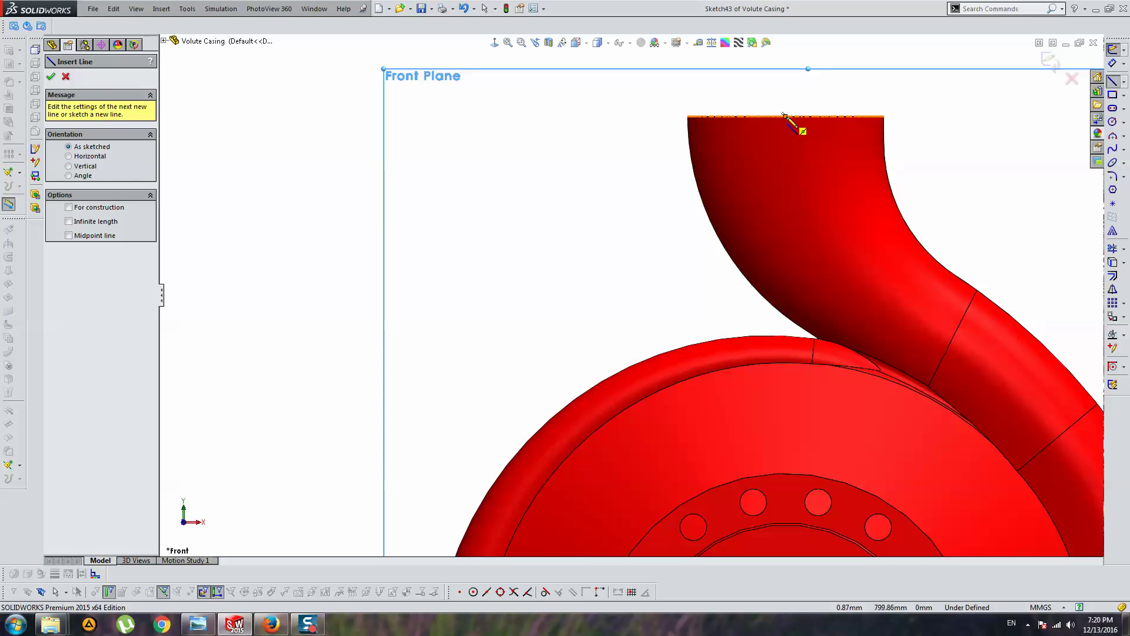
click(785, 116)
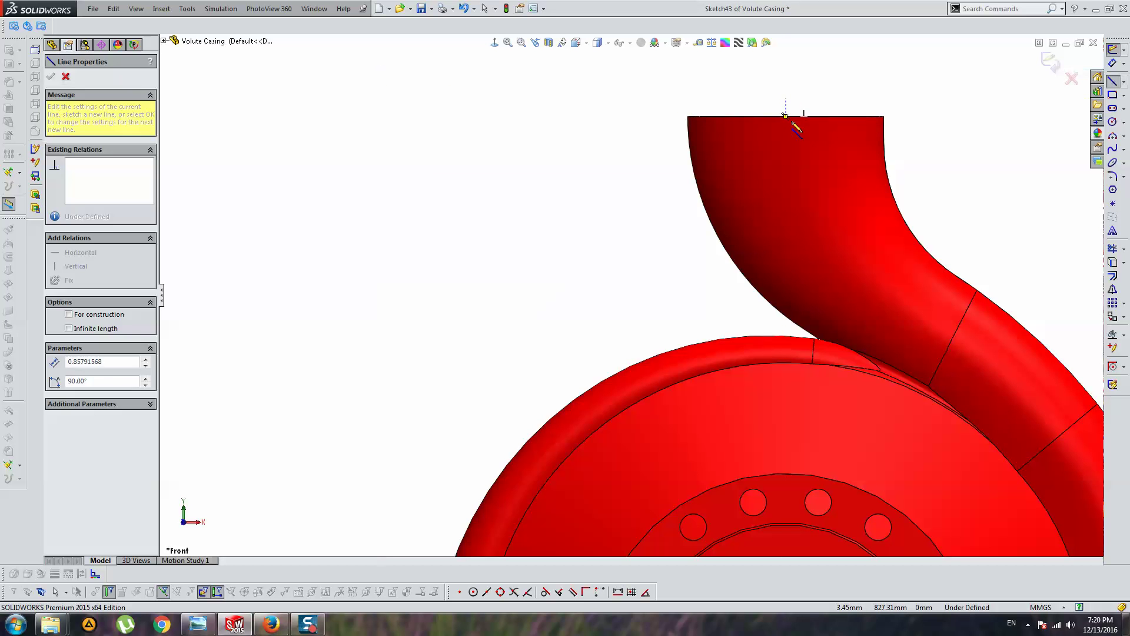
click(792, 190)
key(Escape)
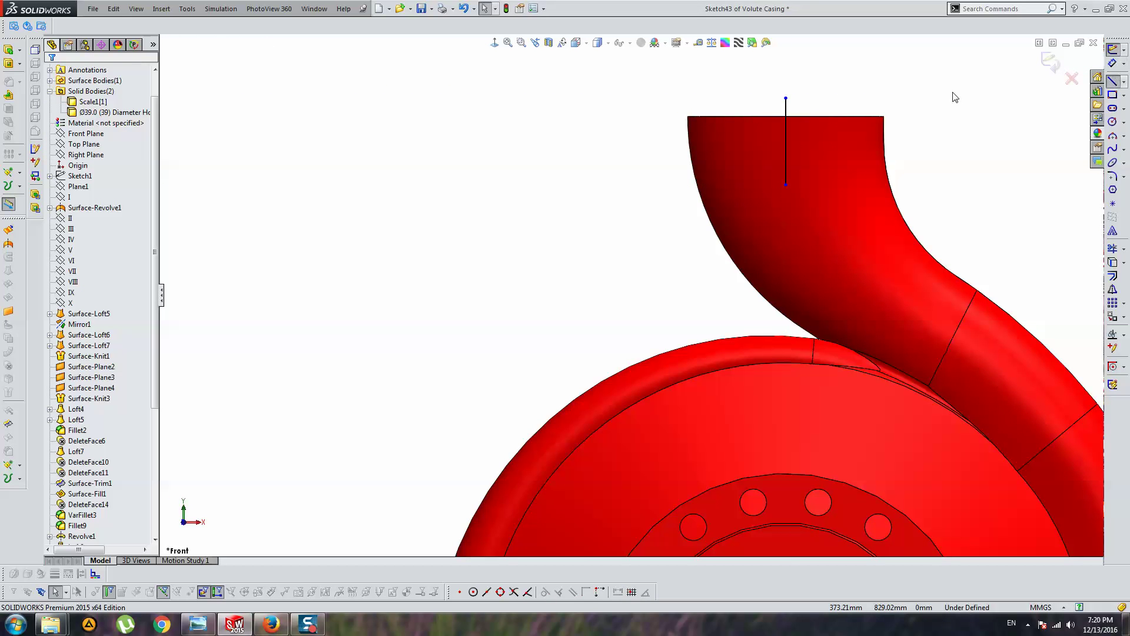
Draw a line across the outlet's top edge with both ends pierced onto the circular rim.
key(l)
click(690, 117)
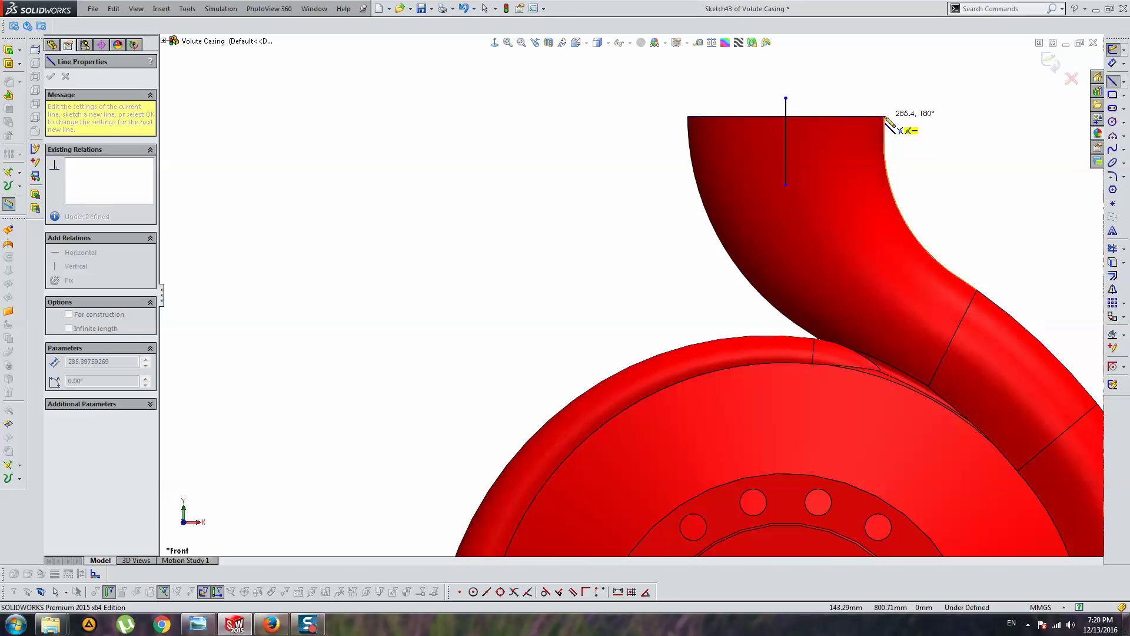
click(884, 116)
key(Escape)
click(689, 116)
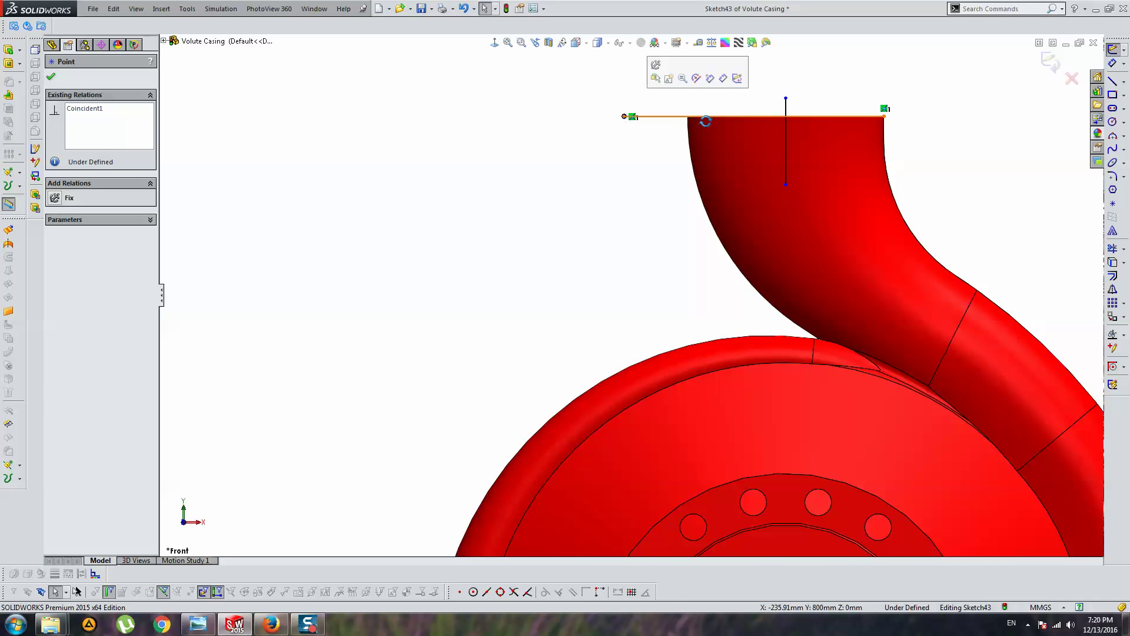
key(Down)
ctrl+click(685, 108)
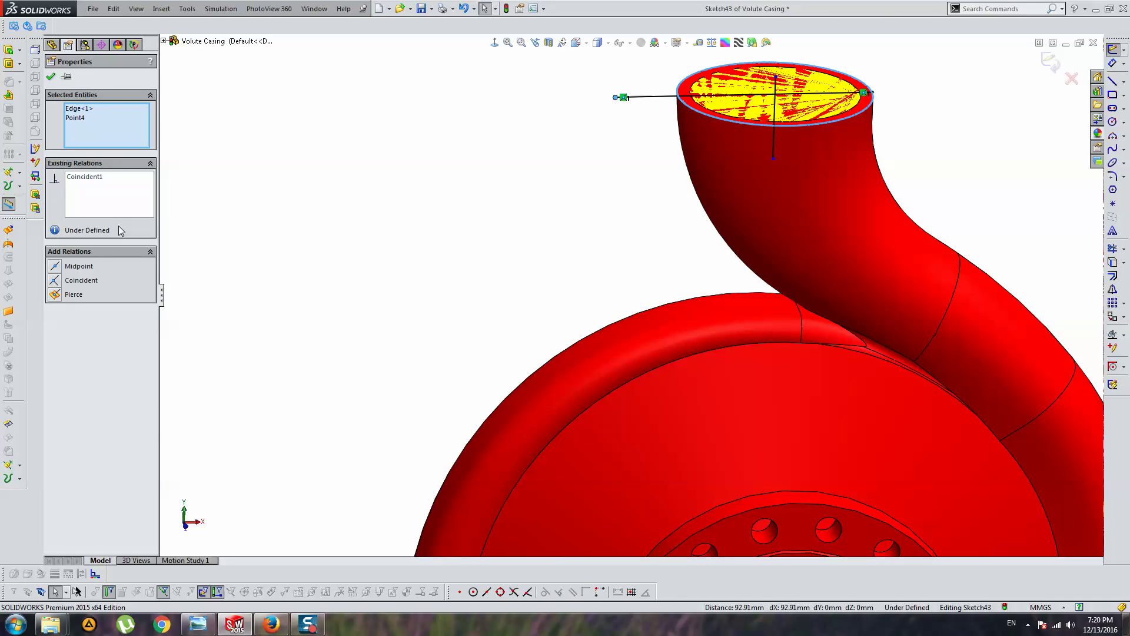
click(75, 295)
click(872, 93)
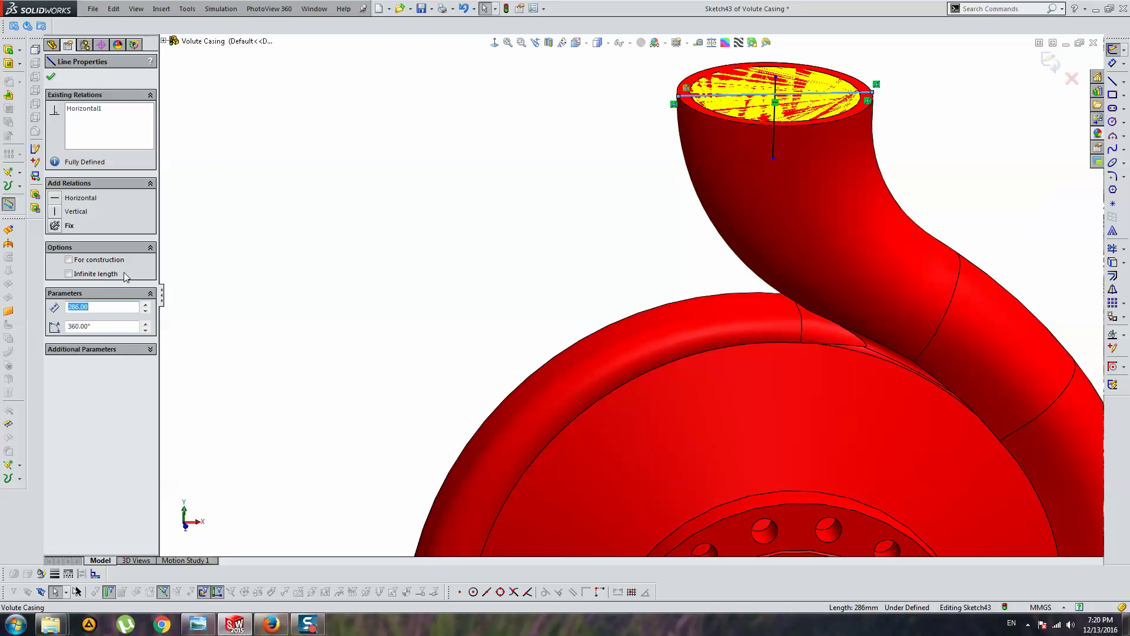
click(671, 87)
Place the axis line's top endpoint at the top line's midpoint.
click(774, 77)
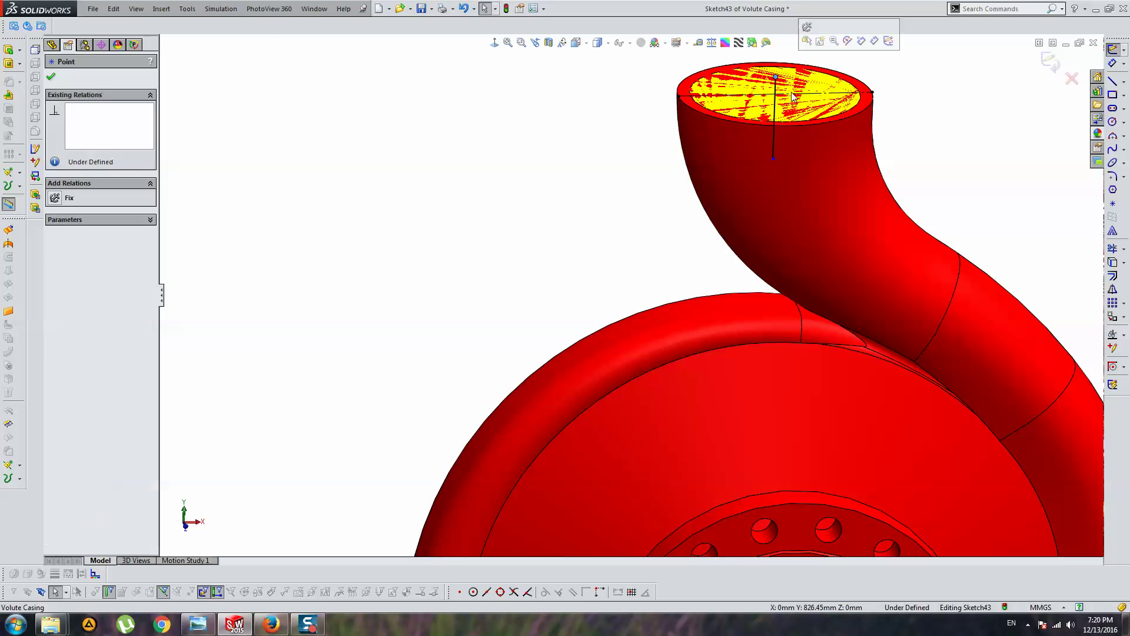
ctrl+click(798, 93)
click(79, 266)
click(547, 131)
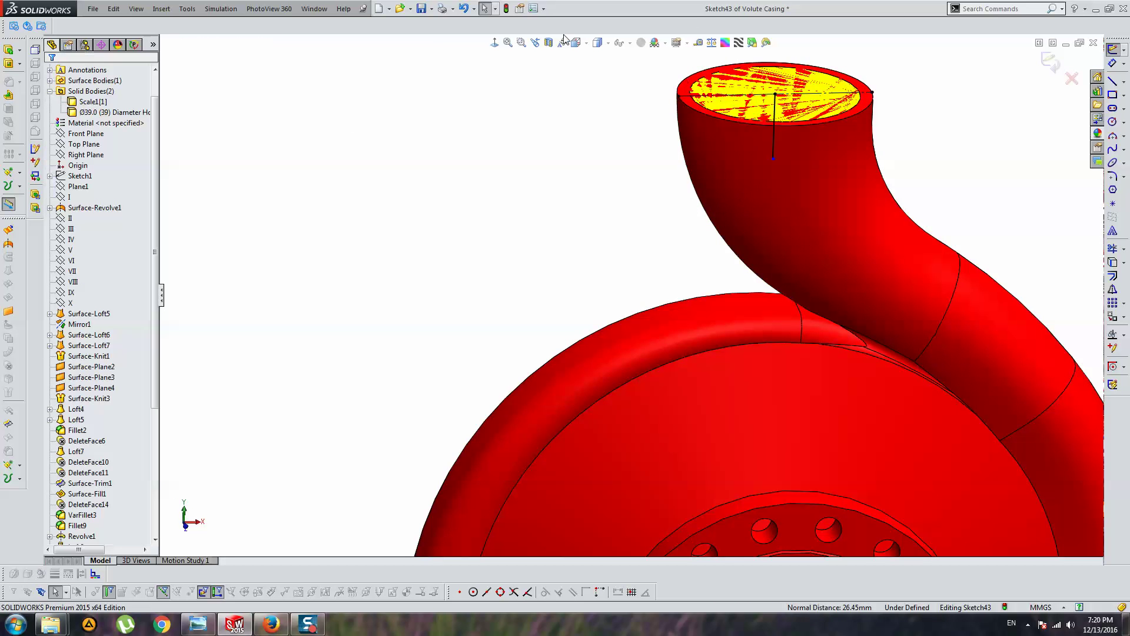
key(ctrl+1)
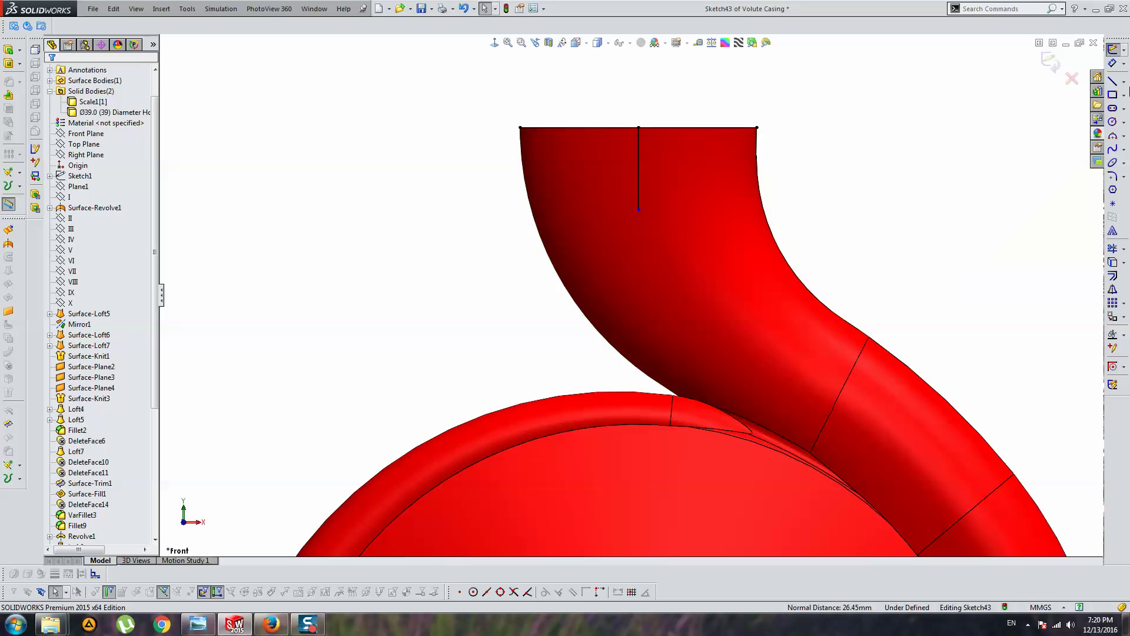
Draw the closed, chamfered stepped flange half-profile ending on the axis, then consult the JIS table.
click(1112, 80)
click(520, 127)
click(465, 127)
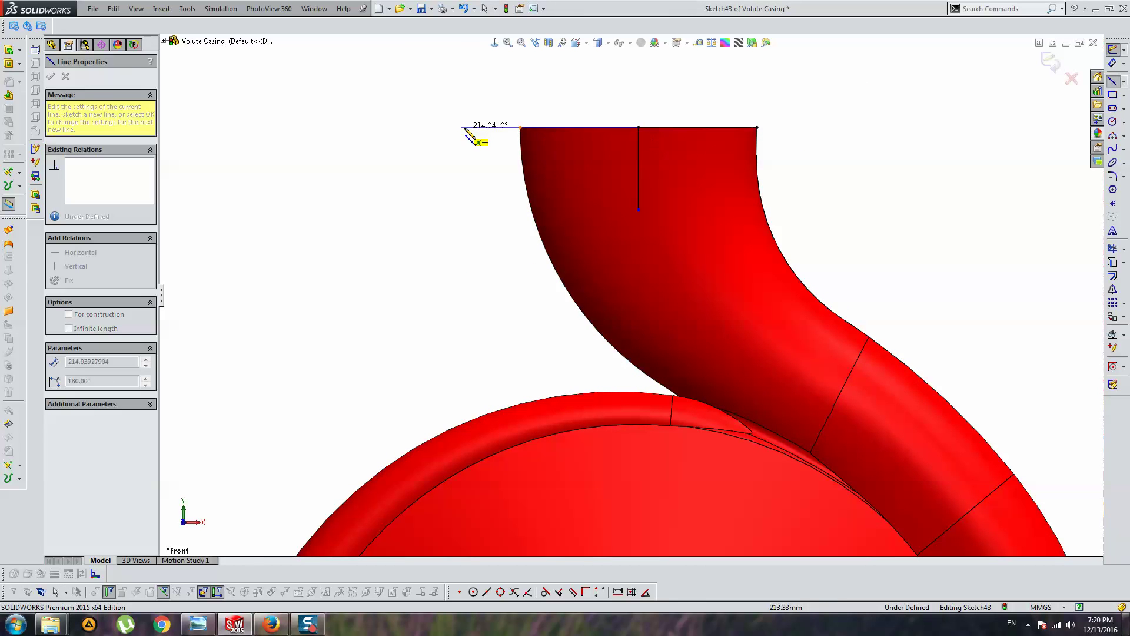
click(444, 148)
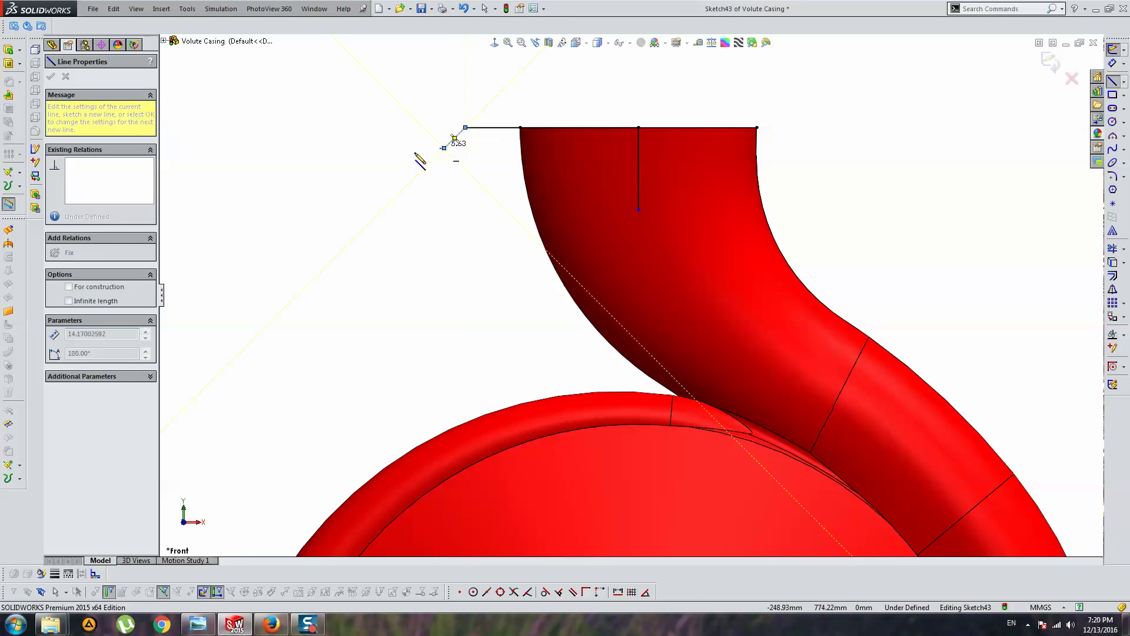
click(367, 148)
click(367, 193)
click(578, 193)
key(Escape)
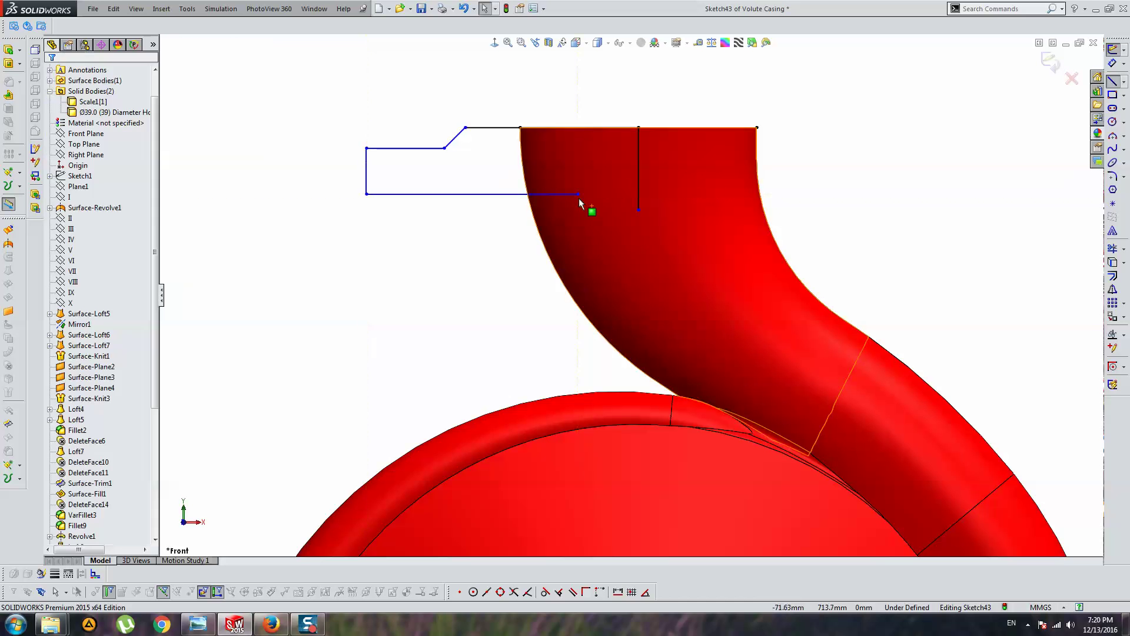
mouse_move(578, 195)
mouse_down()
mouse_move(627, 203)
mouse_move(638, 188)
mouse_up()
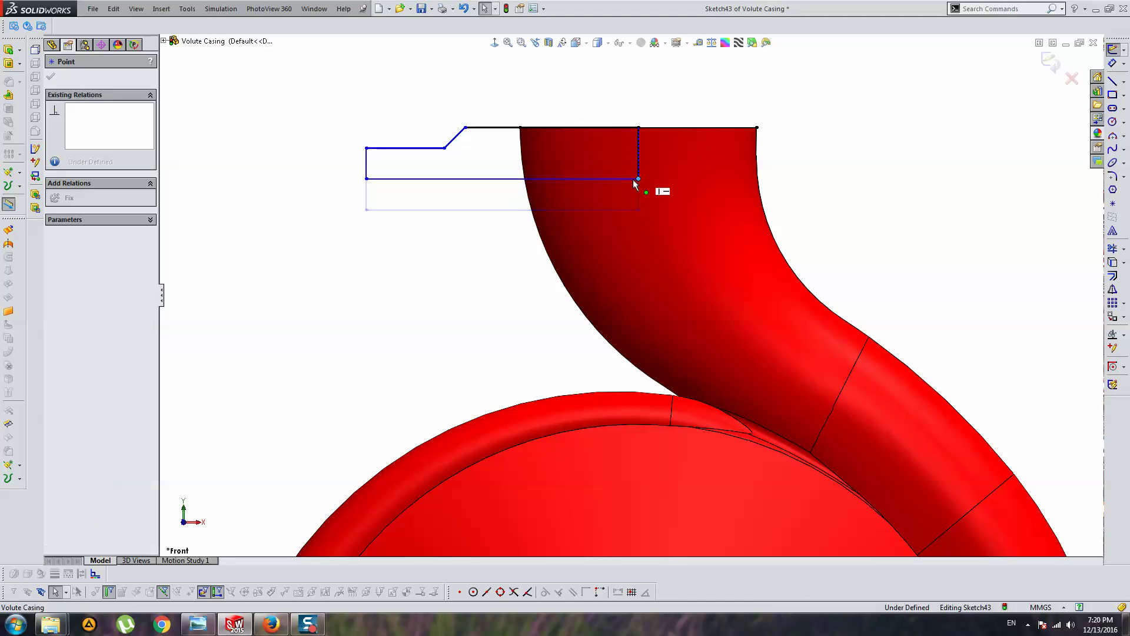
click(640, 146)
click(191, 156)
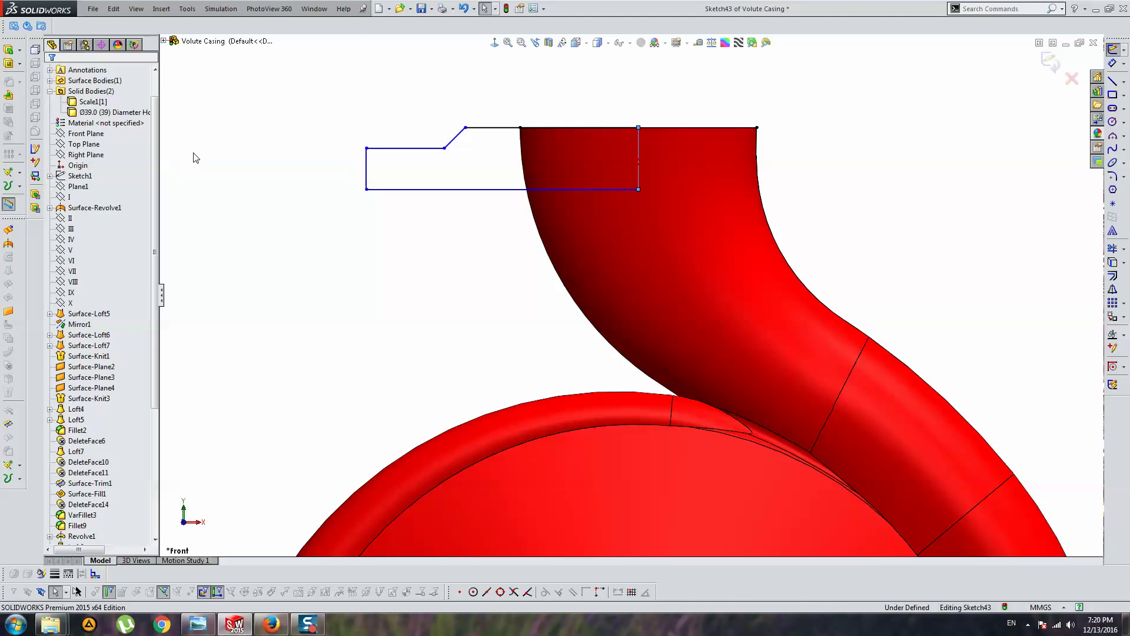
click(269, 623)
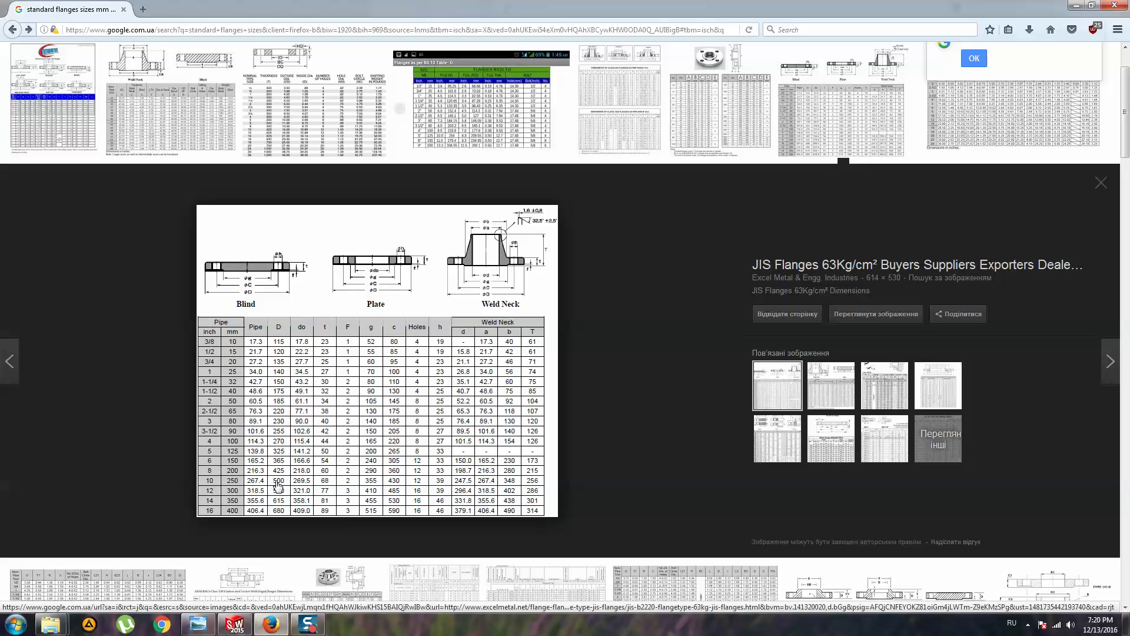
Return from the JIS flange table in Firefox to the SolidWorks flange sketch.
click(257, 619)
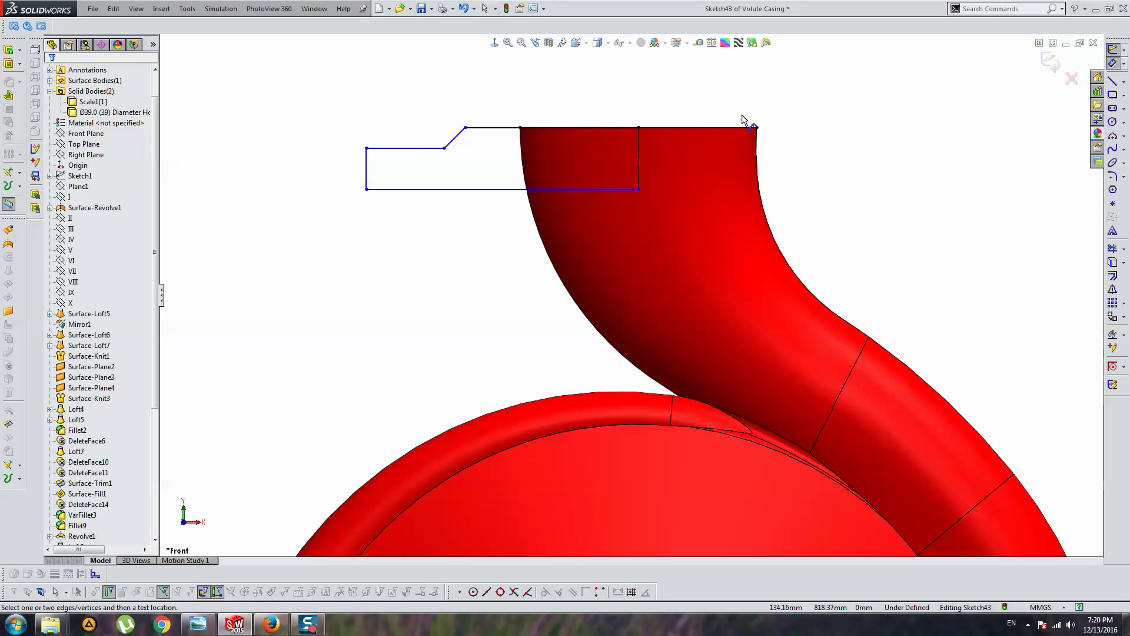
Dimension the flange's outer edge as a 500 mm diameter across the axis, then recheck the JIS table.
click(639, 144)
click(366, 168)
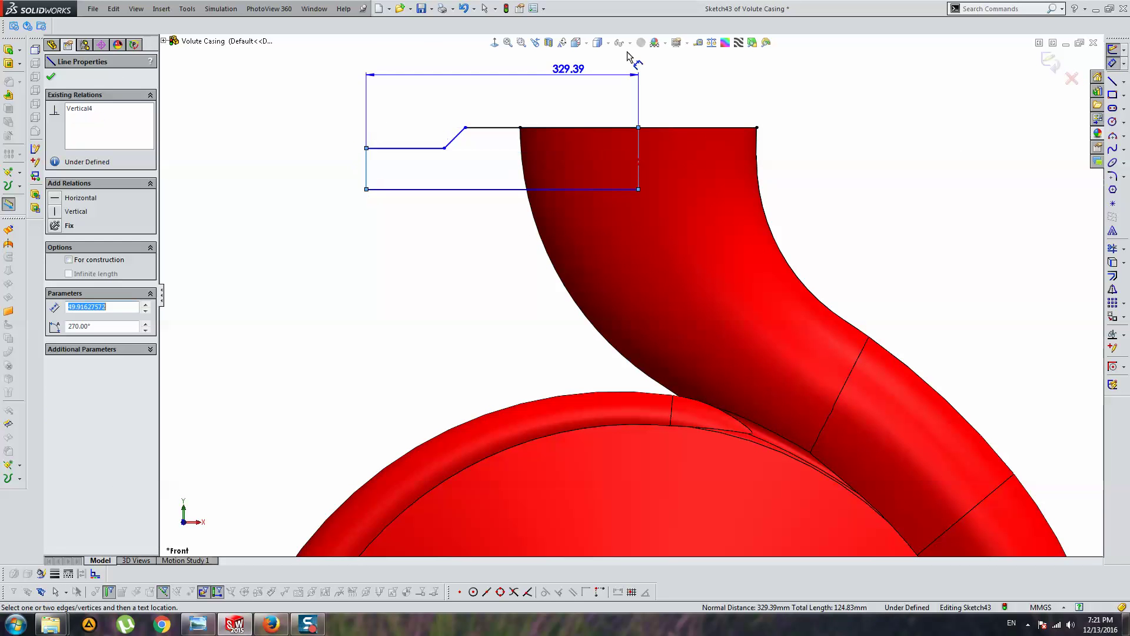
click(671, 74)
text(50)
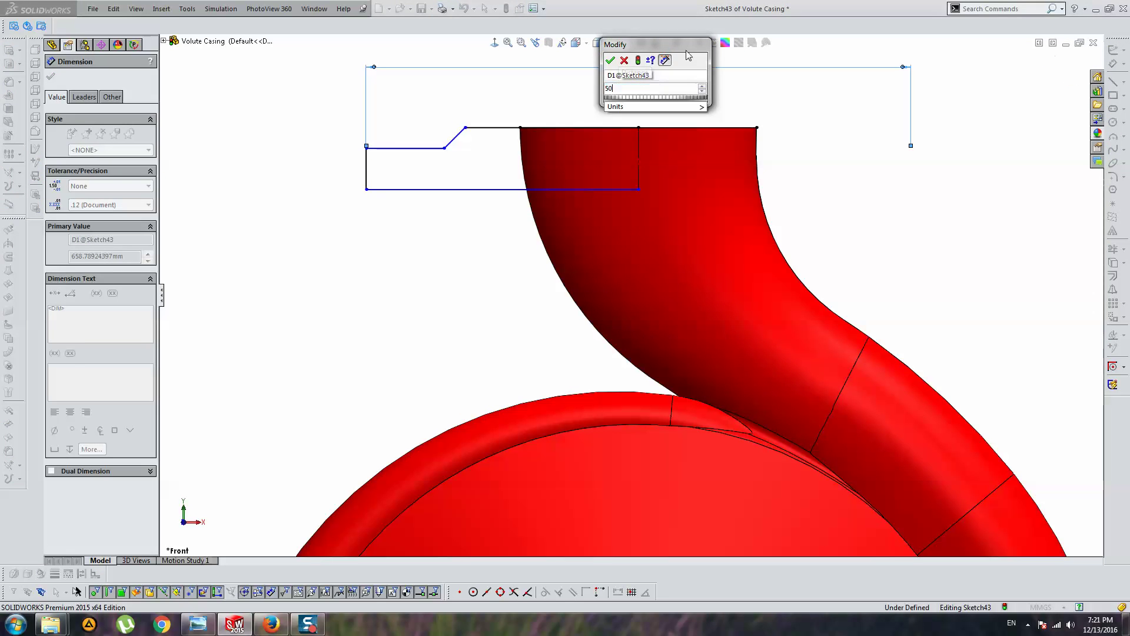
key(Return)
click(398, 299)
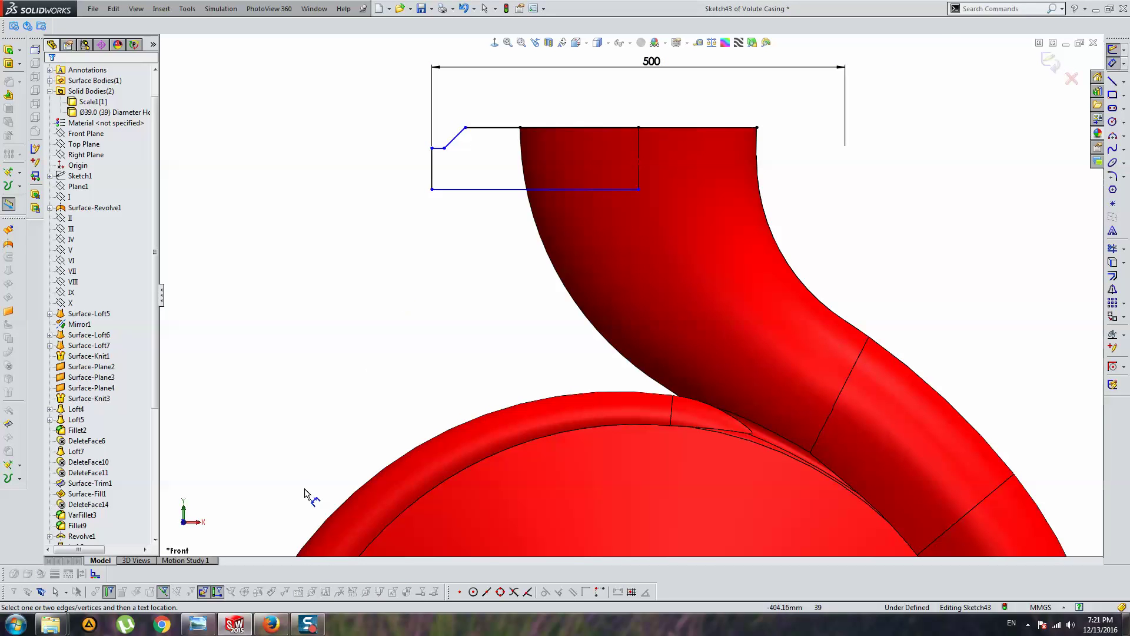
click(267, 624)
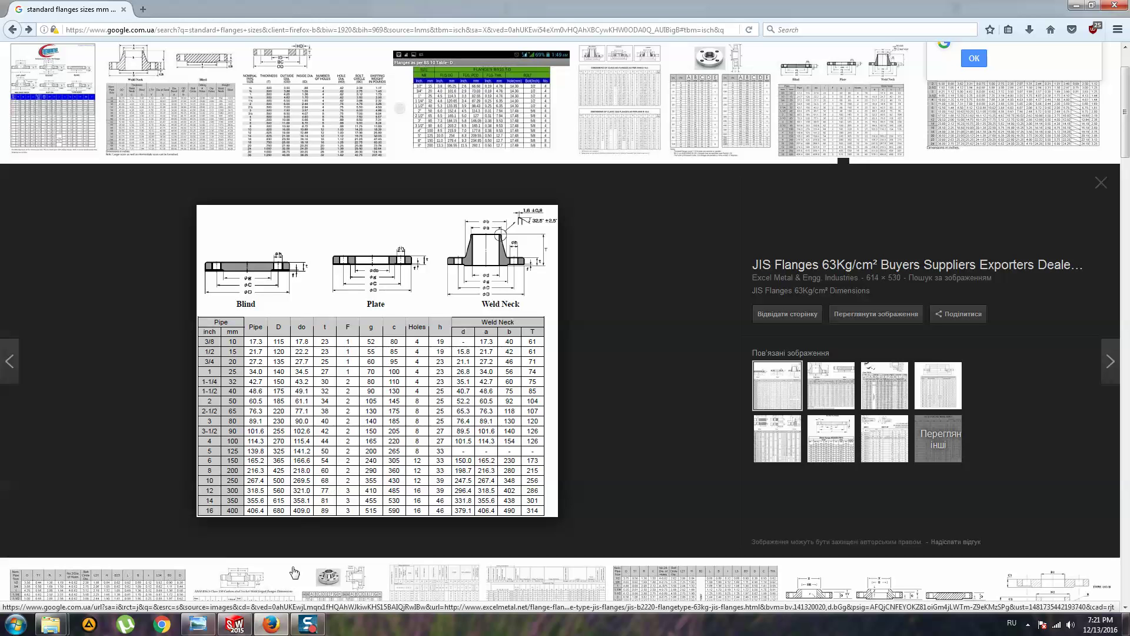
Dimension the outlet flange profile 68 tall and exit the sketch.
click(273, 623)
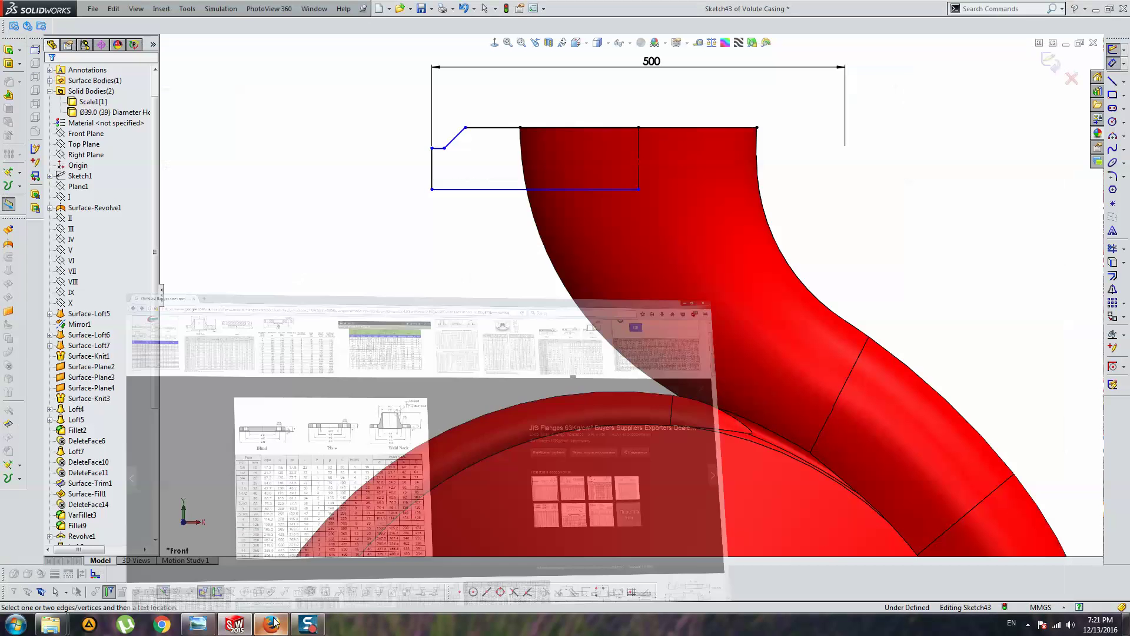
click(556, 134)
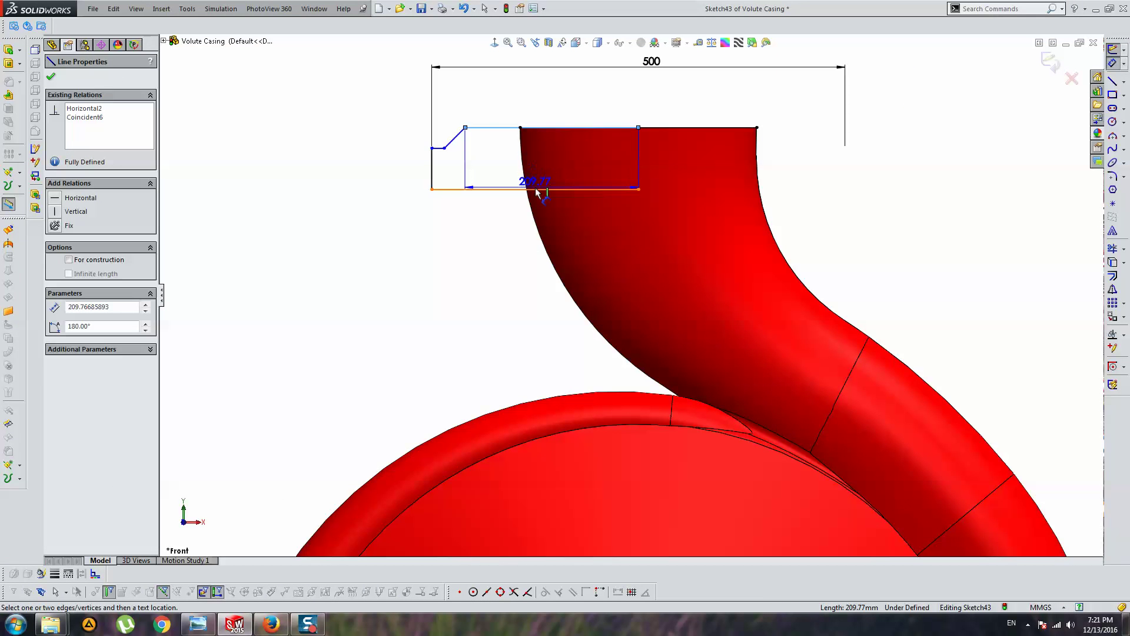
click(465, 159)
click(405, 173)
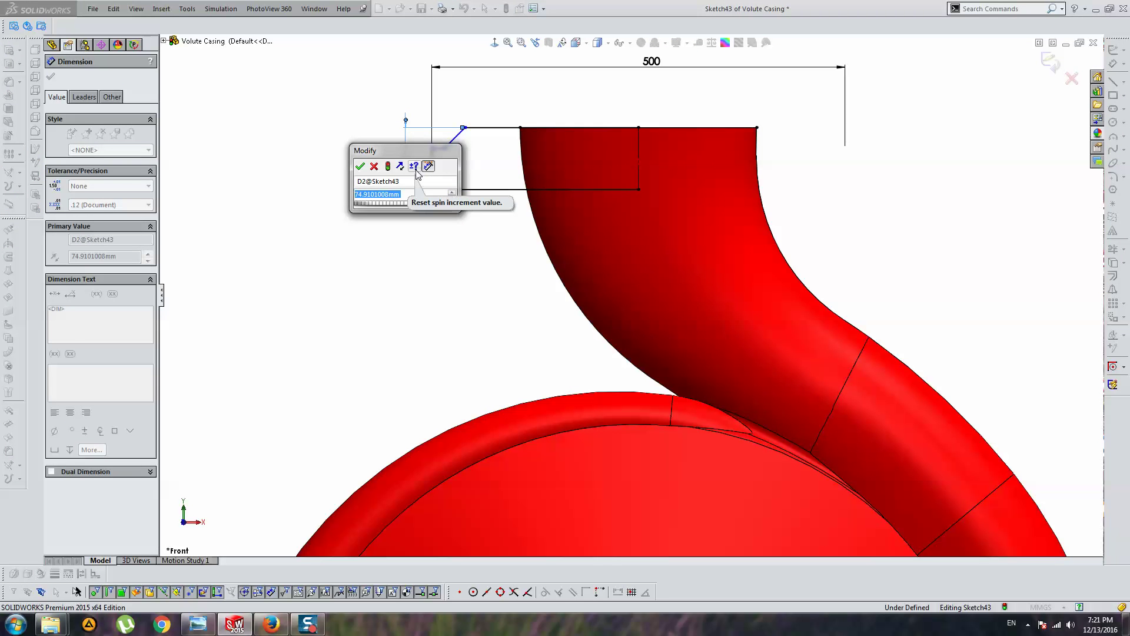
text(68)
key(Return)
click(474, 212)
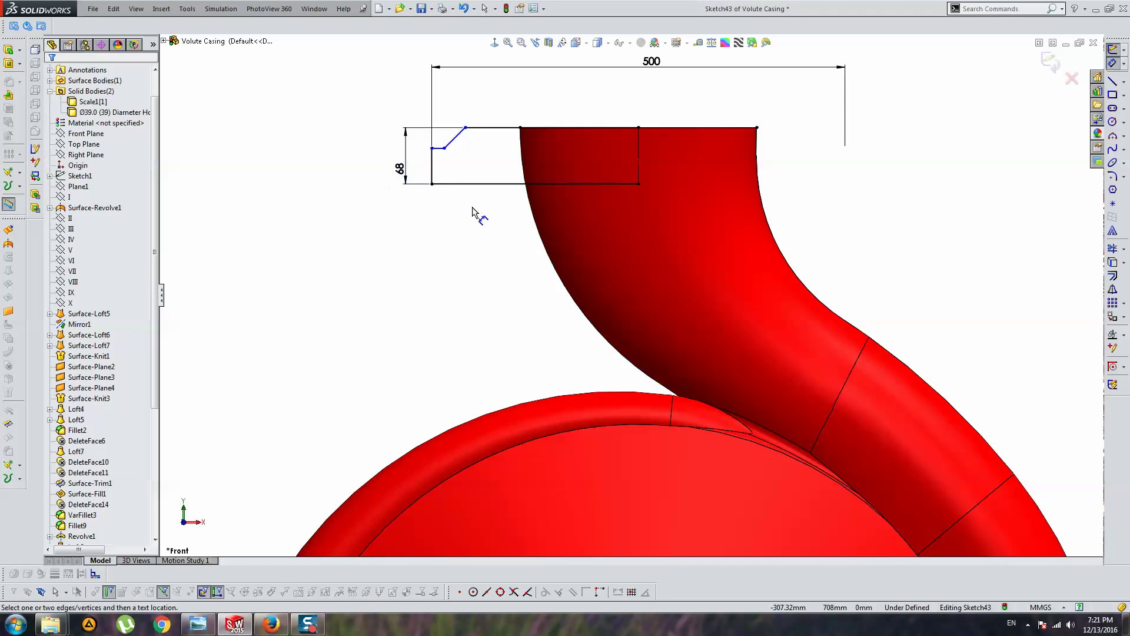
click(1048, 65)
Orbit to the suction flange, check the flange table, and open its 60 dimension for editing.
scroll(694, 261, up, 3)
scroll(678, 421, up, 2)
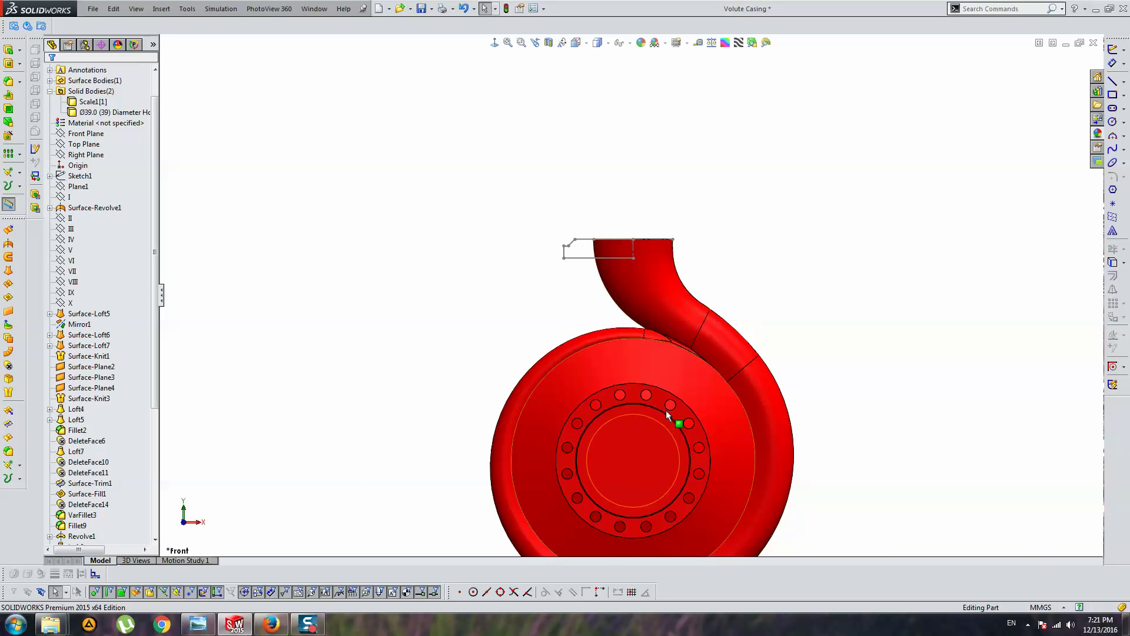
mouse_move(678, 421)
middle_down()
mouse_move(613, 400)
mouse_move(747, 341)
middle_up()
click(746, 341)
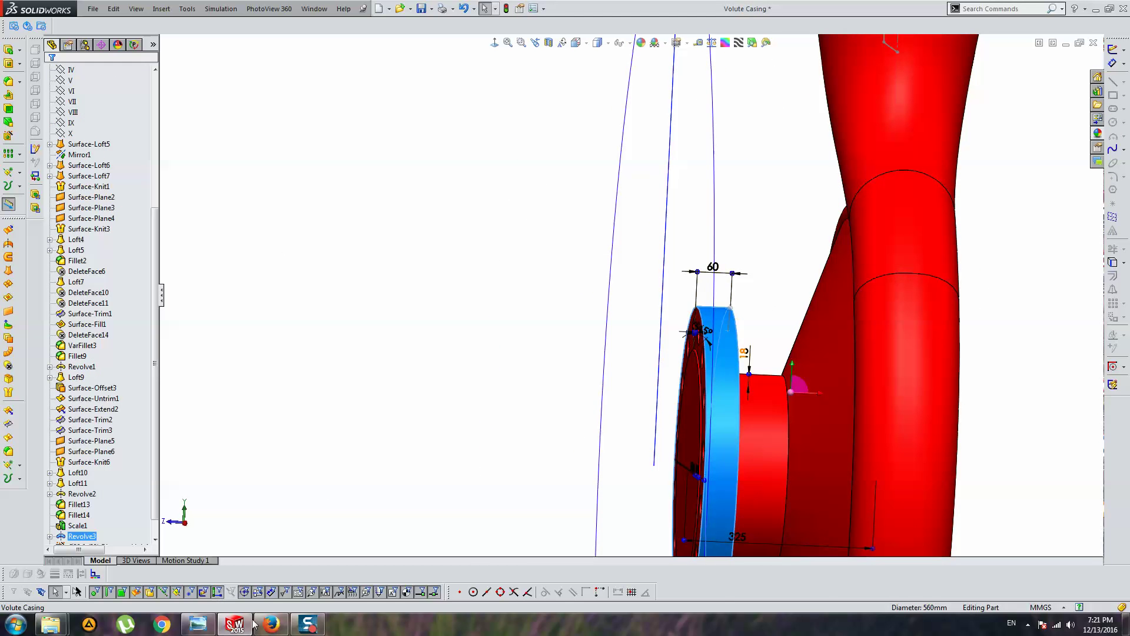
mouse_move(270, 624)
click(319, 559)
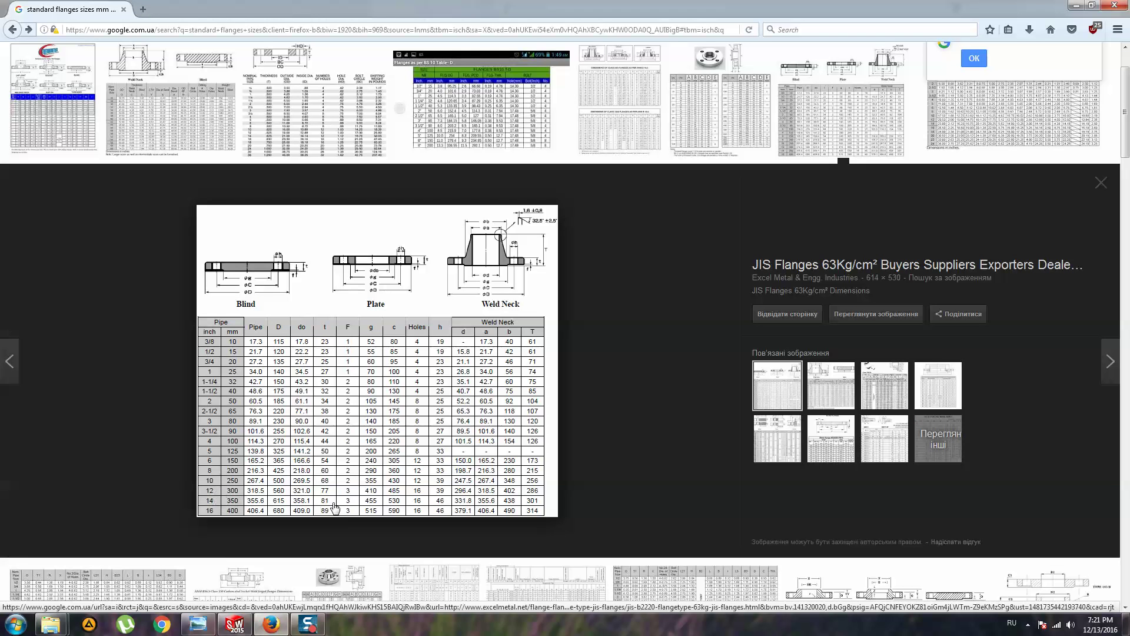
click(271, 629)
double_click(713, 268)
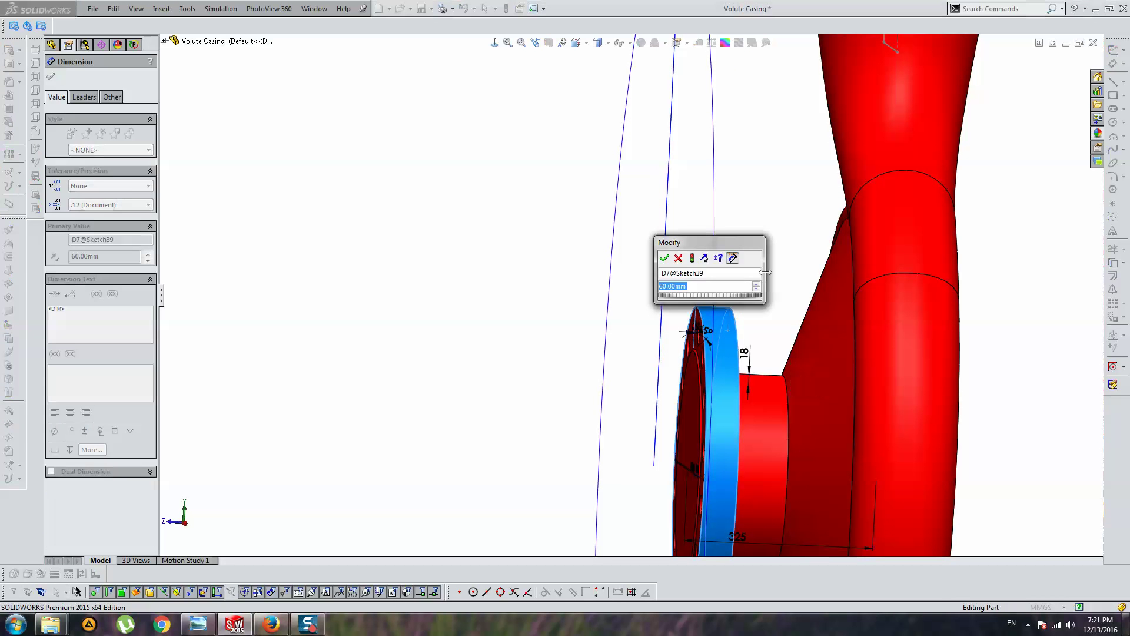
Change the suction flange's 60 dimension to 77, rebuild, and orbit the casing to a side view.
text(77)
key(Return)
click(766, 274)
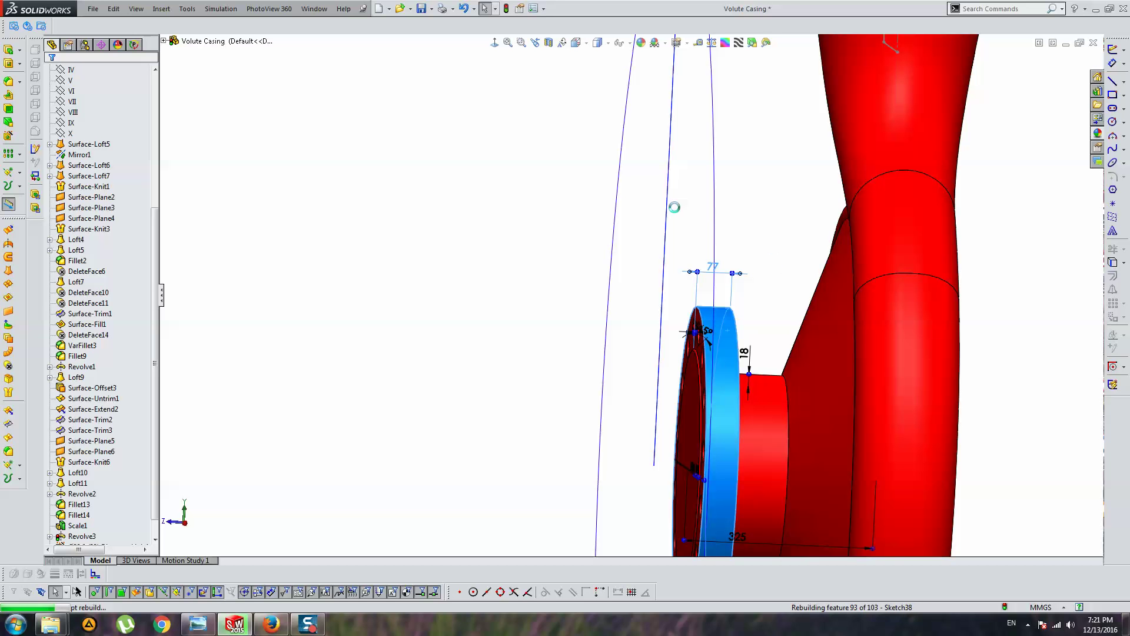
scroll(695, 230, up, 5)
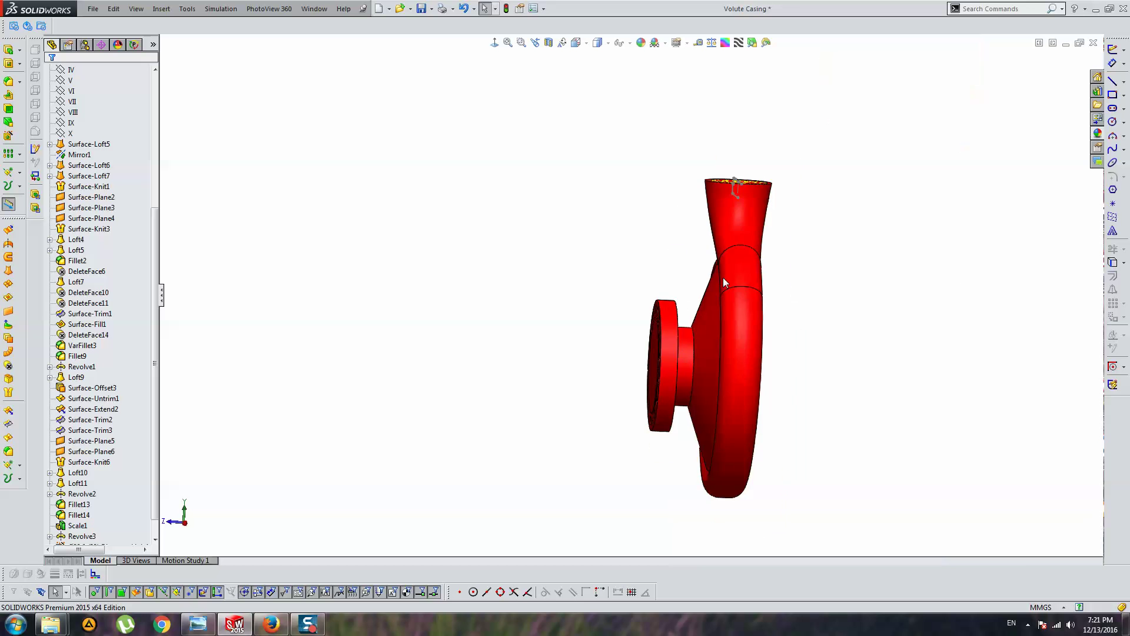
mouse_move(718, 248)
middle_down()
mouse_move(719, 207)
mouse_move(916, 249)
mouse_move(890, 263)
mouse_move(600, 241)
mouse_move(446, 325)
middle_up()
scroll(790, 259, down, 3)
scroll(631, 253, down, 2)
Reopen Sketch43 face-on with its 500 and 68 dimensions, after rechecking the JIS flange table.
click(446, 325)
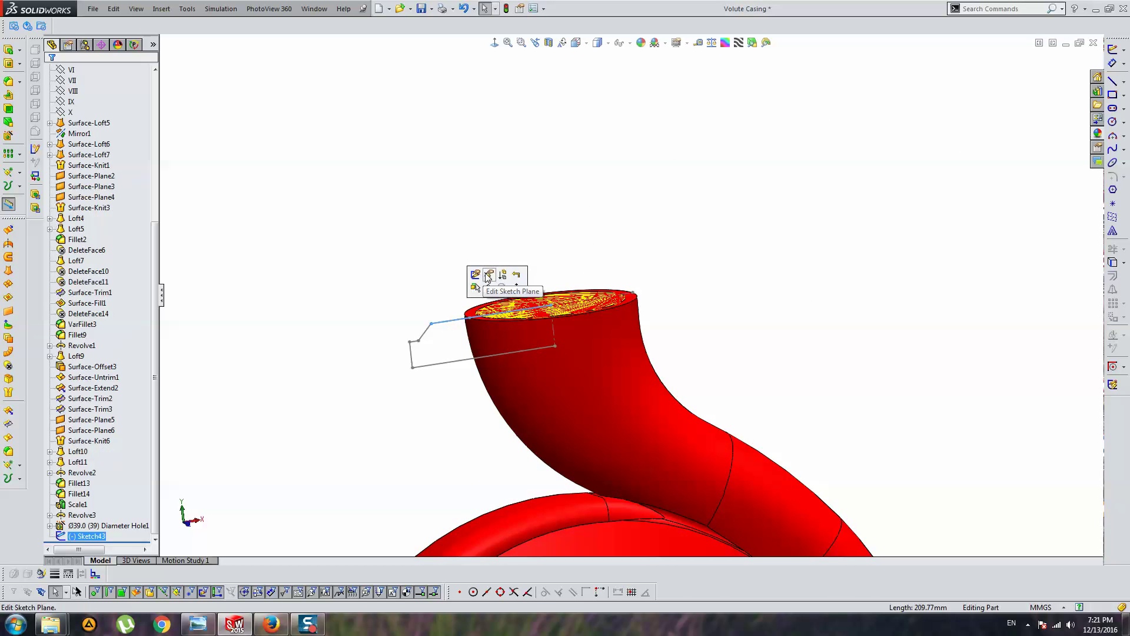
click(492, 266)
click(494, 42)
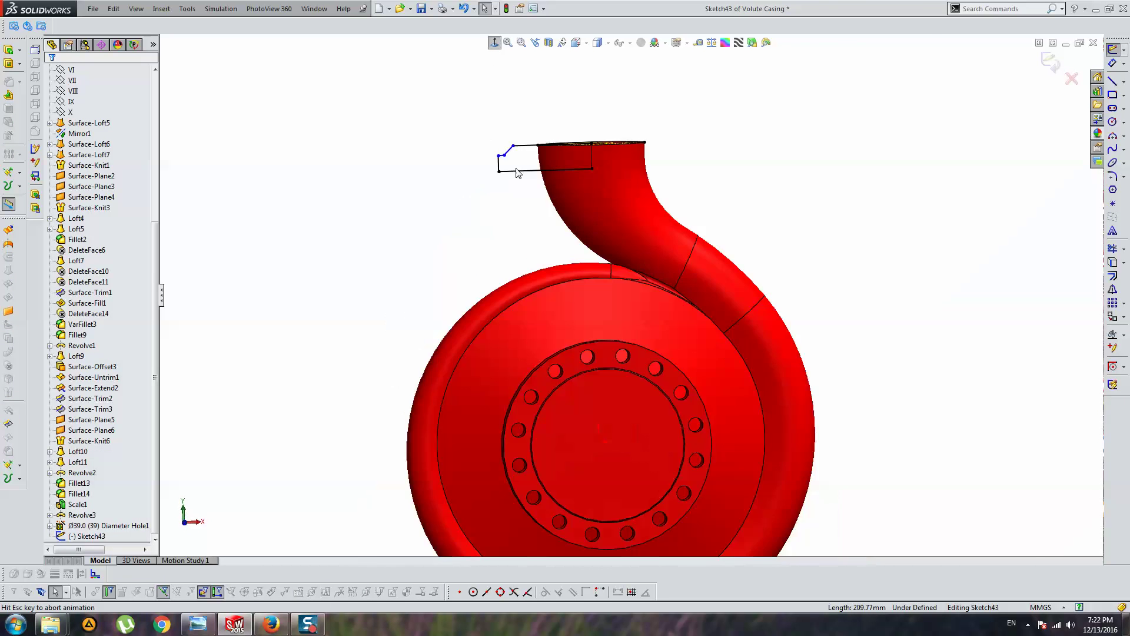
scroll(634, 114, up, 5)
click(270, 624)
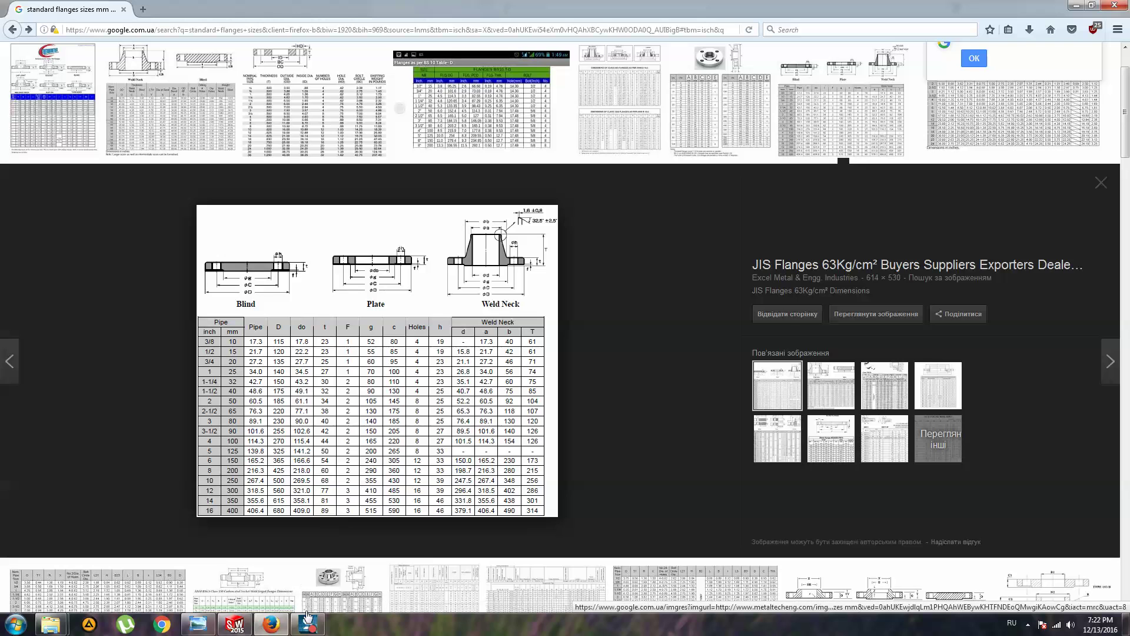
click(256, 627)
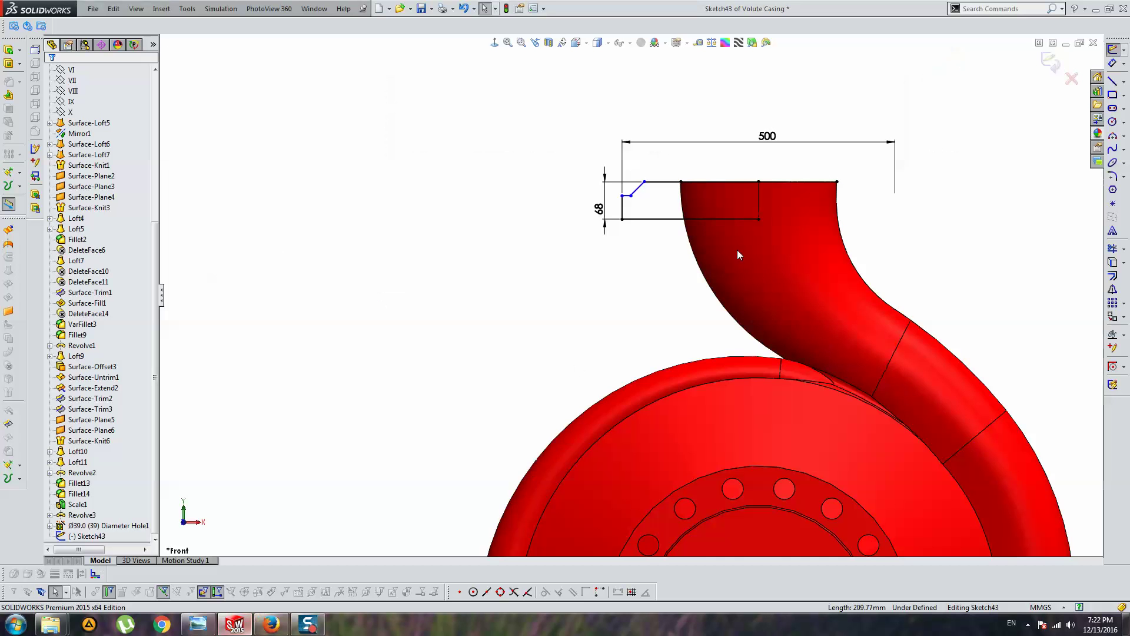
Add the 355 horizontal distance from the chamfer's upper end to the vertical line.
click(1112, 63)
scroll(619, 162, down, 3)
click(663, 197)
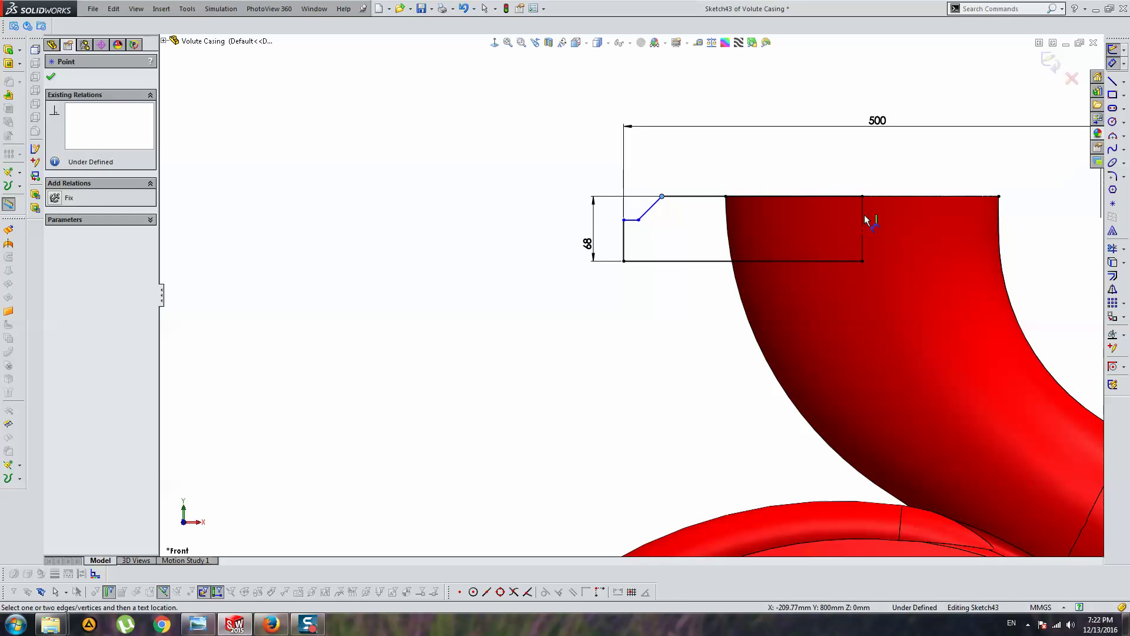
click(864, 220)
click(968, 152)
key(Return)
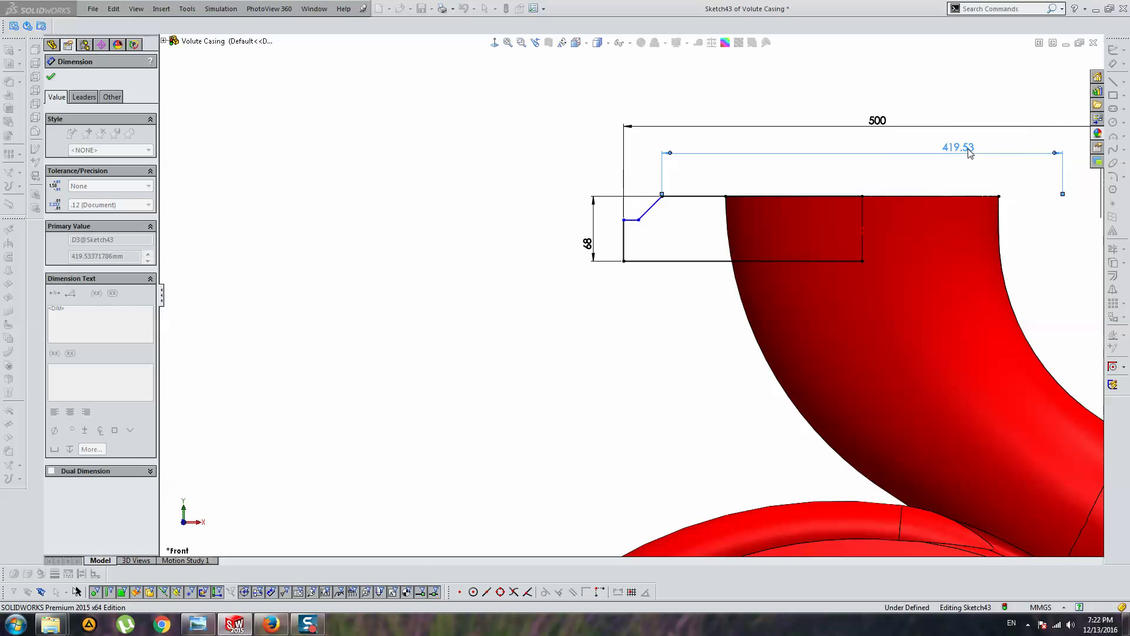
Move the 68 dimension left and dimension the short line as a 2 mm step.
scroll(603, 263, down, 3)
drag(604, 263, 521, 257)
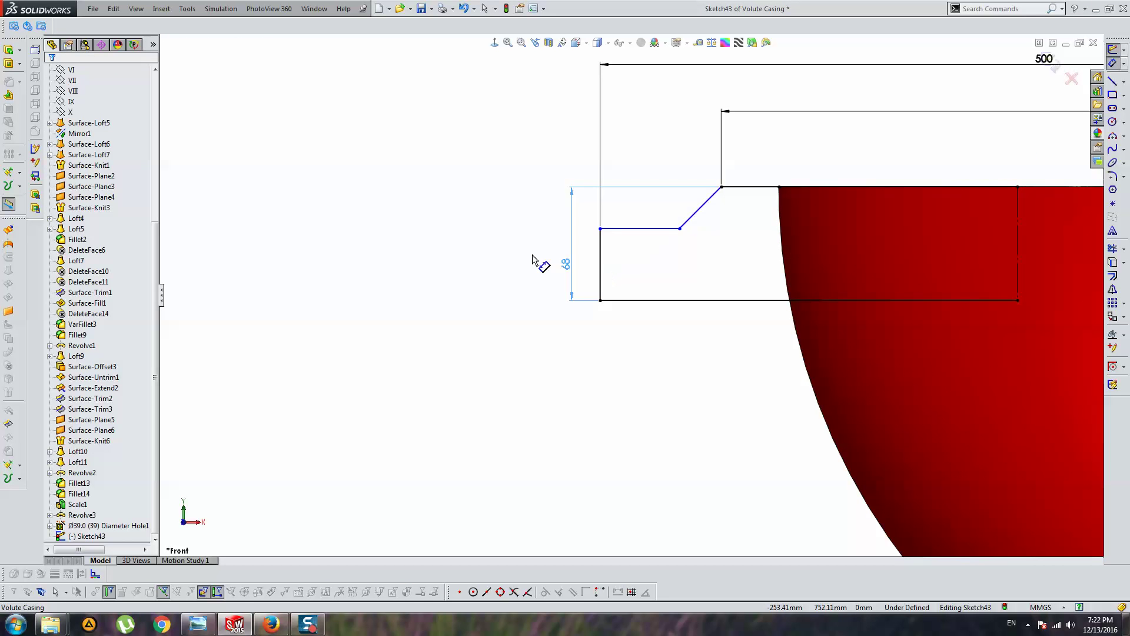
click(693, 212)
click(551, 189)
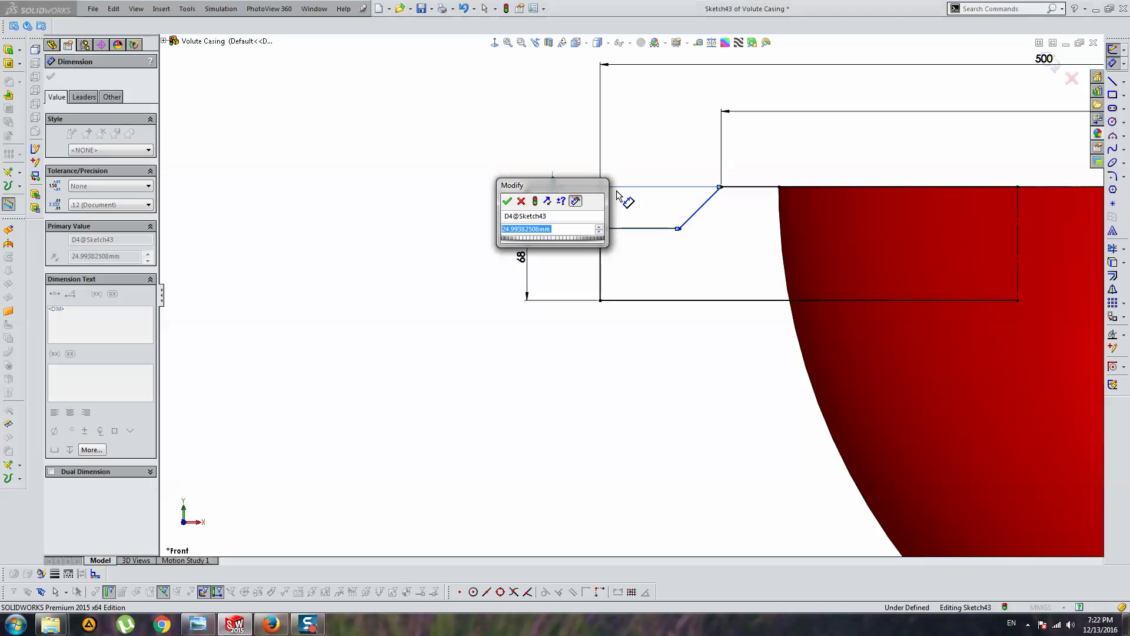
text(2)
key(Return)
key(Escape)
Slide the chamfer line's end point to the right.
scroll(706, 163, down, 3)
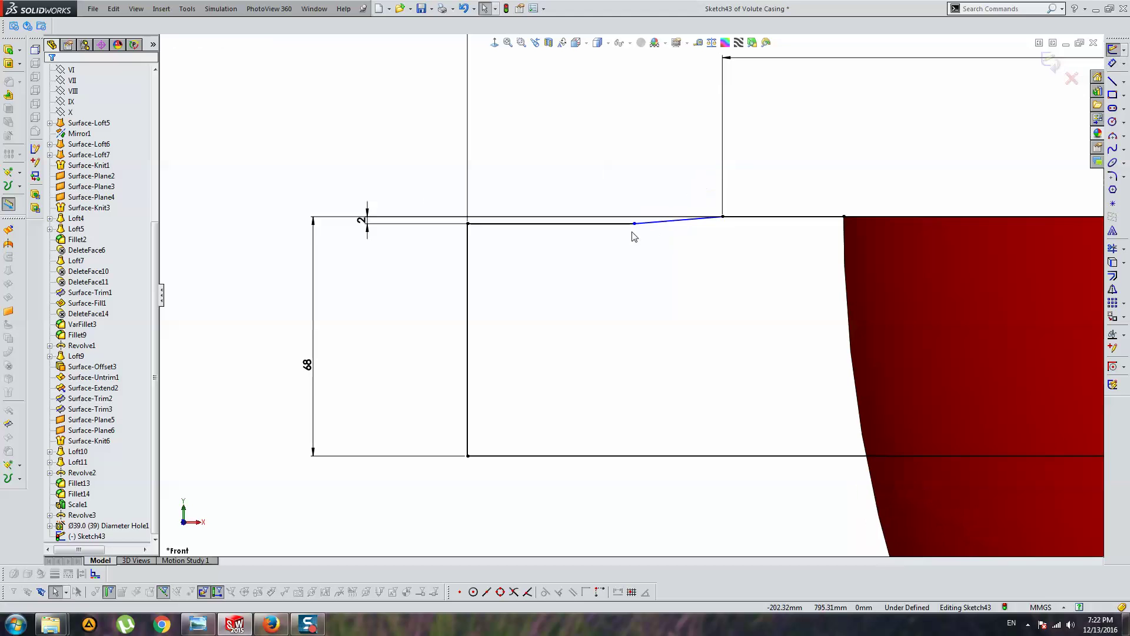
drag(635, 224, 708, 252)
key(Escape)
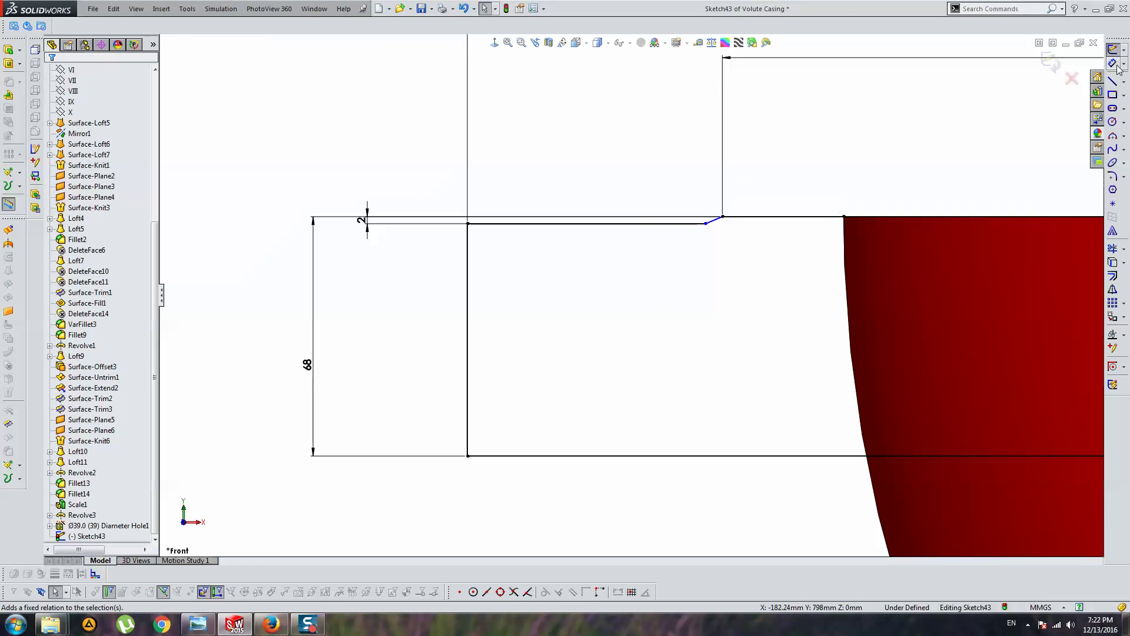
scroll(712, 259, down, 3)
Dimension the chamfer at 45° to the horizontal line, fully defining the sketch.
key(d)
click(730, 252)
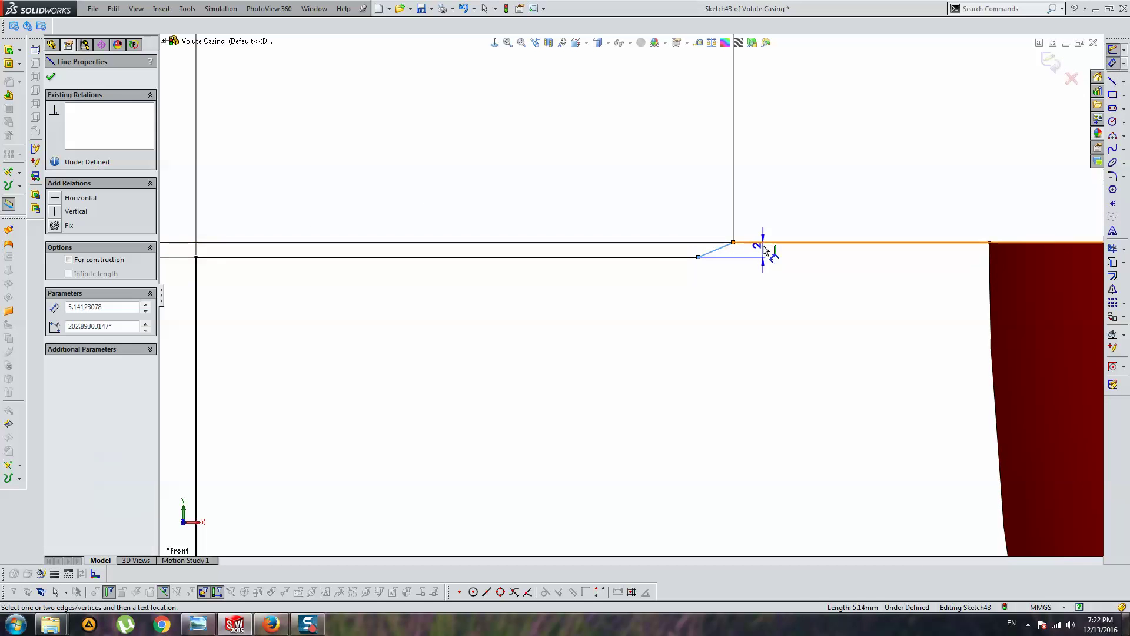
click(763, 243)
click(577, 265)
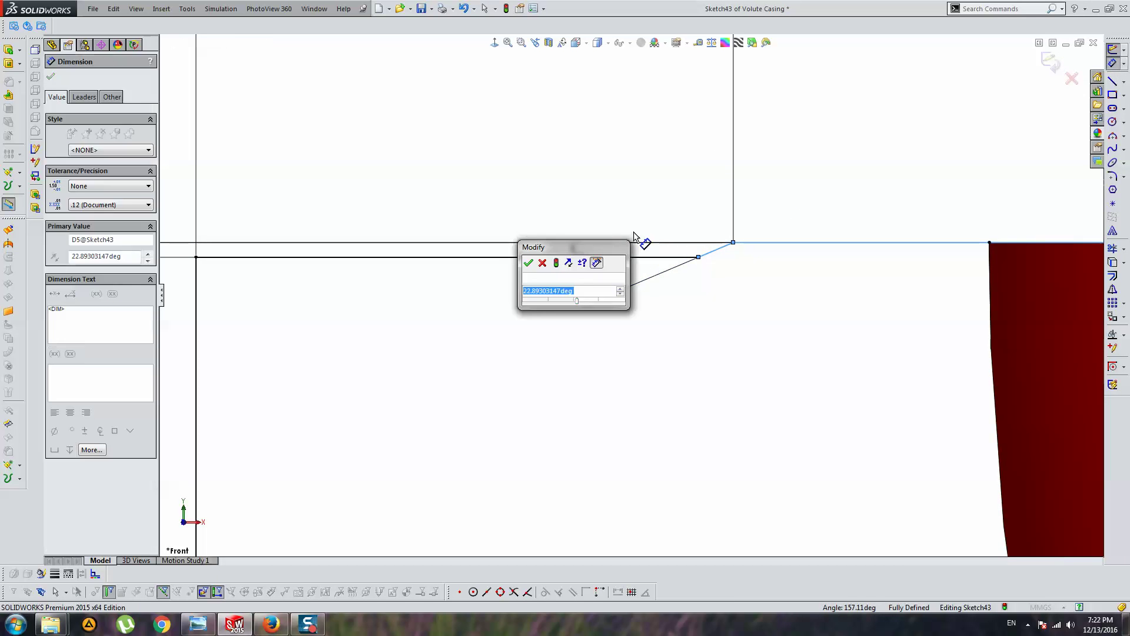
text(45)
key(Return)
key(Escape)
scroll(641, 247, up, 4)
scroll(639, 254, up, 3)
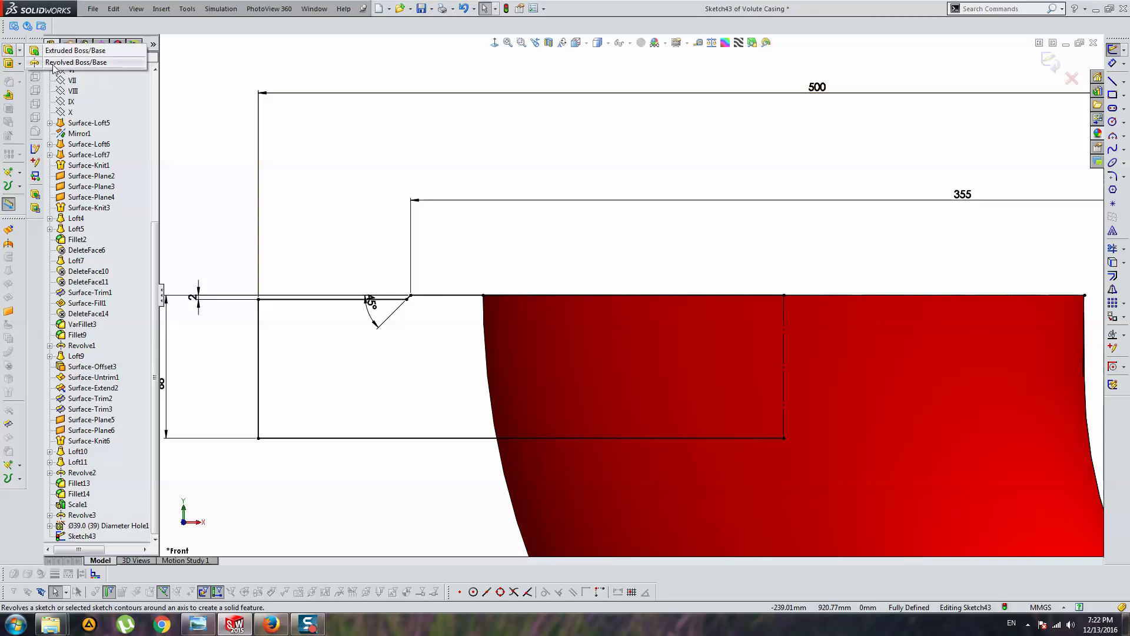
Revolve Sketch43 about the vertical line Line9, merging only with the casing body.
click(8, 63)
click(593, 320)
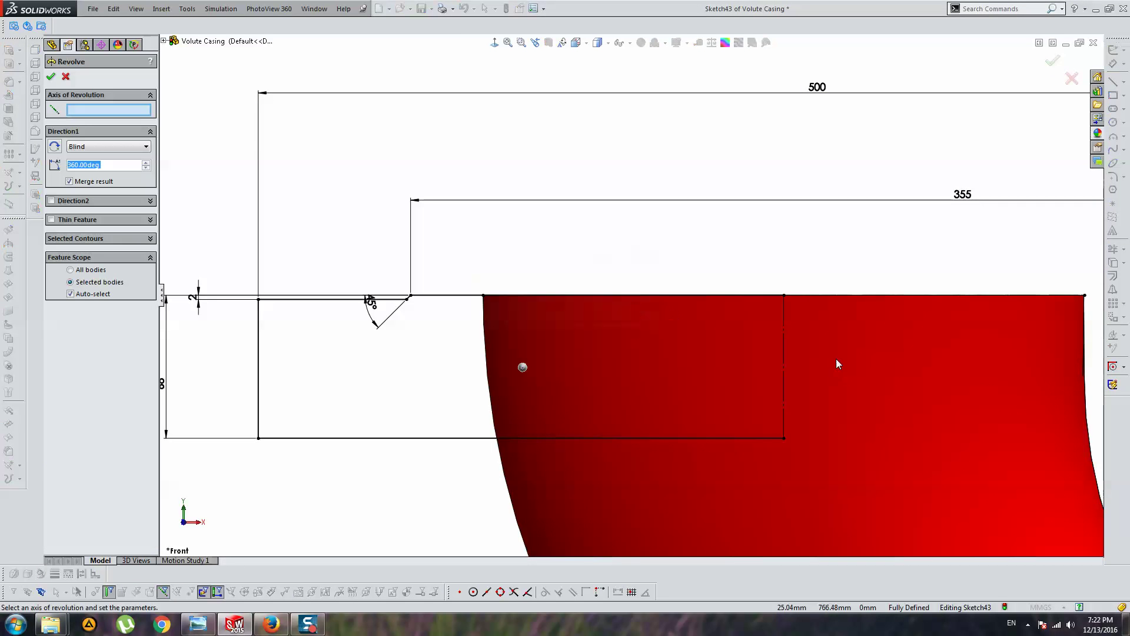
click(785, 332)
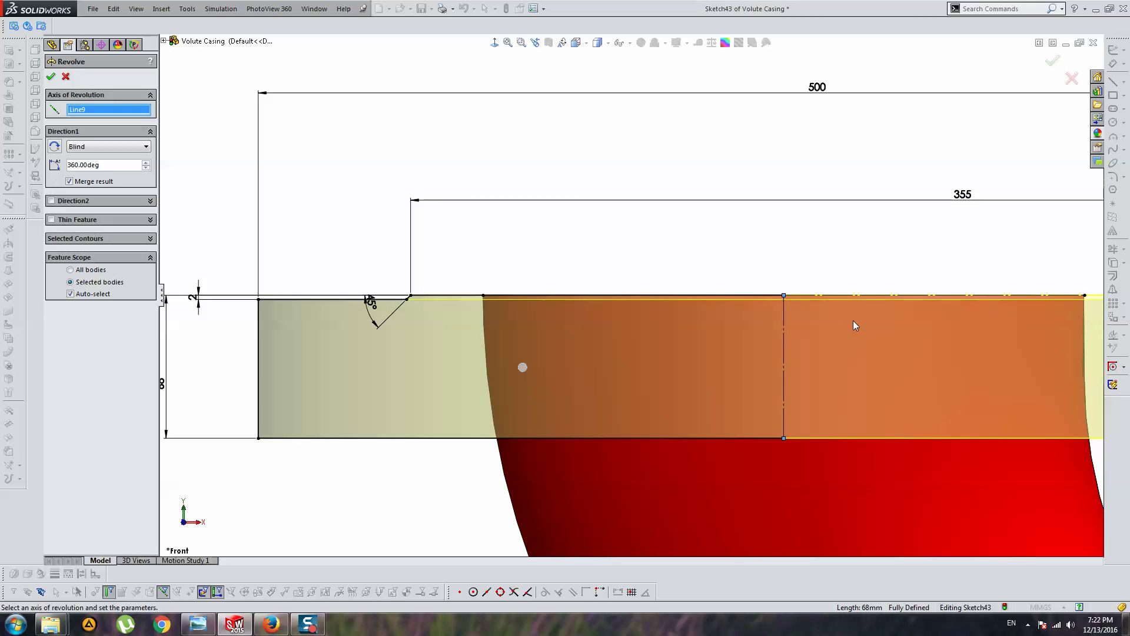
click(71, 294)
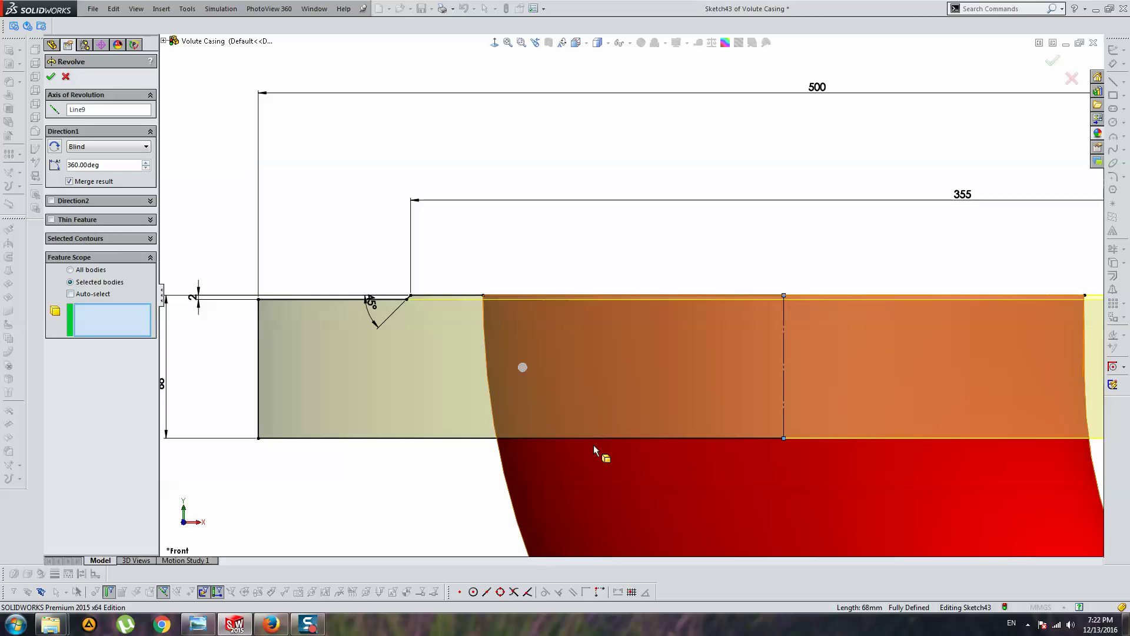
click(594, 450)
scroll(655, 407, up, 5)
scroll(678, 365, up, 3)
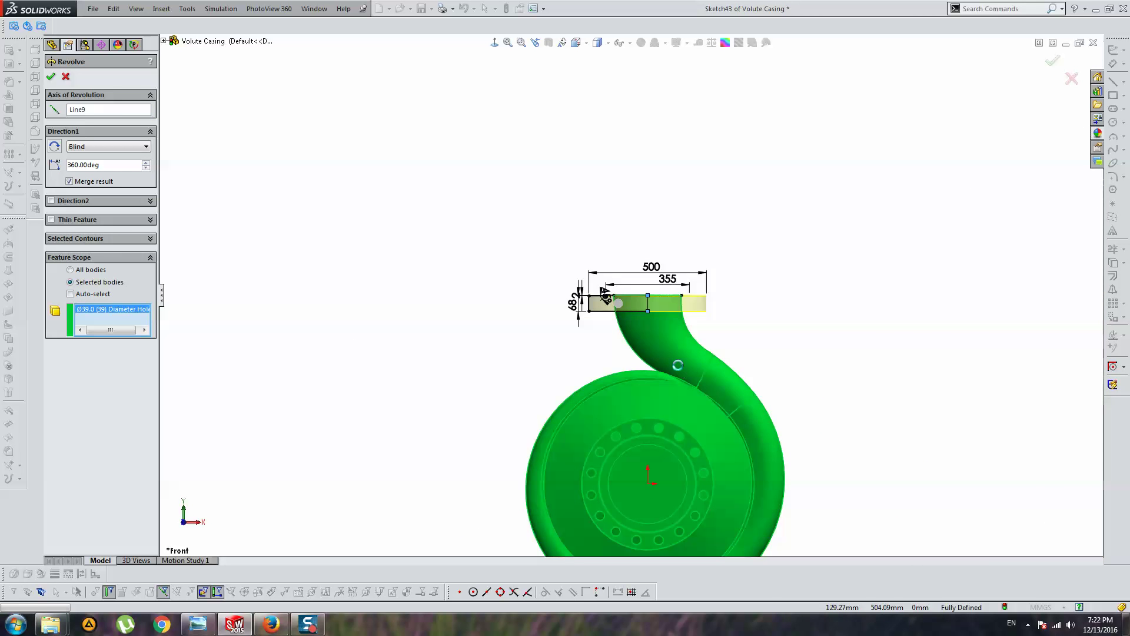
key(Return)
Orbit the casing to inspect the new outlet flange from an angled side view.
mouse_move(566, 296)
middle_down()
mouse_move(595, 282)
mouse_move(539, 283)
mouse_move(588, 335)
mouse_move(754, 358)
mouse_move(709, 205)
mouse_move(702, 272)
mouse_move(734, 253)
middle_up()
mouse_move(729, 365)
middle_down()
mouse_move(983, 397)
mouse_move(865, 371)
mouse_move(789, 368)
mouse_move(717, 390)
mouse_move(592, 373)
mouse_move(740, 359)
mouse_move(742, 348)
mouse_move(665, 265)
mouse_move(548, 316)
mouse_move(605, 310)
mouse_move(567, 302)
mouse_move(619, 277)
middle_up()
scroll(707, 318, down, 5)
scroll(620, 278, up, 3)
middle_drag(723, 358, 625, 336)
scroll(636, 335, down, 3)
scroll(600, 321, down, 2)
View Revolve4's dimensions face-on from above, then bring up the JIS flange table.
middle_drag(575, 304, 535, 285)
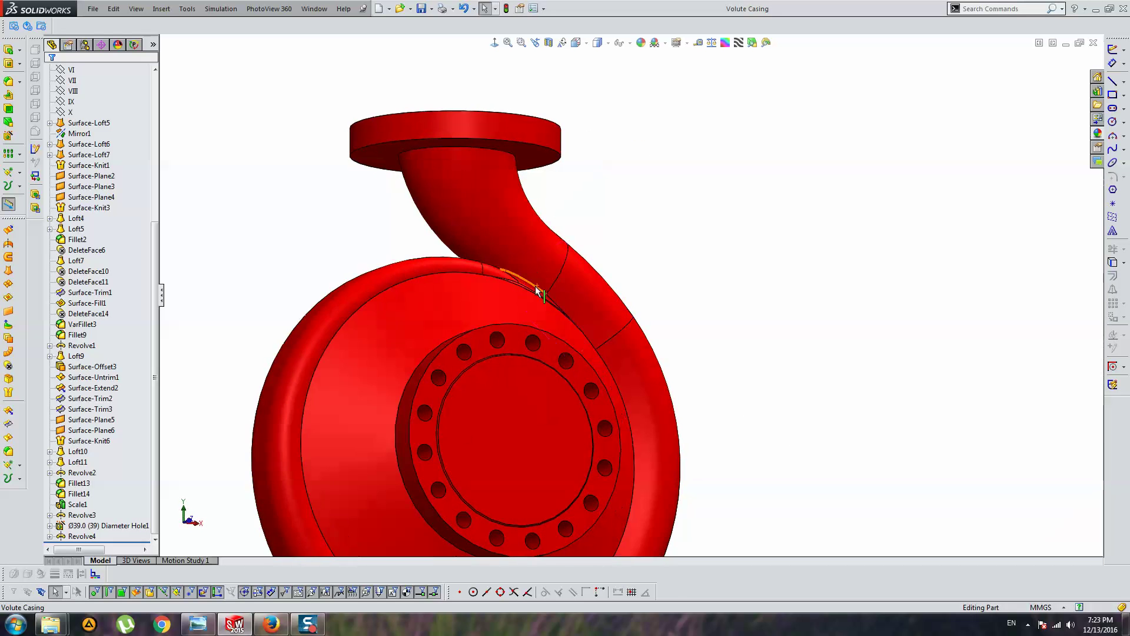
scroll(535, 285, up, 3)
scroll(544, 244, down, 5)
mouse_move(512, 218)
middle_down()
mouse_move(538, 194)
mouse_move(467, 175)
middle_up()
double_click(467, 176)
click(498, 44)
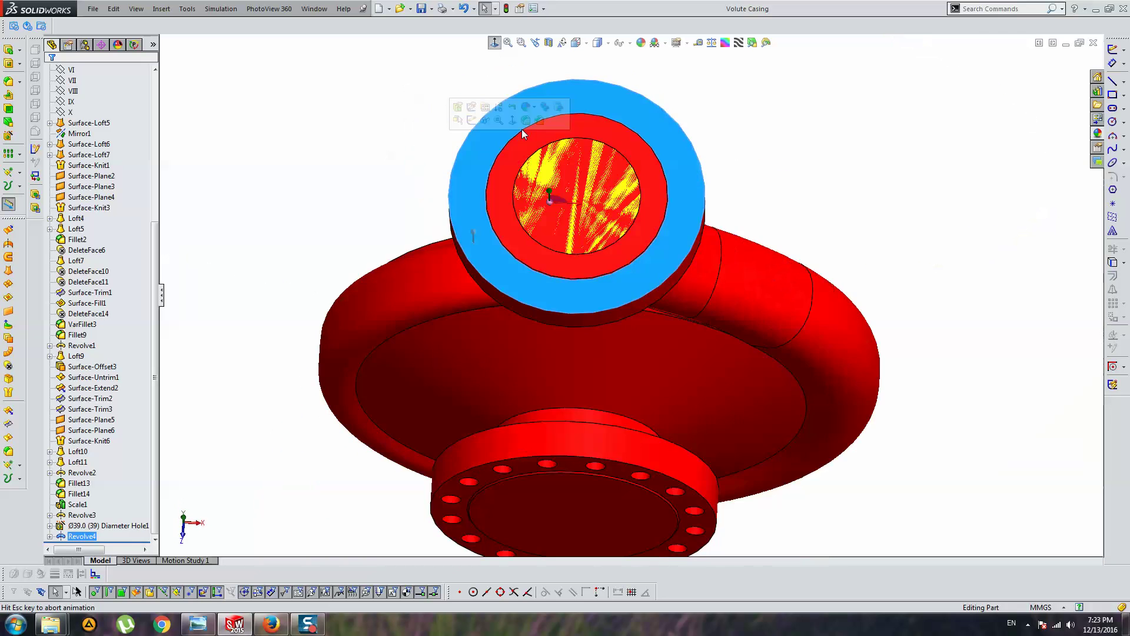
click(271, 625)
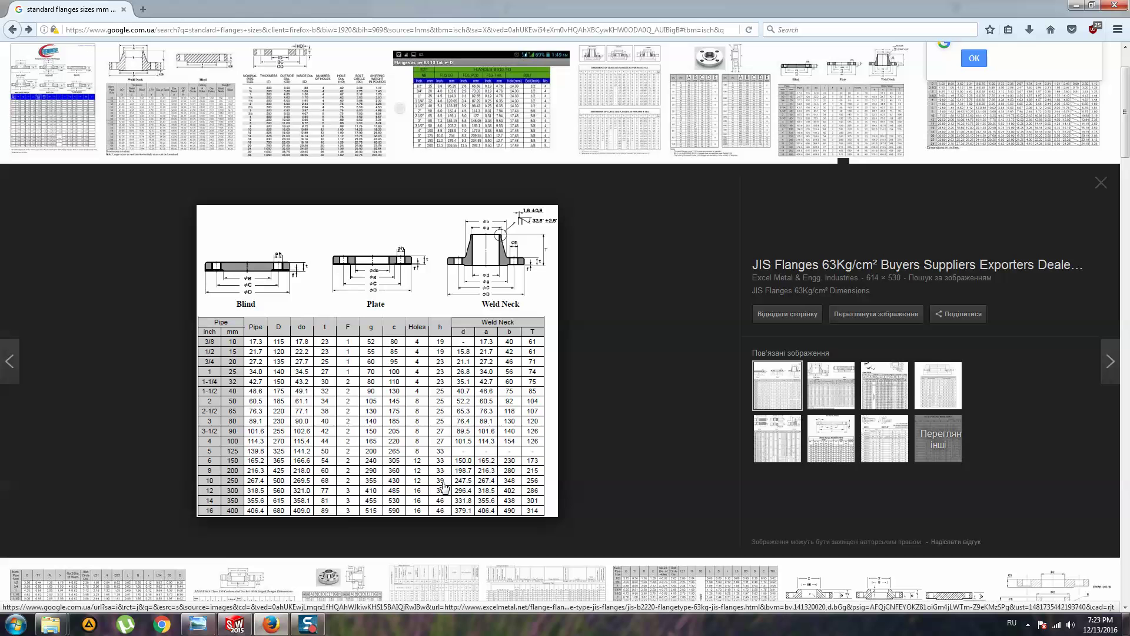
Compare the JIS flange table with the casing, then return to SolidWorks.
click(1083, 9)
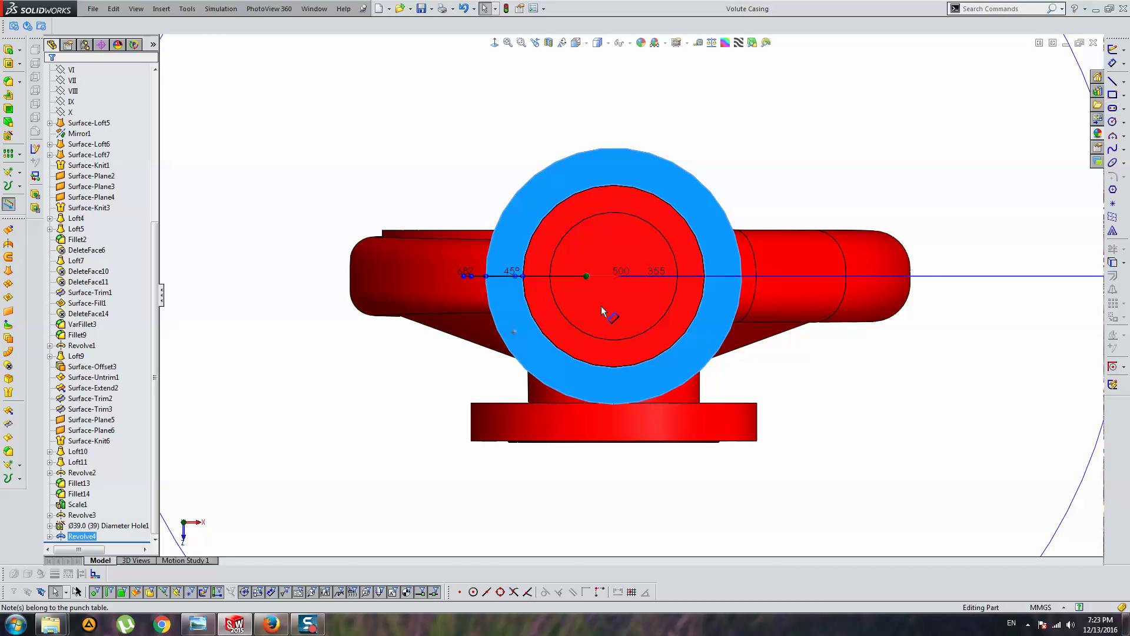
click(270, 624)
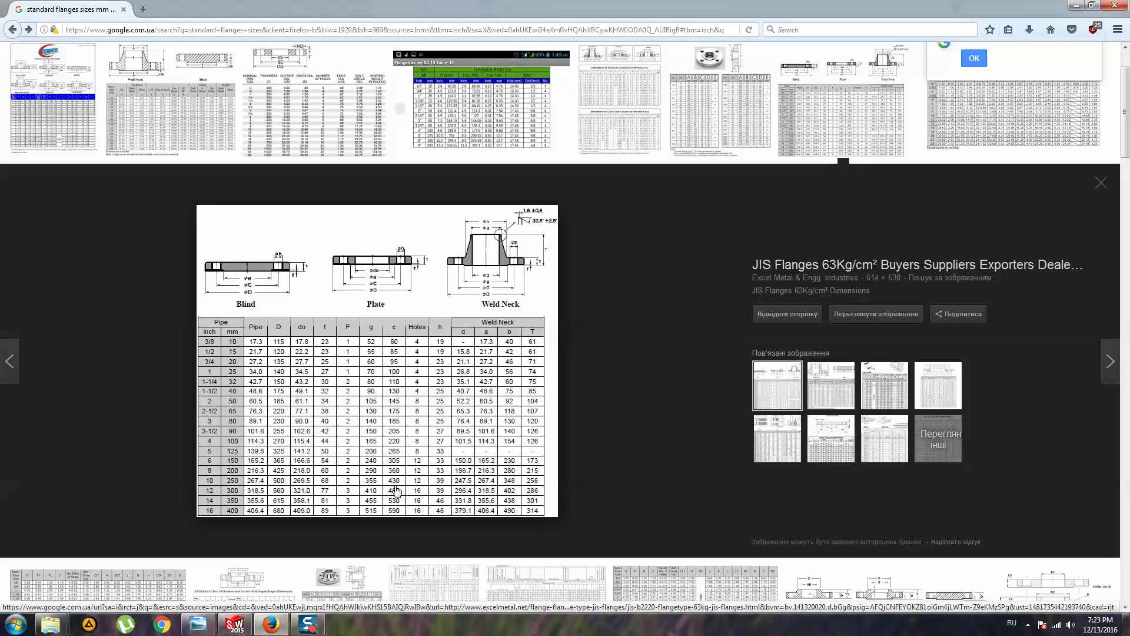
click(234, 624)
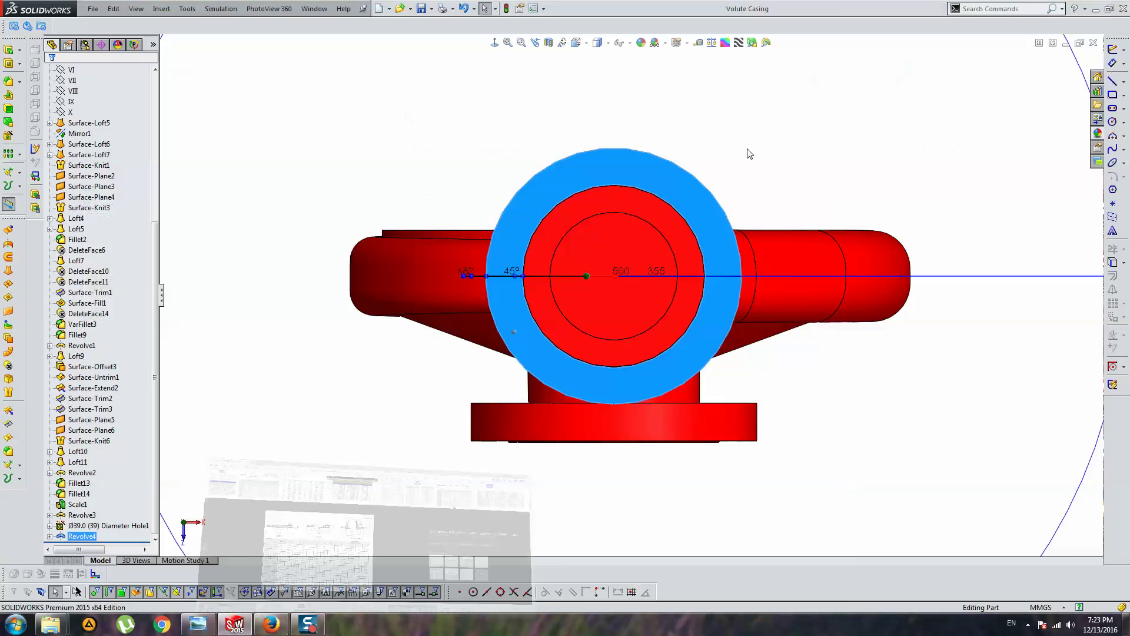
Start a Hole Wizard hole and place a hole point on the outlet flange face.
click(8, 135)
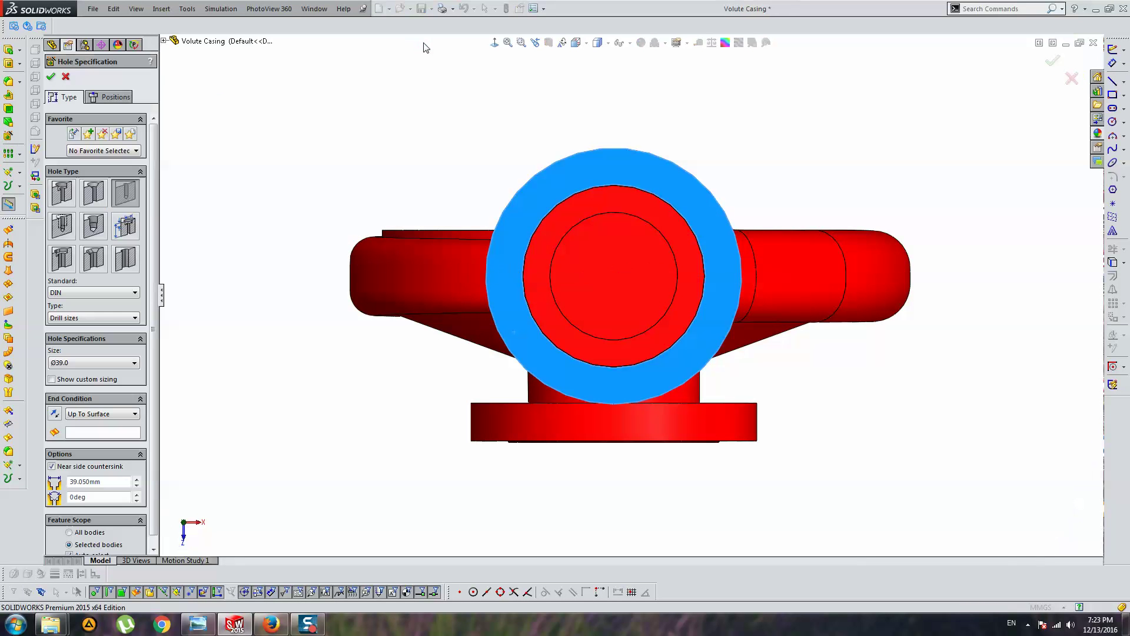
click(112, 98)
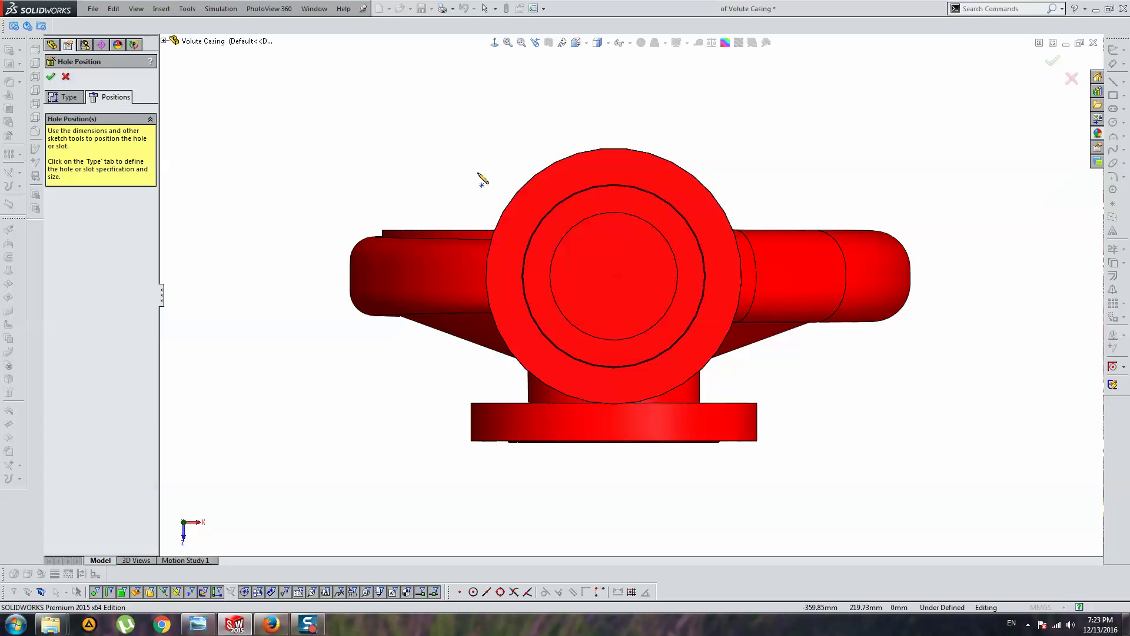
scroll(736, 221, down, 2)
click(680, 203)
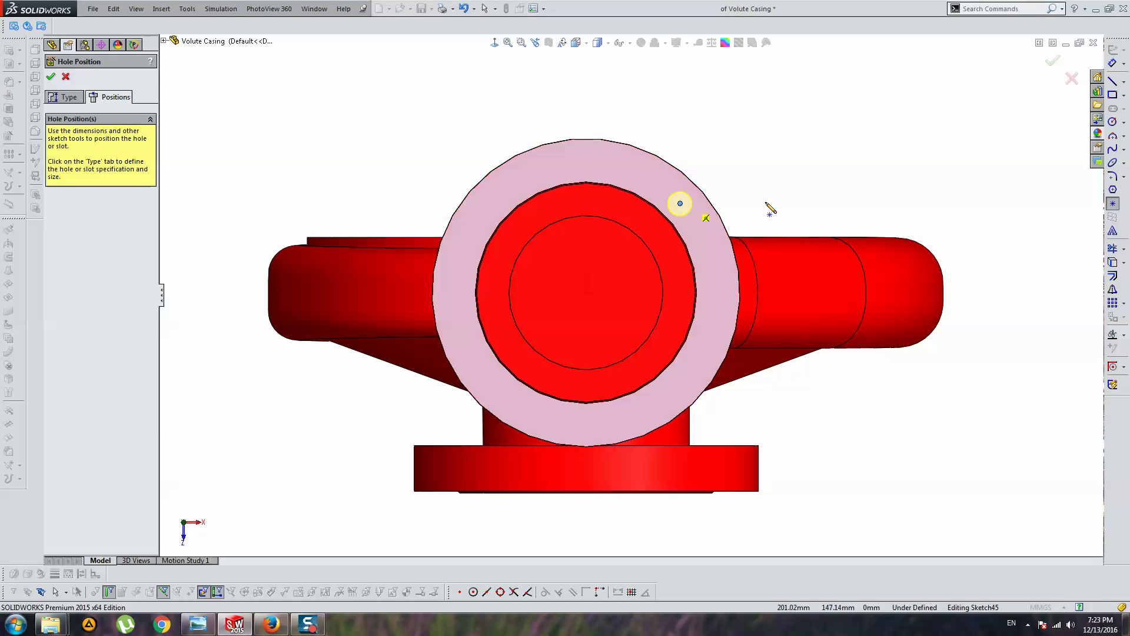
click(631, 171)
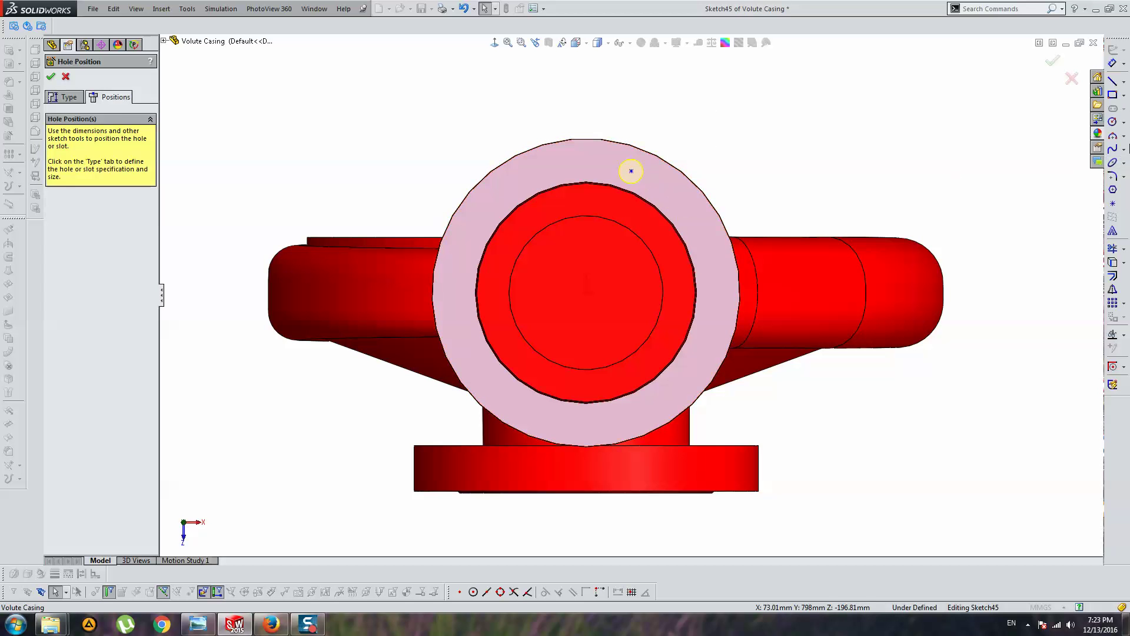
Draw a construction circle centred on the flange through the hole point.
click(1113, 123)
click(585, 292)
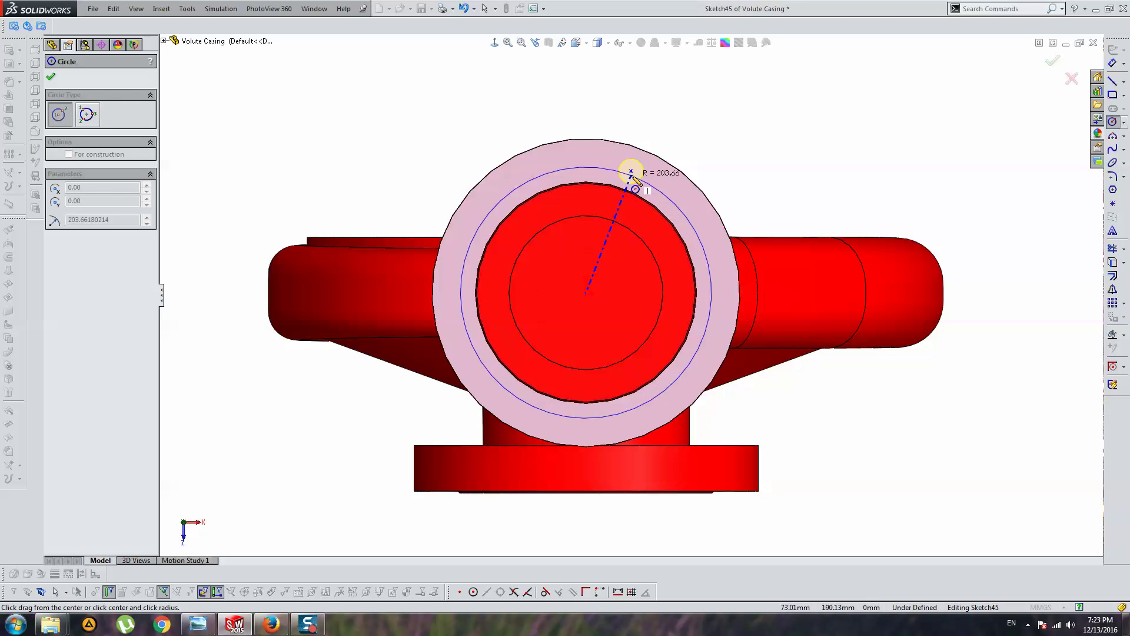
click(631, 171)
key(Escape)
click(589, 166)
click(105, 239)
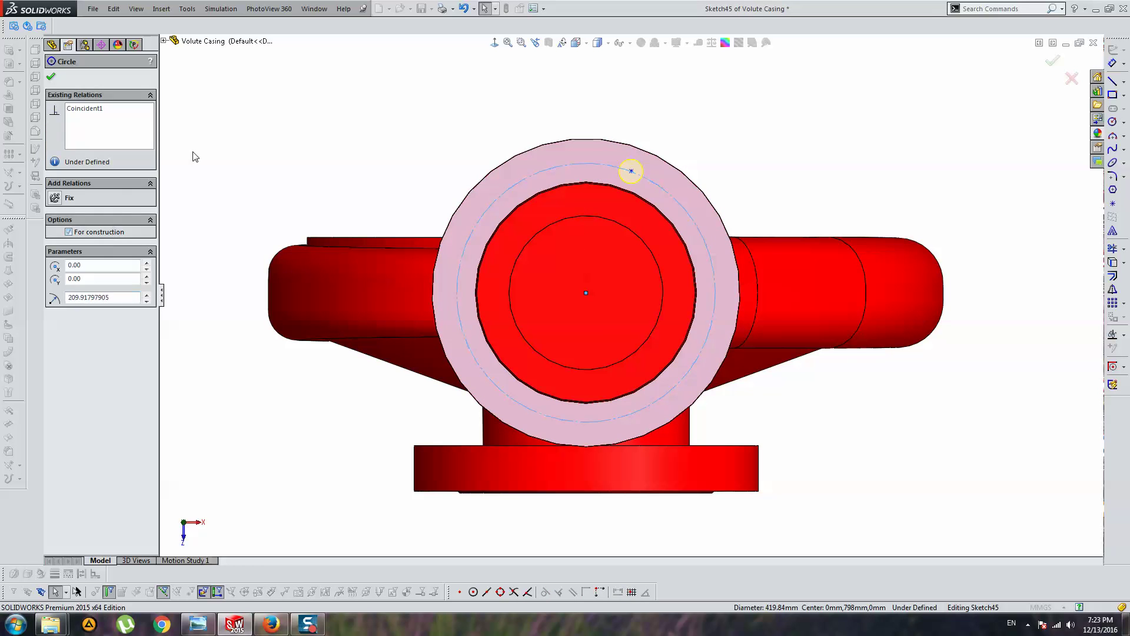
click(384, 143)
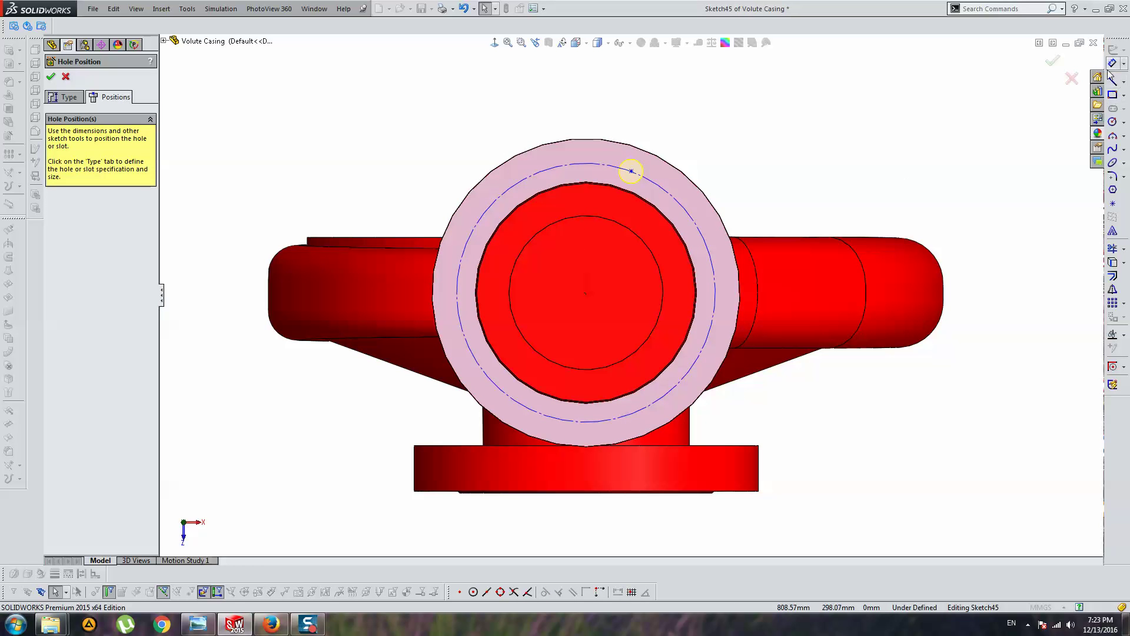
Dimension the bolt circle diameter as Ø430.
click(693, 215)
click(765, 170)
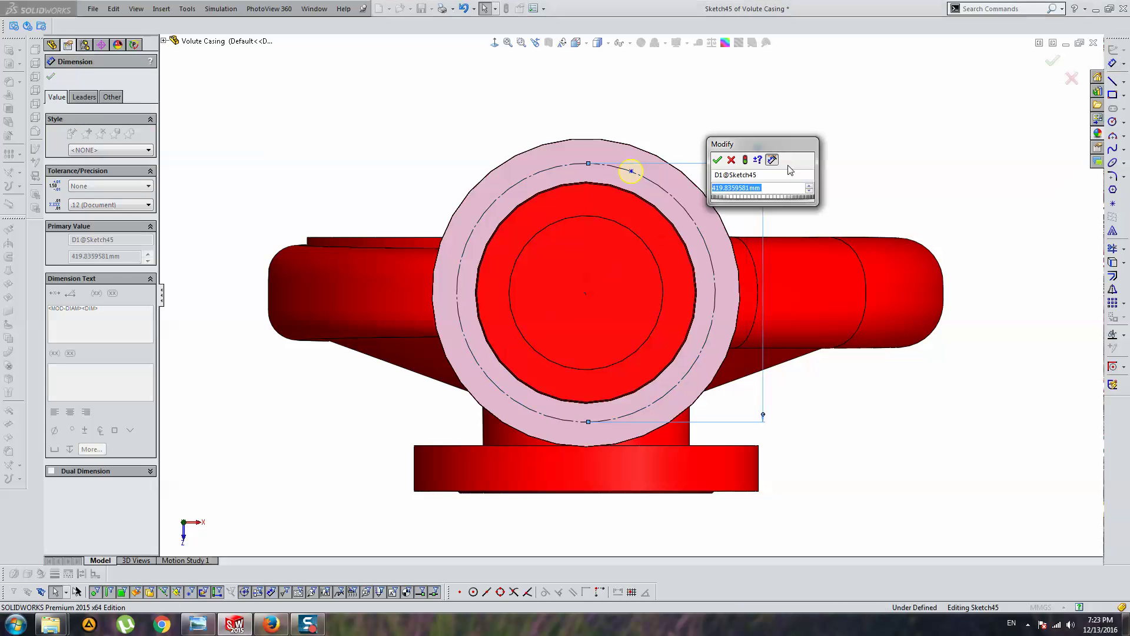
text(4)
key(Return)
key(Escape)
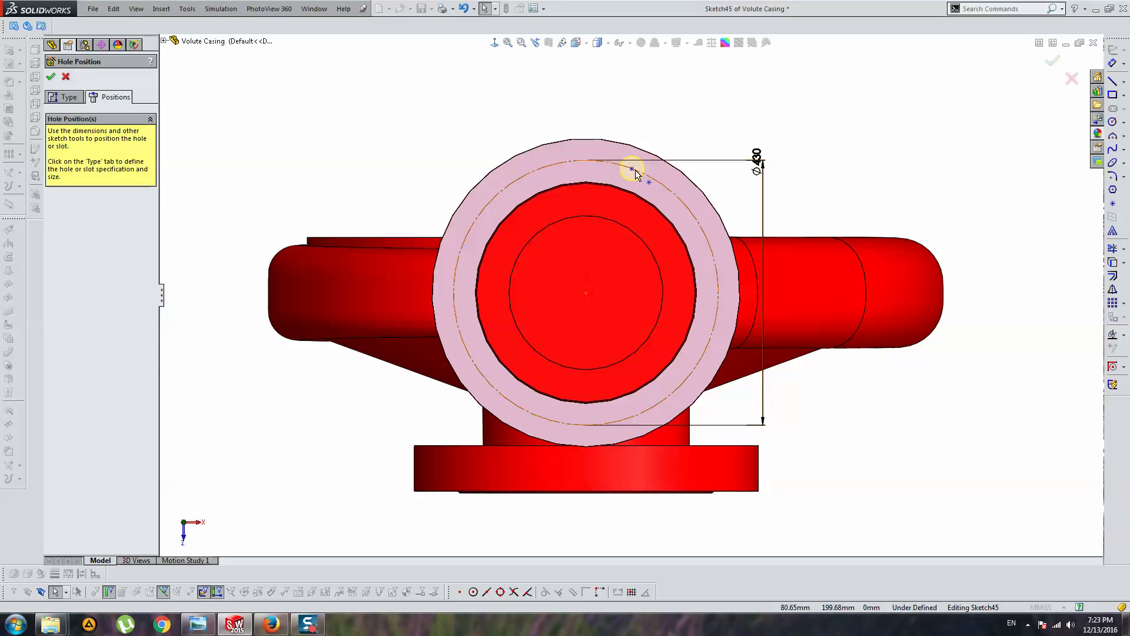
Circular-pattern the hole point around the bolt circle, setting 12 instances.
click(634, 169)
click(1125, 303)
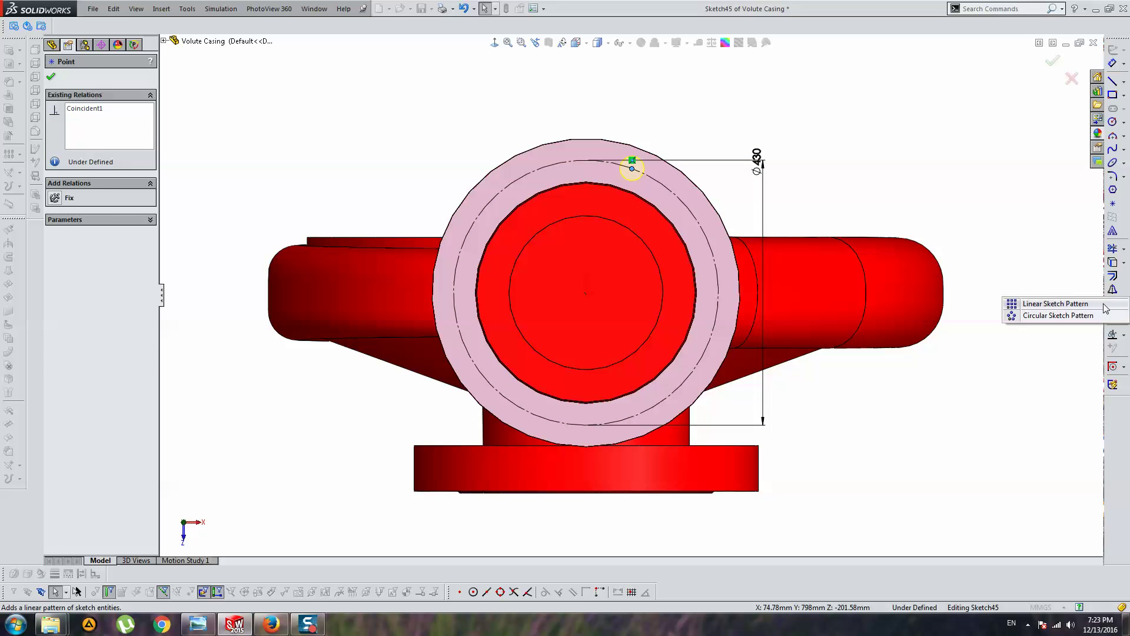
click(1053, 317)
click(98, 230)
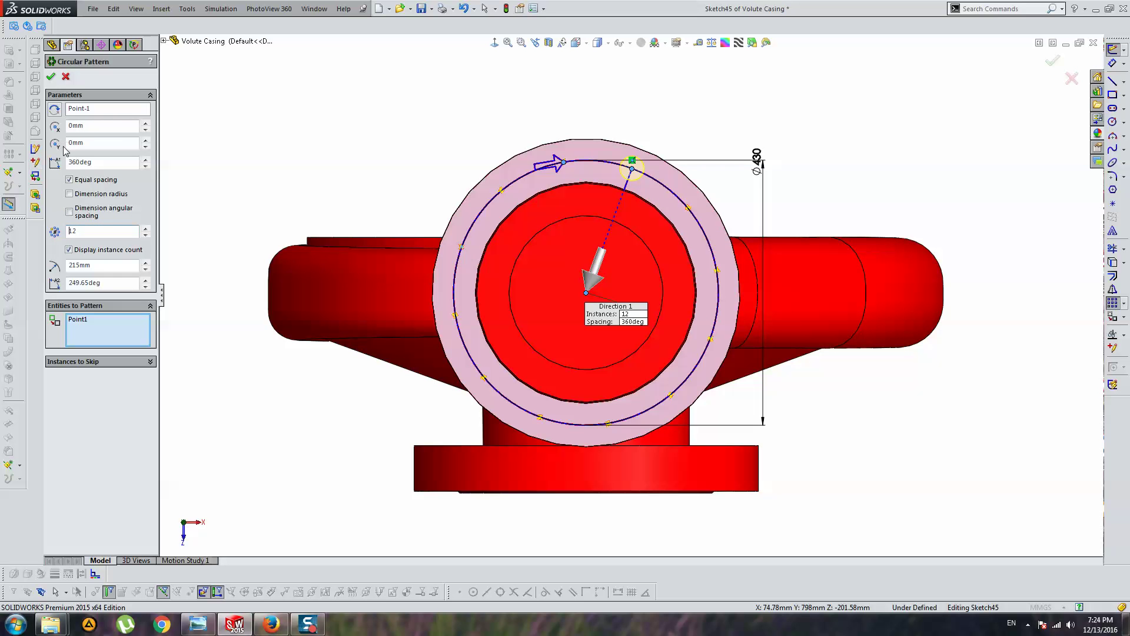
Accept the 12-point circular pattern and dismiss the warning about deleting the centre point.
click(51, 78)
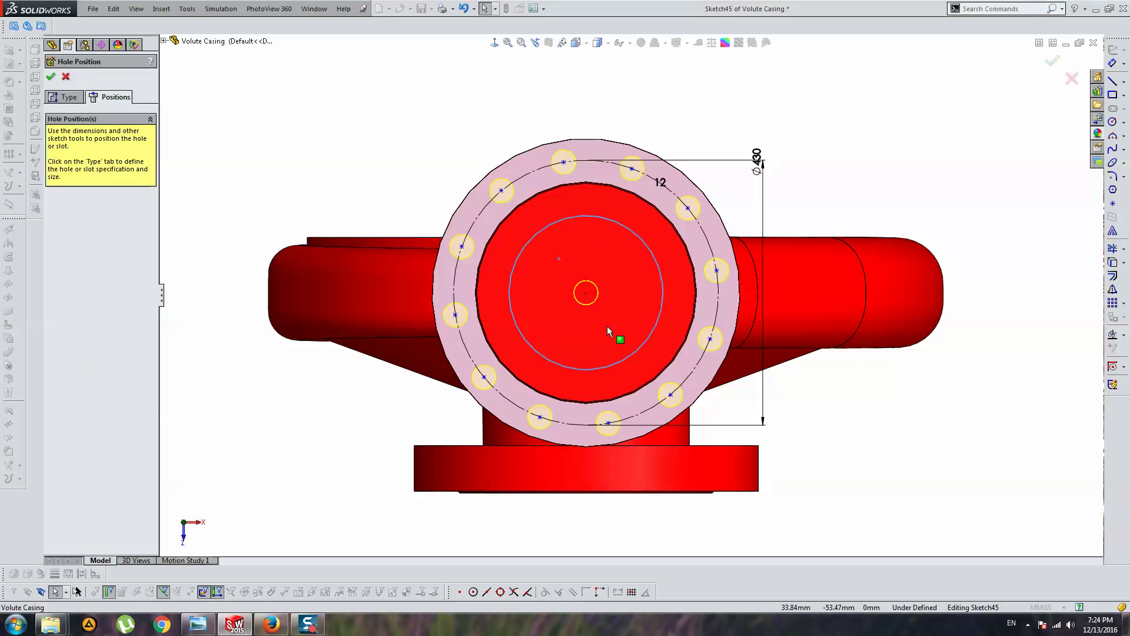
click(586, 297)
key(Delete)
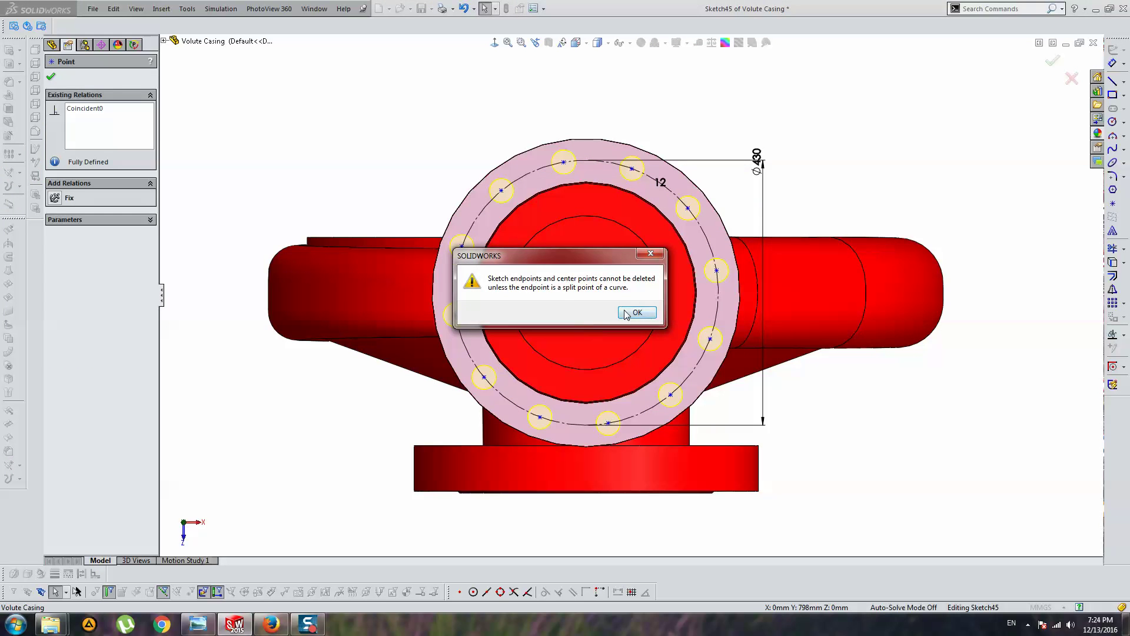
click(626, 312)
Make the two top hole points horizontal to each other.
scroll(647, 159, up, 2)
click(629, 171)
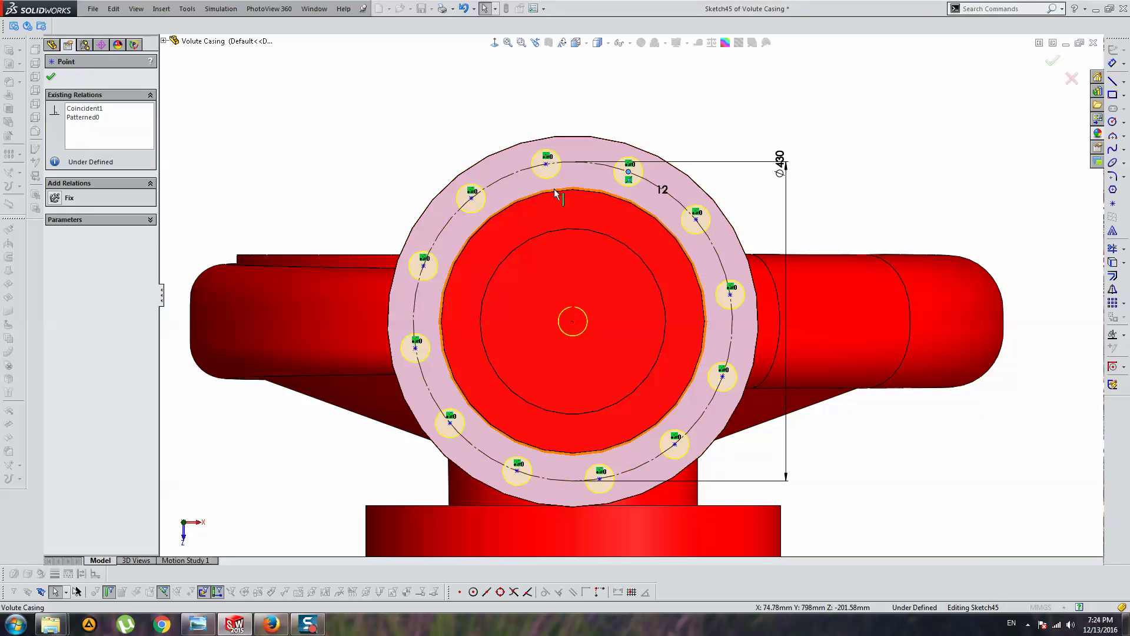
ctrl+click(546, 164)
click(73, 268)
key(Escape)
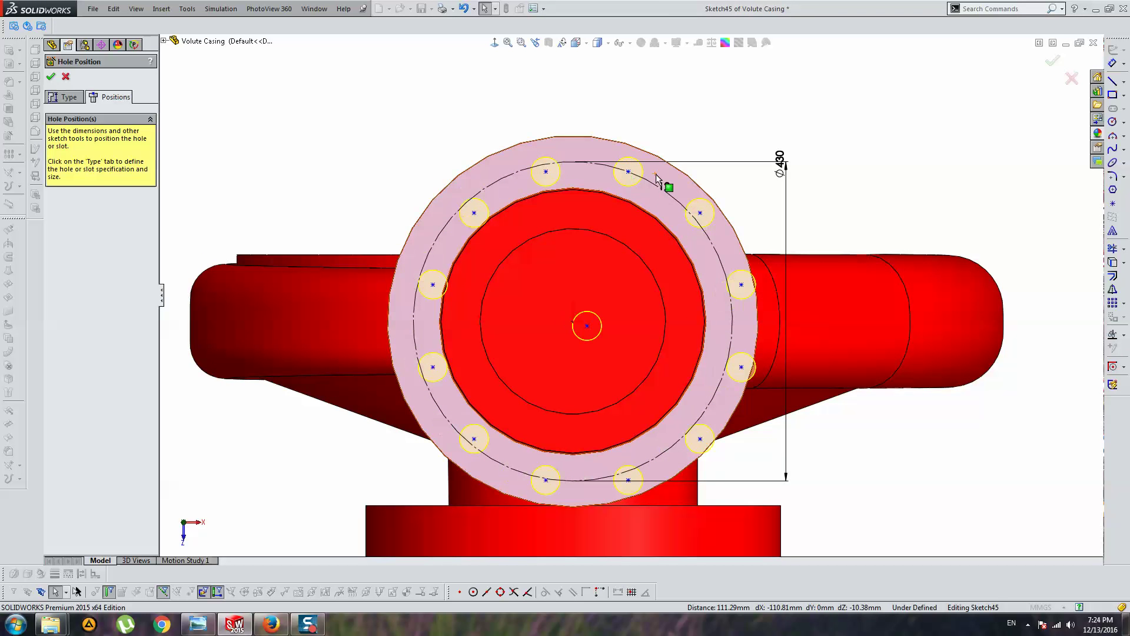
Make a hole point coincident with the Ø430 bolt circle.
click(548, 173)
ctrl+click(512, 182)
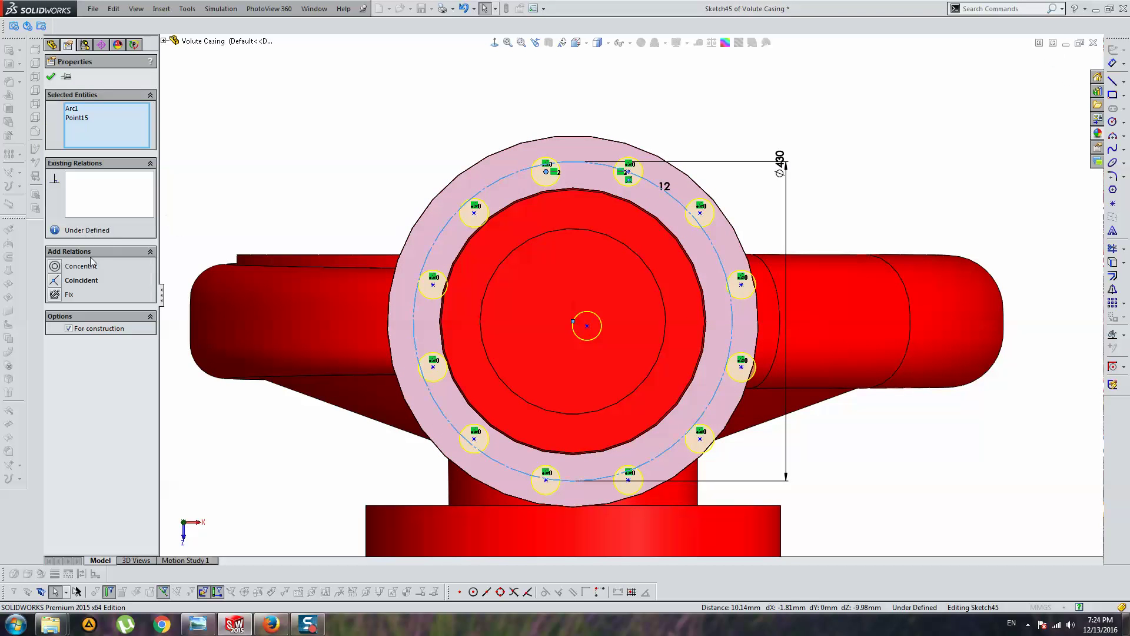
key(Escape)
click(693, 218)
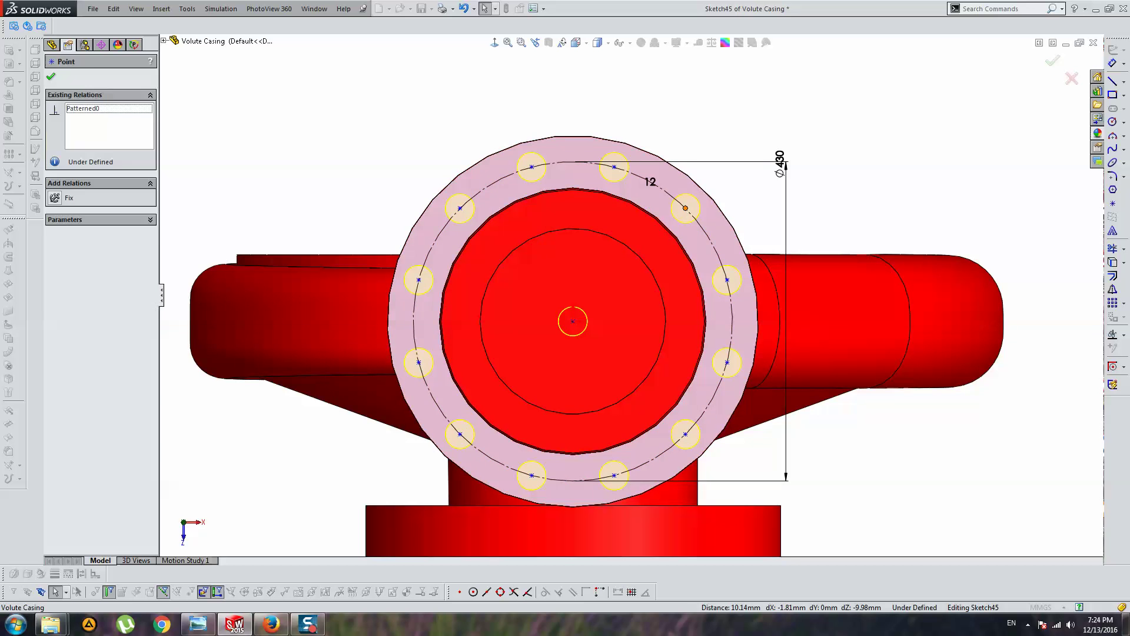
ctrl+click(685, 208)
click(124, 279)
key(Escape)
mouse_move(566, 224)
middle_down()
mouse_move(523, 217)
mouse_move(448, 247)
middle_up()
scroll(465, 236, up, 3)
Cut the twelve Ø39 bolt holes Up To Surface, ending at the flange's back face.
click(65, 96)
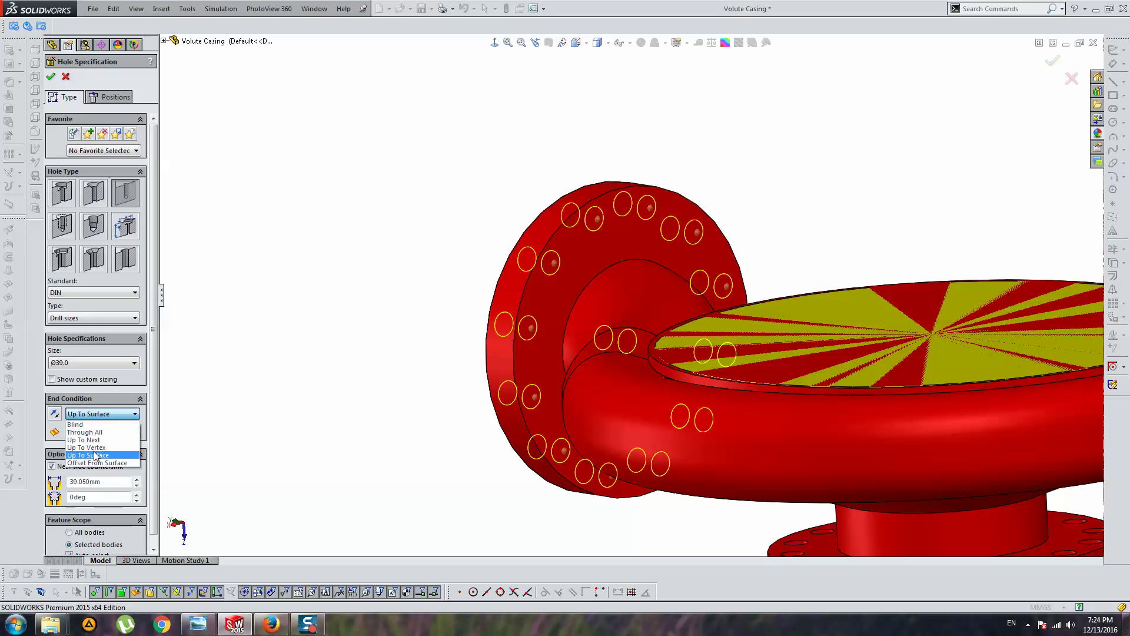
click(94, 456)
click(668, 210)
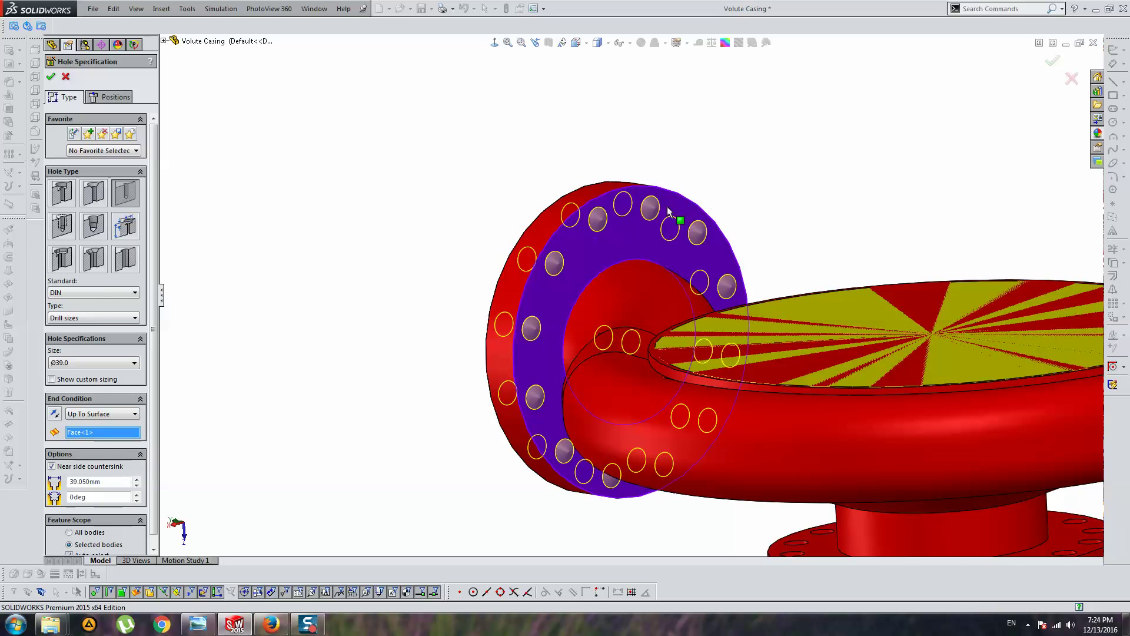
key(Return)
mouse_move(667, 206)
middle_down()
mouse_move(764, 504)
mouse_move(802, 317)
middle_up()
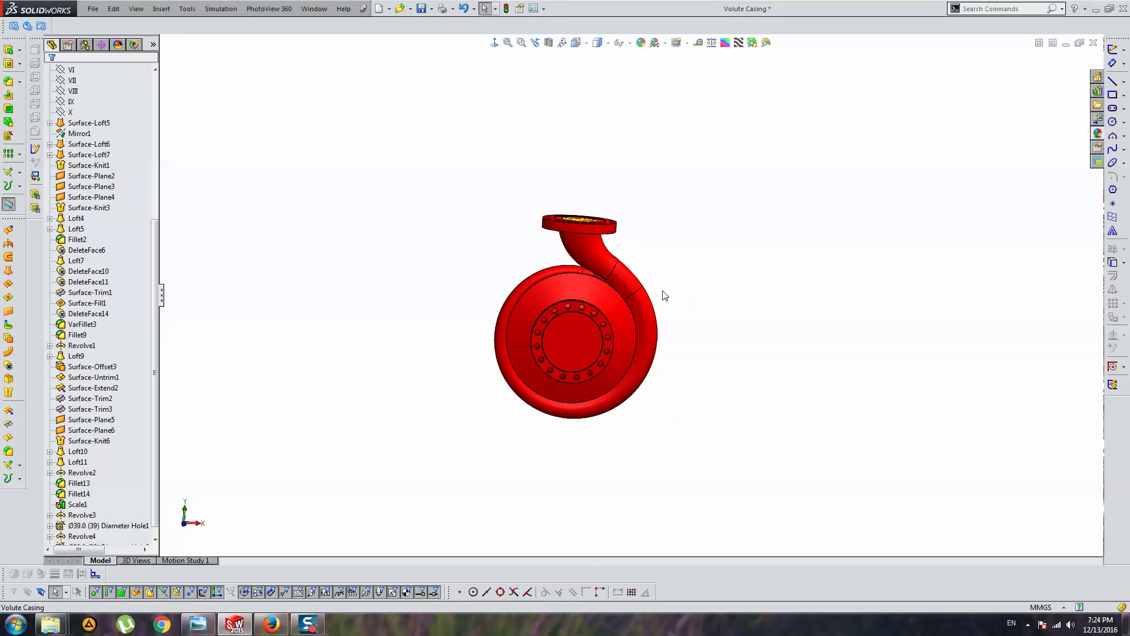
Orbit the casing to a side view, then bring back the JIS flange table.
mouse_move(664, 296)
middle_down()
mouse_move(744, 273)
mouse_move(734, 300)
mouse_move(757, 302)
mouse_move(522, 323)
mouse_move(548, 321)
mouse_move(517, 307)
mouse_move(559, 319)
middle_up()
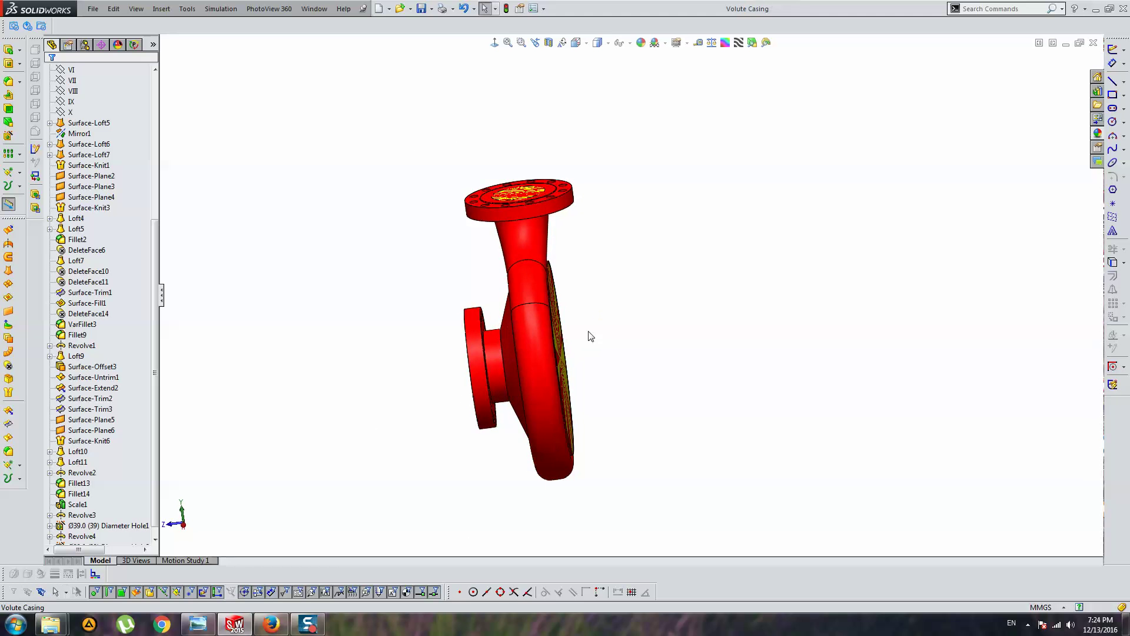
scroll(496, 321, down, 4)
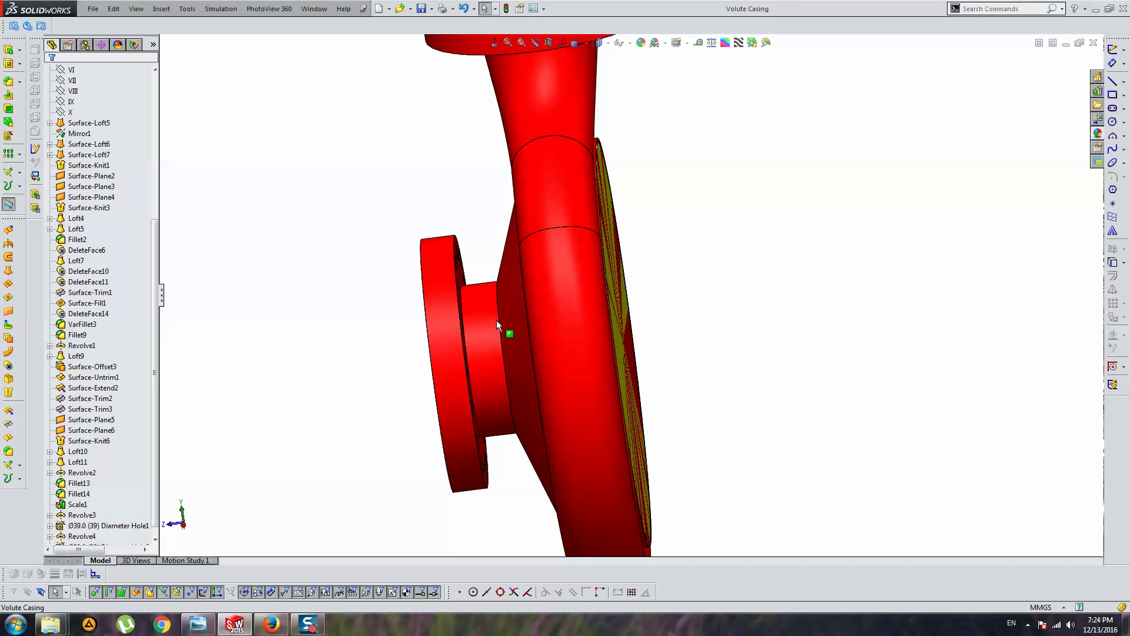
click(272, 624)
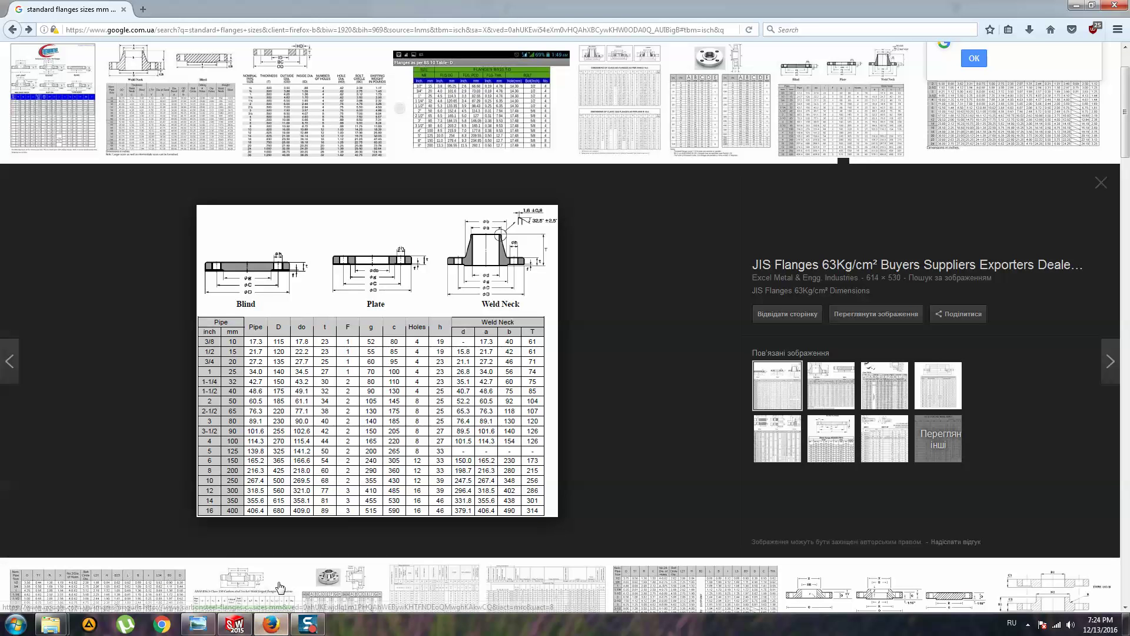
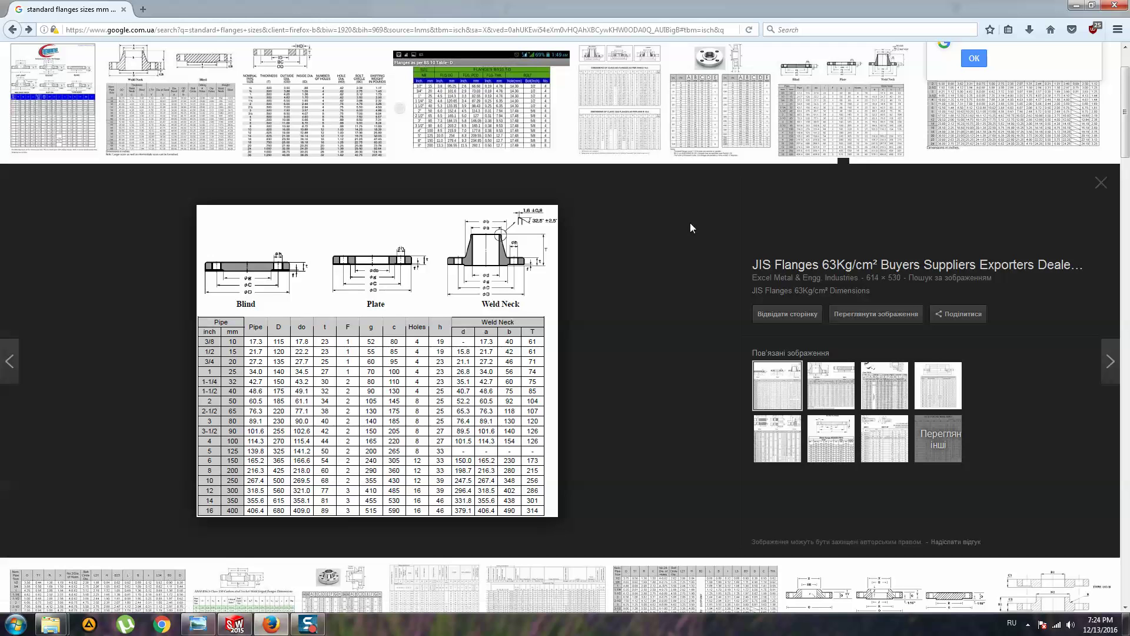
Leave the Firefox flange chart and return to the SOLIDWORKS volute casing, orbiting it to a new angle.
click(1076, 5)
mouse_move(824, 222)
middle_down()
mouse_move(599, 236)
mouse_move(708, 216)
middle_up()
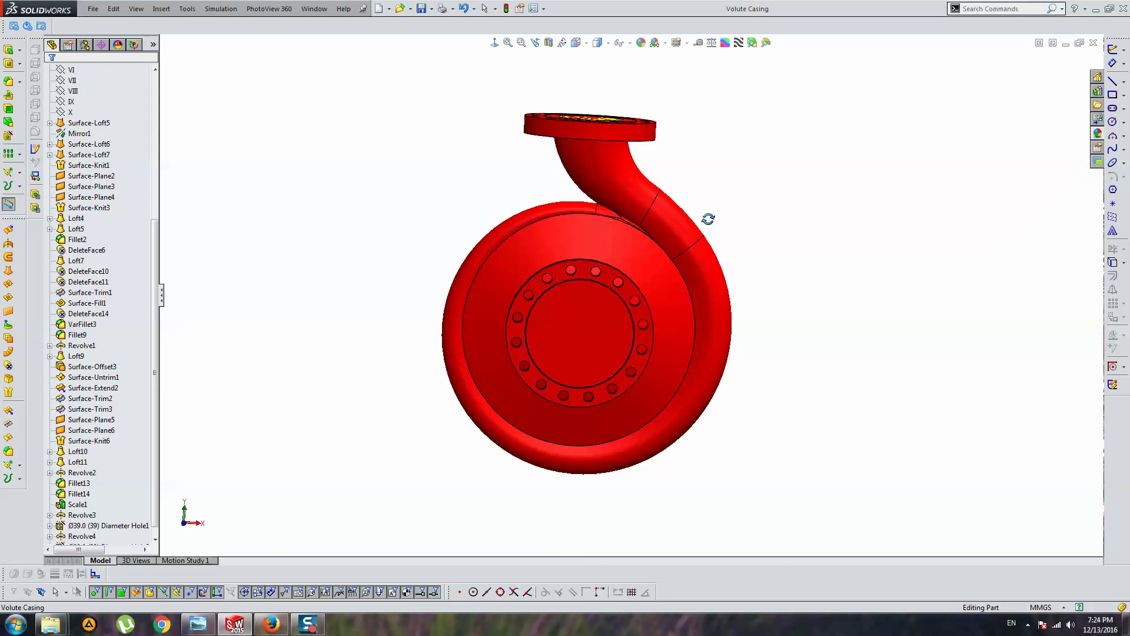
Orbit the casing to a front view and select the Scale1 casing body.
scroll(622, 259, down, 3)
scroll(636, 302, up, 3)
mouse_move(635, 299)
middle_down()
mouse_move(785, 300)
mouse_move(724, 310)
mouse_move(589, 254)
mouse_move(643, 237)
mouse_move(513, 196)
mouse_move(701, 296)
mouse_move(721, 381)
mouse_move(711, 479)
mouse_move(611, 378)
mouse_move(555, 378)
middle_up()
scroll(599, 245, down, 3)
scroll(512, 196, up, 3)
drag(154, 245, 164, 113)
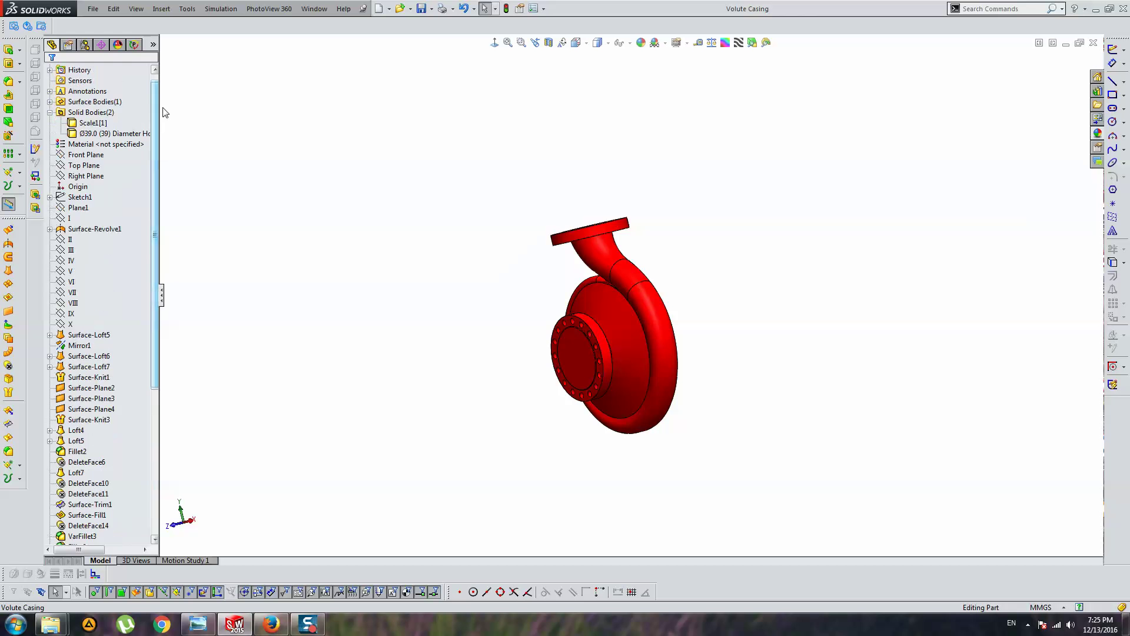
click(102, 123)
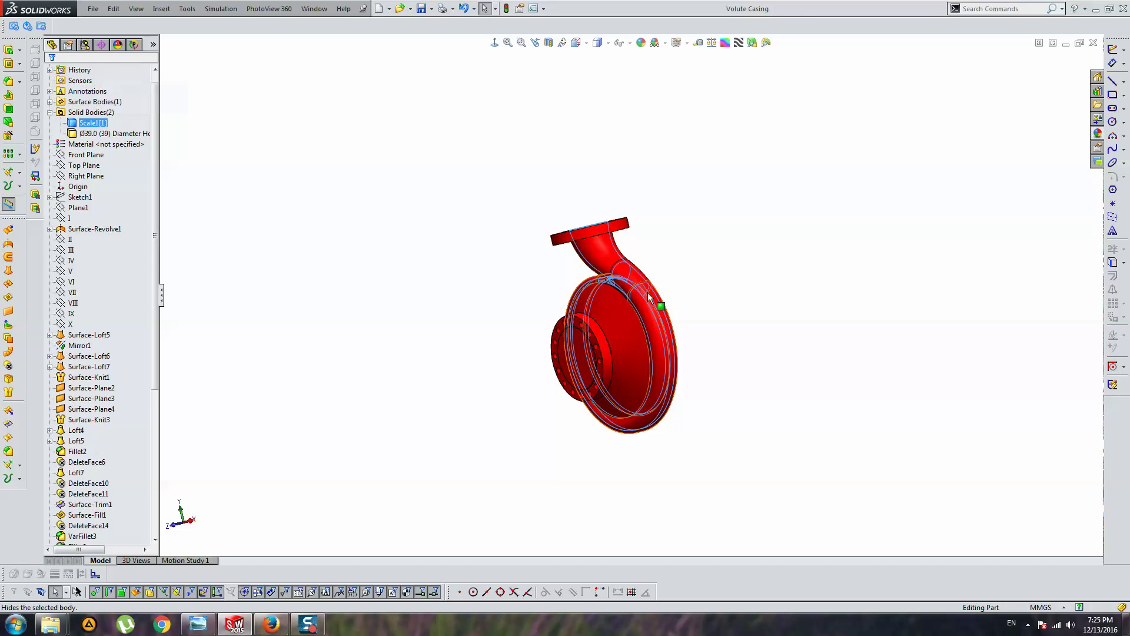
middle_drag(648, 292, 551, 291)
Select the Scale1 body and the Ø39.0 Diameter Hole body under Solid Bodies.
scroll(147, 489, down, 7)
click(109, 515)
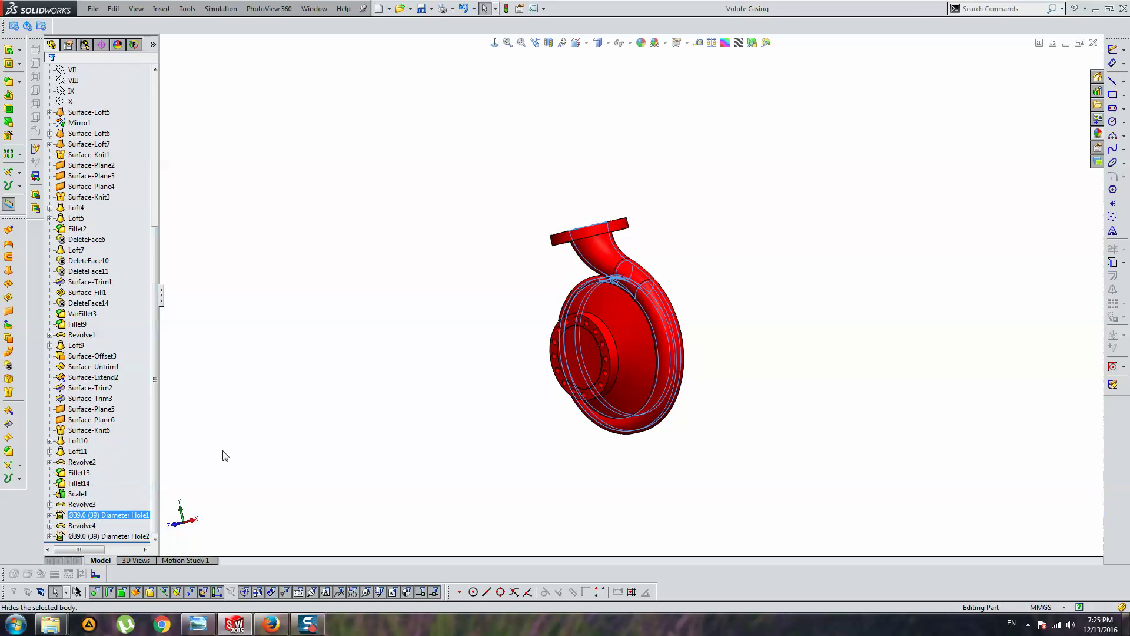
middle_drag(222, 457, 282, 218)
click(283, 219)
key(z)
key(z)
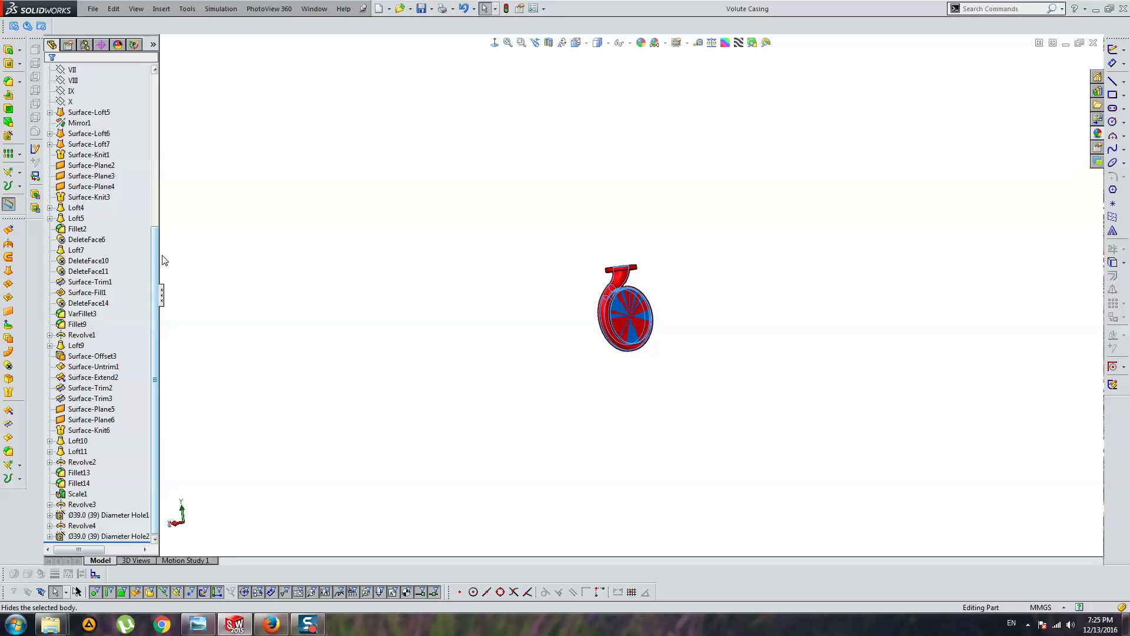
key(z)
click(100, 143)
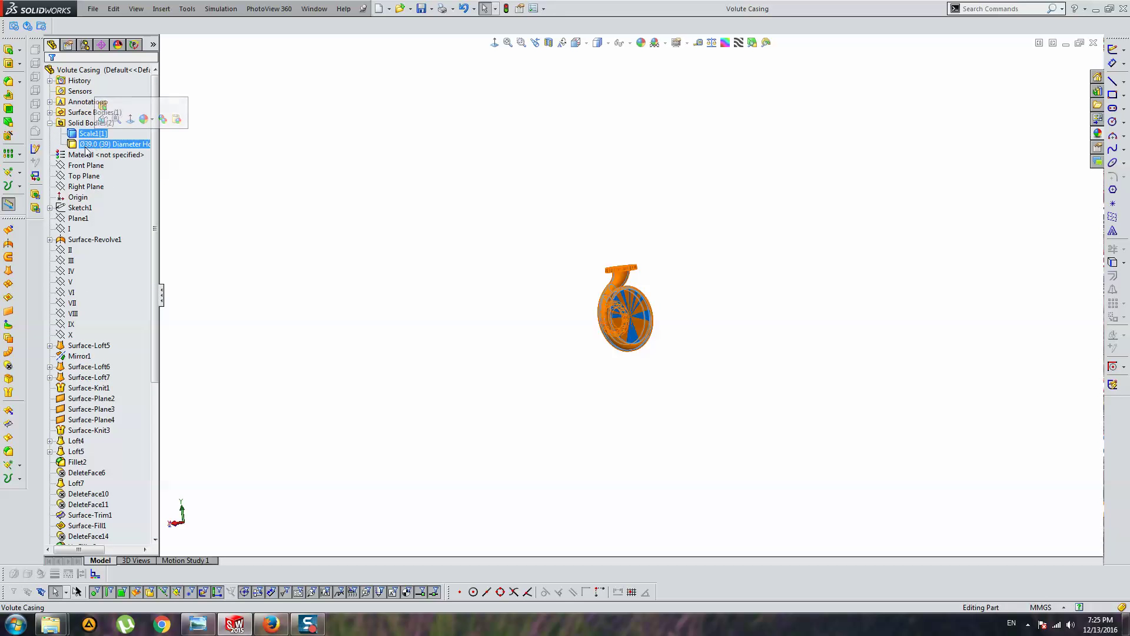
click(116, 149)
Hide the flanged hole body and start a sketch on the casing's front face, viewed normal to it.
click(118, 127)
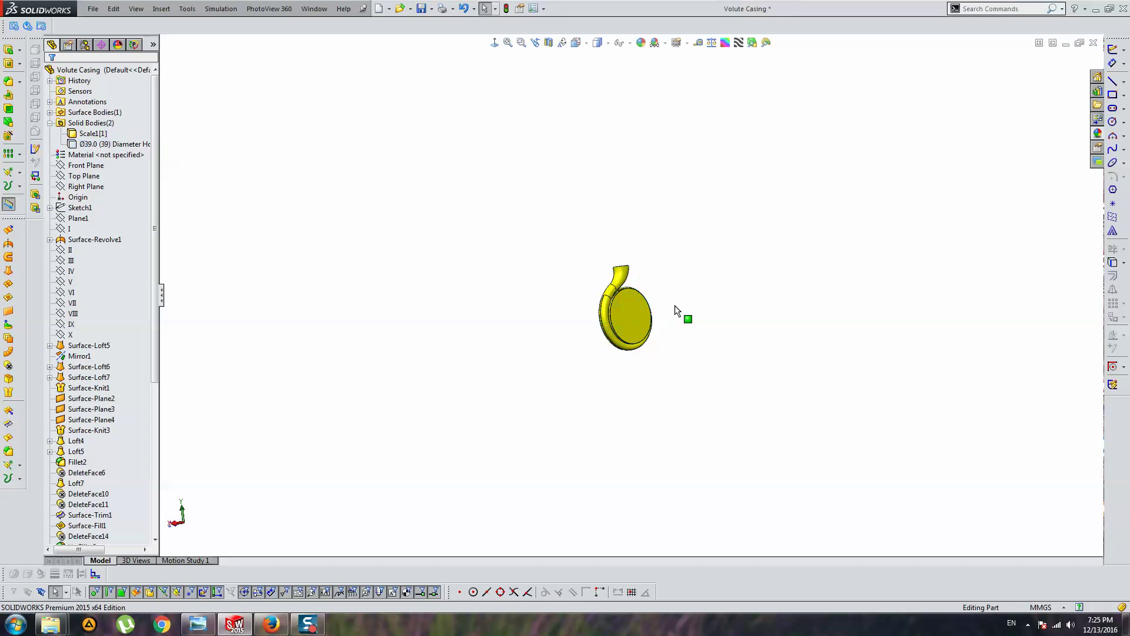
scroll(588, 285, down, 5)
click(1113, 50)
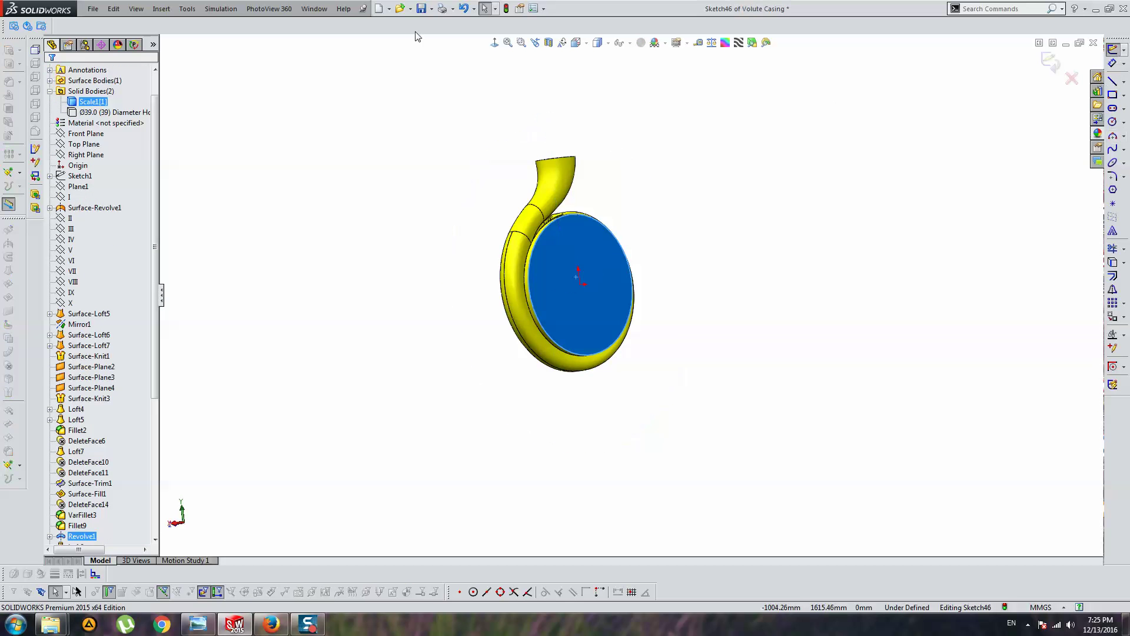
click(532, 65)
click(494, 42)
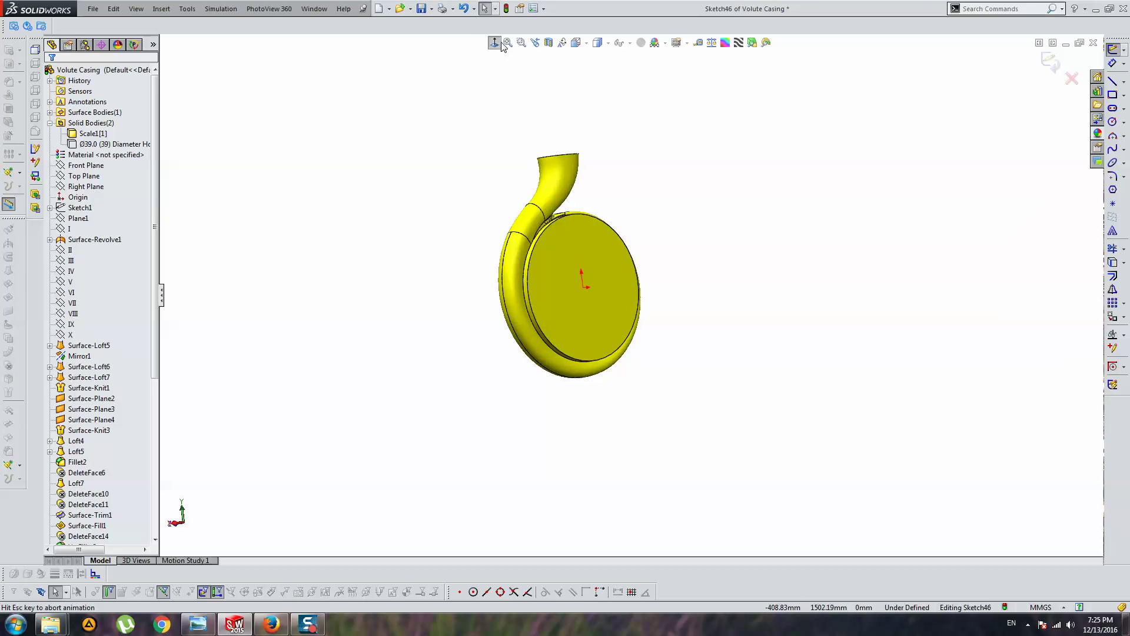
Draw a circle centred on the origin.
click(1113, 121)
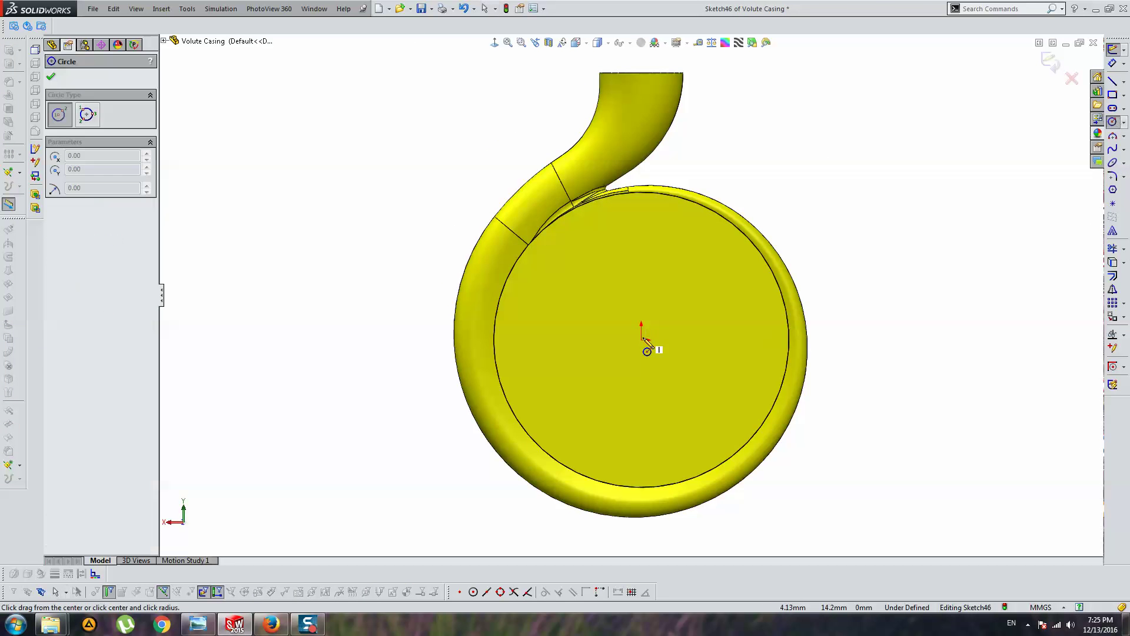
click(642, 340)
click(567, 345)
key(Escape)
key(f)
scroll(145, 377, down, 5)
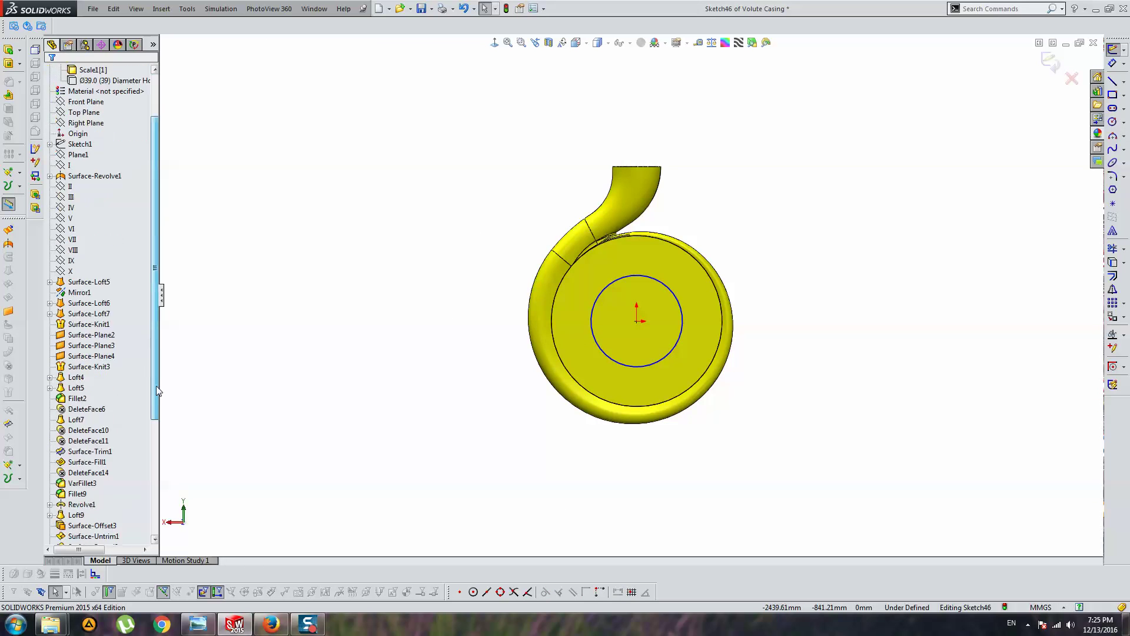
scroll(136, 471, down, 3)
Show Sketch39 and make the circle Coincident with its end point.
click(73, 493)
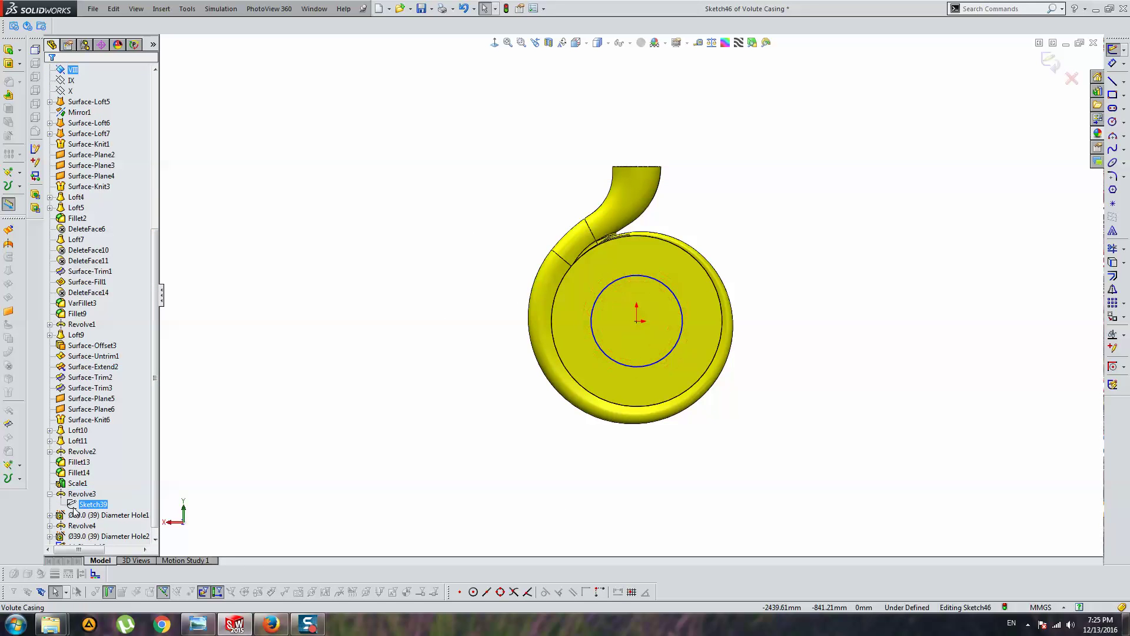
click(82, 493)
middle_drag(444, 285, 617, 285)
scroll(641, 312, down, 5)
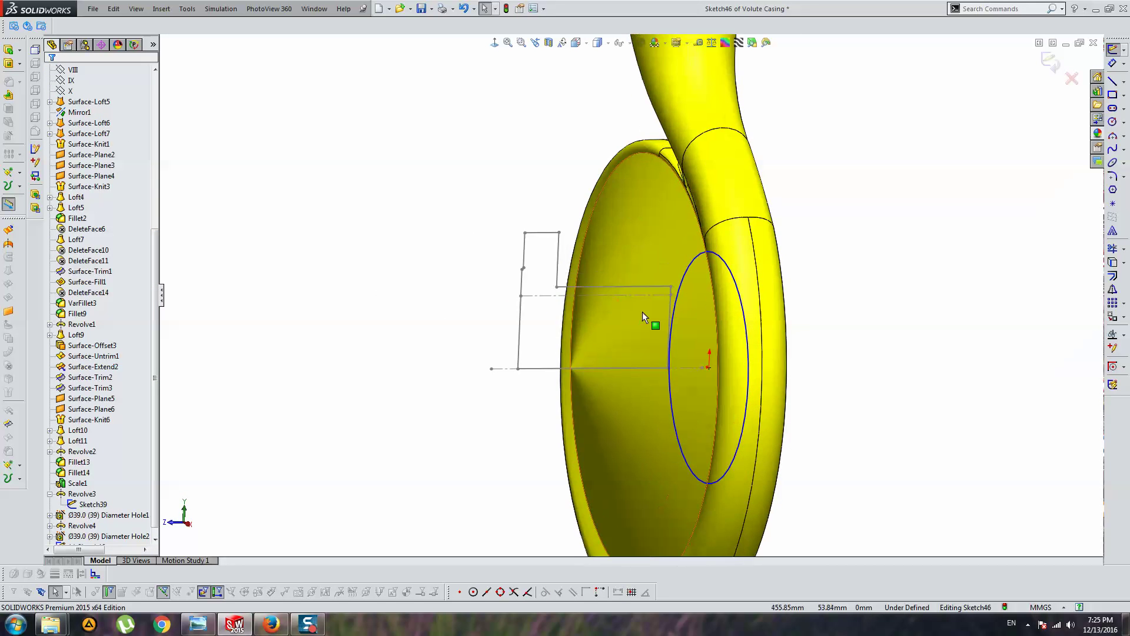
click(671, 295)
ctrl+click(695, 261)
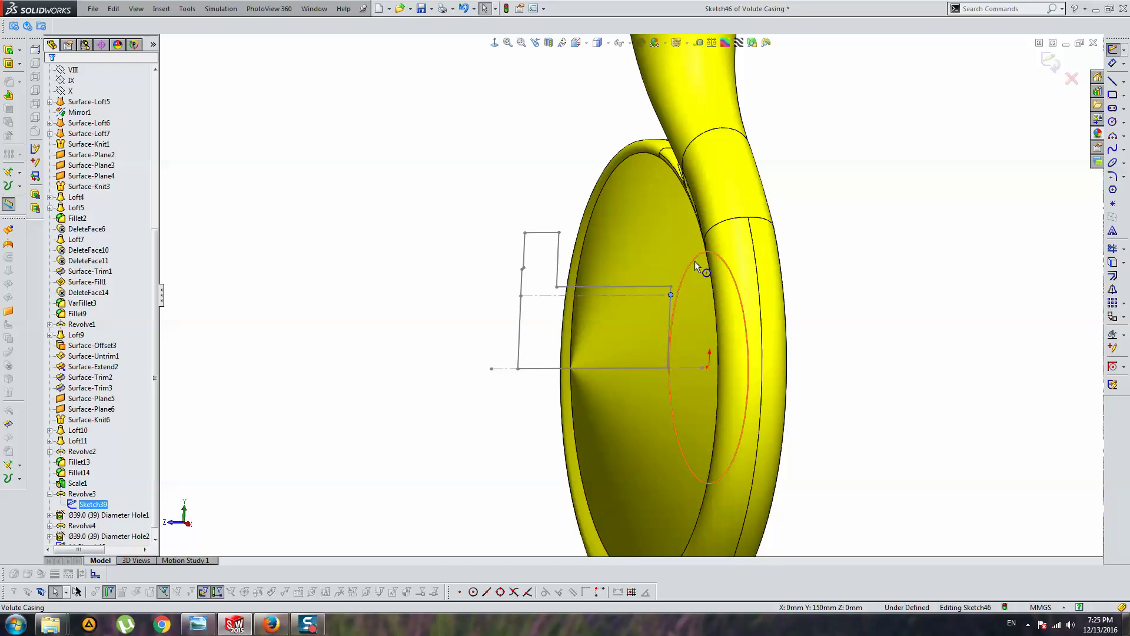
click(90, 283)
click(478, 293)
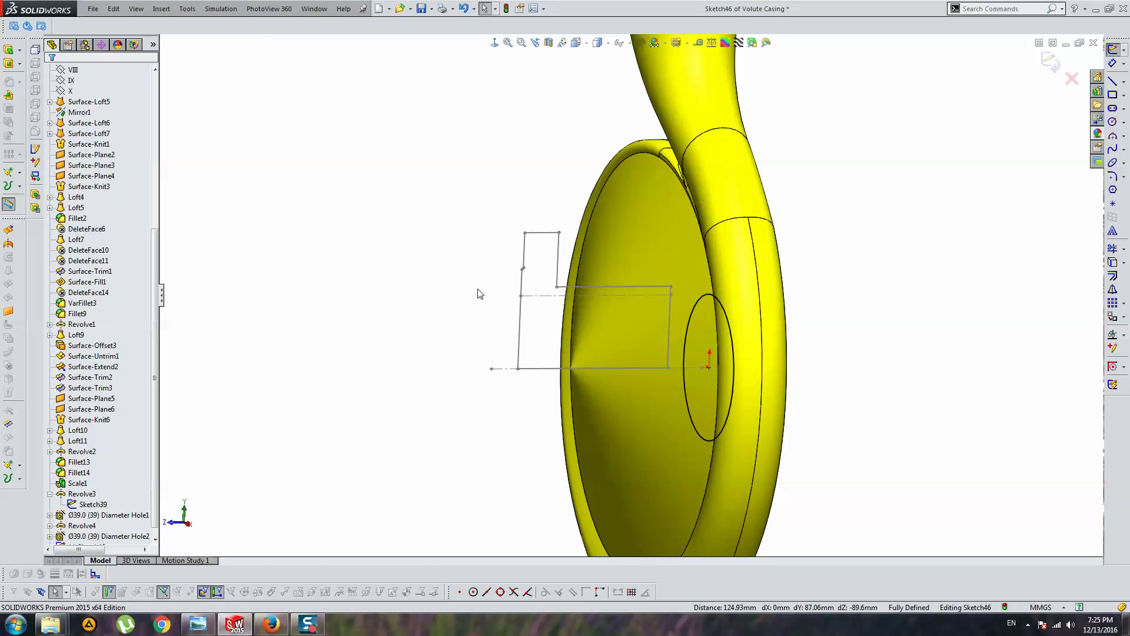
Extrude the circle Up To Vertex Point1@Sketch39, scoped to the Scale1 body.
click(19, 51)
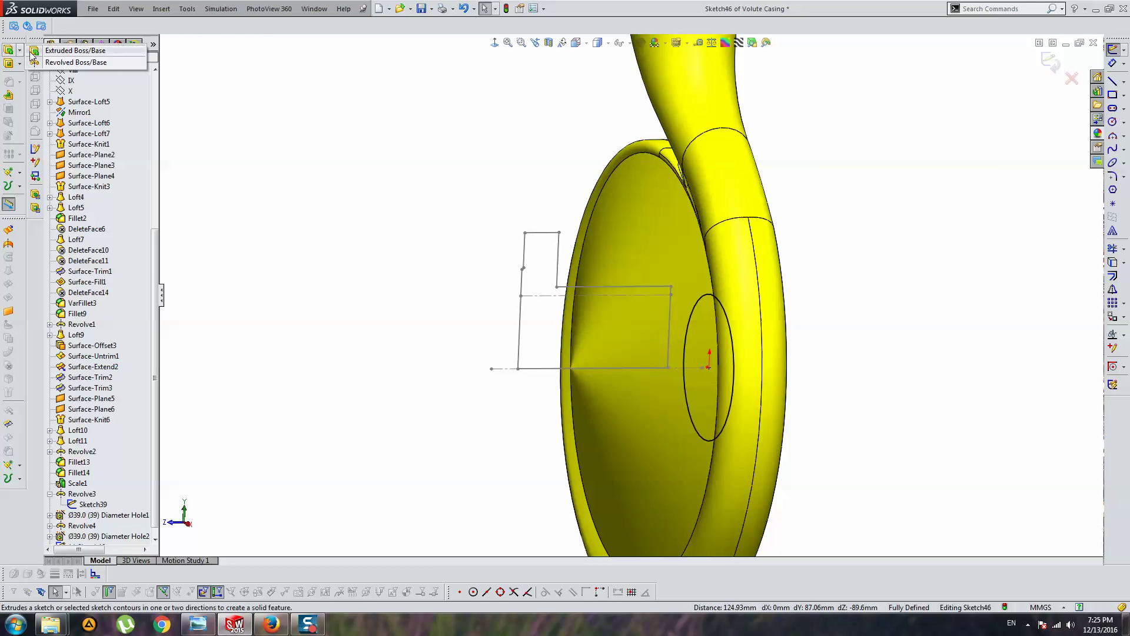
click(59, 51)
click(84, 146)
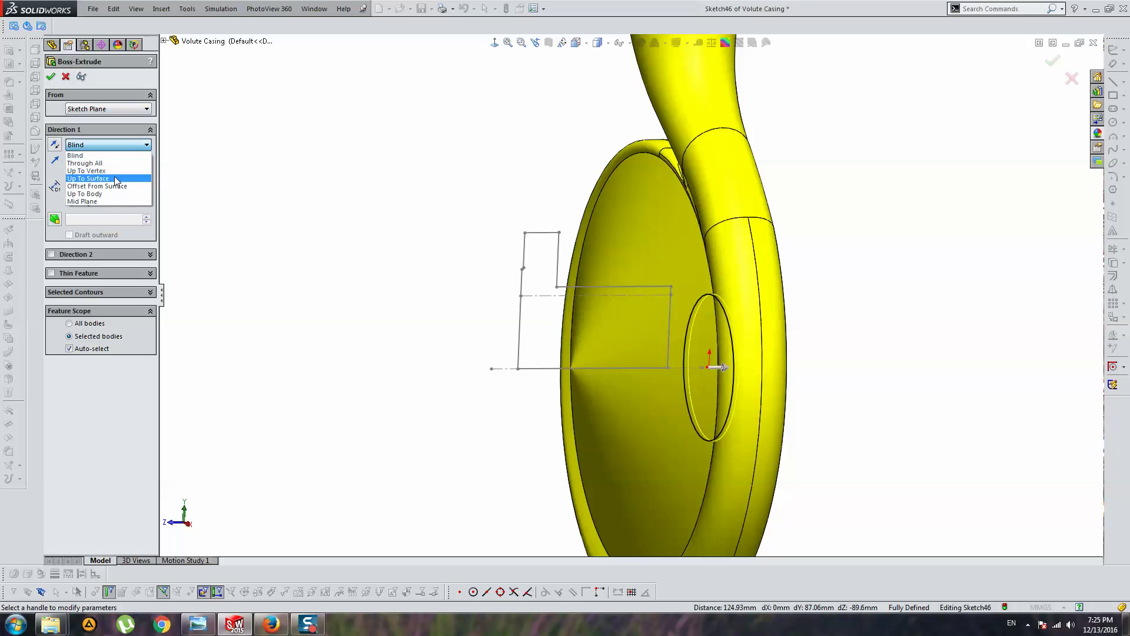
click(518, 367)
key(Left)
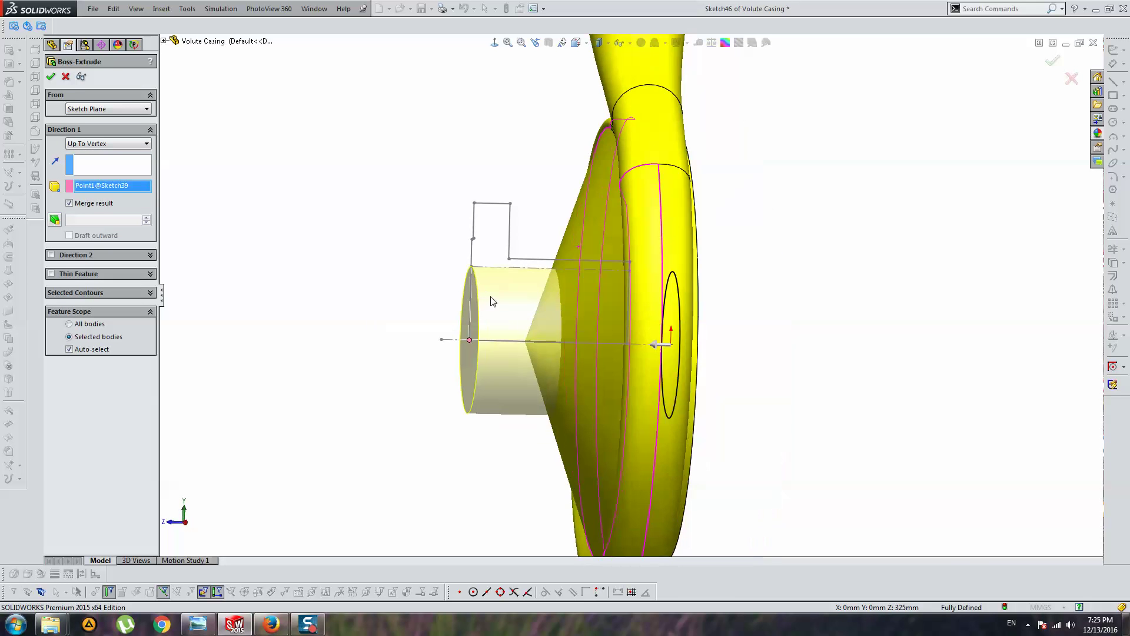
click(663, 263)
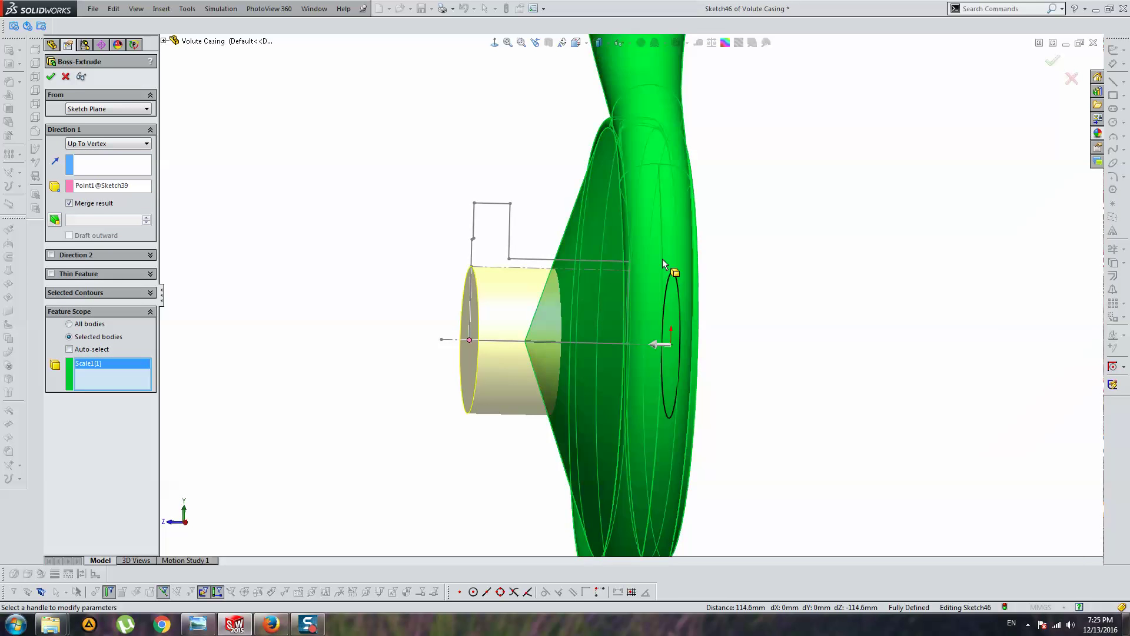
key(Return)
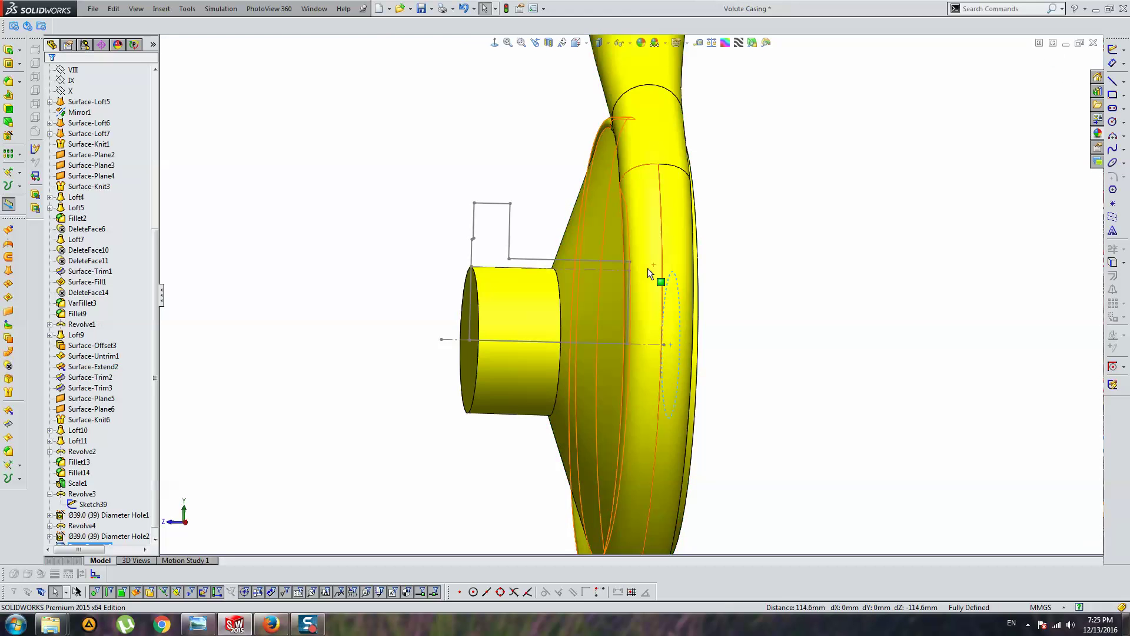
mouse_move(647, 267)
middle_down()
mouse_move(631, 273)
mouse_move(708, 278)
mouse_move(622, 283)
mouse_move(676, 293)
mouse_move(681, 259)
mouse_move(718, 277)
mouse_move(690, 293)
mouse_move(549, 283)
middle_up()
Show the hidden flanged body again.
right_click(598, 279)
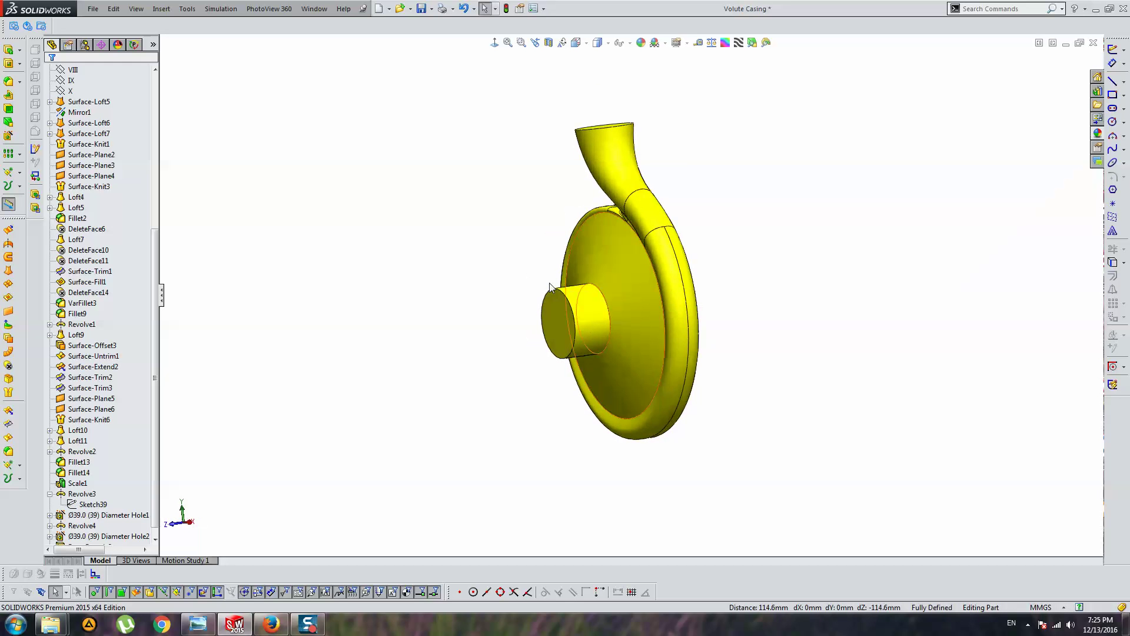
scroll(105, 182, down, 1)
scroll(146, 249, up, 2)
scroll(153, 236, up, 2)
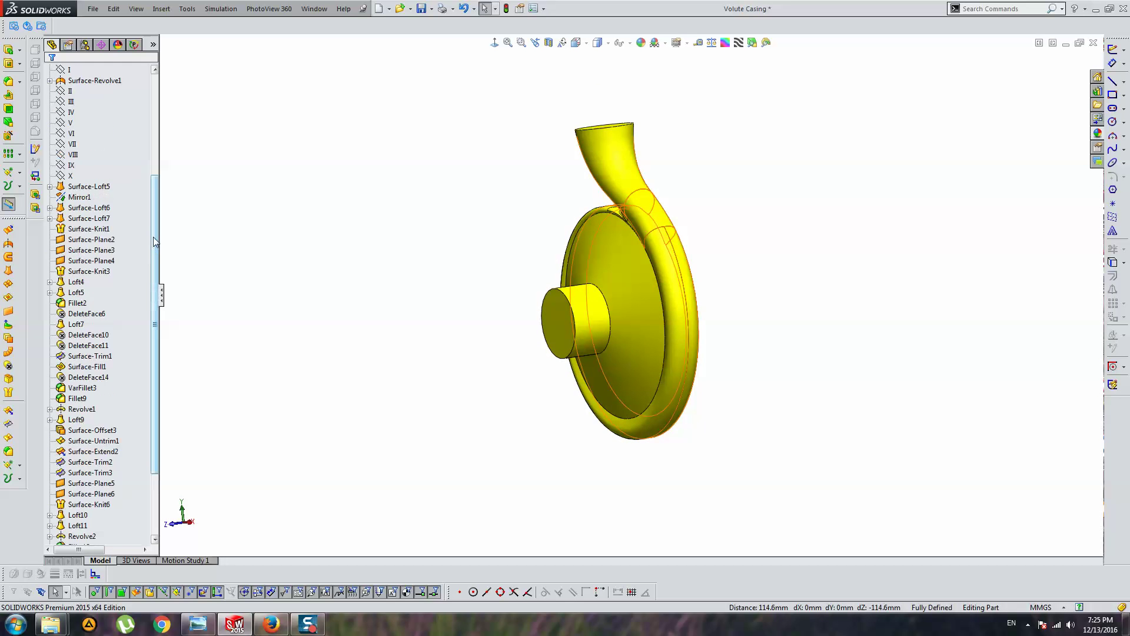
scroll(140, 149, up, 4)
click(112, 124)
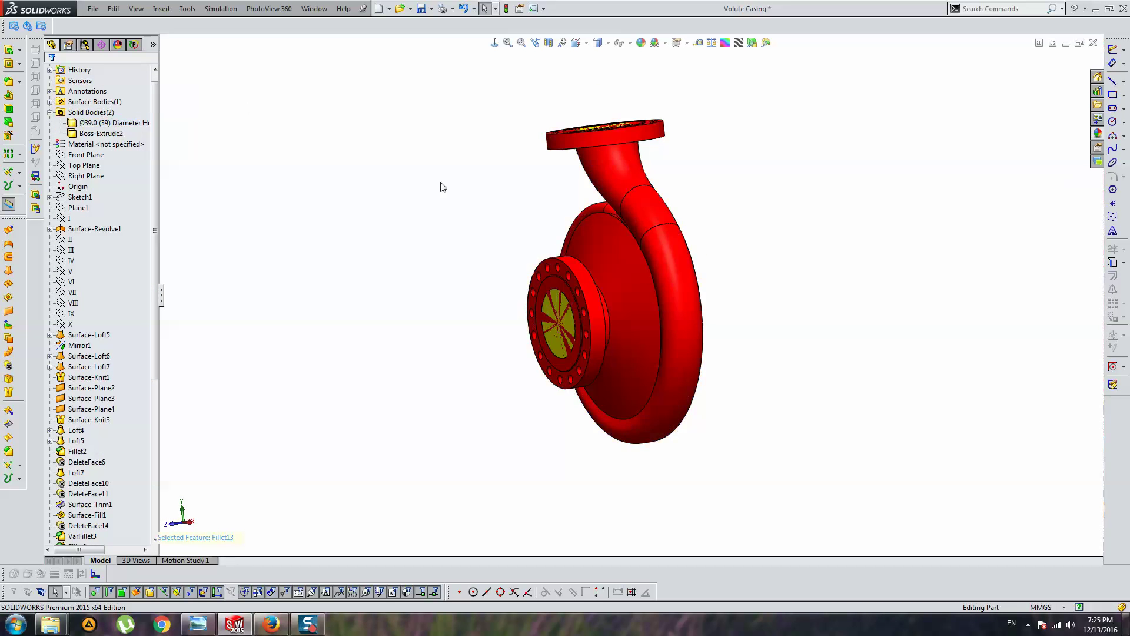
Orbit the full casing to front and front-left three-quarter views to inspect the new boss.
mouse_move(442, 184)
middle_down()
mouse_move(582, 227)
mouse_move(666, 226)
mouse_move(729, 262)
mouse_move(577, 202)
mouse_move(556, 246)
mouse_move(532, 231)
mouse_move(612, 219)
mouse_move(708, 240)
mouse_move(774, 277)
middle_up()
scroll(623, 269, down, 2)
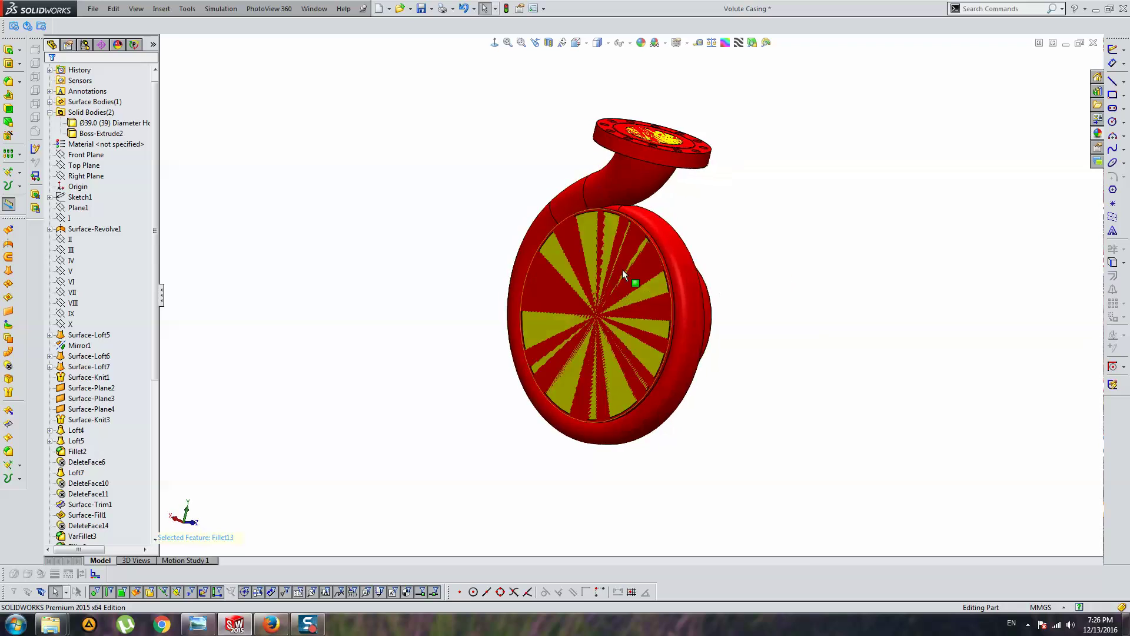
scroll(586, 270, down, 5)
scroll(586, 271, up, 6)
mouse_move(671, 255)
middle_down()
mouse_move(656, 290)
mouse_move(632, 250)
mouse_move(609, 261)
mouse_move(636, 259)
mouse_move(592, 283)
middle_up()
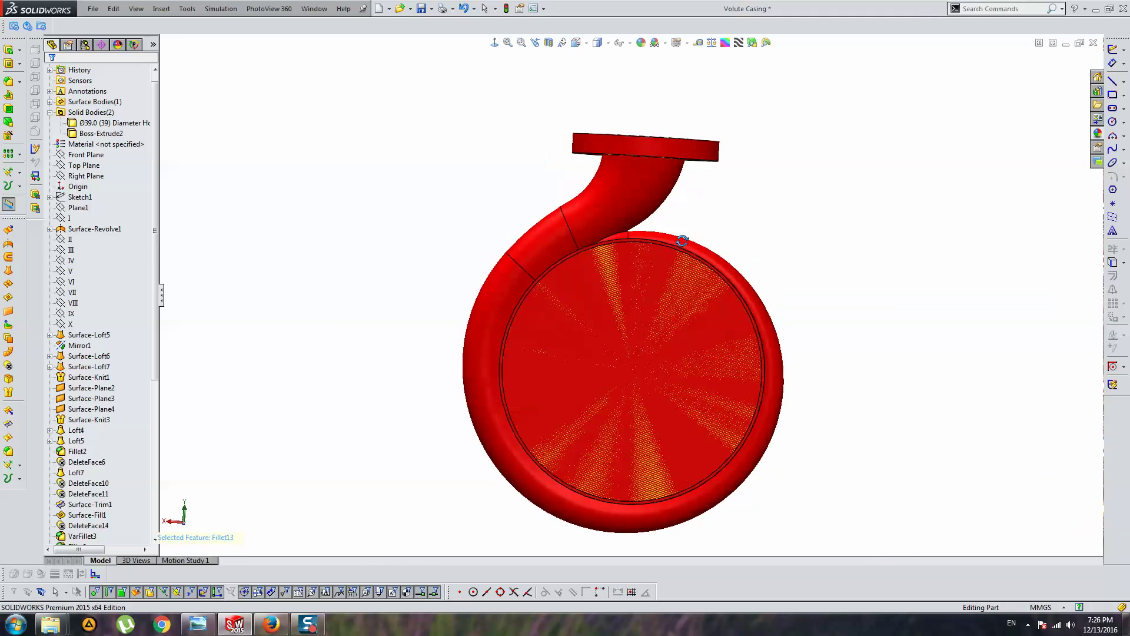
scroll(592, 283, down, 5)
scroll(606, 225, down, 2)
Select the casing's striped front face and inspect it from the side.
click(575, 226)
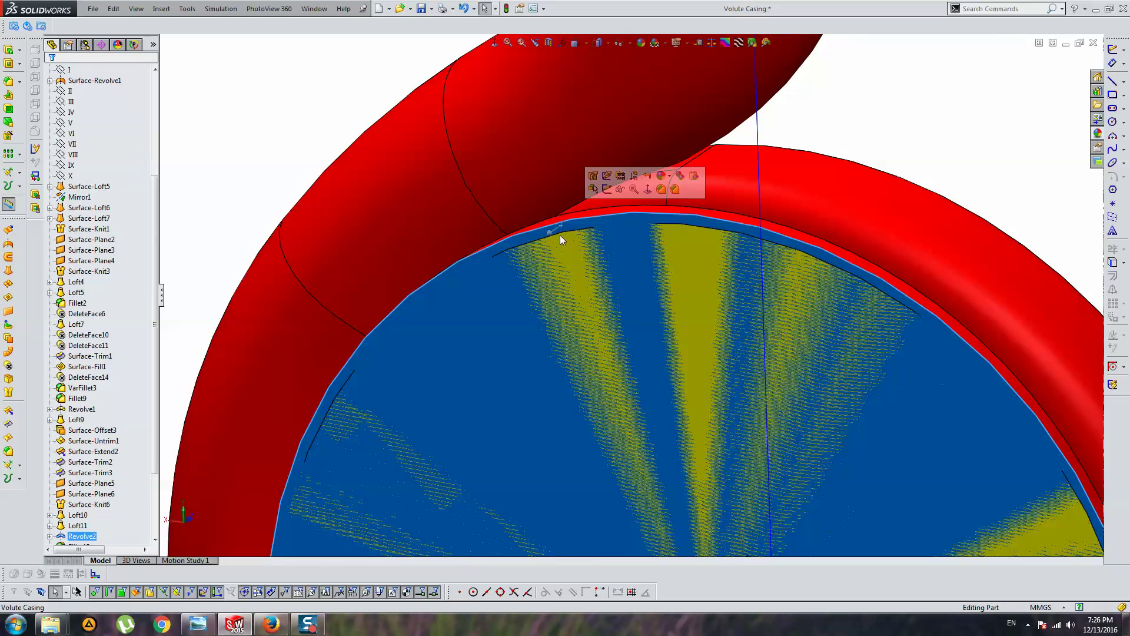
scroll(559, 235, up, 6)
middle_drag(694, 308, 580, 257)
scroll(658, 322, down, 3)
middle_drag(658, 320, 626, 305)
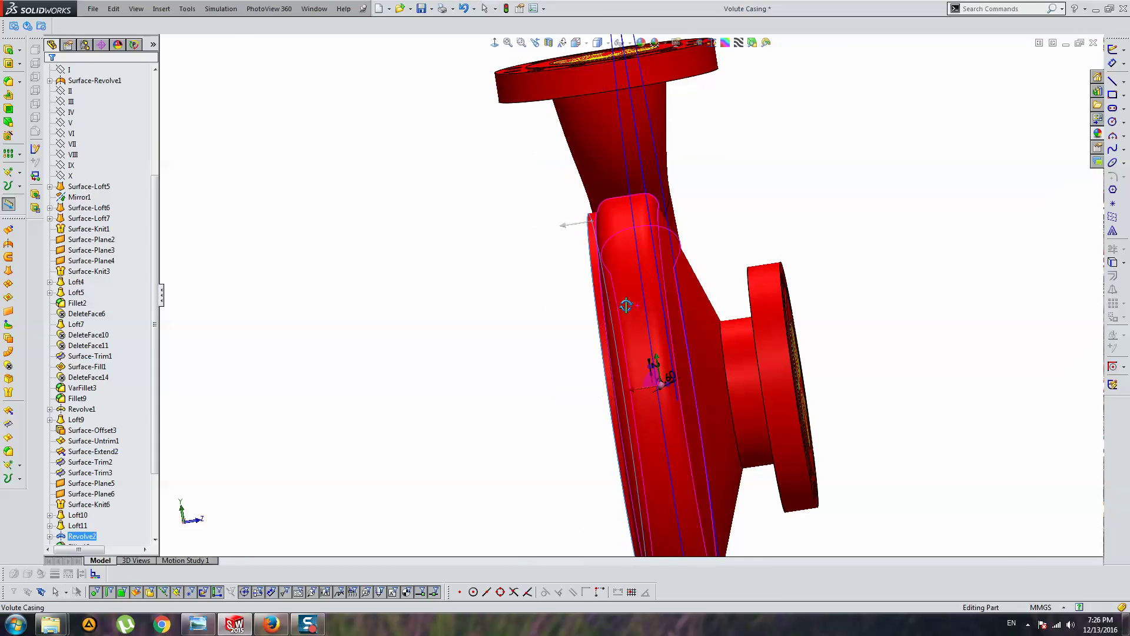
click(161, 9)
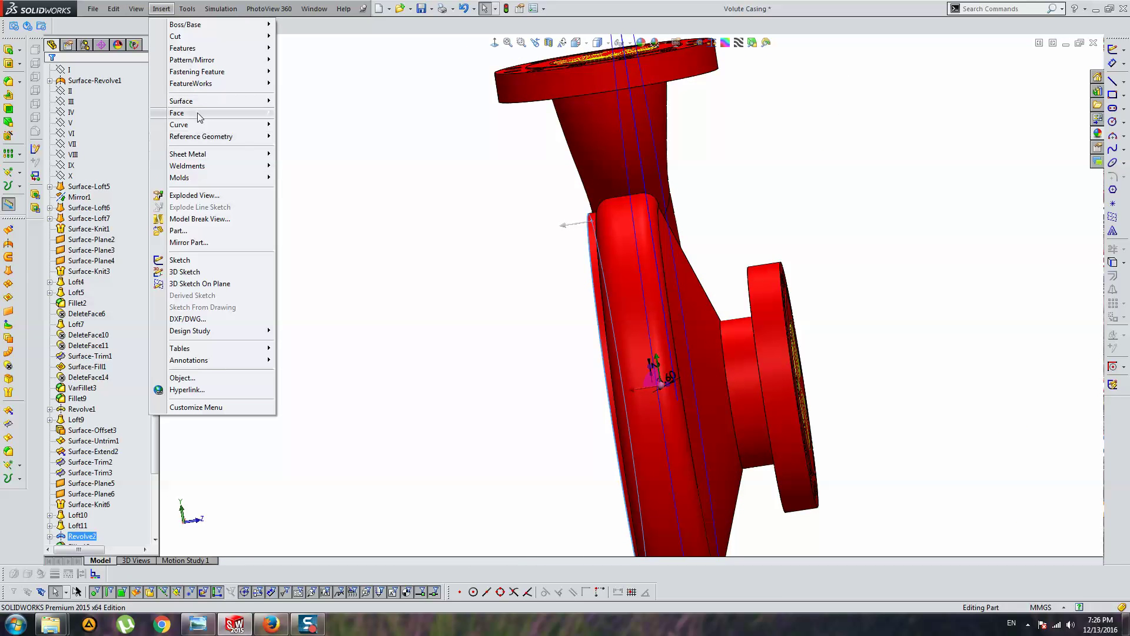
mouse_move(177, 113)
click(304, 137)
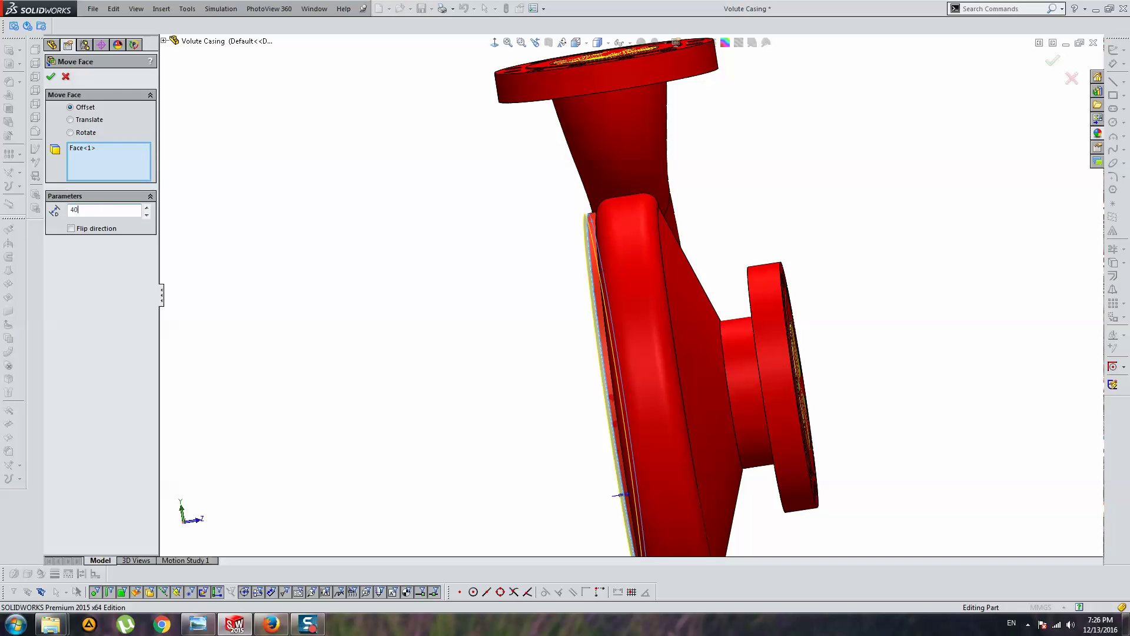
scroll(615, 278, up, 2)
mouse_move(616, 278)
middle_down()
mouse_move(755, 283)
mouse_move(611, 293)
middle_up()
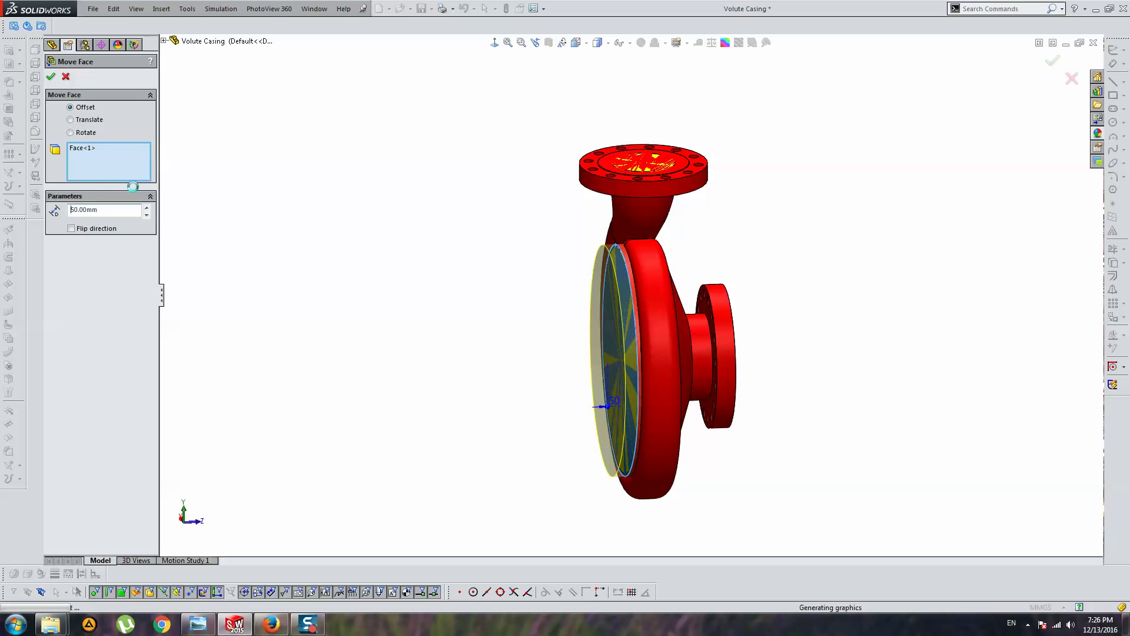
mouse_move(598, 262)
middle_down()
mouse_move(583, 290)
mouse_move(605, 247)
mouse_move(653, 210)
mouse_move(615, 255)
mouse_move(759, 202)
mouse_move(744, 161)
mouse_move(696, 347)
mouse_move(694, 239)
mouse_move(712, 411)
mouse_move(797, 401)
mouse_move(740, 372)
mouse_move(550, 373)
mouse_move(485, 345)
mouse_move(502, 325)
mouse_move(571, 357)
mouse_move(562, 371)
mouse_move(608, 391)
mouse_move(723, 352)
mouse_move(784, 386)
mouse_move(542, 345)
mouse_move(532, 309)
mouse_move(575, 337)
mouse_move(514, 356)
mouse_move(429, 346)
mouse_move(632, 386)
mouse_move(671, 297)
mouse_move(785, 290)
mouse_move(637, 320)
mouse_move(532, 320)
mouse_move(614, 307)
mouse_move(613, 259)
mouse_move(567, 242)
mouse_move(616, 284)
mouse_move(671, 285)
mouse_move(617, 211)
middle_up()
scroll(668, 287, down, 3)
scroll(647, 278, up, 2)
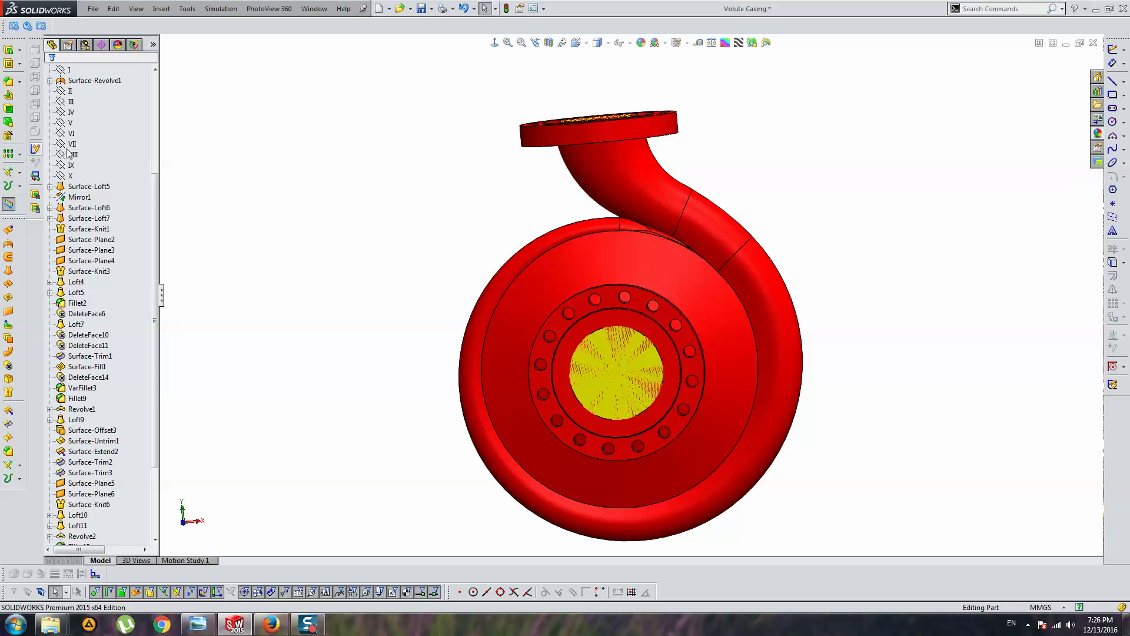
Sketch a circle centred on the origin on the Front Plane, viewed normal to it.
drag(156, 191, 171, 70)
click(86, 165)
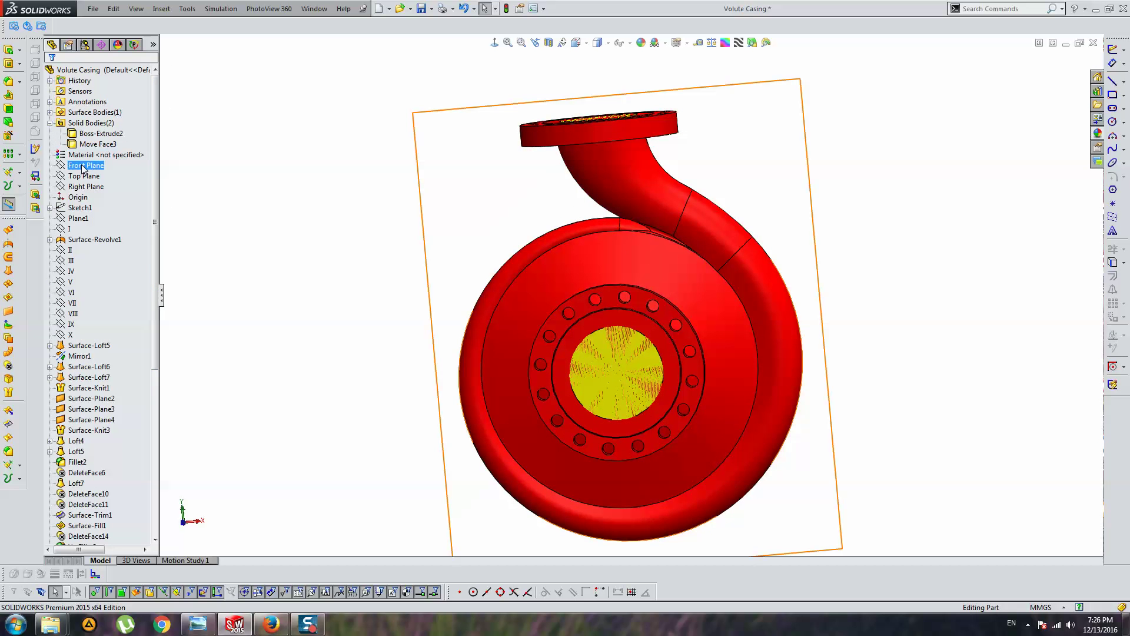
click(495, 45)
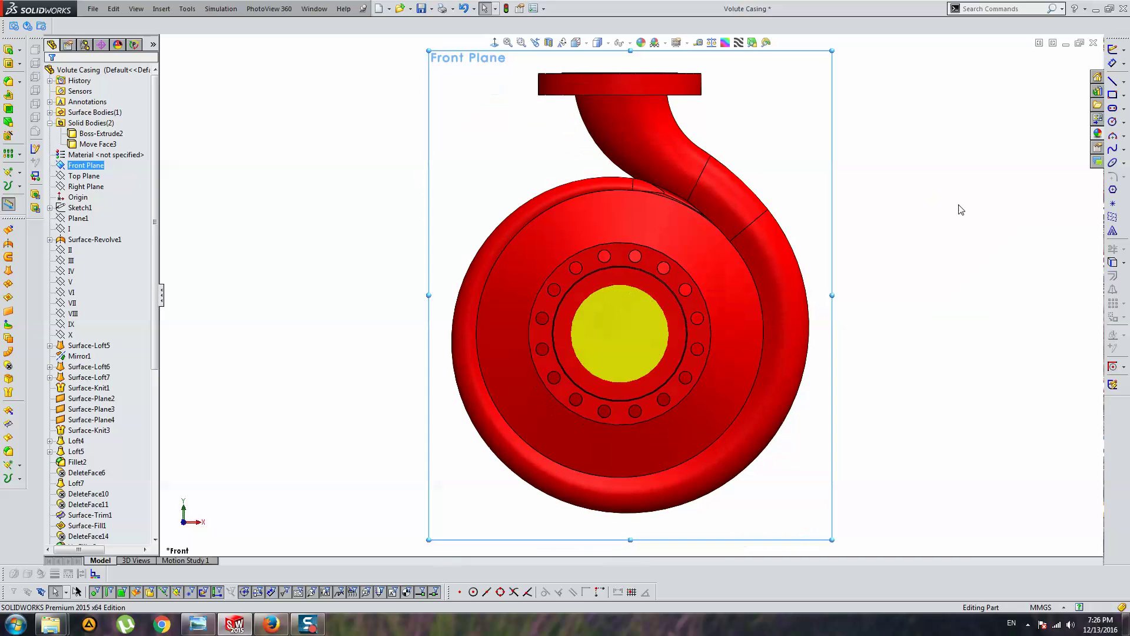
click(1112, 122)
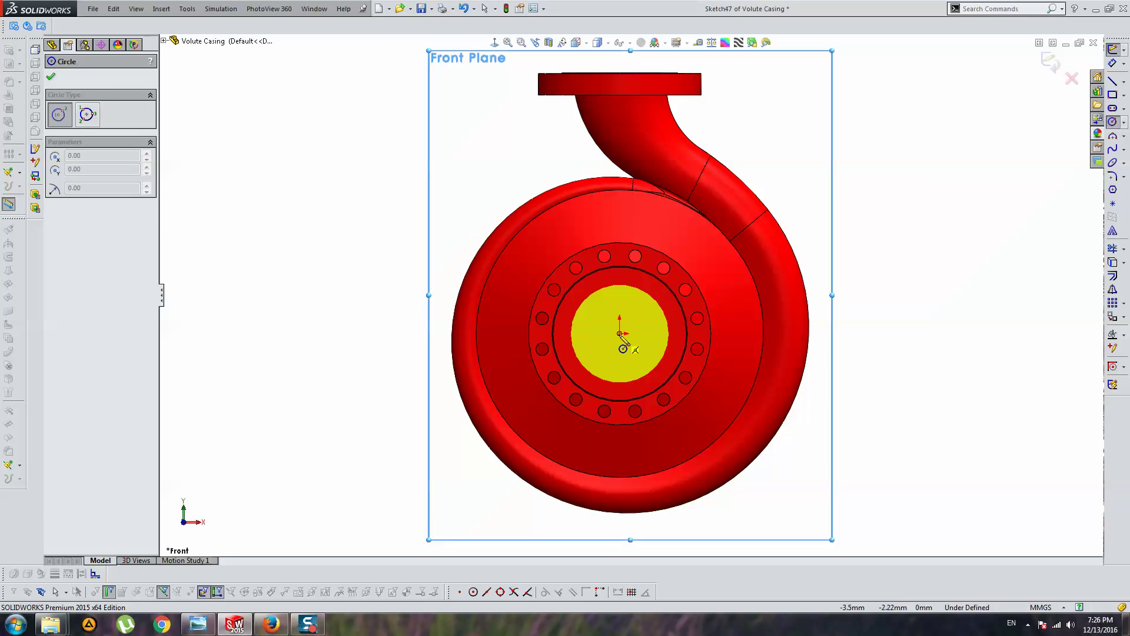
click(619, 333)
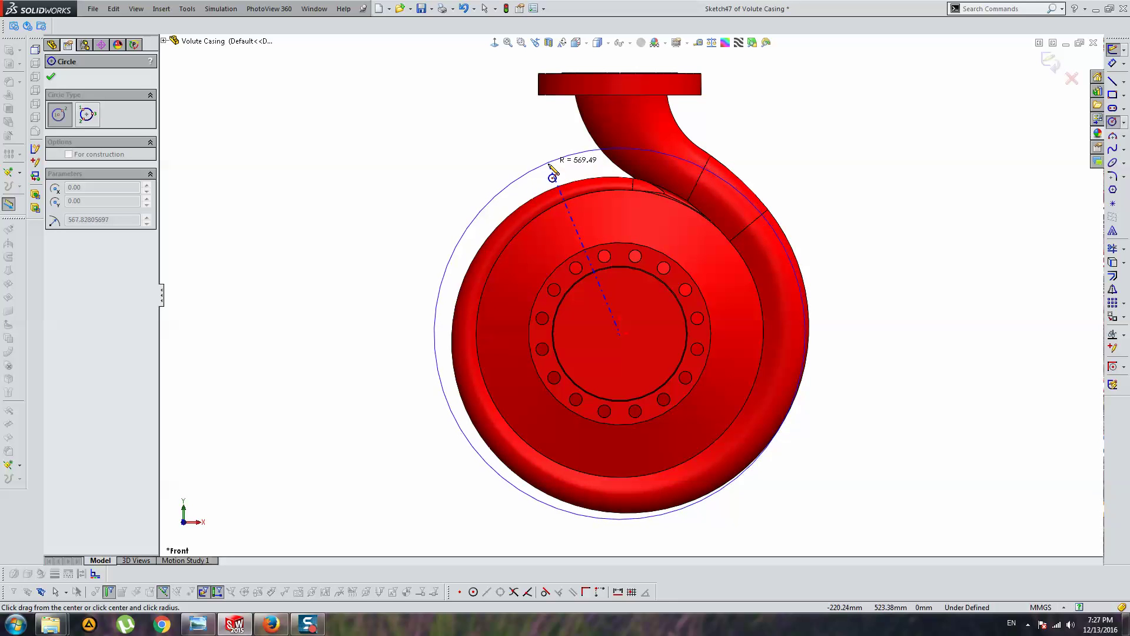
click(552, 181)
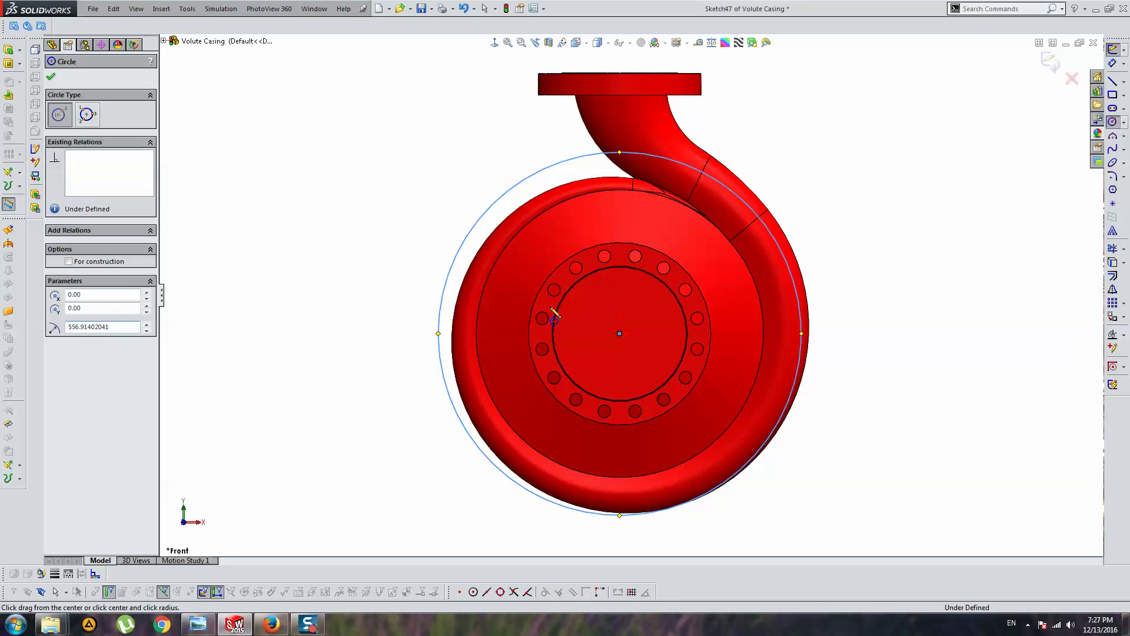
middle_drag(552, 181, 593, 190)
key(Escape)
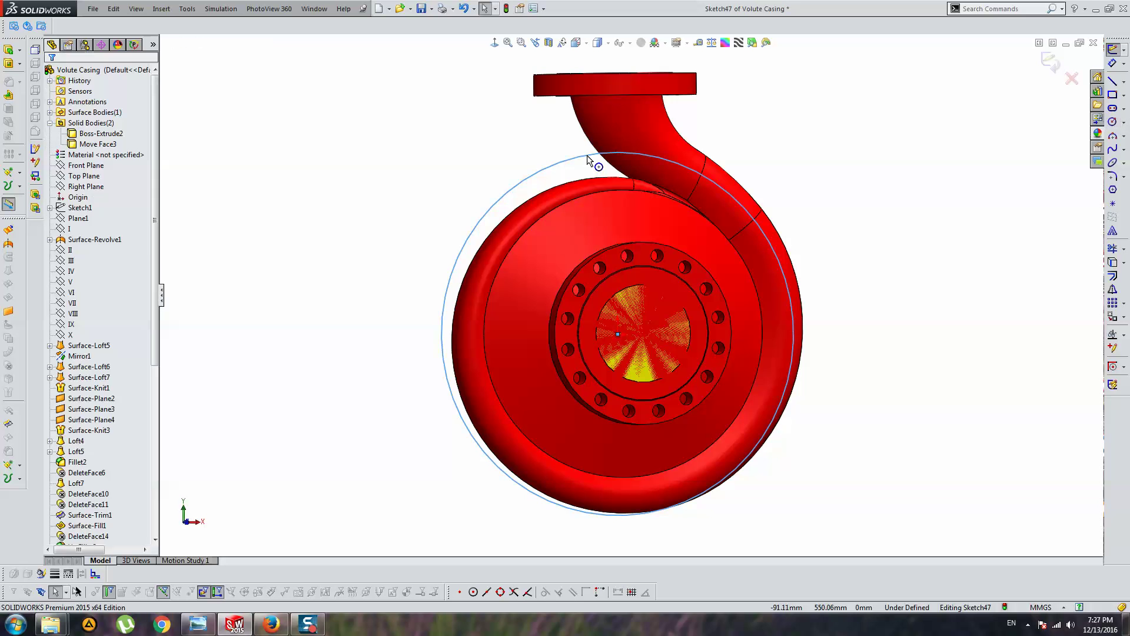
Dimension the circle's diameter to 1100 mm.
click(589, 157)
key(Escape)
key(ctrl+8)
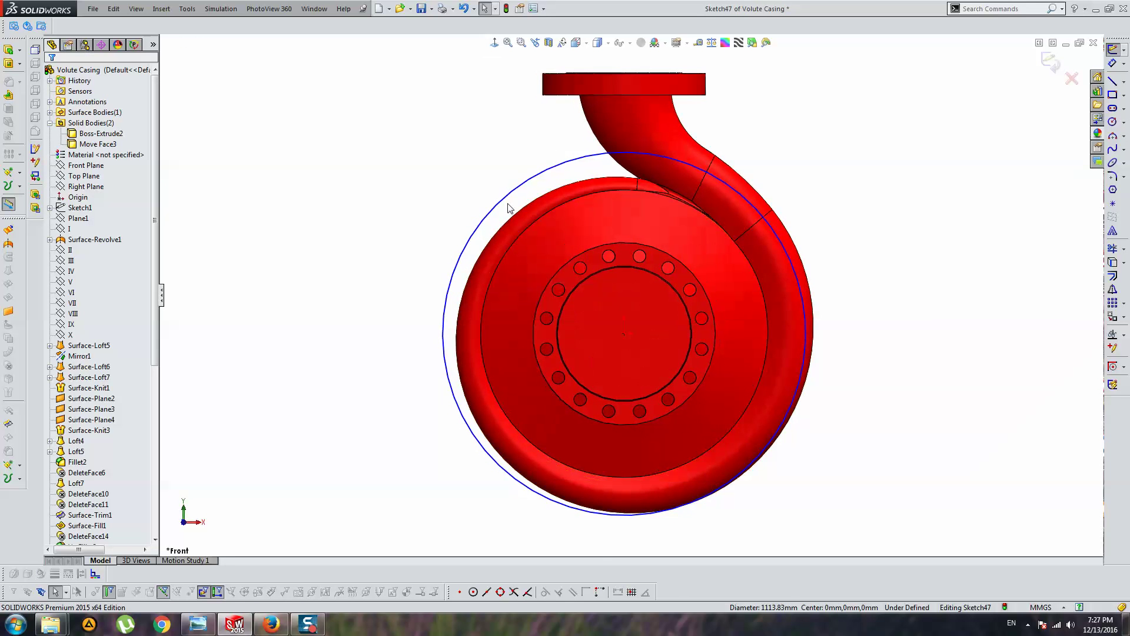
click(507, 210)
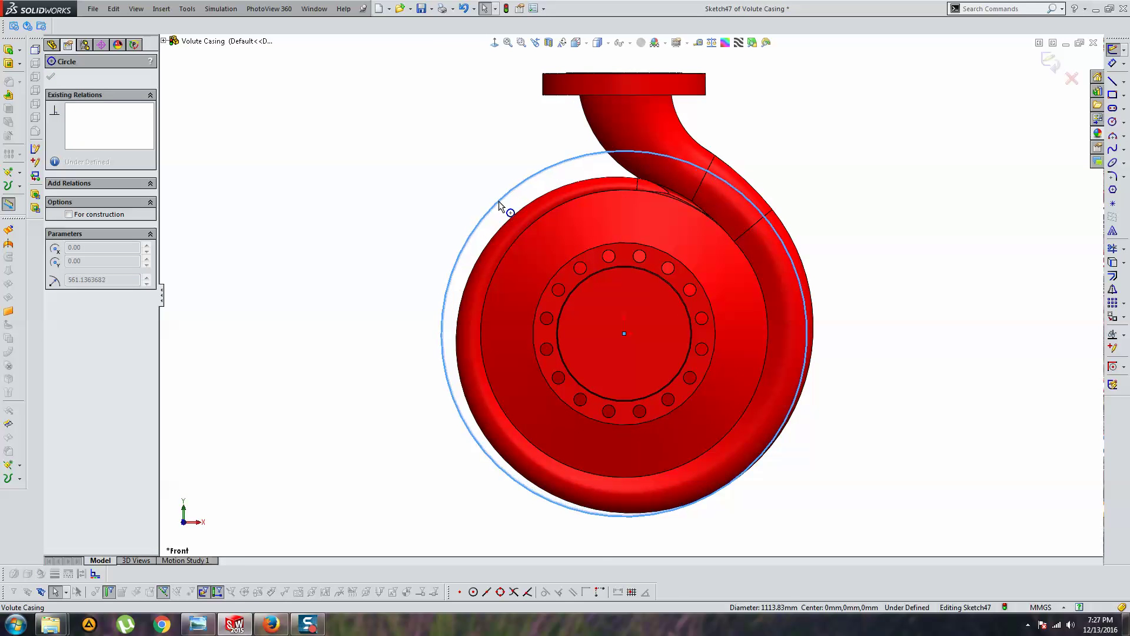
drag(499, 202, 579, 162)
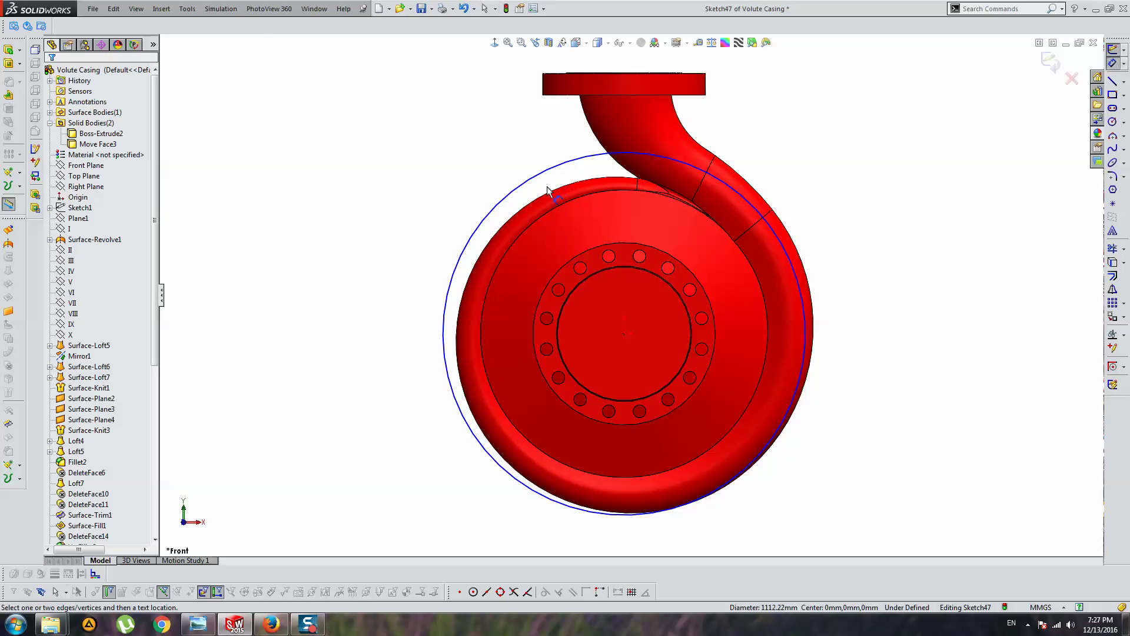
click(484, 217)
click(414, 289)
text(1100)
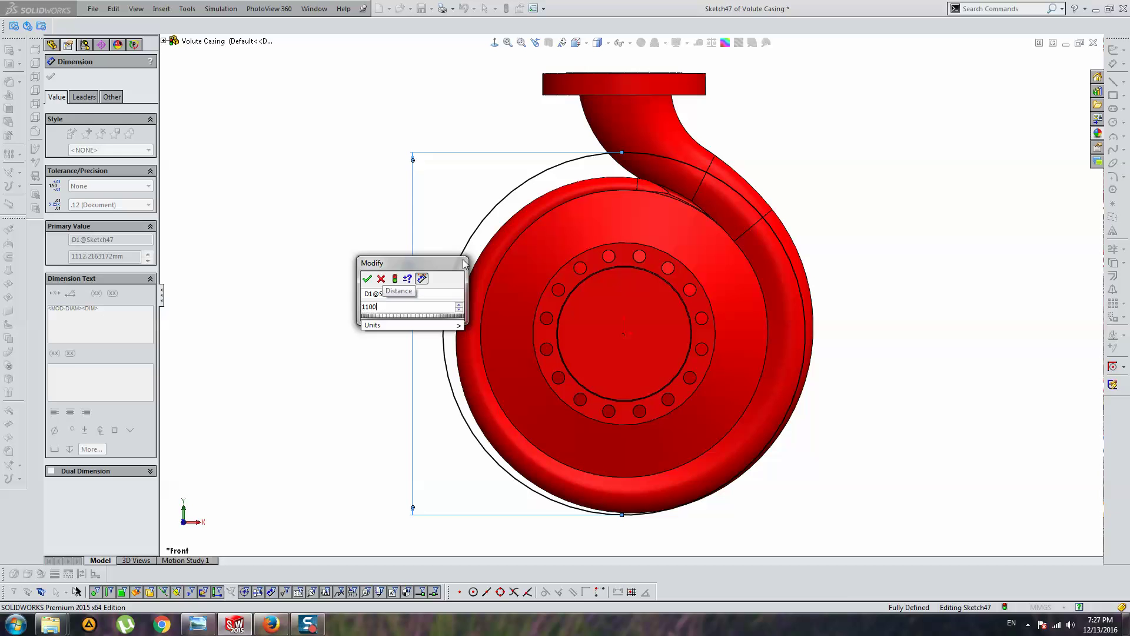
key(Return)
key(Escape)
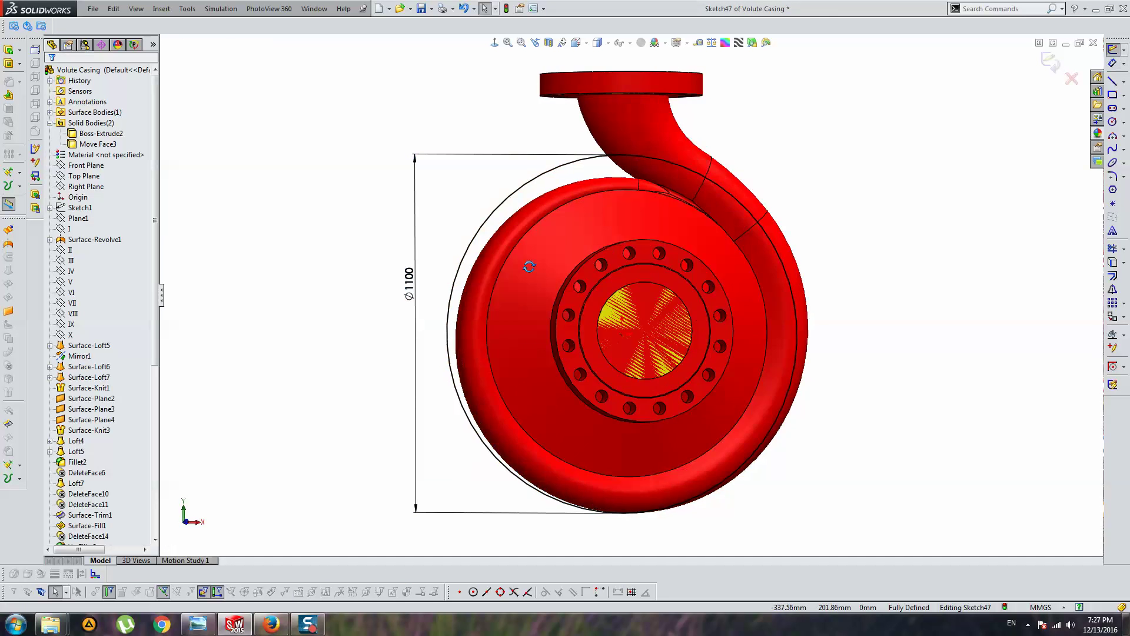
mouse_move(530, 259)
middle_down()
mouse_move(623, 275)
mouse_move(613, 261)
middle_up()
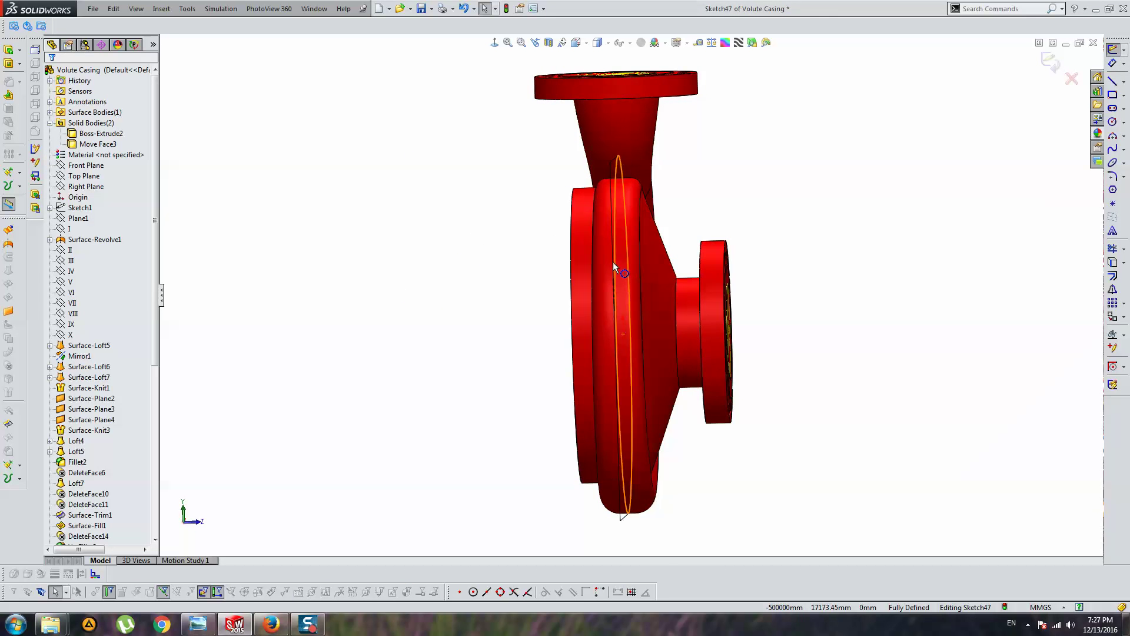
Extrude the Ø1100 circle 36 mm Mid Plane into a ring.
click(8, 50)
middle_drag(369, 178, 377, 182)
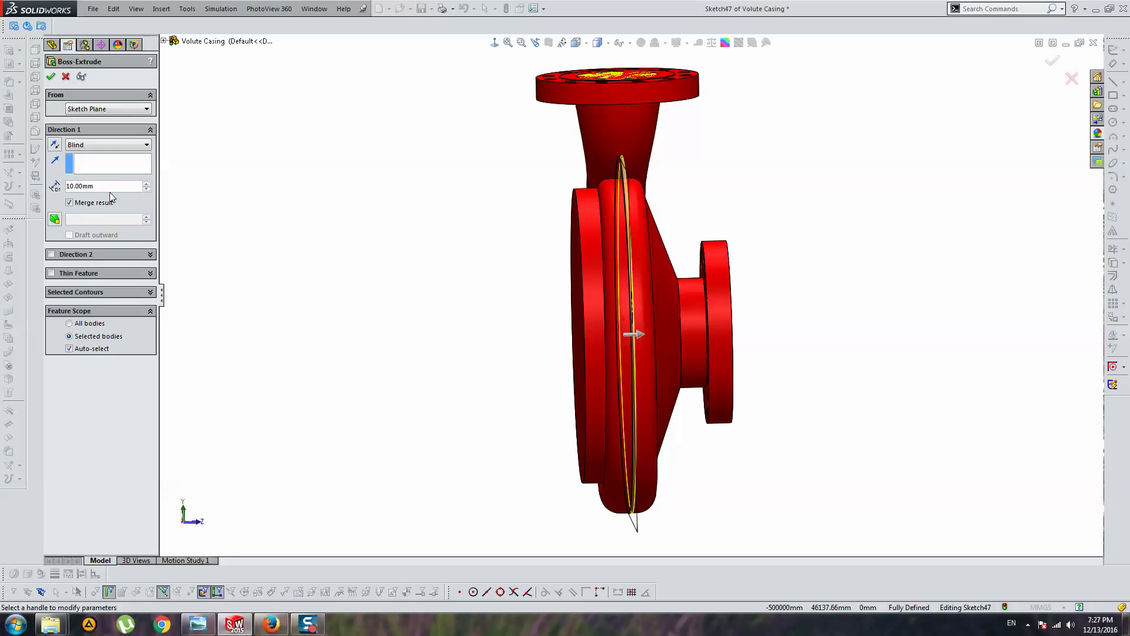
click(93, 202)
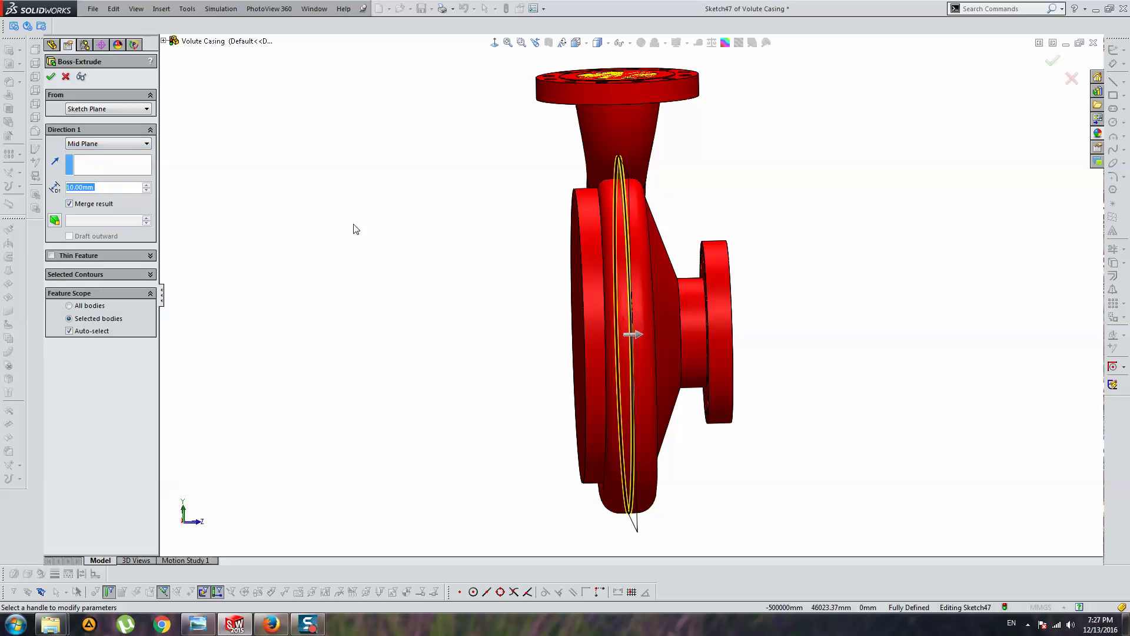
scroll(196, 151, up, 1)
text(36)
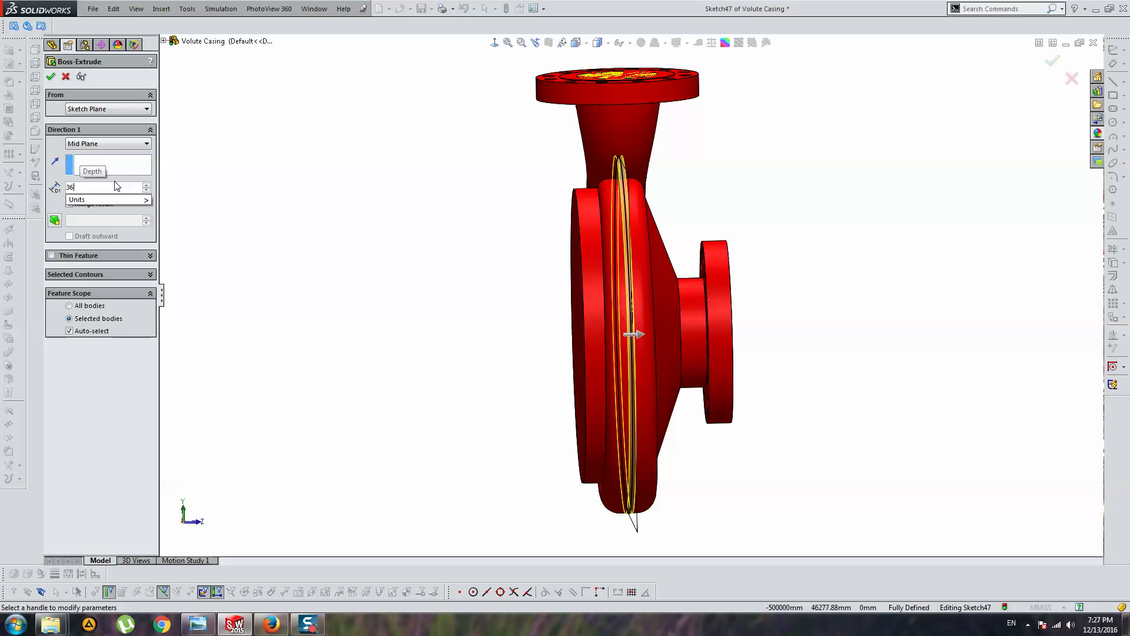
key(Return)
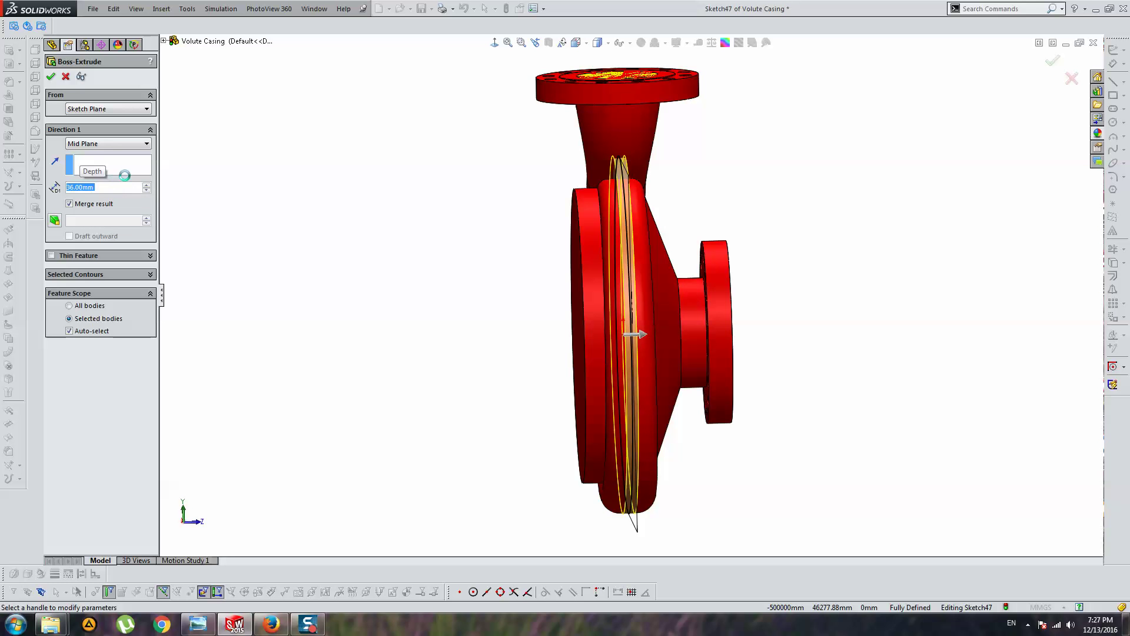
key(Return)
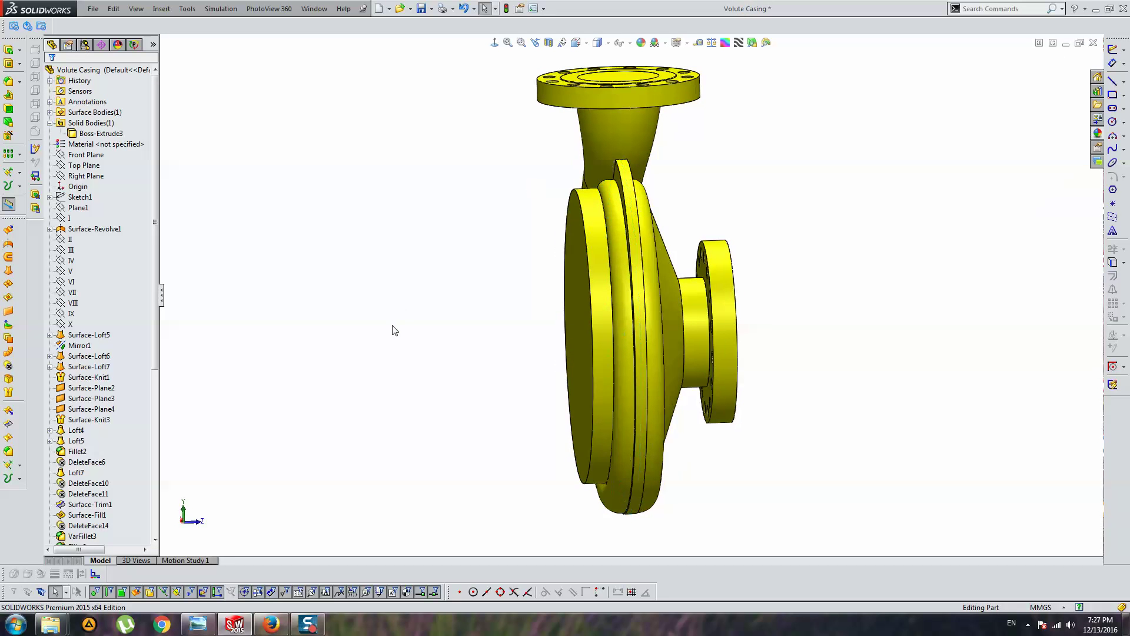
Edit the ring extrusion to remove Boss-Extrude2 from its Feature Scope.
right_click(625, 174)
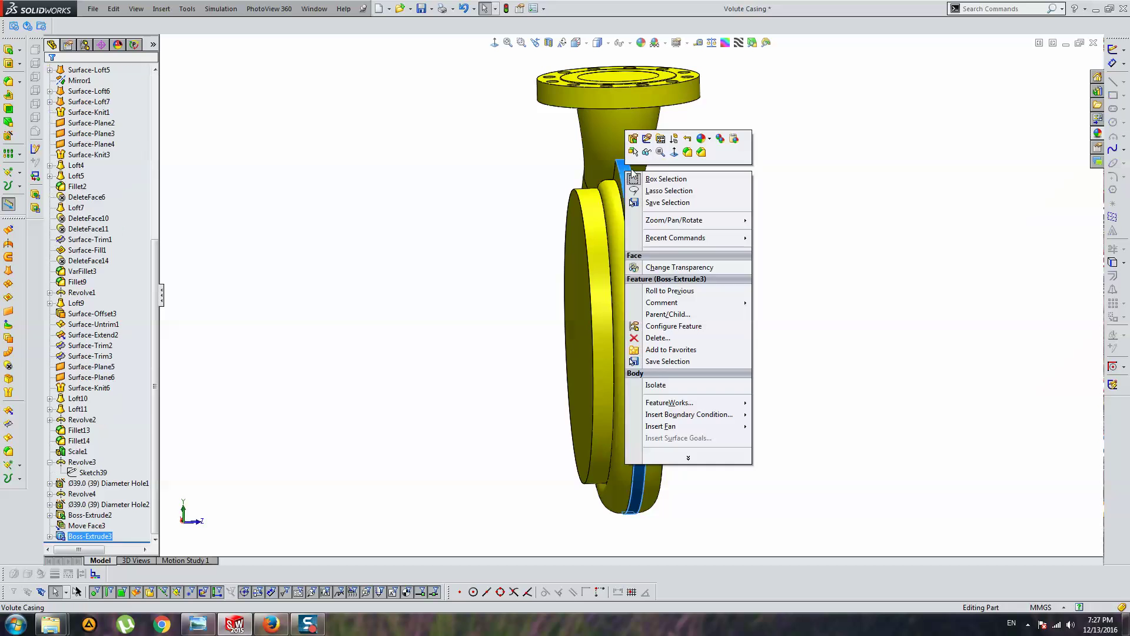
click(650, 149)
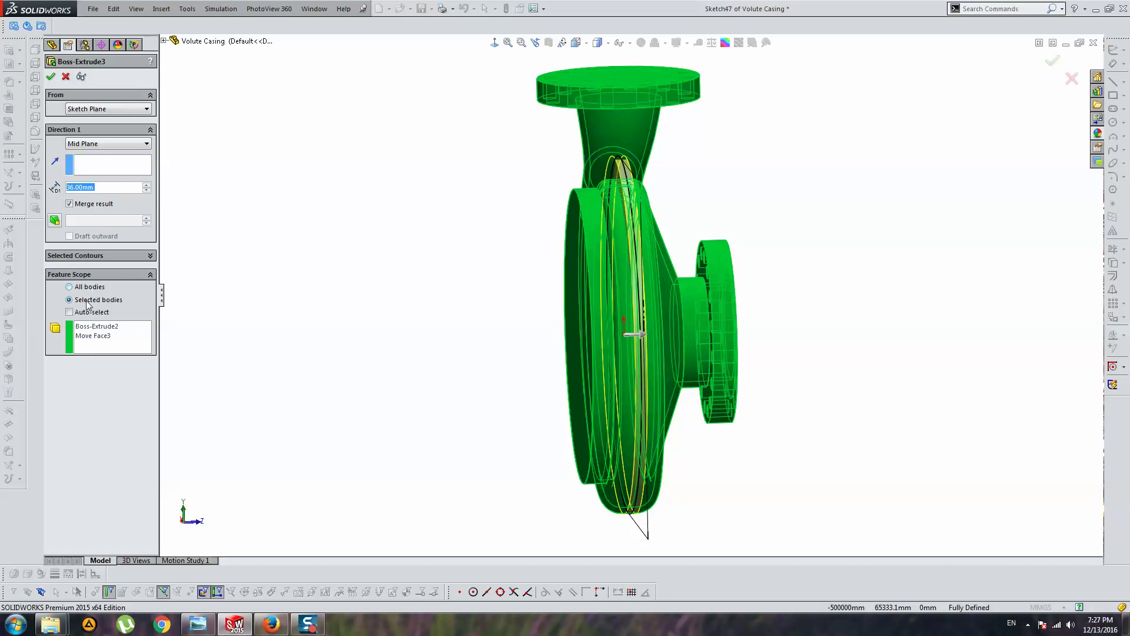
right_click(96, 340)
click(118, 350)
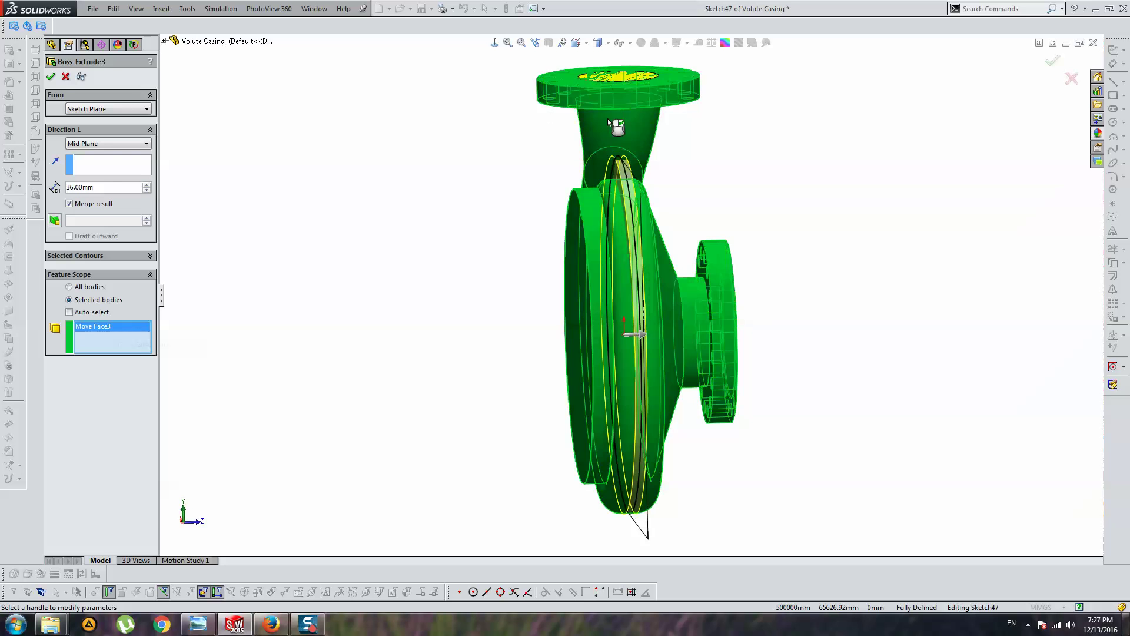
key(Return)
key(ctrl+1)
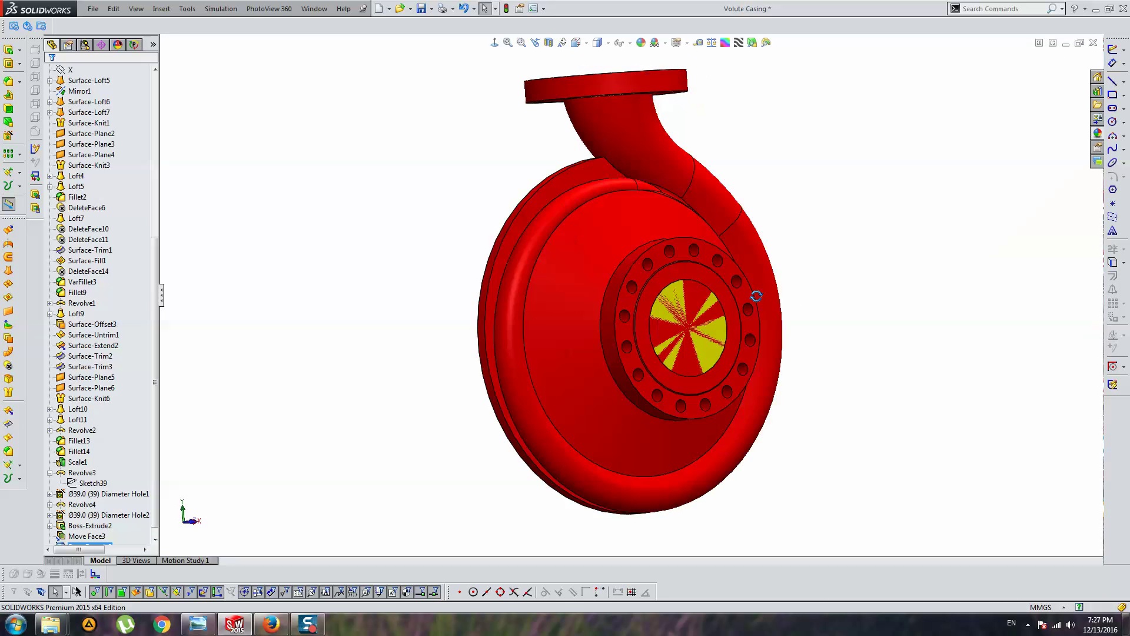
scroll(667, 256, down, 5)
middle_drag(626, 212, 787, 222)
scroll(762, 250, up, 3)
scroll(675, 278, down, 6)
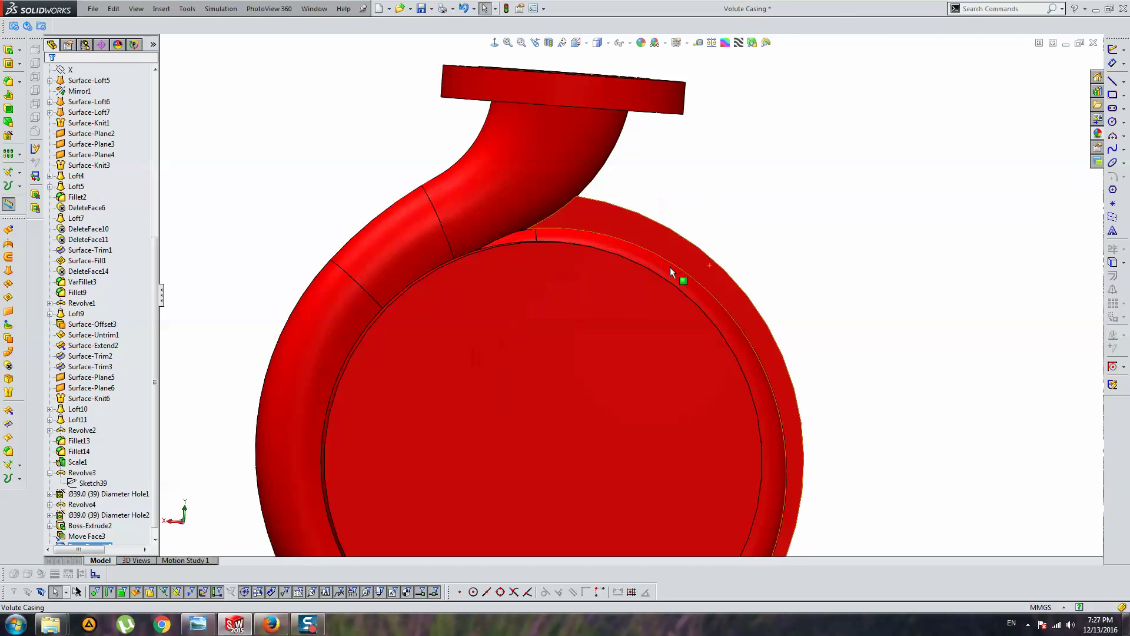
scroll(659, 264, up, 5)
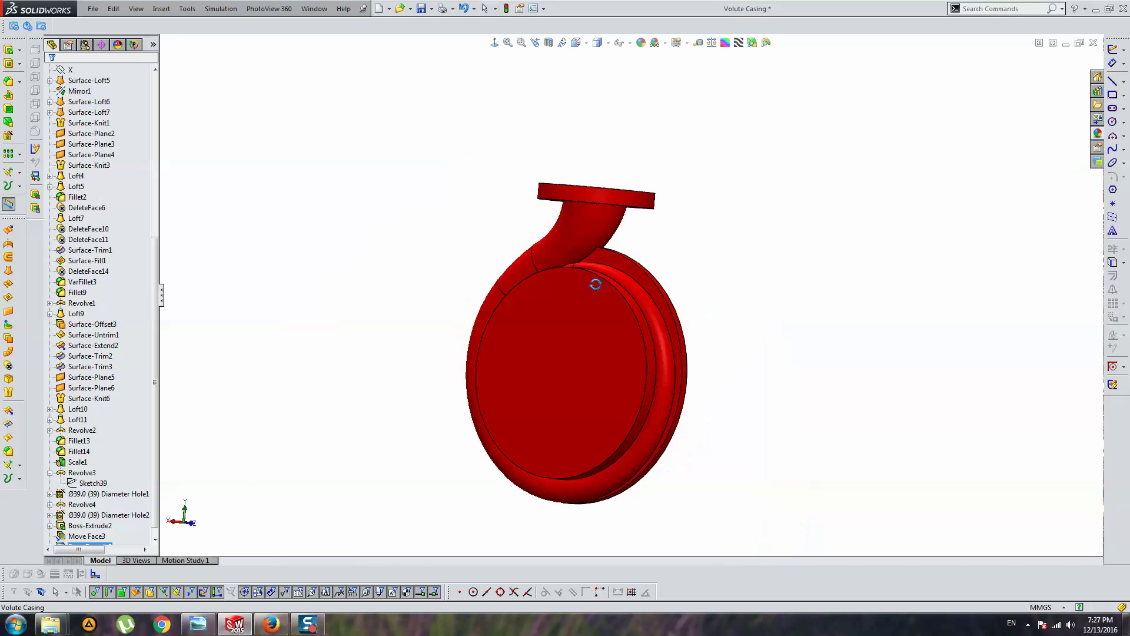
mouse_move(660, 264)
middle_down()
mouse_move(494, 270)
mouse_move(512, 235)
mouse_move(545, 222)
mouse_move(548, 258)
mouse_move(701, 272)
mouse_move(686, 282)
mouse_move(893, 332)
mouse_move(837, 217)
mouse_move(626, 404)
mouse_move(637, 318)
mouse_move(651, 330)
mouse_move(651, 320)
mouse_move(646, 424)
mouse_move(592, 255)
mouse_move(431, 305)
mouse_move(609, 317)
mouse_move(517, 340)
mouse_move(719, 346)
middle_up()
scroll(431, 305, down, 3)
scroll(608, 317, up, 3)
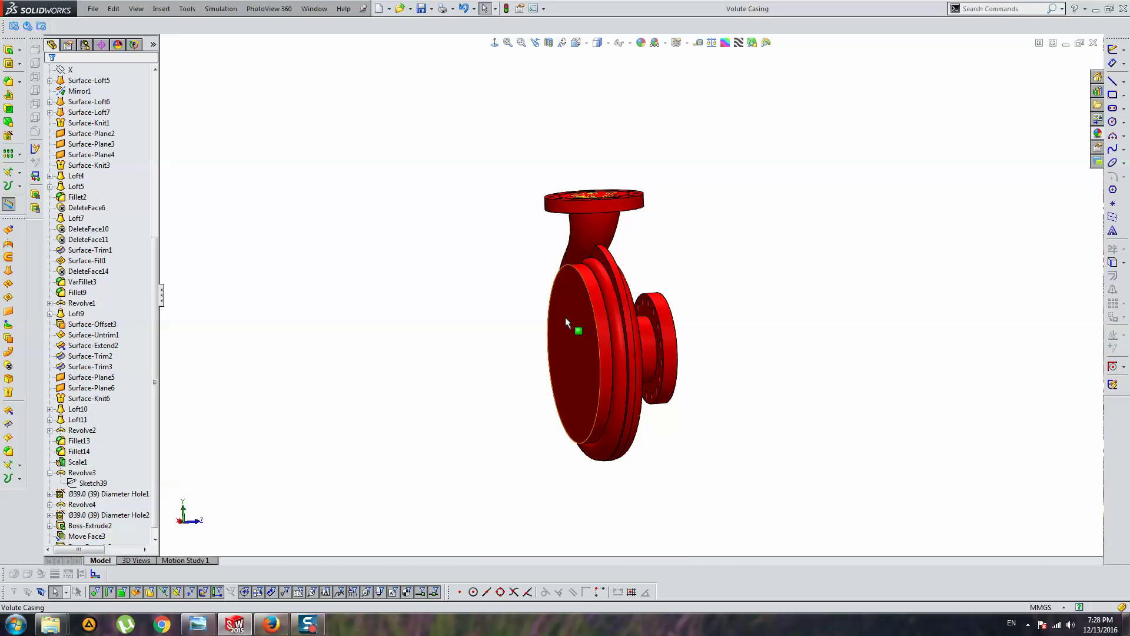
middle_drag(565, 320, 610, 319)
scroll(609, 319, down, 3)
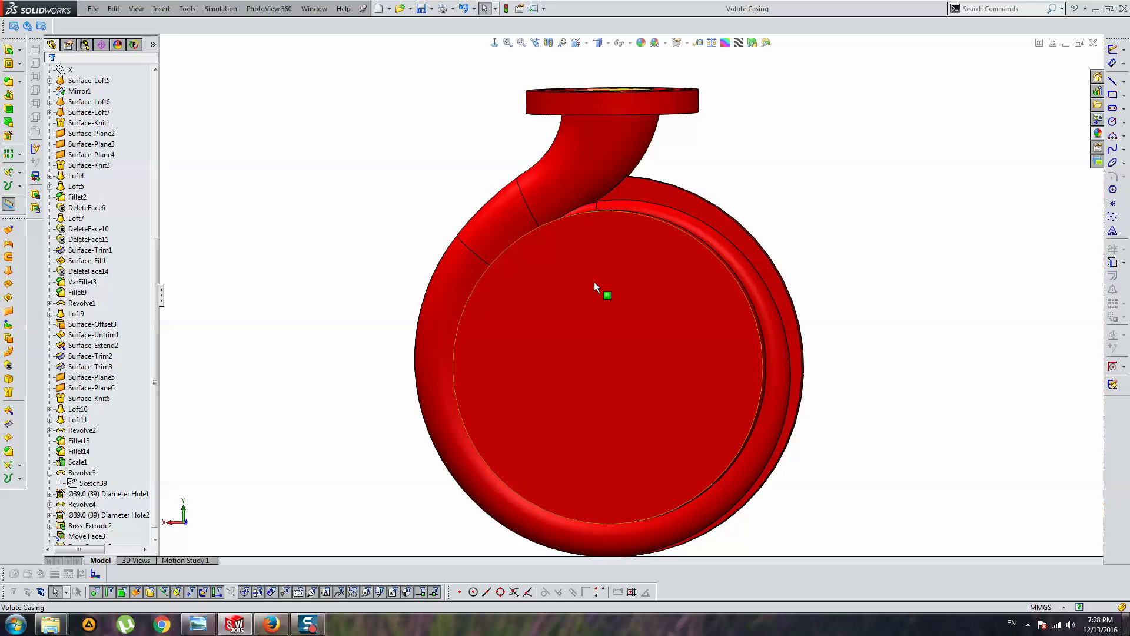
mouse_move(592, 281)
middle_down()
mouse_move(595, 263)
mouse_move(558, 262)
mouse_move(569, 272)
mouse_move(522, 290)
mouse_move(609, 282)
mouse_move(483, 246)
middle_up()
scroll(522, 291, up, 3)
scroll(275, 254, down, 3)
scroll(562, 297, up, 3)
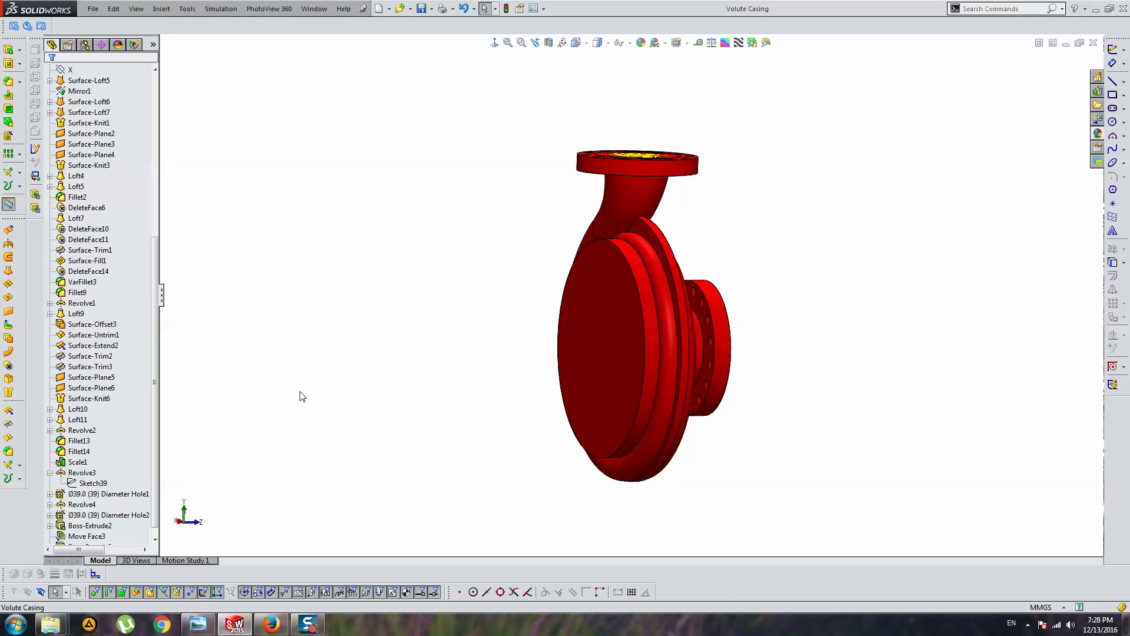
middle_drag(477, 365, 596, 328)
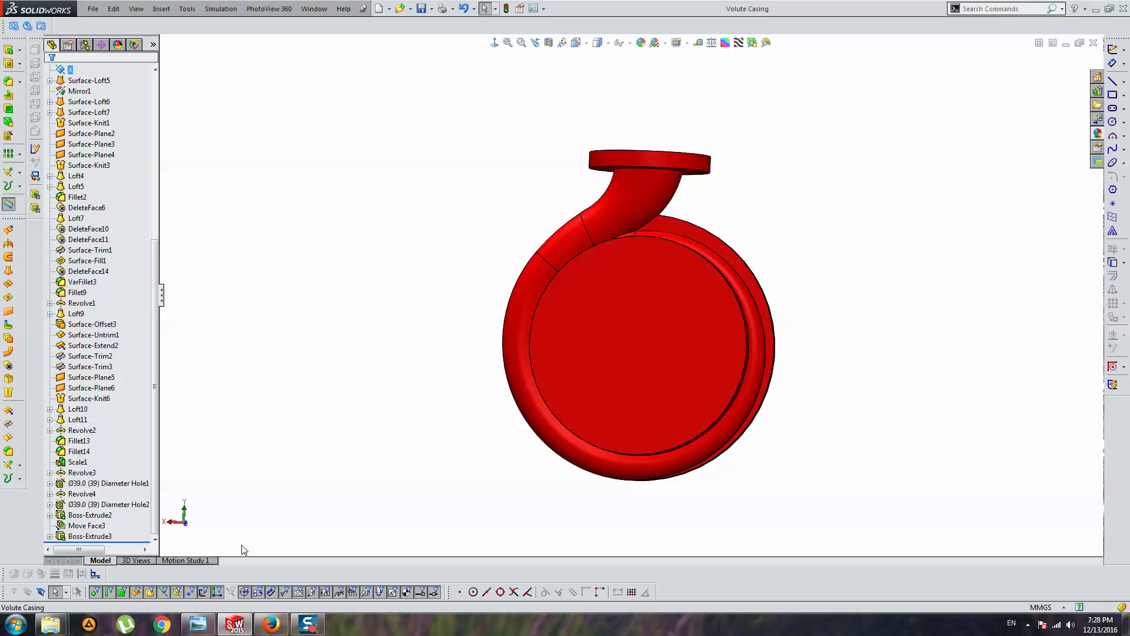
Check the flange size reference images, then return to SOLIDWORKS and orbit to the flange bolt holes.
click(284, 627)
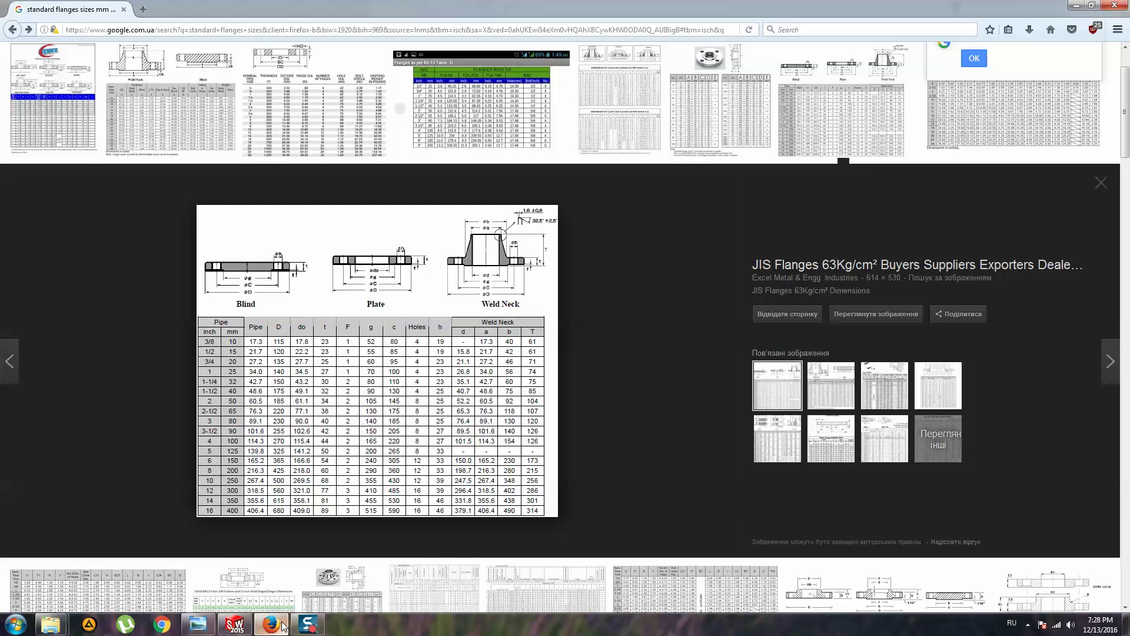
click(283, 626)
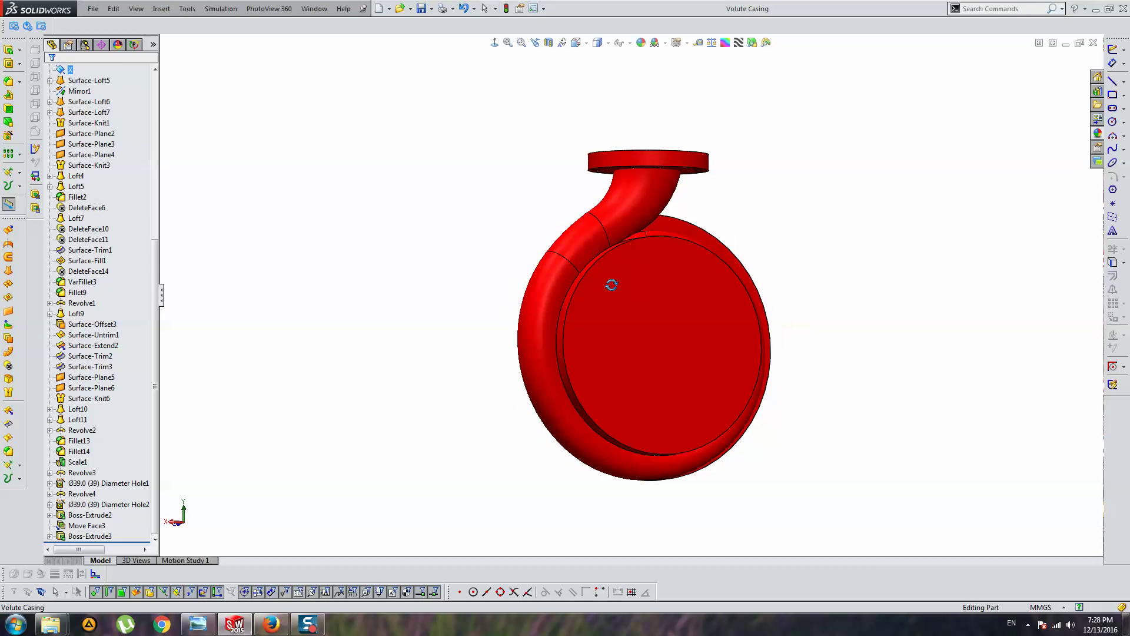
click(273, 621)
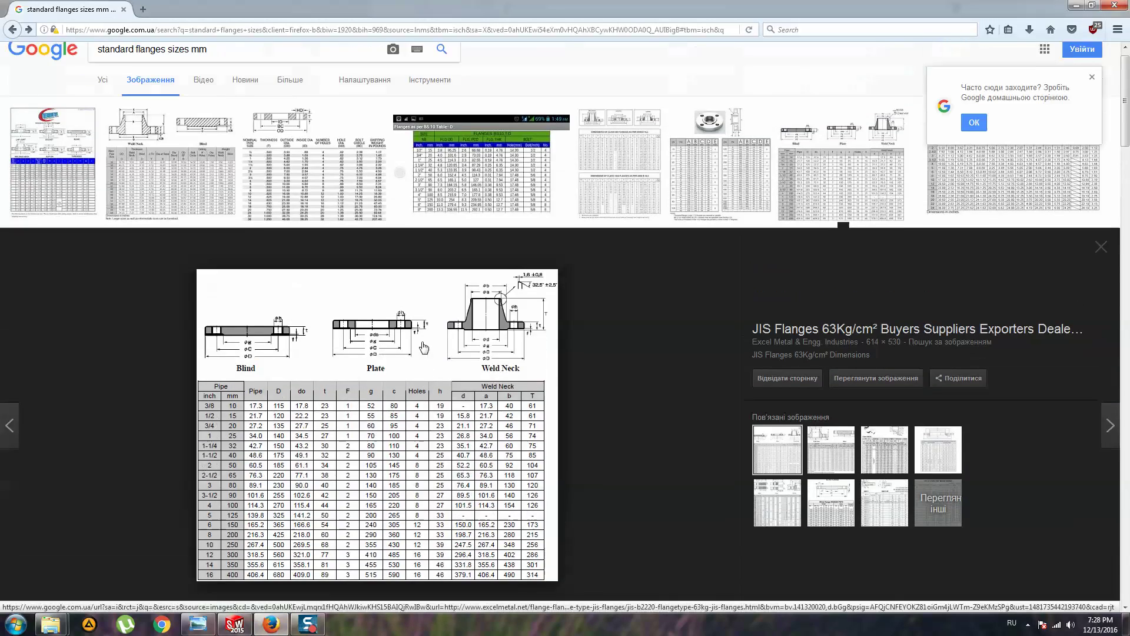
scroll(422, 347, down, 5)
scroll(422, 347, down, 5)
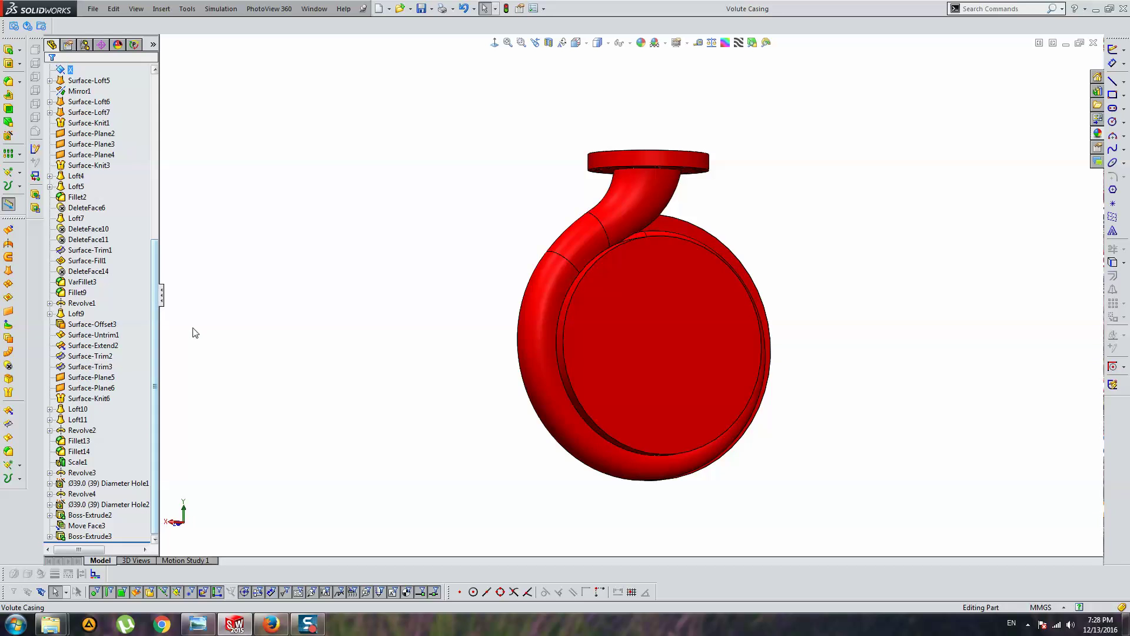
mouse_move(194, 333)
middle_down()
mouse_move(443, 328)
mouse_move(396, 323)
mouse_move(414, 338)
mouse_move(466, 340)
middle_up()
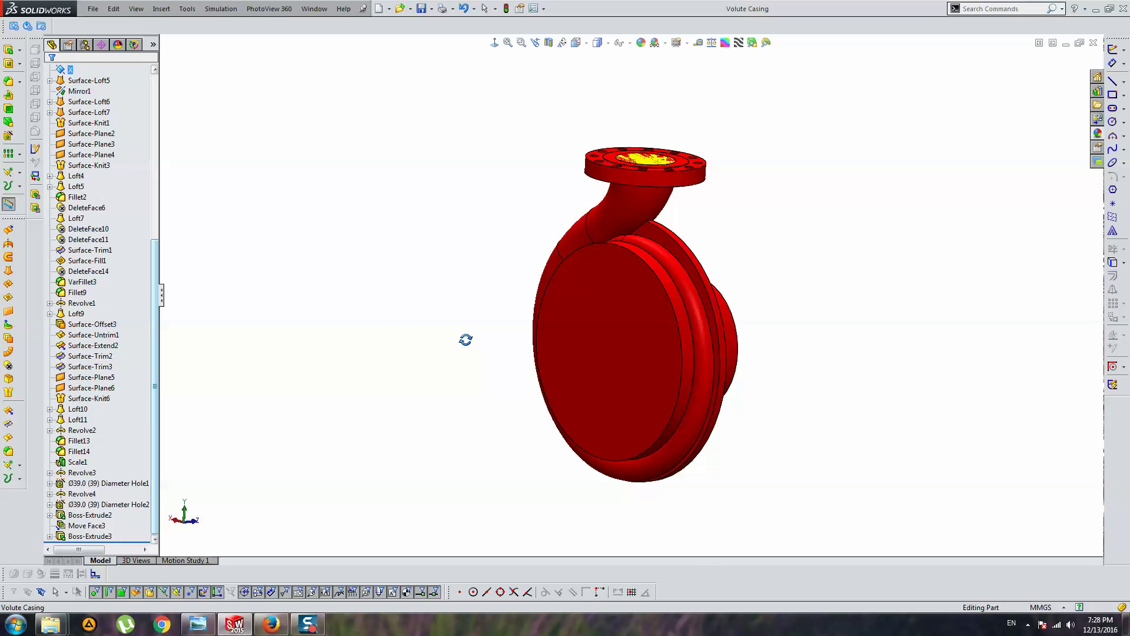
Roll back the later features and sketch an origin-centred circle on the casing's flat front face.
right_click(645, 216)
click(665, 194)
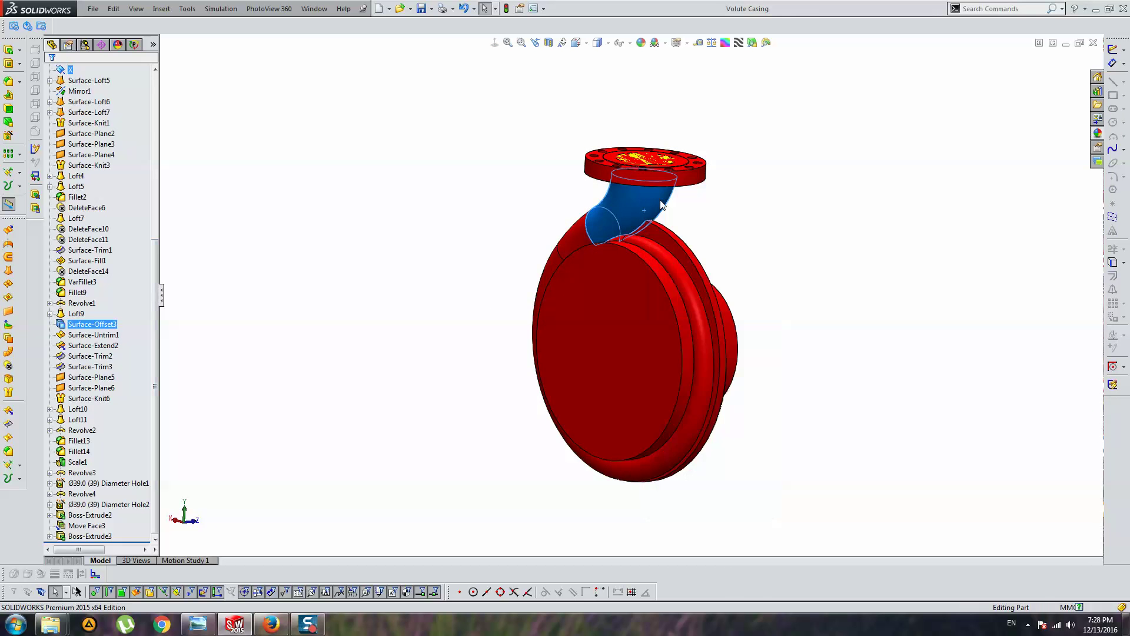
double_click(604, 288)
click(495, 43)
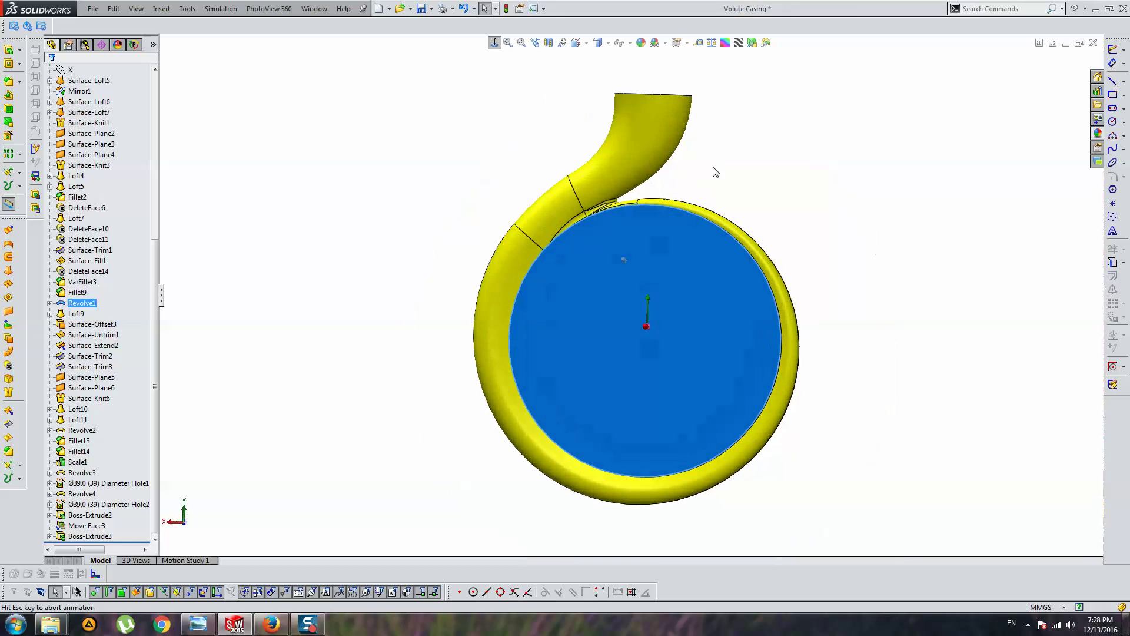
click(1113, 122)
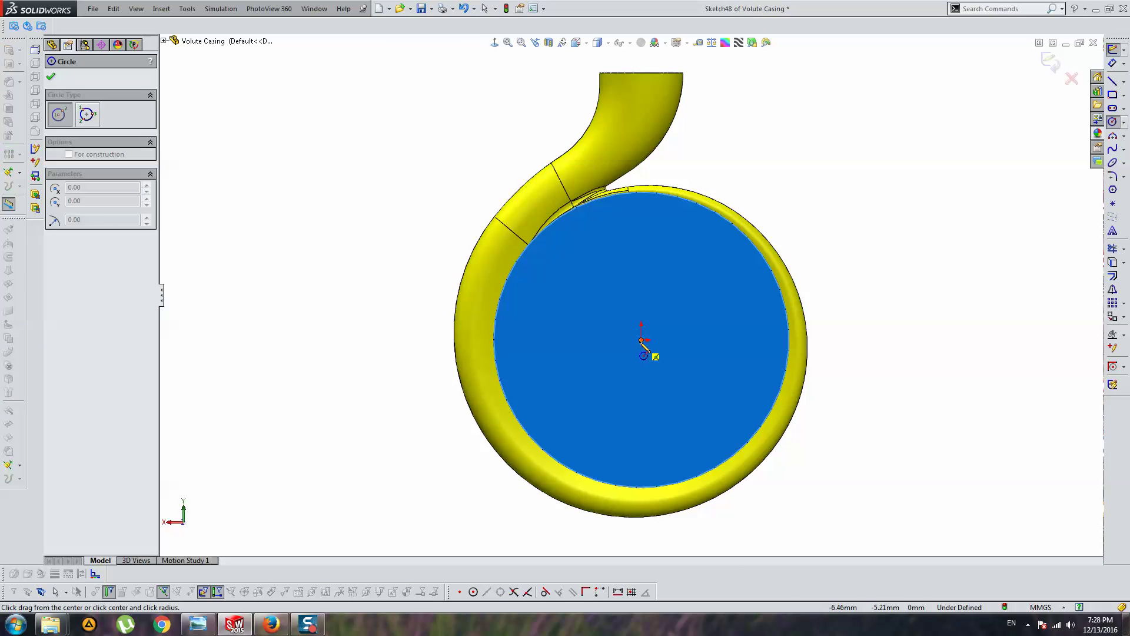
click(641, 340)
click(629, 219)
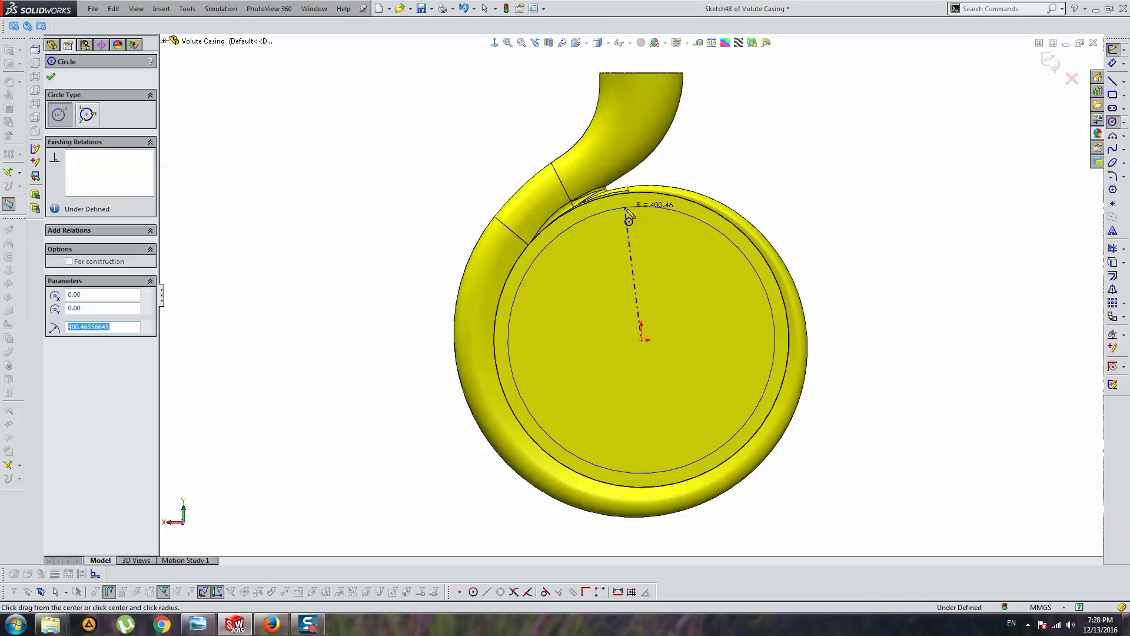
key(Escape)
Dimension the circle's diameter to 800.
click(672, 217)
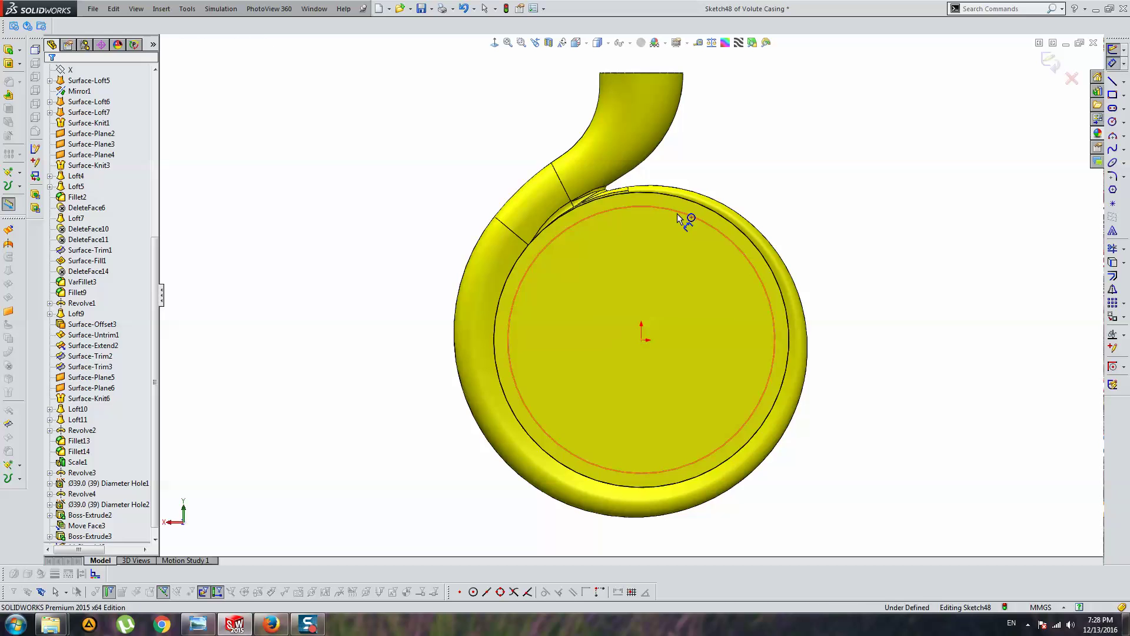
click(676, 285)
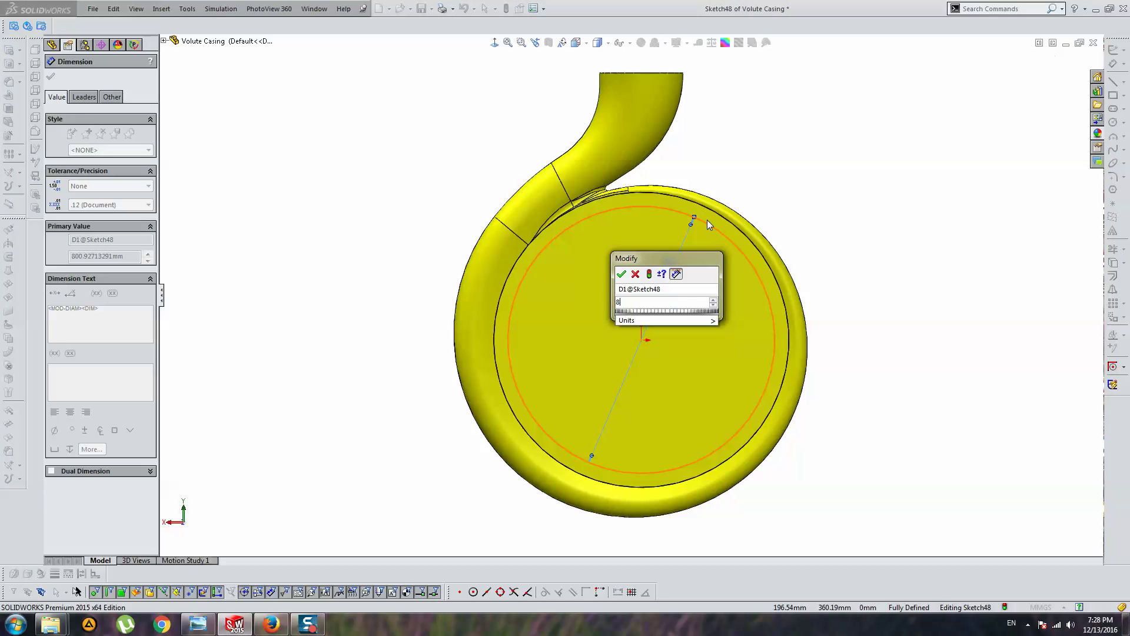
text(800)
key(Return)
key(Escape)
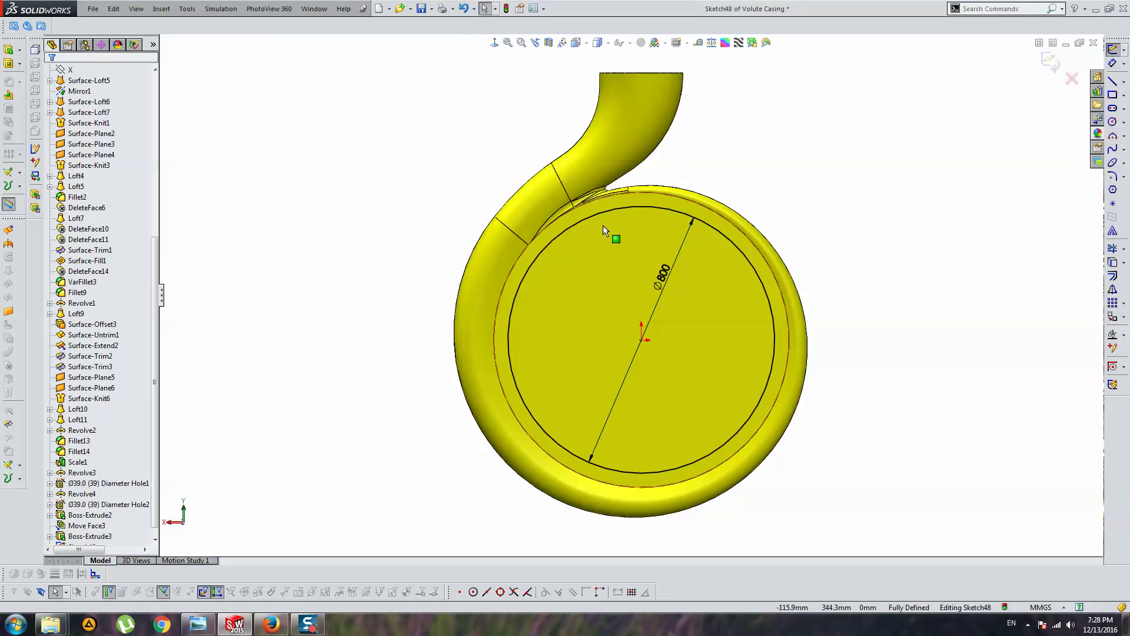
middle_drag(603, 225, 520, 205)
mouse_move(635, 245)
middle_down()
mouse_move(673, 244)
mouse_move(653, 244)
middle_up()
scroll(100, 265, up, 8)
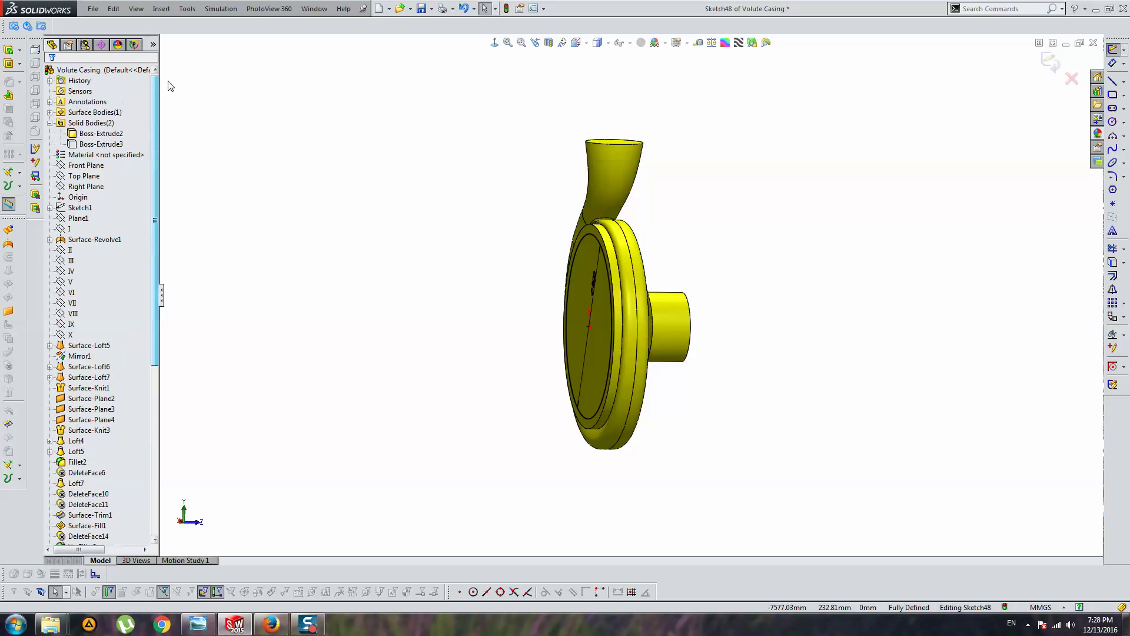
Extrude the Ø800 circle Up To Surface, ending at the casing's front face.
click(100, 133)
click(110, 126)
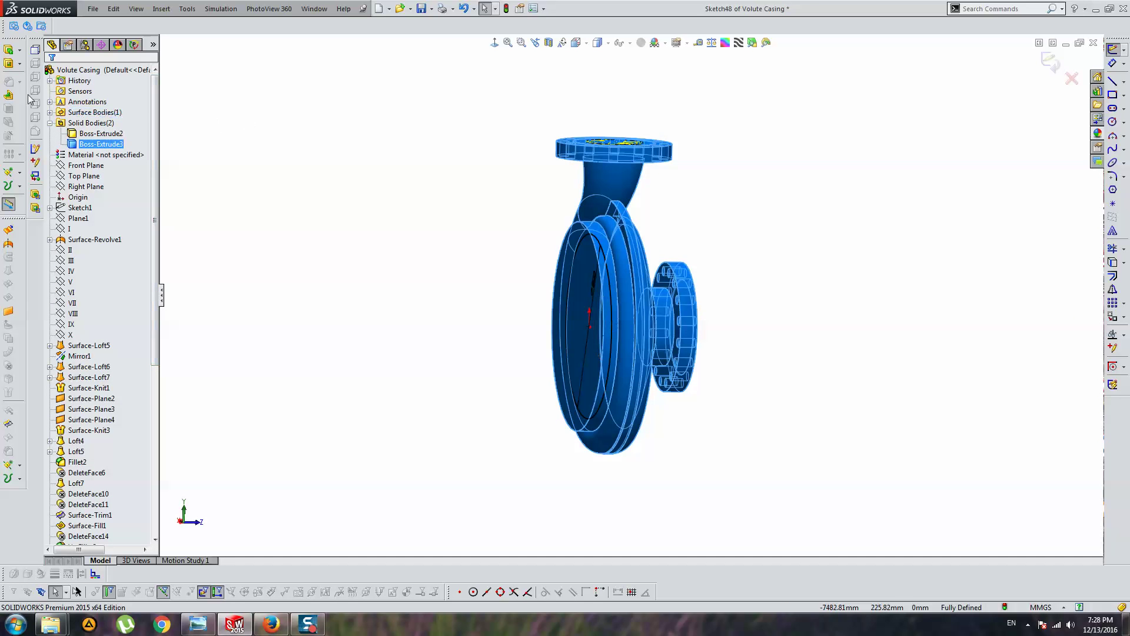
click(8, 50)
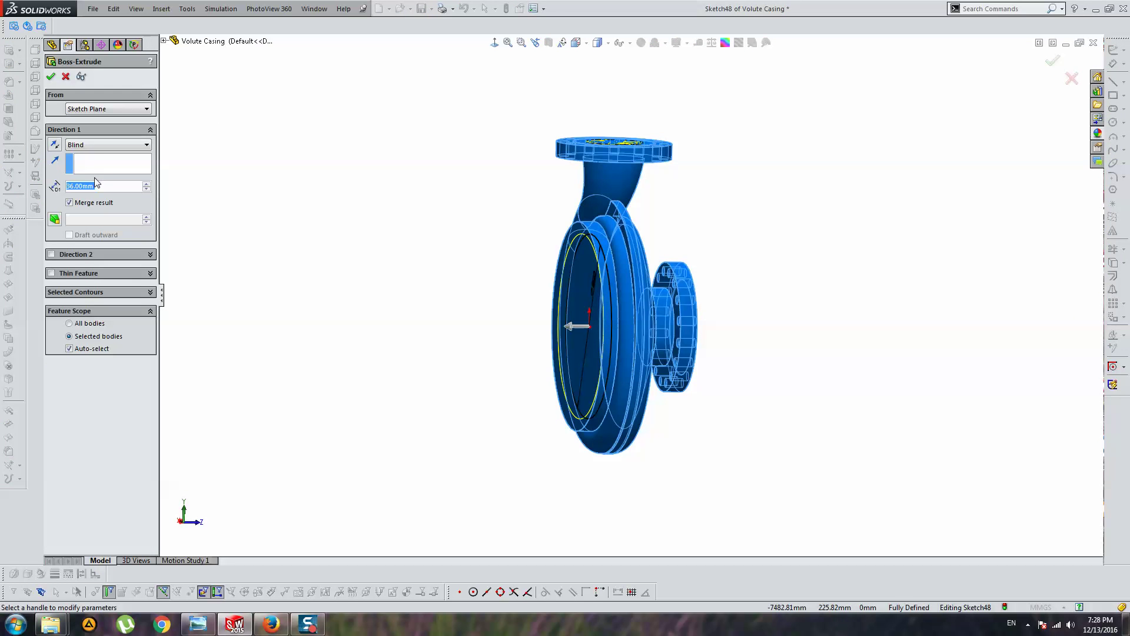
click(97, 195)
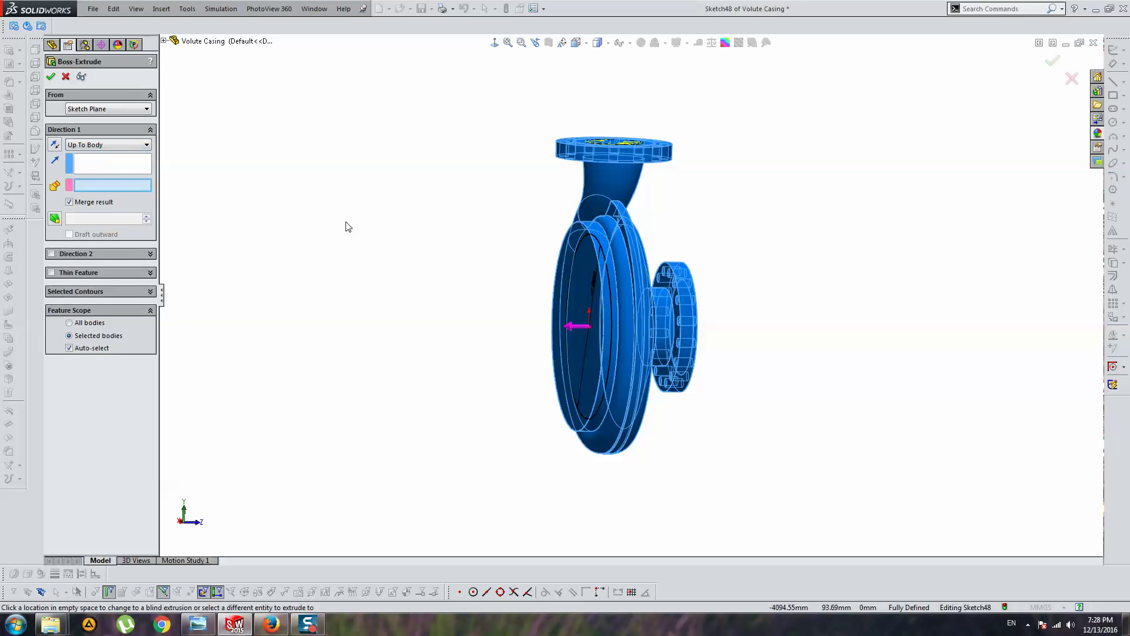
mouse_move(511, 244)
middle_down()
mouse_move(556, 263)
mouse_move(526, 288)
middle_up()
click(555, 262)
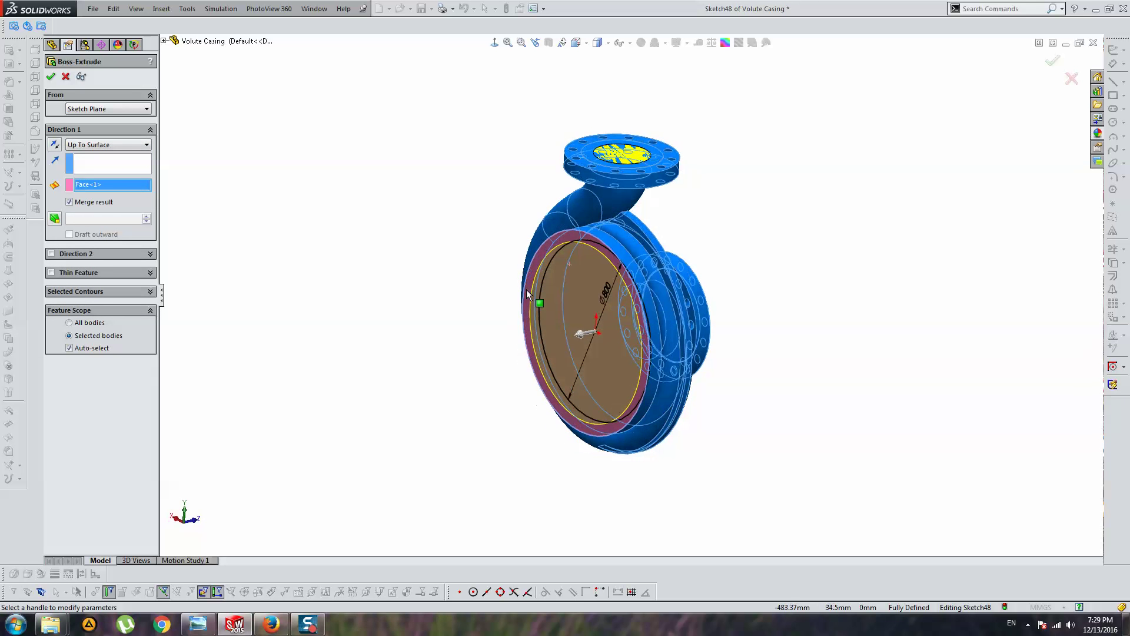
Turn off Auto-select and scope the extrusion to the Boss-Extrude2 body.
click(98, 349)
click(164, 41)
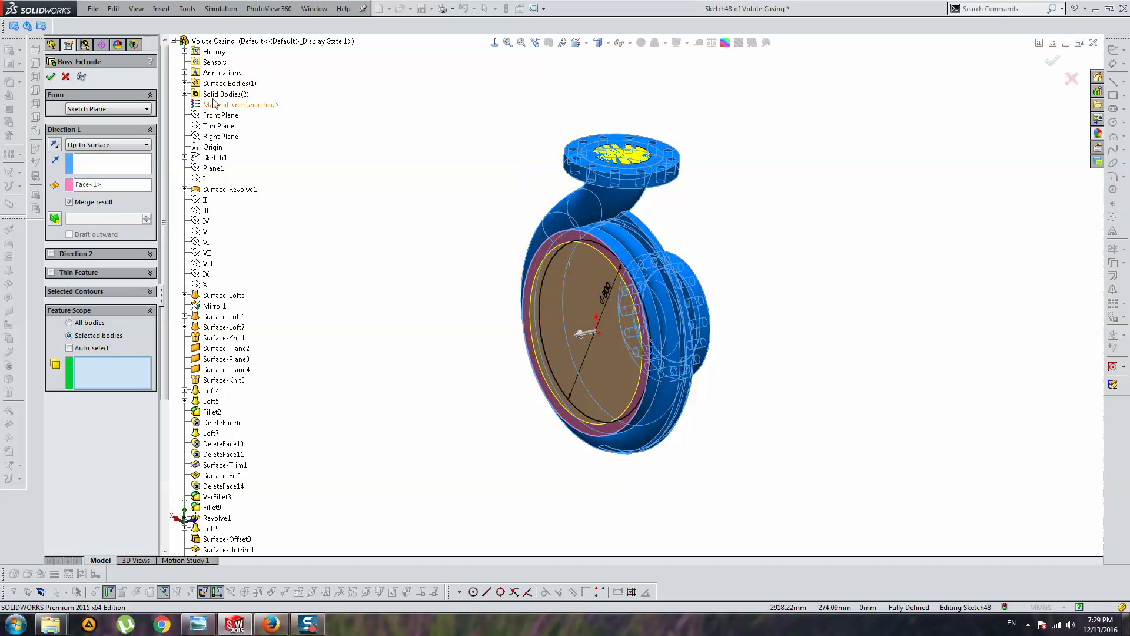
click(185, 94)
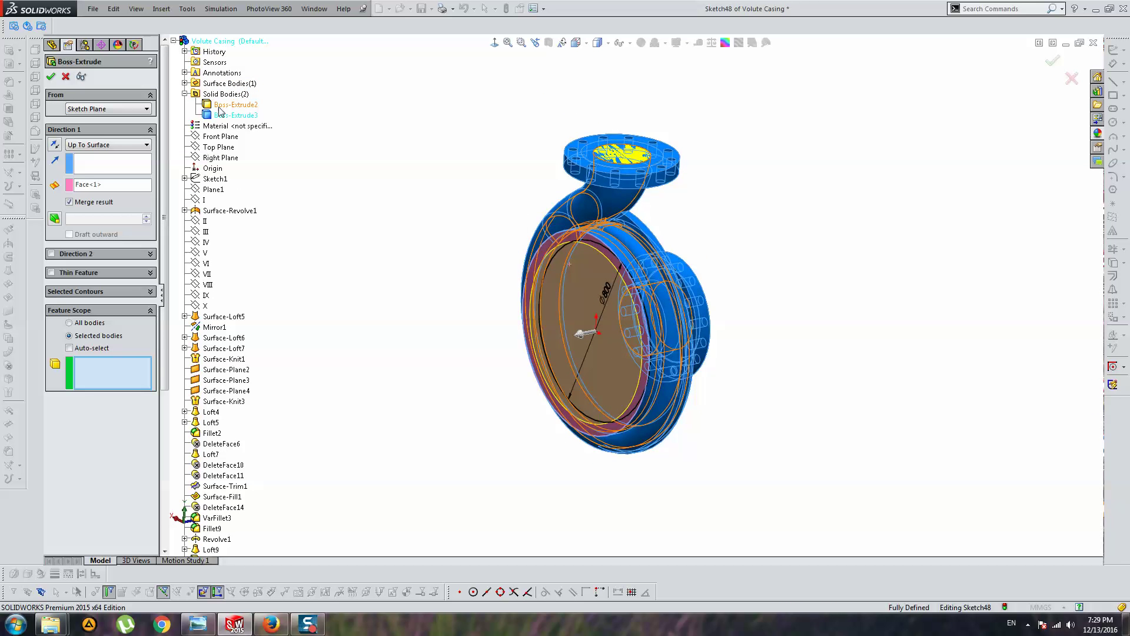
click(221, 111)
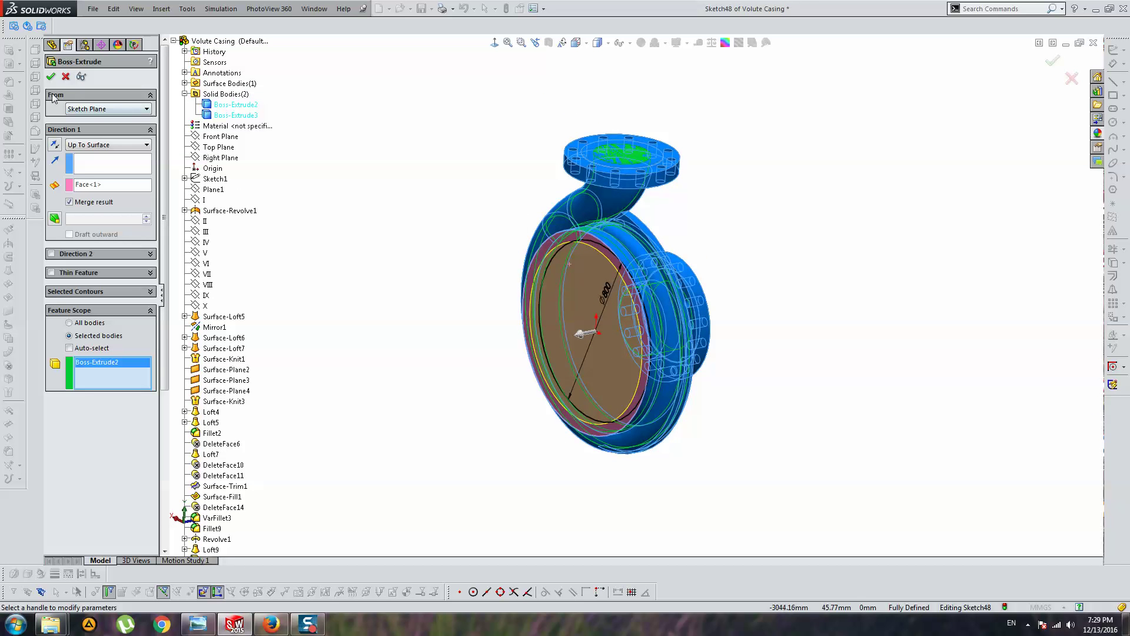
key(Return)
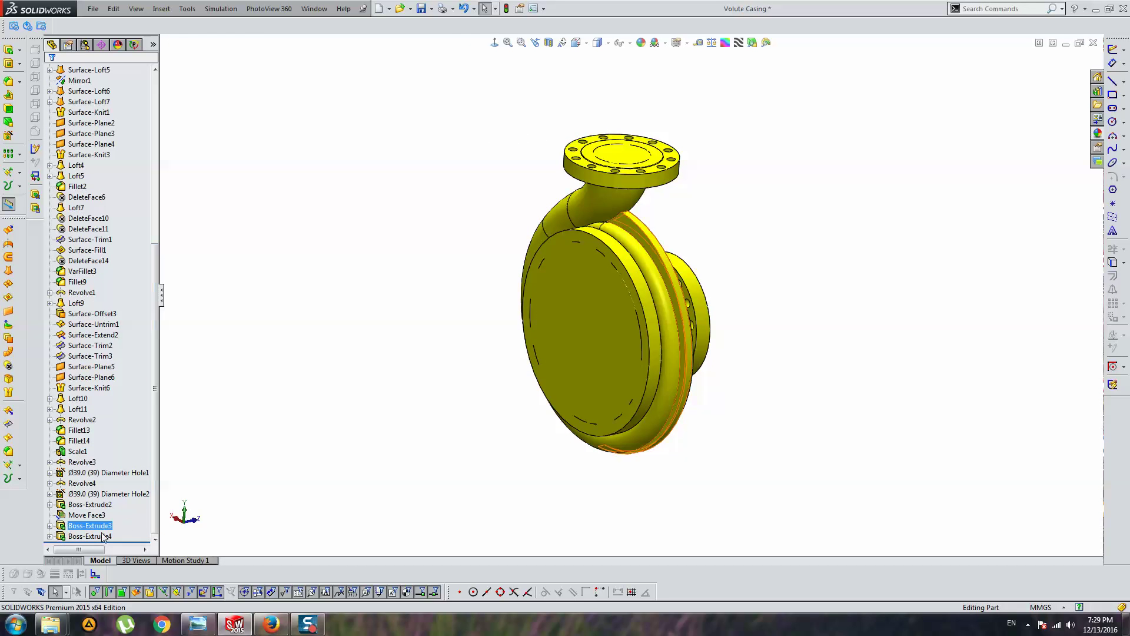
Edit Boss-Extrude4 to add Boss-Extrude3 to its Feature Scope bodies.
click(105, 537)
right_click(105, 536)
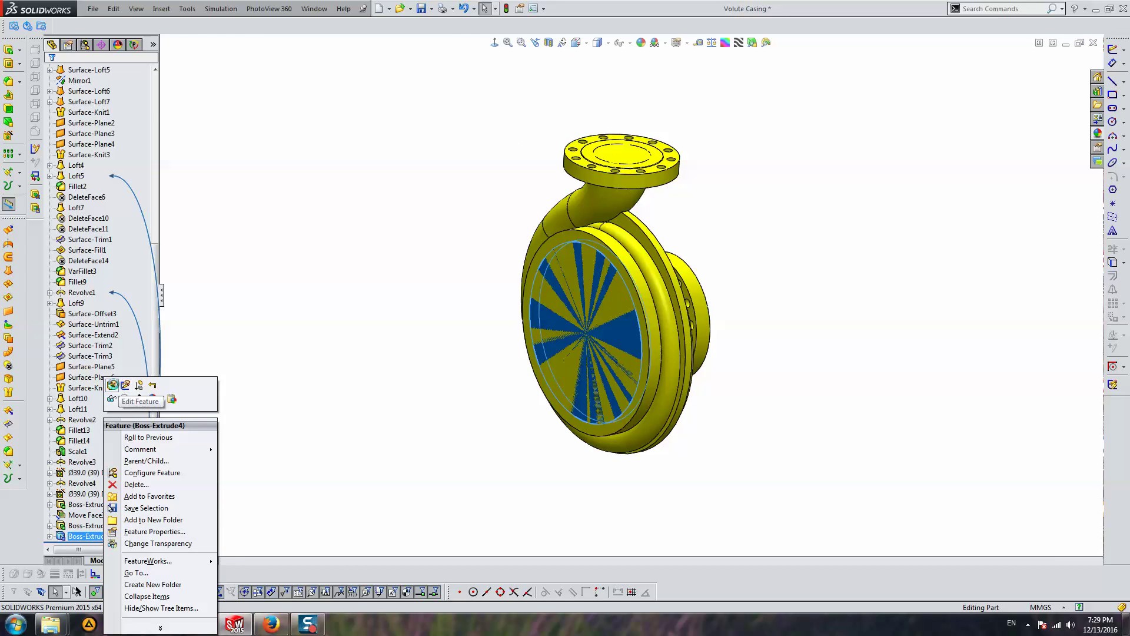
click(142, 385)
click(106, 340)
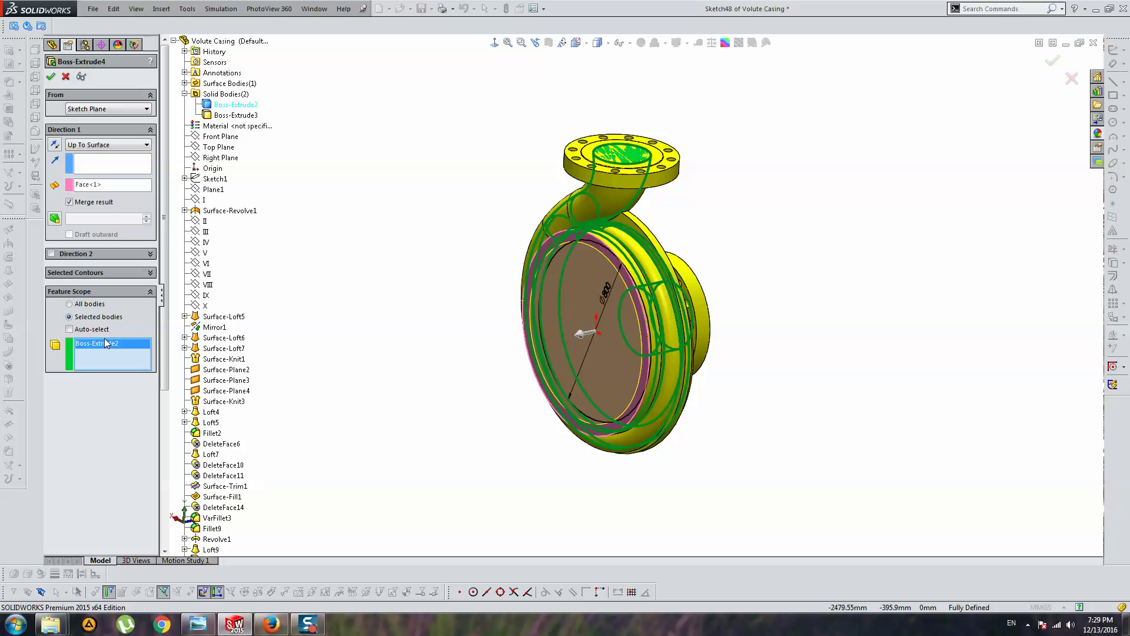
middle_drag(644, 247, 517, 263)
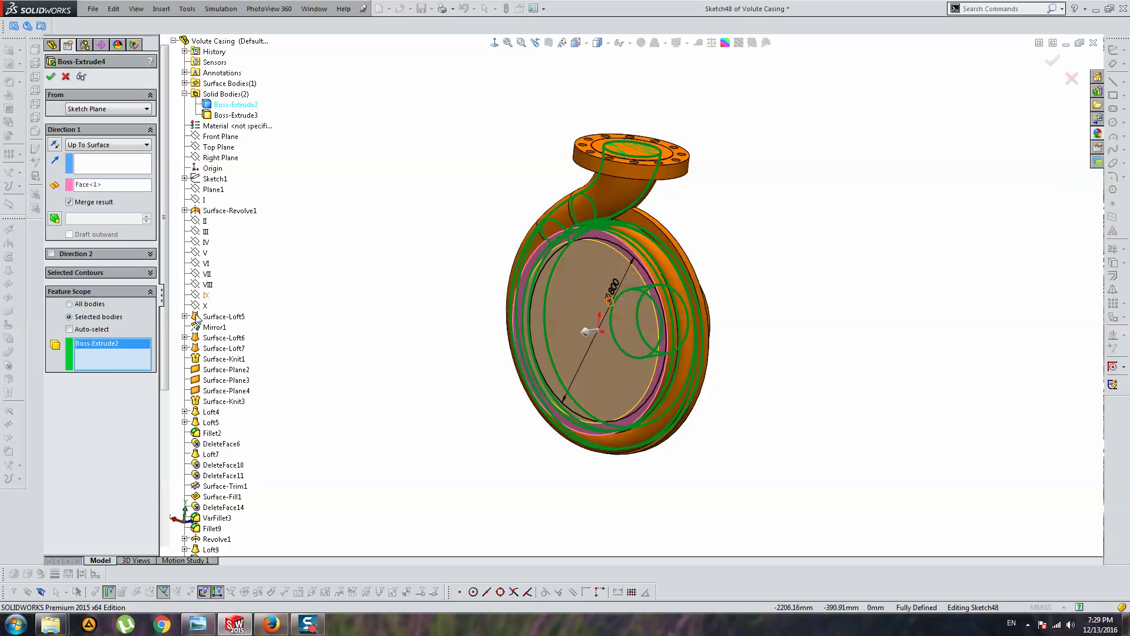
click(234, 116)
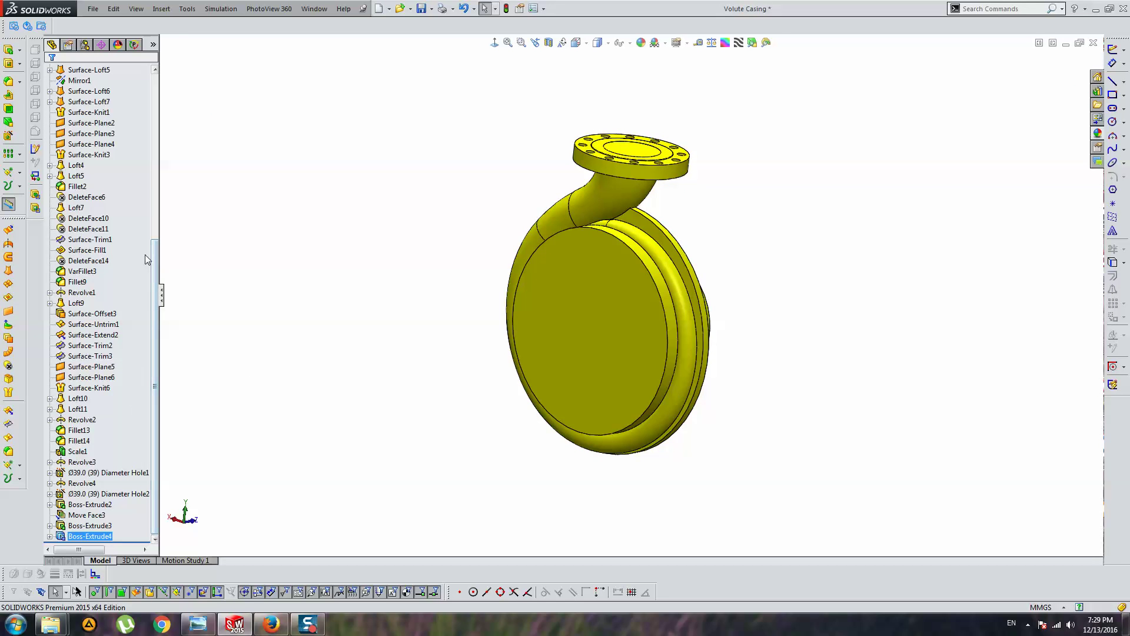
scroll(147, 259, up, 8)
click(50, 122)
click(100, 133)
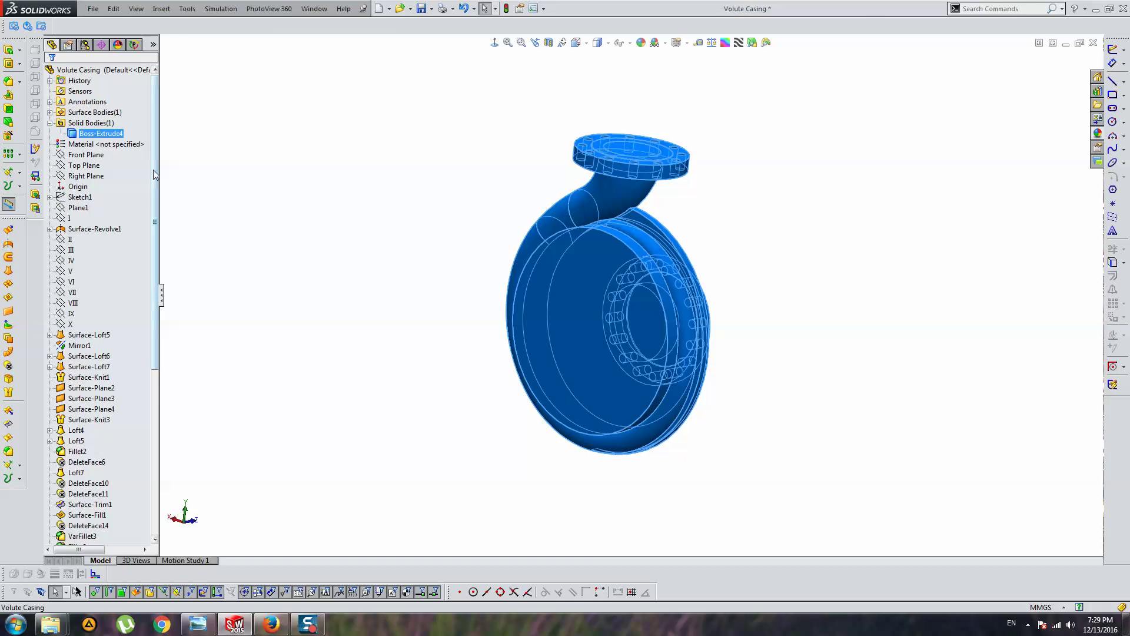
drag(154, 173, 157, 452)
click(87, 537)
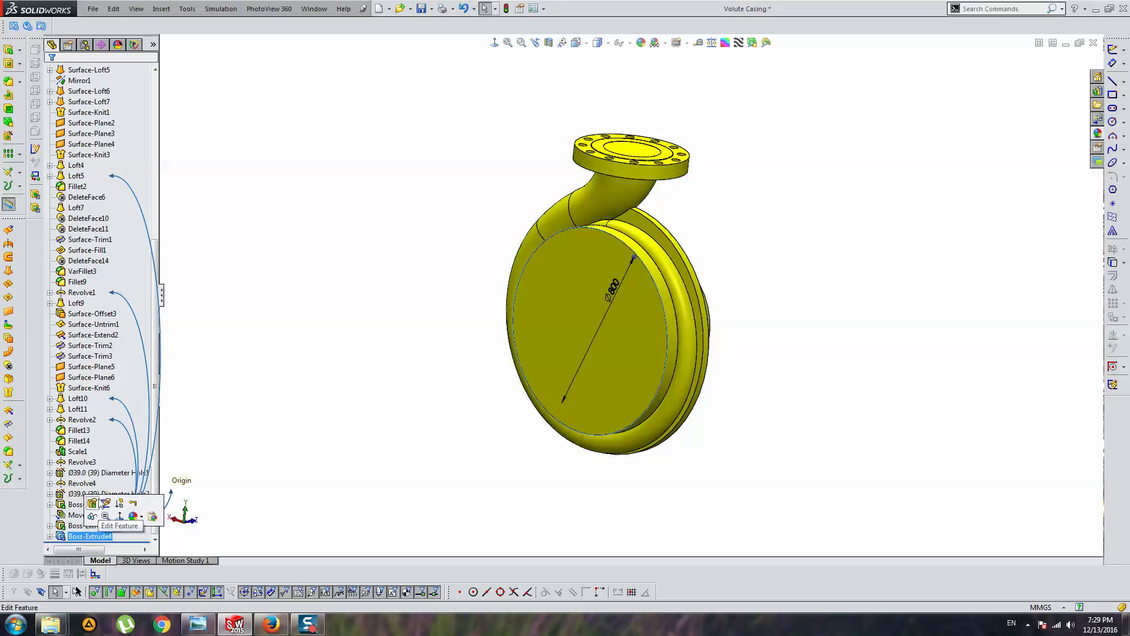
click(133, 509)
right_click(91, 528)
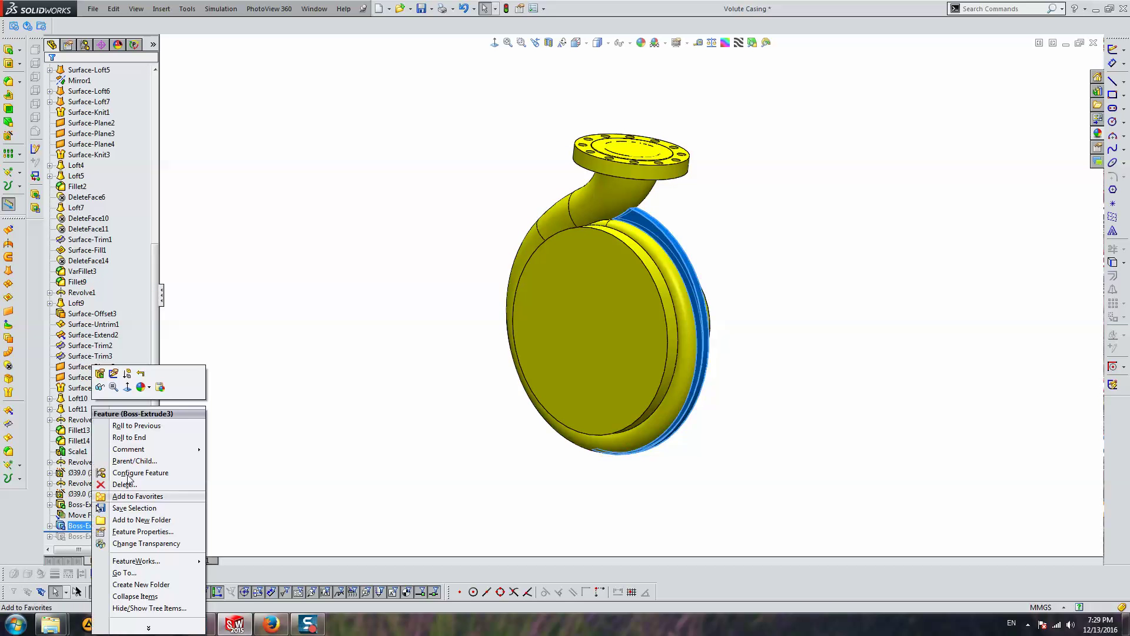
key(Escape)
double_click(90, 528)
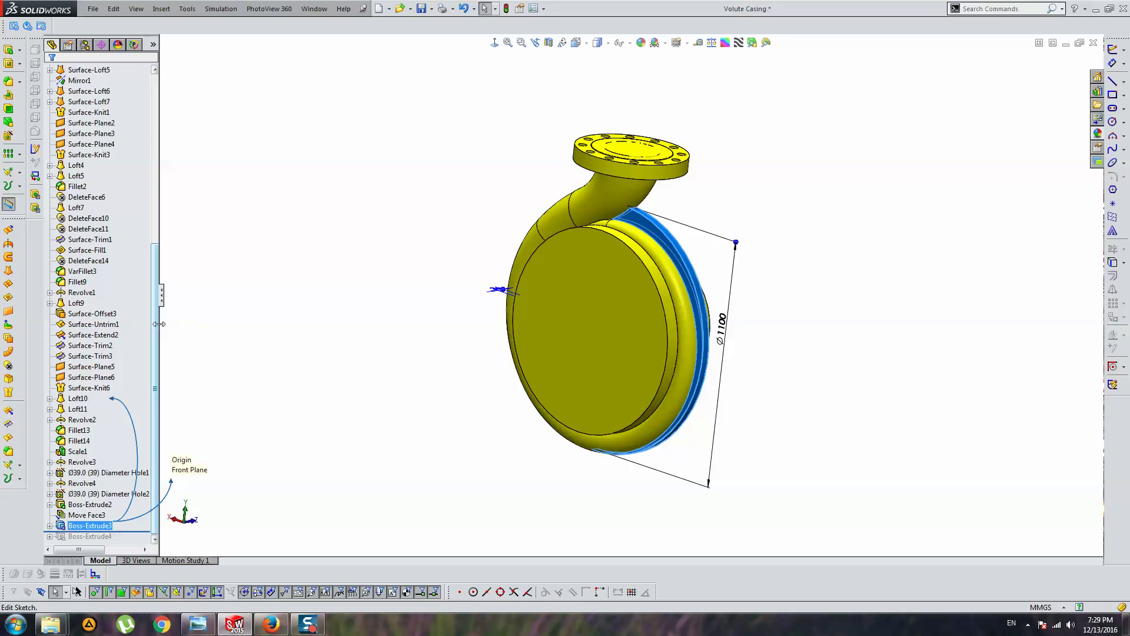
scroll(106, 294, up, 1)
scroll(106, 294, up, 8)
click(93, 136)
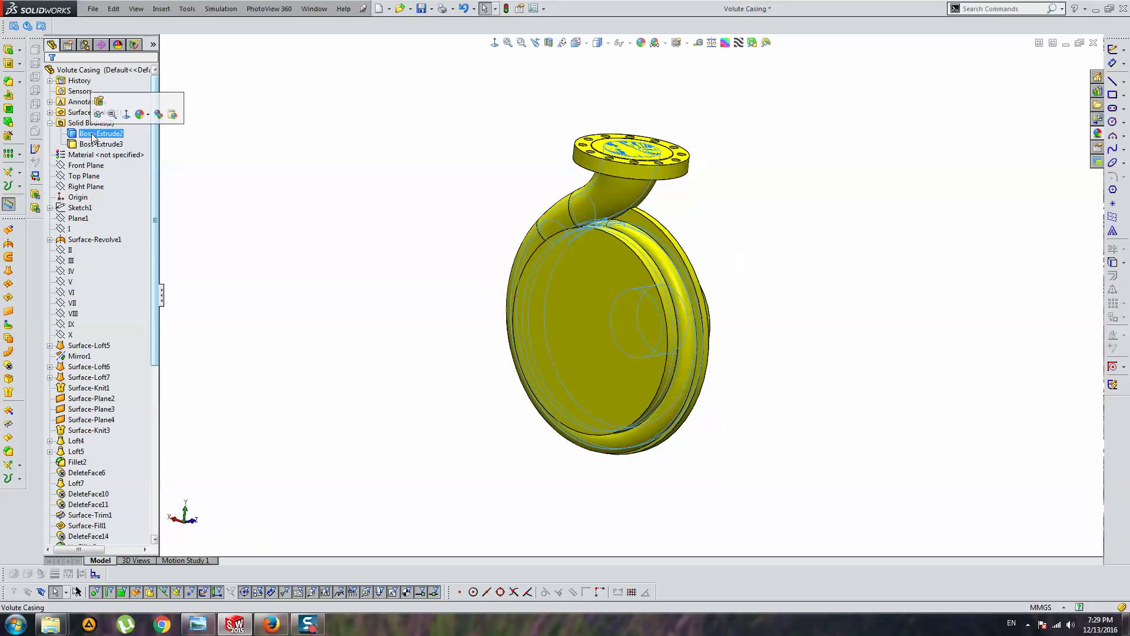
click(99, 145)
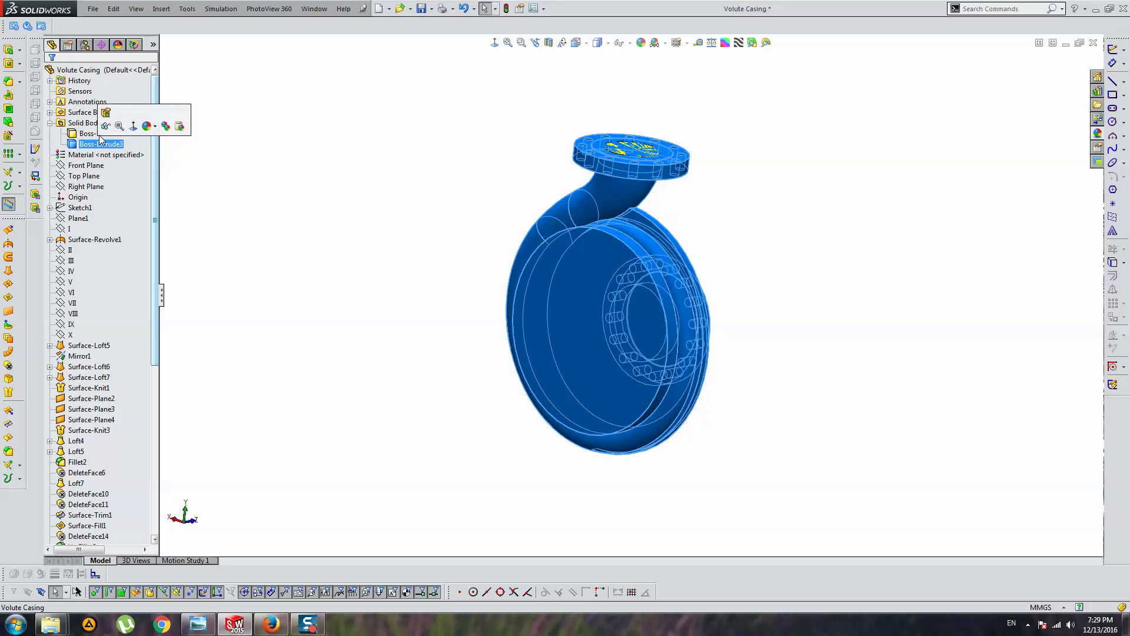
click(217, 136)
drag(152, 322, 129, 551)
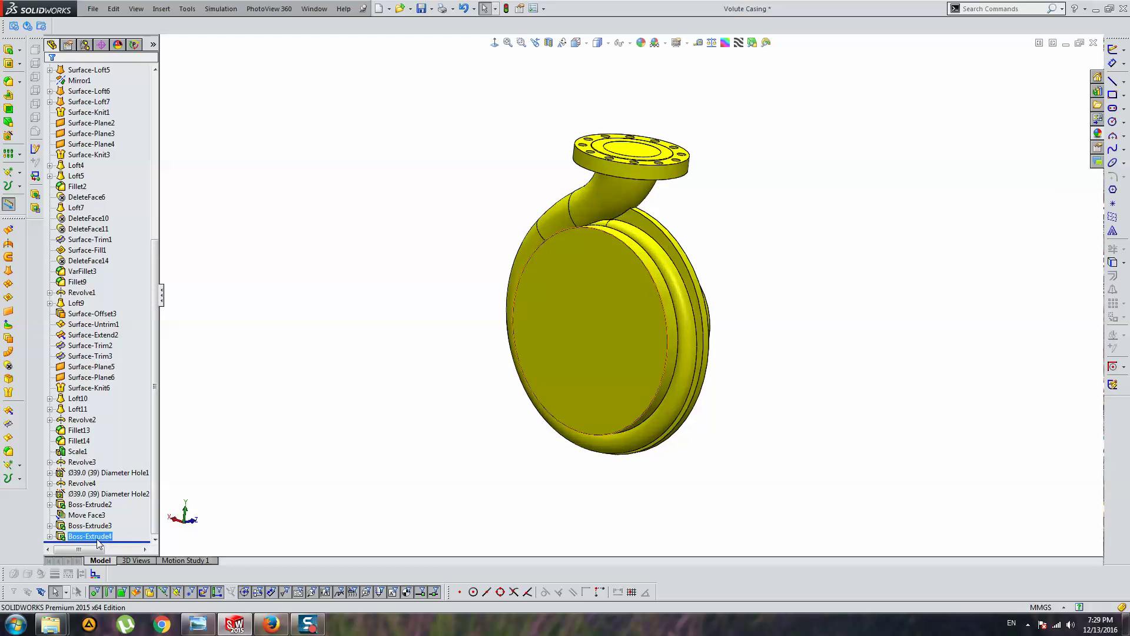
click(88, 536)
click(103, 512)
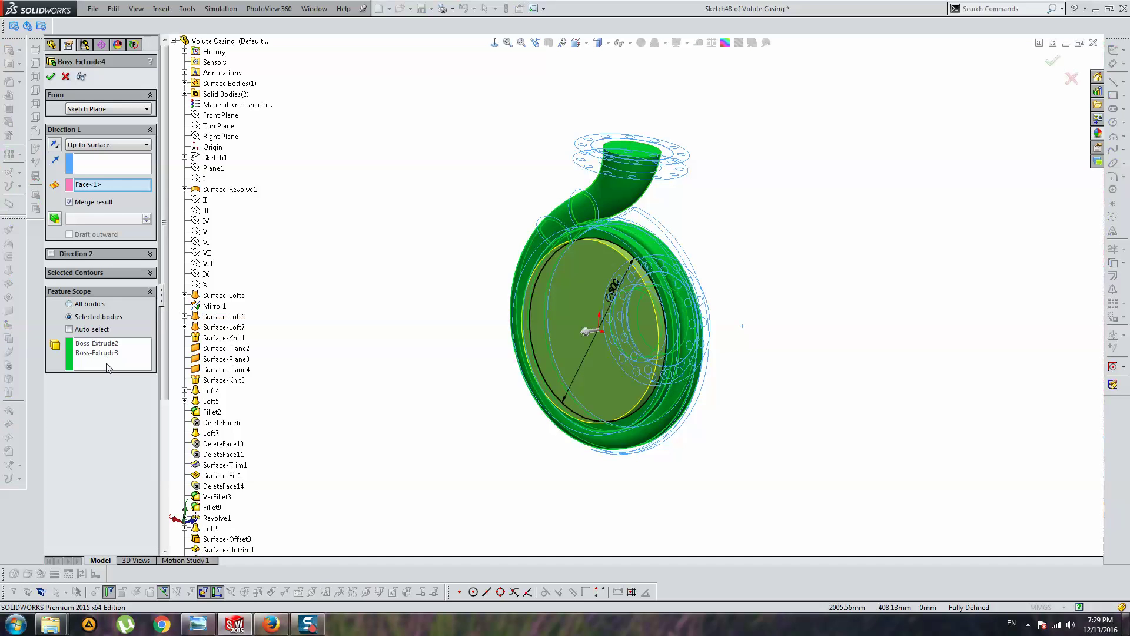
right_click(97, 353)
click(126, 368)
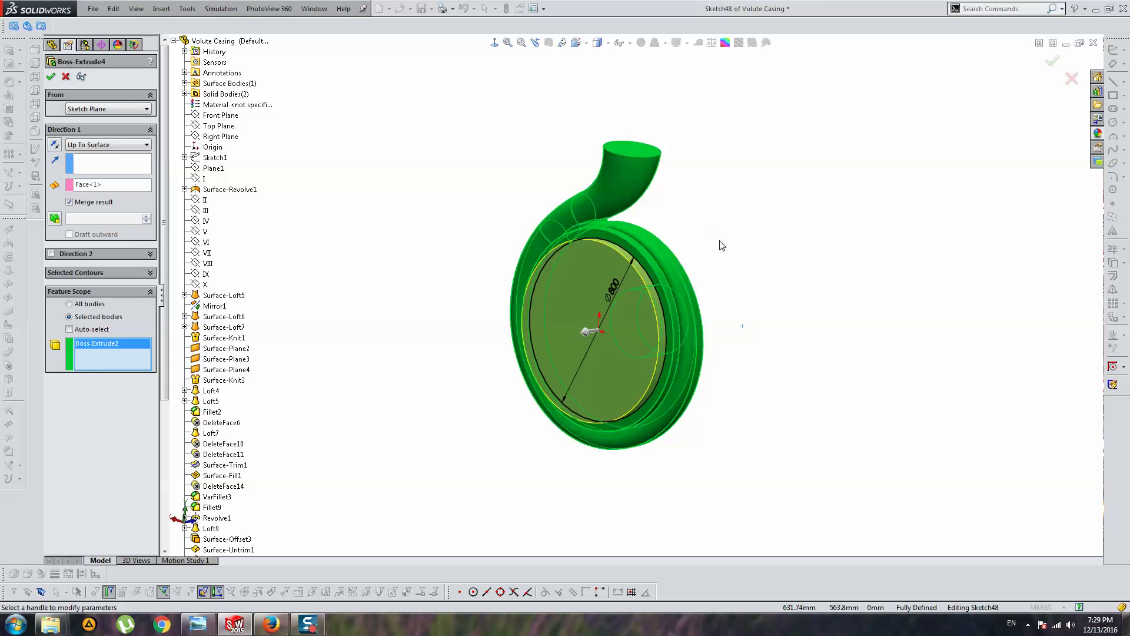
key(Return)
mouse_move(675, 234)
middle_down()
mouse_move(537, 199)
mouse_move(609, 232)
mouse_move(641, 232)
mouse_move(726, 288)
mouse_move(504, 296)
mouse_move(538, 355)
middle_up()
scroll(641, 232, down, 5)
scroll(659, 295, up, 3)
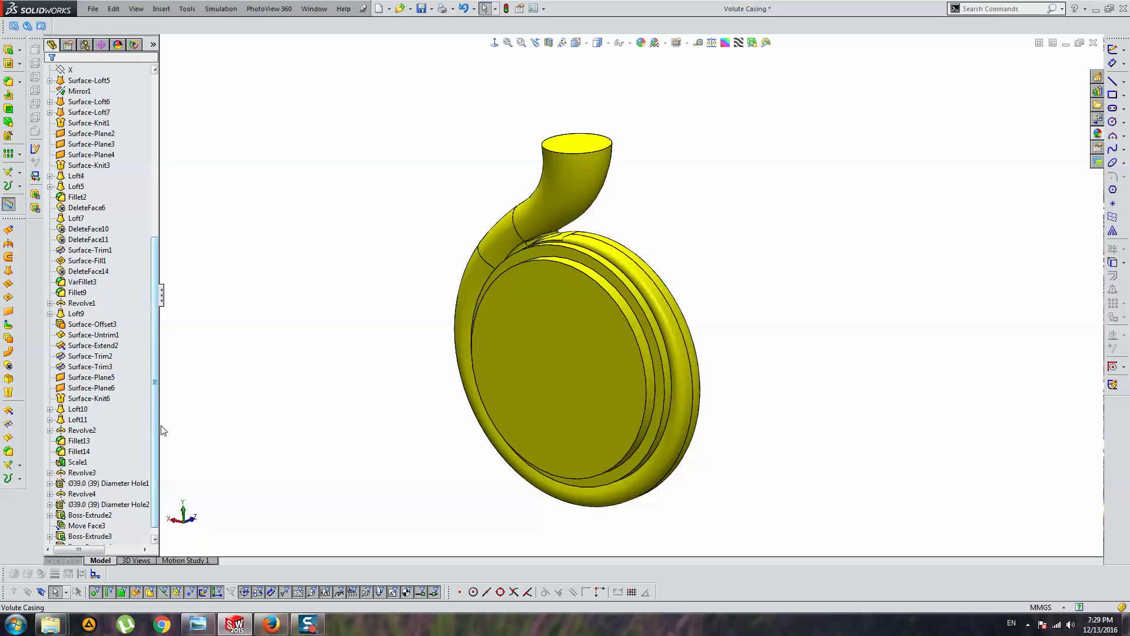
Show the hidden Boss-Extrude3 and Boss-Extrude4 flange bodies again.
drag(154, 318, 182, 105)
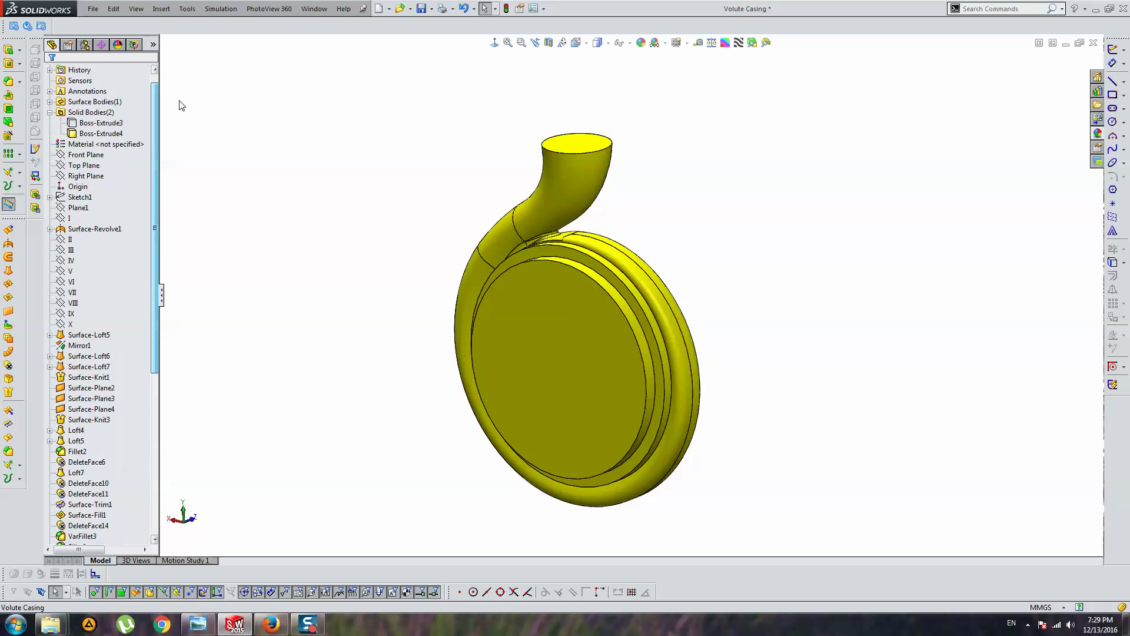
click(101, 122)
click(147, 106)
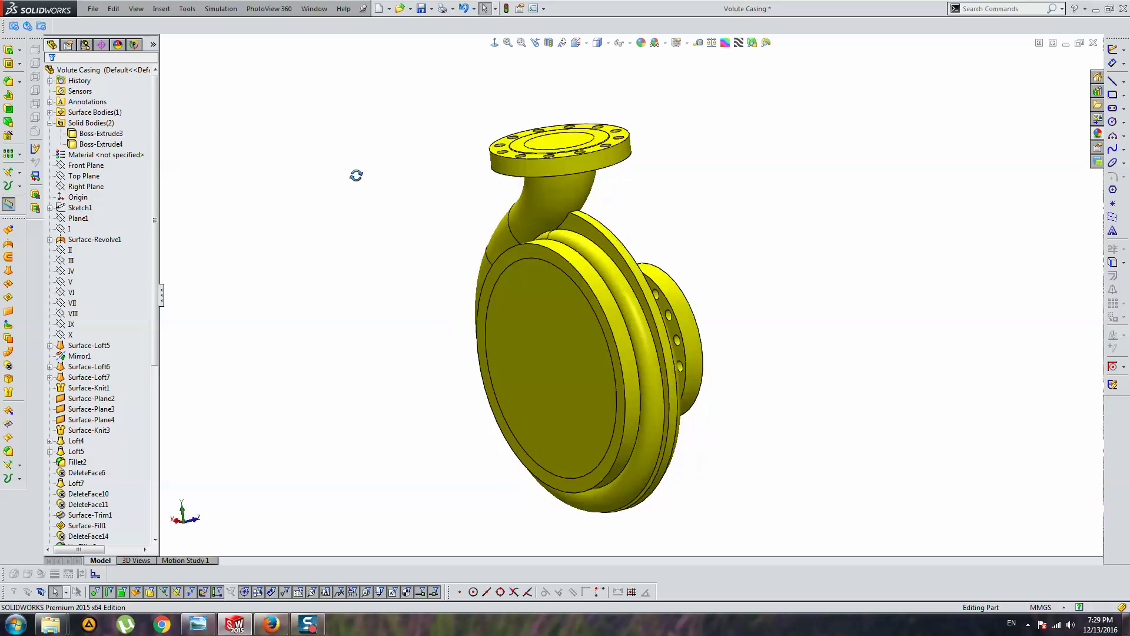
Set the casing body's appearance to black and orbit toward the front face.
click(98, 134)
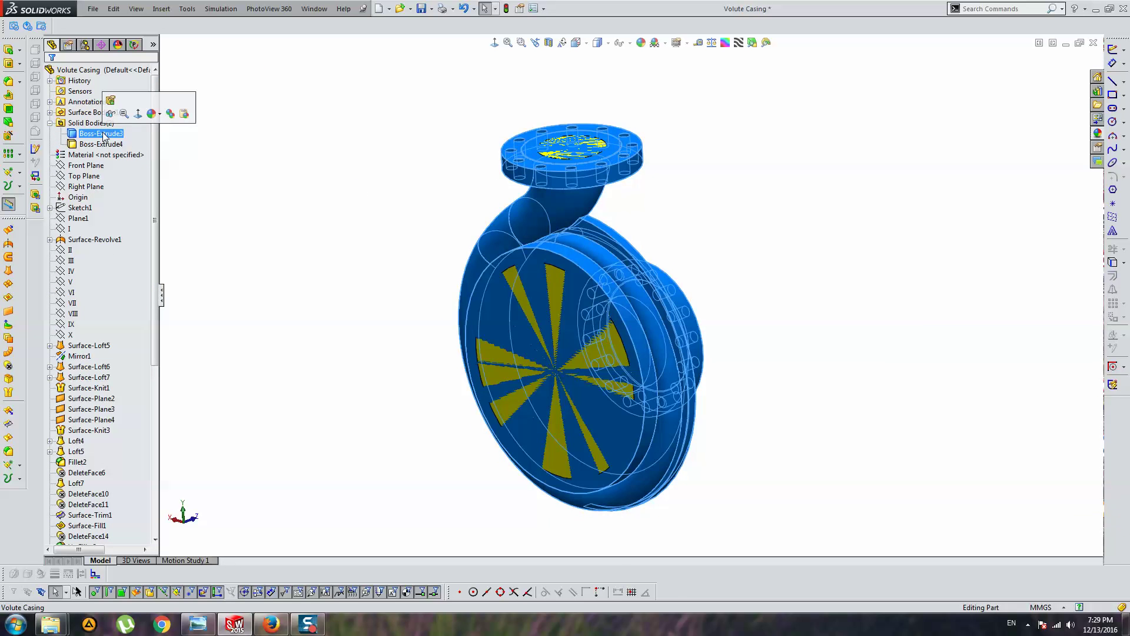
click(152, 114)
click(213, 153)
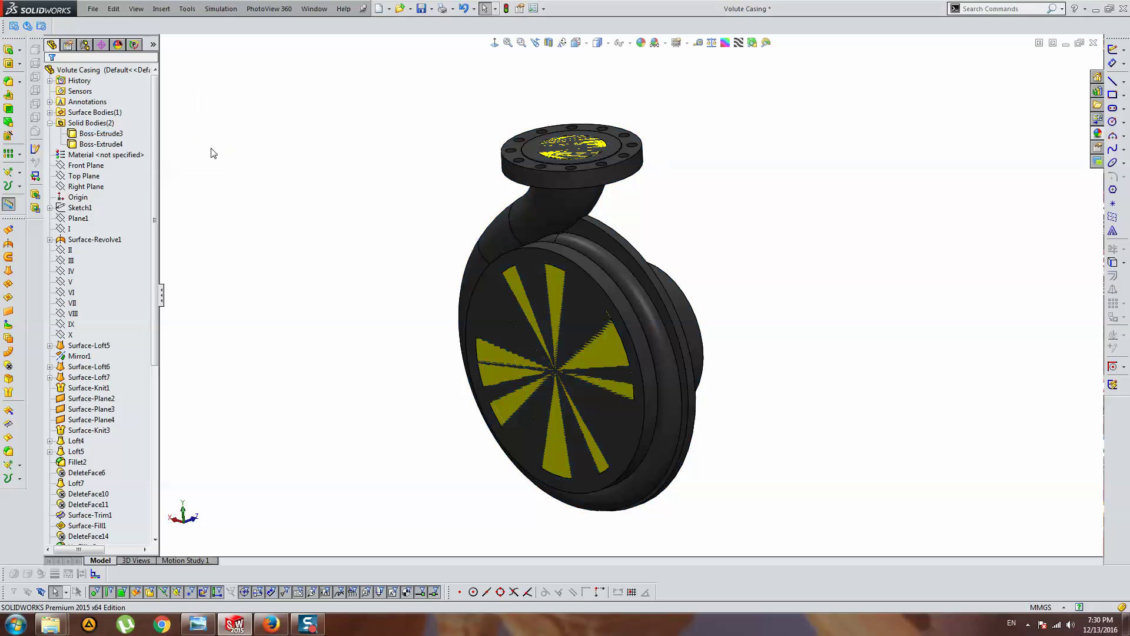
mouse_move(386, 157)
middle_down()
mouse_move(590, 186)
mouse_move(414, 192)
mouse_move(600, 197)
mouse_move(754, 376)
mouse_move(814, 363)
mouse_move(610, 238)
mouse_move(664, 194)
mouse_move(702, 230)
mouse_move(688, 214)
mouse_move(600, 239)
mouse_move(435, 204)
mouse_move(576, 274)
middle_up()
scroll(663, 192, down, 2)
scroll(652, 212, up, 2)
scroll(600, 239, up, 2)
scroll(576, 274, down, 4)
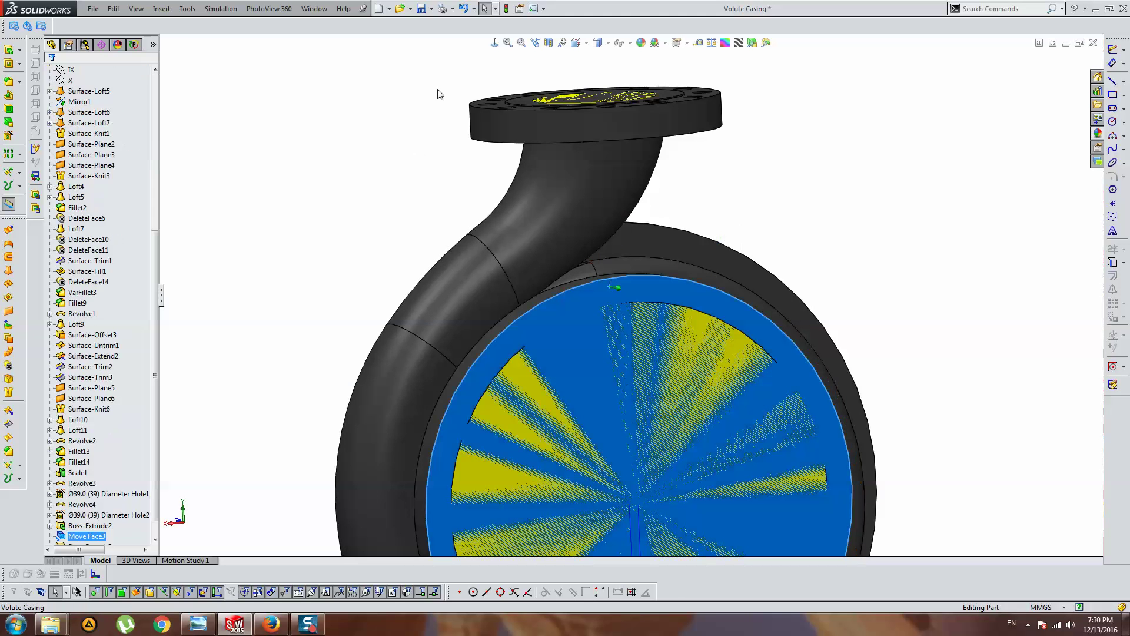
View the casing's front face Normal To and start a new sketch on it.
click(495, 43)
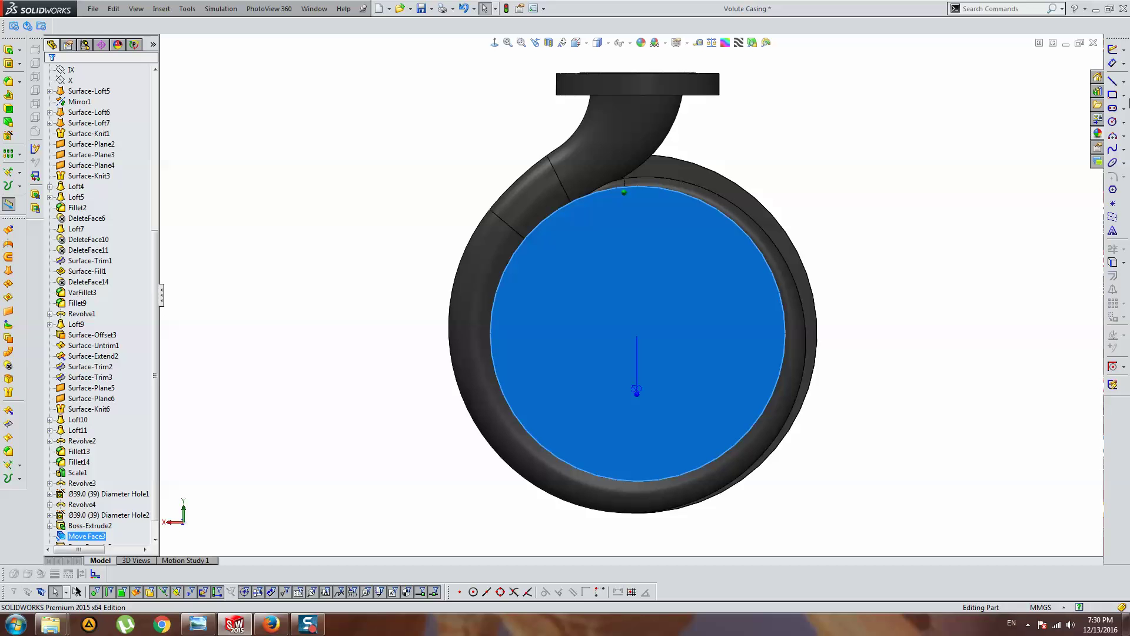
click(1112, 49)
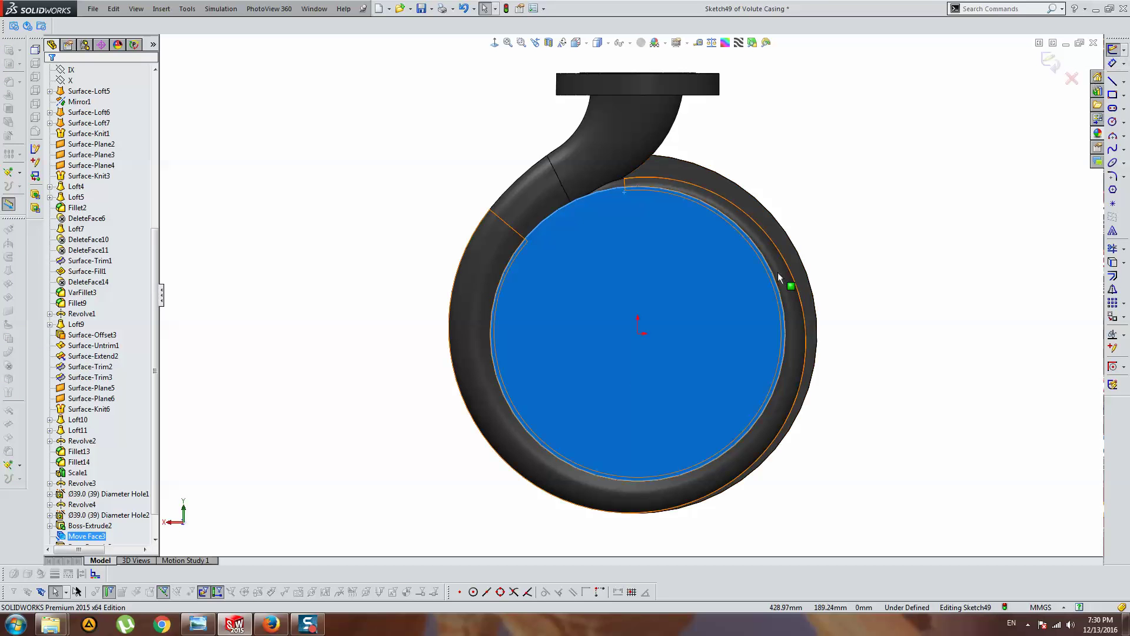
scroll(637, 188, down, 3)
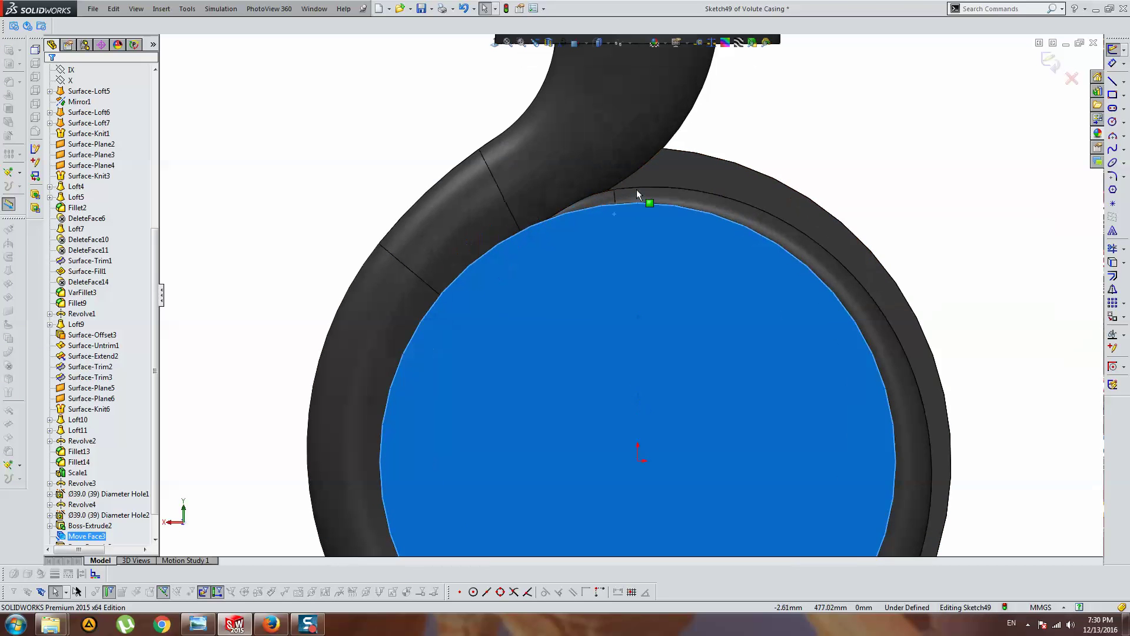
scroll(671, 201, up, 2)
scroll(671, 202, down, 2)
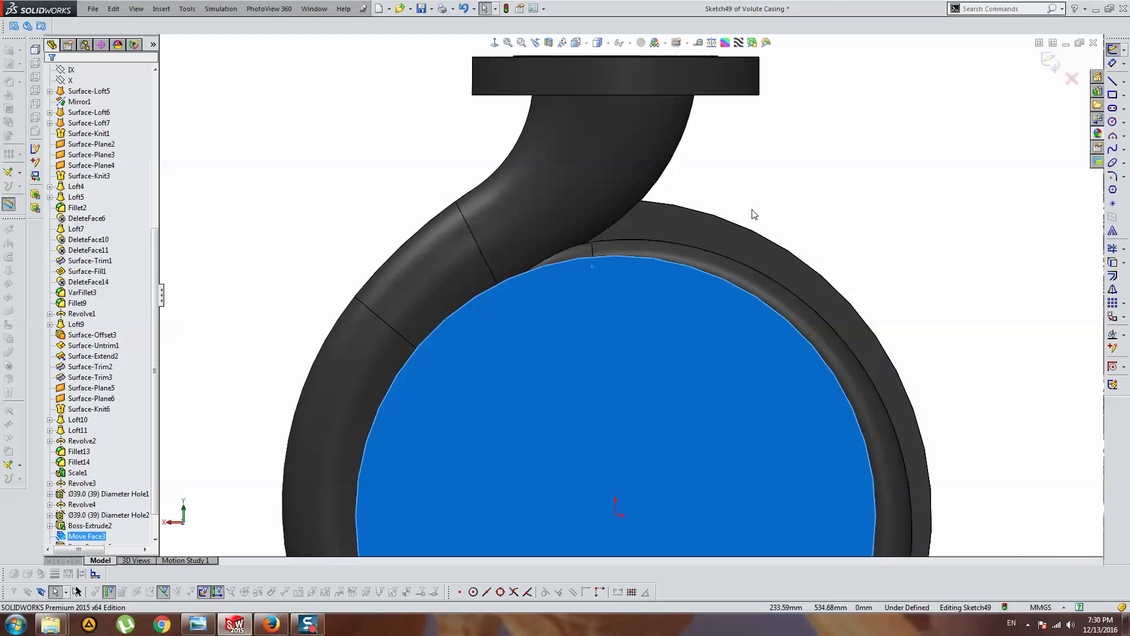
Draw a small circle and position its centre on the volute rim.
click(1112, 122)
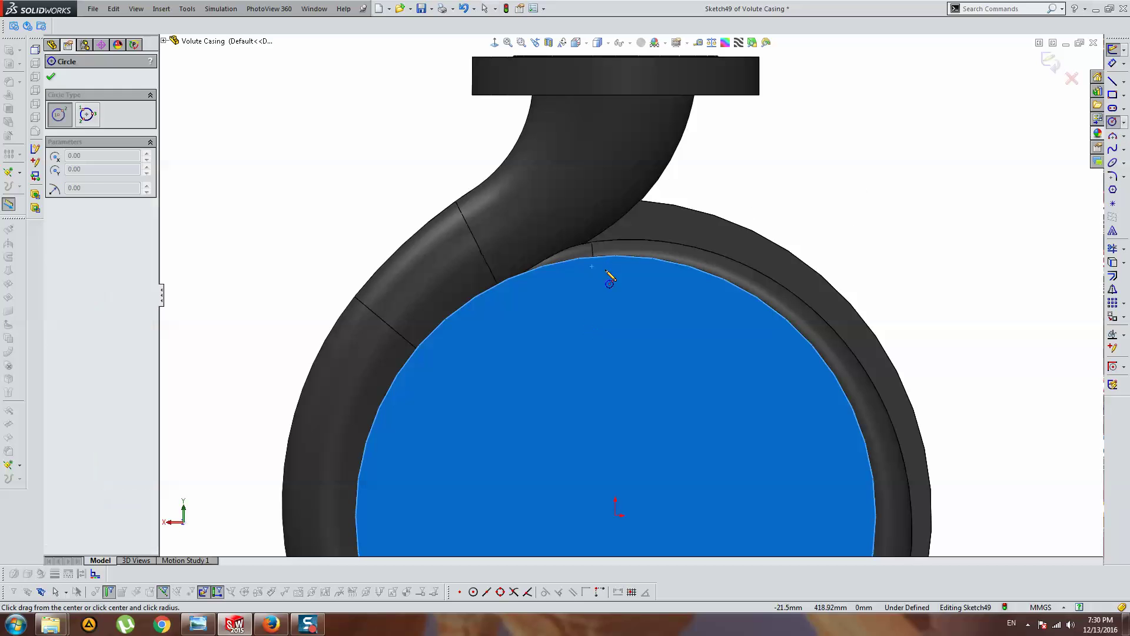
click(736, 247)
key(Escape)
mouse_move(736, 241)
mouse_down()
mouse_move(722, 274)
mouse_move(733, 271)
mouse_up()
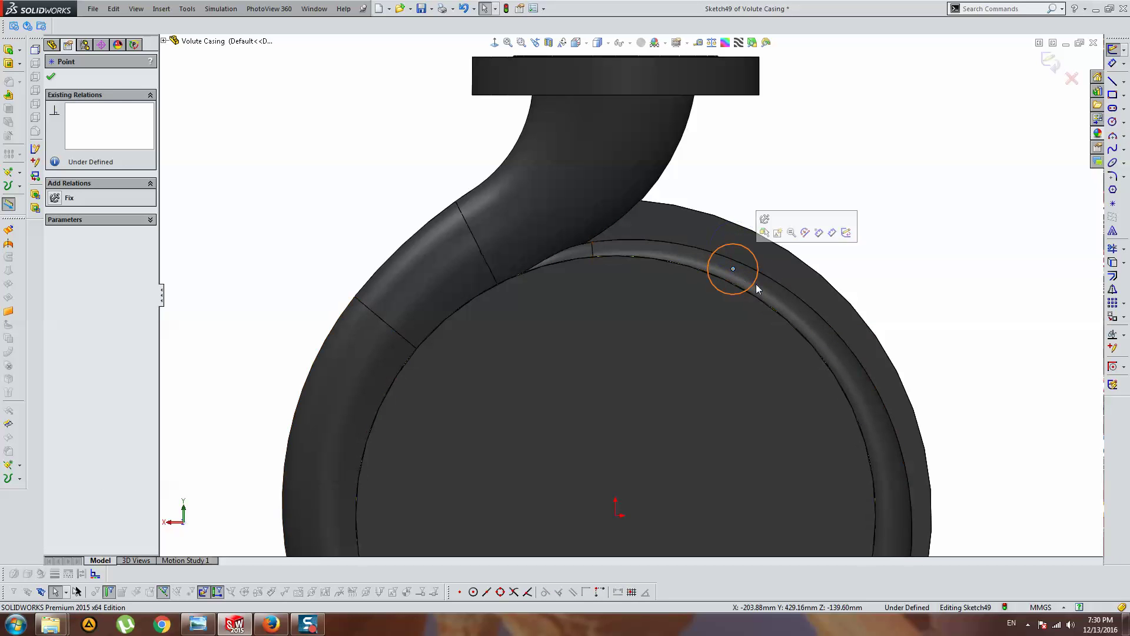
click(943, 236)
key(f)
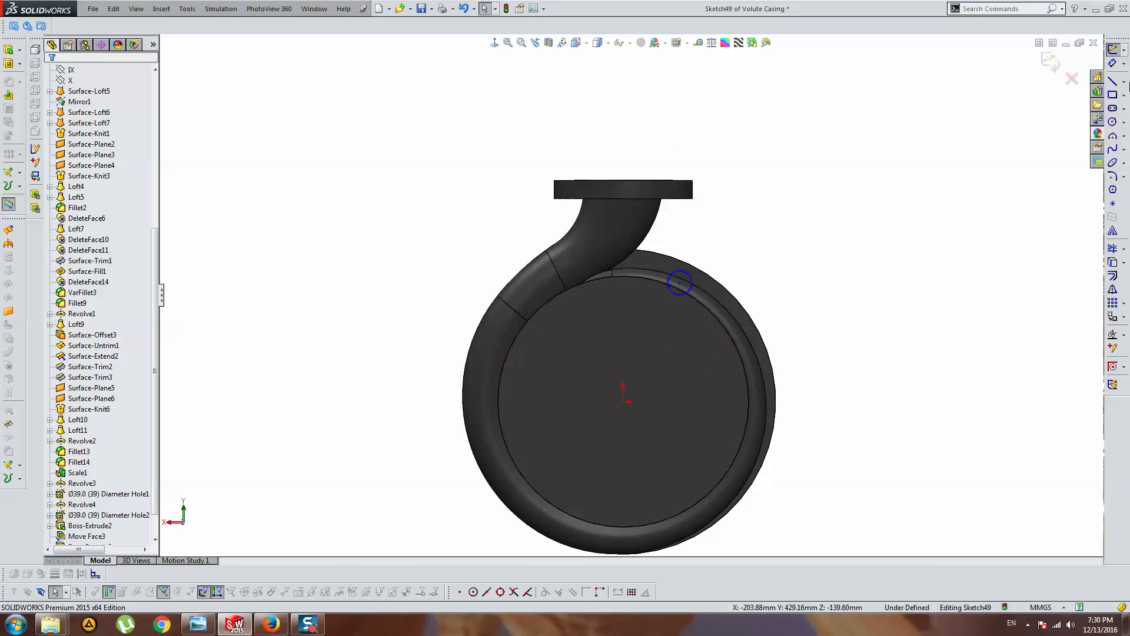
Draw a large origin-centred circle (Ø950.26) out to the volute rim.
click(1115, 123)
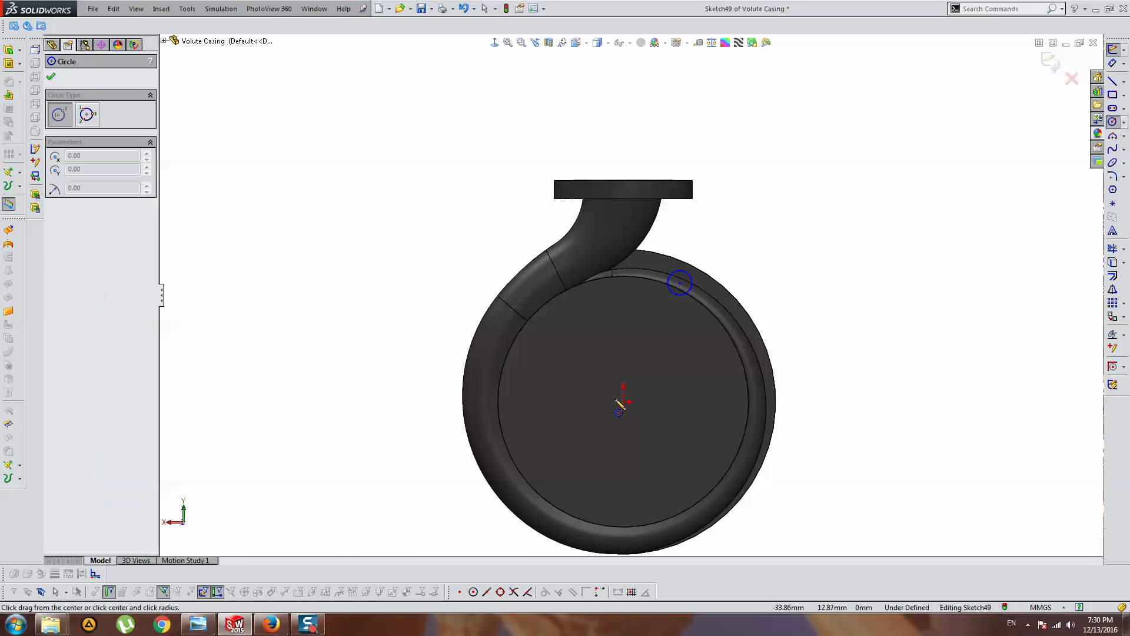
click(623, 401)
click(630, 274)
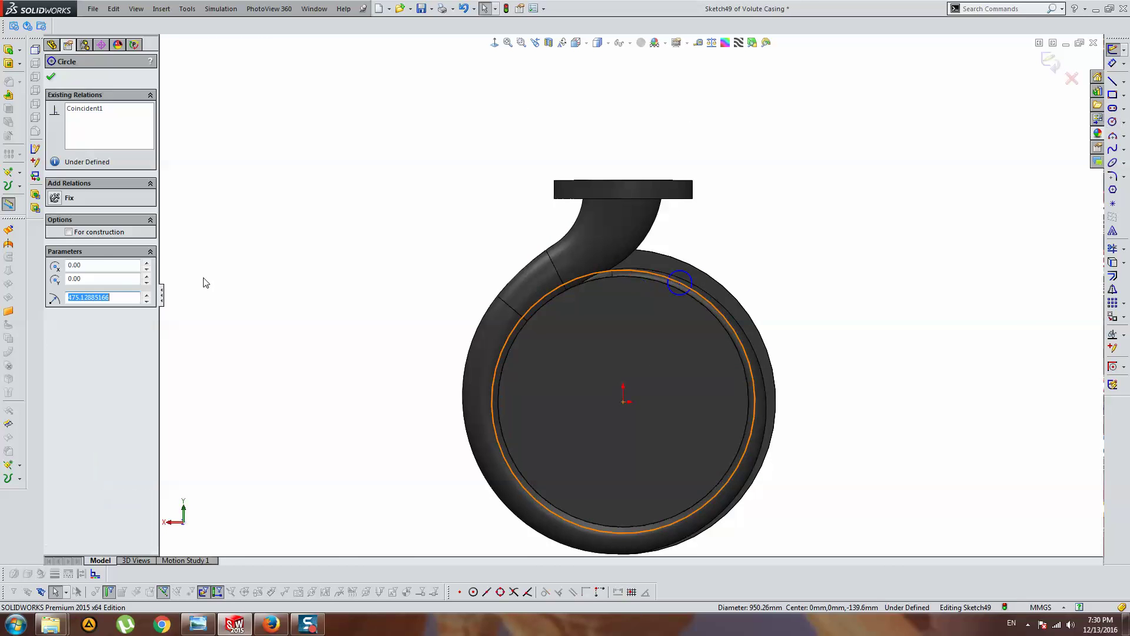
key(Escape)
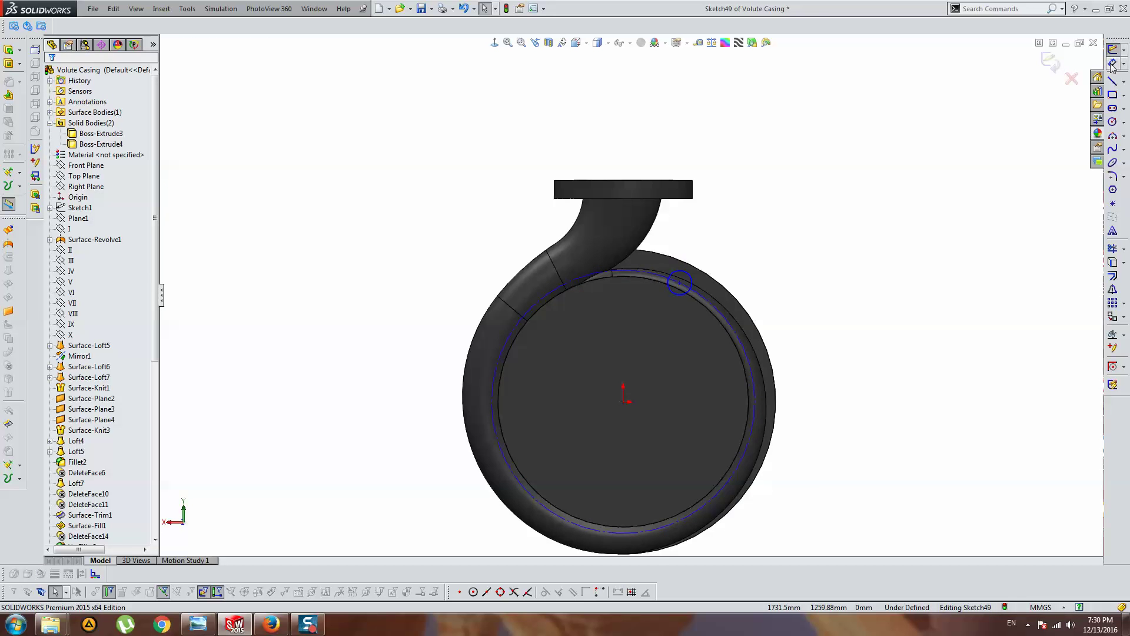
click(1112, 64)
scroll(803, 468, down, 2)
click(730, 268)
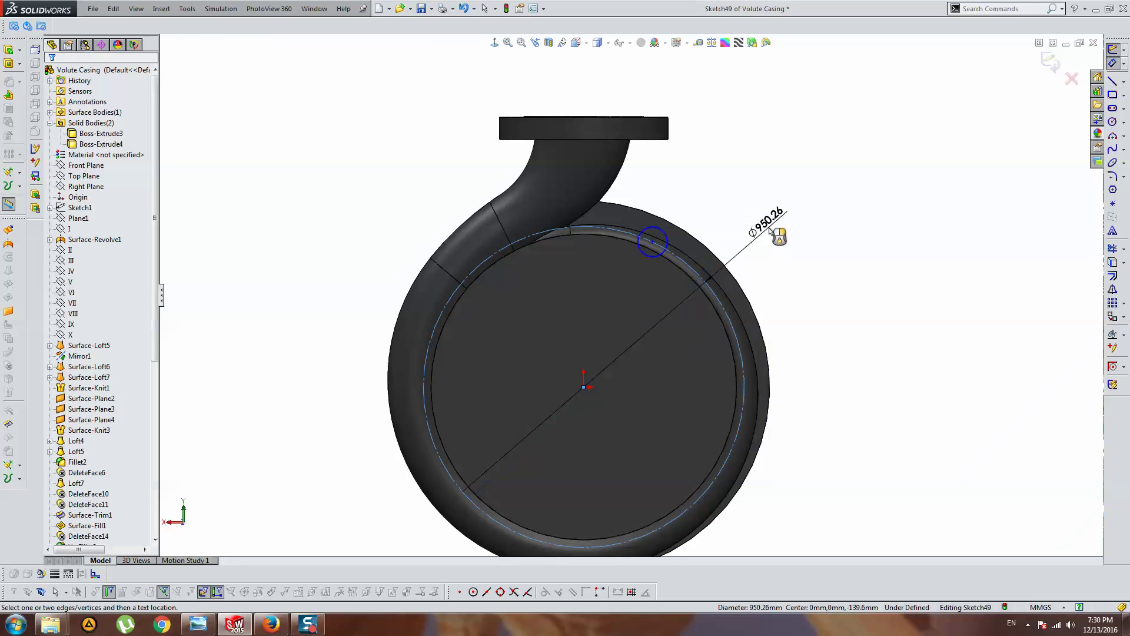
Dimension the large circle's diameter at 1000 mm.
click(770, 231)
text(1000)
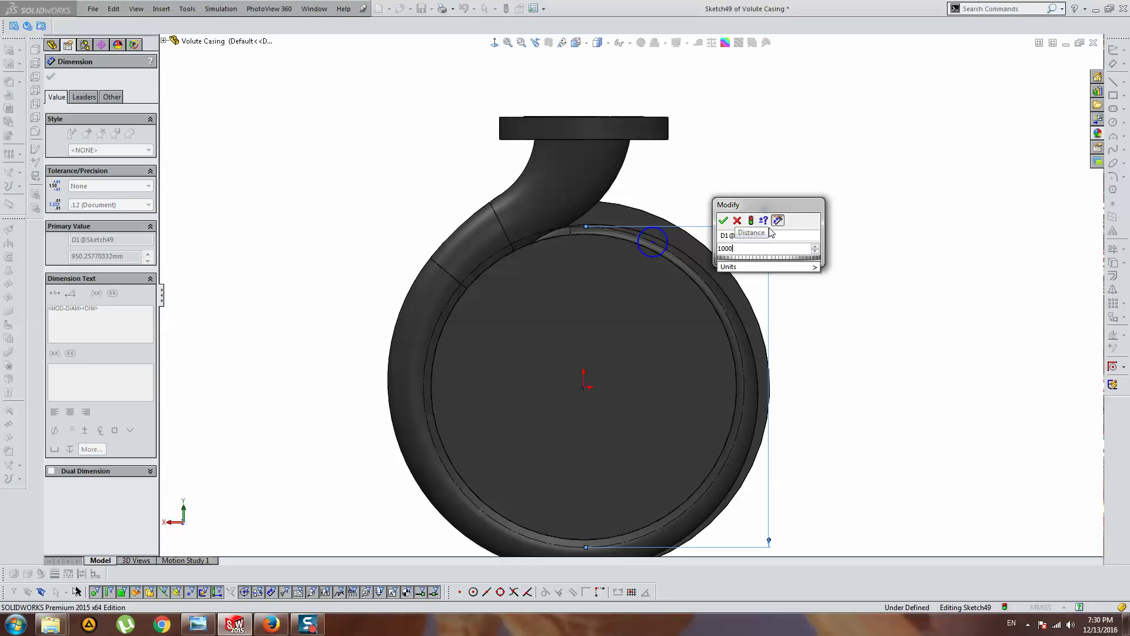
key(Return)
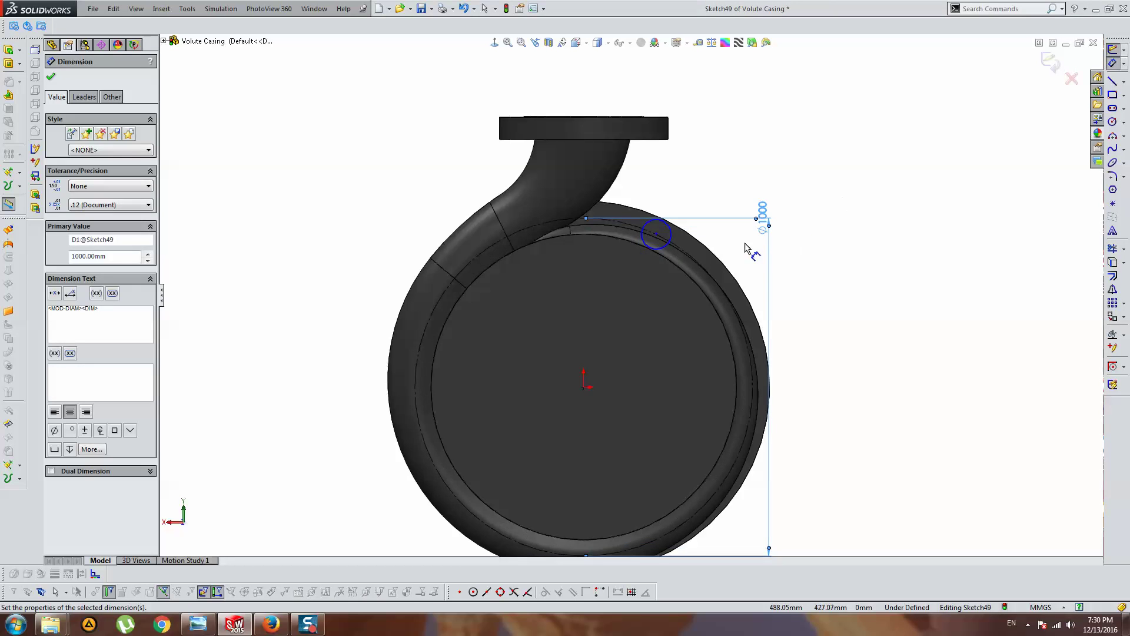
scroll(744, 243, down, 2)
key(Escape)
click(575, 235)
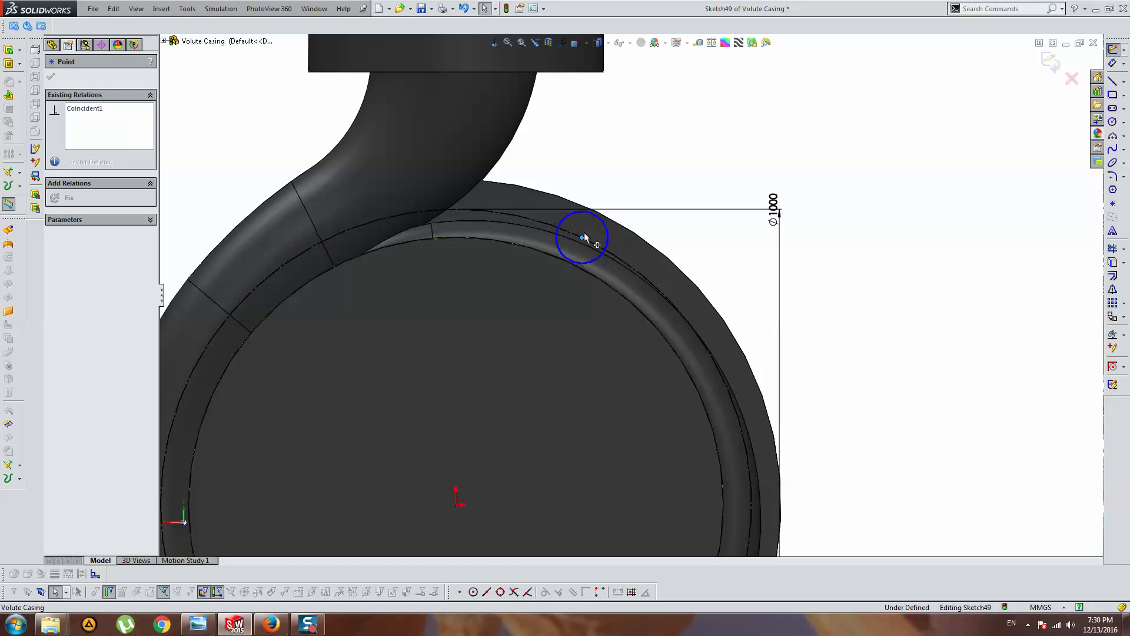
key(Escape)
scroll(665, 247, up, 3)
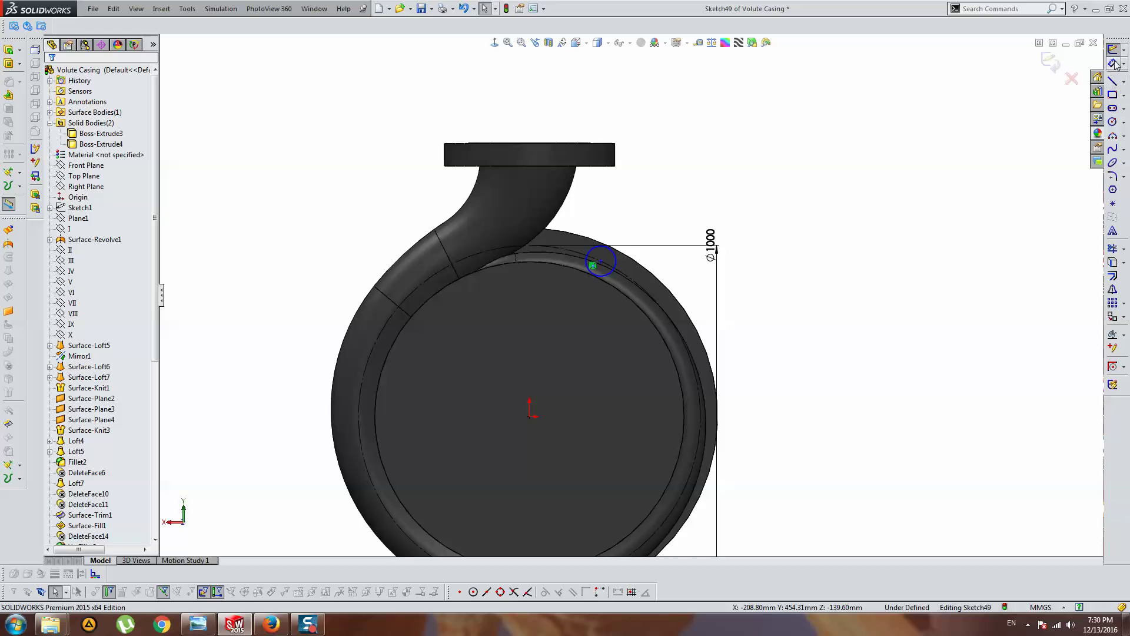
Dimension the small rim circle's diameter at 80 mm.
click(618, 258)
click(707, 198)
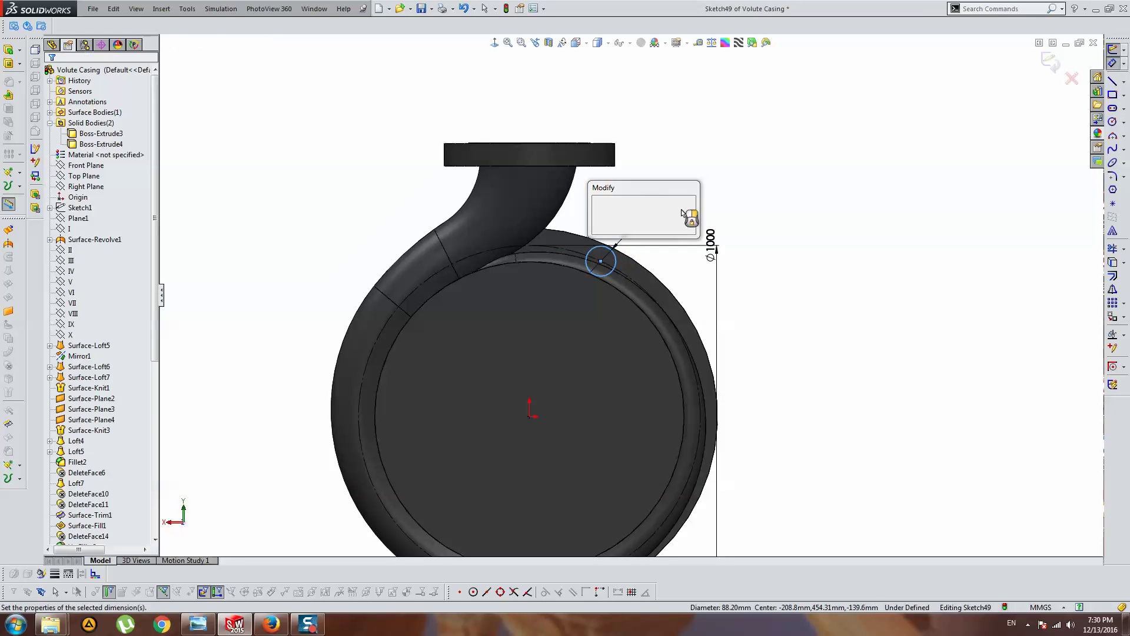
text(80)
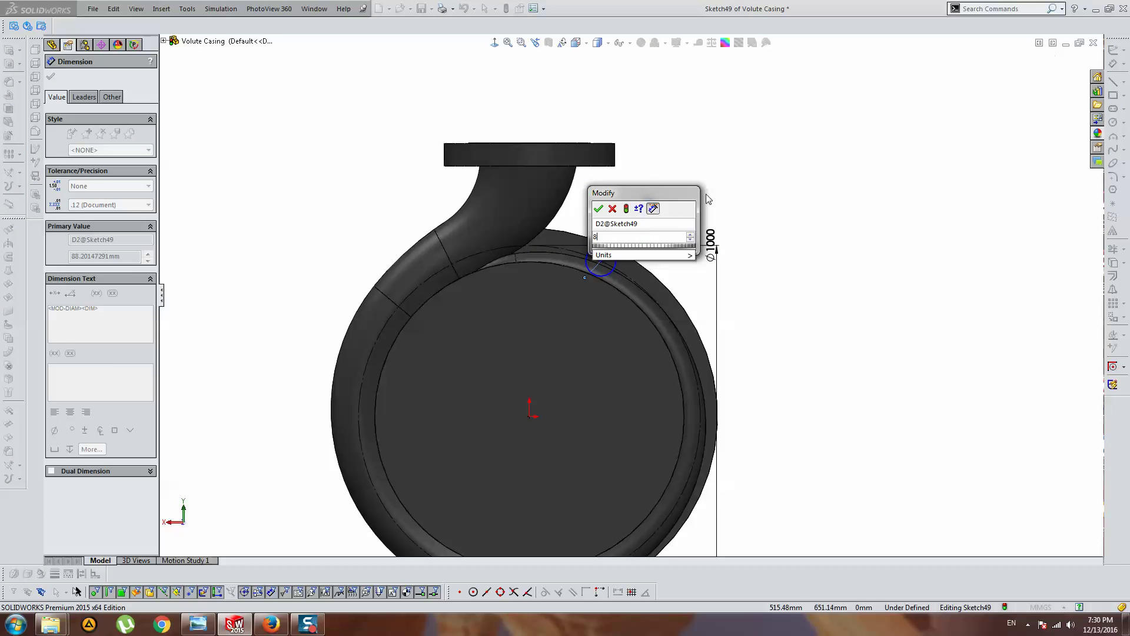
key(Return)
scroll(641, 251, down, 2)
scroll(565, 265, down, 2)
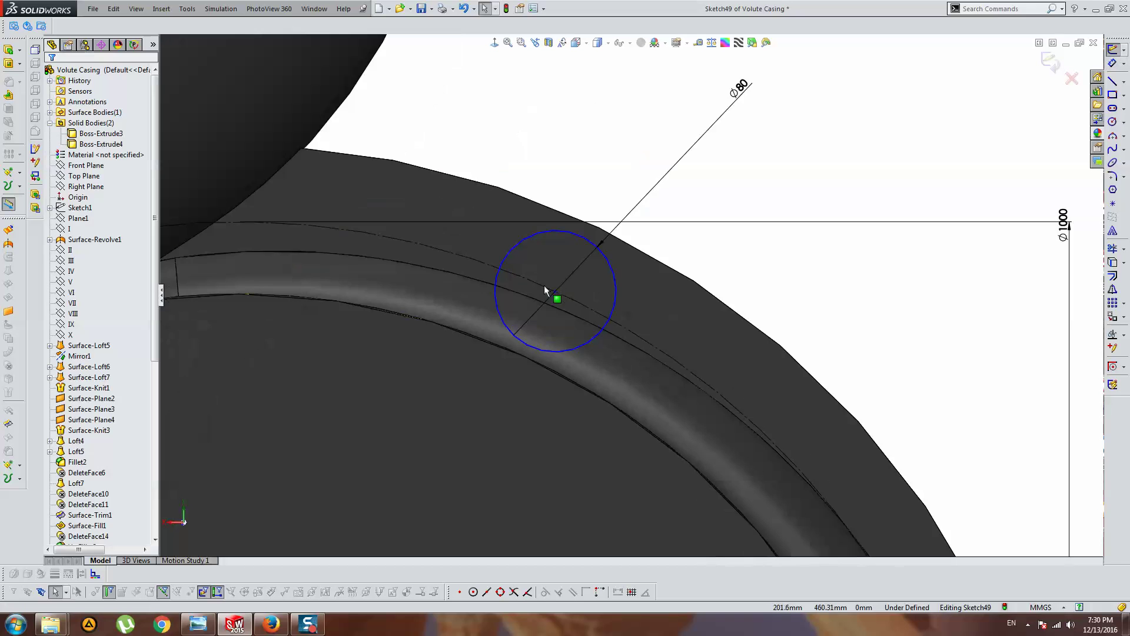
click(474, 274)
scroll(488, 282, down, 1)
scroll(511, 291, up, 3)
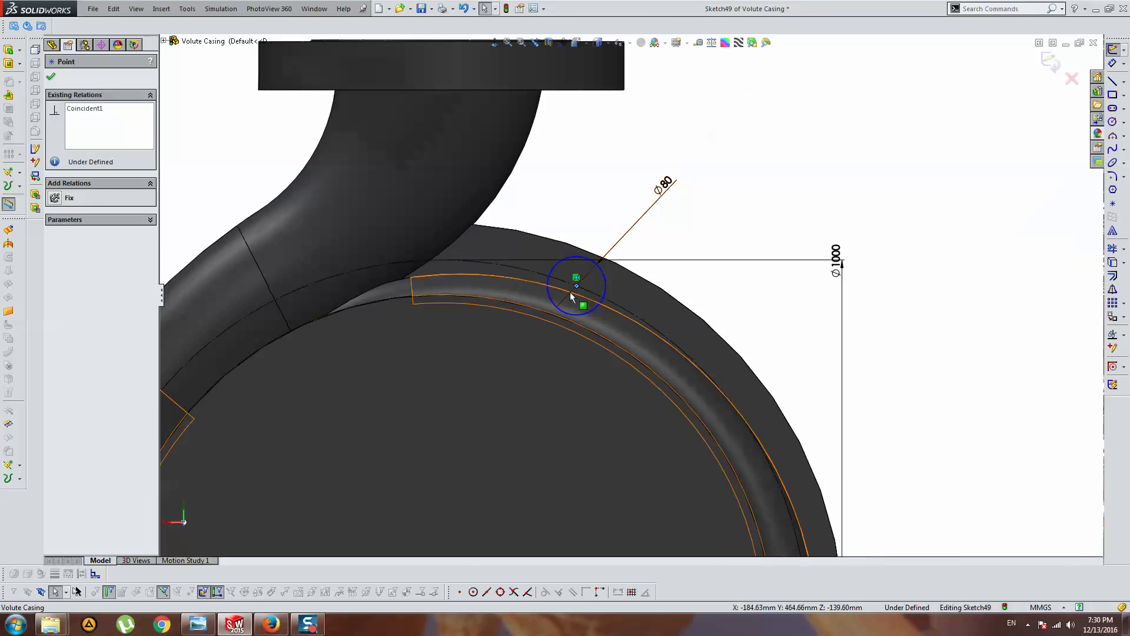
Try a 90 mm diameter on the small circle, then revert it to 80 mm.
double_click(671, 186)
text(90)
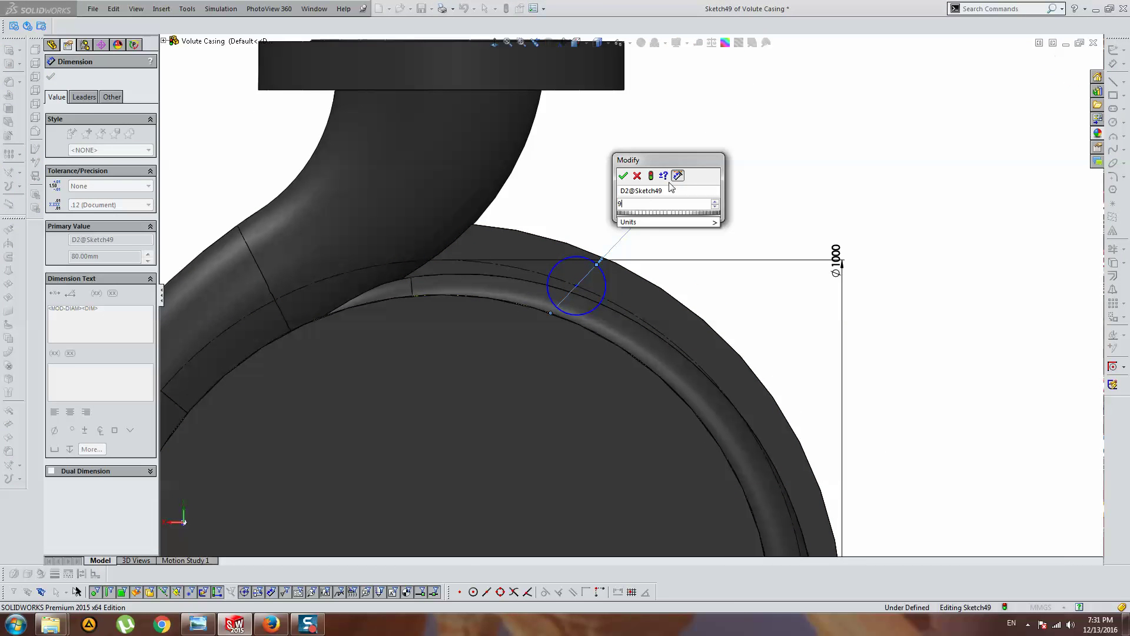
key(Return)
double_click(665, 184)
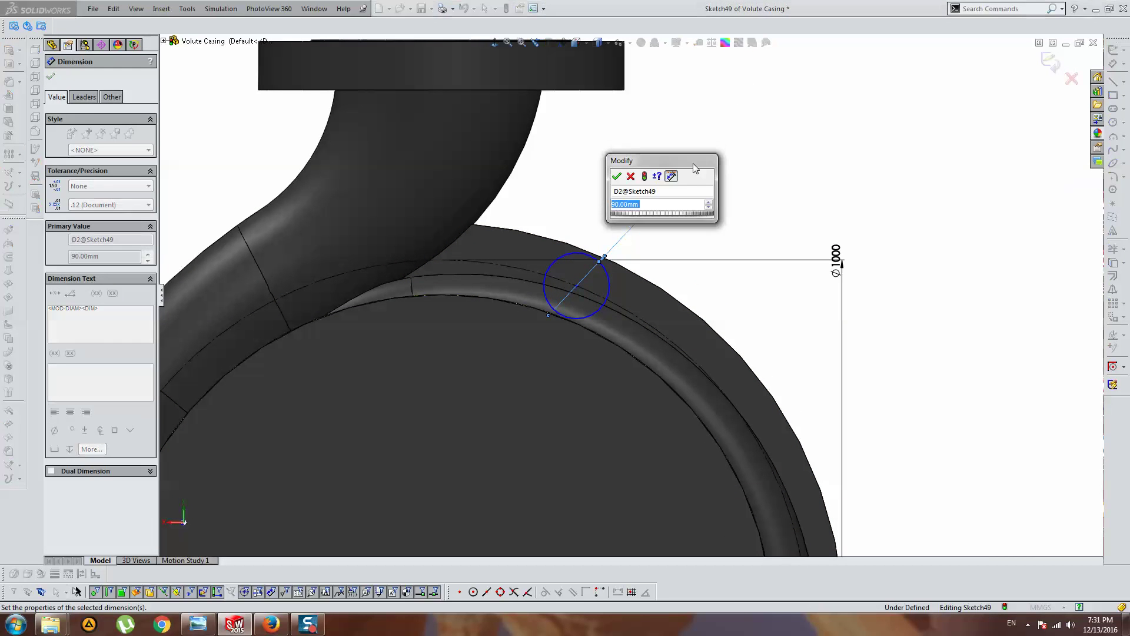
text(80)
key(Return)
click(692, 169)
scroll(692, 169, up, 1)
scroll(605, 288, up, 2)
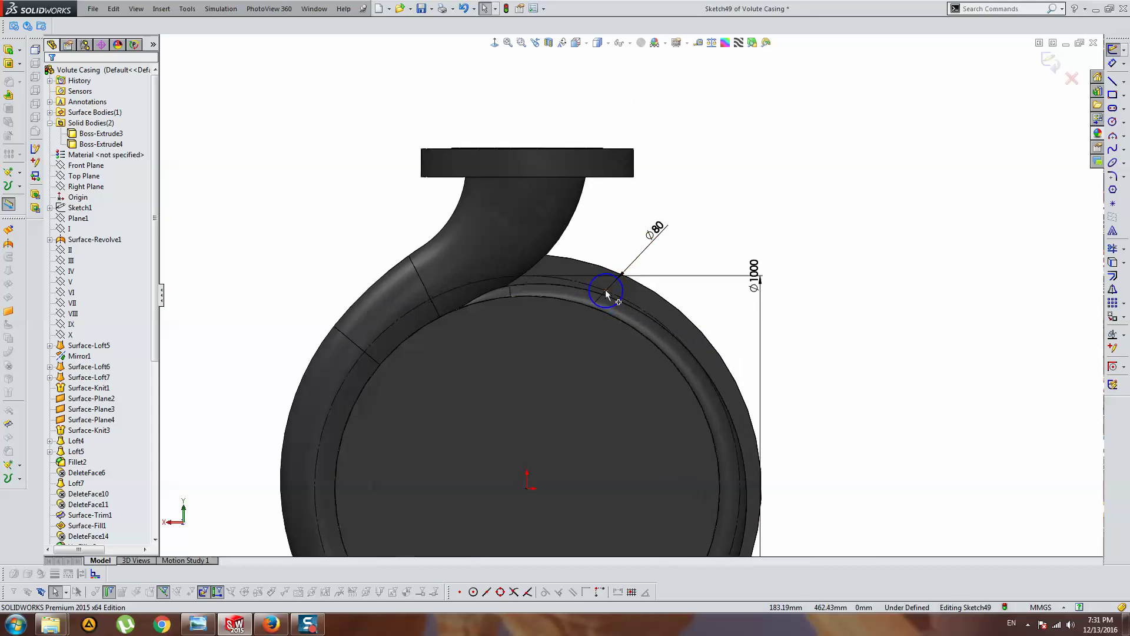
scroll(588, 288, down, 3)
click(586, 283)
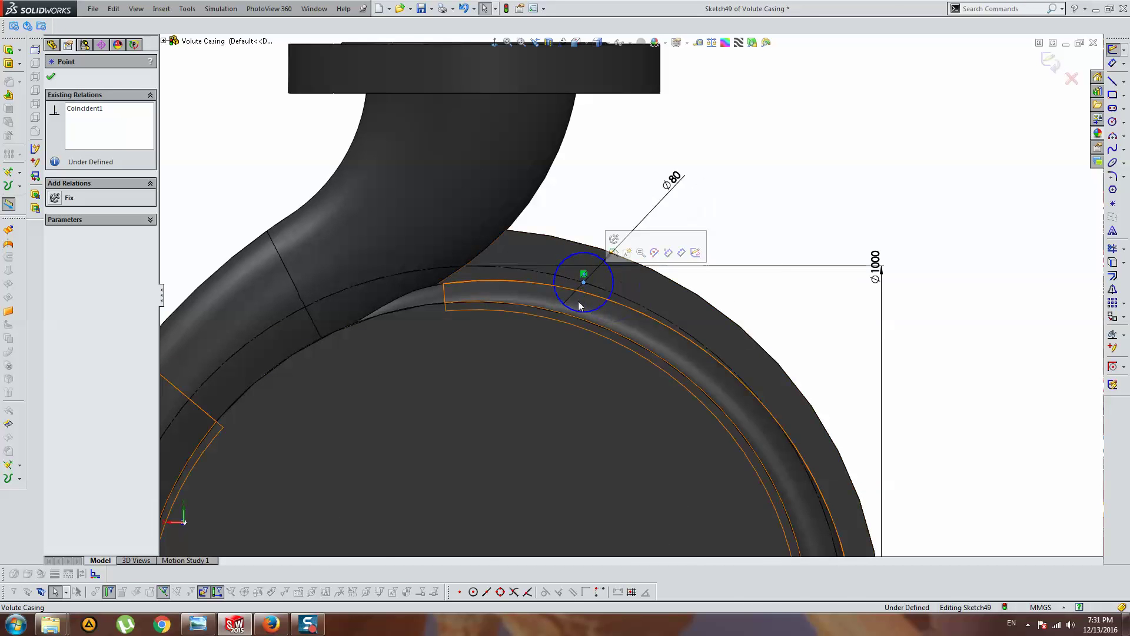
key(Escape)
scroll(647, 330, up, 2)
scroll(655, 344, down, 2)
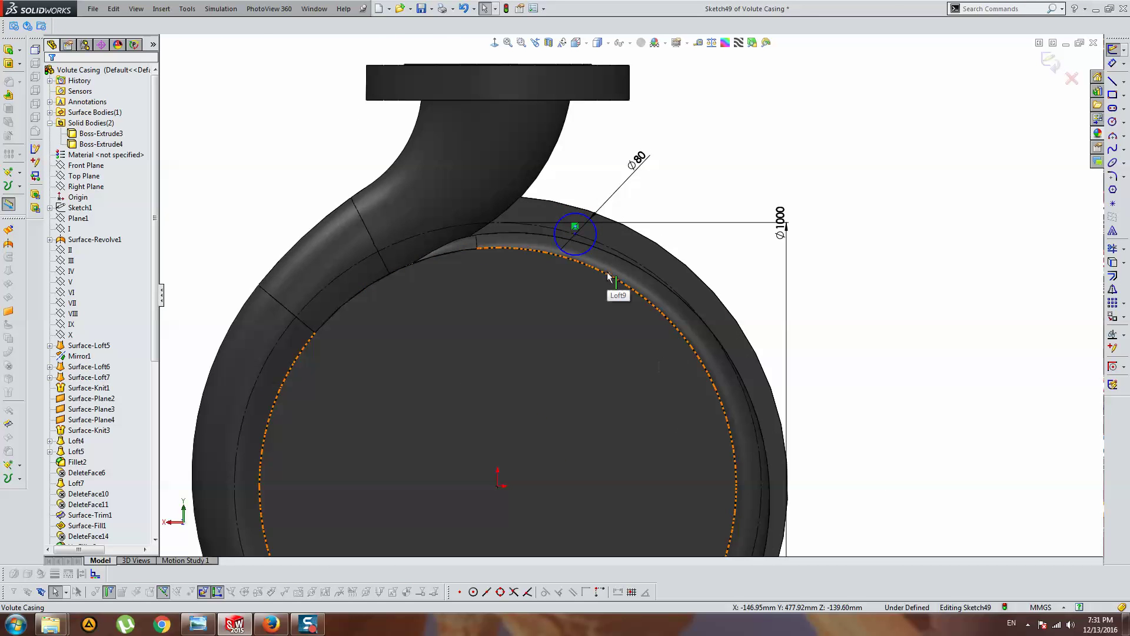
Draw a construction line from the small circle's centre to the origin.
click(1114, 87)
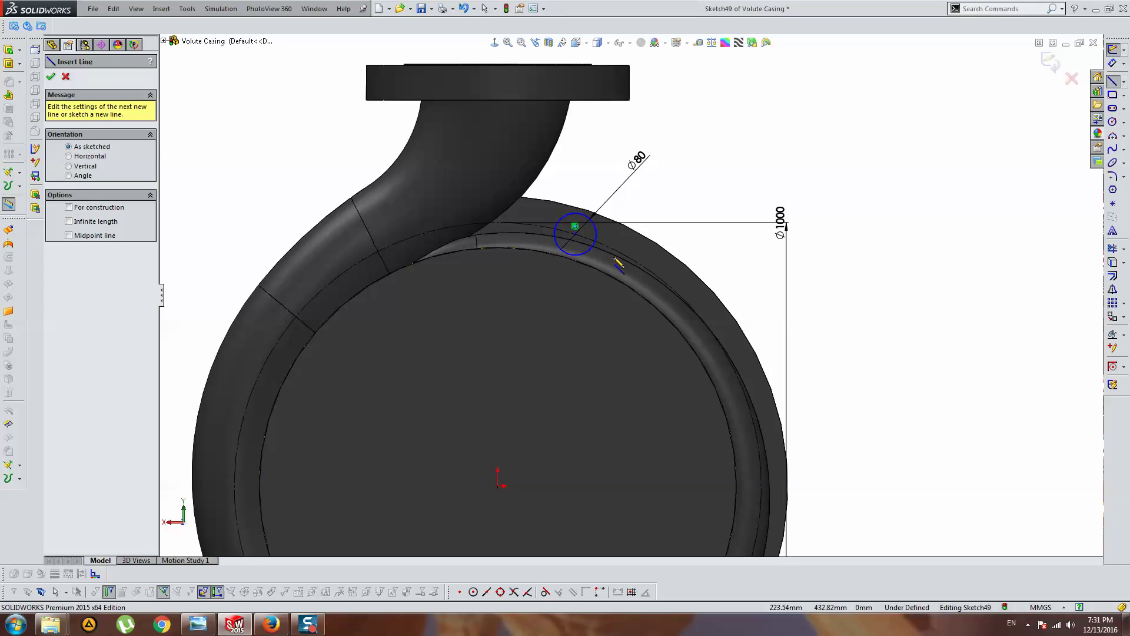
click(575, 226)
click(500, 486)
key(Escape)
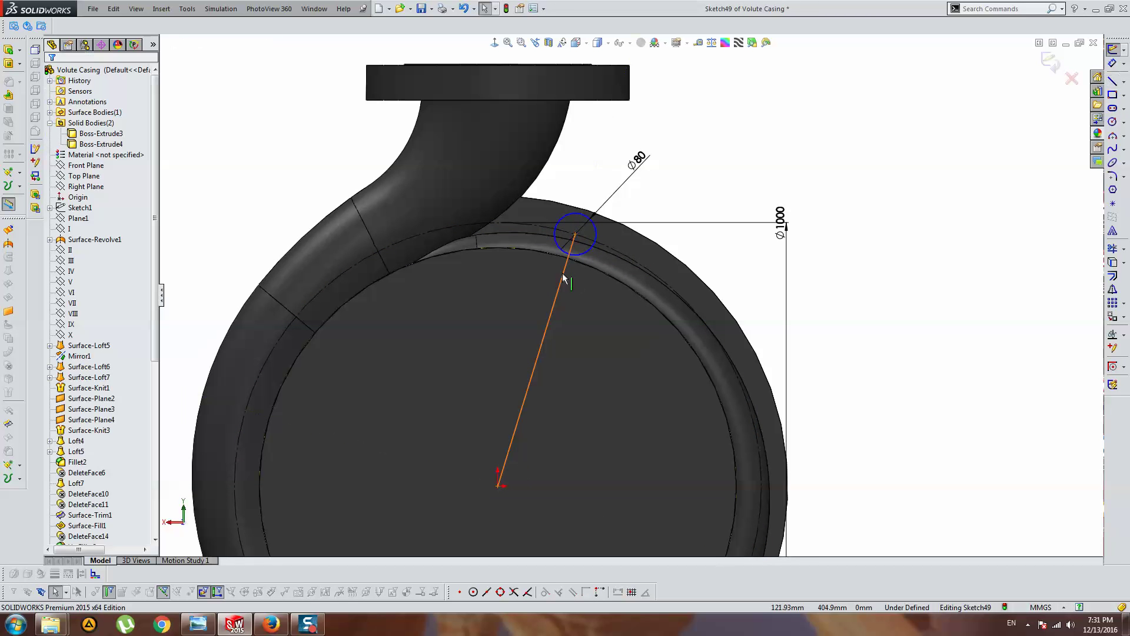
click(561, 277)
click(229, 178)
scroll(948, 134, up, 2)
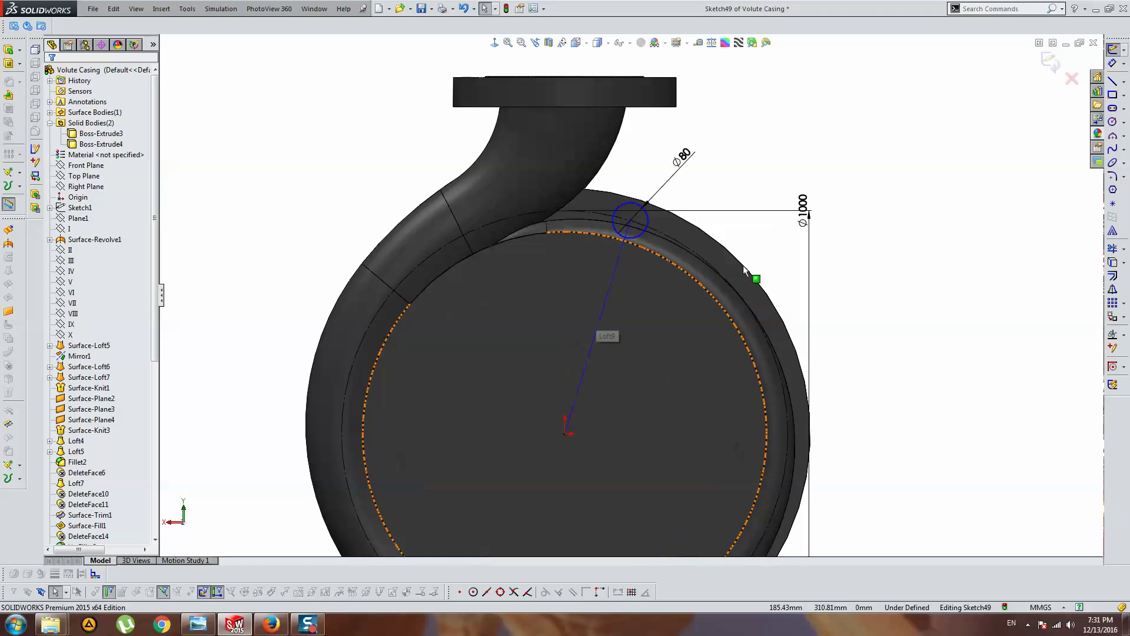
Draw a vertical line from the origin to the flange top's midpoint.
click(1114, 87)
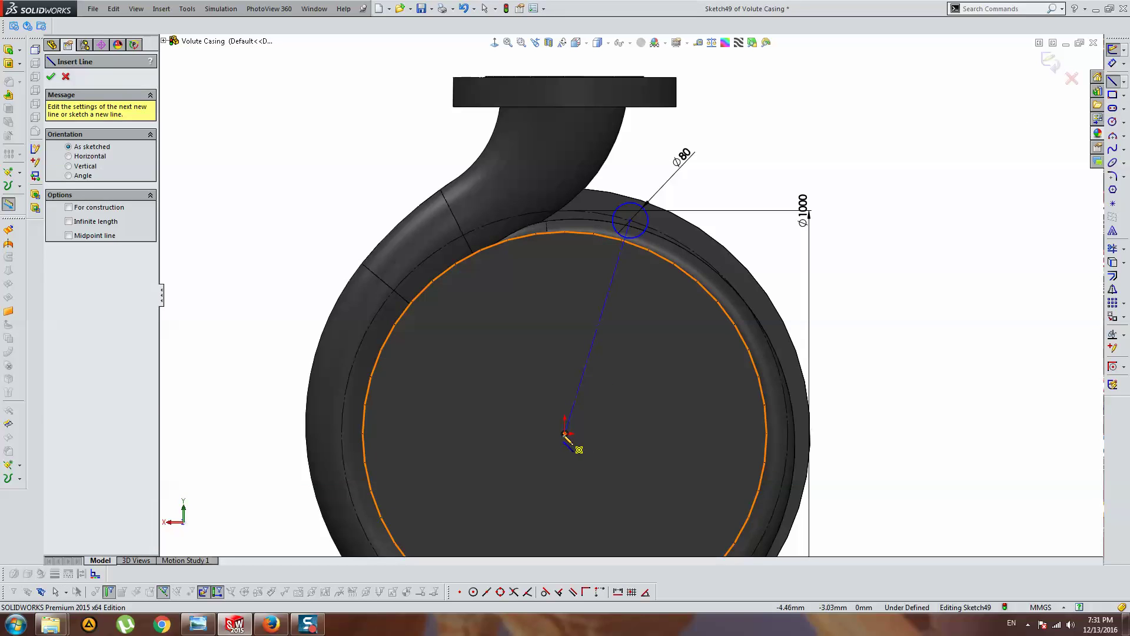
click(566, 434)
click(565, 77)
key(Escape)
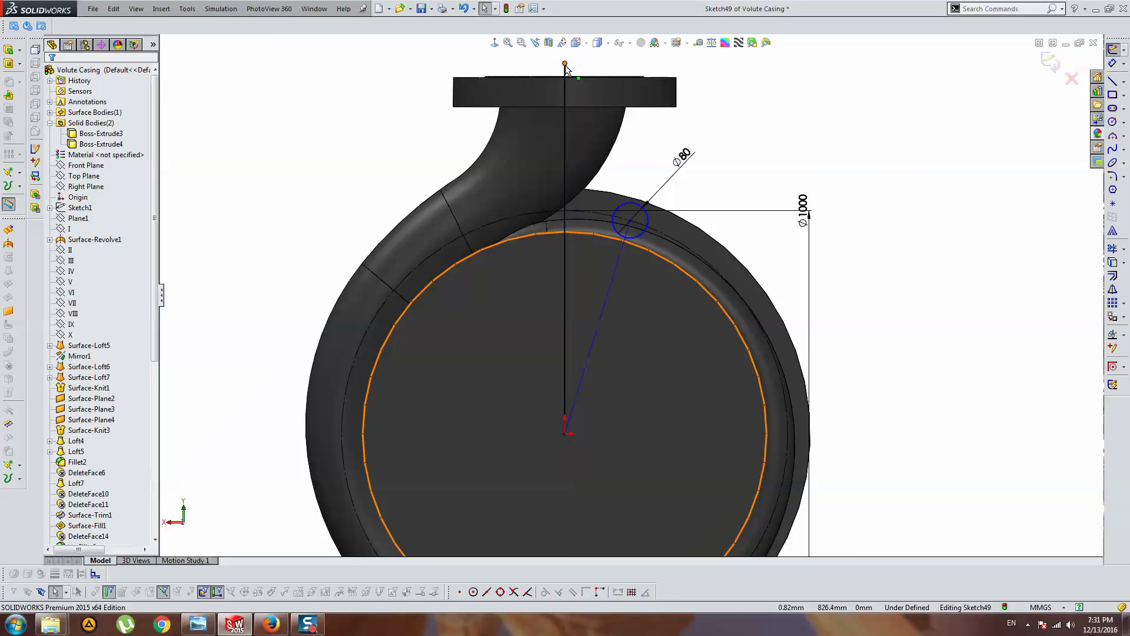
click(565, 77)
key(Escape)
click(564, 150)
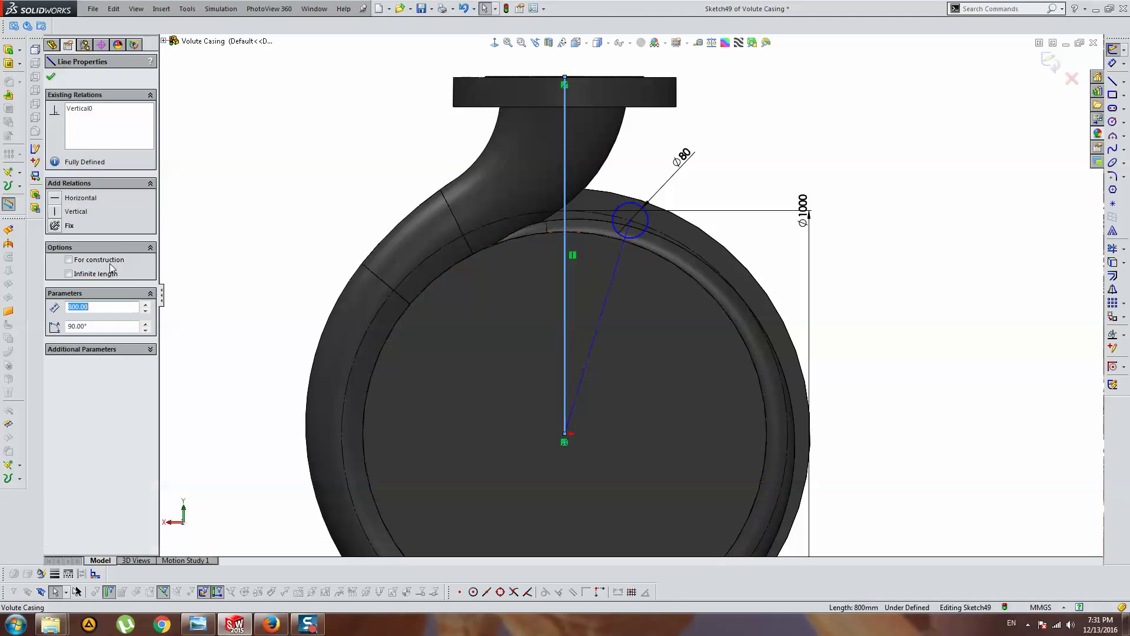
key(Escape)
mouse_move(629, 224)
mouse_down()
mouse_move(591, 229)
mouse_move(612, 223)
mouse_up()
key(Escape)
Dimension an 18° angle between the vertical line and the slanted line.
click(604, 278)
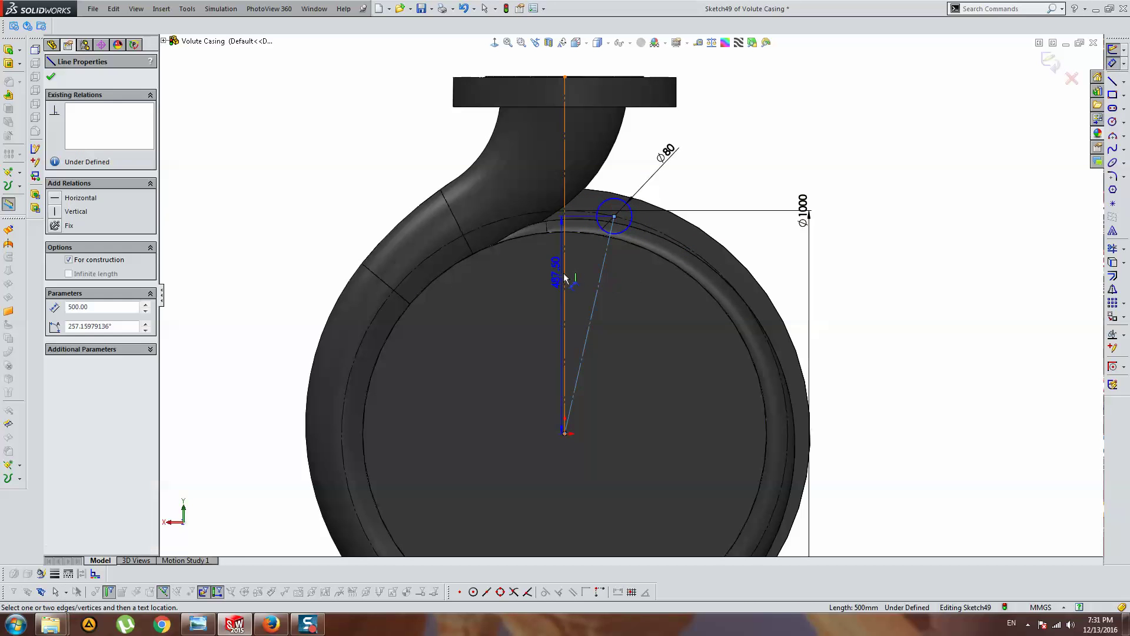
click(564, 273)
click(588, 259)
text(18)
key(Return)
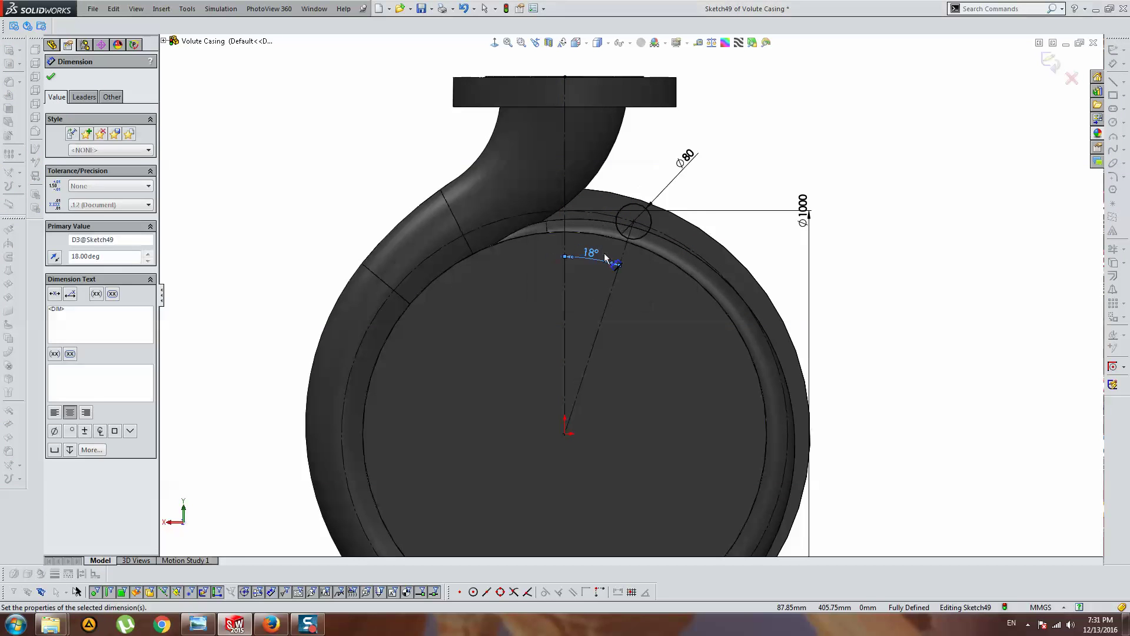
key(Escape)
double_click(591, 259)
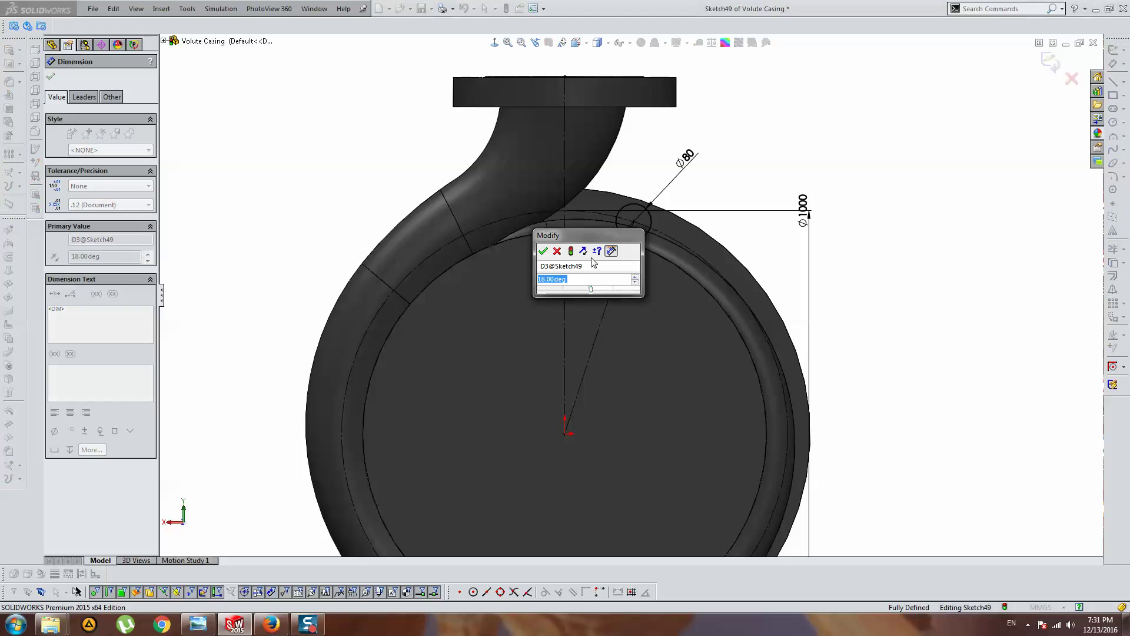
text(360/20)
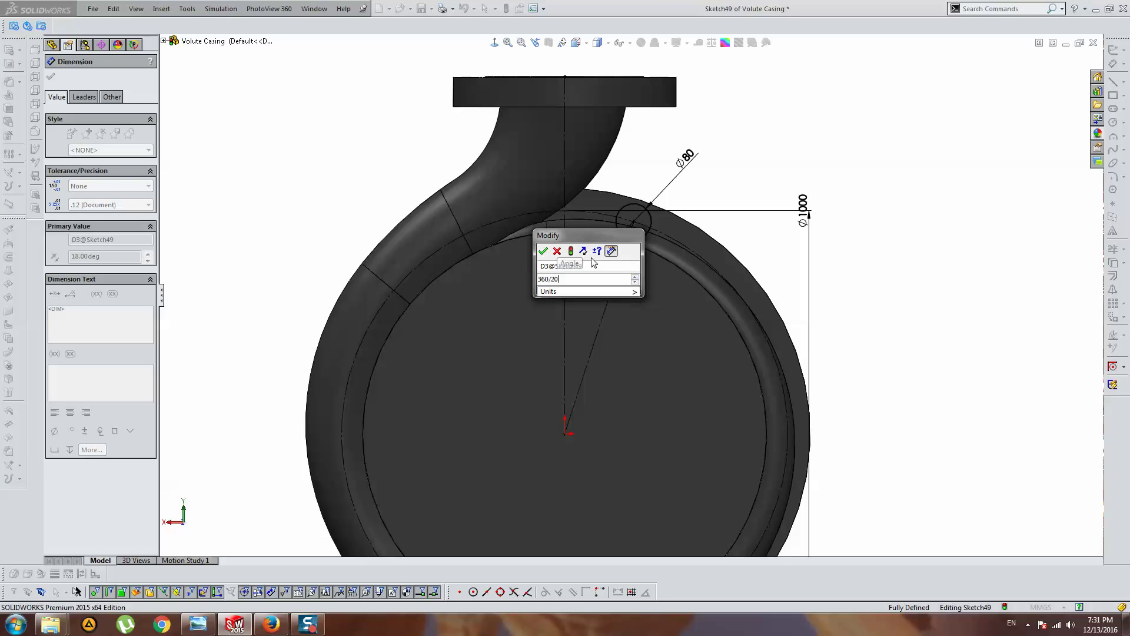
key(Escape)
key(Escape)
scroll(635, 239, down, 2)
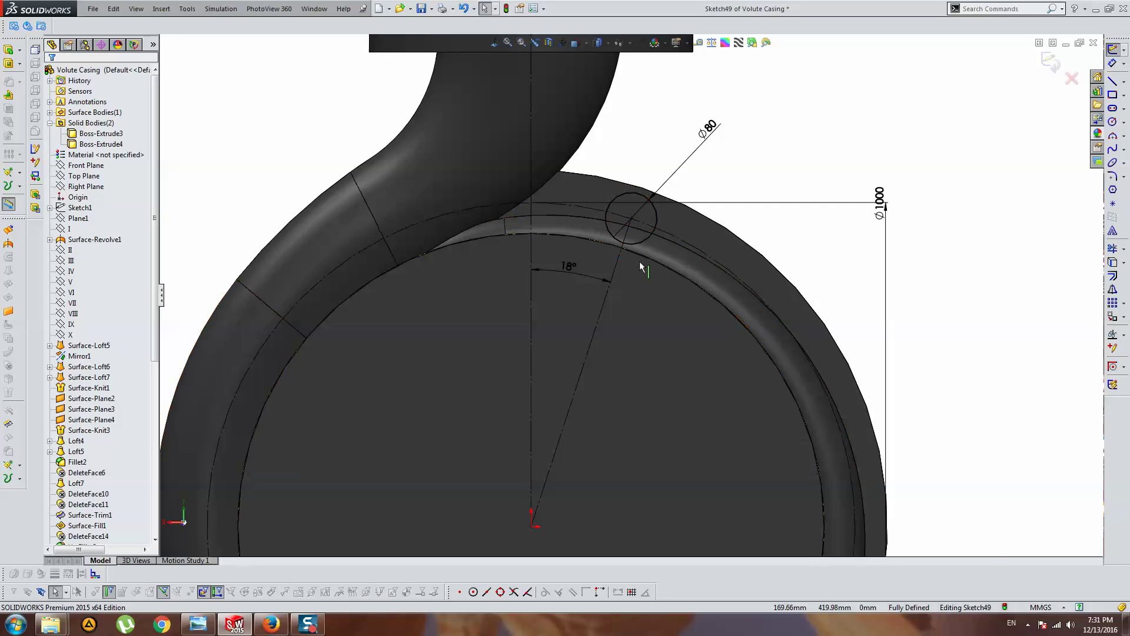
scroll(623, 263, down, 1)
scroll(623, 262, down, 1)
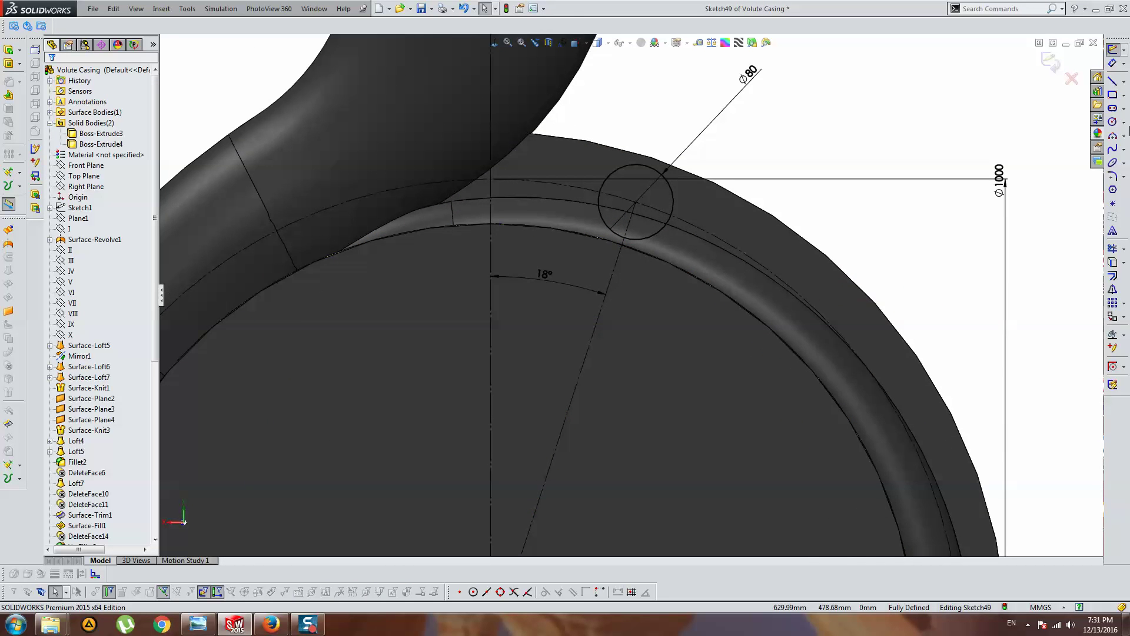
Draw a rib line beside the Ø80 circle and mirror it across the slanted line.
click(1116, 83)
drag(610, 157, 525, 361)
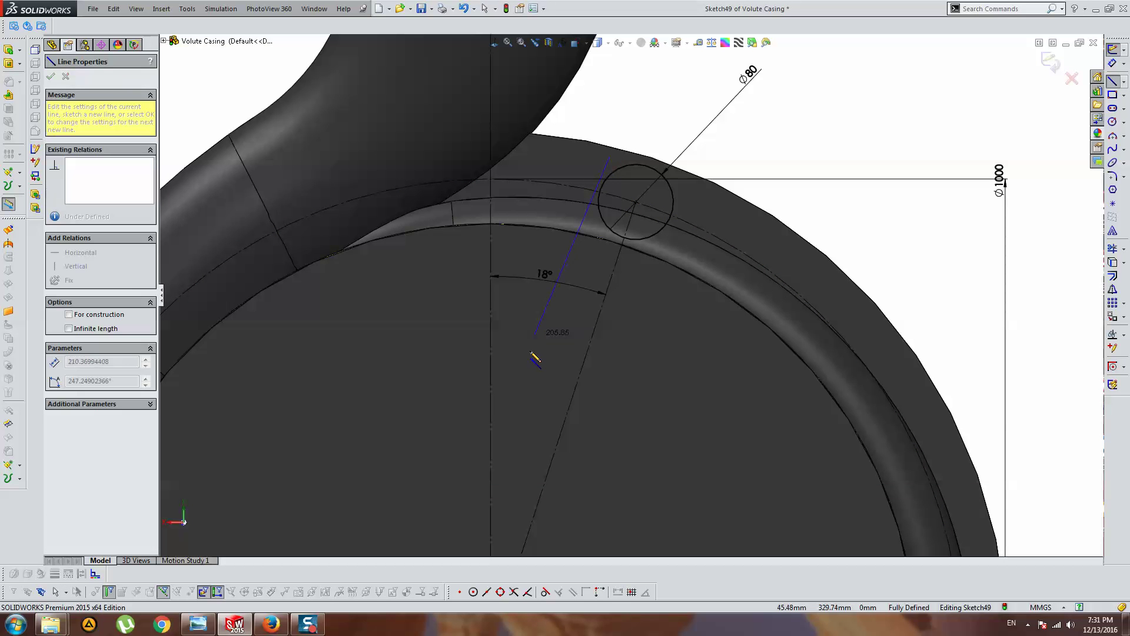
key(Escape)
click(614, 277)
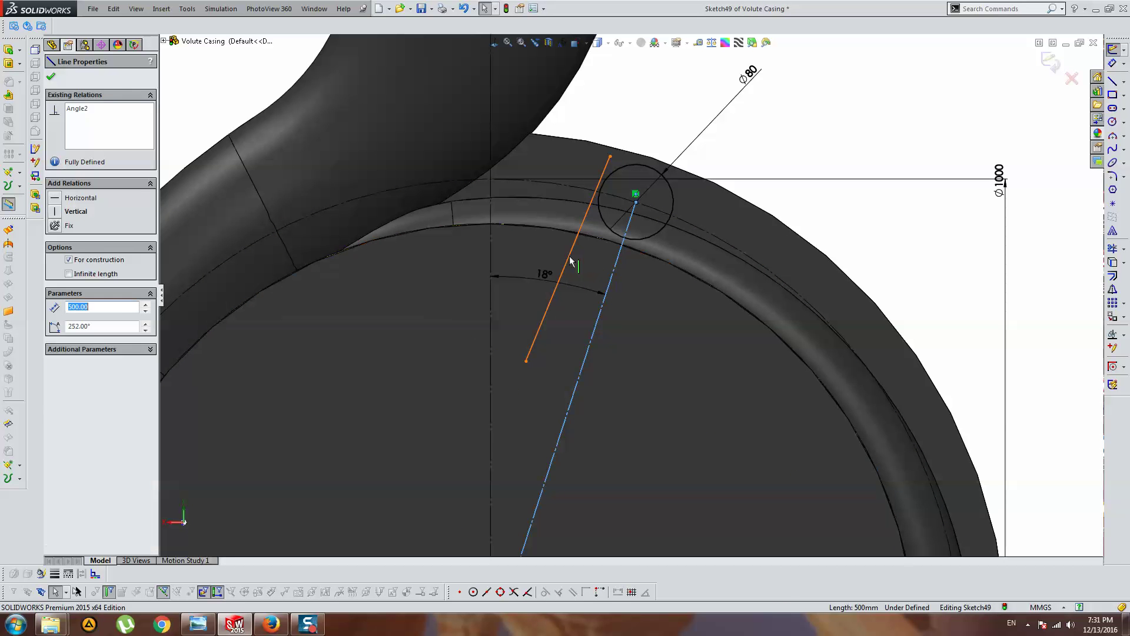
ctrl+click(568, 266)
click(1112, 290)
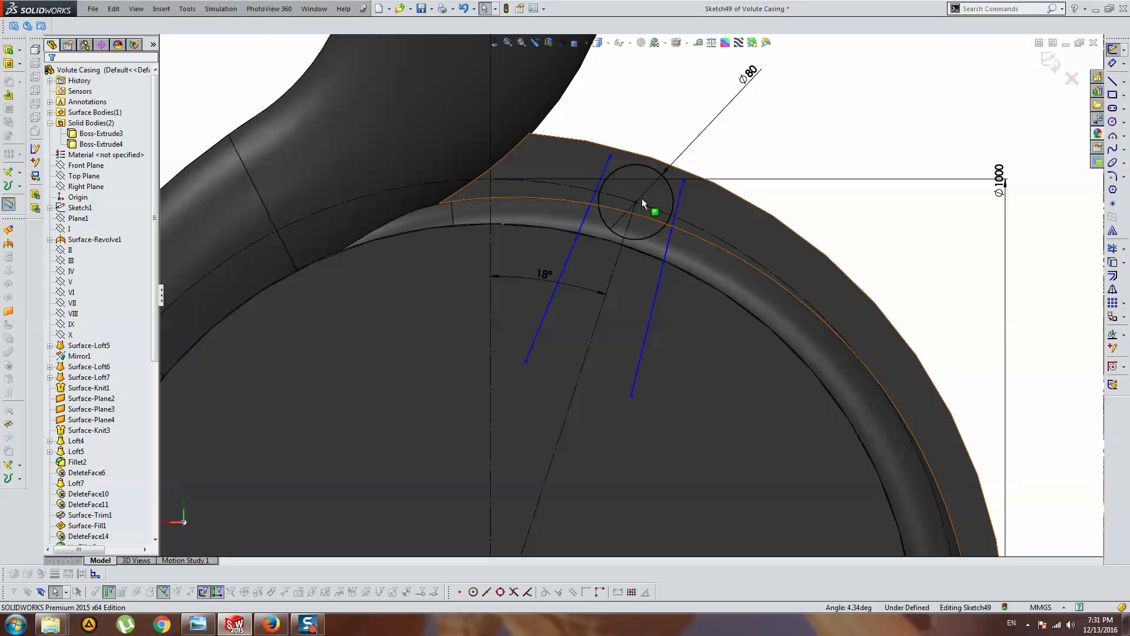
Make the left rib line tangent to the circle and lengthen both rib lines.
click(607, 178)
click(73, 271)
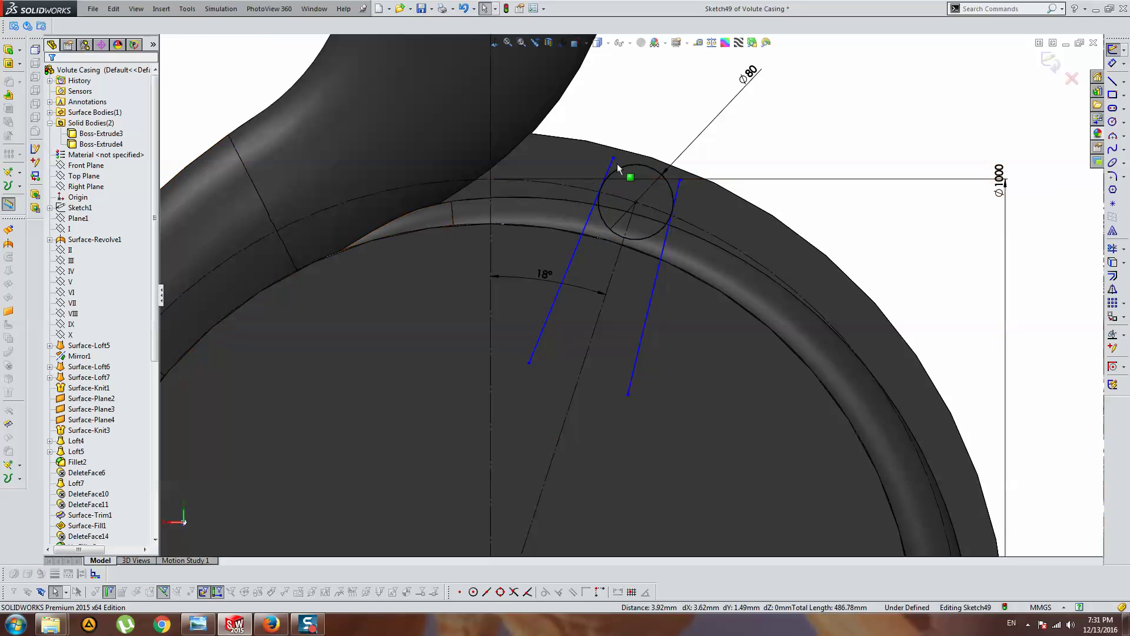
click(614, 172)
ctrl+click(613, 158)
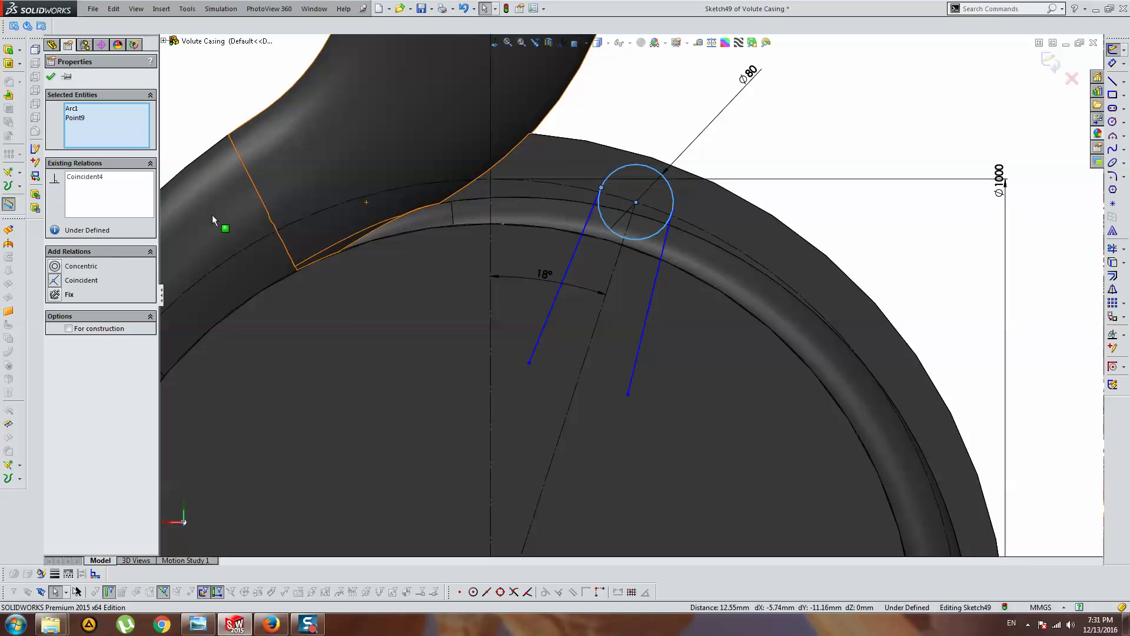
key(Escape)
scroll(578, 338, up, 3)
scroll(578, 342, down, 3)
scroll(578, 342, down, 2)
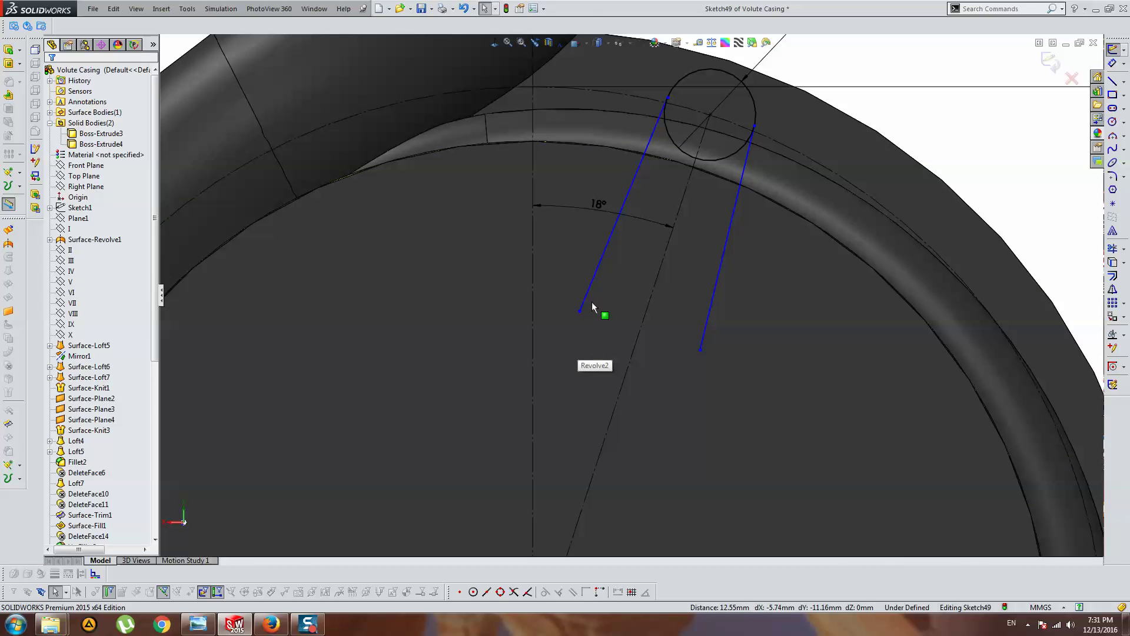
mouse_move(580, 312)
mouse_down()
mouse_move(549, 349)
mouse_move(548, 327)
mouse_up()
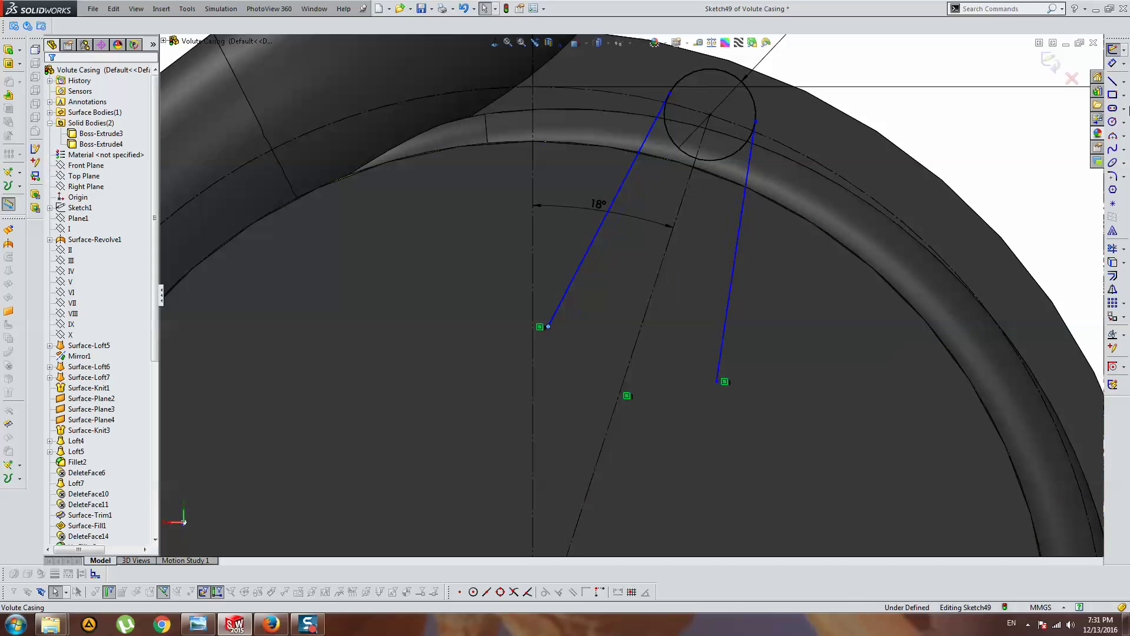
Dimension a 20° angle between the two rib lines.
click(747, 214)
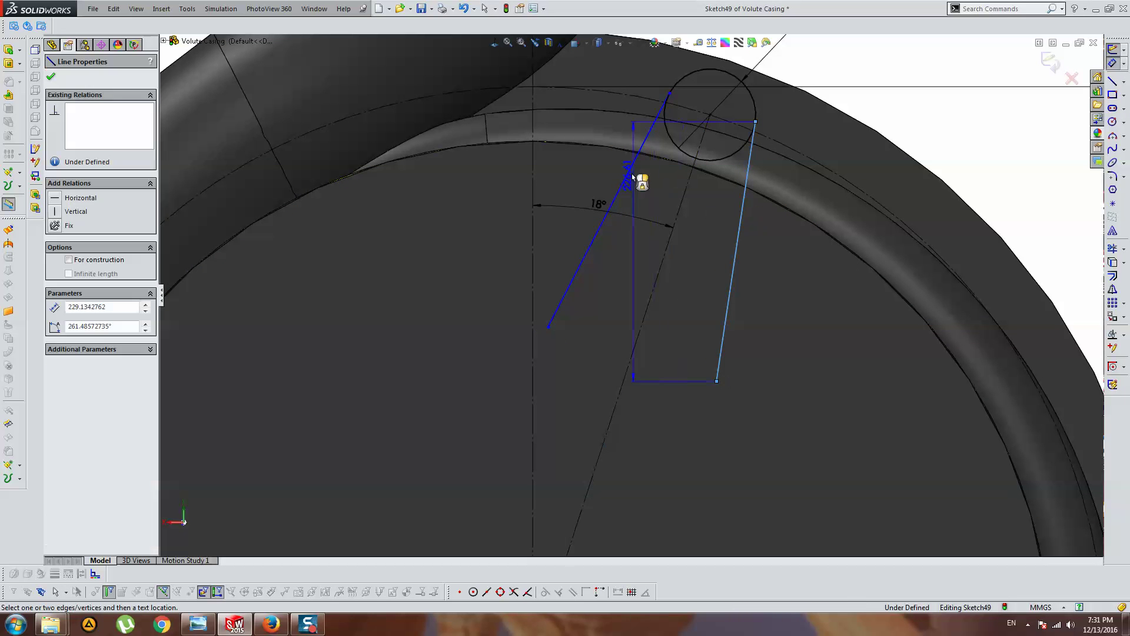
click(627, 182)
click(663, 189)
text(20)
key(Return)
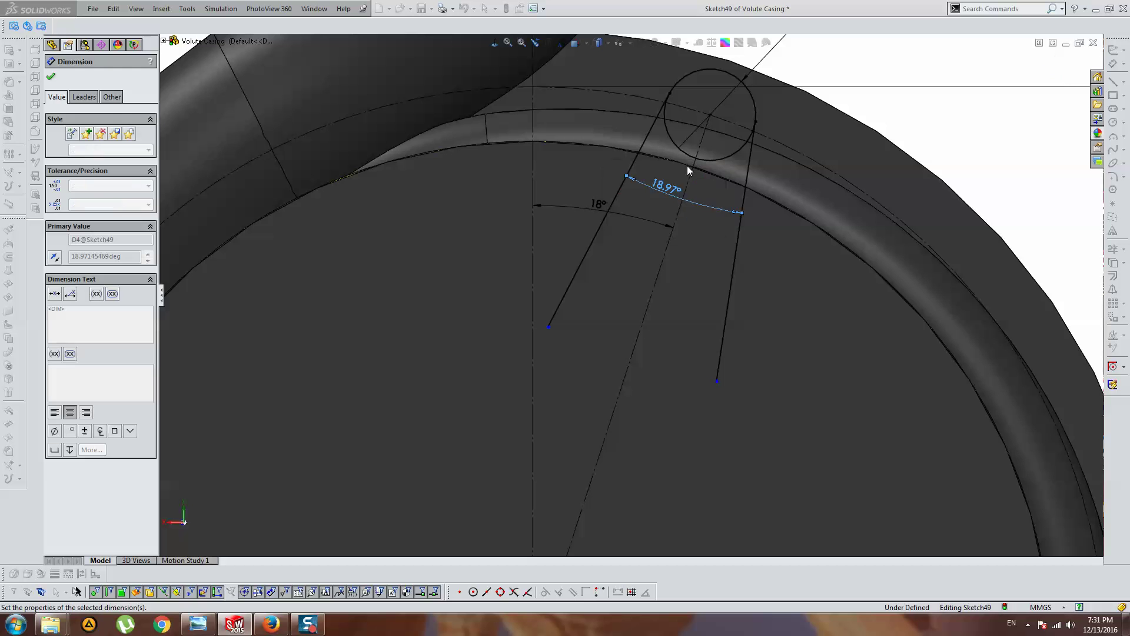
key(Escape)
scroll(630, 400, up, 2)
scroll(609, 322, up, 2)
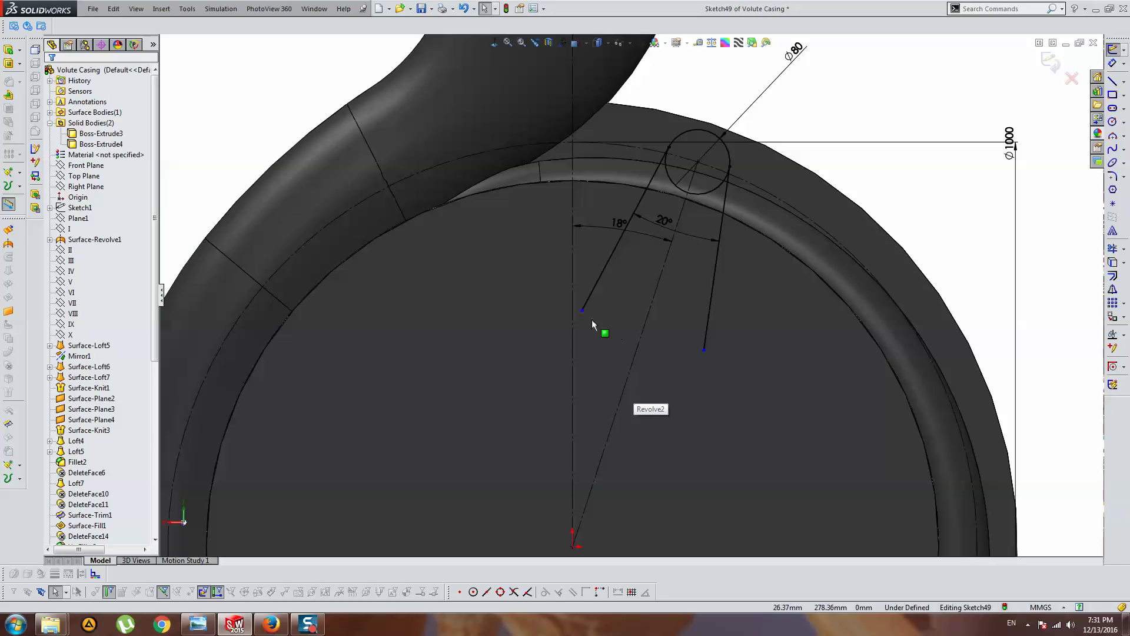
Make the rib line's end coincident with the casing's circular edge, fully defining the sketch.
drag(583, 309, 636, 283)
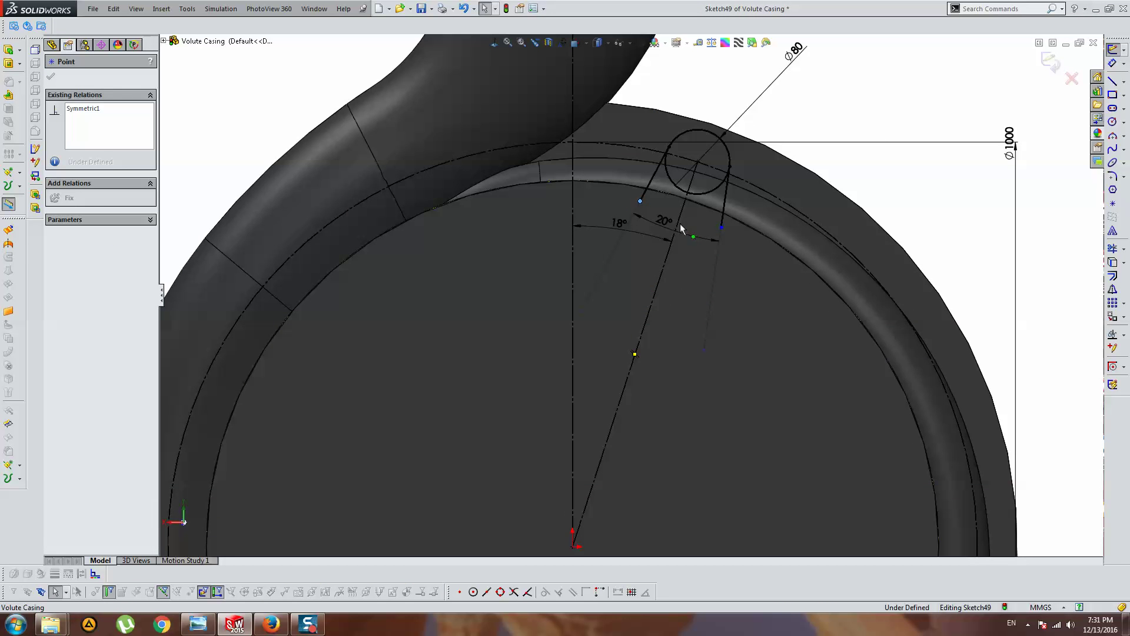
ctrl+click(671, 196)
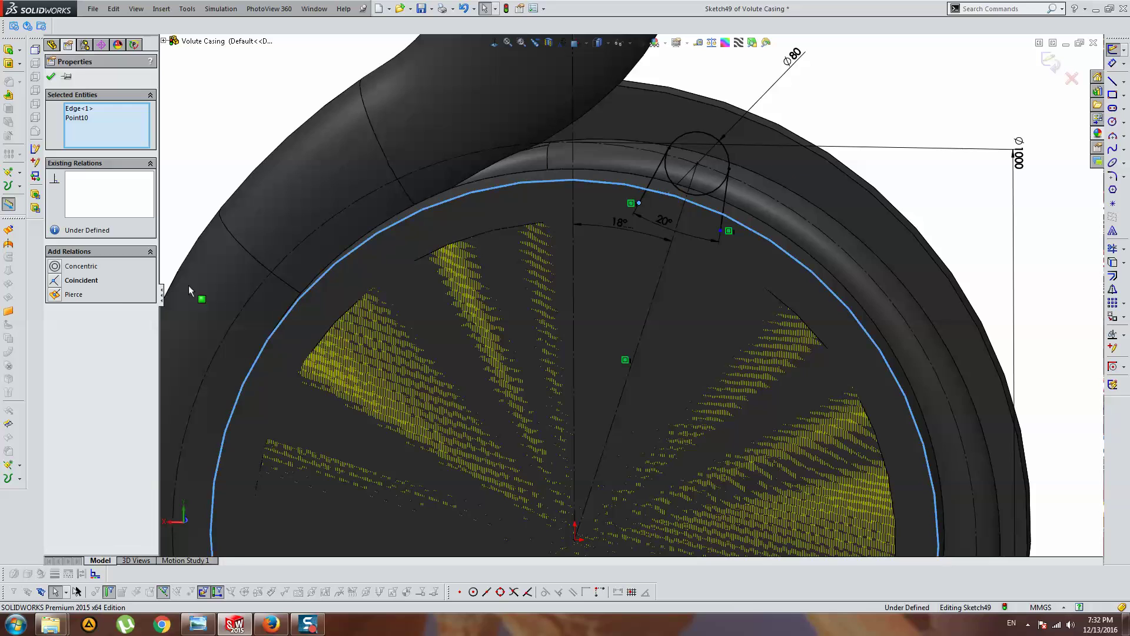
click(81, 281)
key(Escape)
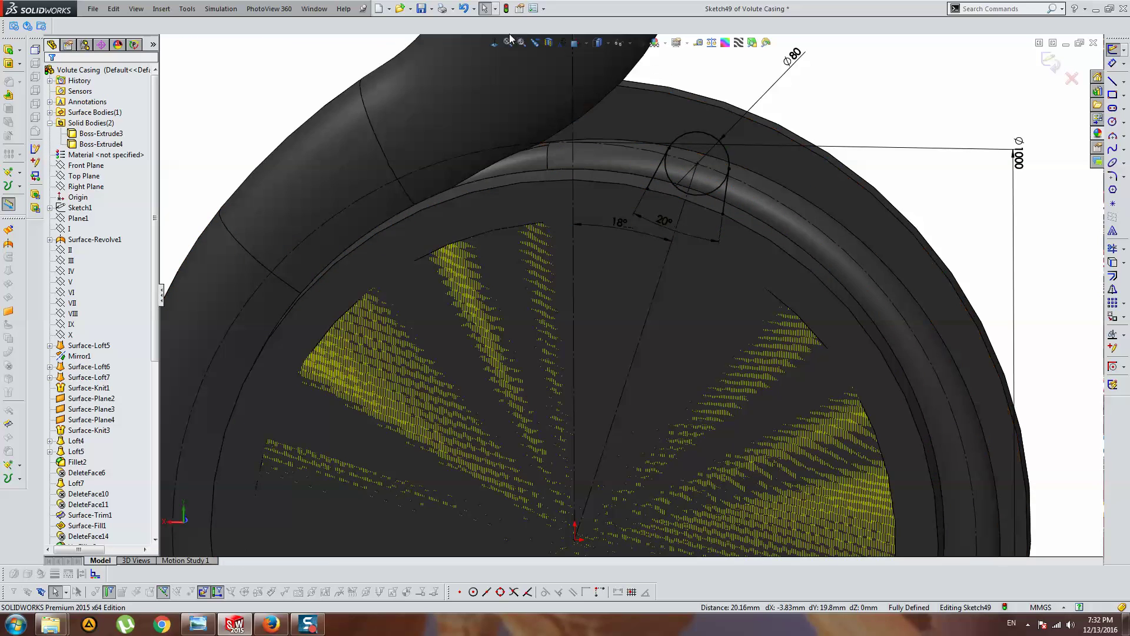
scroll(739, 160, up, 2)
scroll(672, 186, up, 3)
scroll(680, 223, down, 5)
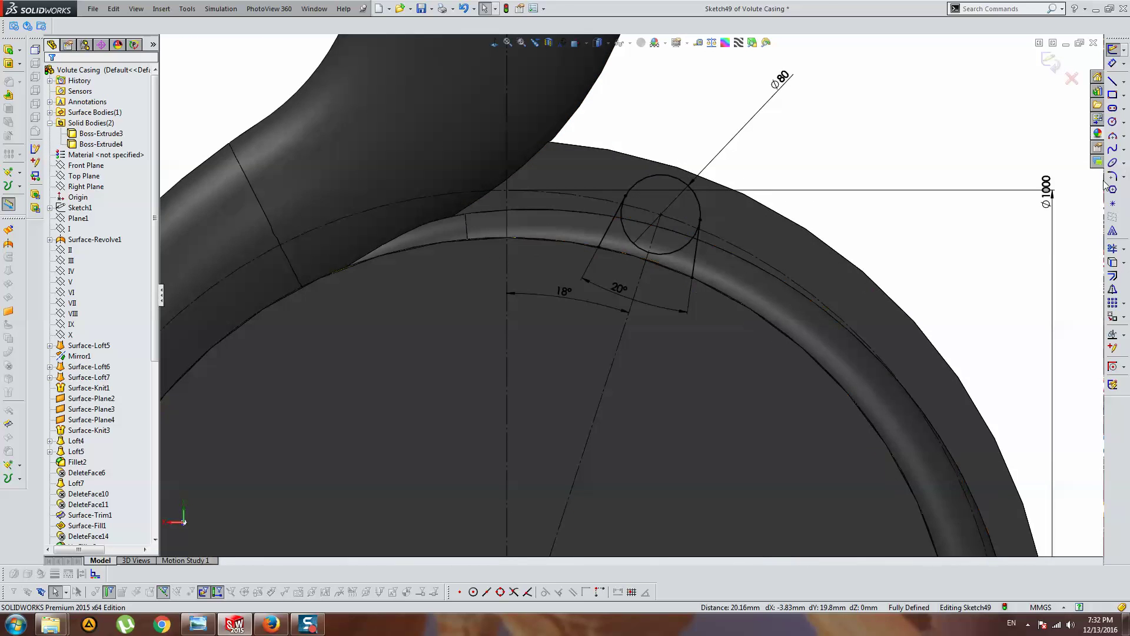
middle_drag(715, 304, 704, 330)
click(724, 301)
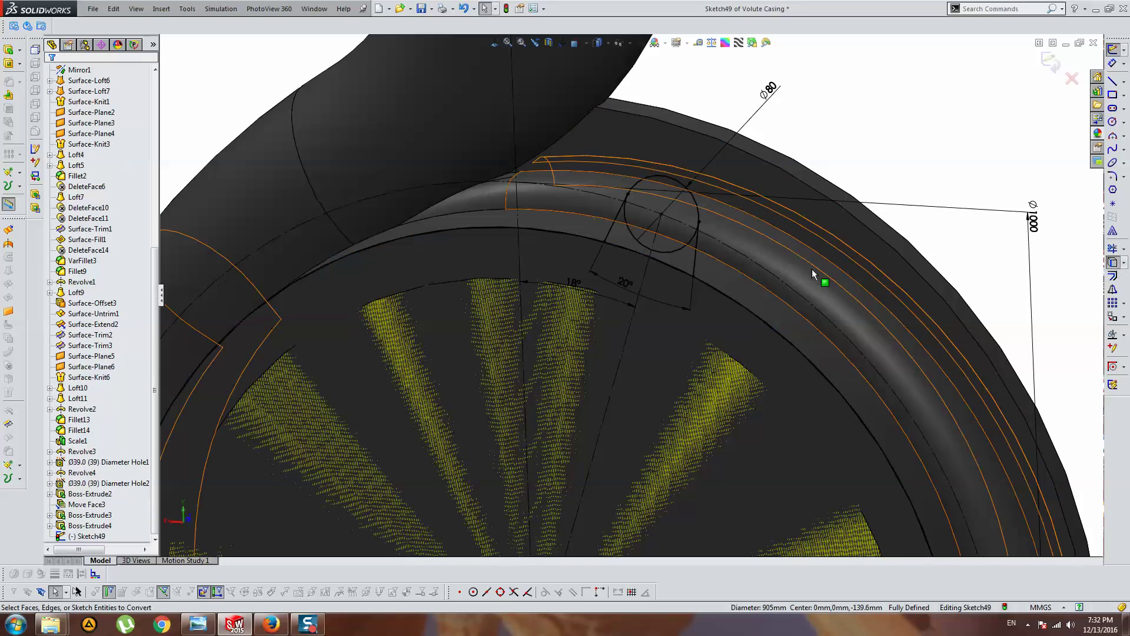
click(495, 43)
scroll(657, 152, down, 5)
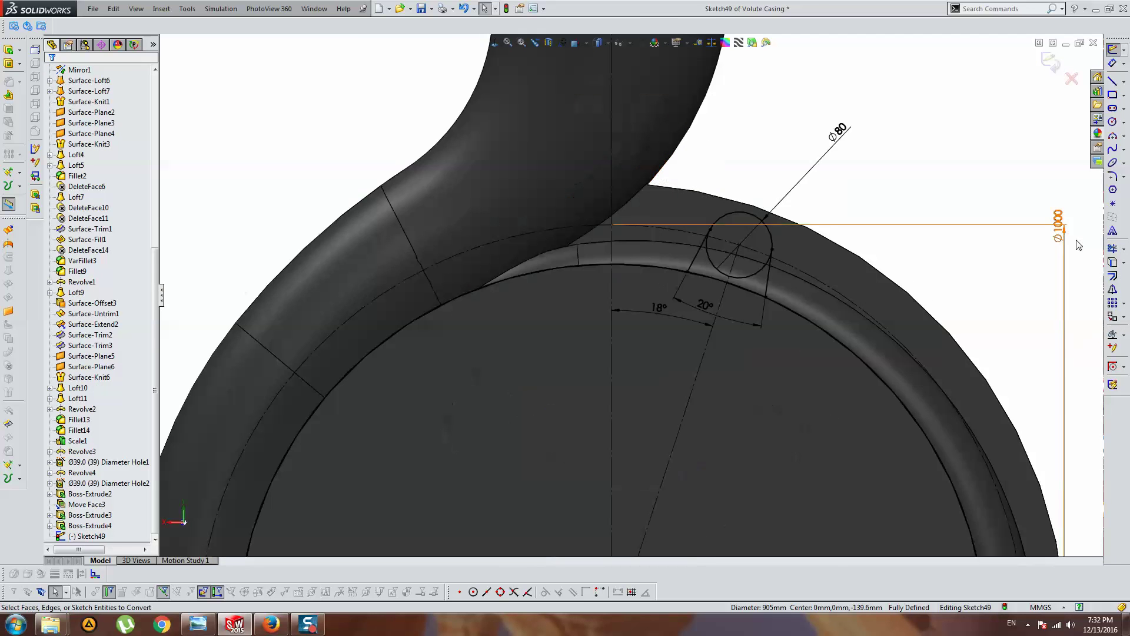
Attempt a circle trim, then undo it to restore the full circle.
click(1112, 250)
scroll(780, 292, down, 3)
drag(804, 292, 750, 344)
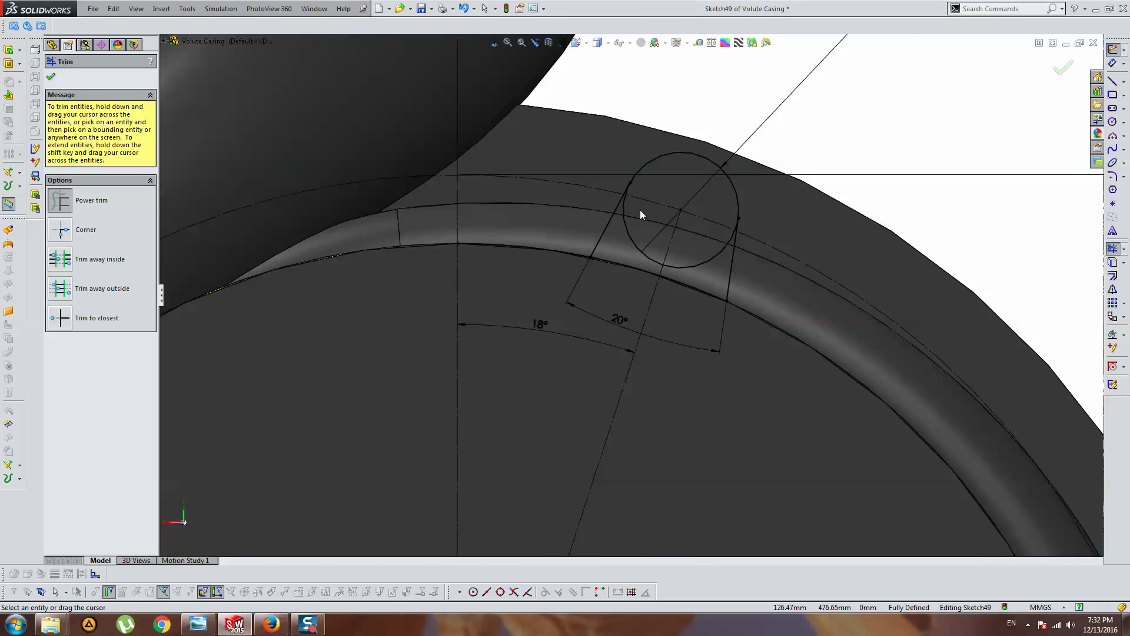
scroll(640, 214, down, 4)
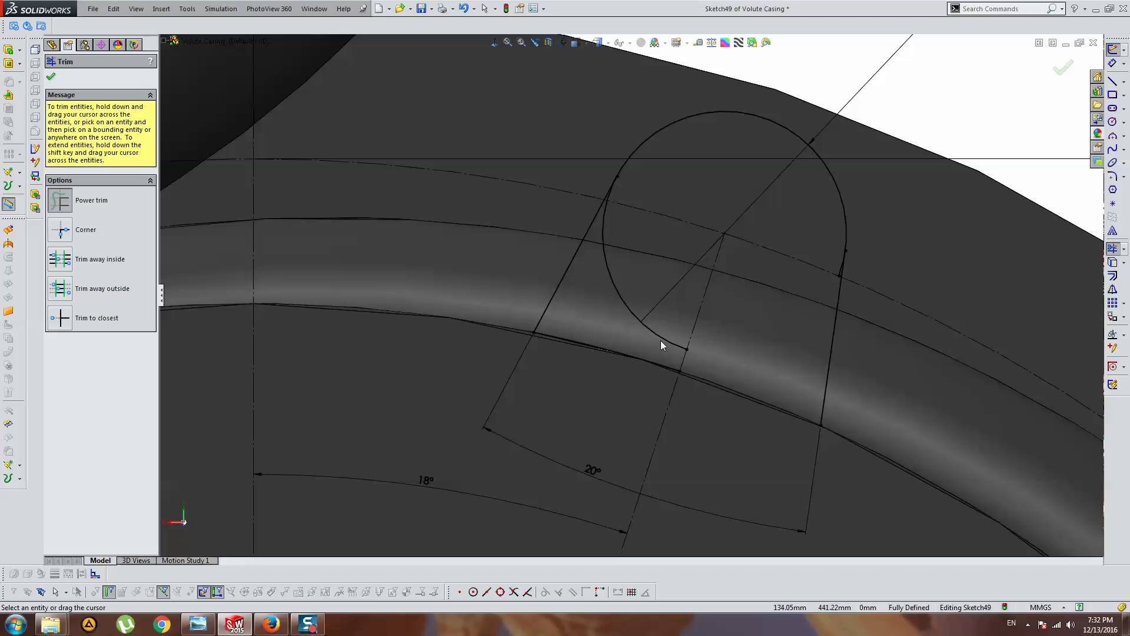
key(ctrl+z)
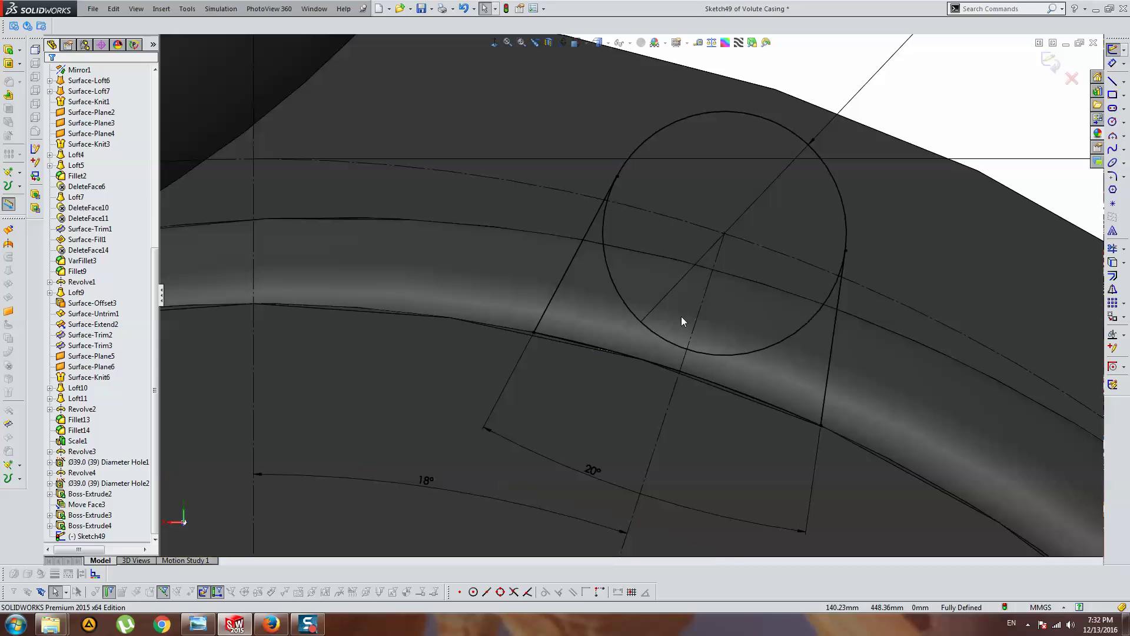
Trim the Ø80 circle's lower arc into a U-shaped profile and orbit back to 3D.
click(1112, 248)
scroll(642, 263, up, 4)
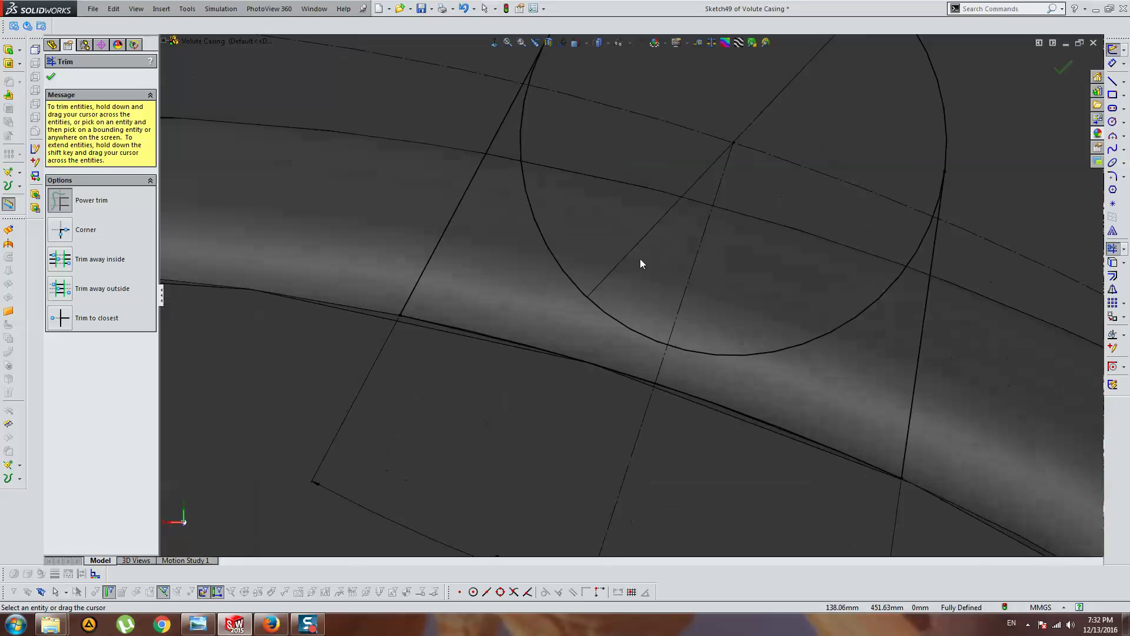
scroll(817, 295, down, 3)
scroll(808, 363, down, 2)
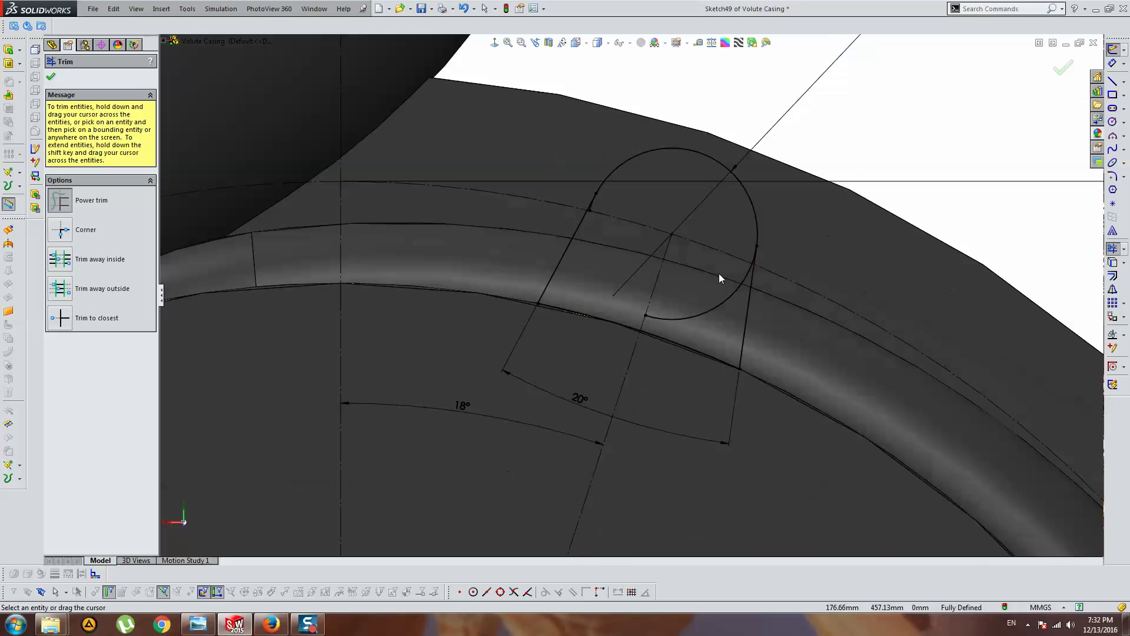
scroll(519, 205, up, 5)
scroll(517, 204, up, 2)
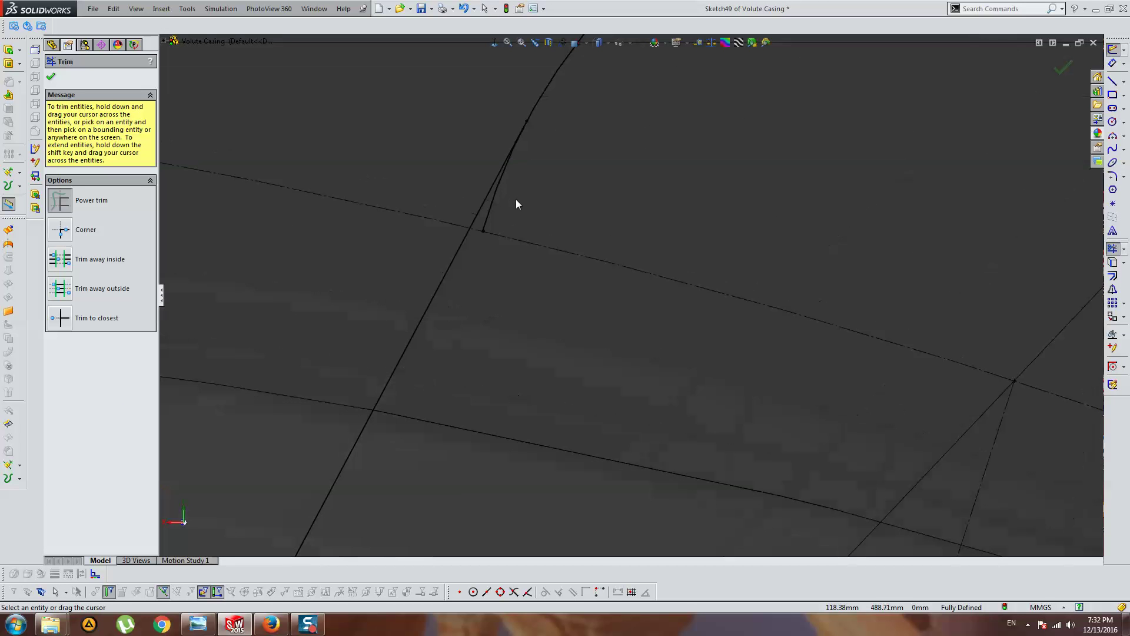
middle_drag(836, 287, 980, 396)
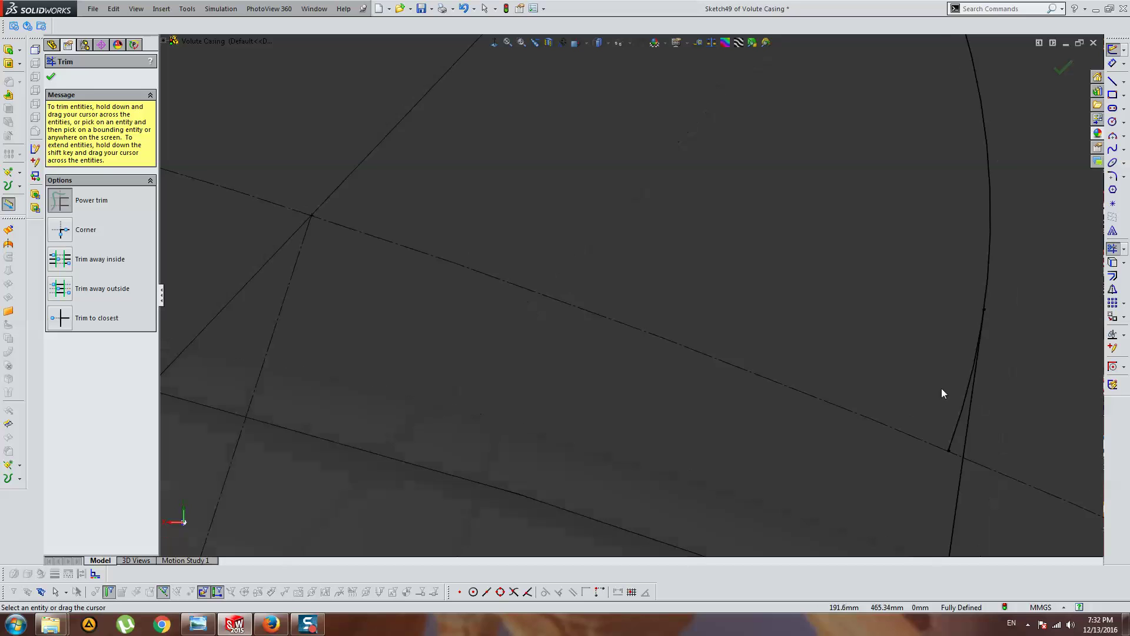
key(Escape)
scroll(857, 376, down, 3)
middle_drag(856, 376, 502, 313)
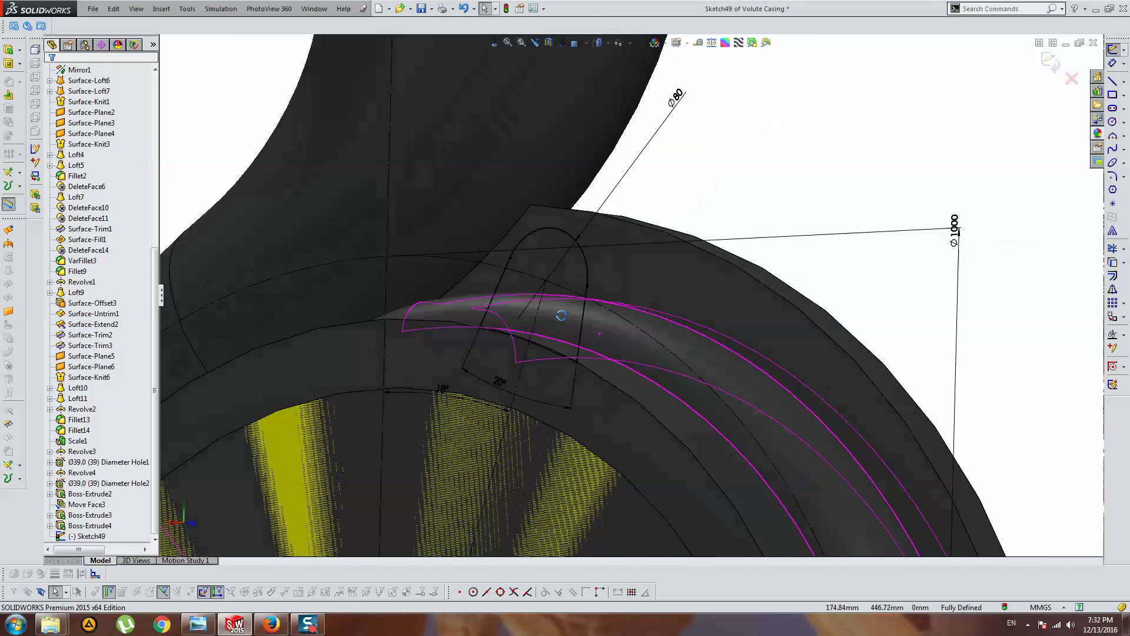
Square the view to the sketch and select the arcs and lines of the U-shaped tab.
key(ctrl+8)
scroll(619, 318, down, 2)
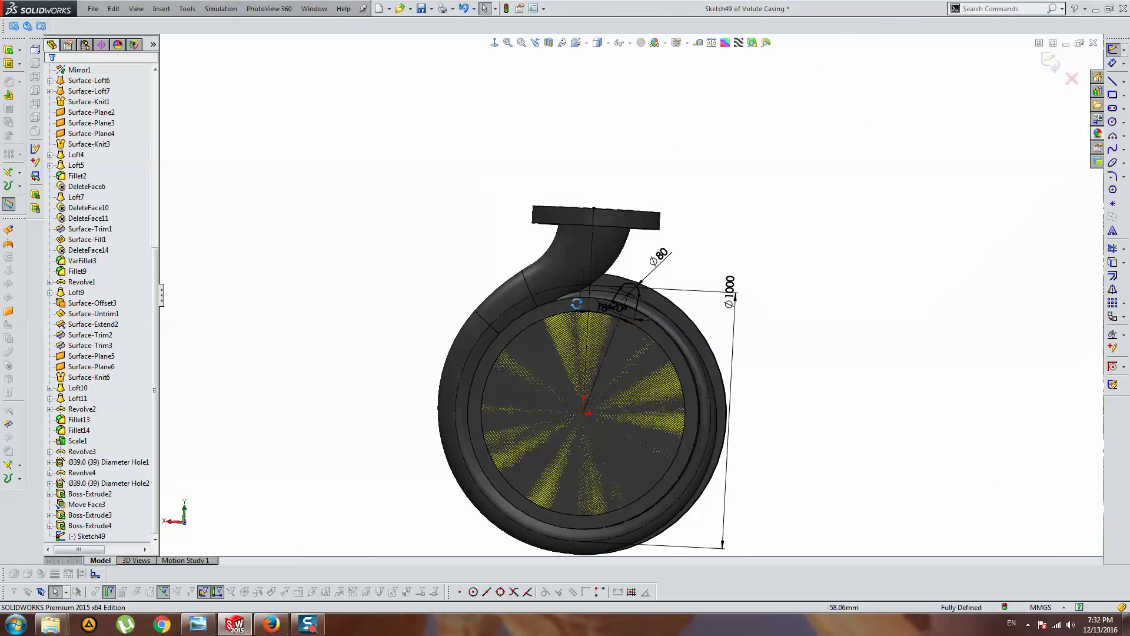
scroll(727, 156, down, 2)
scroll(662, 204, down, 3)
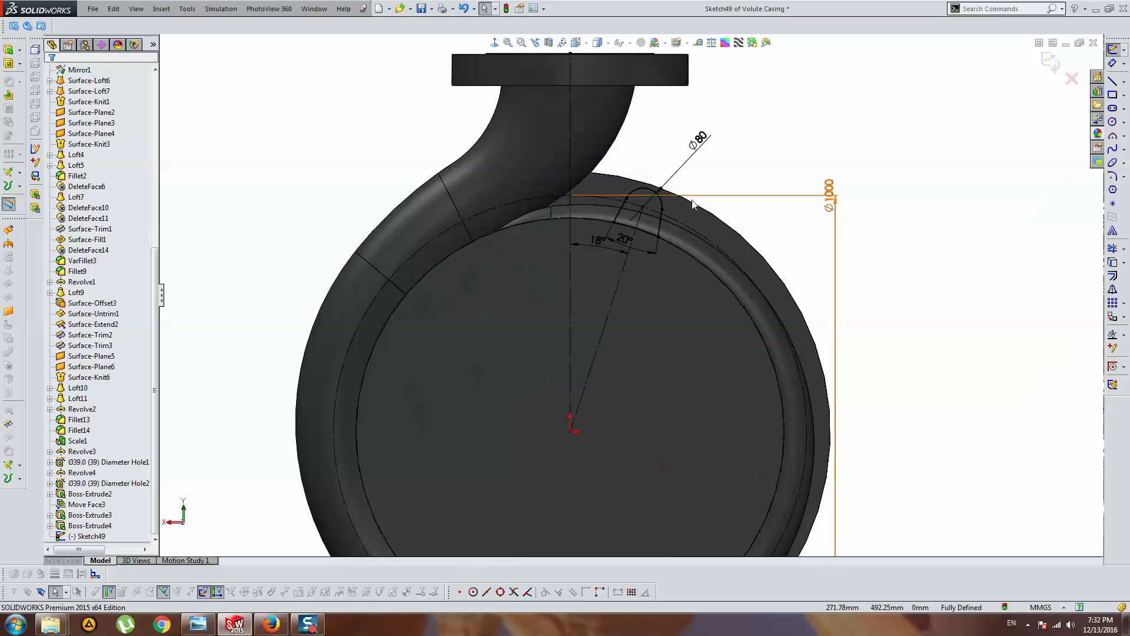
drag(661, 203, 631, 189)
right_click(633, 189)
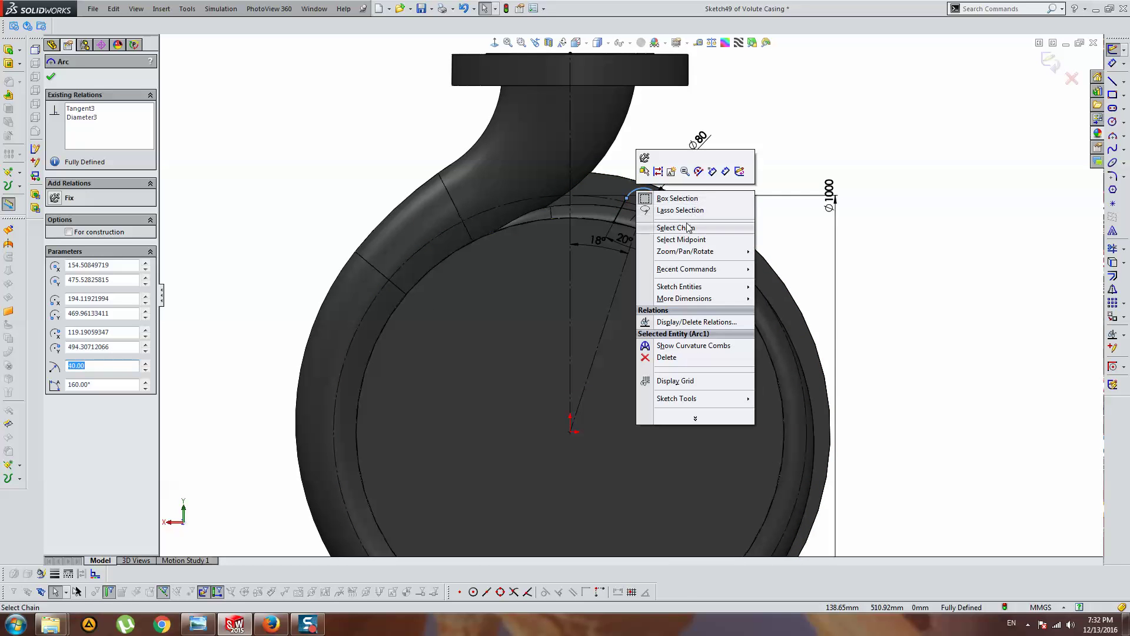
key(Escape)
Start a circular sketch pattern of the tab around the casing centre and set the instance count.
click(1124, 318)
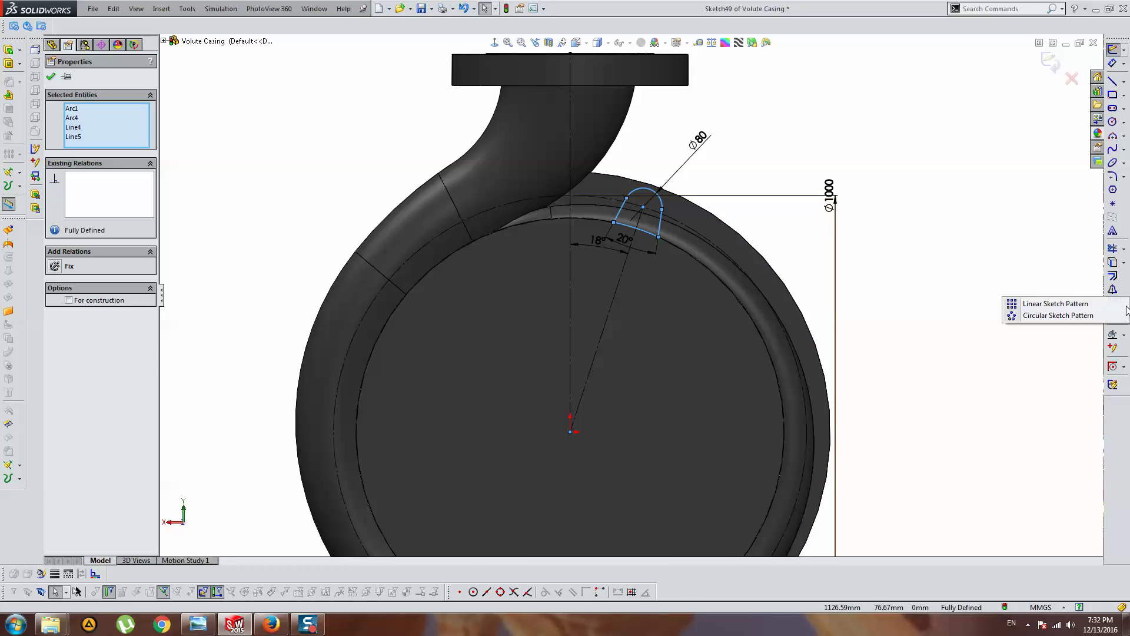
click(1036, 316)
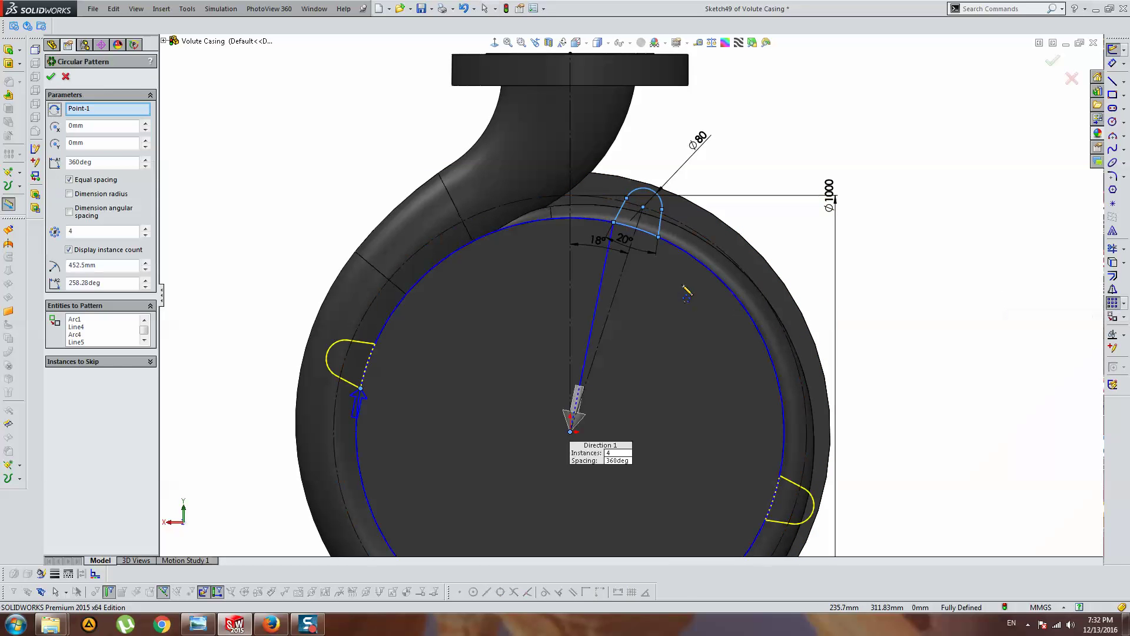
click(83, 230)
text(20)
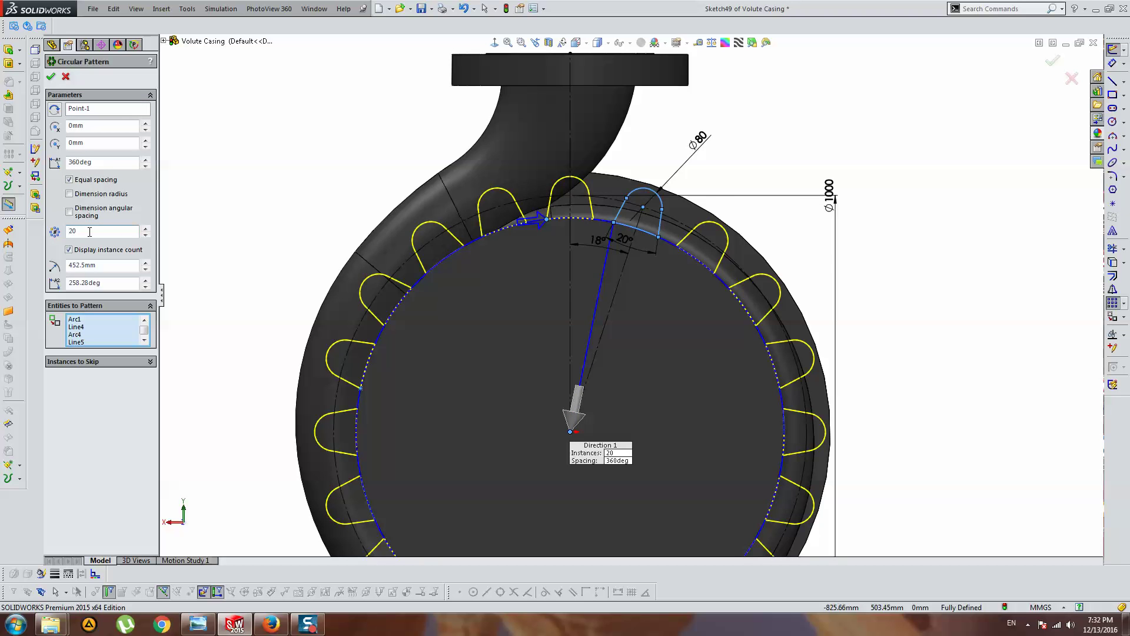
scroll(383, 340, down, 4)
scroll(491, 373, up, 2)
text(16)
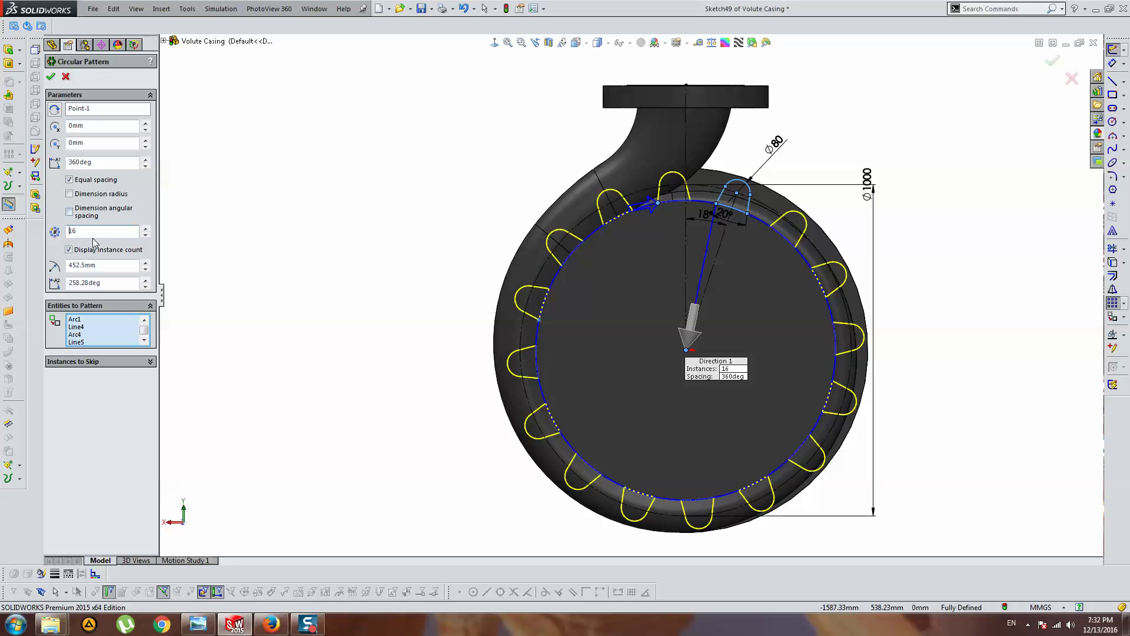
text(20)
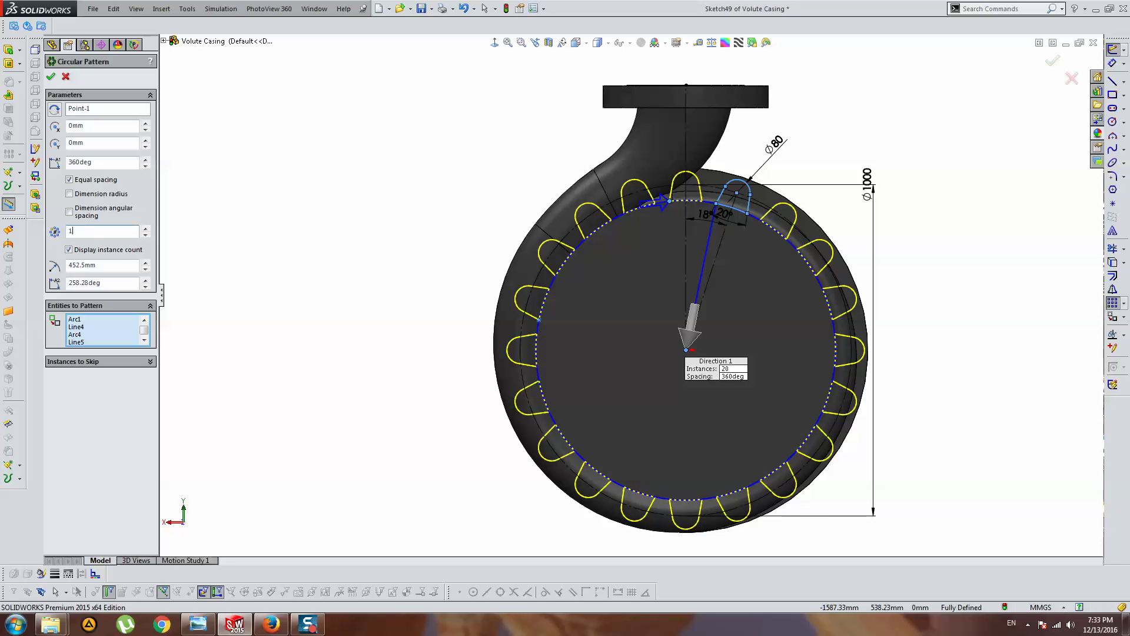
text(6)
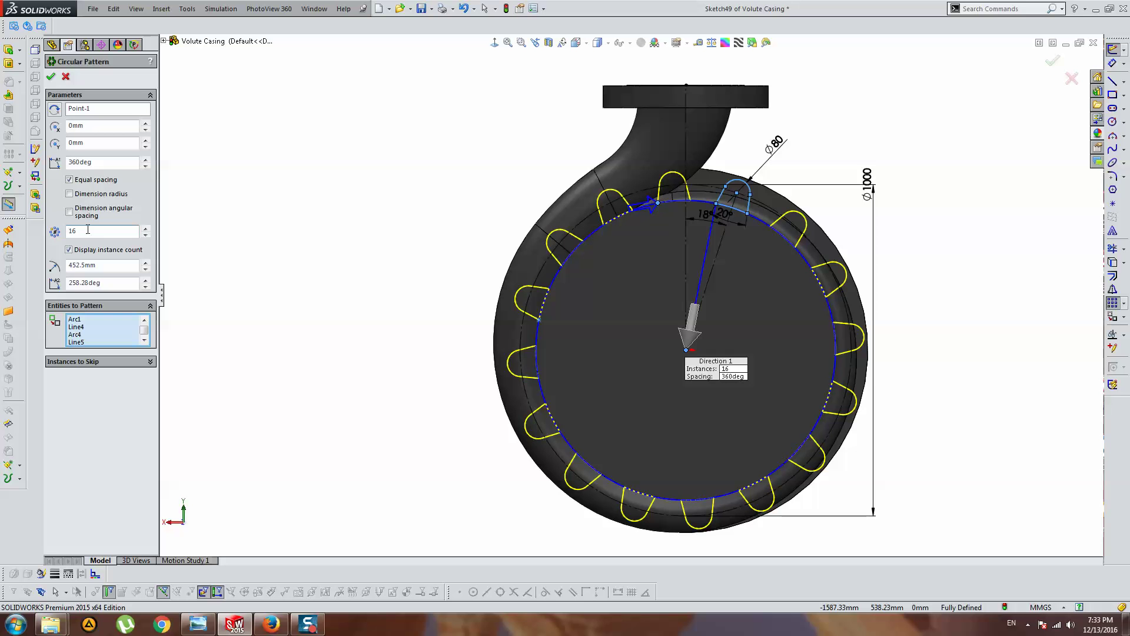
Accept the circular pattern and delete the 18° angle dimension.
click(50, 75)
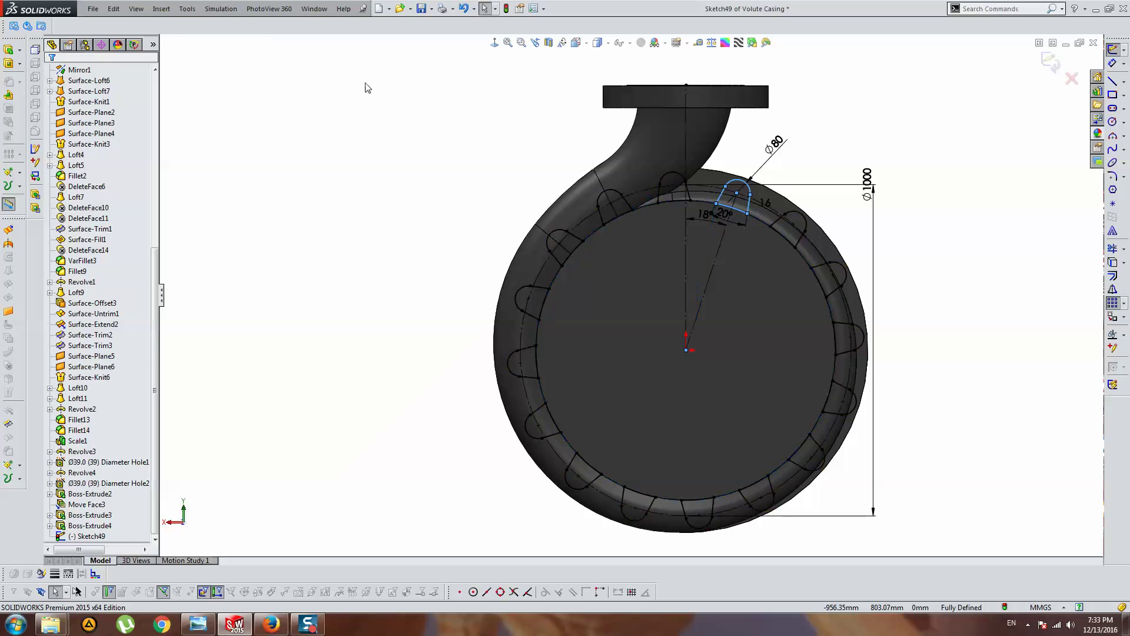
scroll(686, 235, down, 2)
click(663, 224)
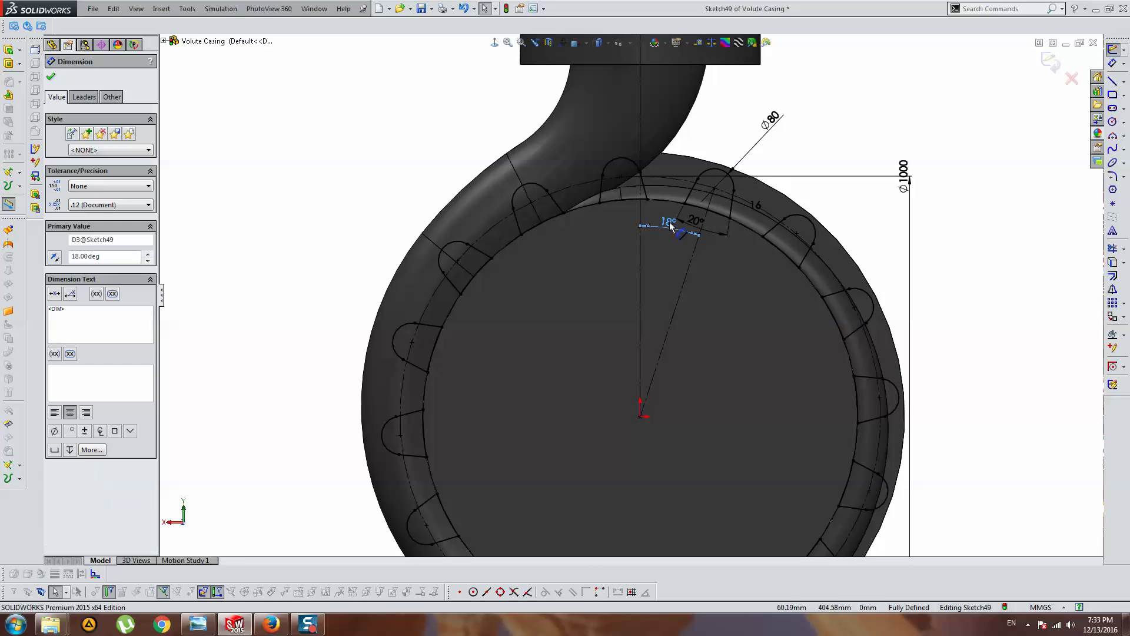
key(Delete)
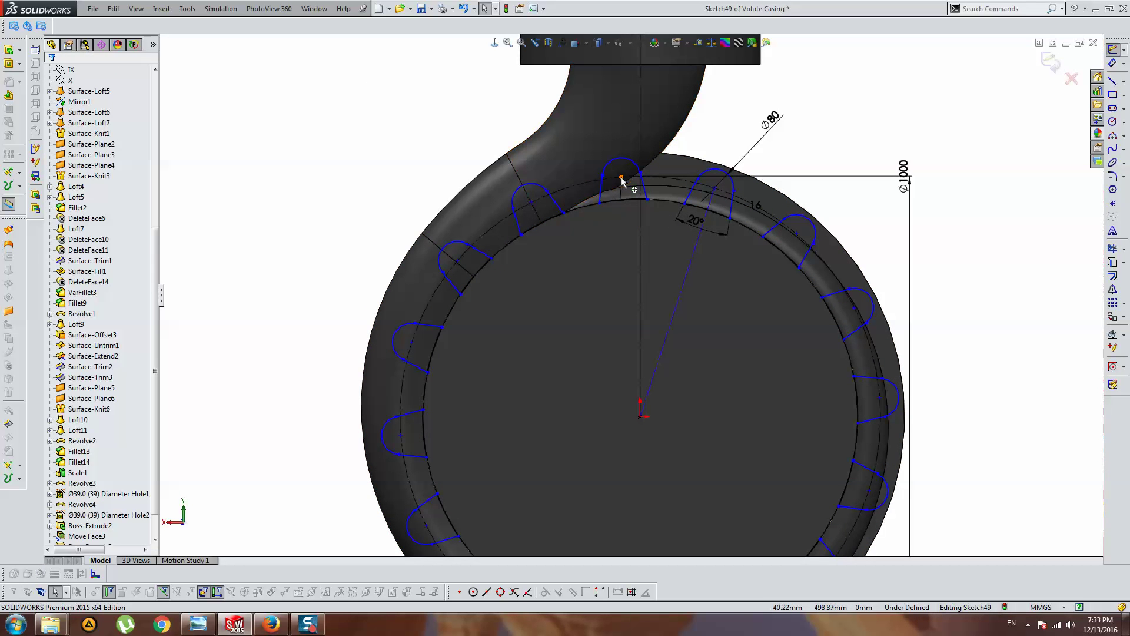
Add a Horizontal relation between two tab tip points to fully define the sketch.
click(621, 177)
ctrl+click(714, 180)
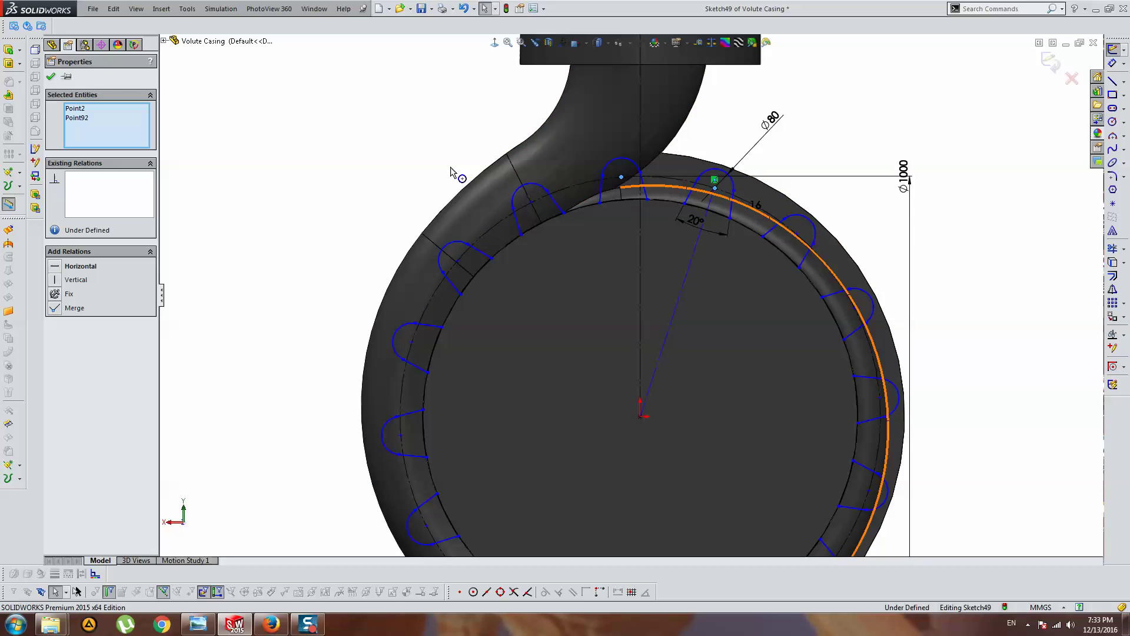
click(69, 266)
scroll(583, 317, up, 5)
scroll(642, 383, down, 5)
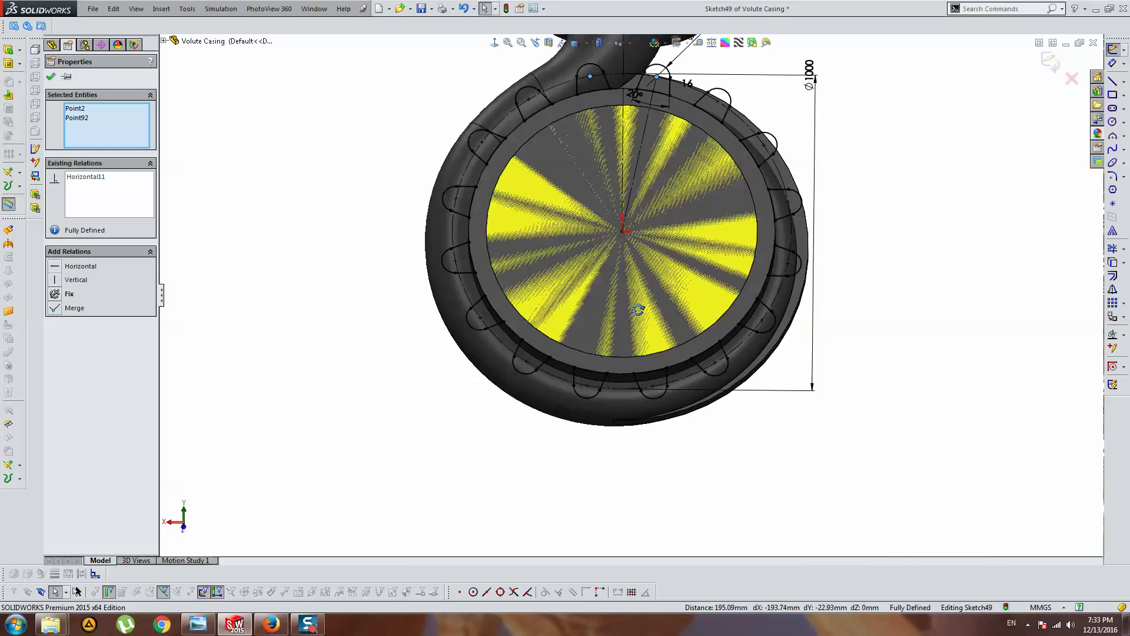
middle_drag(641, 383, 627, 287)
scroll(626, 287, up, 3)
key(Escape)
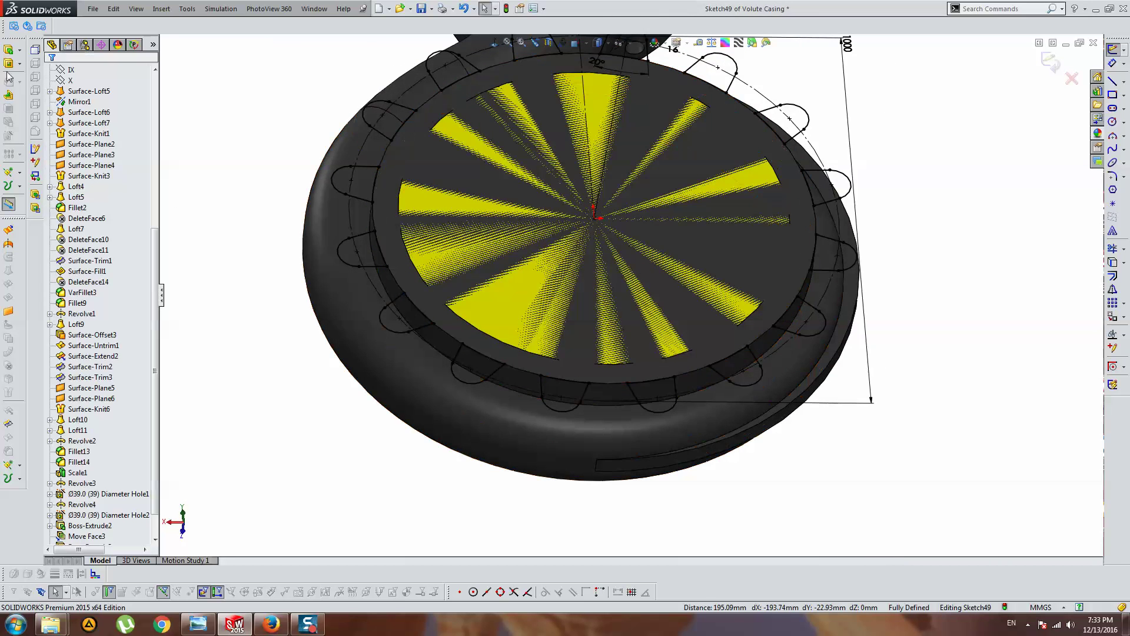
mouse_move(196, 94)
middle_down()
mouse_move(536, 141)
mouse_move(412, 153)
middle_up()
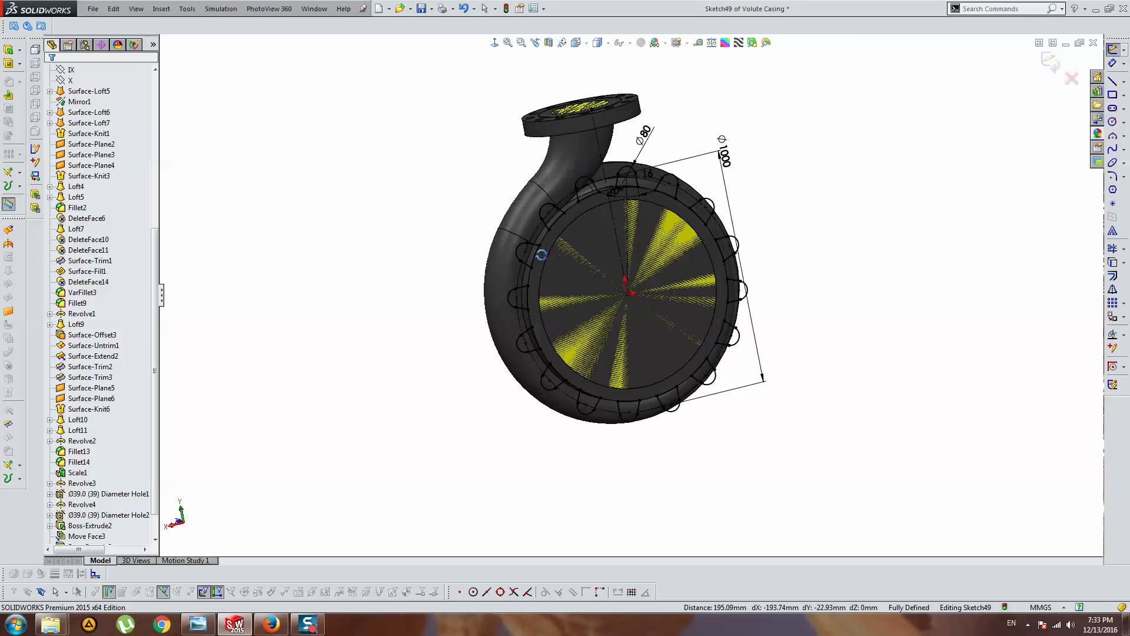
Start an Extruded Boss of the tab profiles set to Up To Body on the casing.
click(13, 55)
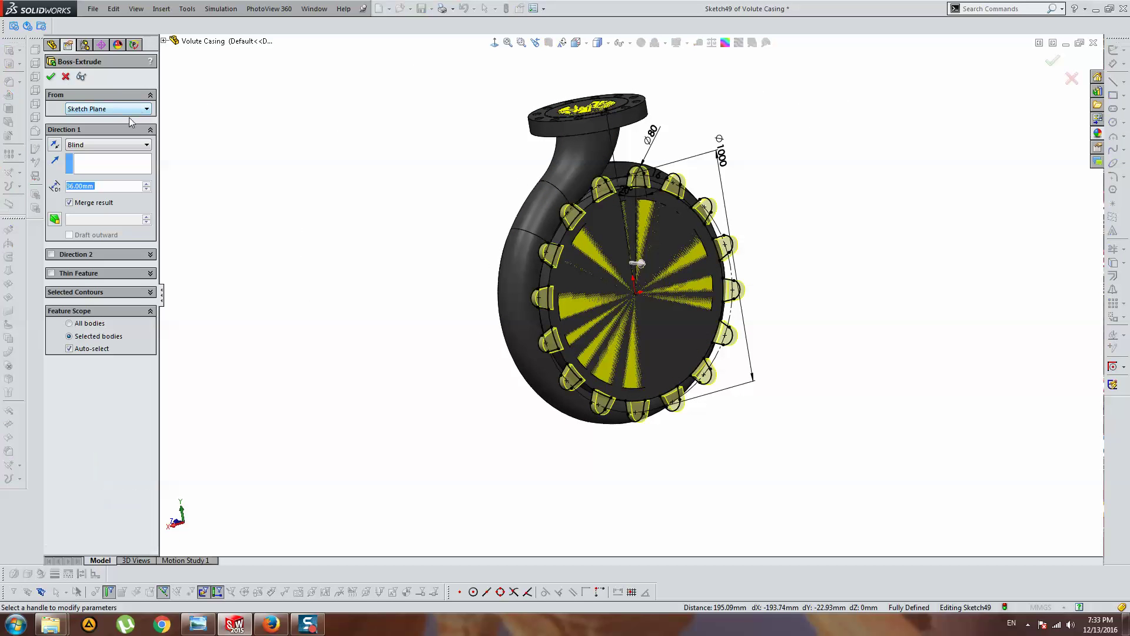
click(82, 145)
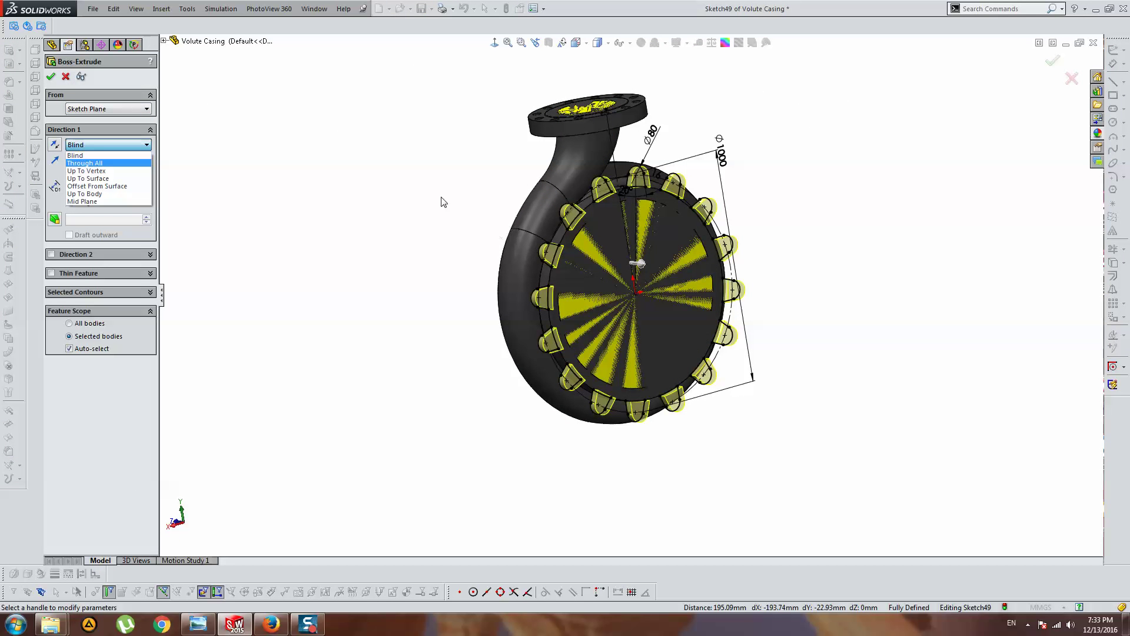
scroll(661, 276, down, 2)
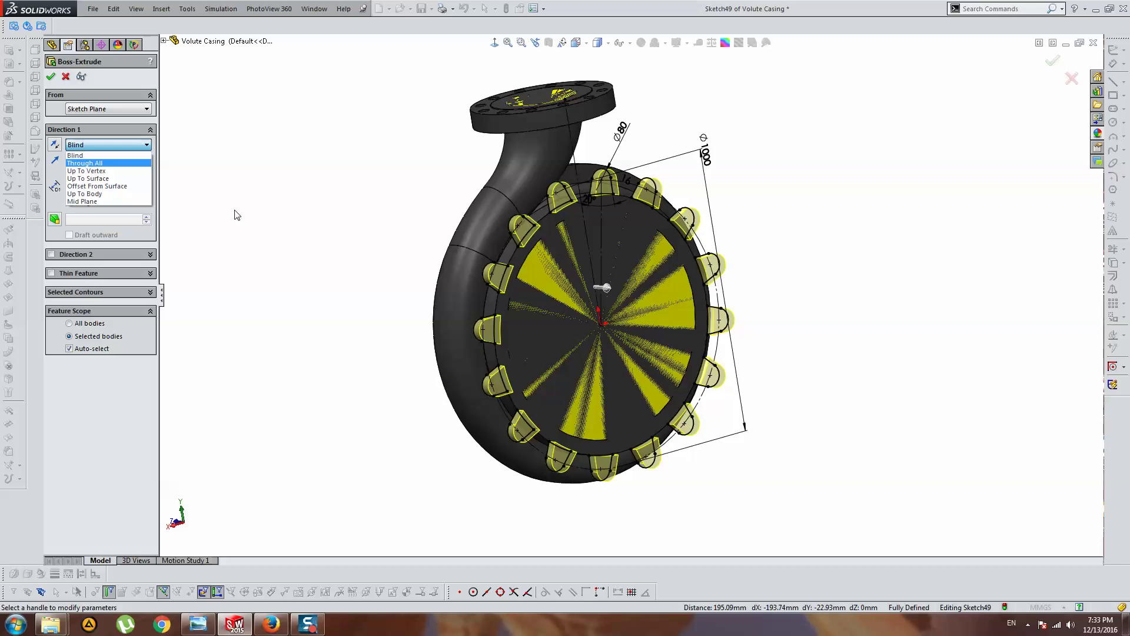
click(101, 195)
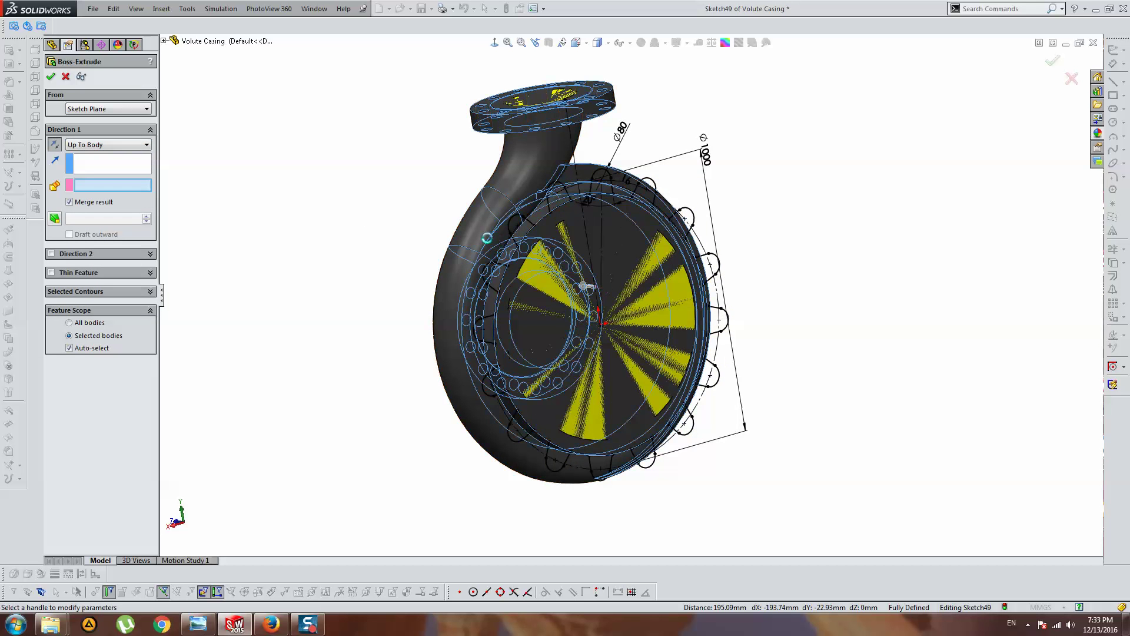
click(498, 243)
mouse_move(654, 291)
middle_down()
mouse_move(502, 234)
mouse_move(412, 265)
middle_up()
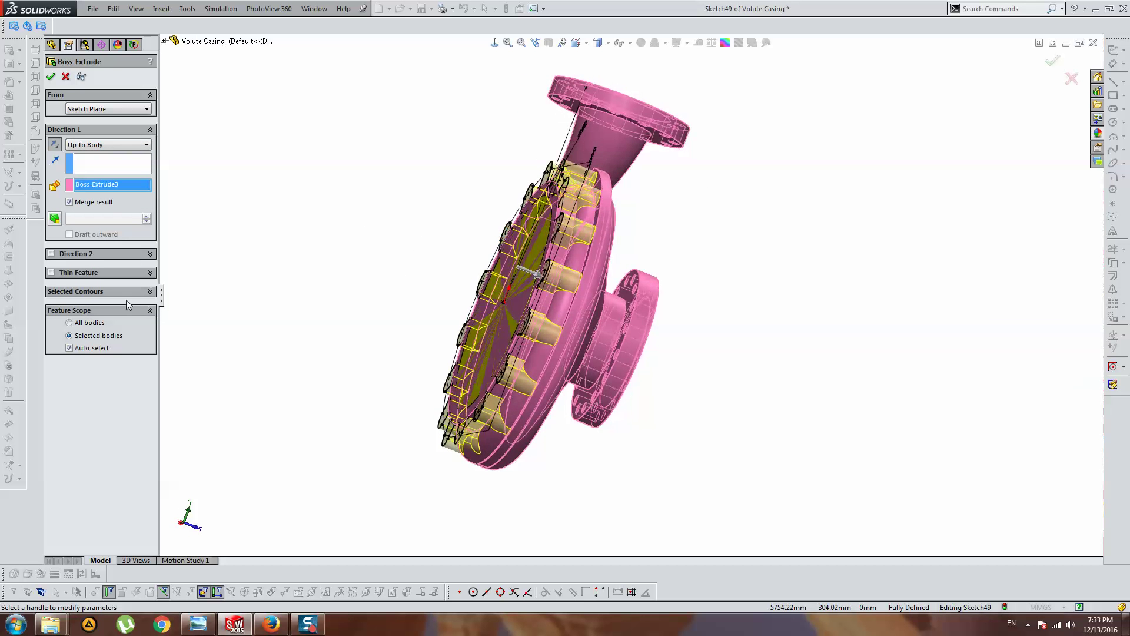
click(621, 165)
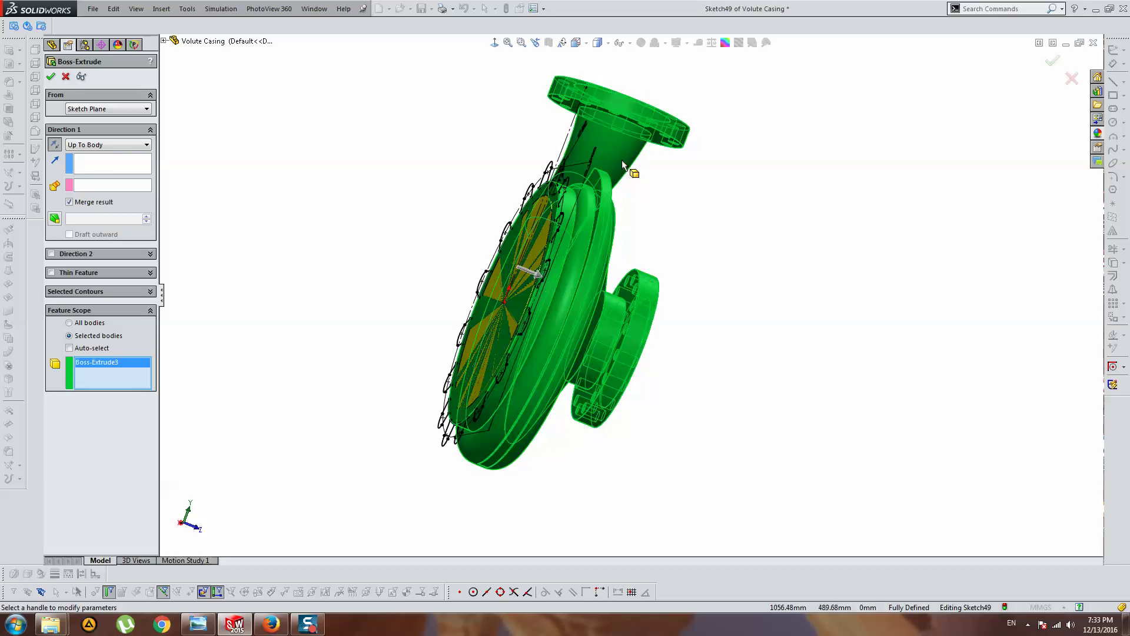
middle_drag(604, 219, 626, 241)
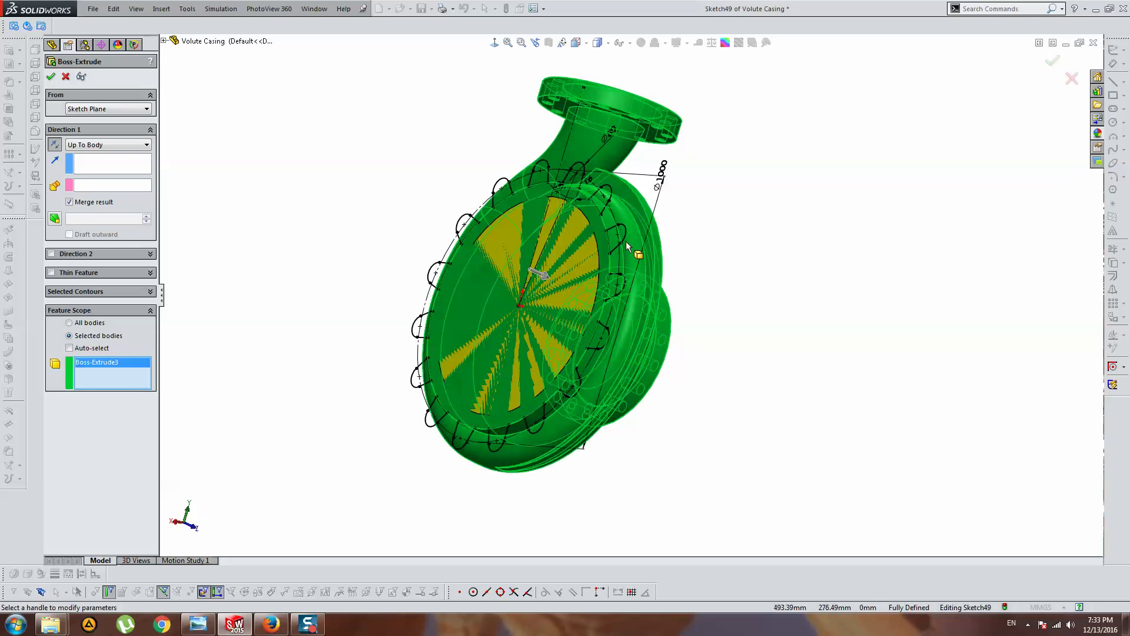
middle_drag(478, 191, 499, 188)
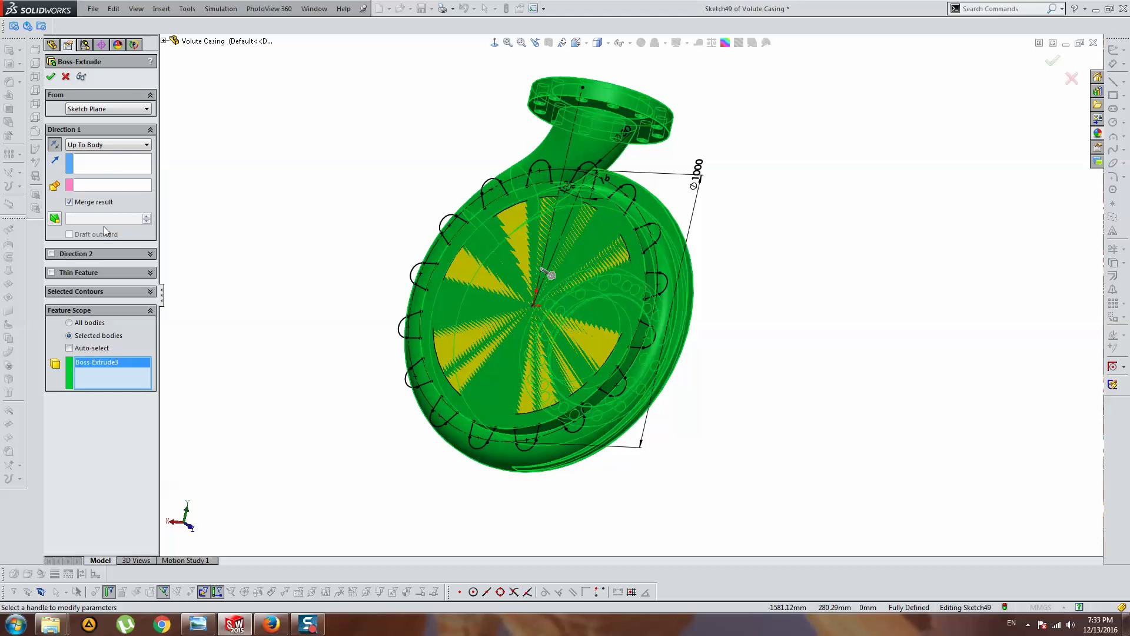
Switch the end condition to Up To Surface on the casing face and accept the lugs.
click(112, 146)
click(94, 190)
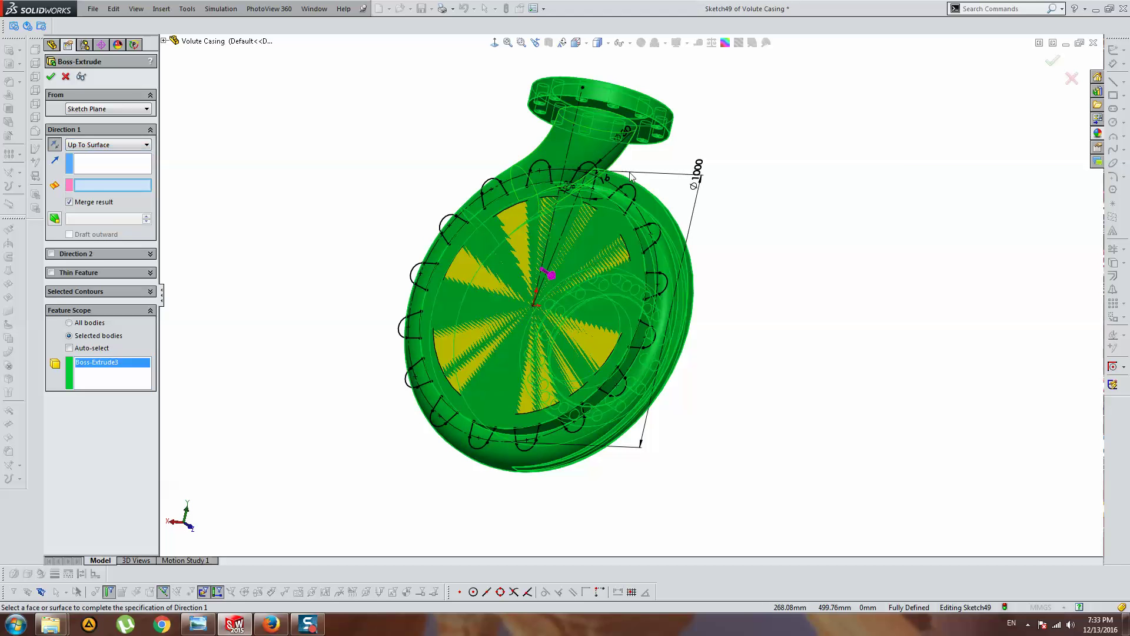
click(619, 181)
middle_drag(619, 182, 669, 175)
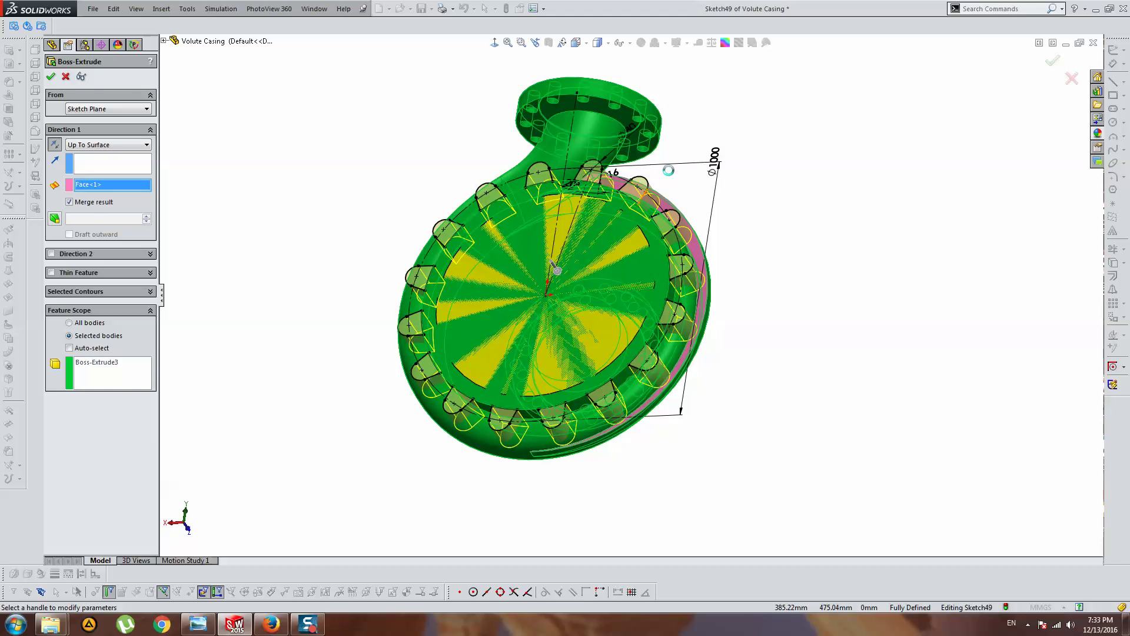
key(Return)
mouse_move(578, 275)
middle_down()
mouse_move(595, 248)
mouse_move(660, 412)
mouse_move(691, 413)
mouse_move(604, 404)
middle_up()
Change the Boss-Extrude5 tooth angle from 20° to 40° and view the rebuilt casing.
scroll(597, 266, down, 3)
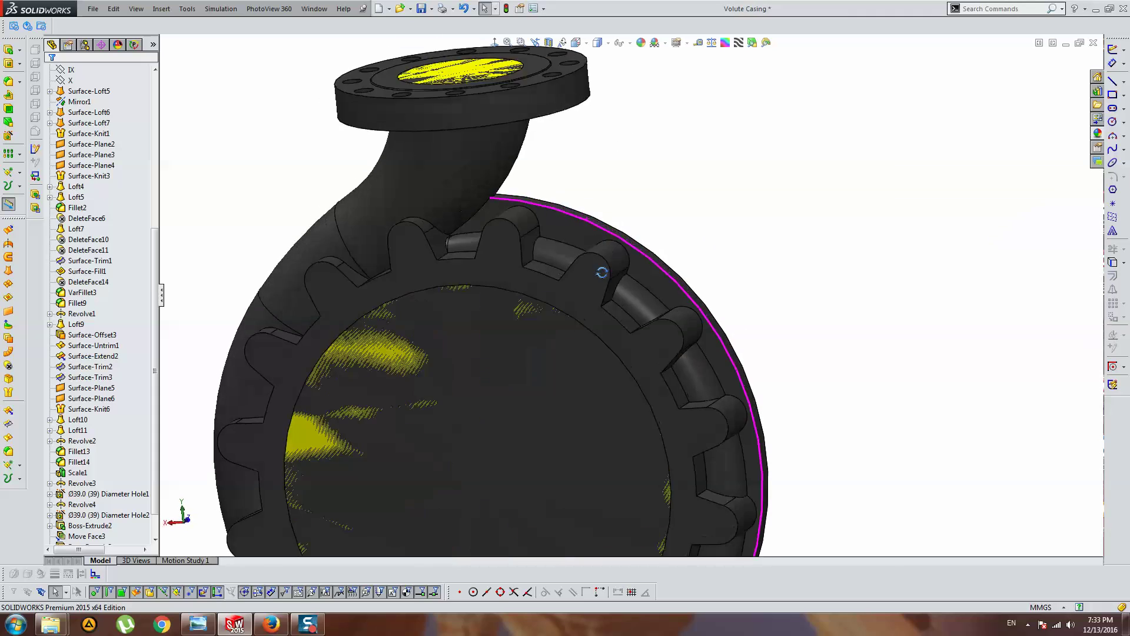
scroll(595, 259, down, 2)
middle_drag(594, 259, 570, 282)
click(552, 258)
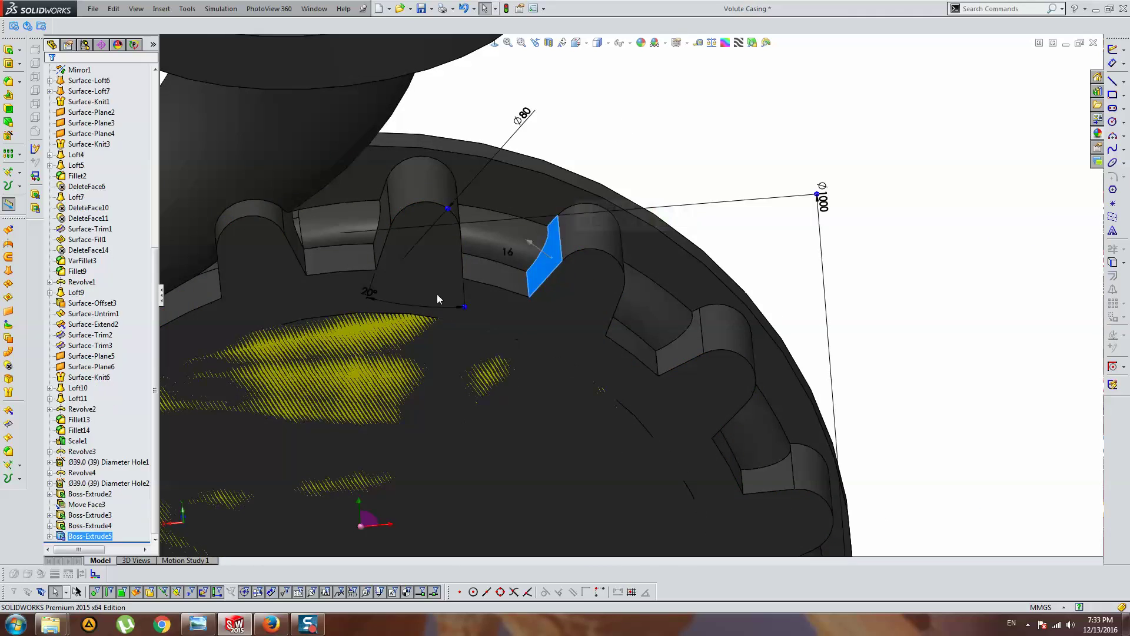
scroll(647, 242, up, 2)
mouse_move(648, 242)
middle_down()
mouse_move(505, 195)
mouse_move(420, 246)
middle_up()
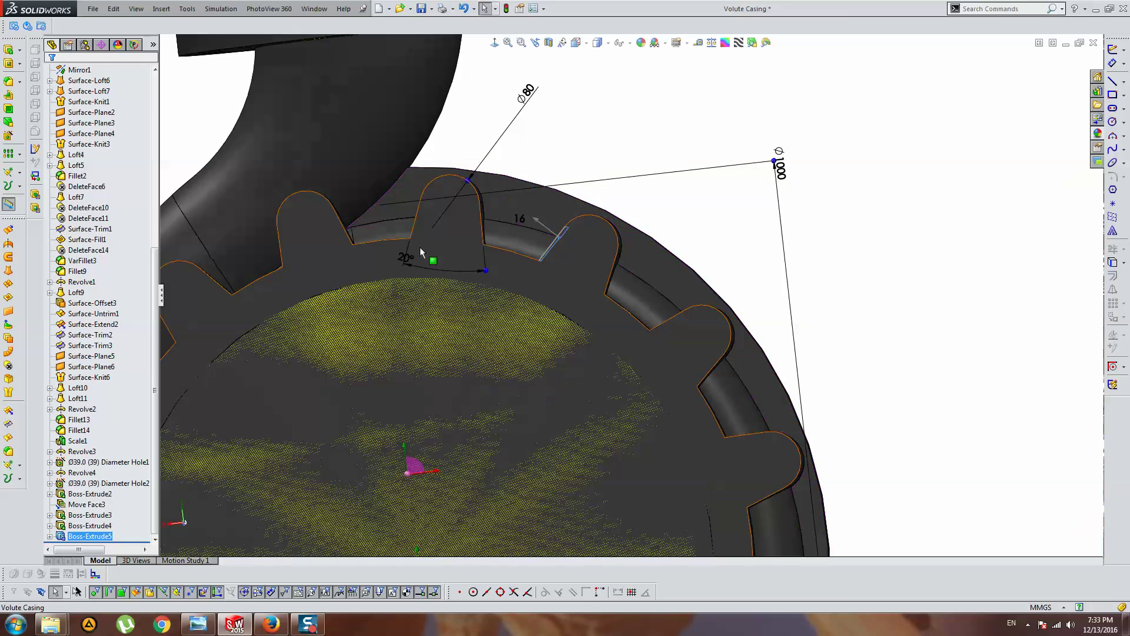
double_click(407, 258)
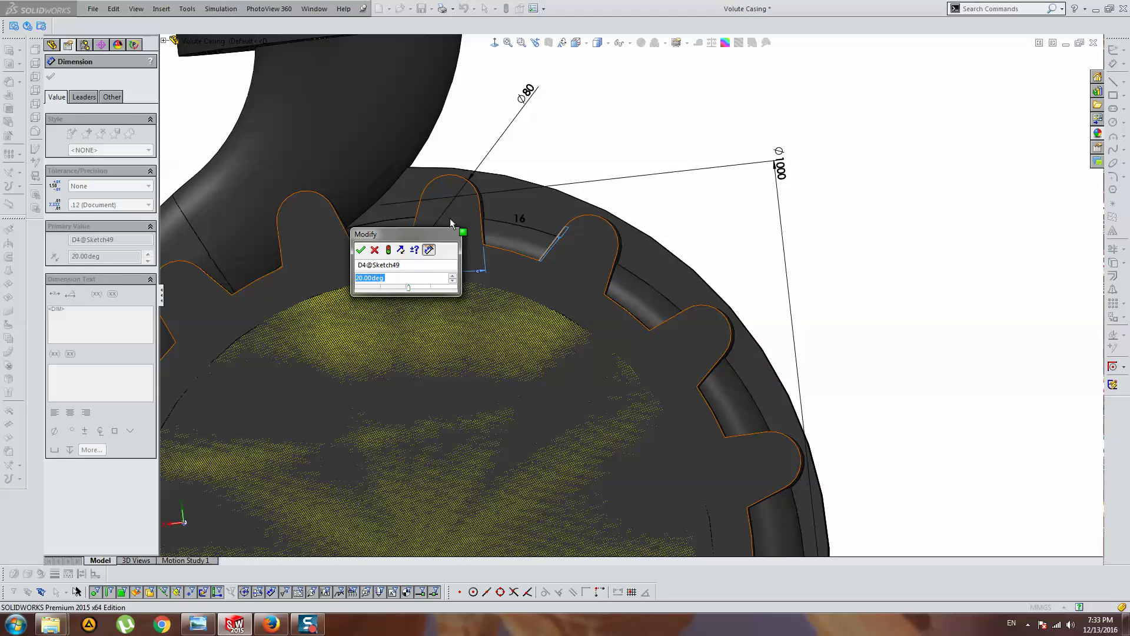
text(40)
key(Return)
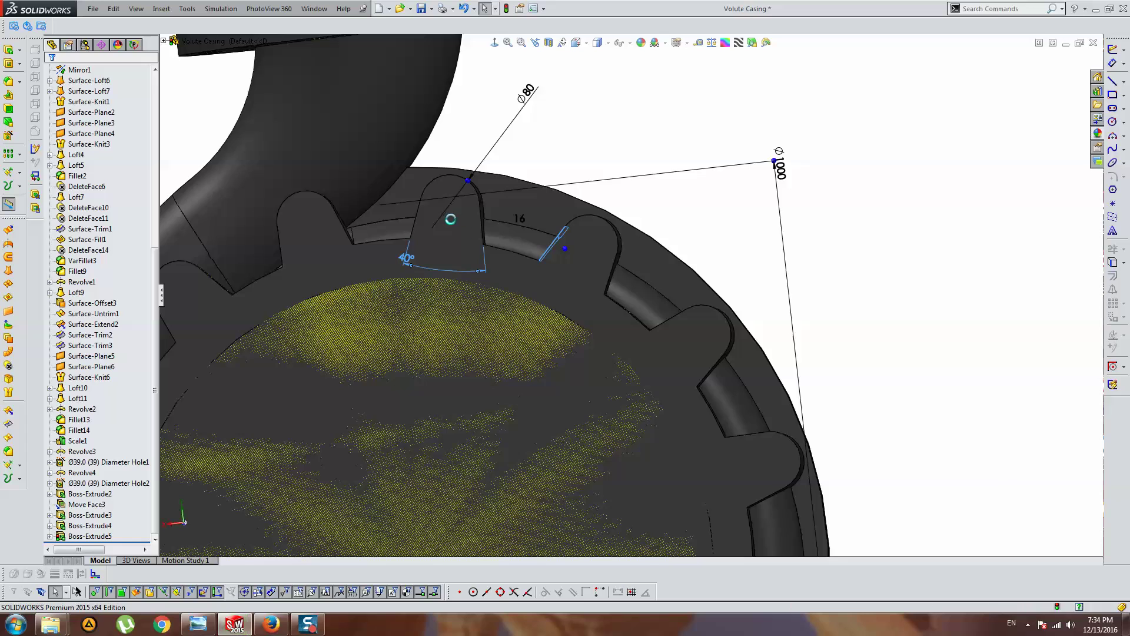
scroll(454, 212, up, 5)
mouse_move(465, 253)
middle_down()
mouse_move(503, 316)
mouse_move(580, 327)
mouse_move(582, 271)
middle_up()
scroll(591, 315, down, 3)
scroll(582, 267, down, 4)
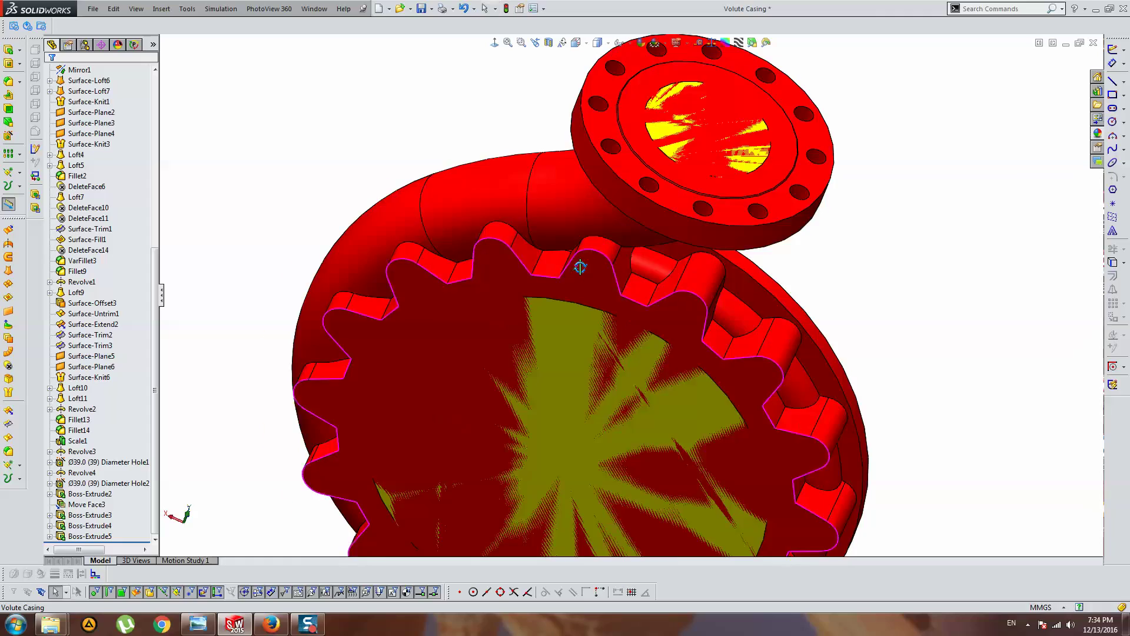
scroll(583, 271, up, 3)
mouse_move(593, 207)
middle_down()
mouse_move(609, 280)
mouse_move(772, 290)
mouse_move(732, 300)
mouse_move(769, 307)
mouse_move(631, 323)
mouse_move(815, 351)
mouse_move(590, 344)
mouse_move(661, 328)
mouse_move(563, 323)
mouse_move(583, 254)
mouse_move(674, 269)
middle_up()
scroll(583, 255, down, 2)
scroll(626, 247, down, 3)
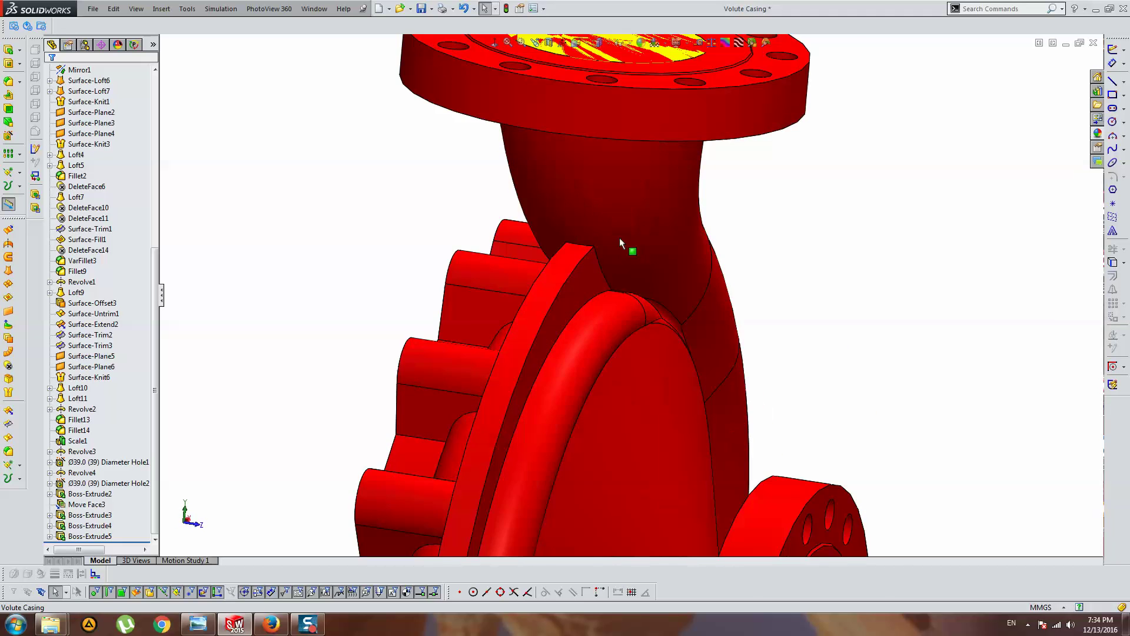
scroll(598, 149, down, 3)
scroll(599, 148, up, 5)
mouse_move(598, 148)
middle_down()
mouse_move(605, 222)
mouse_move(644, 118)
mouse_move(618, 171)
mouse_move(566, 173)
mouse_move(582, 184)
mouse_move(586, 222)
mouse_move(612, 191)
mouse_move(621, 203)
mouse_move(585, 178)
mouse_move(632, 326)
mouse_move(619, 357)
mouse_move(606, 285)
mouse_move(672, 252)
middle_up()
scroll(582, 184, down, 2)
click(585, 178)
scroll(619, 356, down, 2)
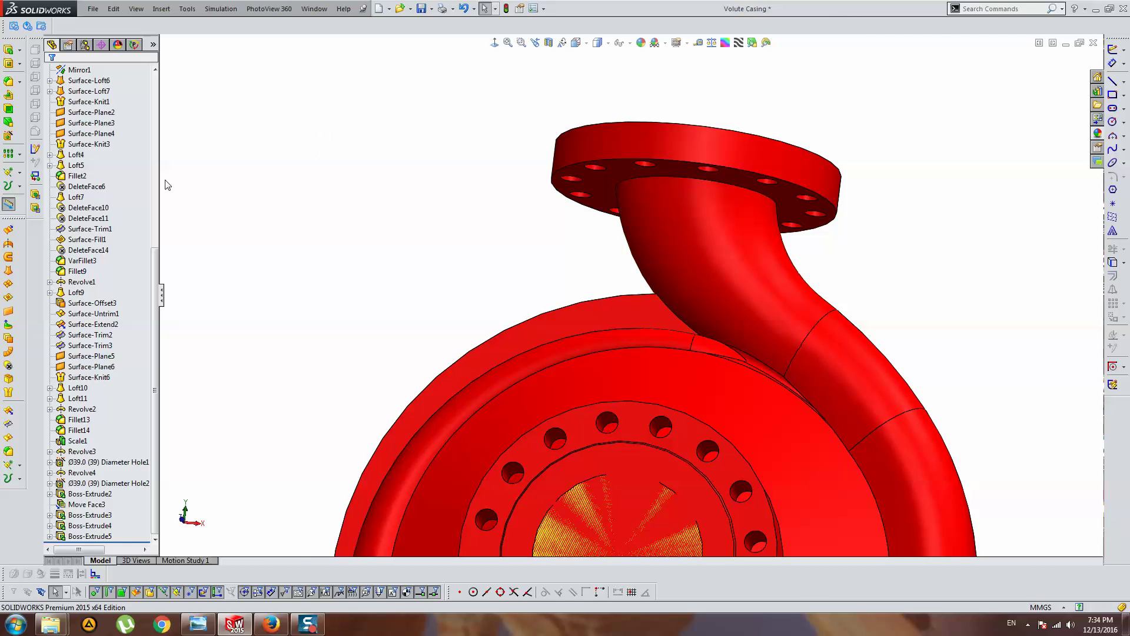
drag(154, 268, 154, 89)
On the Front Plane, viewed normal, draw a line from the flange corner to the volute edge.
click(85, 186)
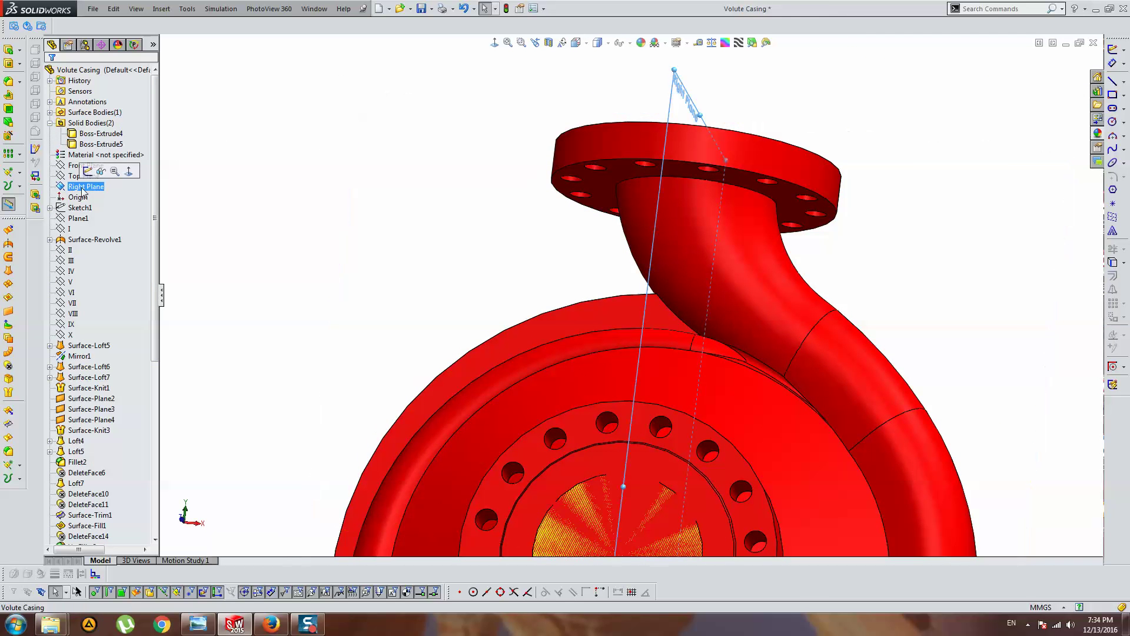
ctrl+click(96, 168)
click(497, 43)
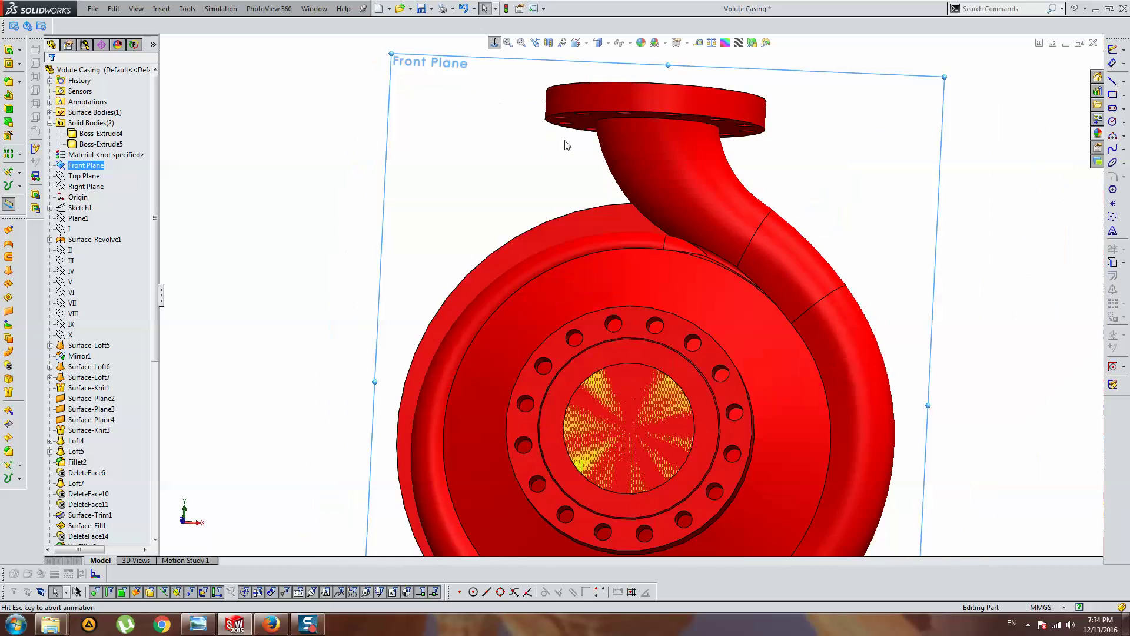
scroll(547, 83, down, 5)
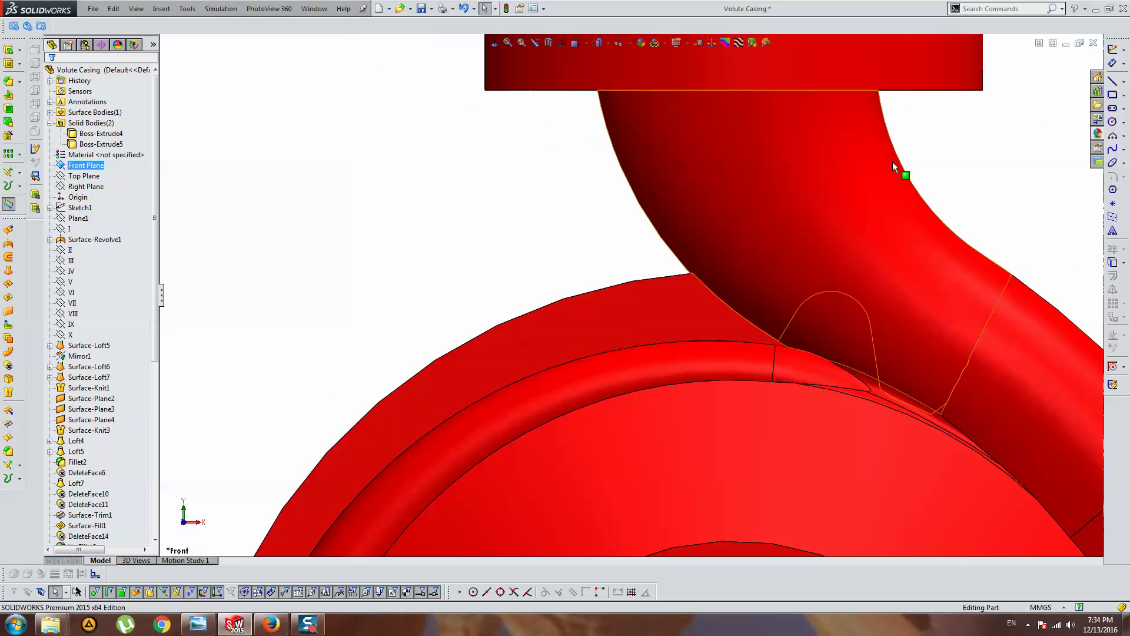
click(1112, 81)
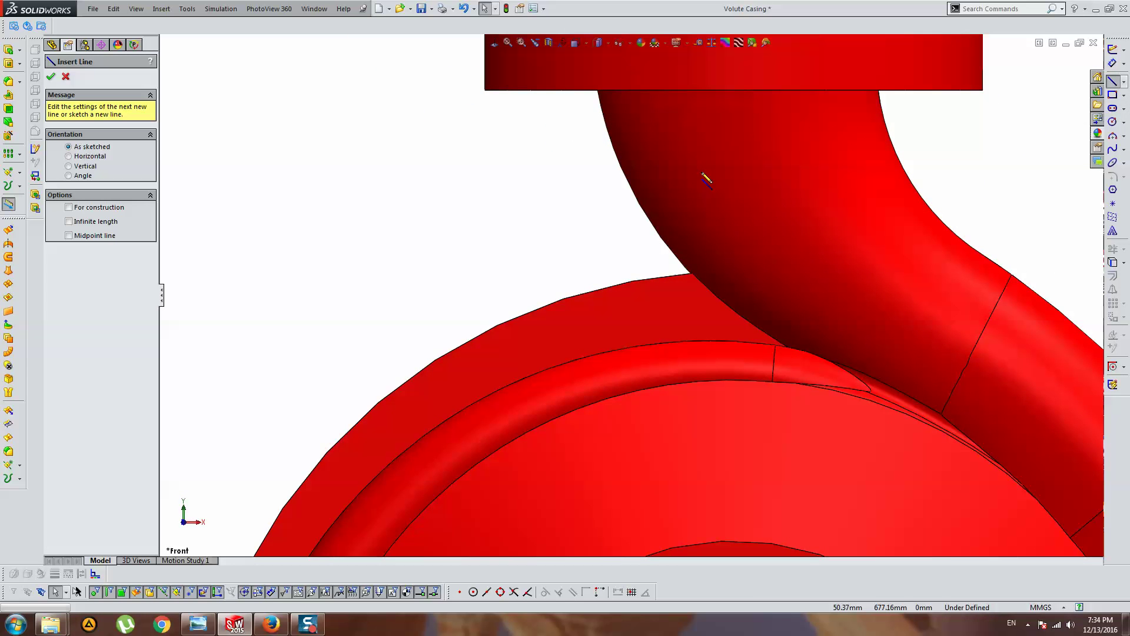
click(600, 101)
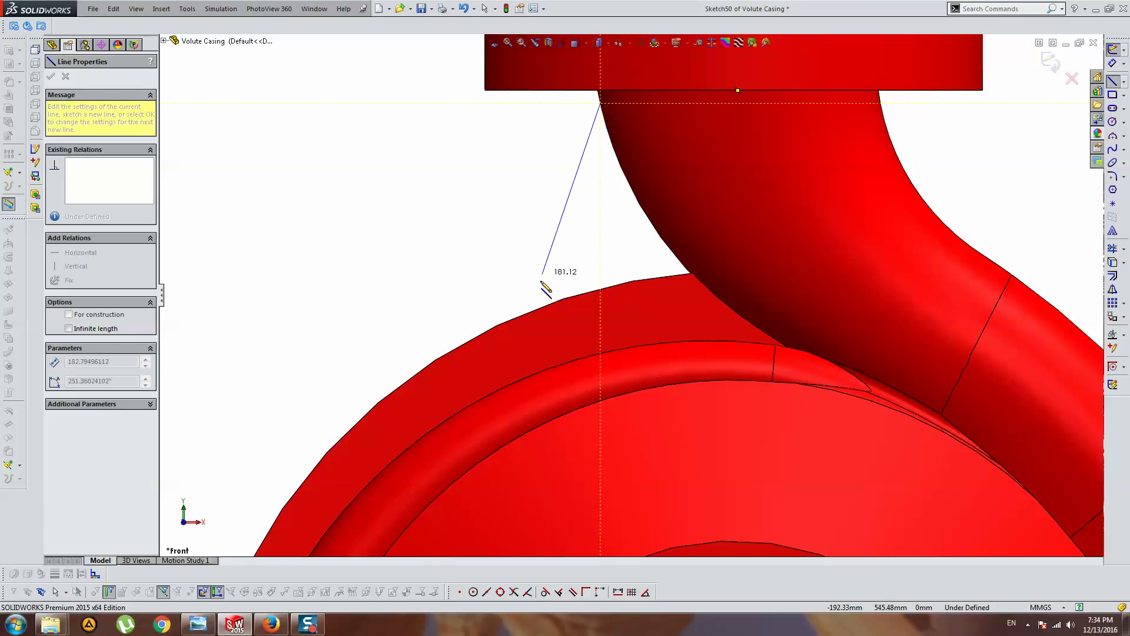
click(488, 328)
key(Escape)
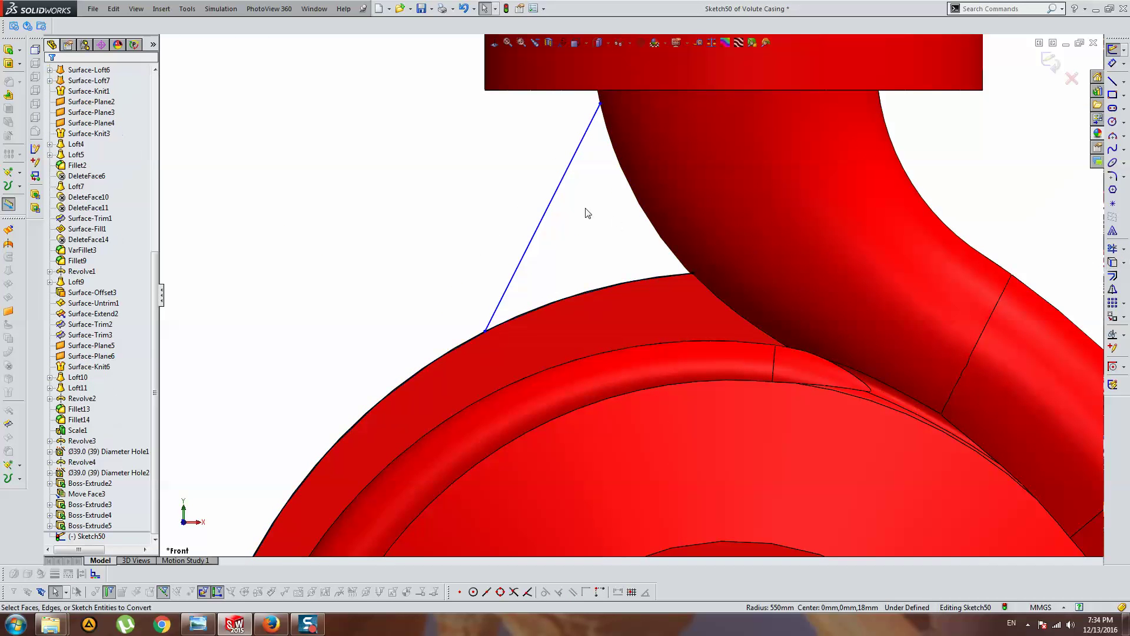
Try piercing the line's top endpoint onto the circular flange edge, undoing the conflicting relation.
click(601, 104)
key(Up)
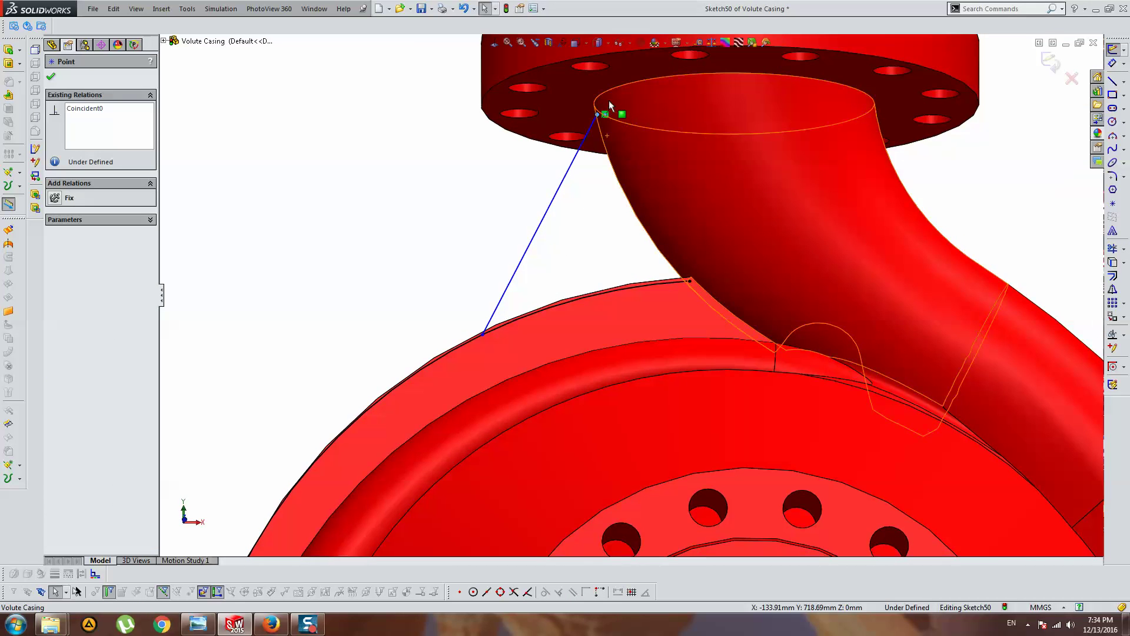
ctrl+click(606, 94)
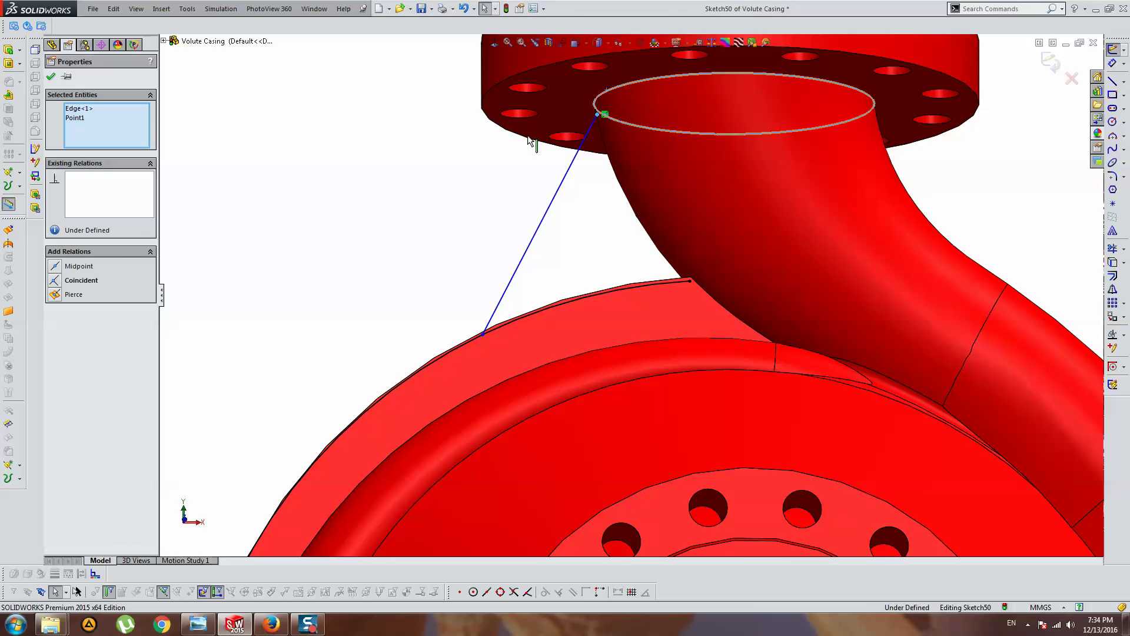
click(64, 294)
key(ctrl+z)
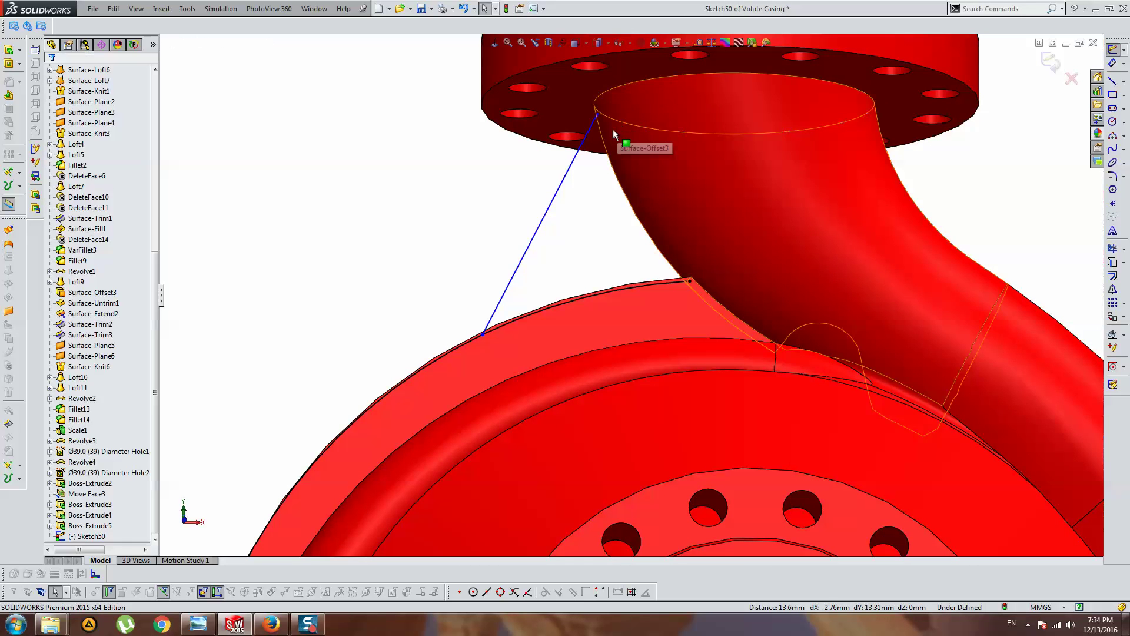
scroll(609, 138, down, 5)
drag(595, 146, 599, 169)
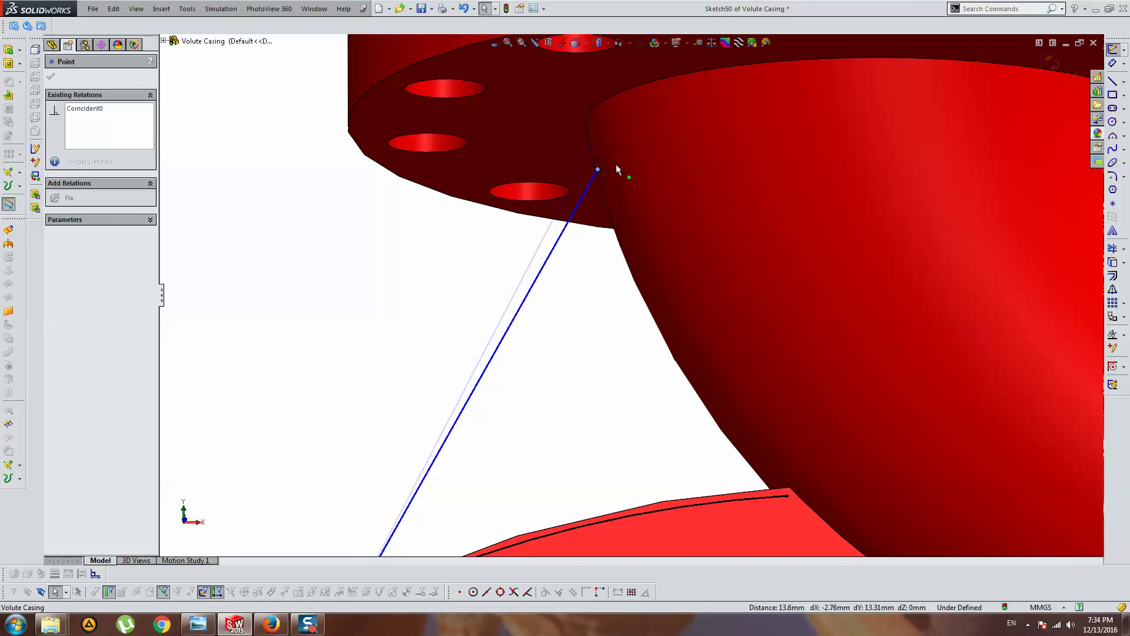
click(83, 113)
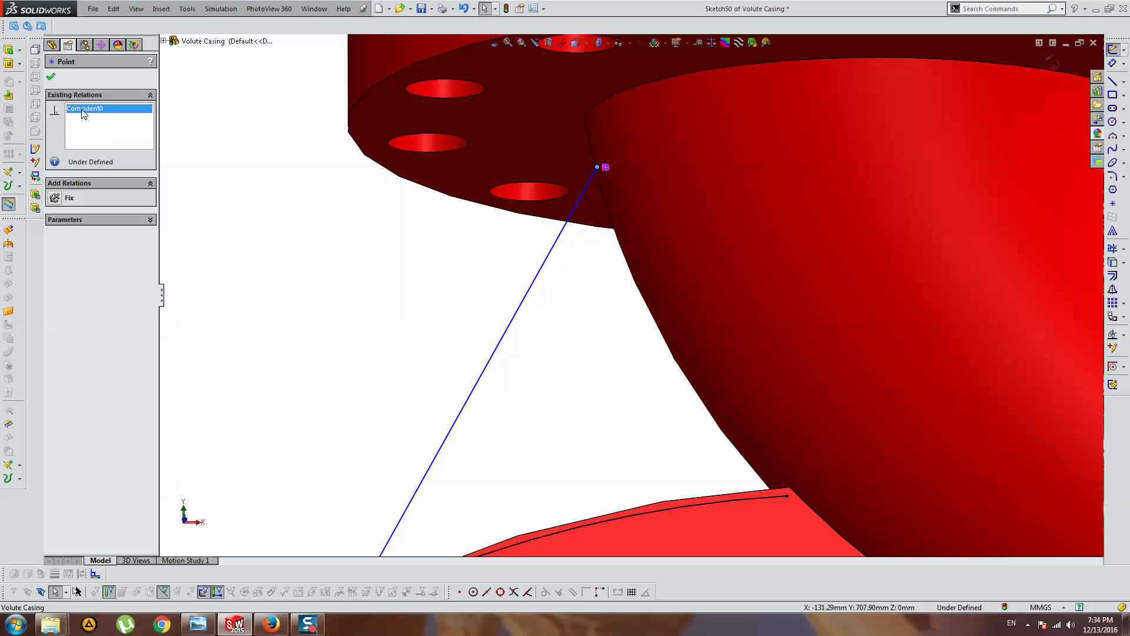
ctrl+click(602, 102)
click(61, 279)
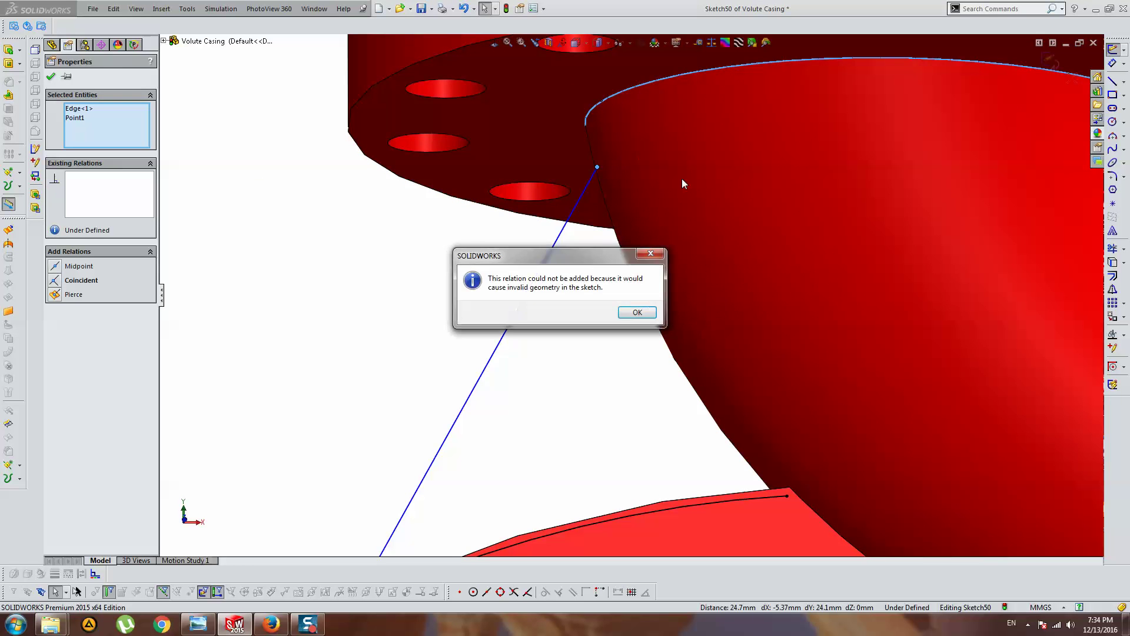
key(Return)
Move the endpoint up to the flange and pierce it onto the circular flange edge.
scroll(680, 176, up, 5)
mouse_move(676, 171)
middle_down()
mouse_move(629, 235)
mouse_move(629, 212)
middle_up()
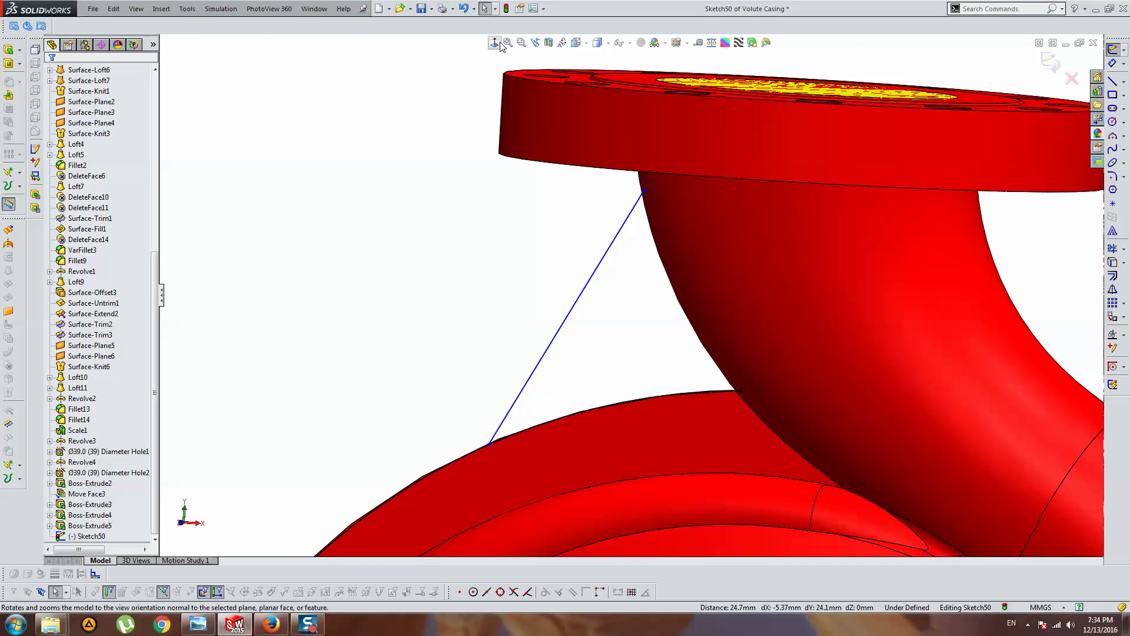
key(ctrl+1)
scroll(589, 121, down, 2)
scroll(587, 123, down, 3)
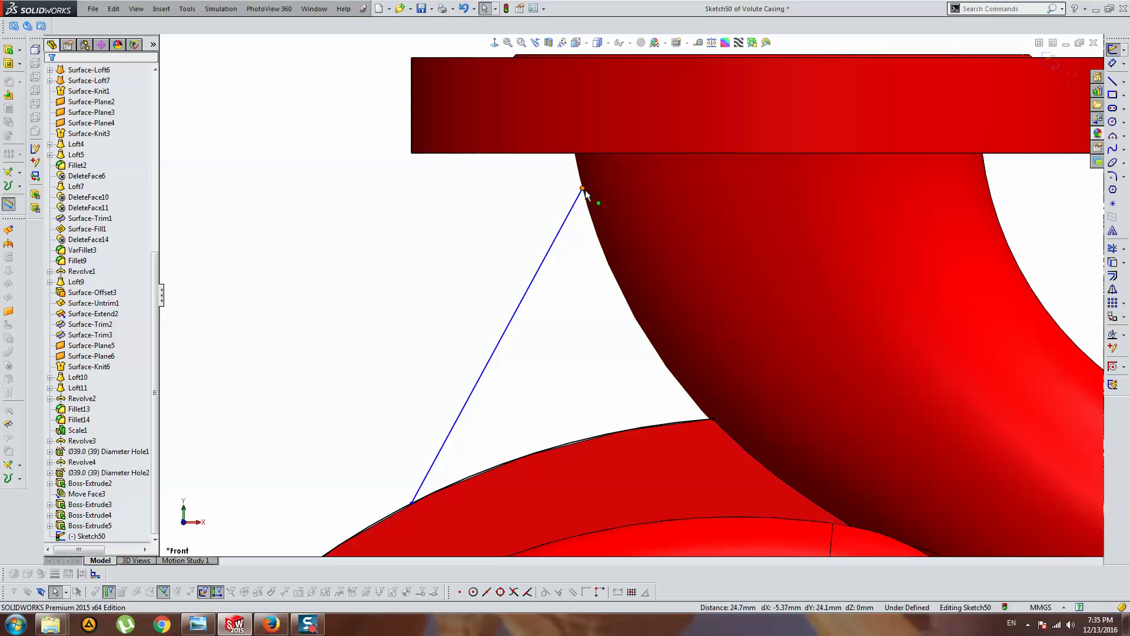
drag(584, 189, 558, 164)
middle_drag(558, 164, 620, 144)
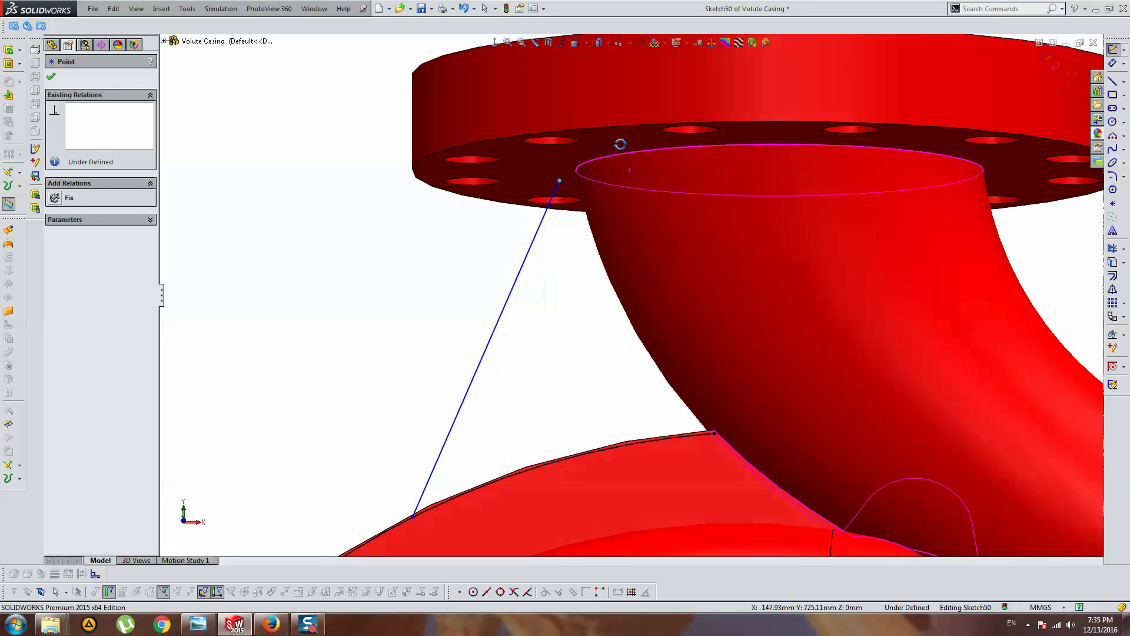
ctrl+click(603, 156)
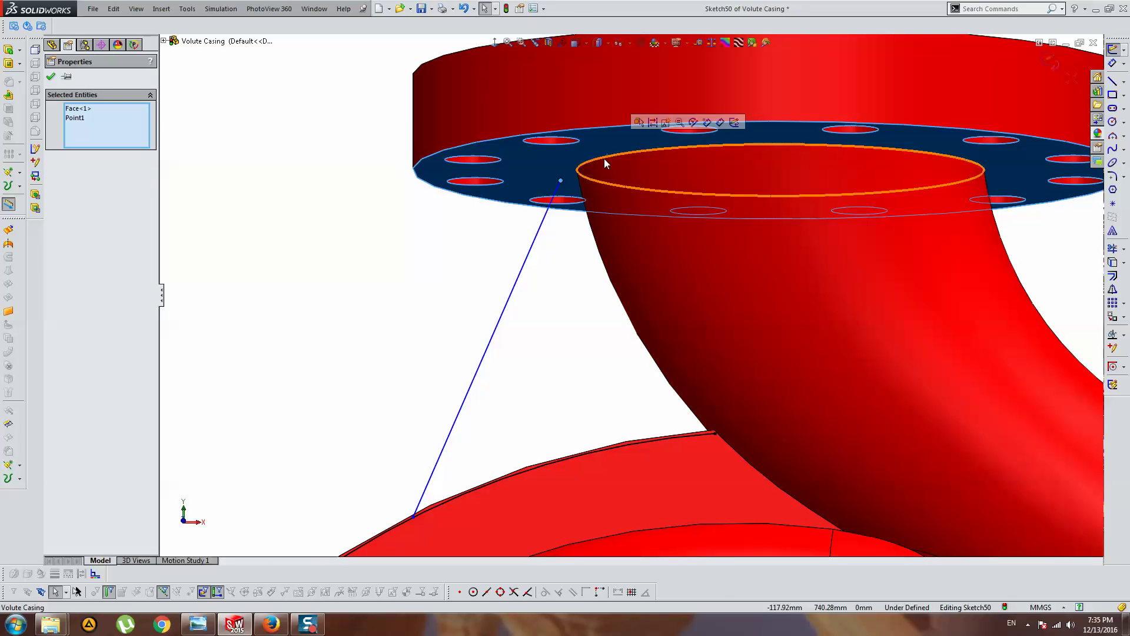
ctrl+click(602, 163)
ctrl+click(604, 158)
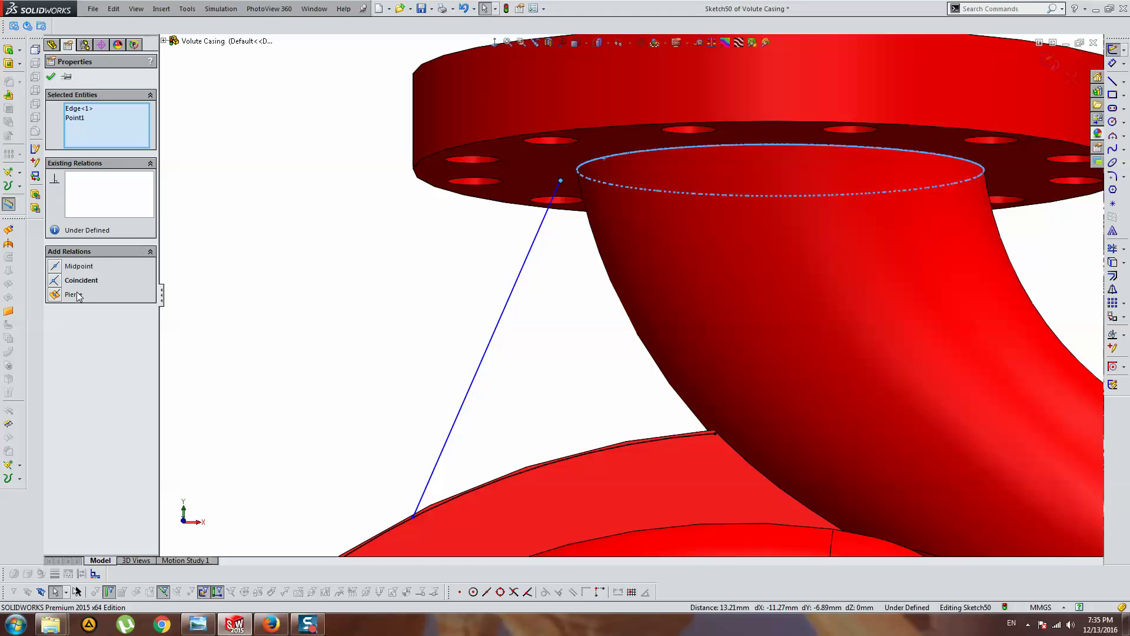
click(78, 296)
click(494, 43)
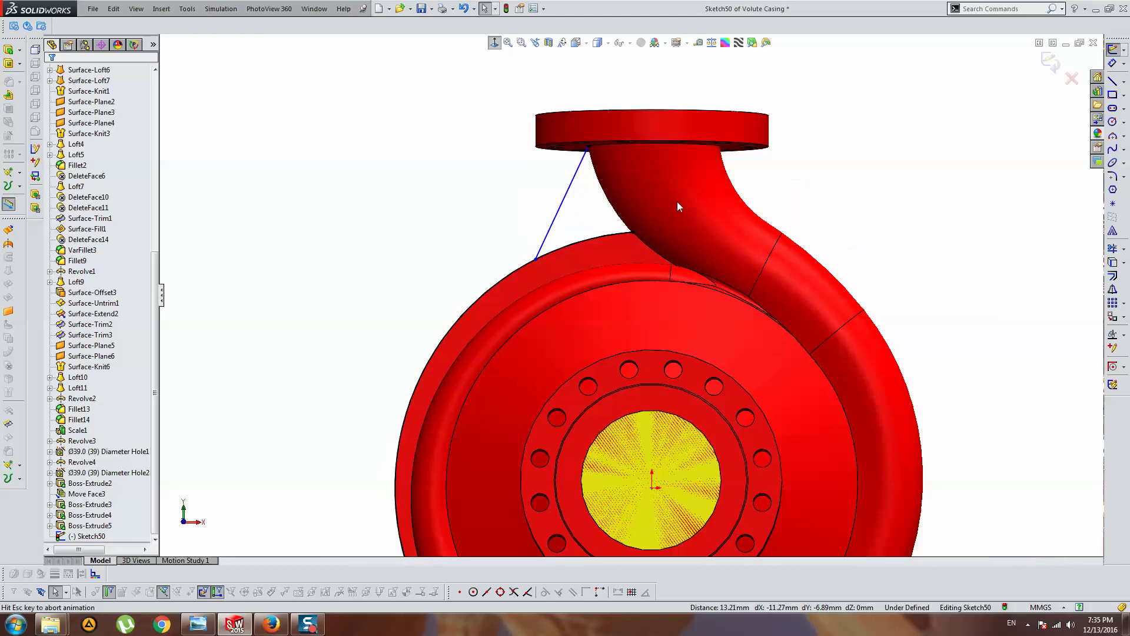
scroll(609, 150, down, 3)
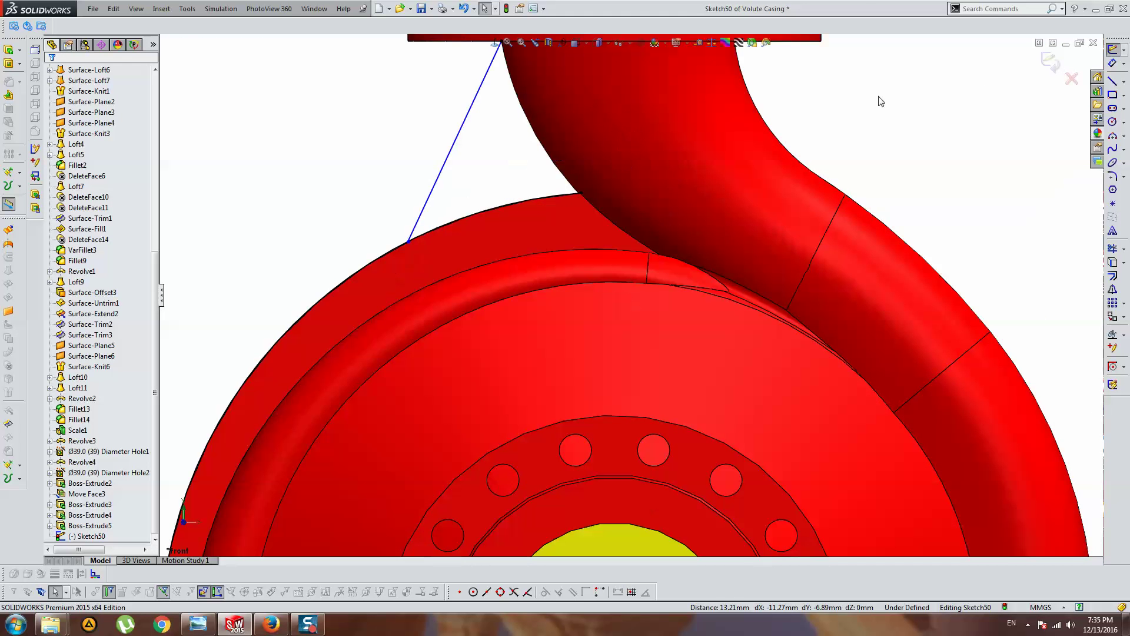
Start a second line at the flange corner point, then cancel it.
click(1114, 83)
scroll(550, 129, up, 3)
scroll(586, 188, down, 4)
scroll(591, 197, down, 2)
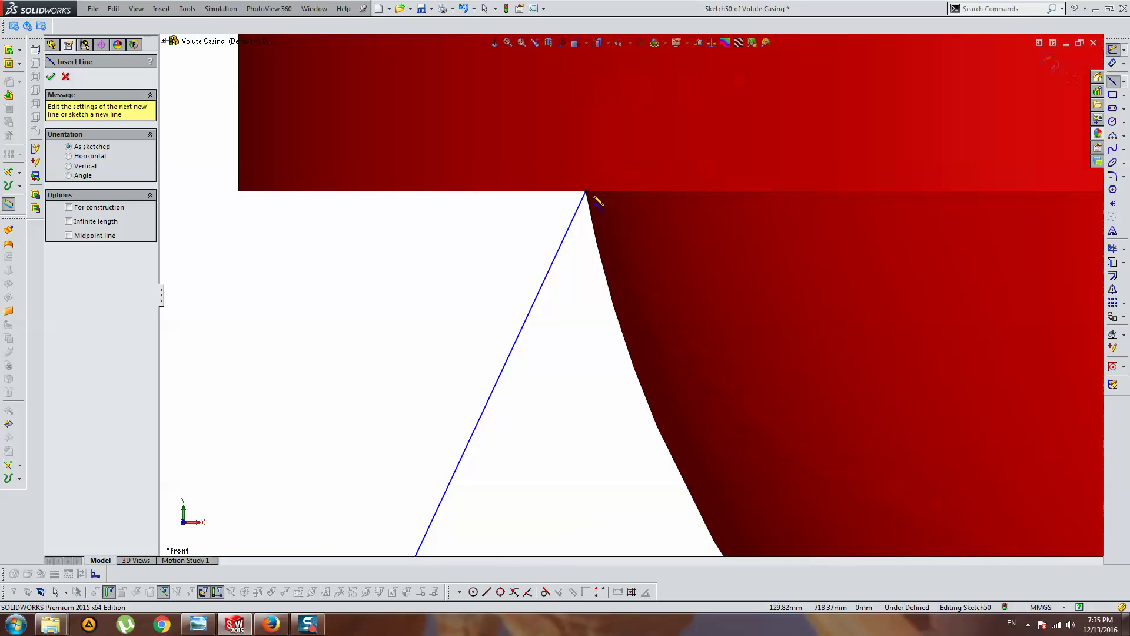
click(586, 192)
scroll(592, 197, up, 3)
scroll(762, 358, up, 2)
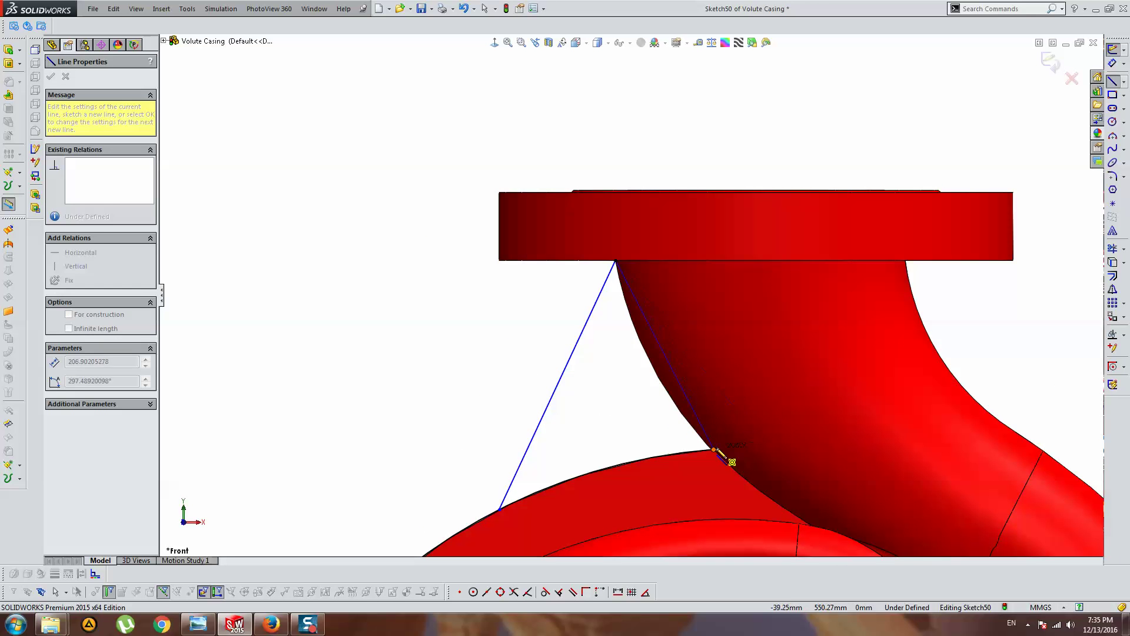
key(Escape)
scroll(668, 312, up, 3)
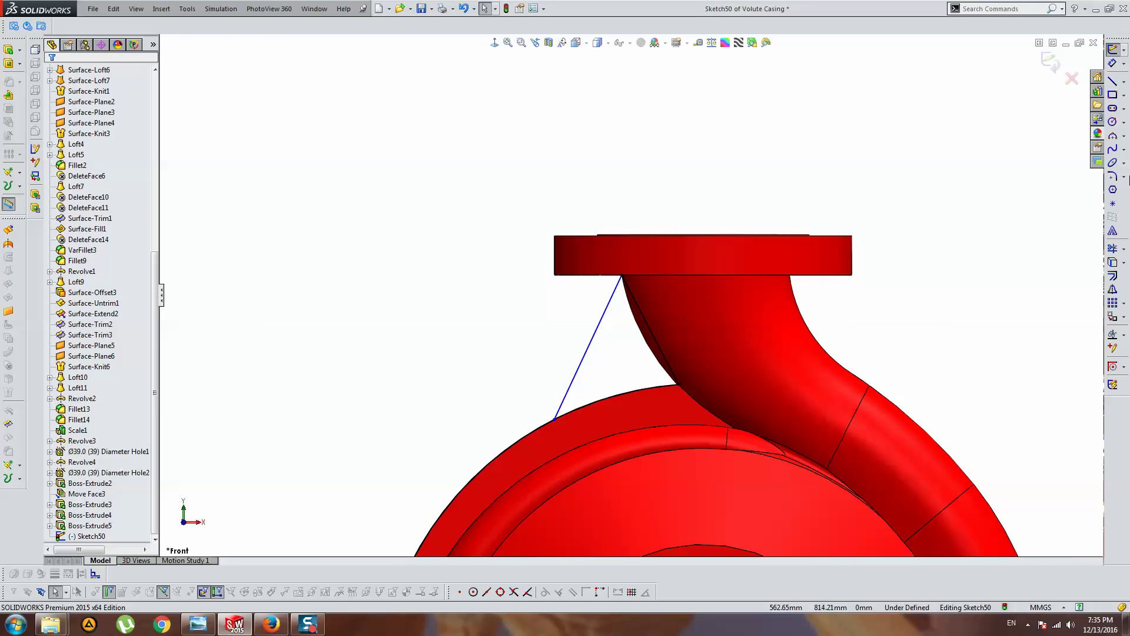
Dimension the slanted line against the neck edge at 50°.
click(1113, 65)
click(586, 353)
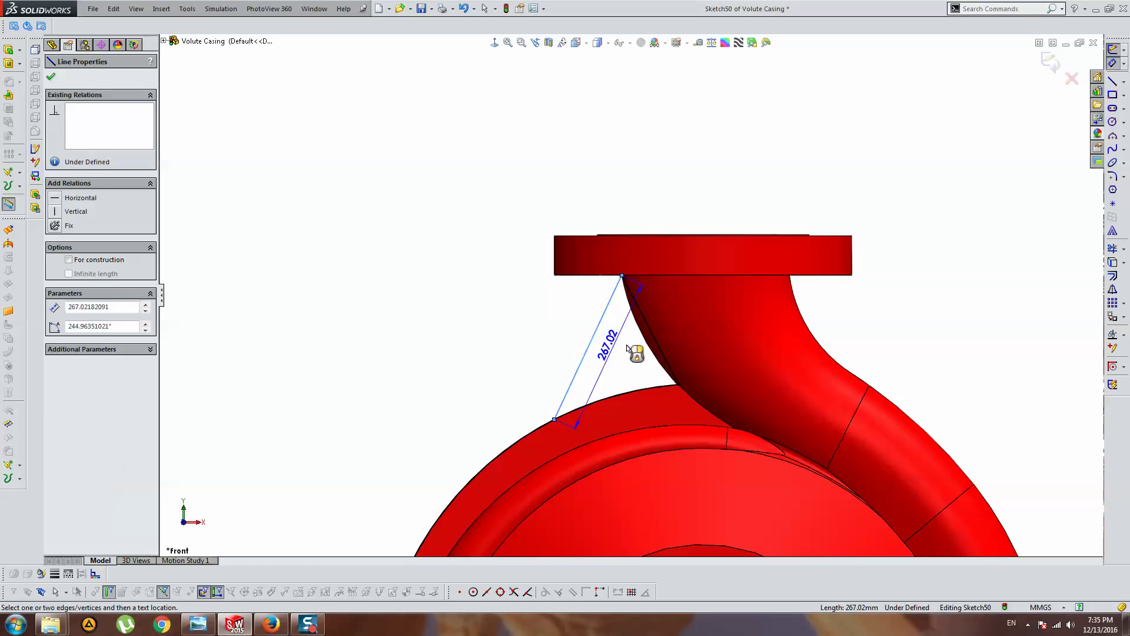
click(647, 330)
click(630, 407)
text(50)
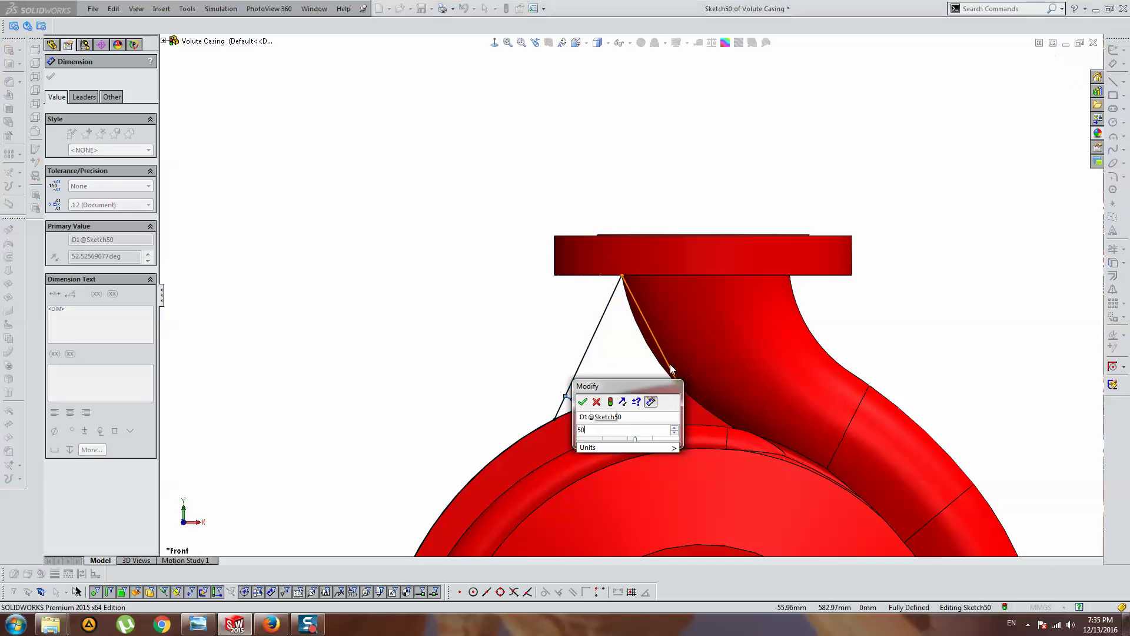
key(Return)
key(Escape)
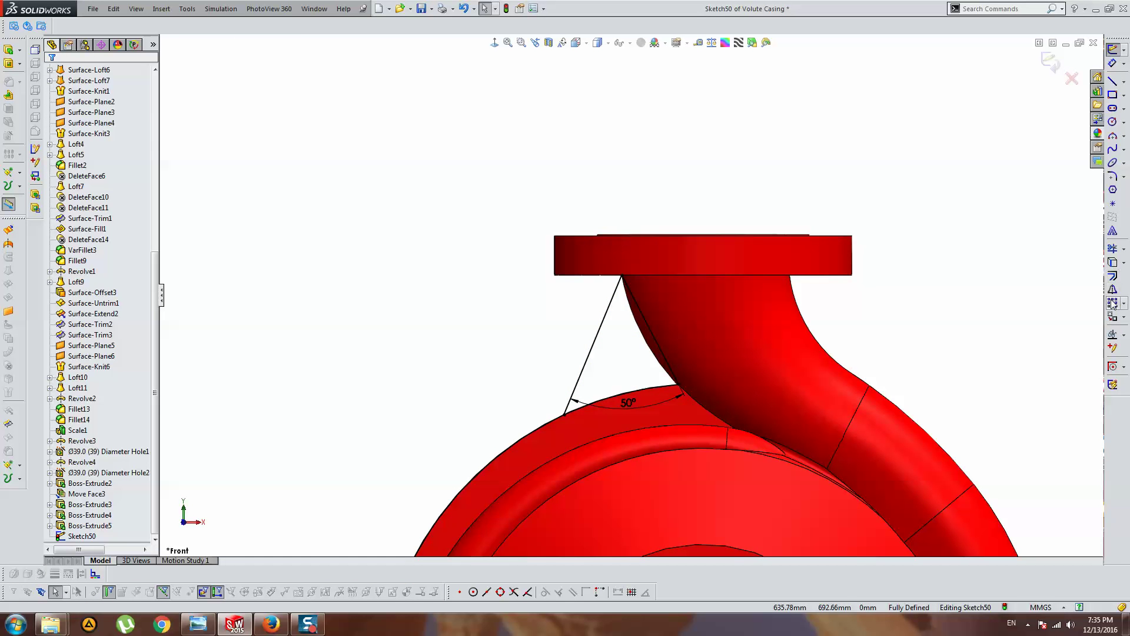
Open and close Trim Entities without trimming, then turn the model to a side view.
click(1115, 250)
scroll(576, 419, up, 2)
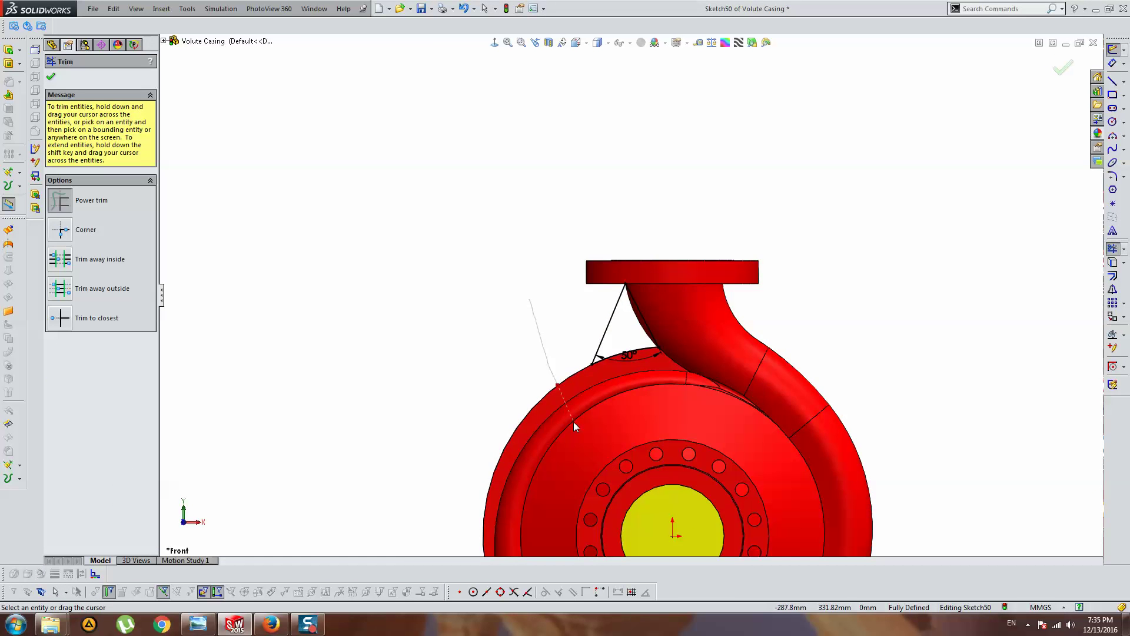
key(Escape)
scroll(576, 419, up, 3)
scroll(652, 299, down, 3)
key(ctrl+3)
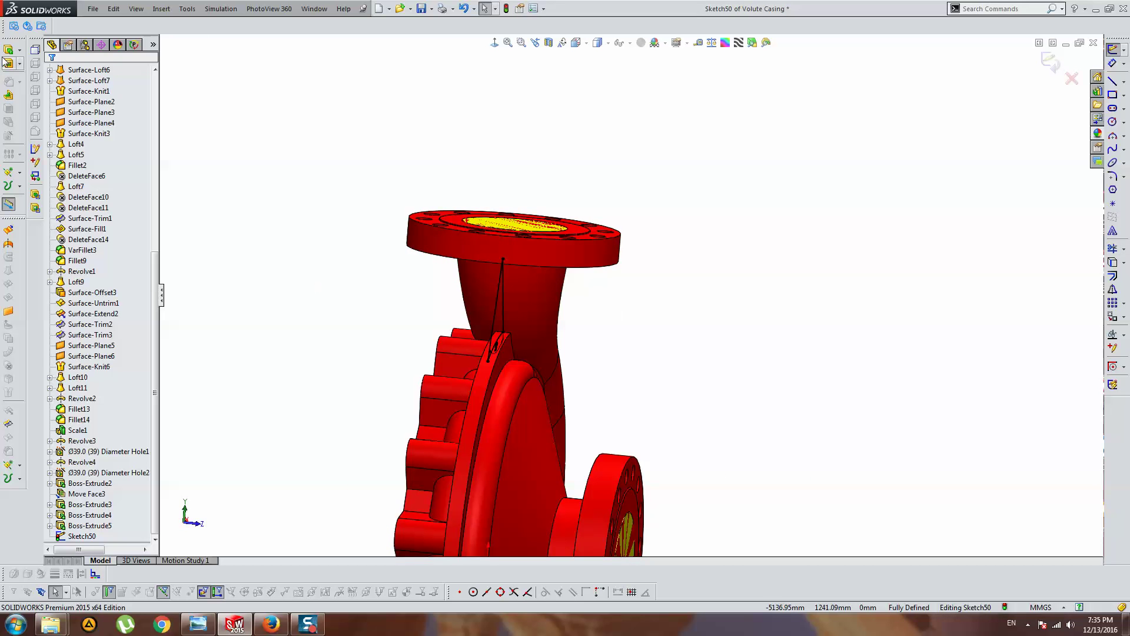
click(7, 63)
click(105, 145)
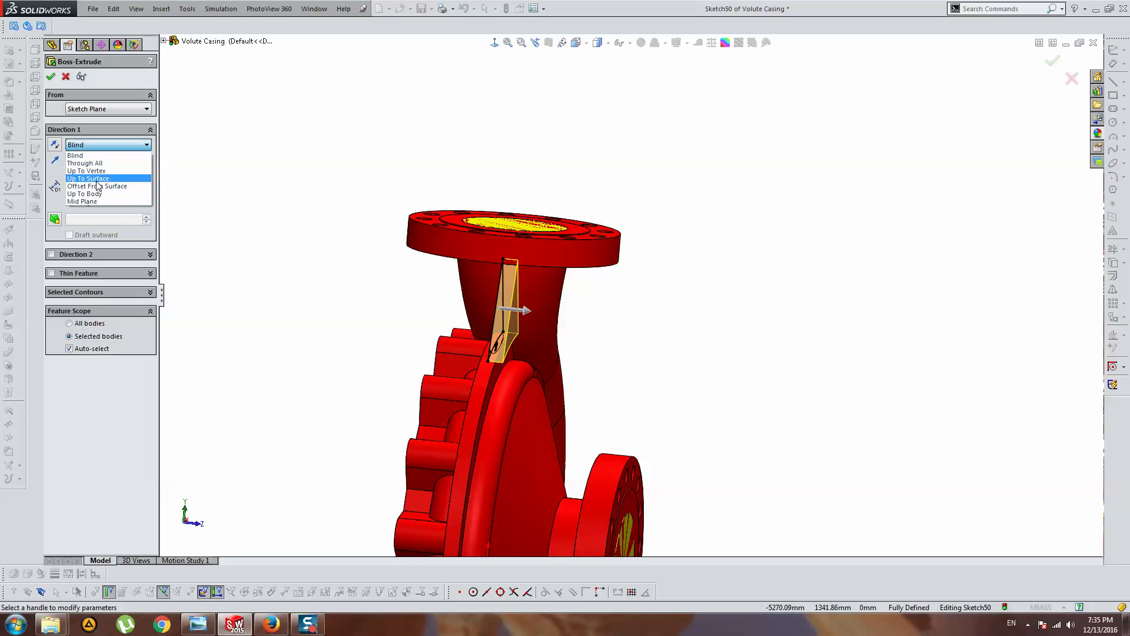
click(88, 179)
scroll(486, 357, down, 3)
scroll(518, 356, down, 2)
click(521, 360)
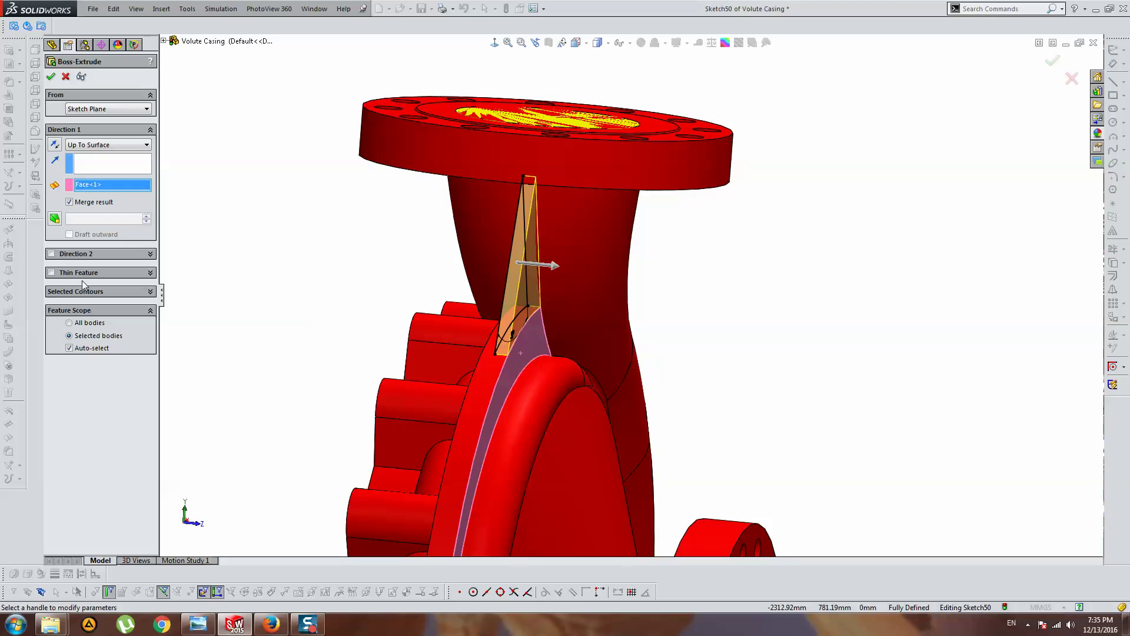
click(75, 254)
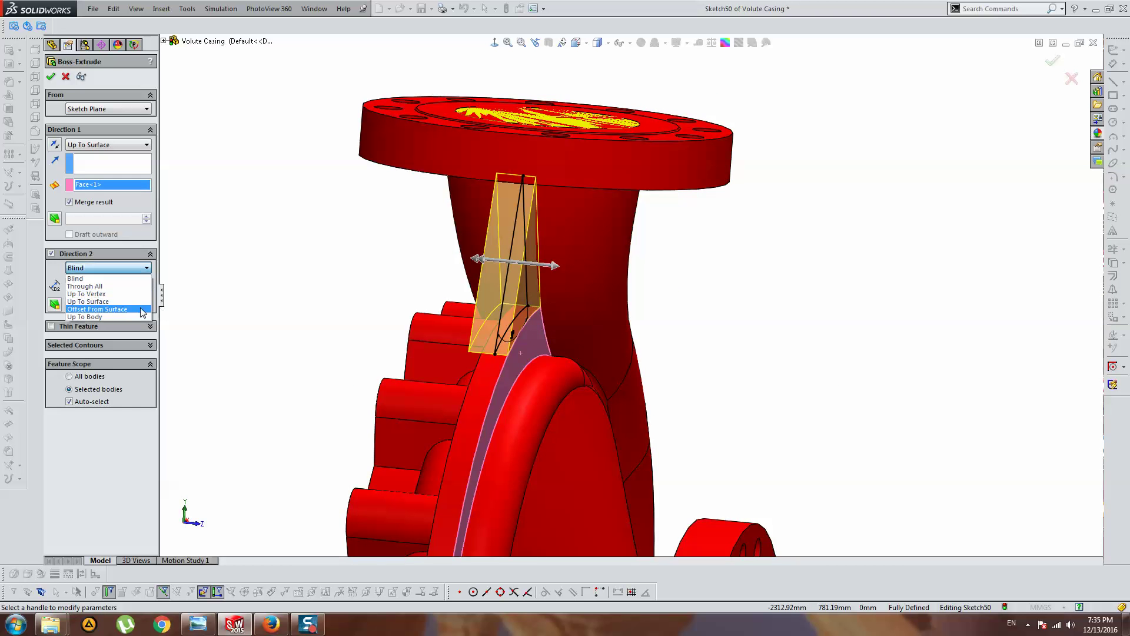
click(88, 302)
mouse_move(330, 330)
middle_down()
mouse_move(393, 352)
mouse_move(428, 318)
middle_up()
click(393, 353)
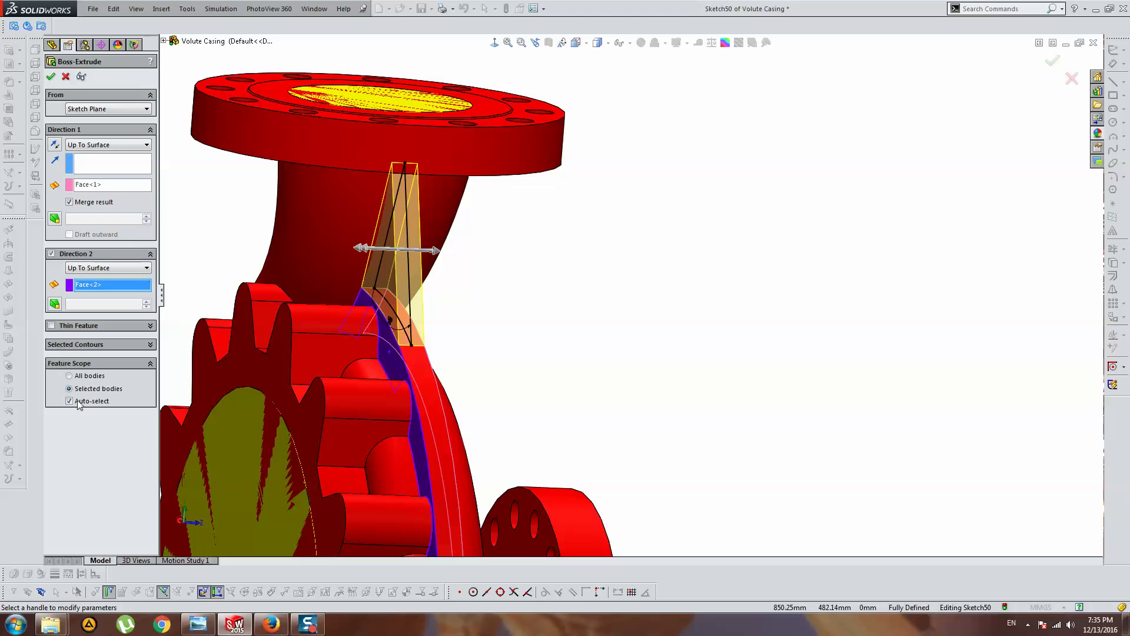
click(70, 401)
click(304, 230)
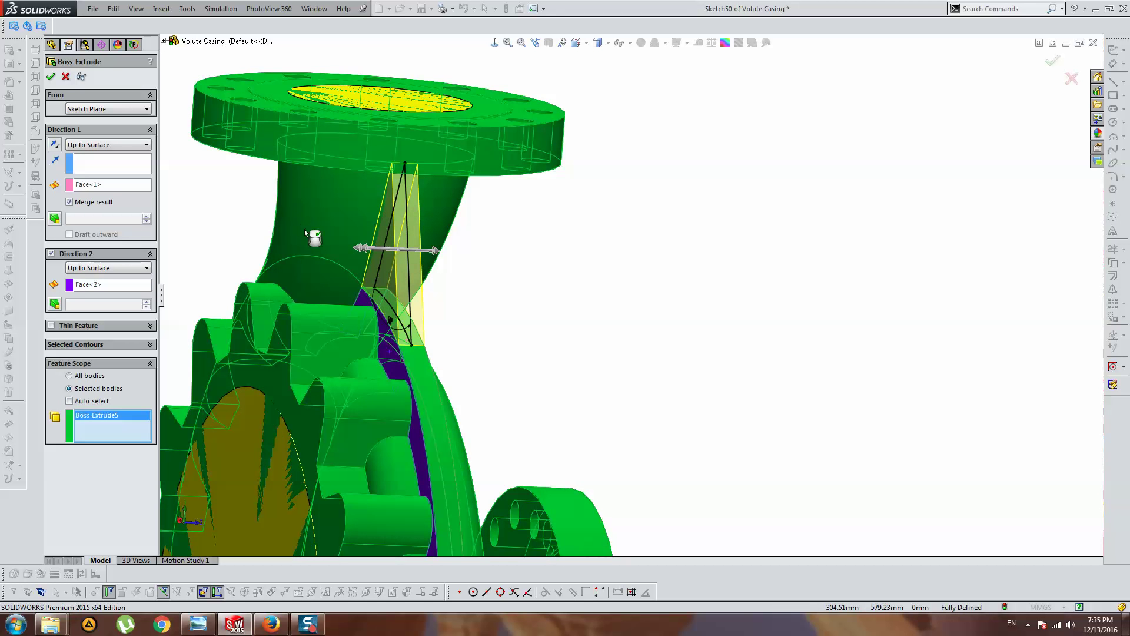
middle_drag(366, 245, 352, 225)
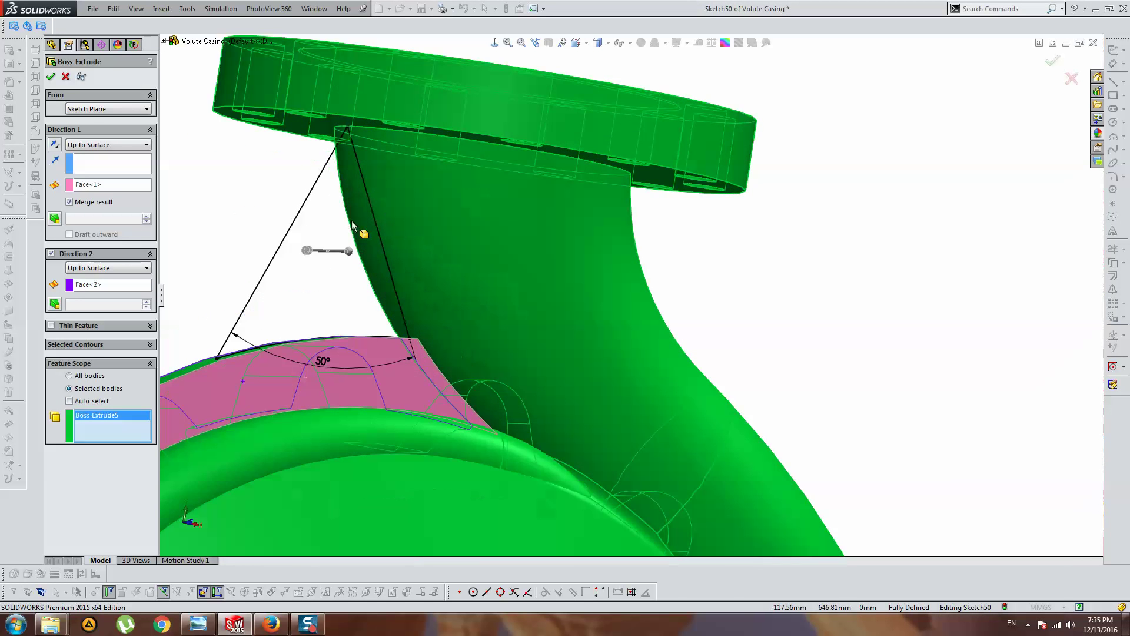
key(Escape)
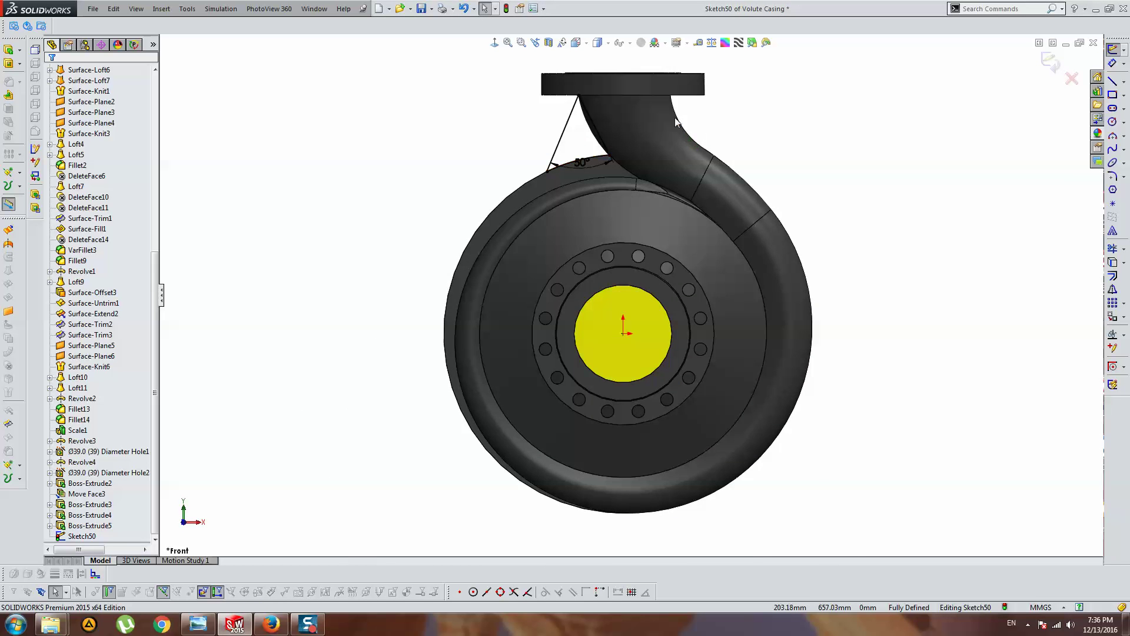
Delete the top point's PiercePoint3 relation, move it to the neck-flange junction, and exit Sketch50.
scroll(615, 116, down, 1)
scroll(570, 125, down, 3)
scroll(521, 263, down, 3)
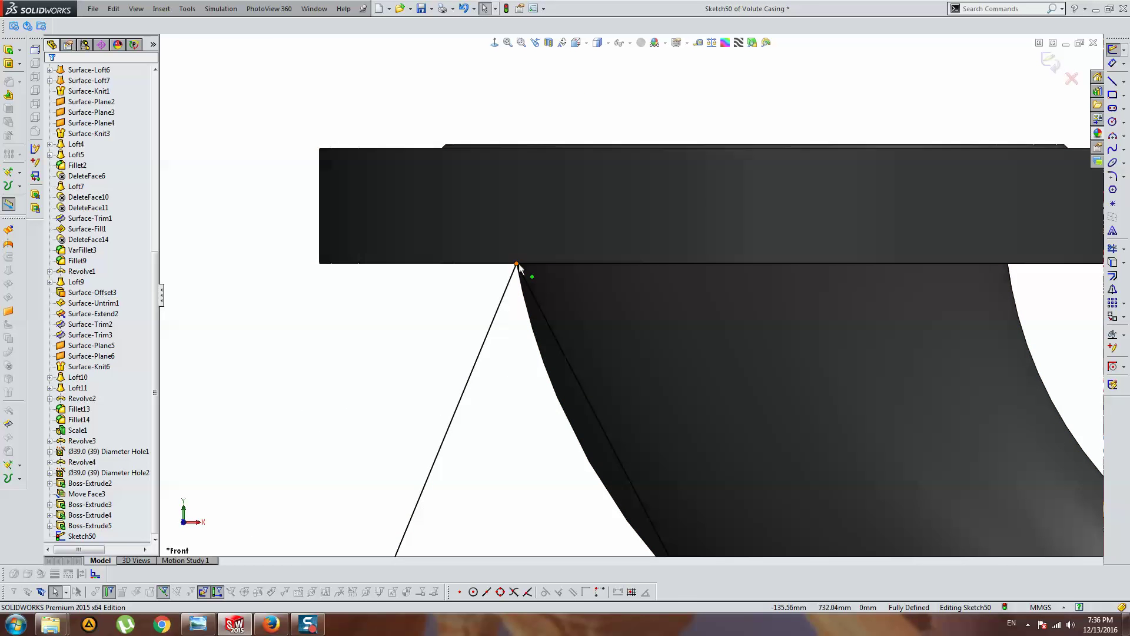
click(516, 265)
click(86, 110)
key(Delete)
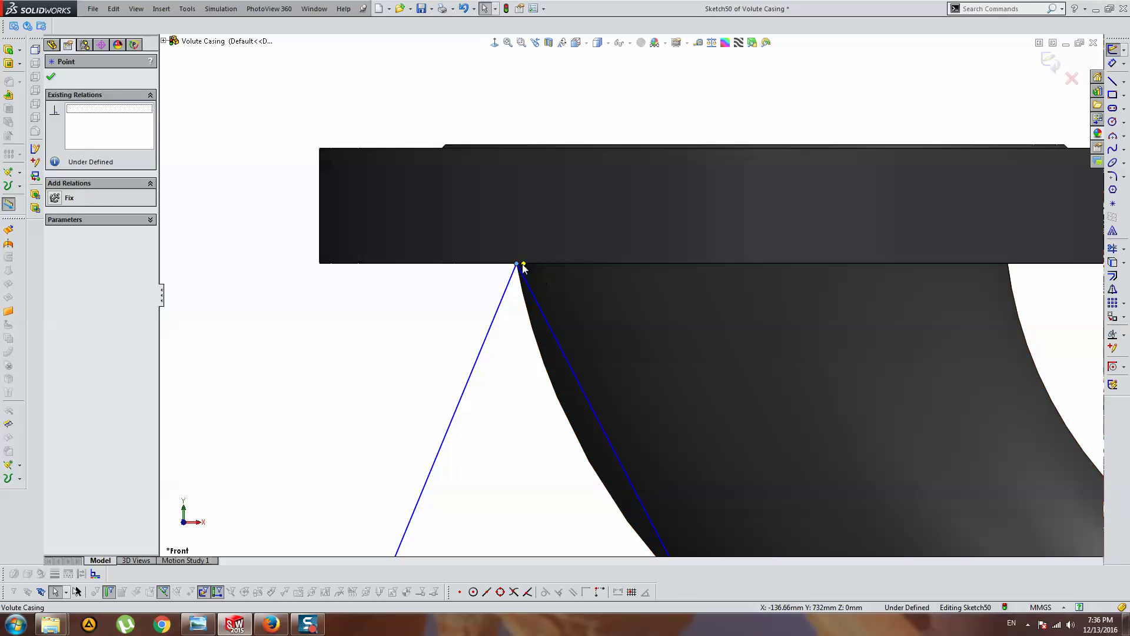
mouse_move(517, 265)
mouse_down()
mouse_move(543, 266)
mouse_move(523, 265)
mouse_up()
scroll(633, 305, up, 4)
click(998, 220)
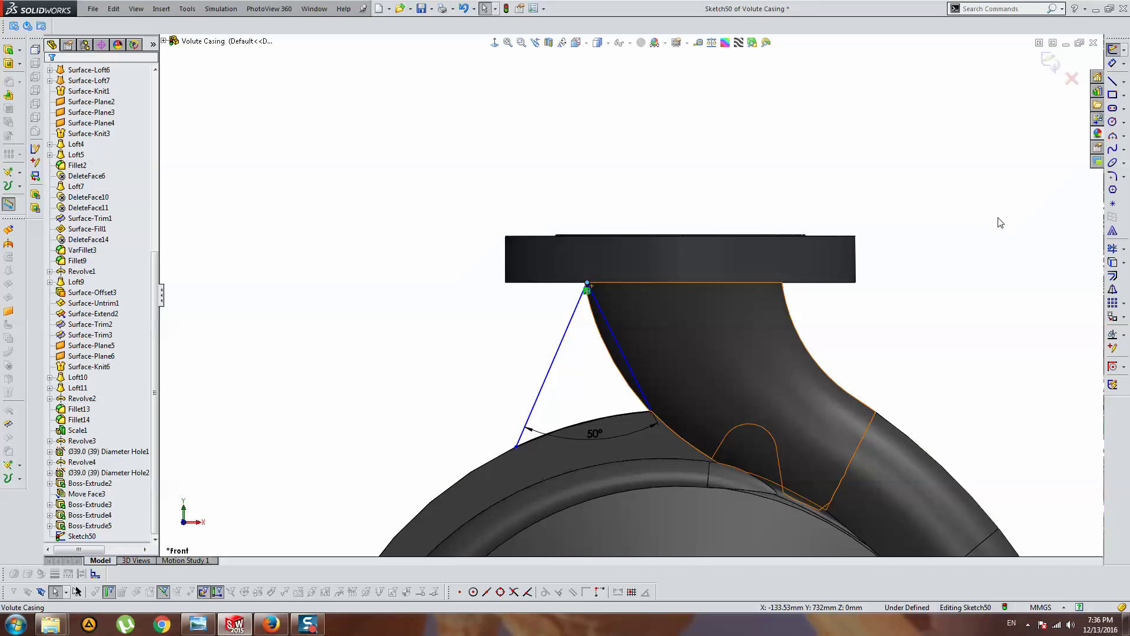
click(1050, 62)
Begin an extrusion of the rib sketch offset from the casing face, then cancel it.
click(9, 50)
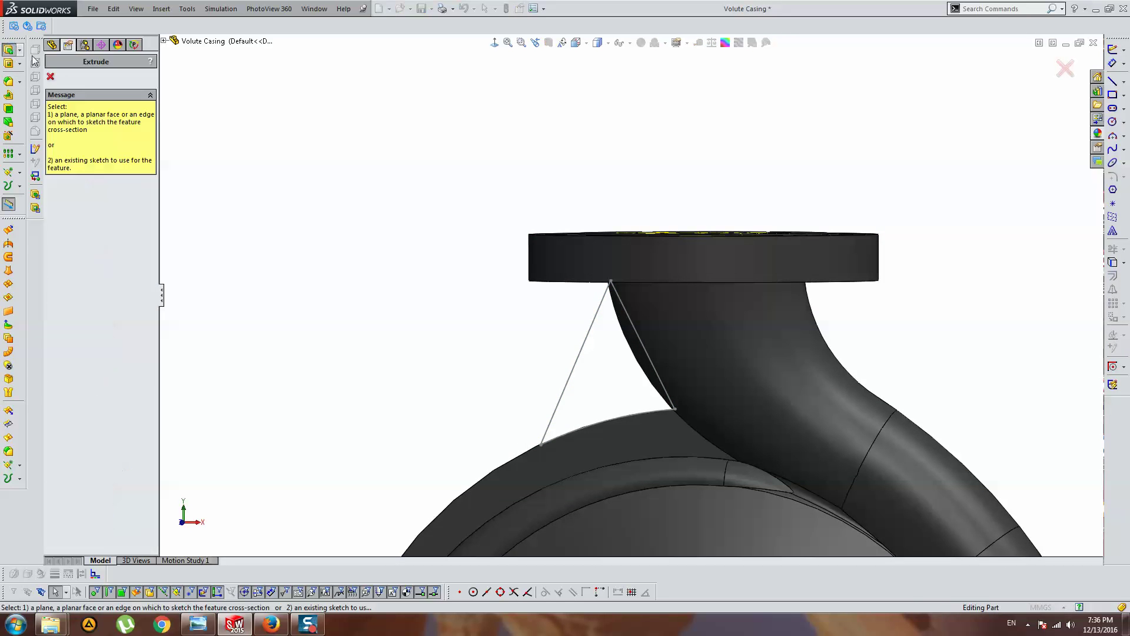
click(600, 302)
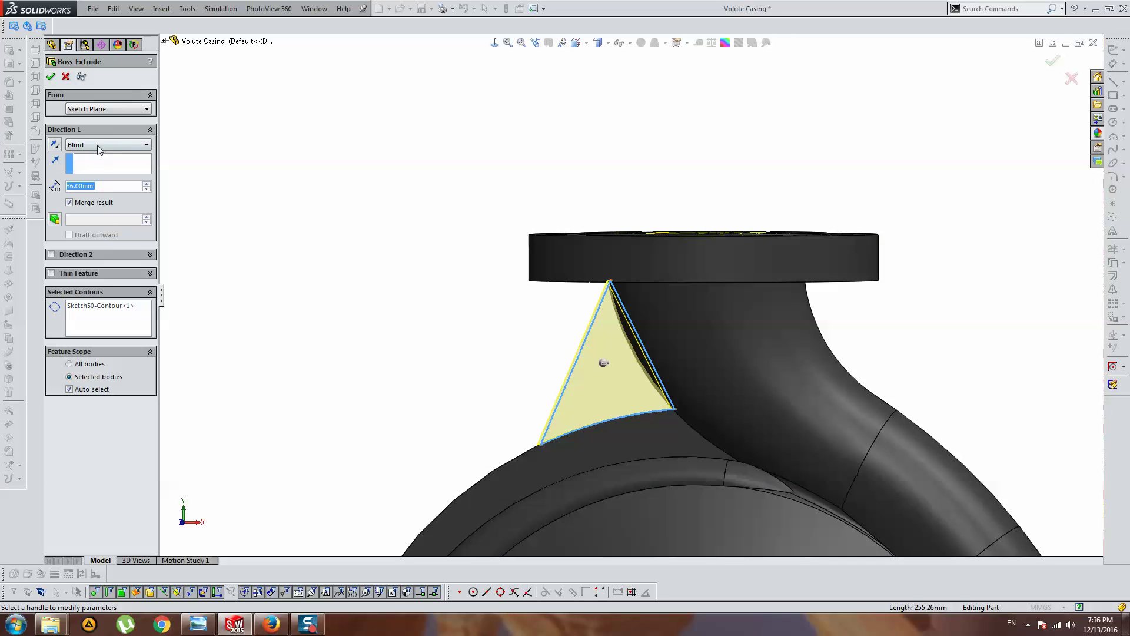
click(99, 146)
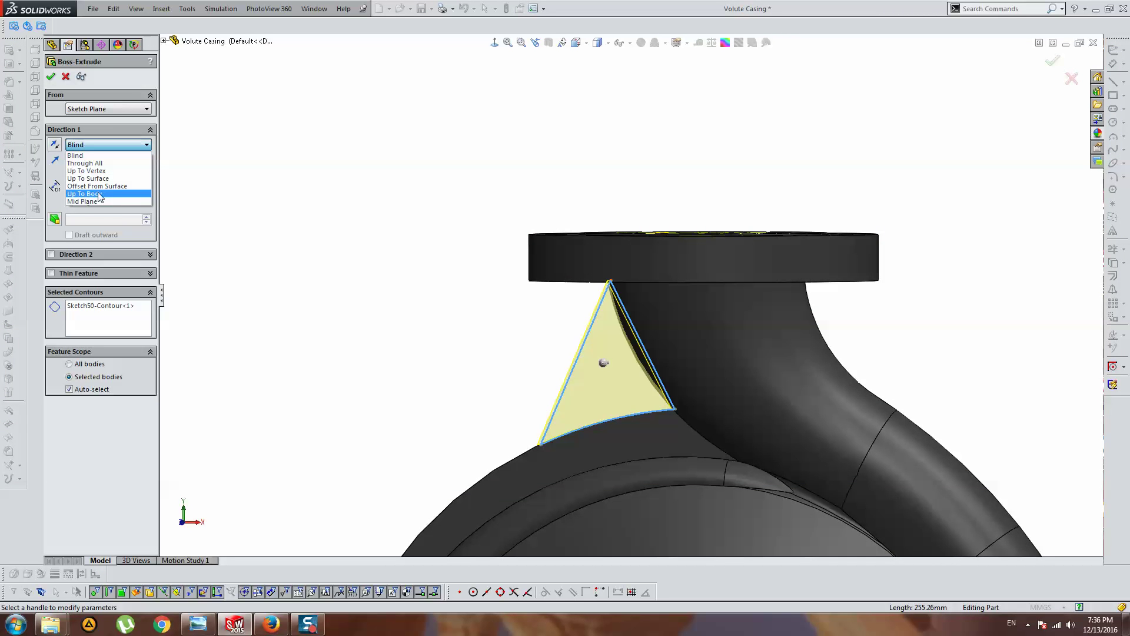
click(97, 186)
click(626, 412)
mouse_move(600, 361)
middle_down()
mouse_move(661, 412)
mouse_move(595, 391)
middle_up()
click(102, 352)
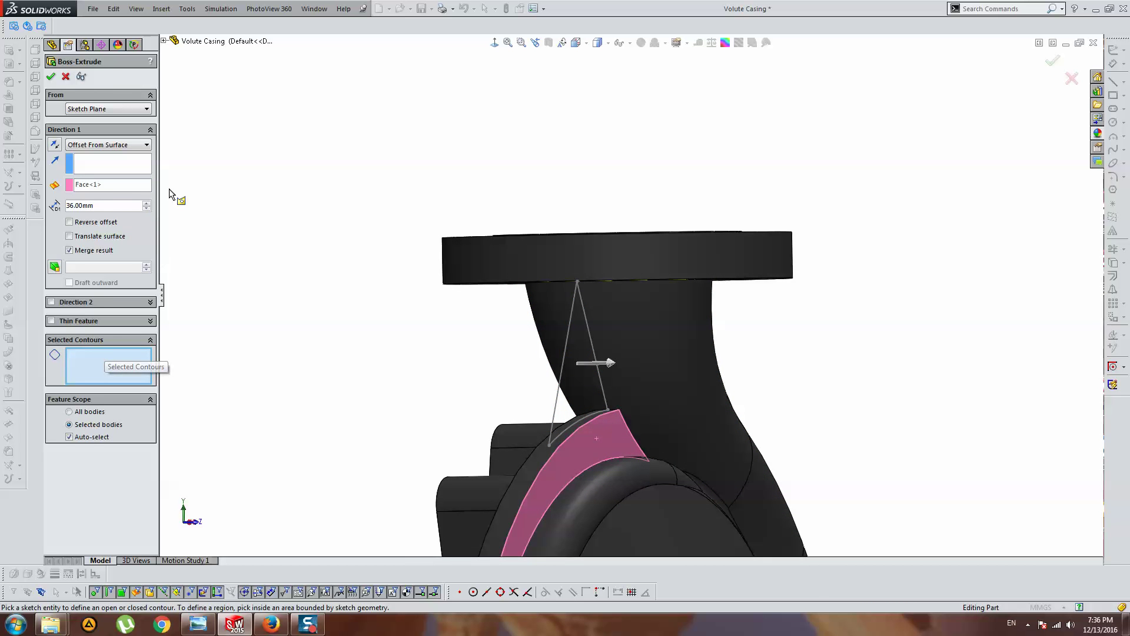
key(Escape)
Reselect Sketch50 and extrude it Up To Surface on the face where the rib ends.
click(591, 330)
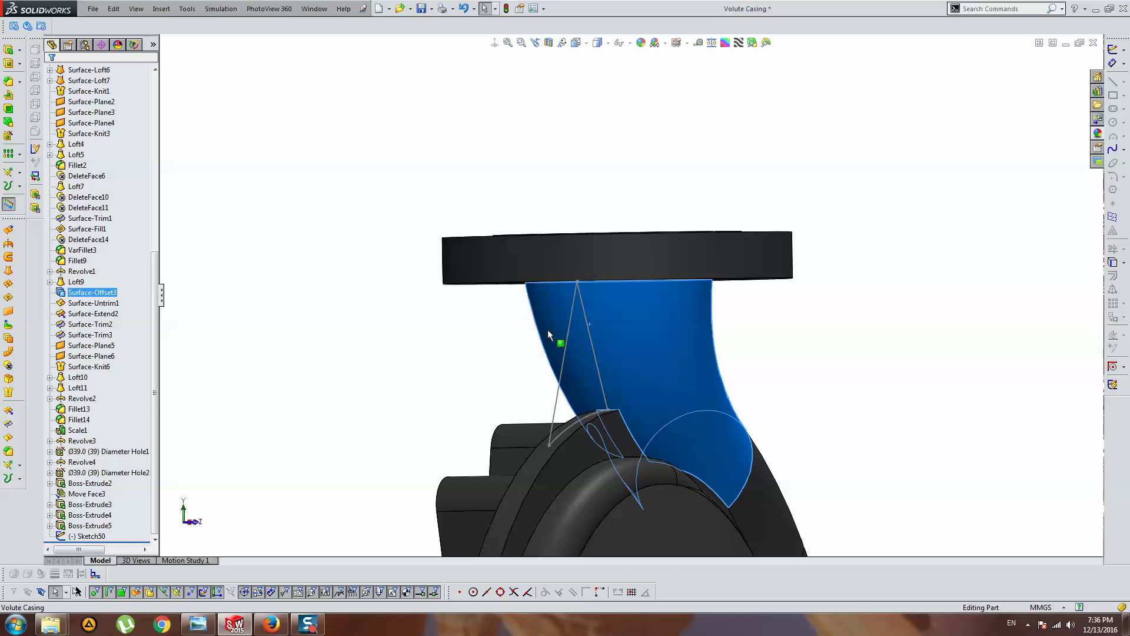
click(78, 537)
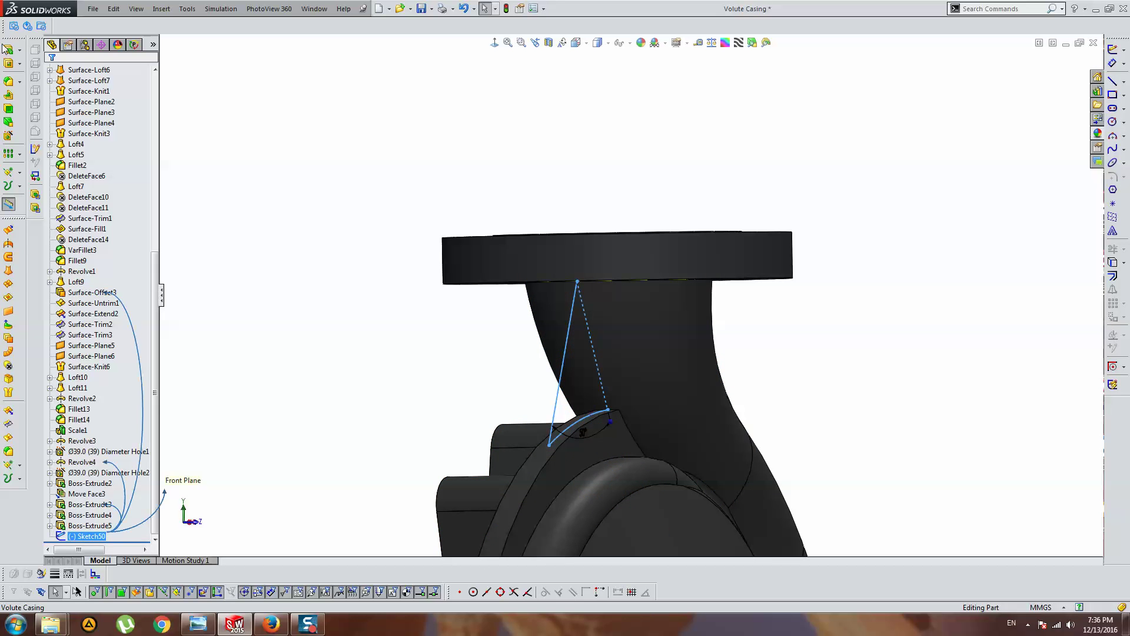
click(109, 144)
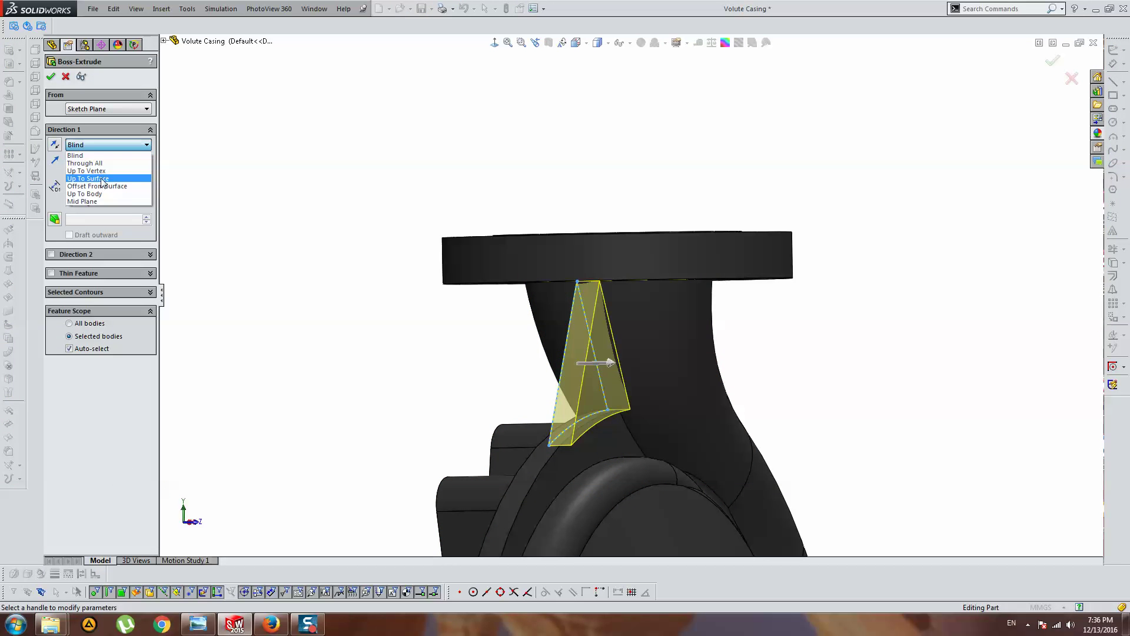
click(102, 182)
click(589, 456)
middle_drag(588, 456, 324, 374)
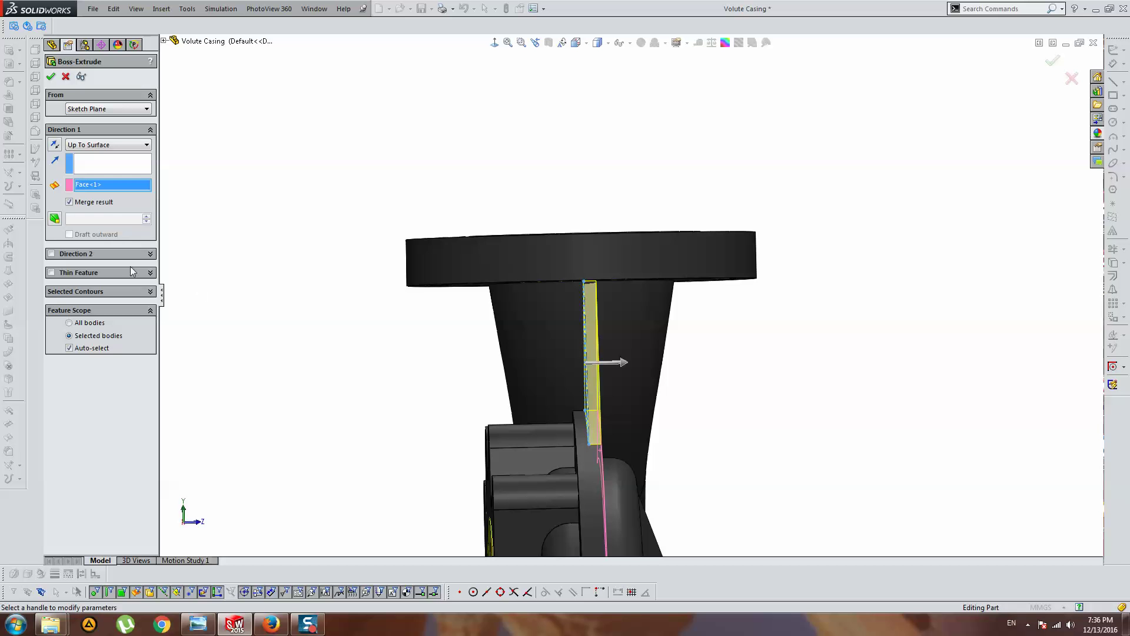
Limit the feature scope to Boss-Extrude5 and accept the rib extrusion.
click(70, 322)
click(90, 336)
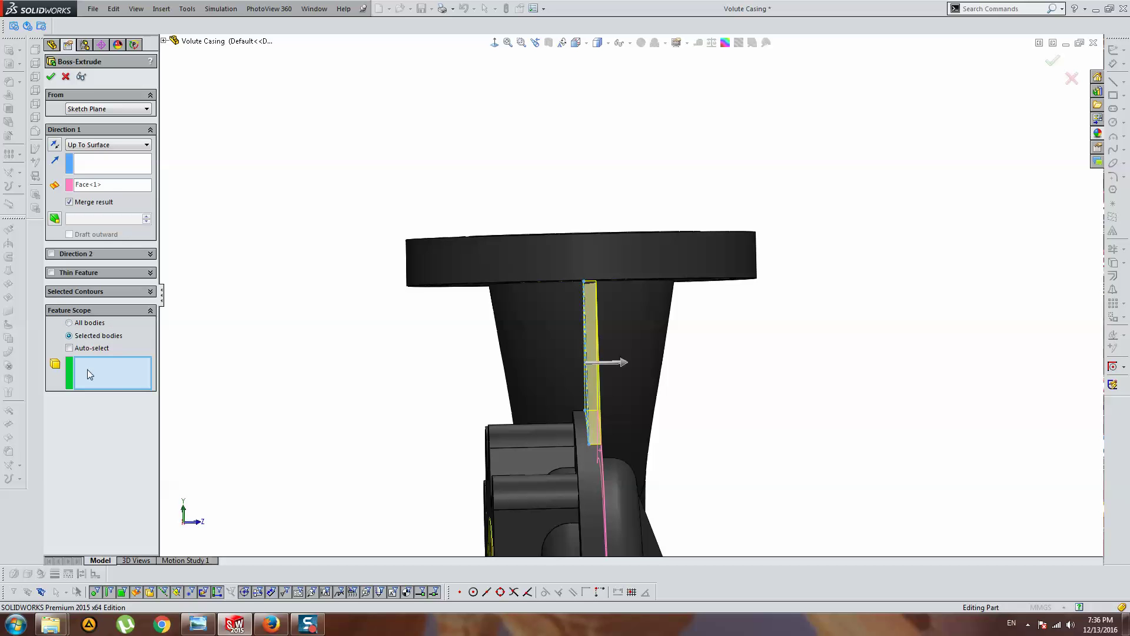
click(513, 333)
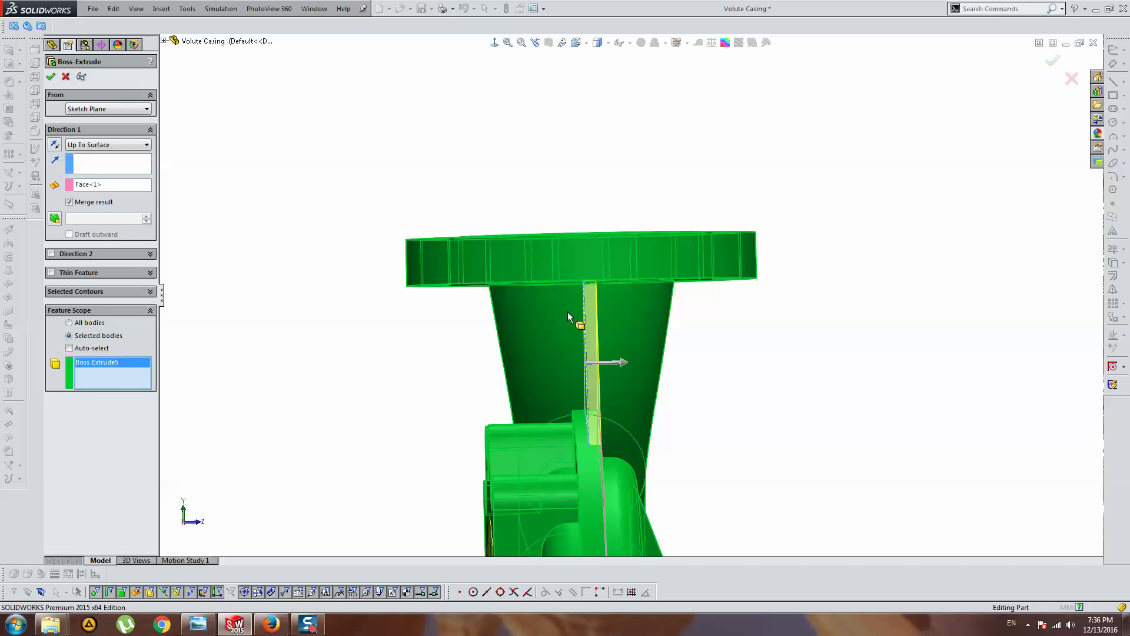
key(Return)
mouse_move(567, 312)
middle_down()
mouse_move(561, 277)
mouse_move(614, 340)
mouse_move(680, 278)
mouse_move(631, 296)
middle_up()
scroll(560, 277, down, 3)
scroll(614, 340, up, 3)
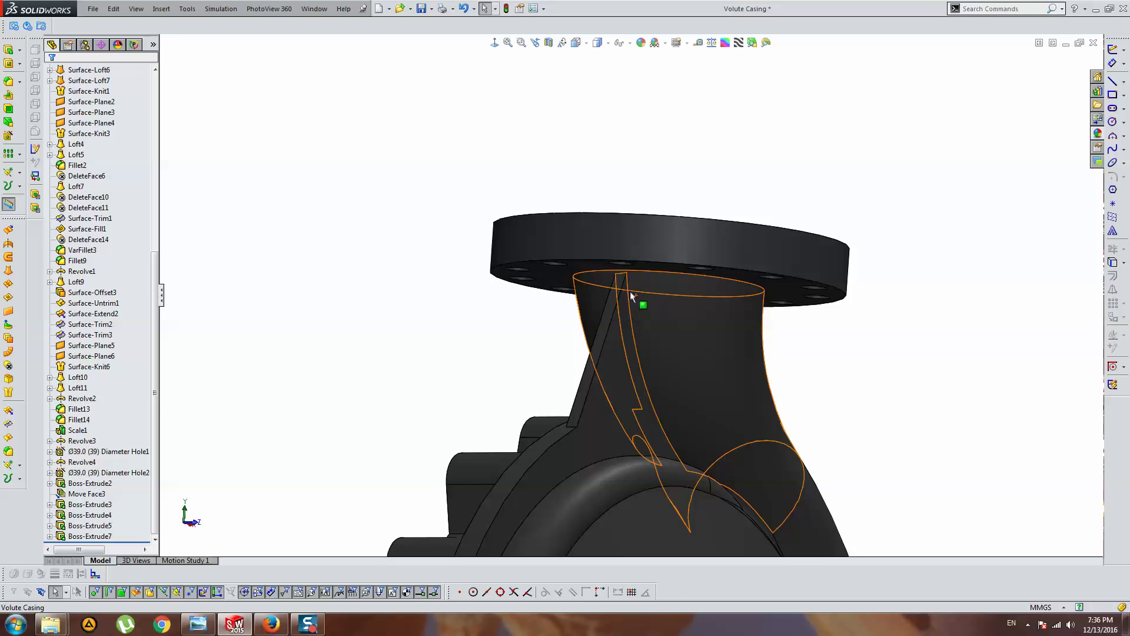
Edit Boss-Extrude7 to add a second direction extruding Up To Surface to the opposite casing face.
click(88, 536)
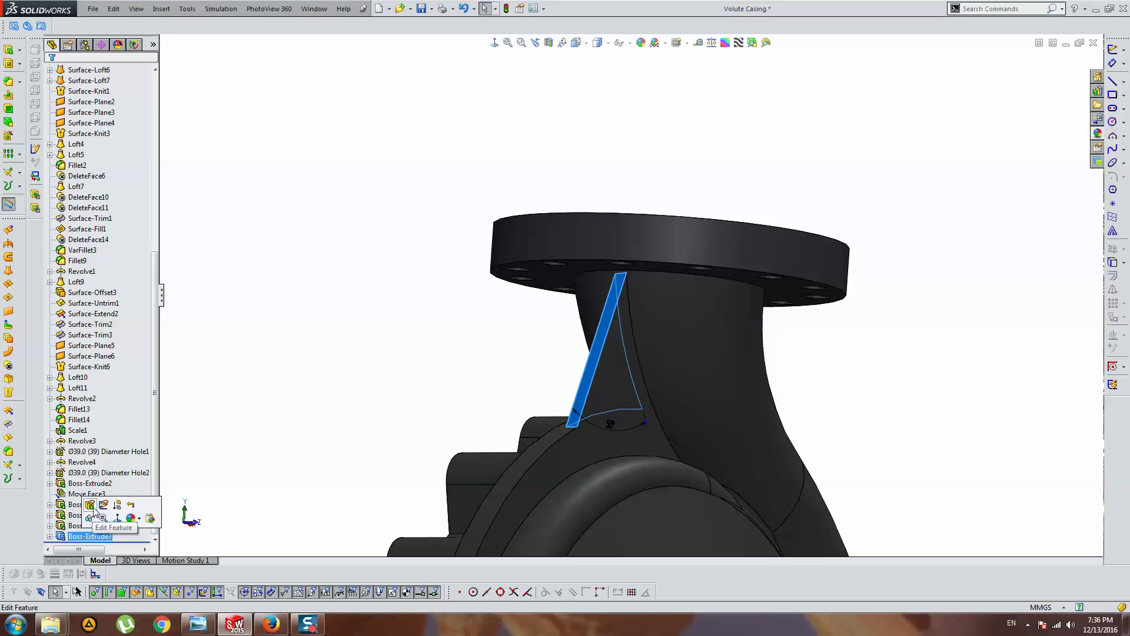
click(95, 512)
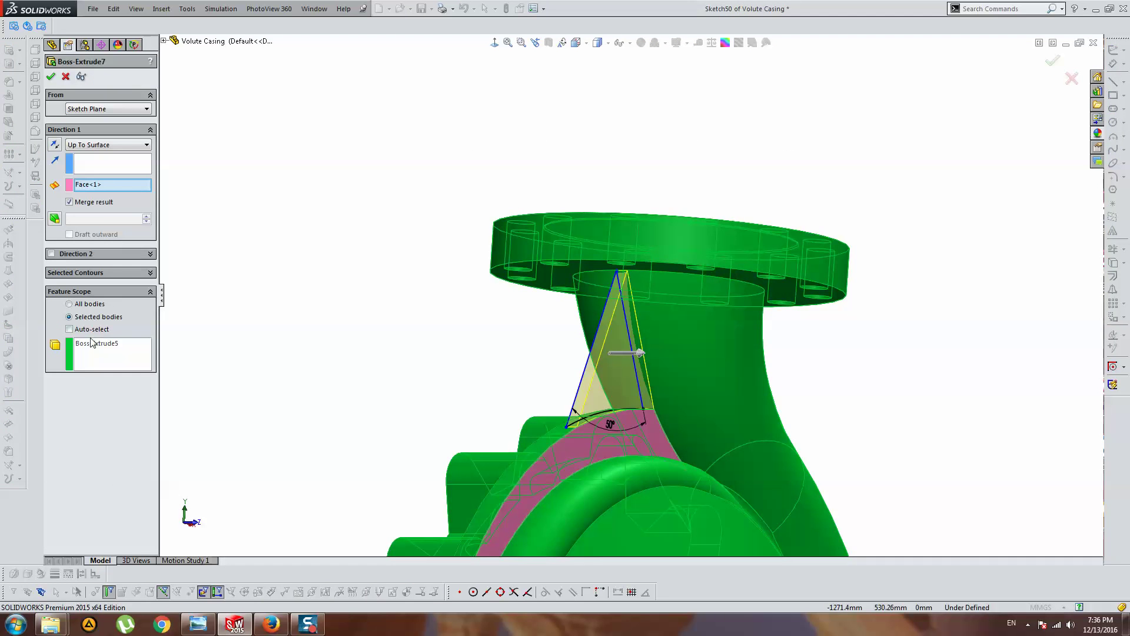
click(74, 256)
click(109, 267)
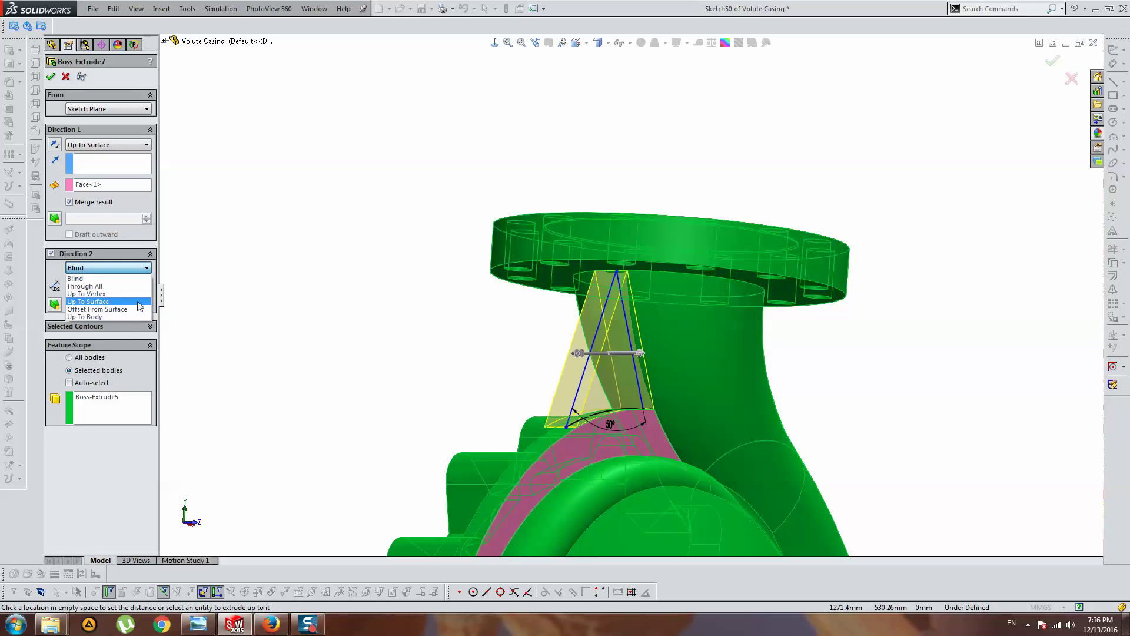
click(88, 302)
mouse_move(447, 412)
middle_down()
mouse_move(575, 439)
mouse_move(585, 379)
mouse_move(487, 408)
mouse_move(690, 278)
middle_up()
click(574, 439)
key(Return)
scroll(691, 277, up, 5)
scroll(680, 299, up, 3)
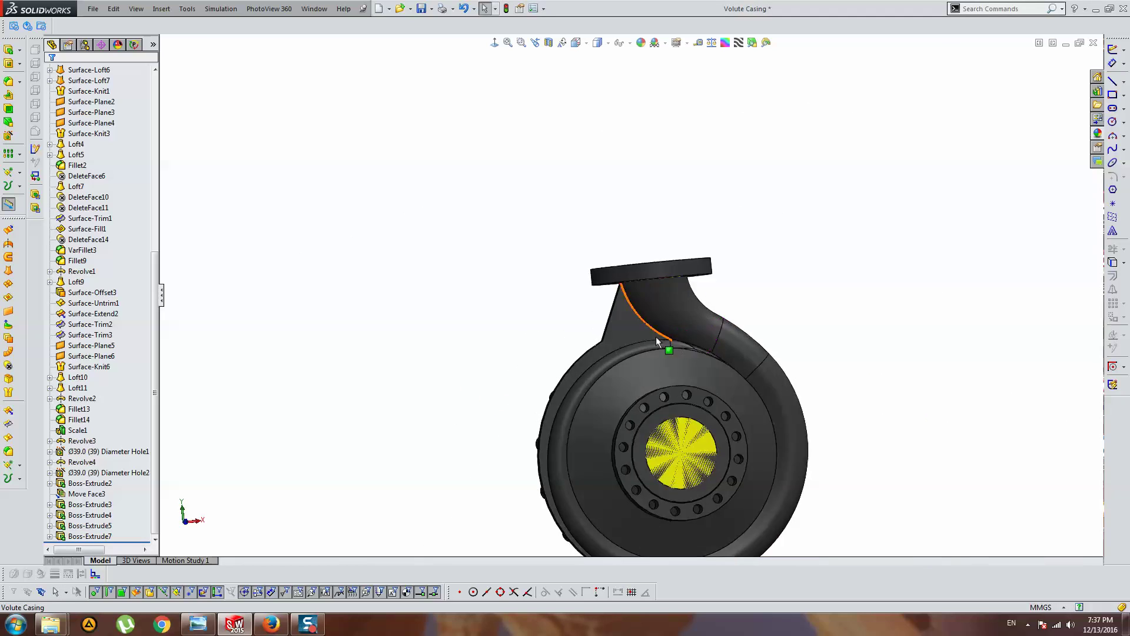
mouse_move(657, 341)
middle_down()
mouse_move(598, 290)
mouse_move(850, 337)
mouse_move(656, 271)
middle_up()
scroll(617, 274, down, 3)
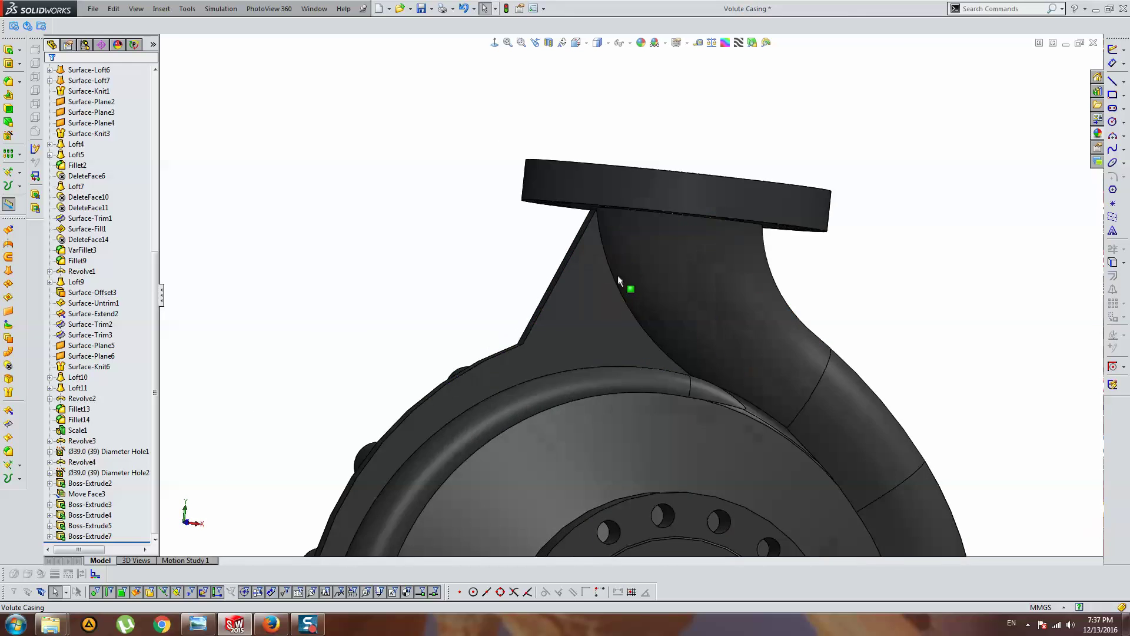
scroll(606, 253, up, 3)
scroll(530, 176, down, 6)
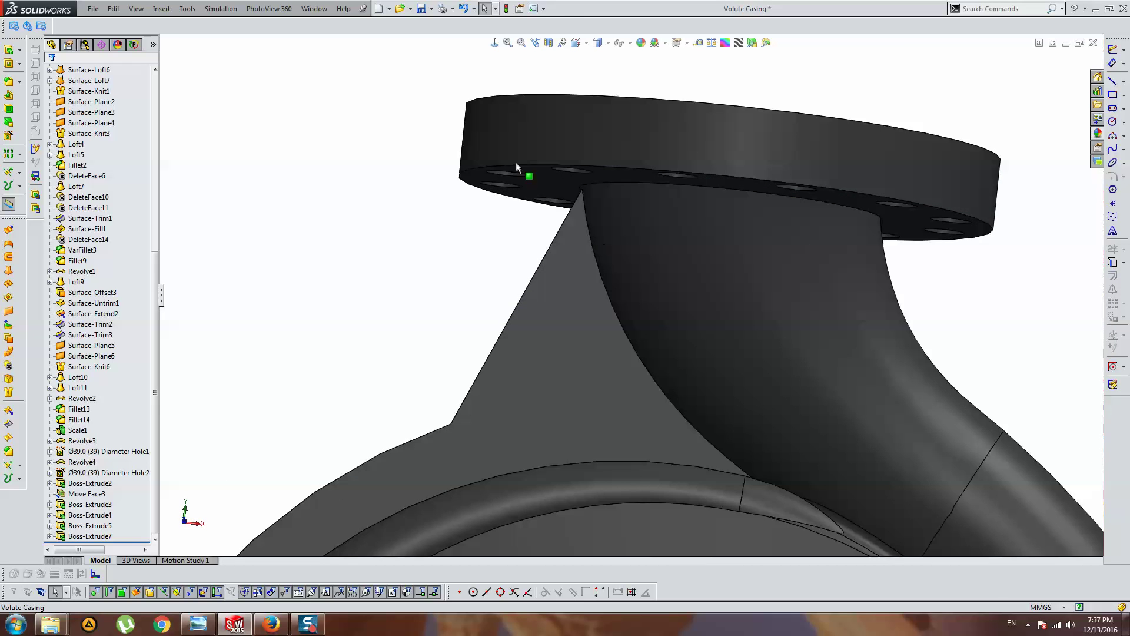
middle_drag(542, 133, 521, 213)
scroll(355, 211, down, 5)
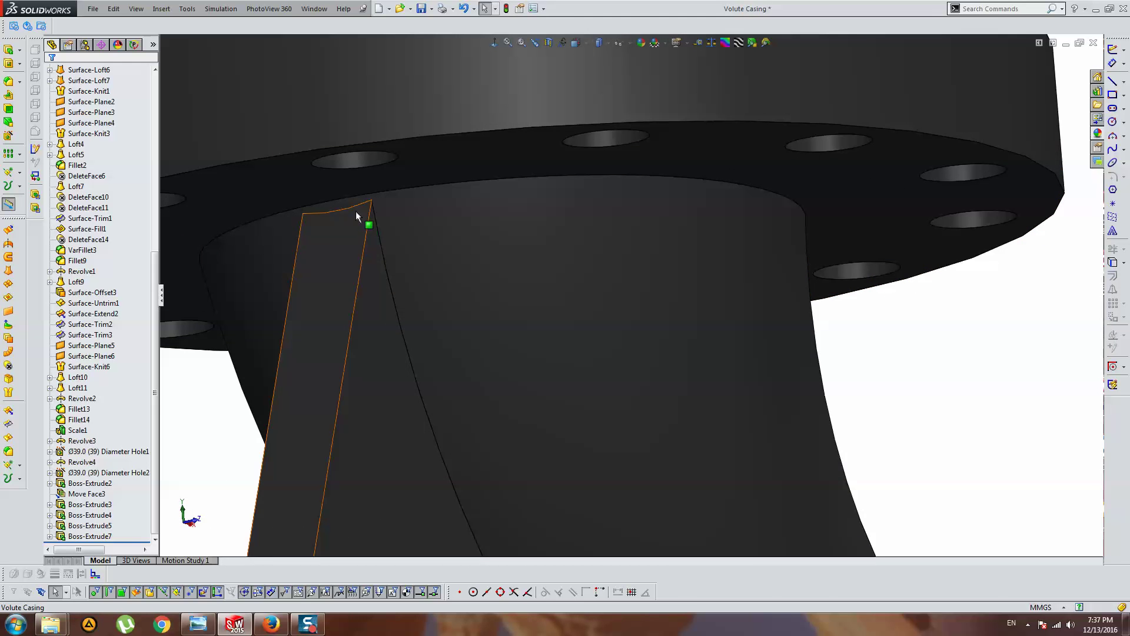
Fillet the rib's top edge with a 20 mm radius.
click(9, 82)
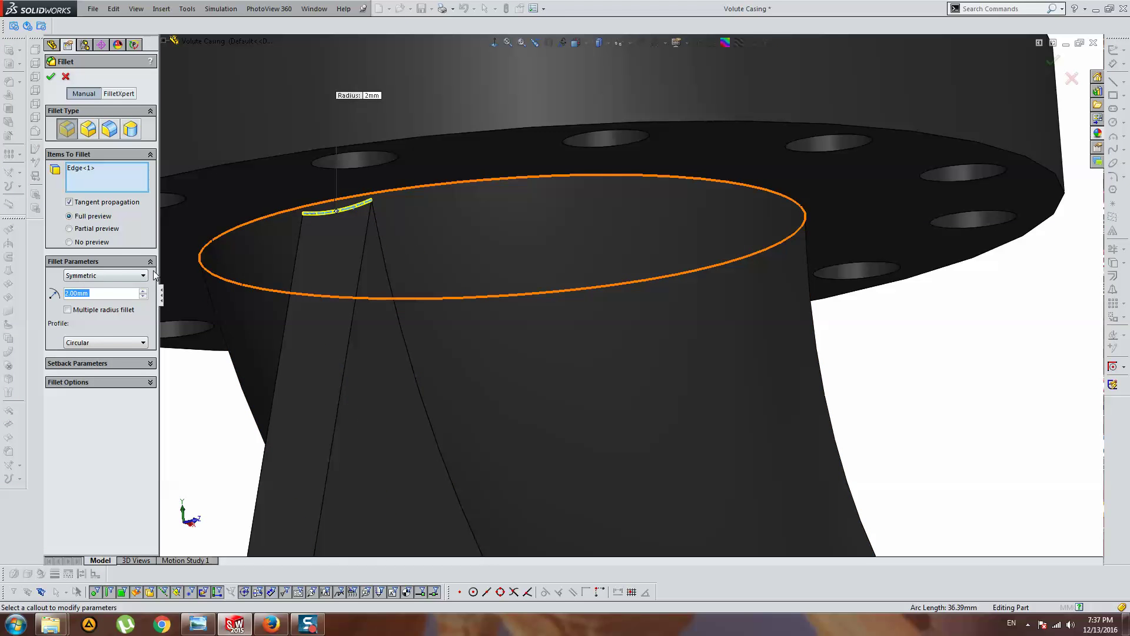
text(20)
key(Return)
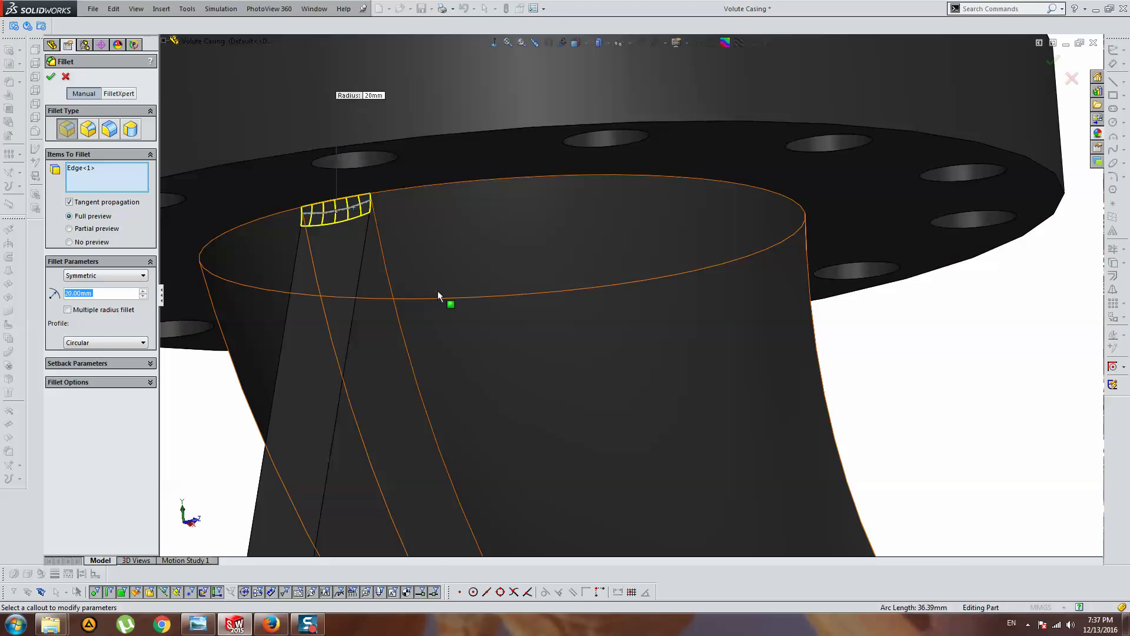
right_click(387, 271)
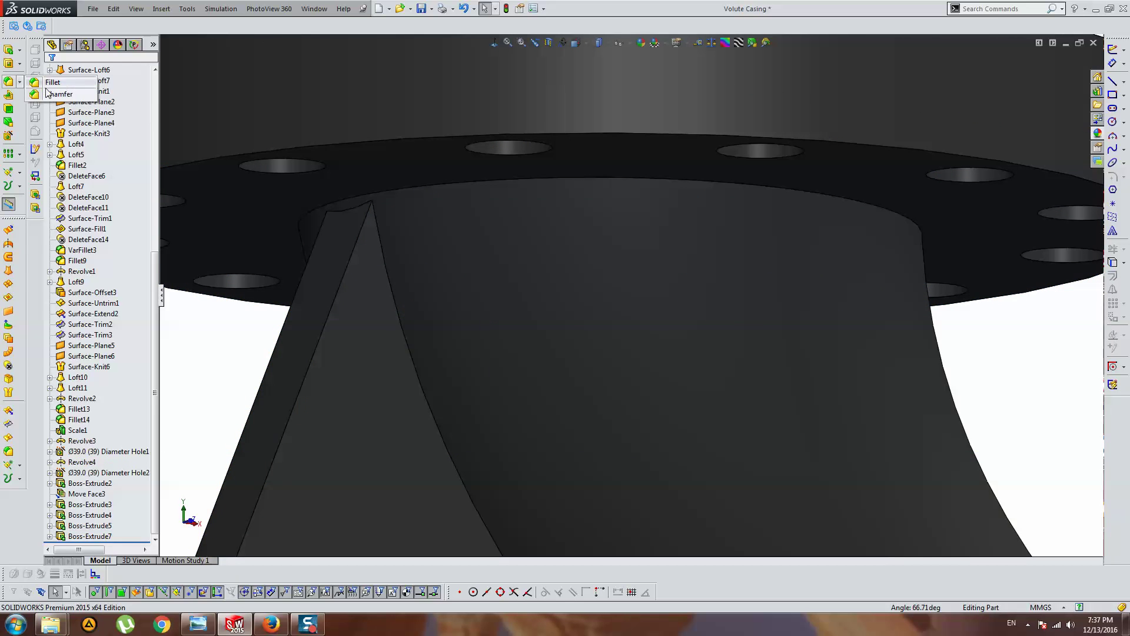
Add a face fillet between the rib face and the flange underside.
click(8, 80)
click(109, 130)
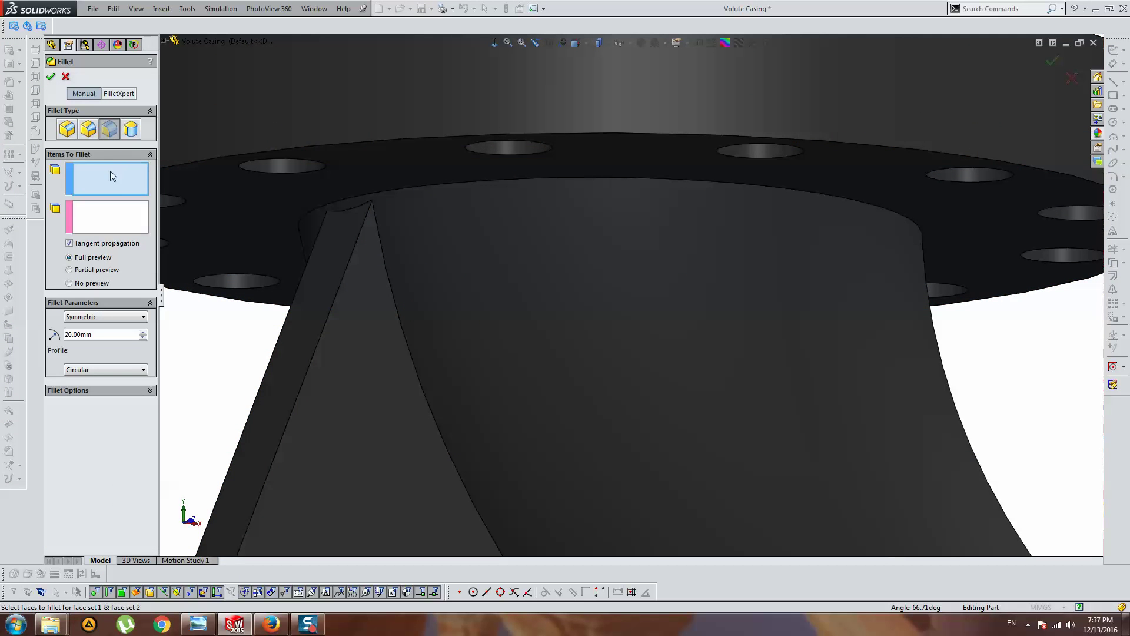
click(346, 232)
click(356, 171)
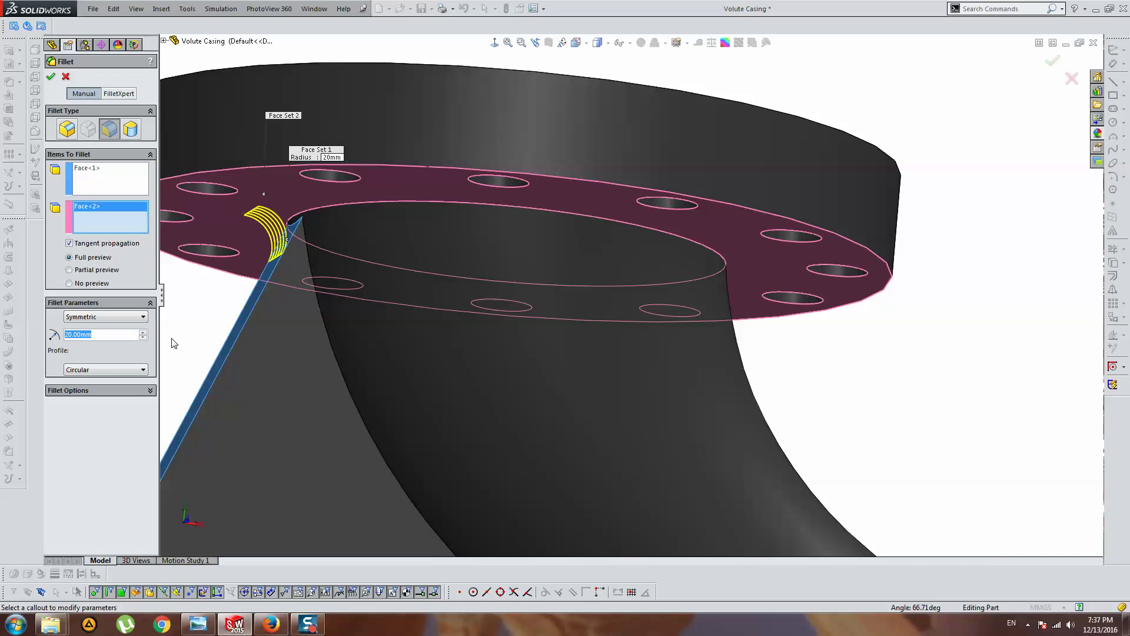
key(Return)
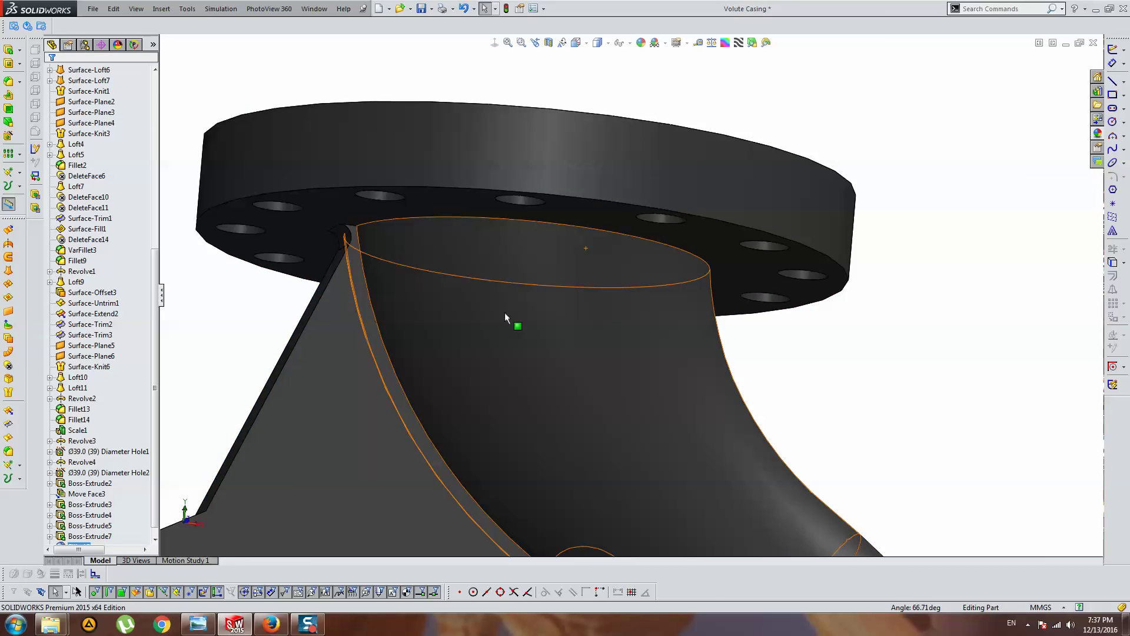
Round the rib's lower edge at its junction with the casing with a 50 mm fillet.
middle_drag(505, 317, 488, 363)
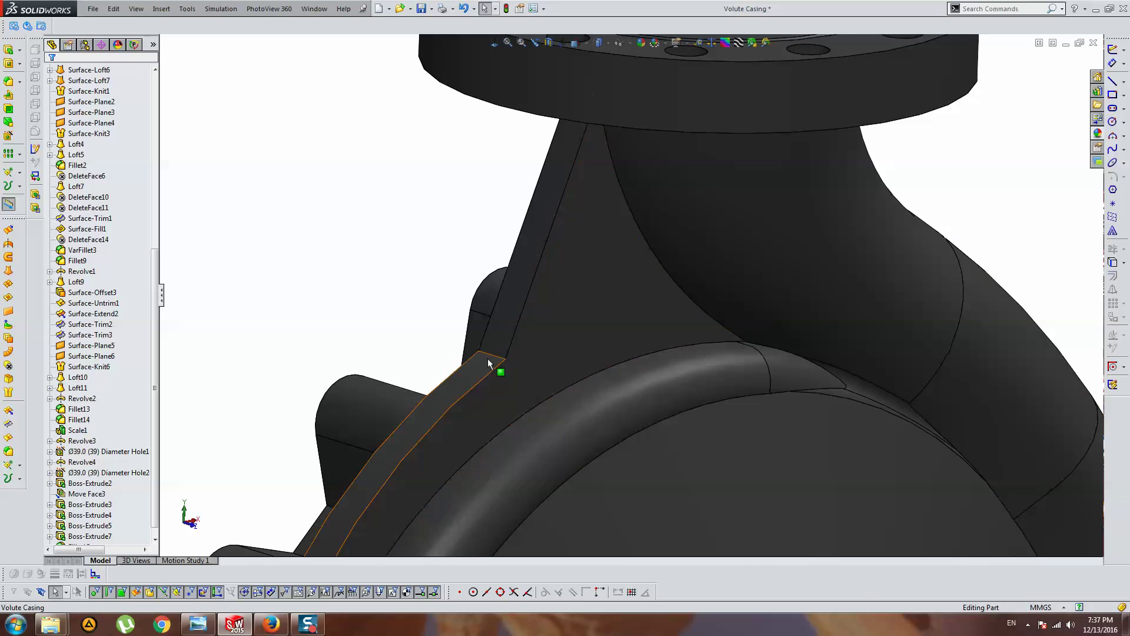
click(9, 82)
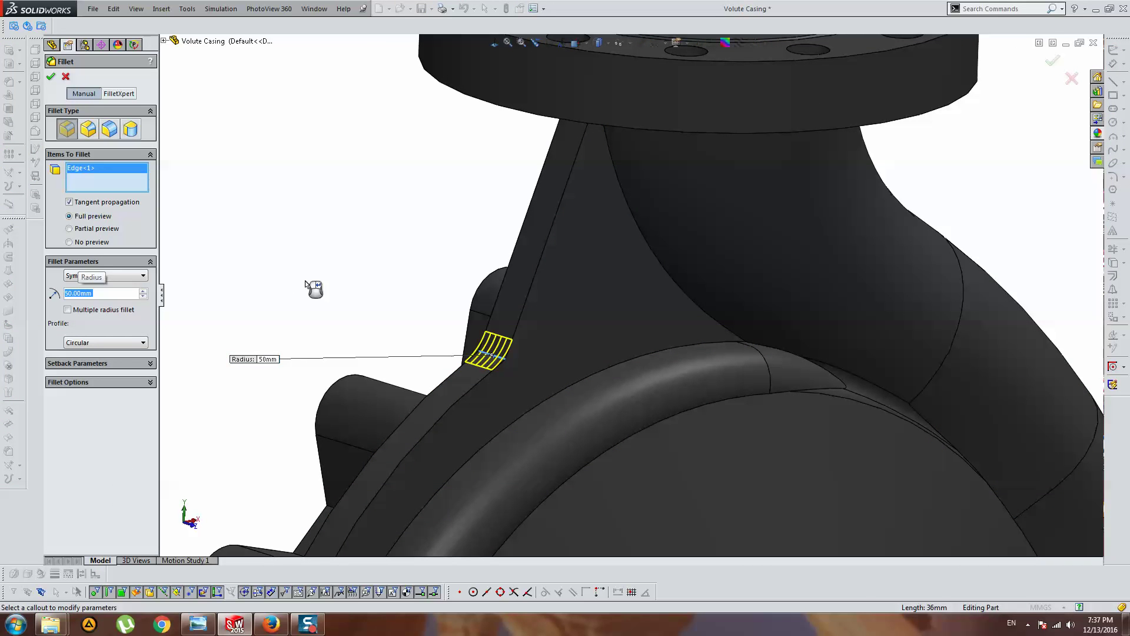
key(Return)
scroll(702, 362, up, 10)
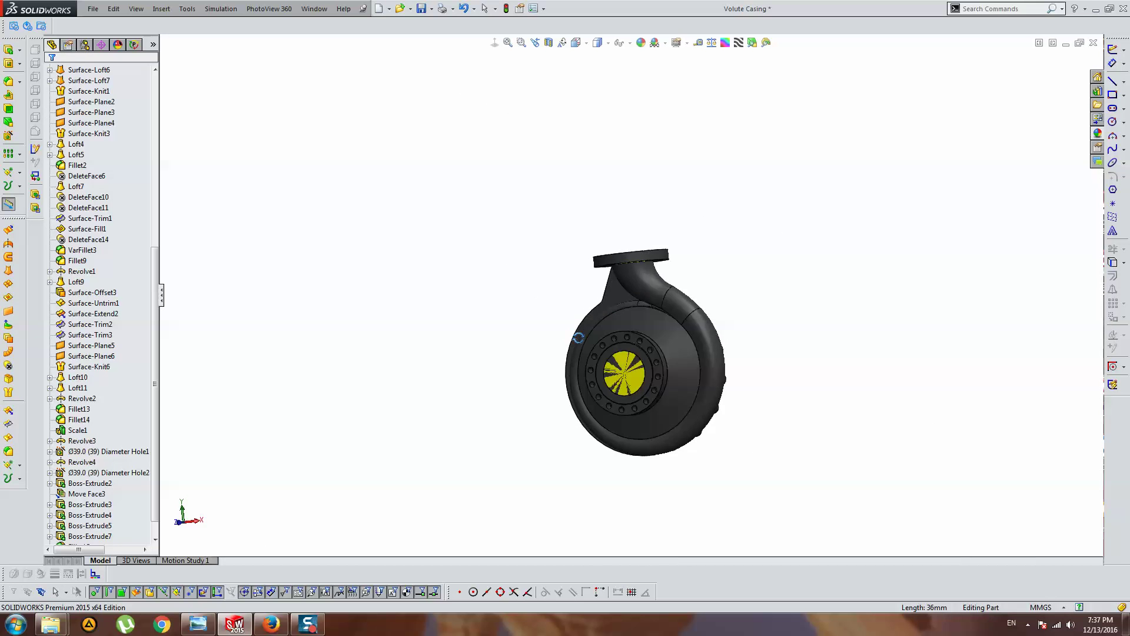
Orbit and zoom around the pump to inspect the filleted rib from several sides.
middle_drag(679, 372, 686, 327)
scroll(766, 318, down, 5)
mouse_move(766, 318)
middle_down()
mouse_move(805, 318)
mouse_move(750, 305)
mouse_move(732, 318)
mouse_move(457, 351)
mouse_move(514, 373)
mouse_move(533, 319)
mouse_move(565, 301)
mouse_move(625, 383)
mouse_move(641, 383)
mouse_move(614, 303)
mouse_move(643, 346)
mouse_move(666, 515)
mouse_move(913, 489)
mouse_move(628, 453)
middle_up()
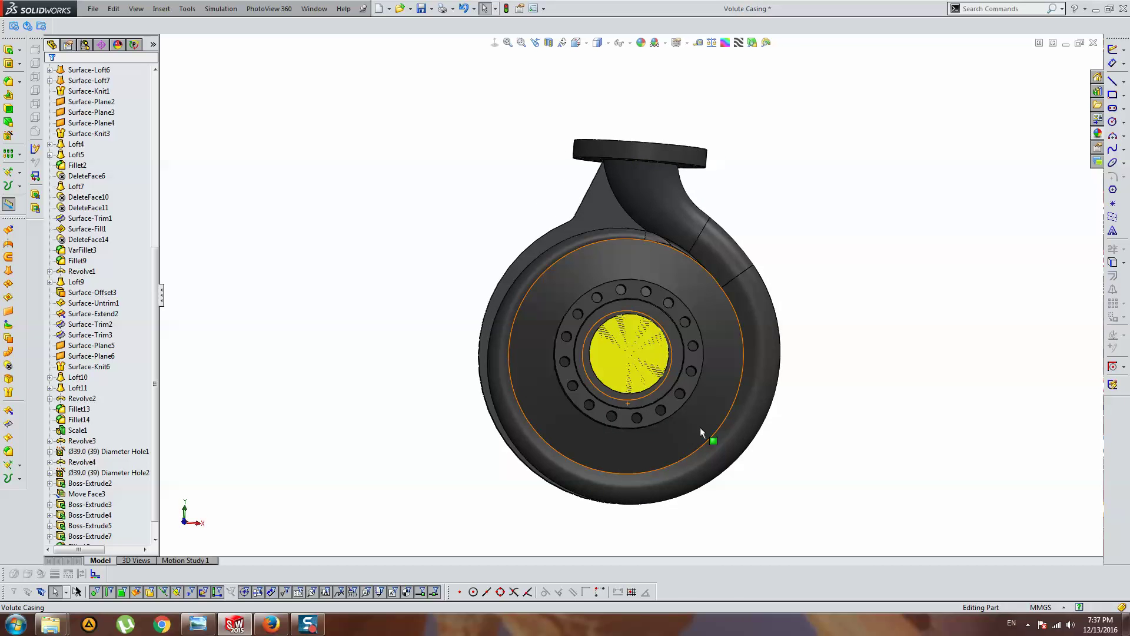
mouse_move(712, 436)
middle_down()
mouse_move(749, 371)
mouse_move(606, 353)
mouse_move(434, 305)
mouse_move(474, 312)
mouse_move(538, 396)
mouse_move(508, 379)
mouse_move(642, 312)
mouse_move(634, 323)
mouse_move(868, 305)
mouse_move(812, 361)
middle_up()
scroll(508, 380, up, 3)
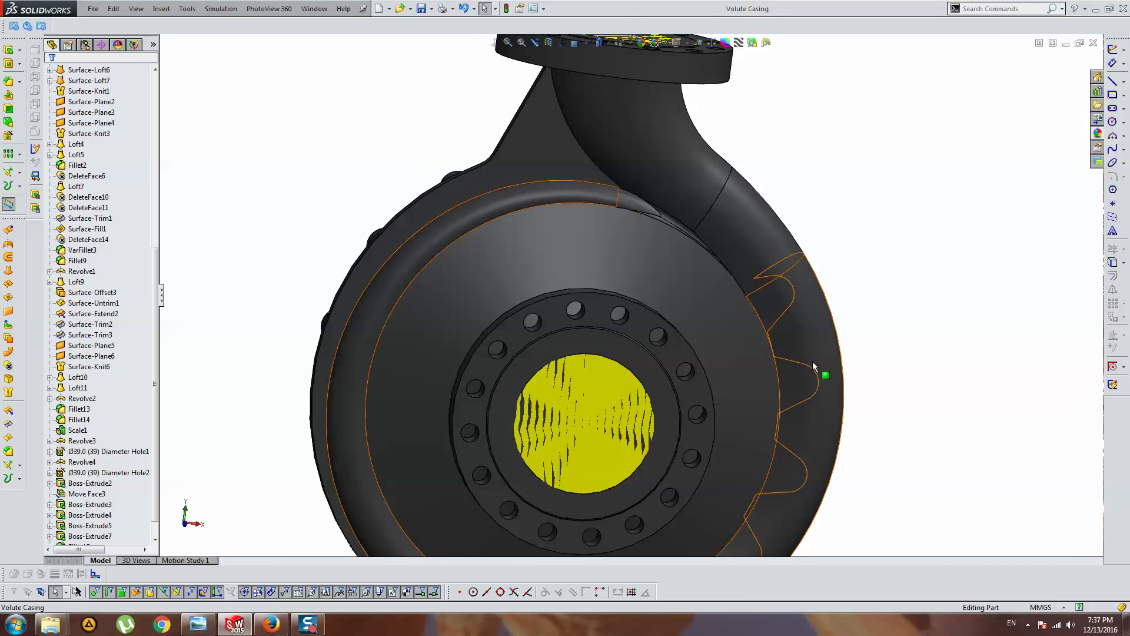
scroll(612, 248, up, 3)
scroll(638, 246, down, 1)
scroll(638, 246, down, 5)
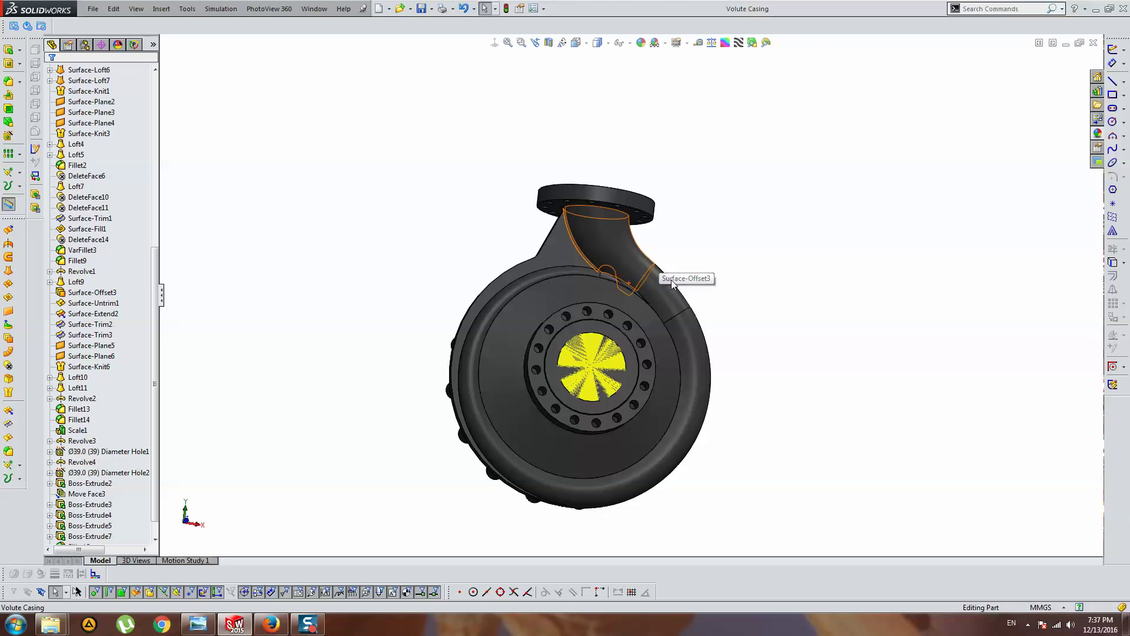
middle_drag(656, 343, 739, 351)
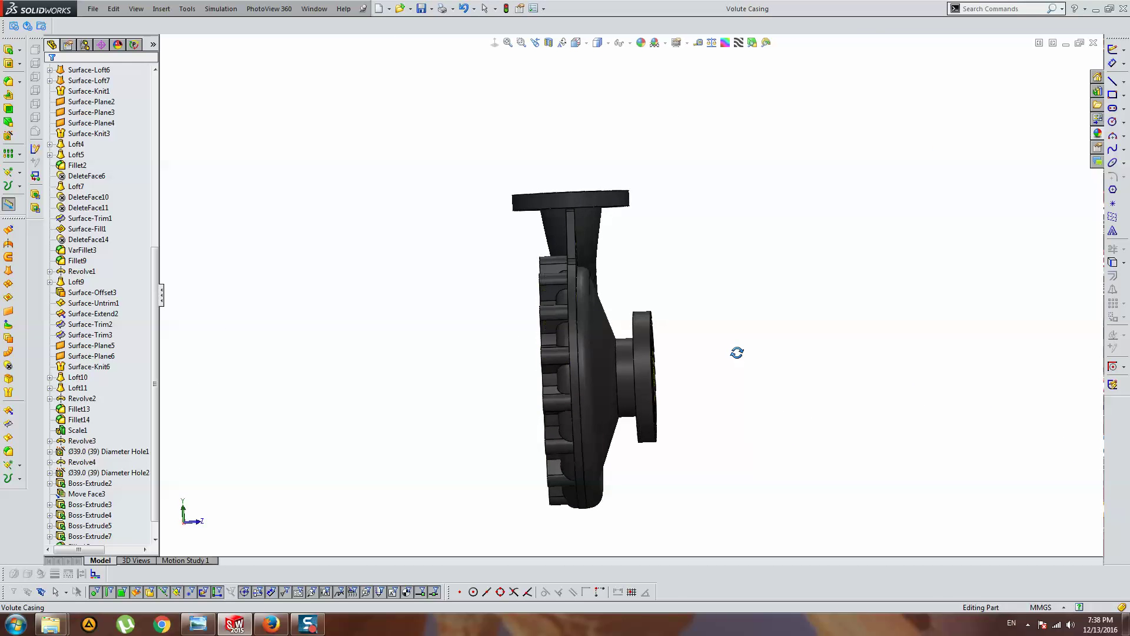
scroll(626, 444, up, 5)
scroll(618, 434, down, 5)
scroll(601, 407, up, 1)
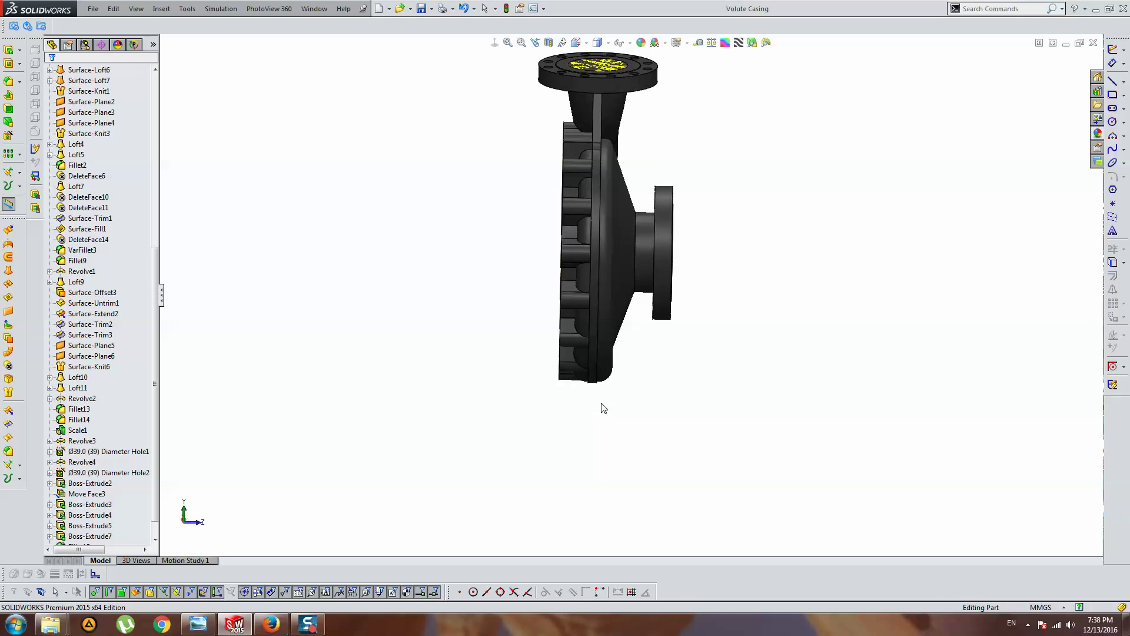
scroll(598, 341, up, 4)
middle_drag(598, 343, 591, 333)
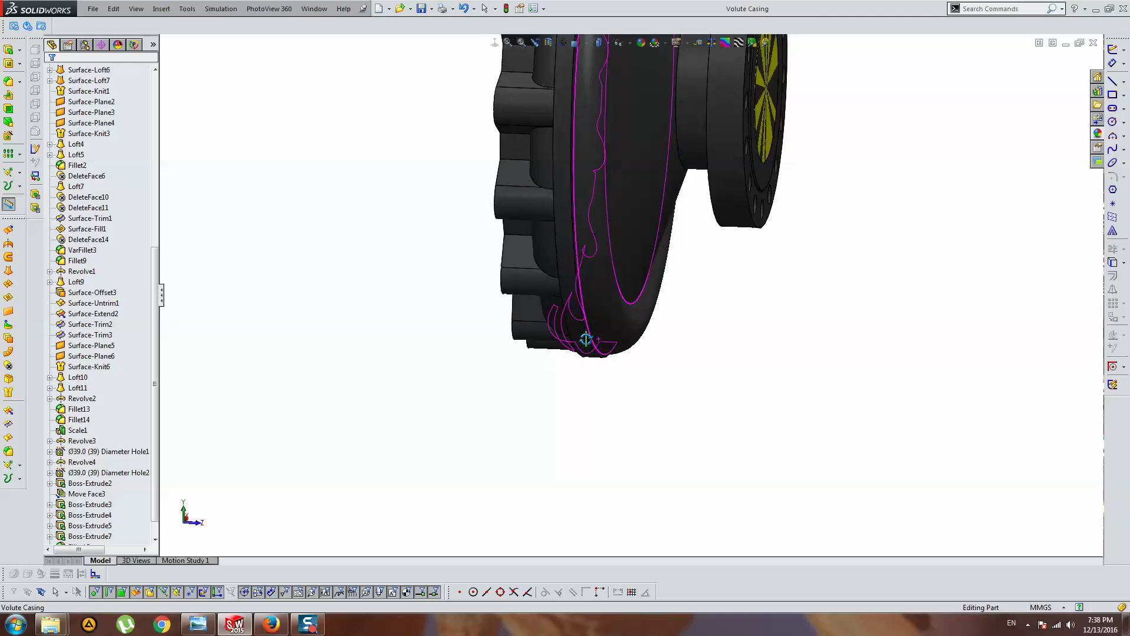
scroll(731, 365, down, 4)
Return the casing to the Front view and select Top Plane in the FeatureManager tree.
key(ctrl+1)
scroll(732, 355, down, 2)
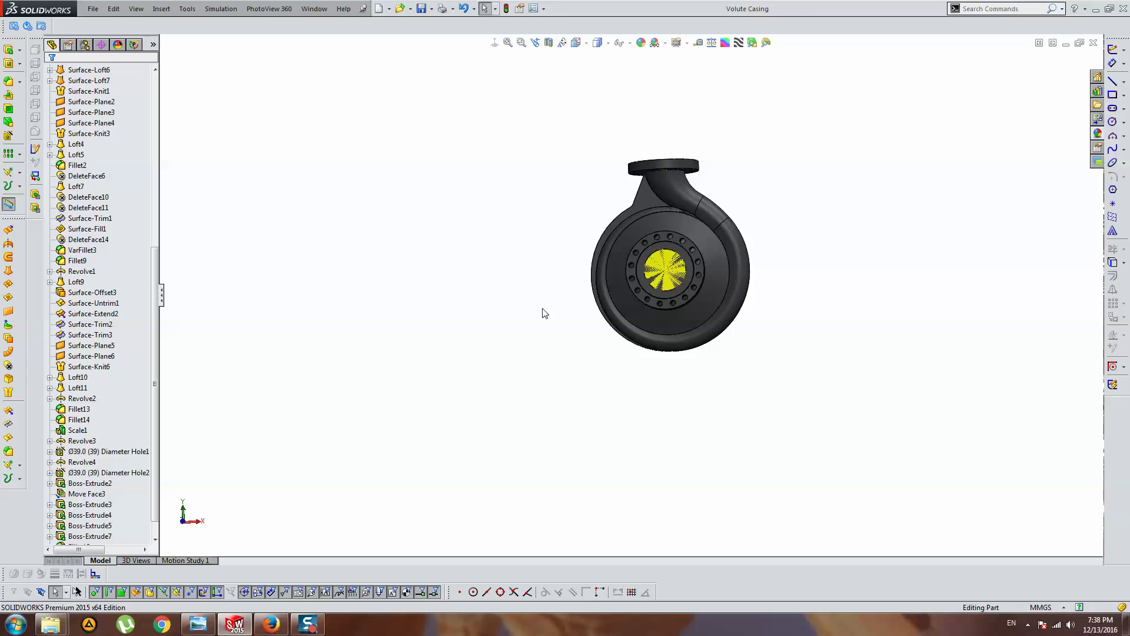
middle_drag(591, 322, 565, 353)
middle_drag(676, 376, 719, 371)
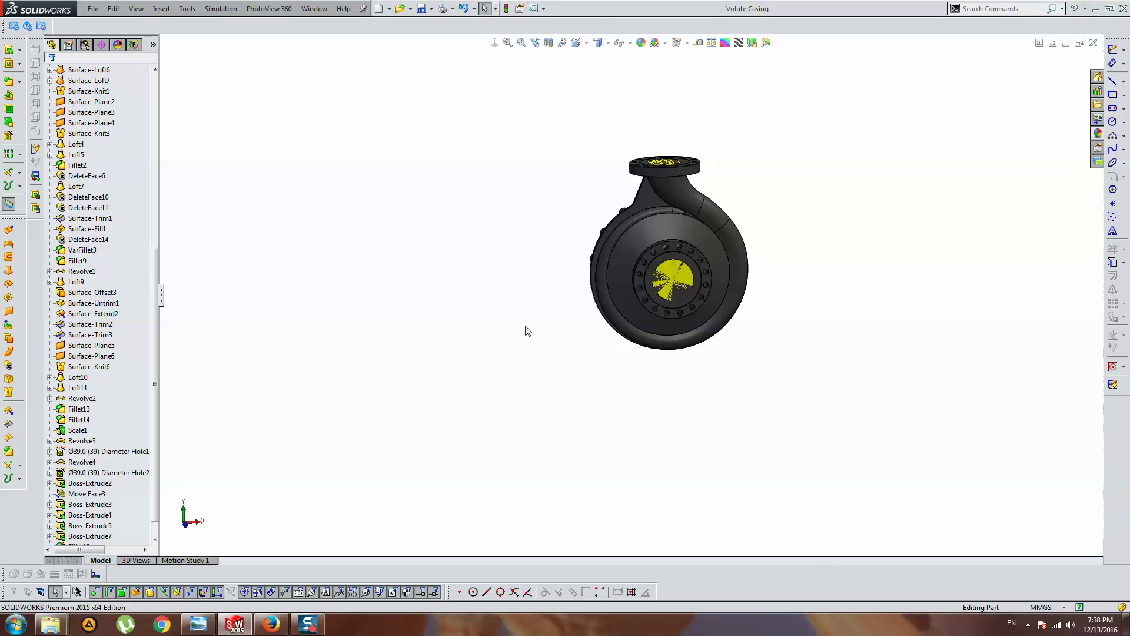
mouse_move(527, 331)
middle_down()
mouse_move(766, 306)
mouse_move(528, 105)
middle_up()
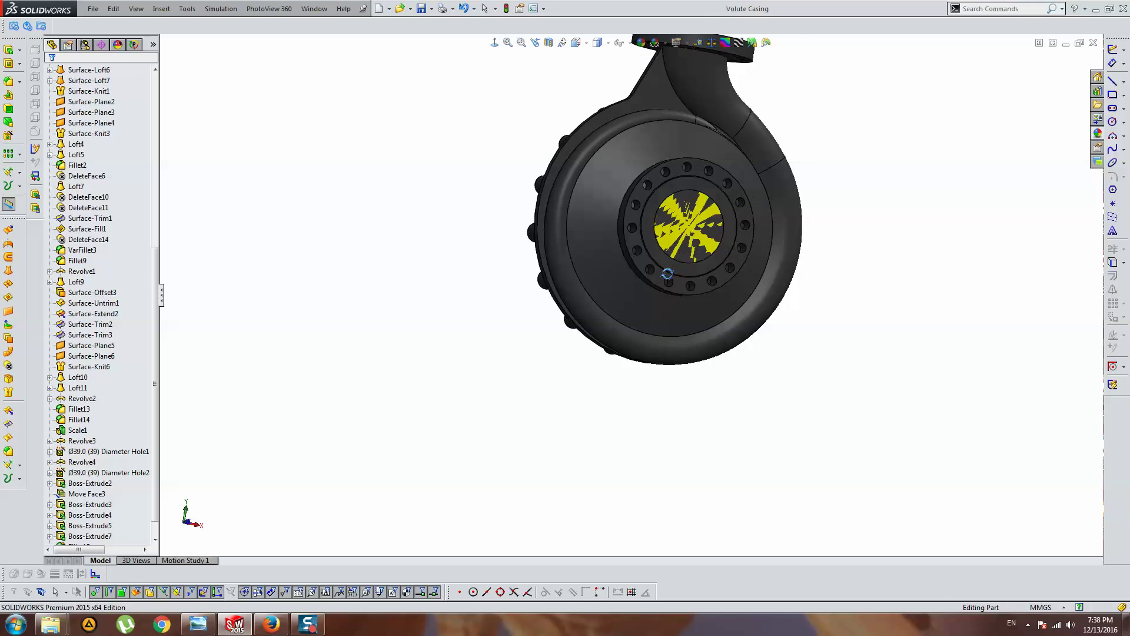
click(496, 47)
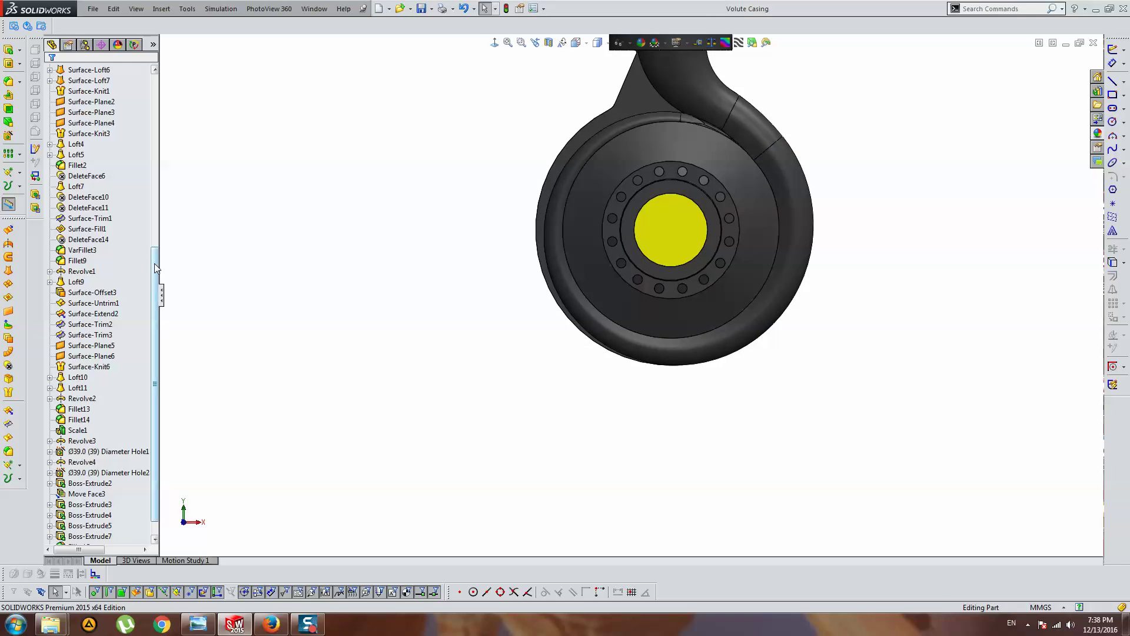
drag(154, 264, 167, 100)
click(106, 124)
click(79, 176)
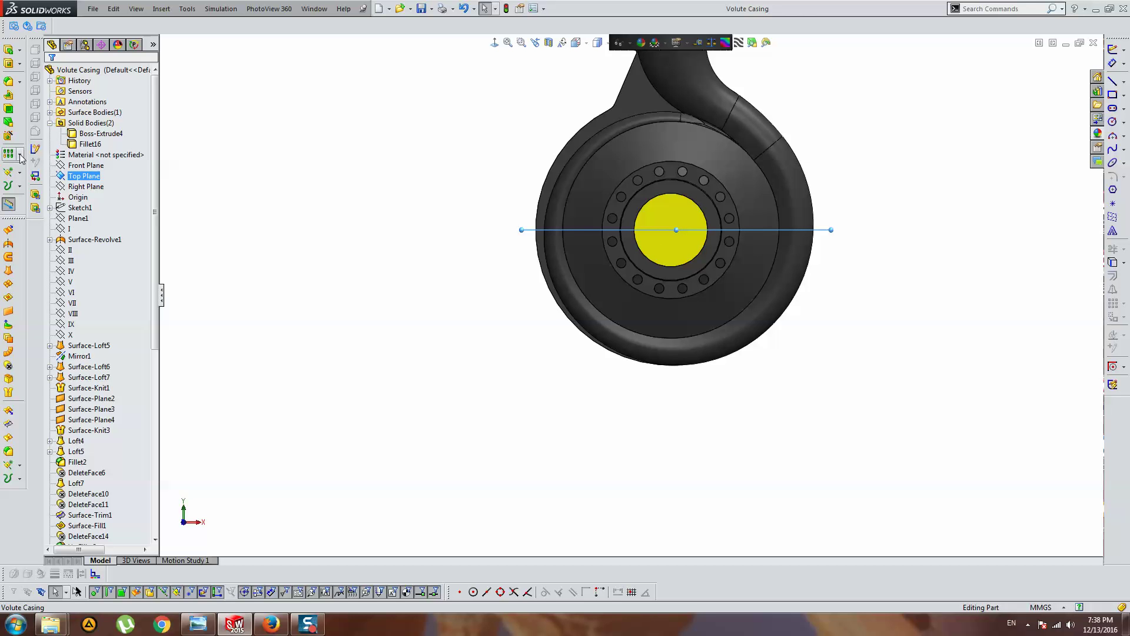
Create a reference plane offset 500 mm from the Top Plane, flipped below the casing.
click(20, 172)
click(40, 175)
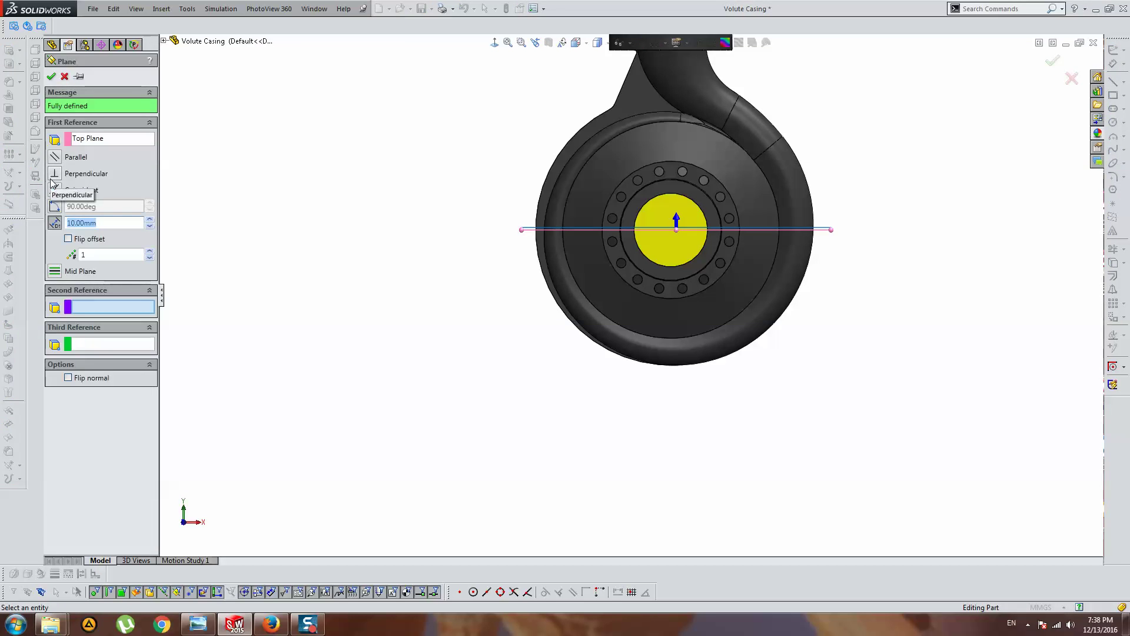
click(68, 239)
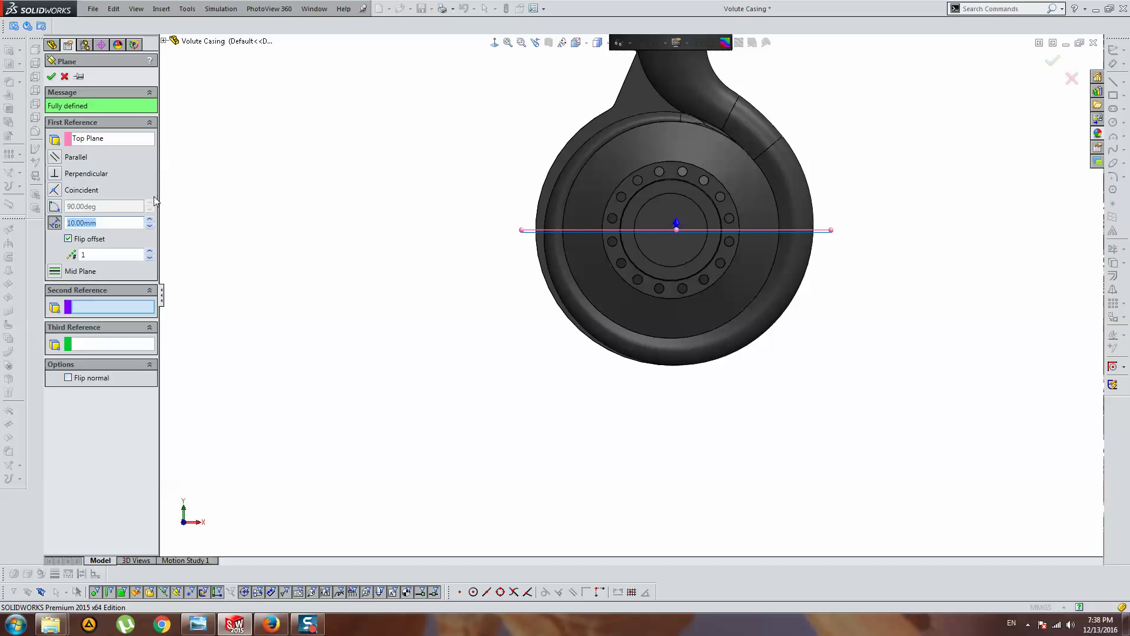
text(500)
text(300)
key(Return)
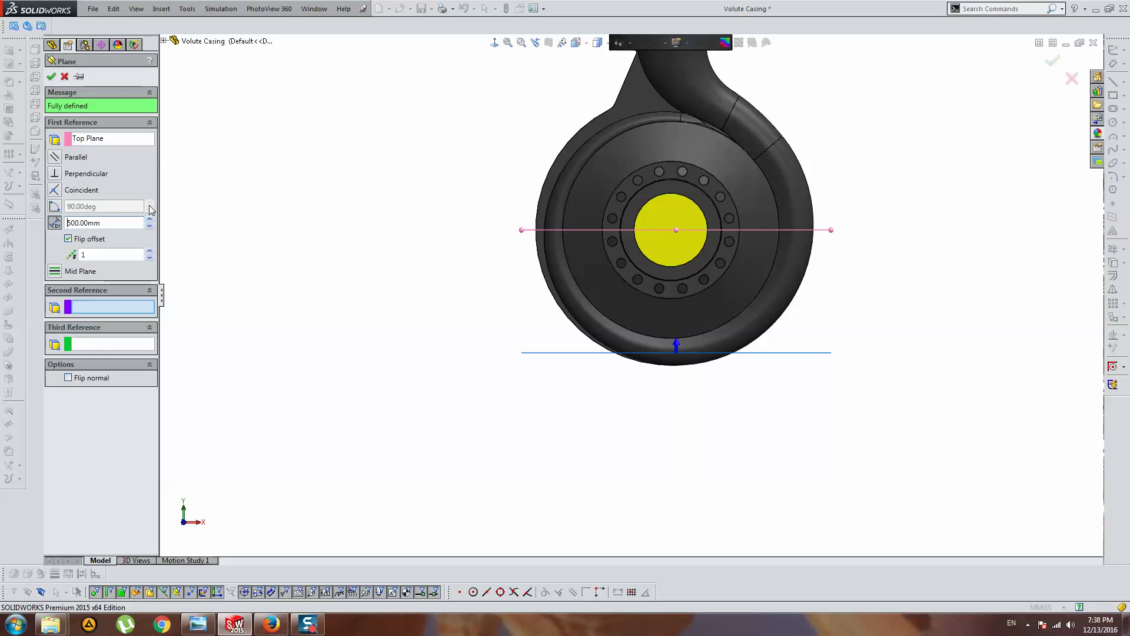
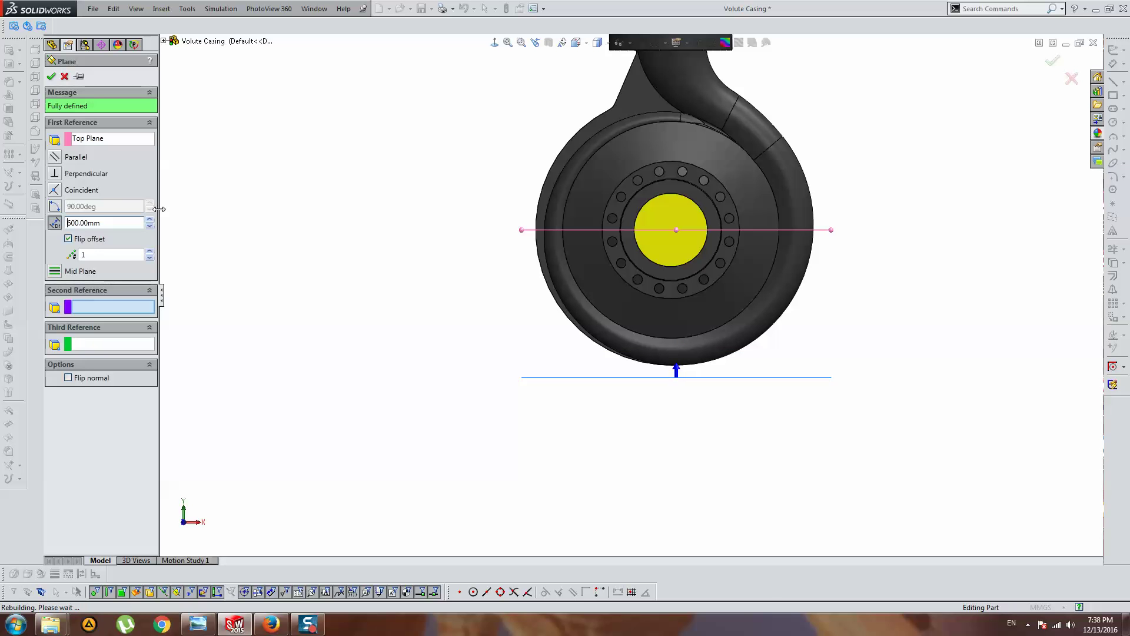
On Plane2, viewed face-on, draw a vertical construction centerline and a corner rectangle left of the flange.
click(494, 43)
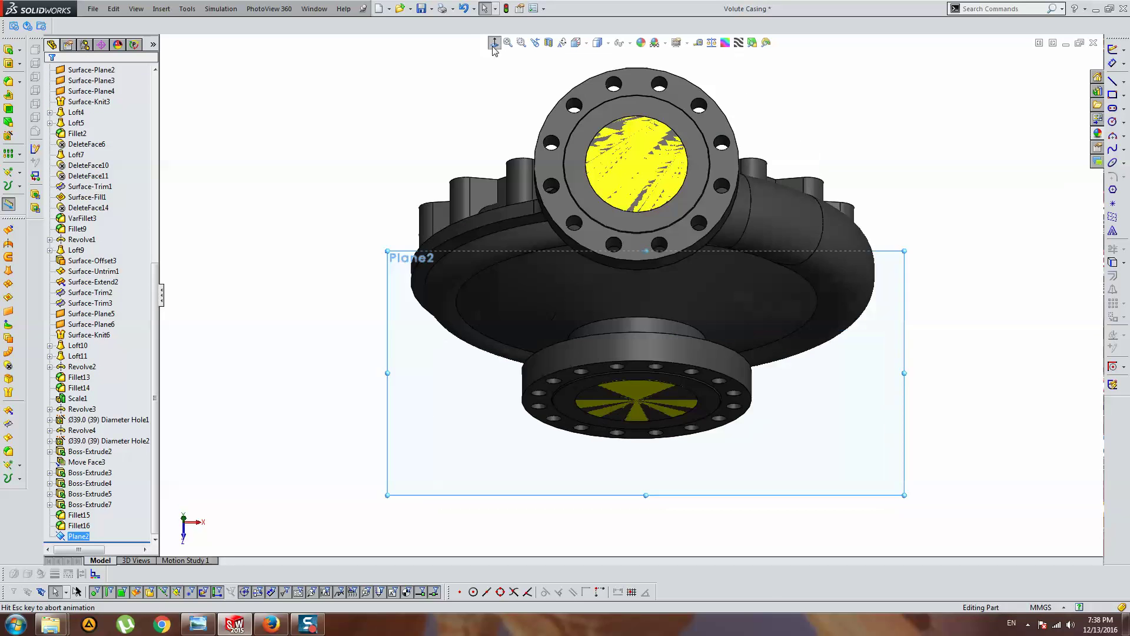
click(1114, 83)
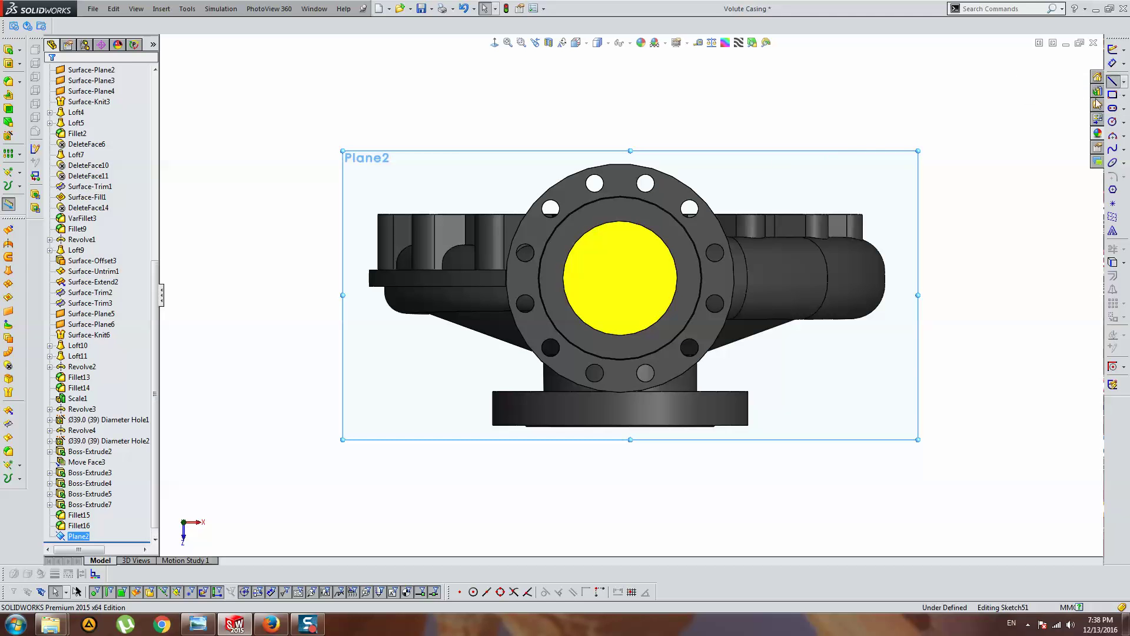
click(619, 165)
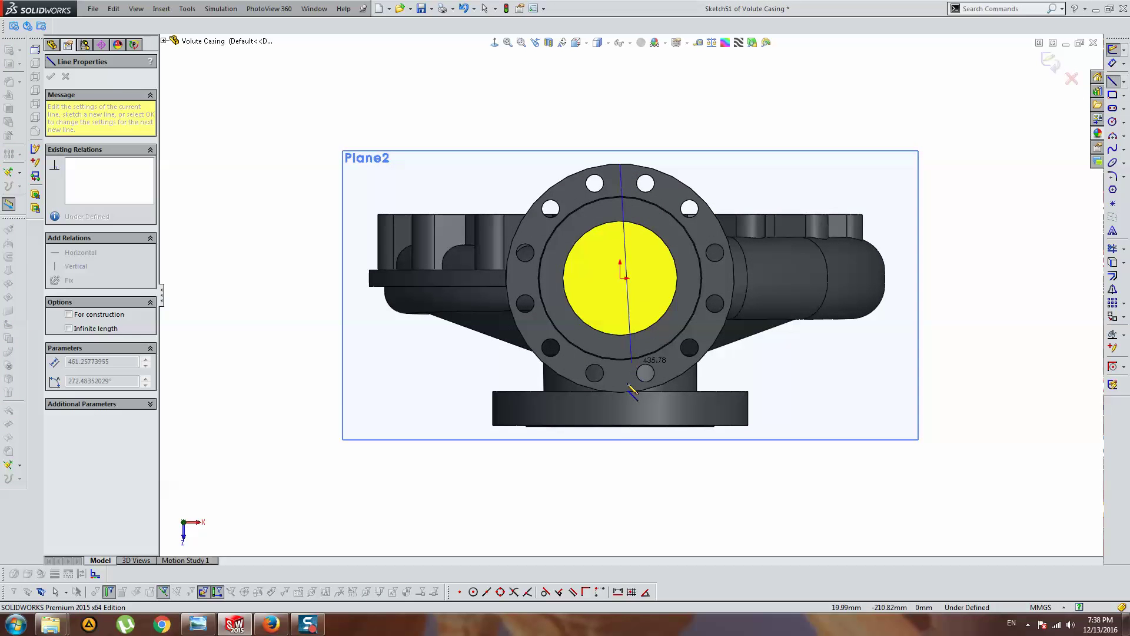
click(620, 424)
key(Escape)
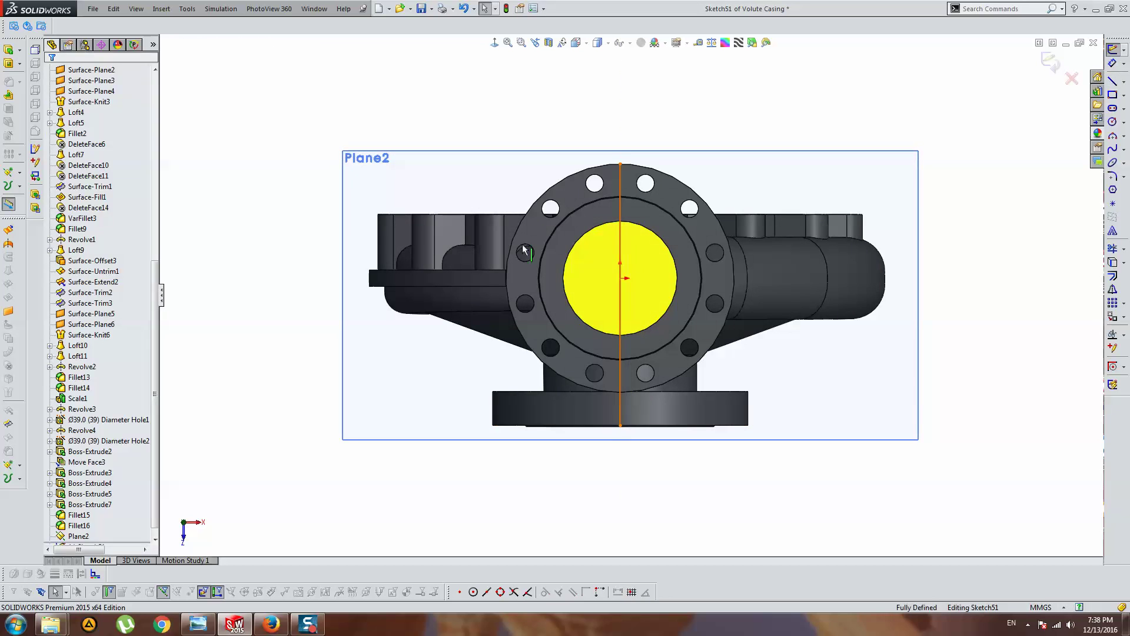
click(620, 353)
key(Escape)
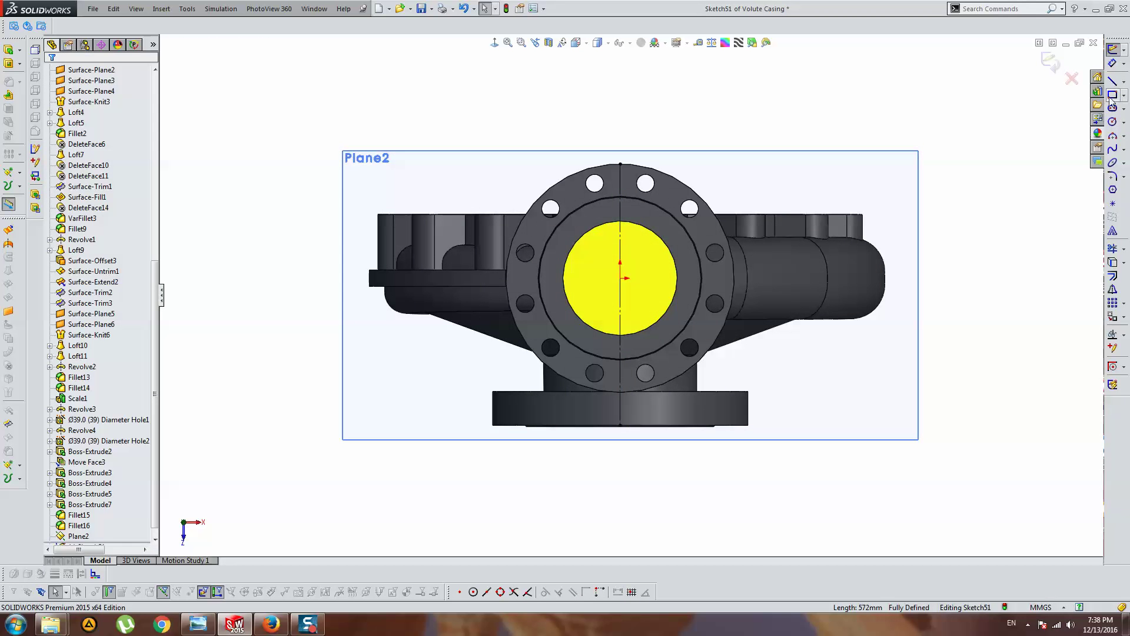
click(1111, 96)
click(363, 206)
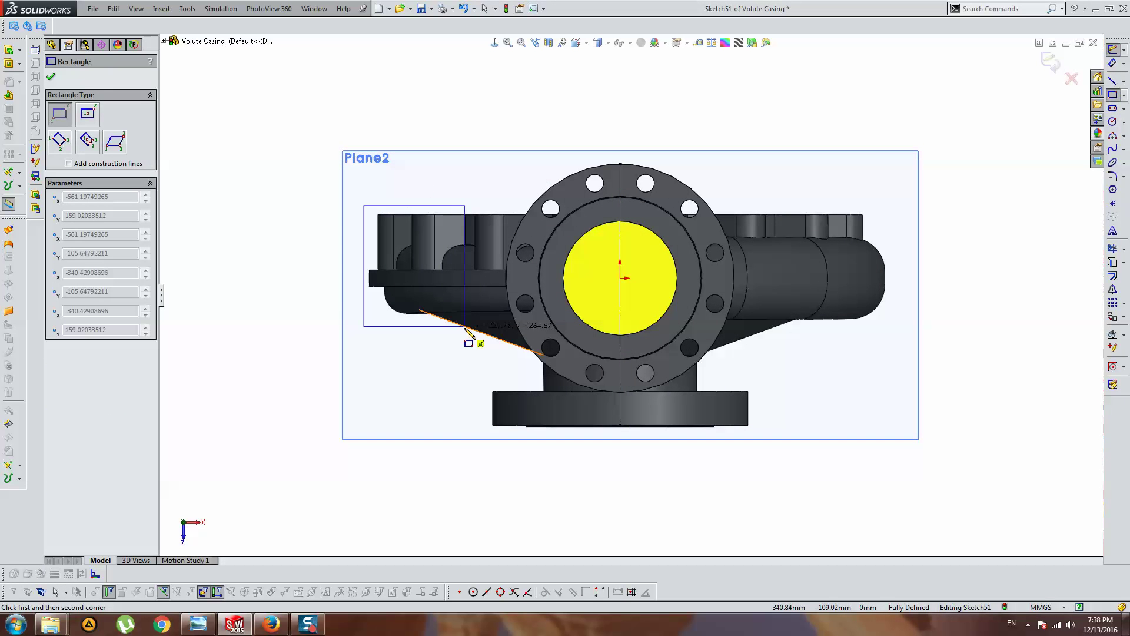
click(441, 323)
key(Escape)
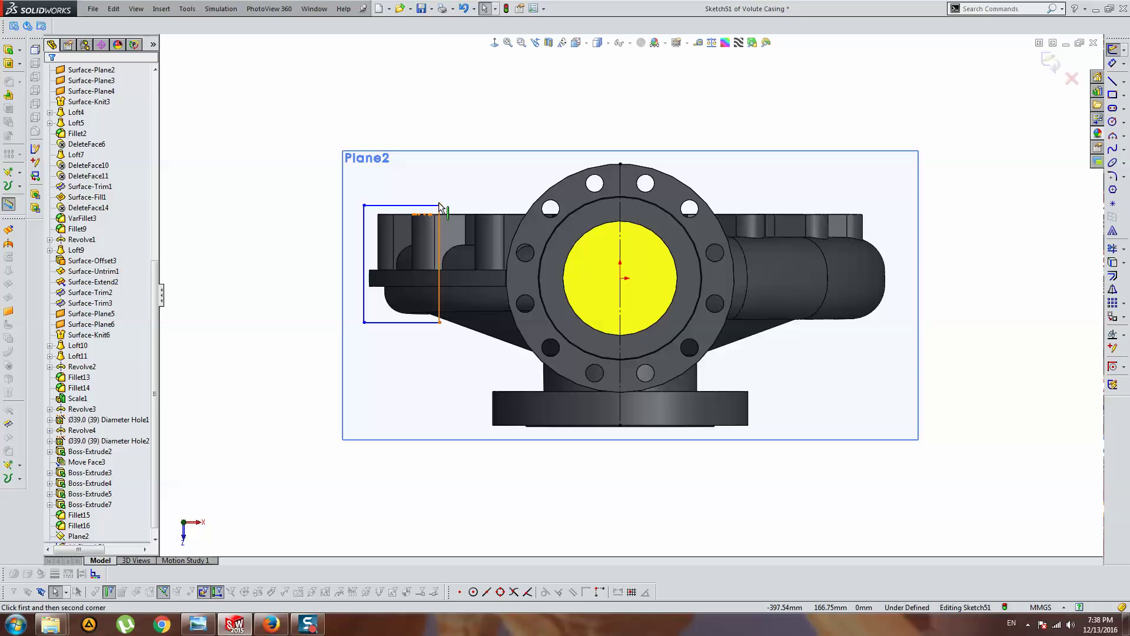
drag(440, 205, 468, 210)
Drag the rectangle's corners to reshape it against the casing edge.
scroll(454, 210, up, 5)
scroll(433, 257, down, 4)
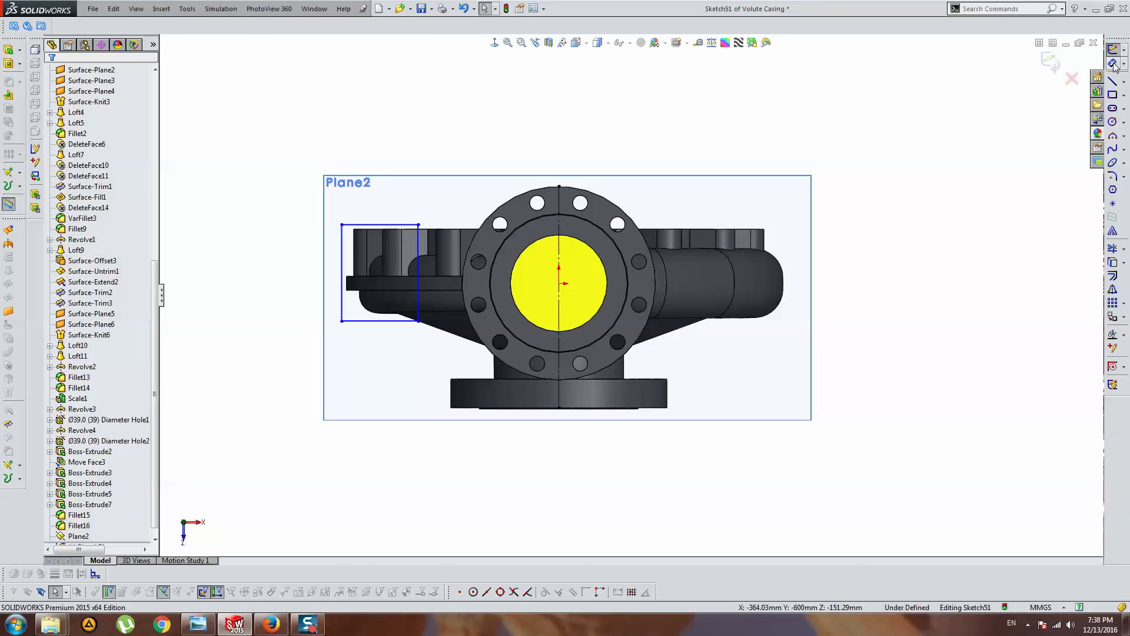
click(495, 43)
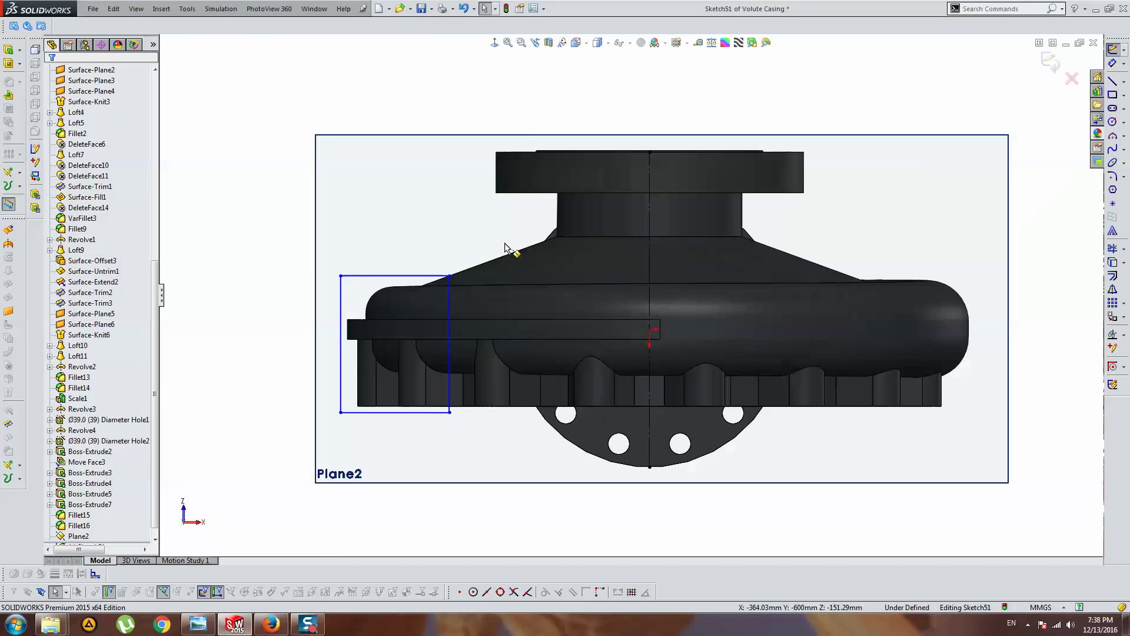
drag(445, 285, 463, 303)
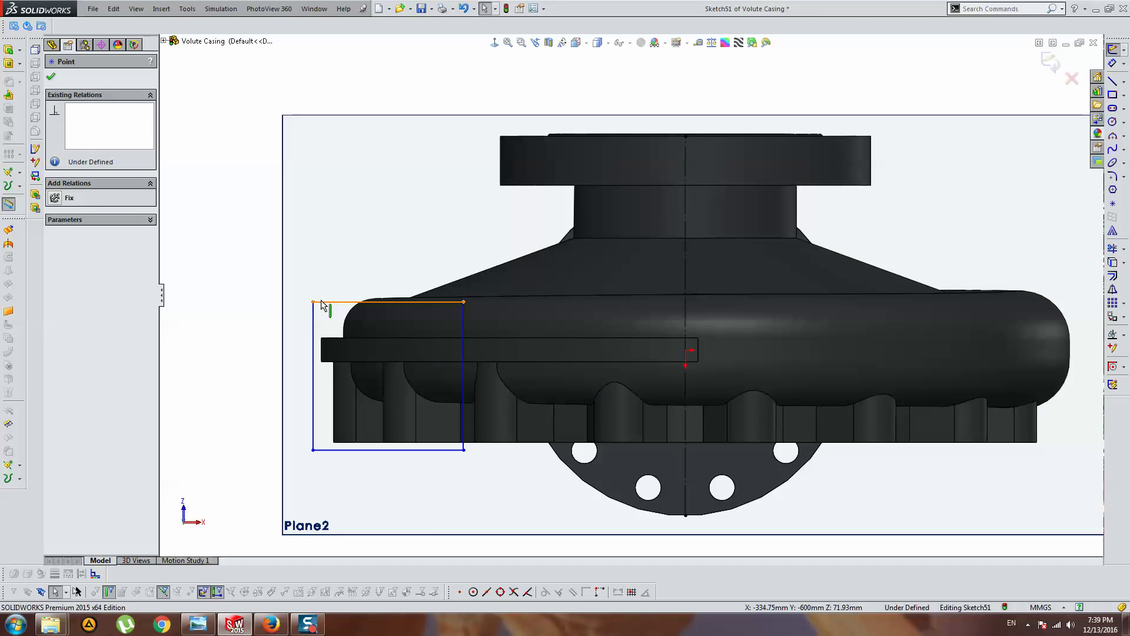
drag(312, 302, 331, 316)
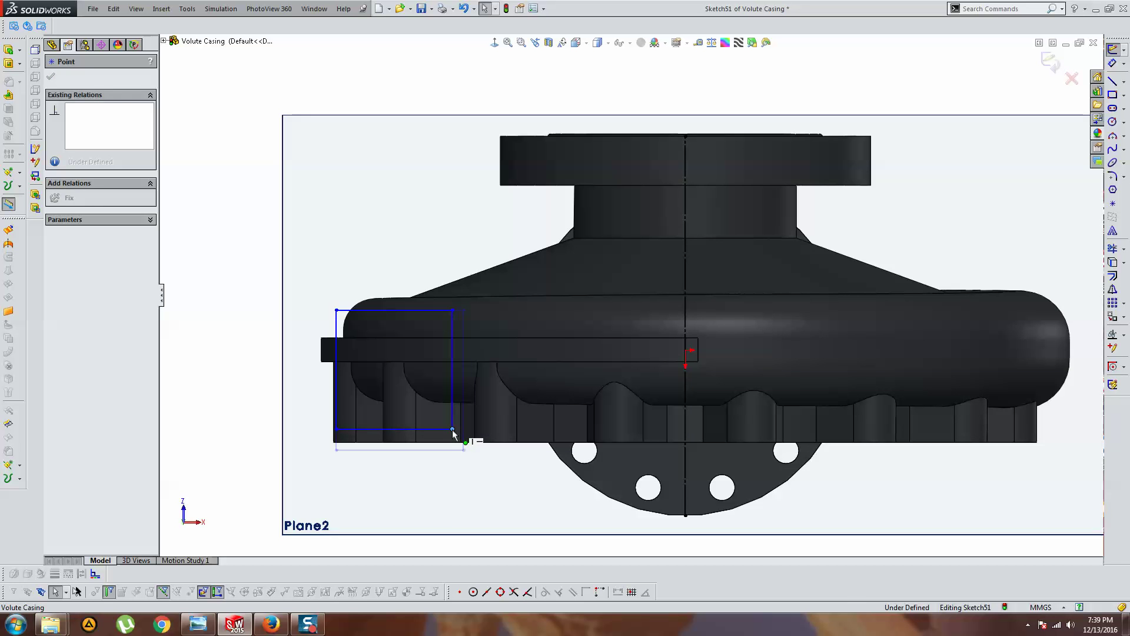
key(Escape)
Make the rectangle's top and left sides equal length.
click(1112, 63)
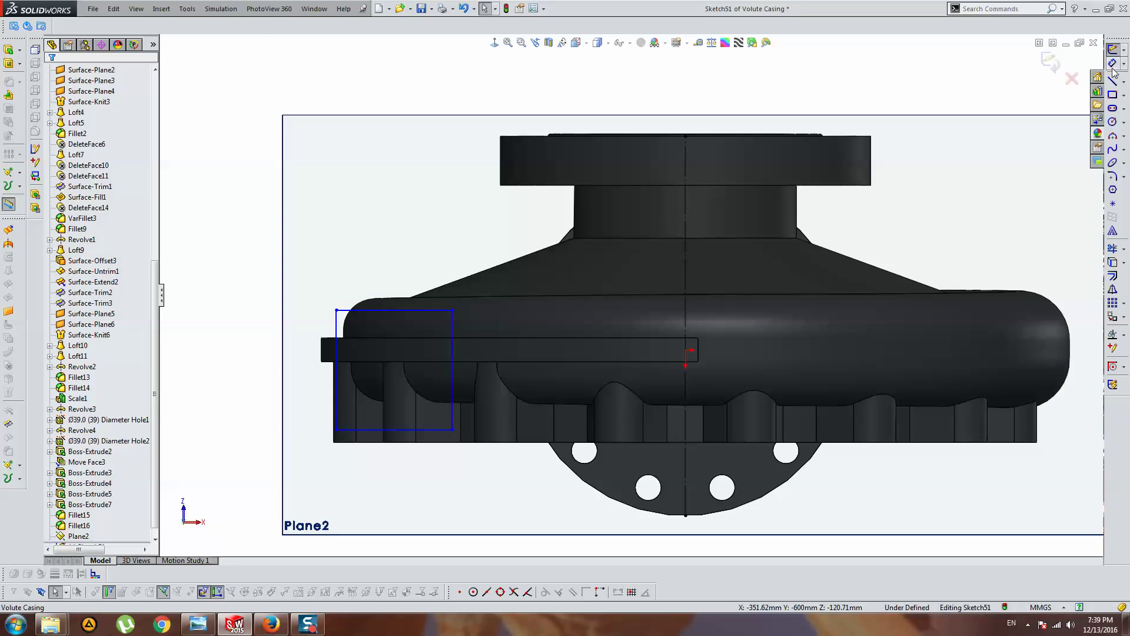
scroll(629, 296, up, 2)
click(426, 316)
key(Escape)
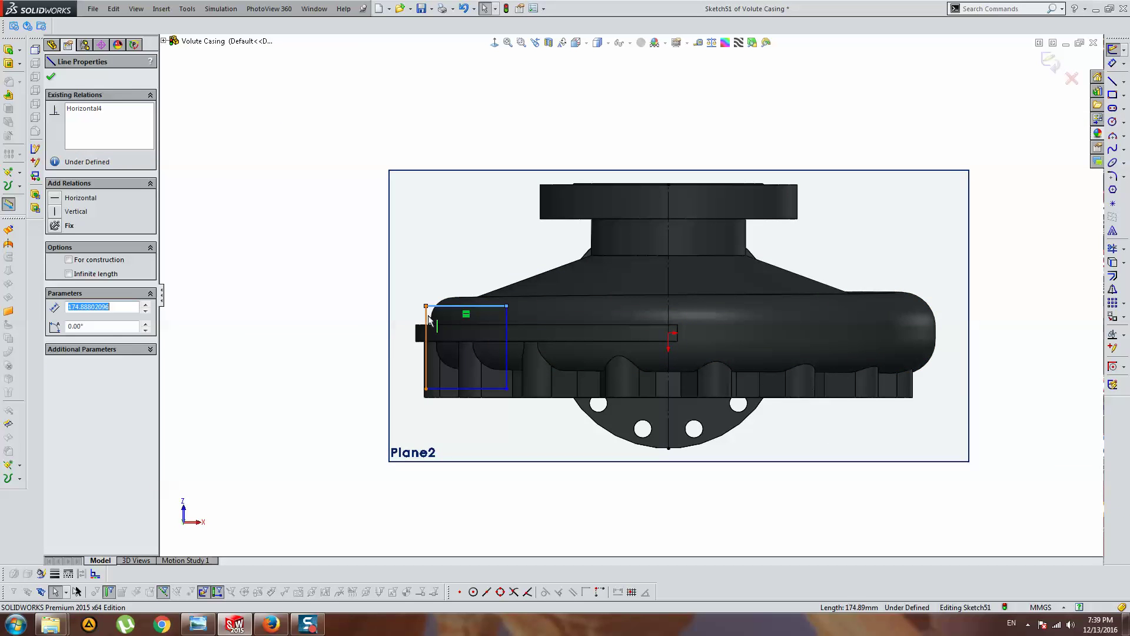
click(74, 340)
click(286, 226)
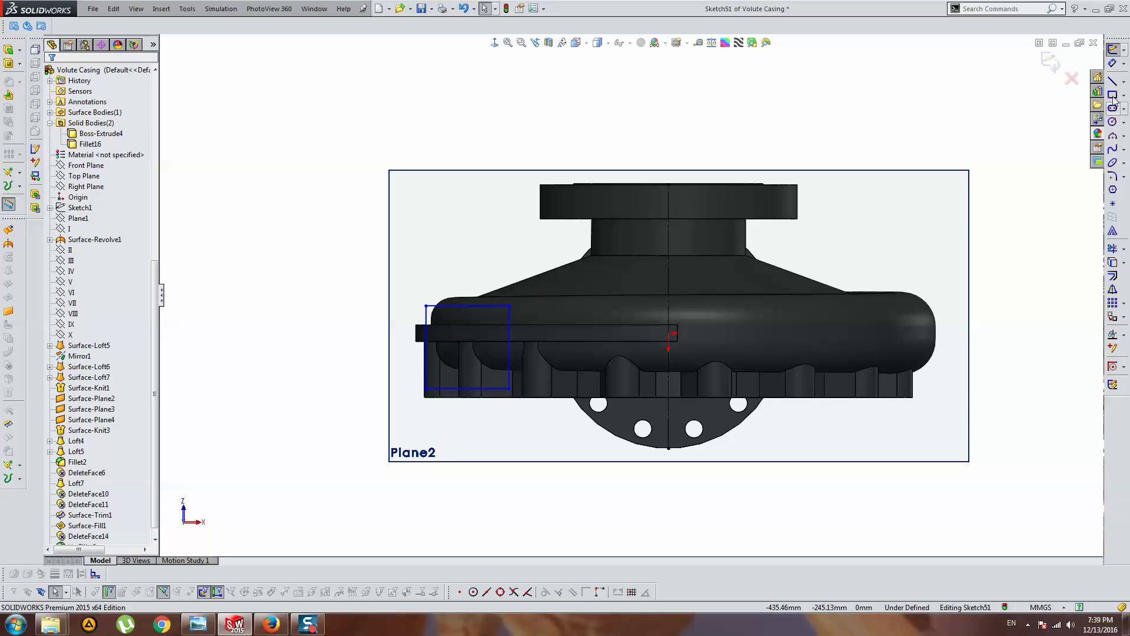
Dimension the rectangle's distance to the centerline and its 180 height.
click(1112, 63)
click(427, 325)
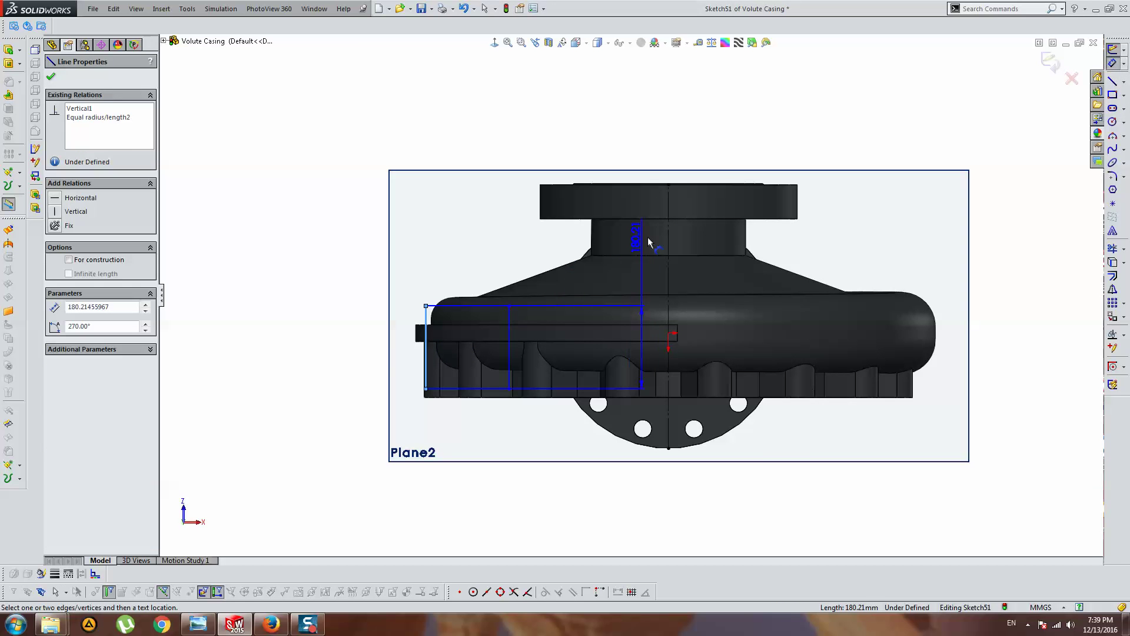
click(670, 238)
click(579, 492)
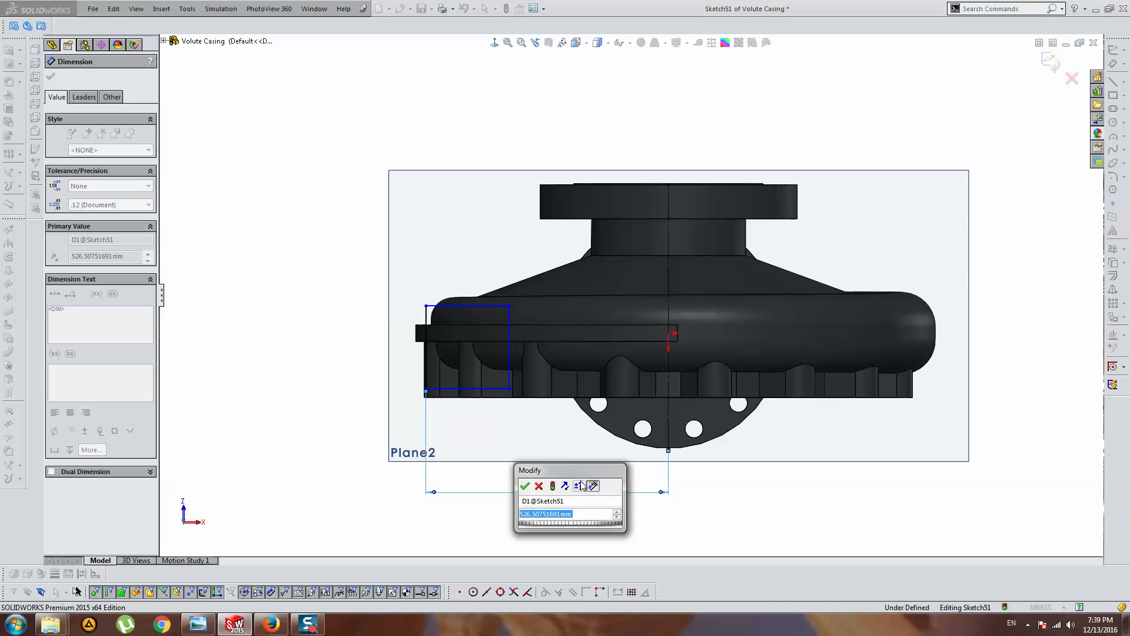
text(500)
key(Return)
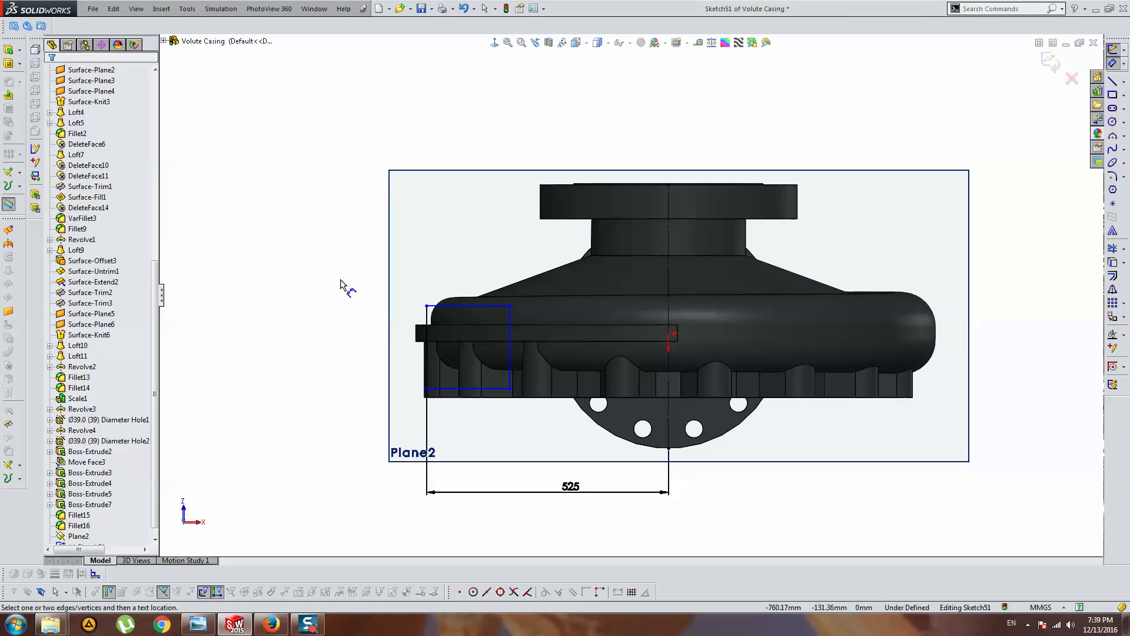
scroll(481, 382, up, 5)
click(482, 348)
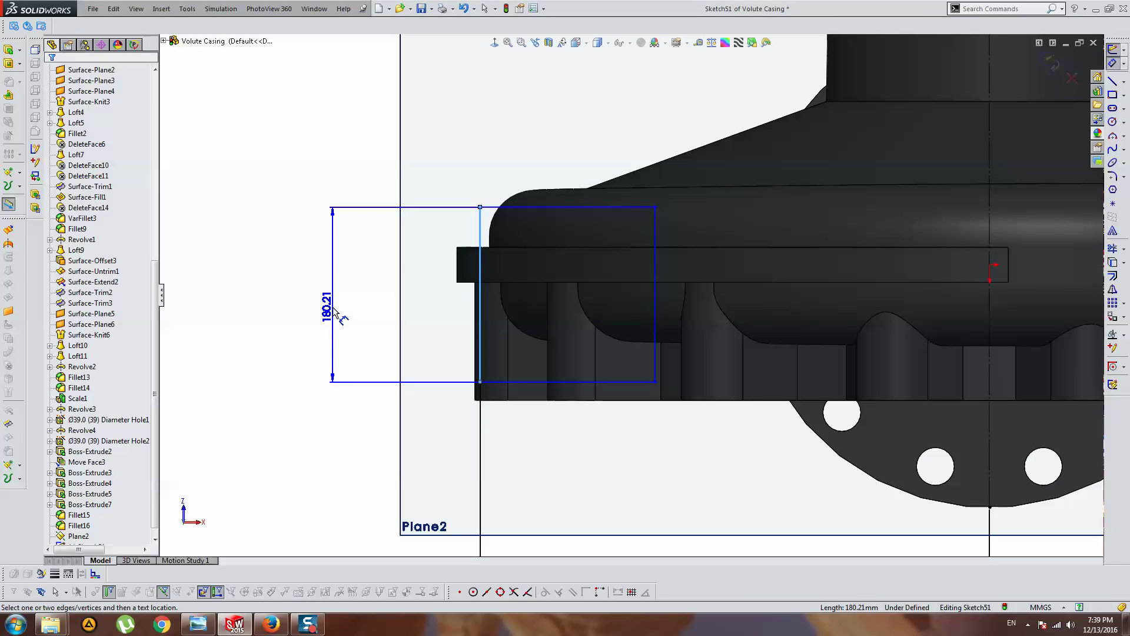
click(338, 312)
text(180)
key(Return)
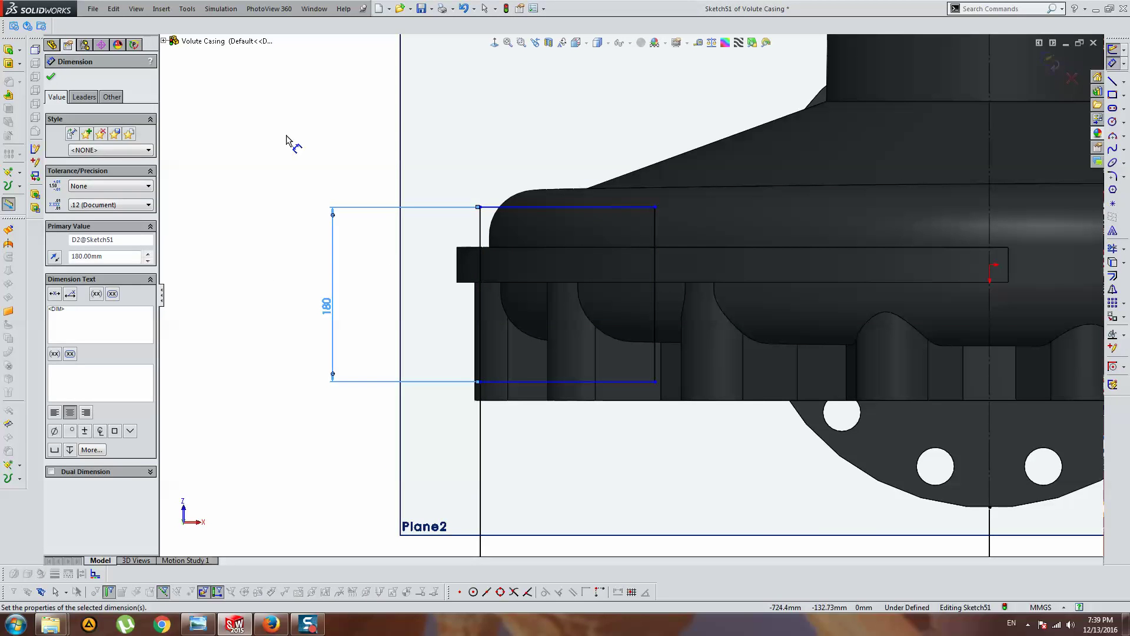
key(f)
Dimension the rectangle 120 from the sketch origin, fully defining the sketch.
scroll(722, 297, up, 5)
scroll(680, 305, up, 3)
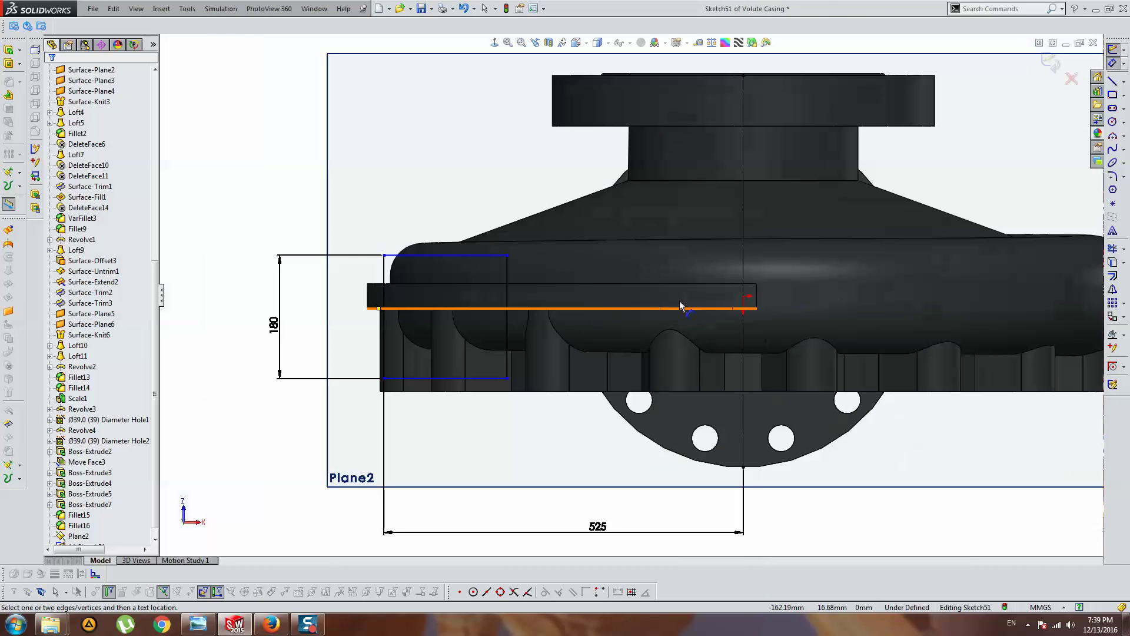
click(743, 298)
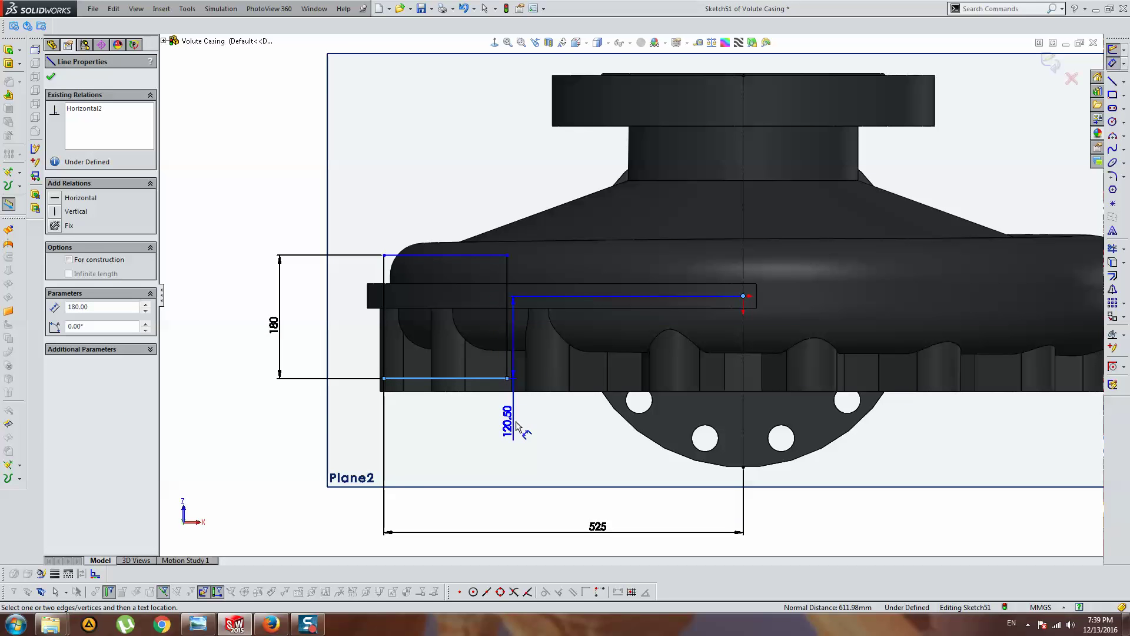
click(528, 425)
text(120)
key(Return)
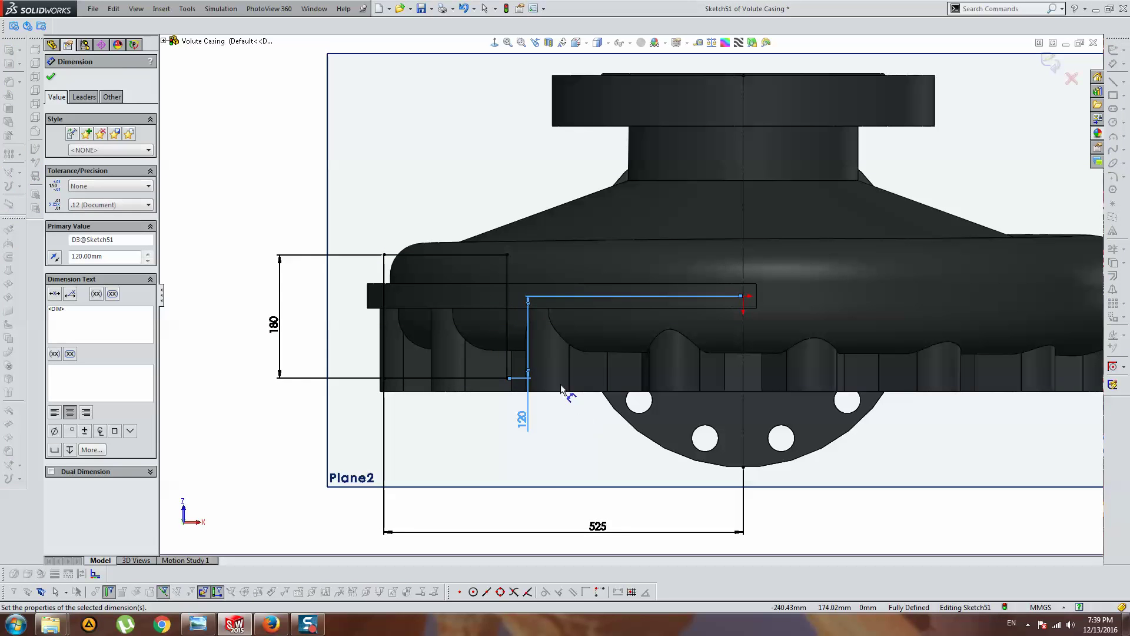
scroll(630, 271, up, 3)
middle_drag(630, 266, 626, 502)
scroll(618, 408, down, 5)
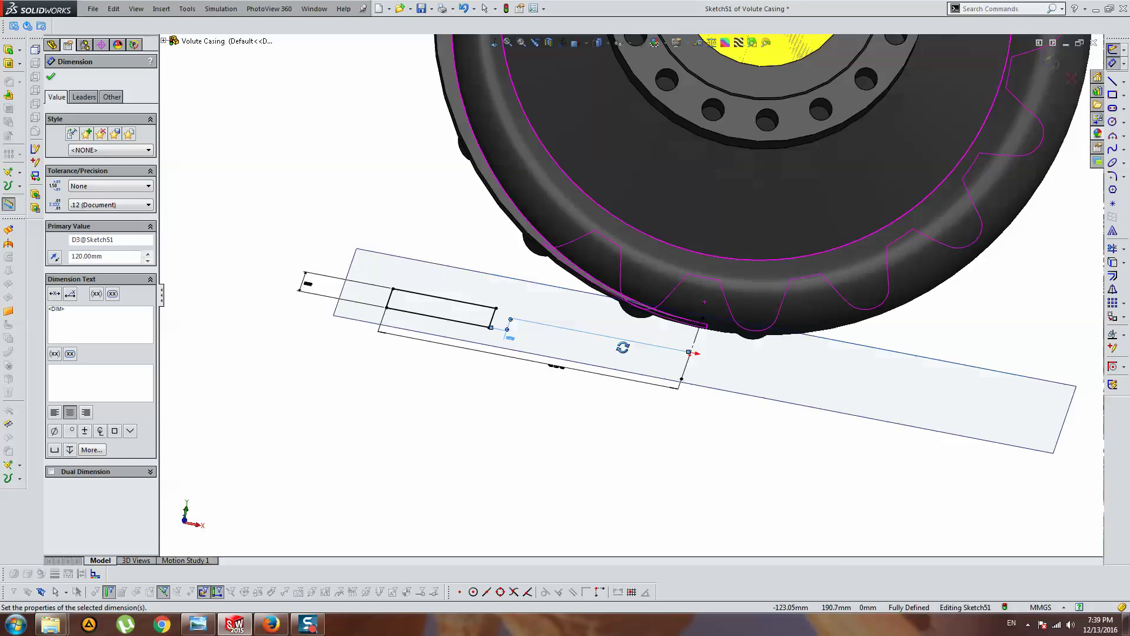
Extrude the rectangle sketch 36 mm into the foot block Boss-Extrude8.
key(Escape)
click(9, 51)
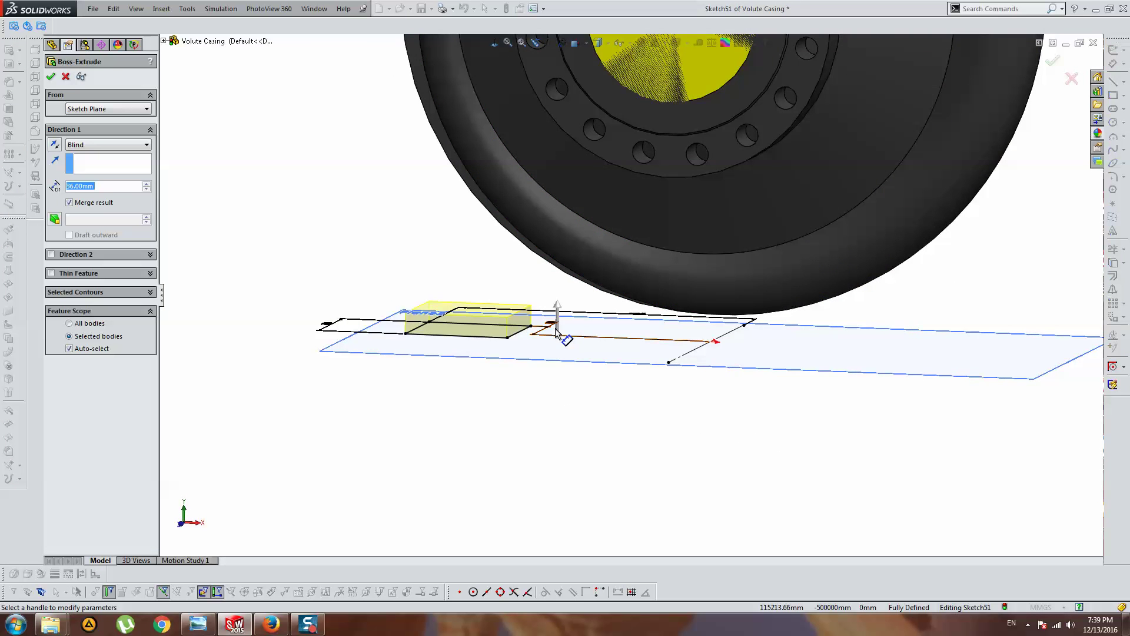
middle_drag(559, 328, 565, 298)
scroll(491, 310, up, 3)
mouse_move(491, 310)
middle_down()
mouse_move(516, 285)
mouse_move(449, 296)
middle_up()
scroll(574, 280, down, 3)
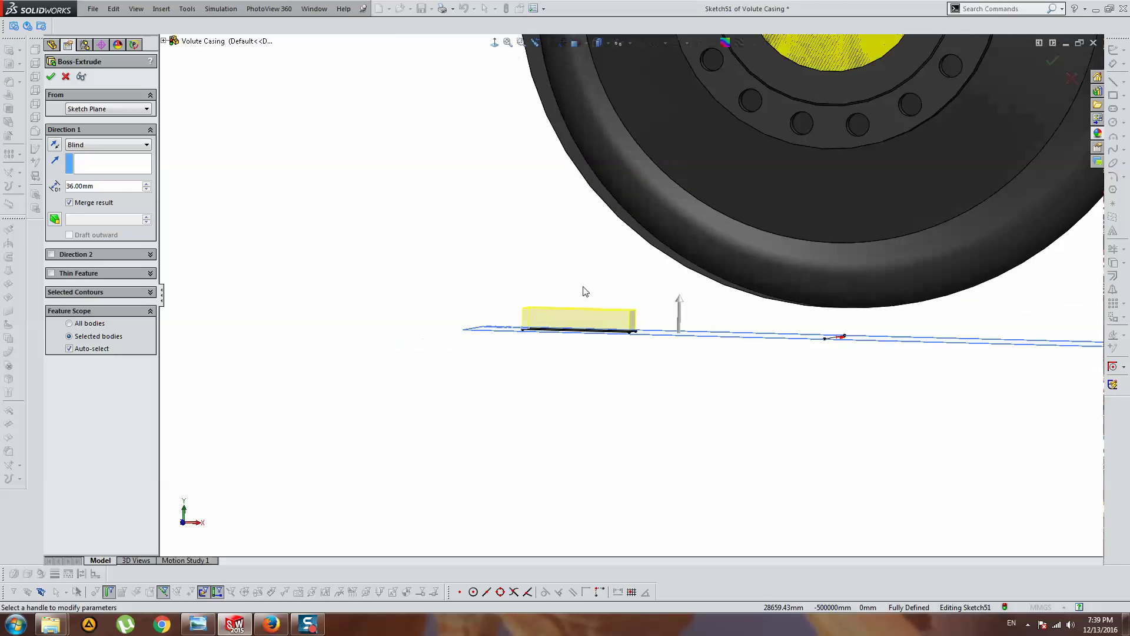
middle_drag(600, 292, 565, 224)
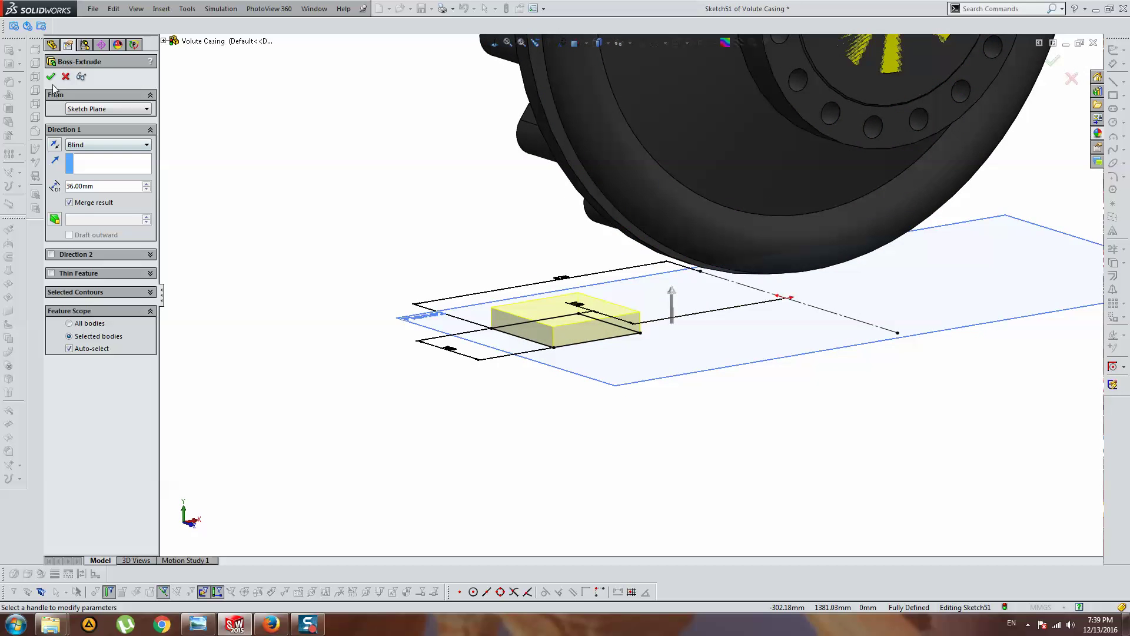
scroll(615, 330, up, 3)
scroll(610, 313, up, 2)
scroll(611, 313, down, 5)
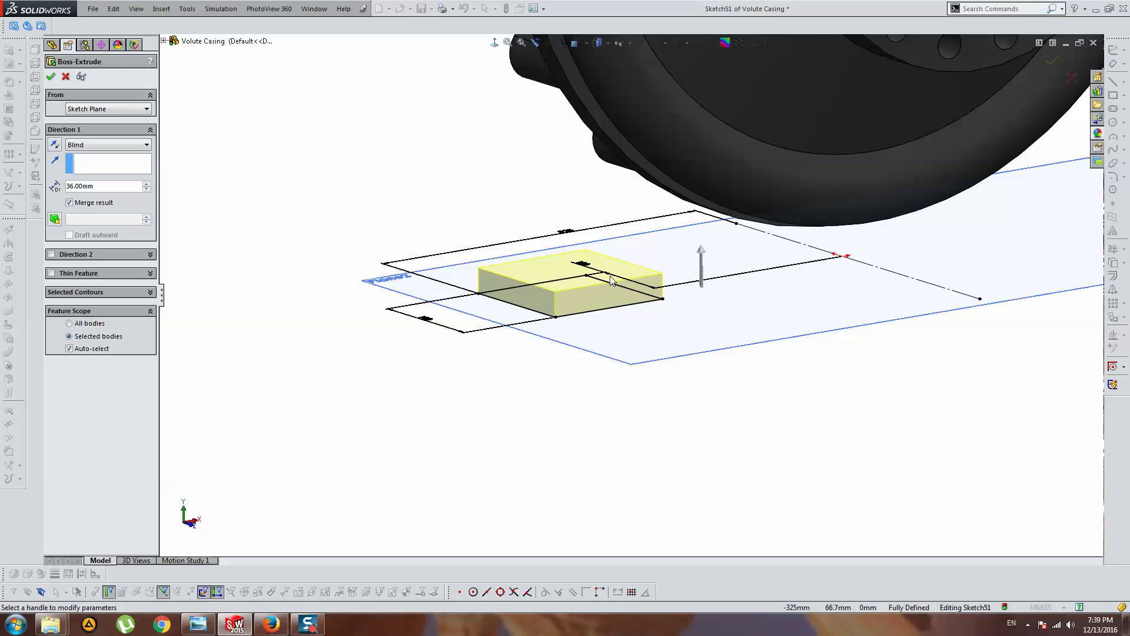
middle_drag(610, 312, 321, 155)
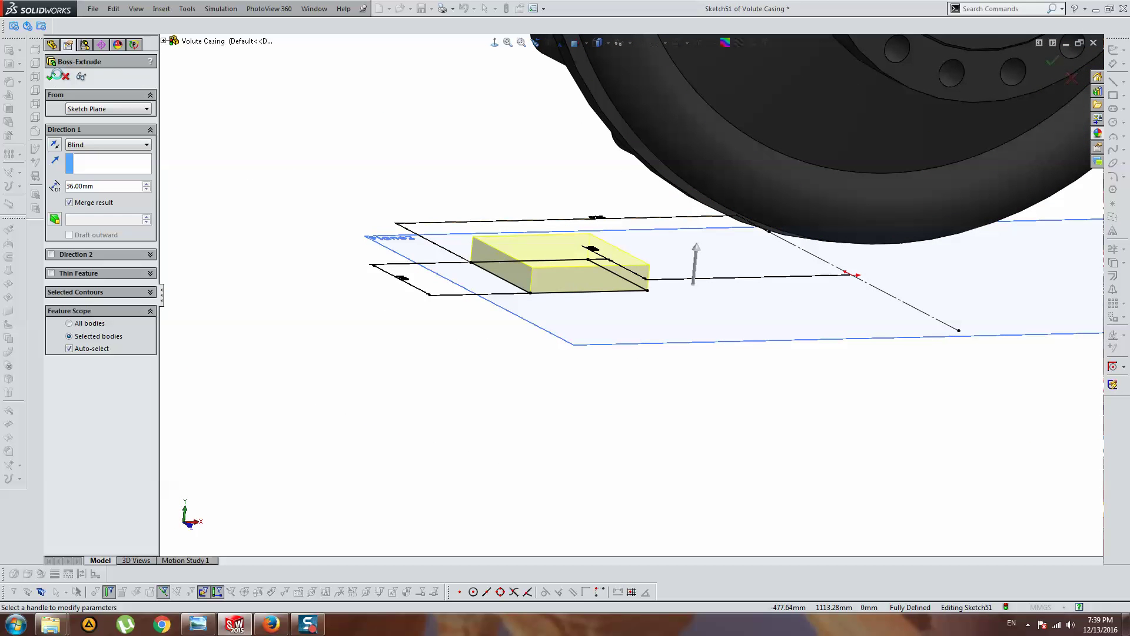
key(Return)
mouse_move(530, 164)
middle_down()
mouse_move(656, 265)
mouse_move(671, 294)
mouse_move(652, 283)
middle_up()
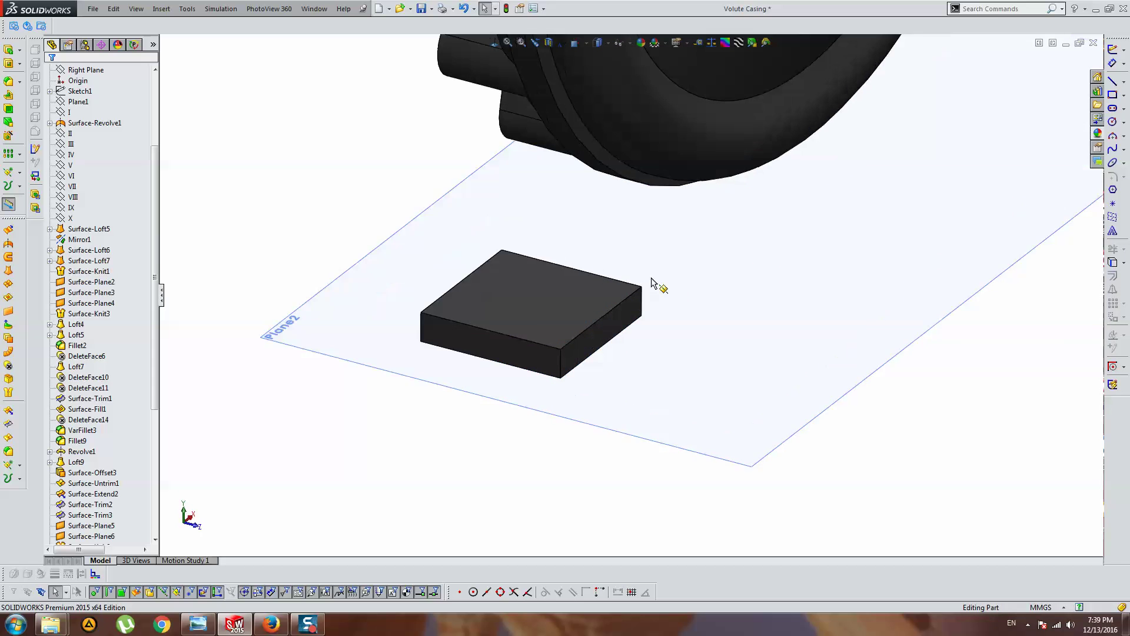
Orbit to a near side view and select the new foot block.
right_click(437, 180)
key(Escape)
mouse_move(469, 212)
middle_down()
mouse_move(638, 218)
mouse_move(630, 200)
mouse_move(638, 270)
mouse_move(643, 251)
mouse_move(668, 245)
mouse_move(661, 229)
mouse_move(656, 239)
mouse_move(596, 221)
mouse_move(460, 287)
middle_up()
click(461, 287)
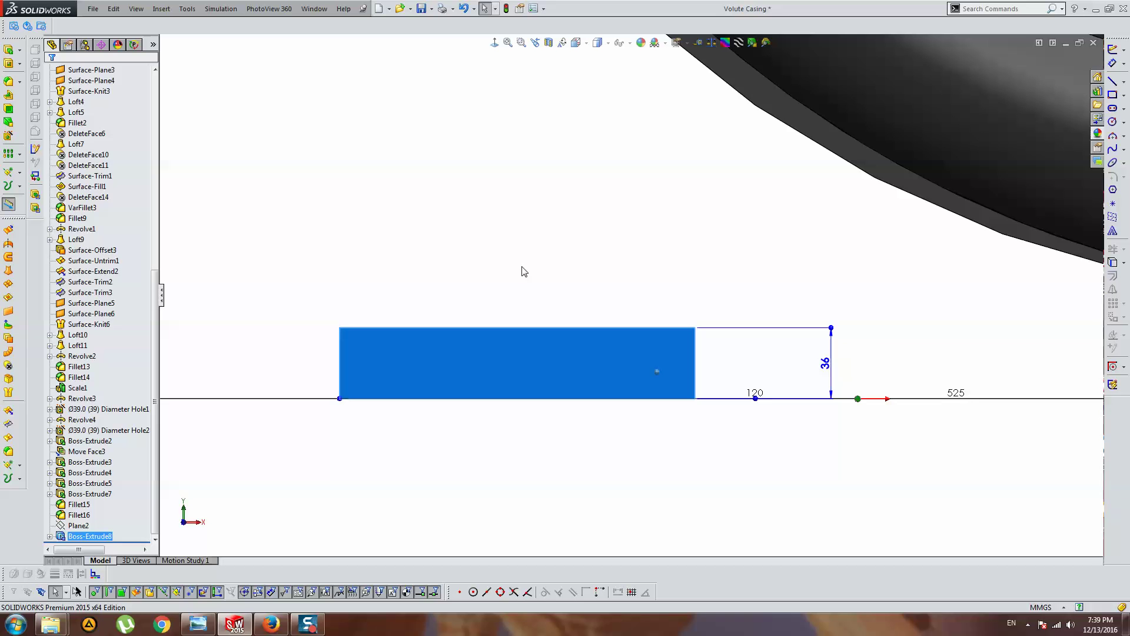
Sketch two lines rising from the block's top edge up to the casing.
click(1116, 83)
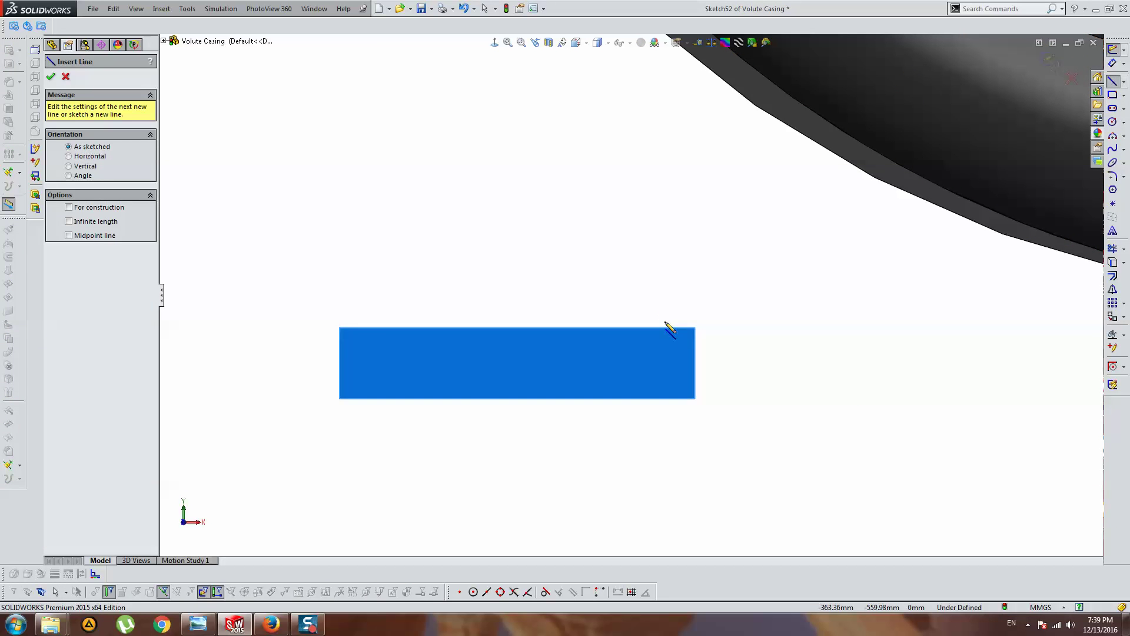
click(695, 328)
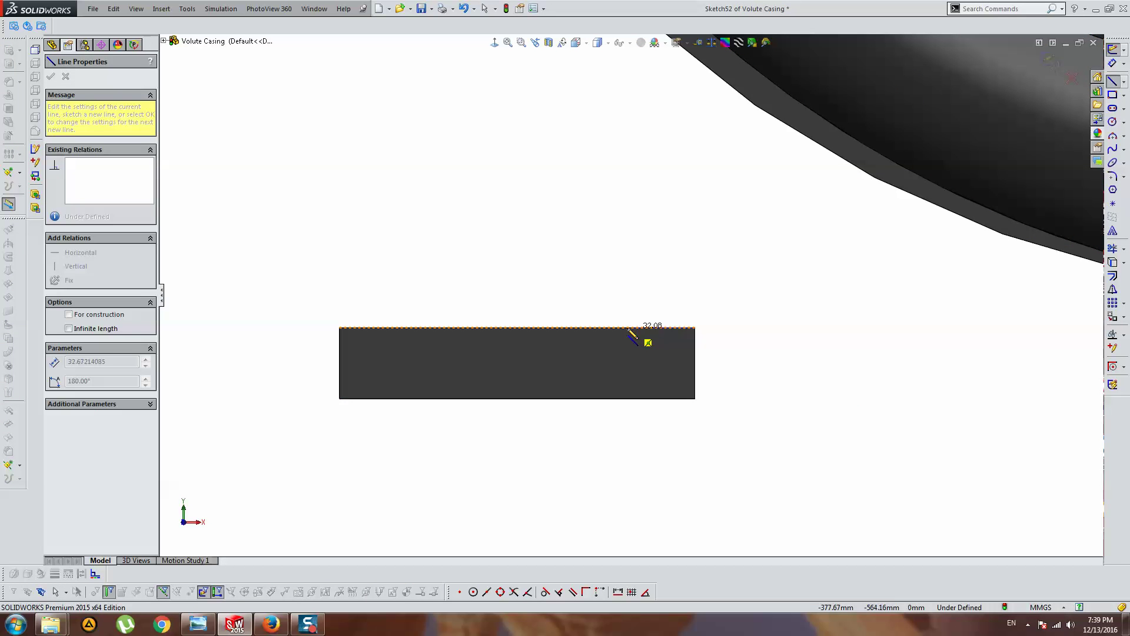
click(623, 327)
scroll(696, 234, up, 3)
click(753, 74)
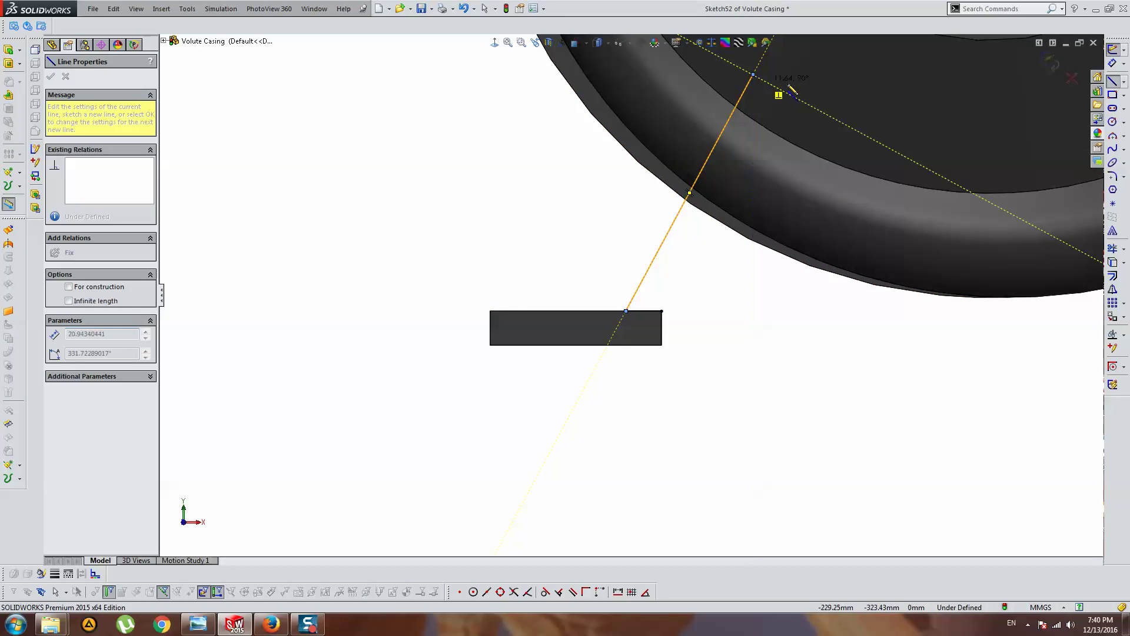
click(796, 98)
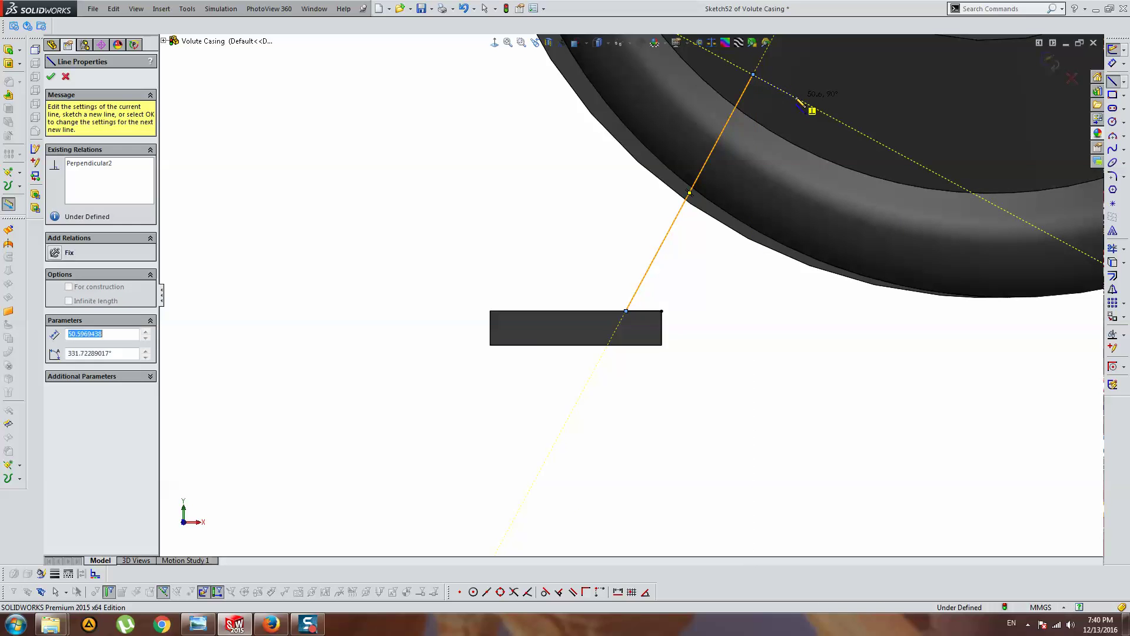
click(664, 311)
key(Escape)
Make the two lines parallel and dimension them 36 apart.
drag(737, 273, 587, 265)
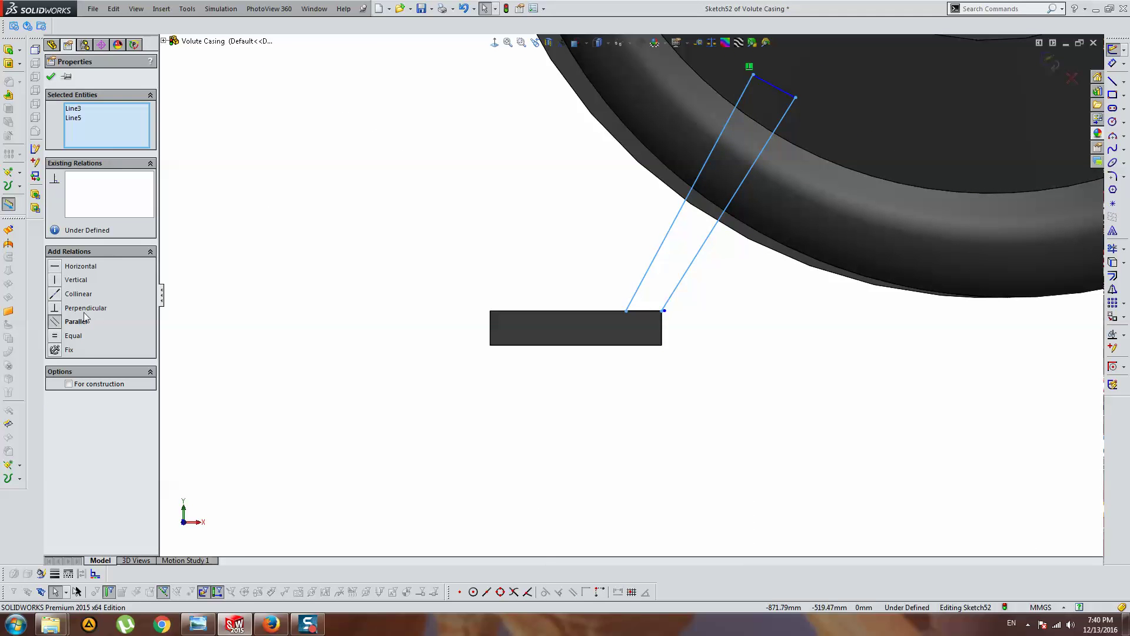
click(84, 318)
click(701, 255)
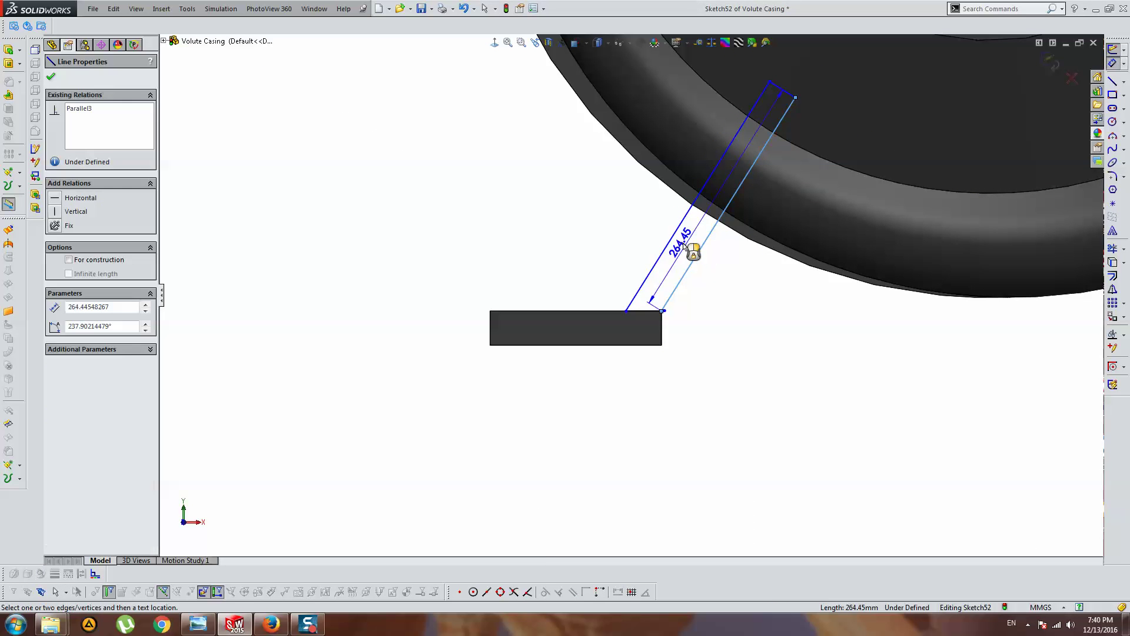
click(676, 242)
click(638, 224)
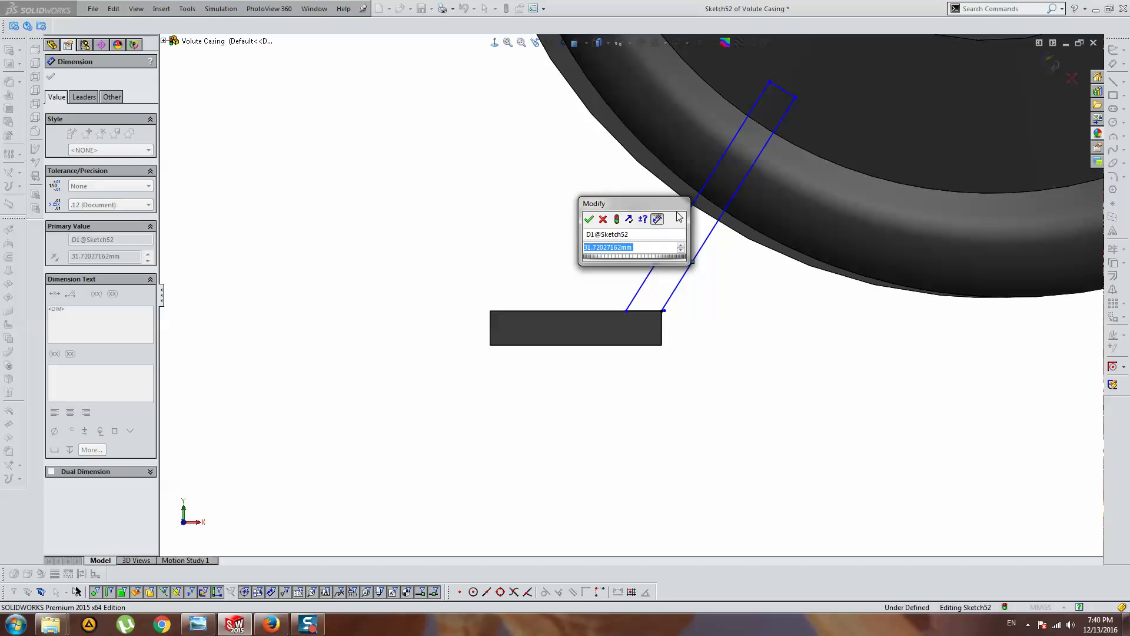
key(Return)
text(36.00mm)
key(Return)
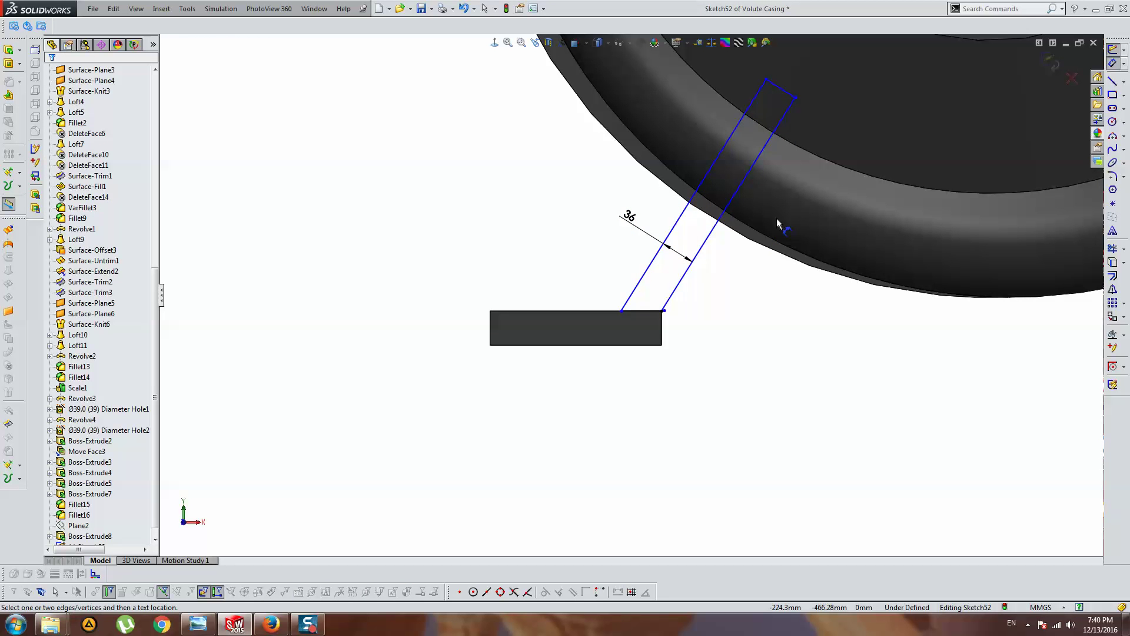
scroll(687, 297, down, 3)
key(Escape)
Add a 145° angle dimension between the slanted line and the block edge.
click(658, 326)
click(689, 308)
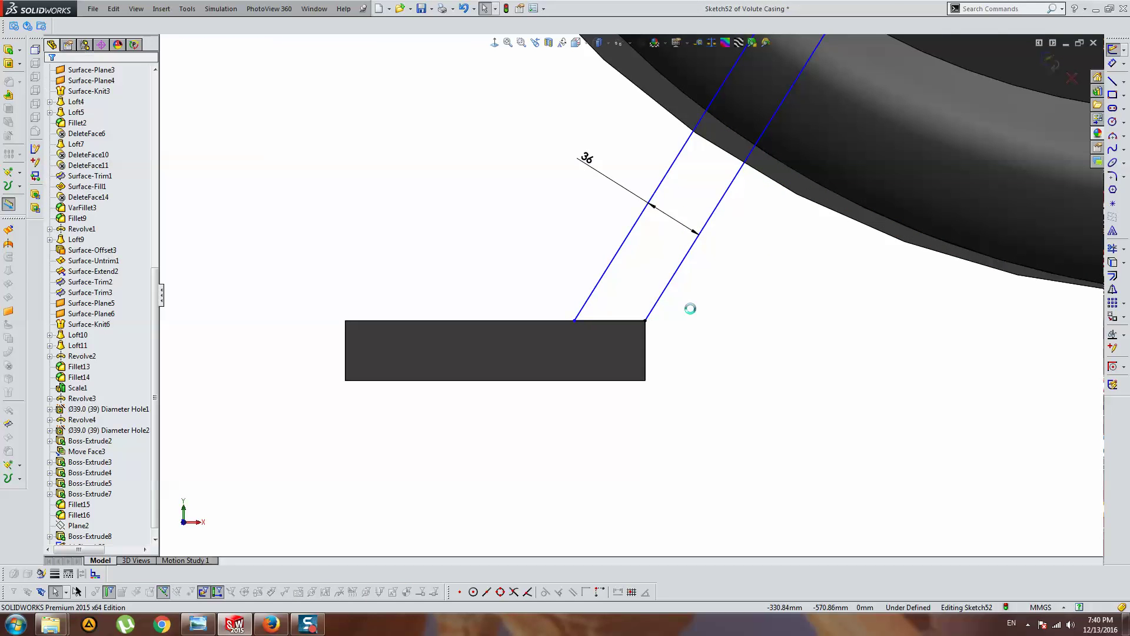
scroll(689, 307, up, 4)
scroll(703, 260, down, 2)
scroll(625, 291, up, 4)
click(1112, 63)
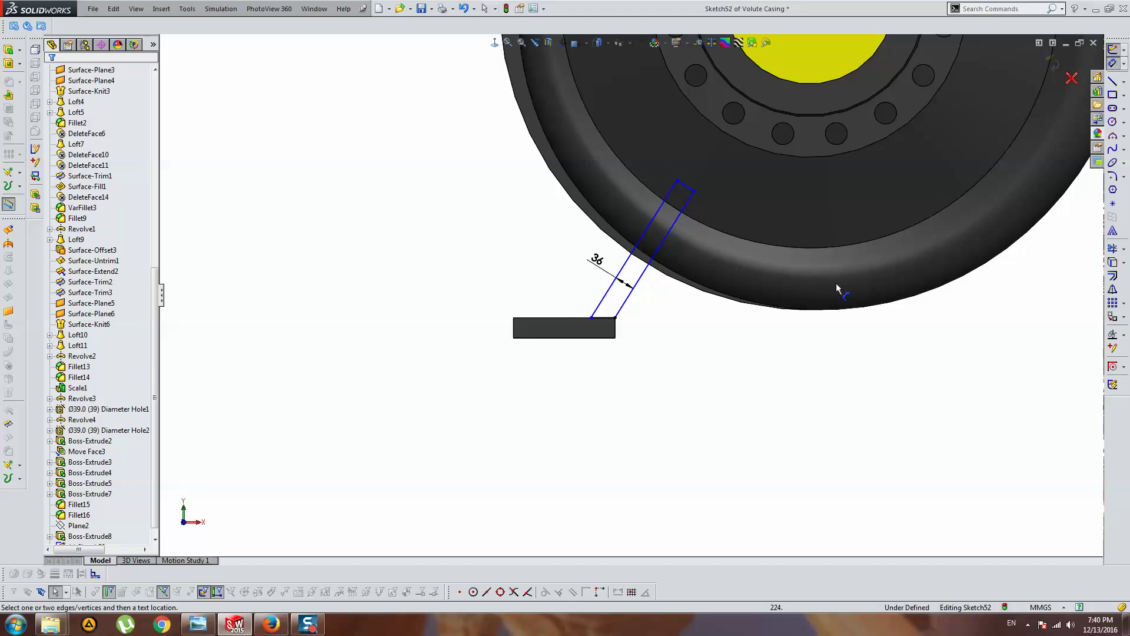
scroll(659, 371, down, 5)
click(553, 188)
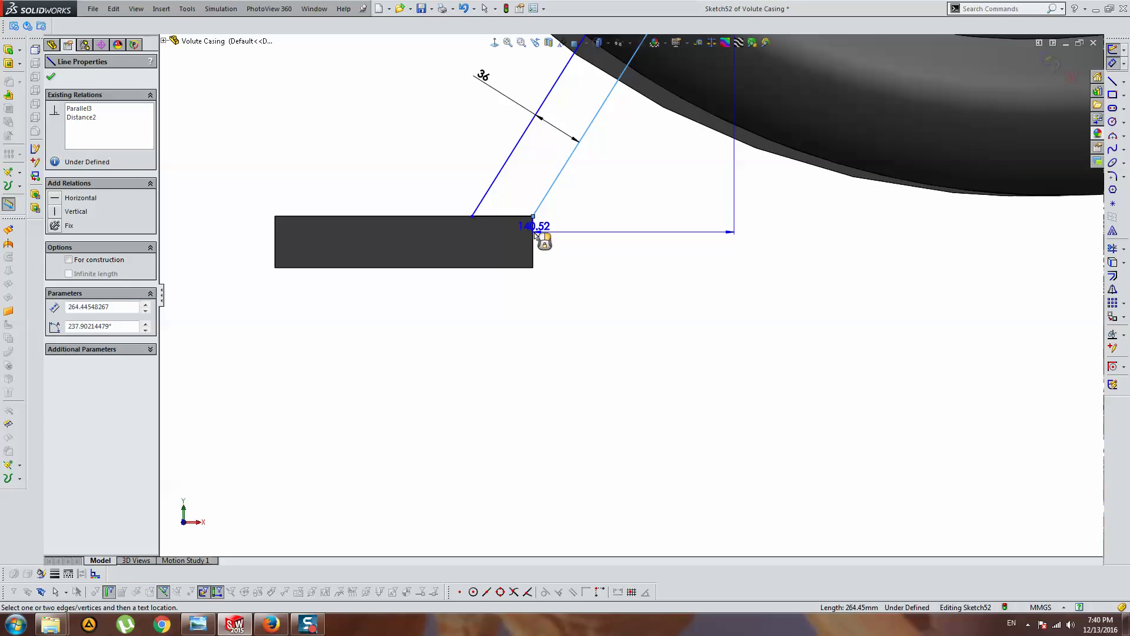
click(533, 233)
click(654, 277)
text(1)
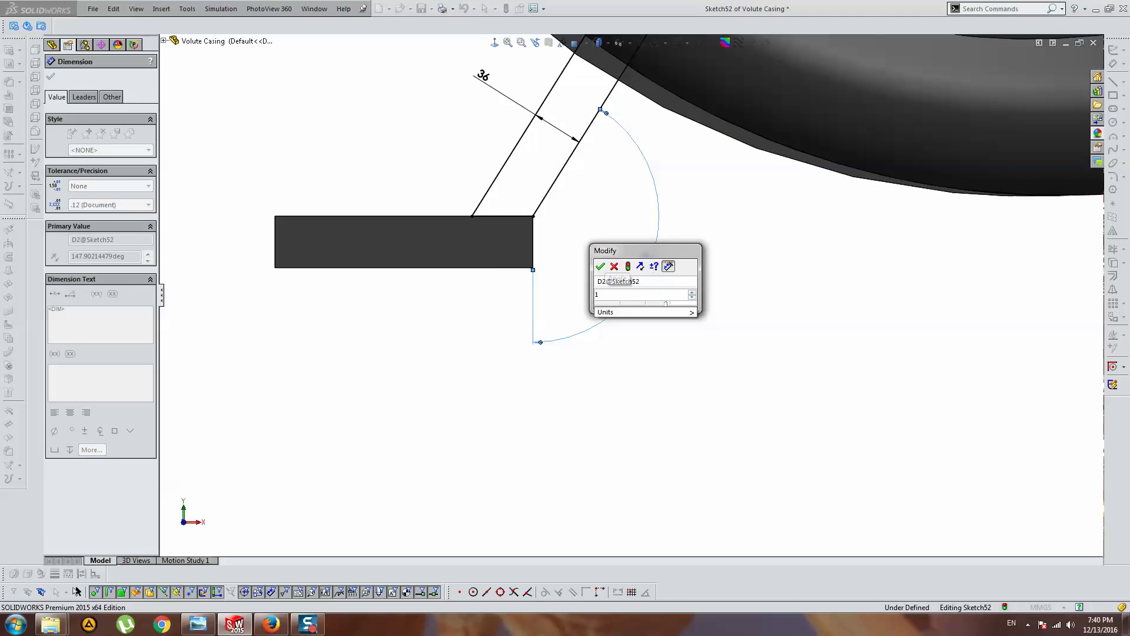
text(45)
key(Return)
Adjust the angle through 140°, 135° and 150° to a final 155°.
scroll(615, 292, up, 2)
scroll(616, 293, up, 3)
double_click(633, 287)
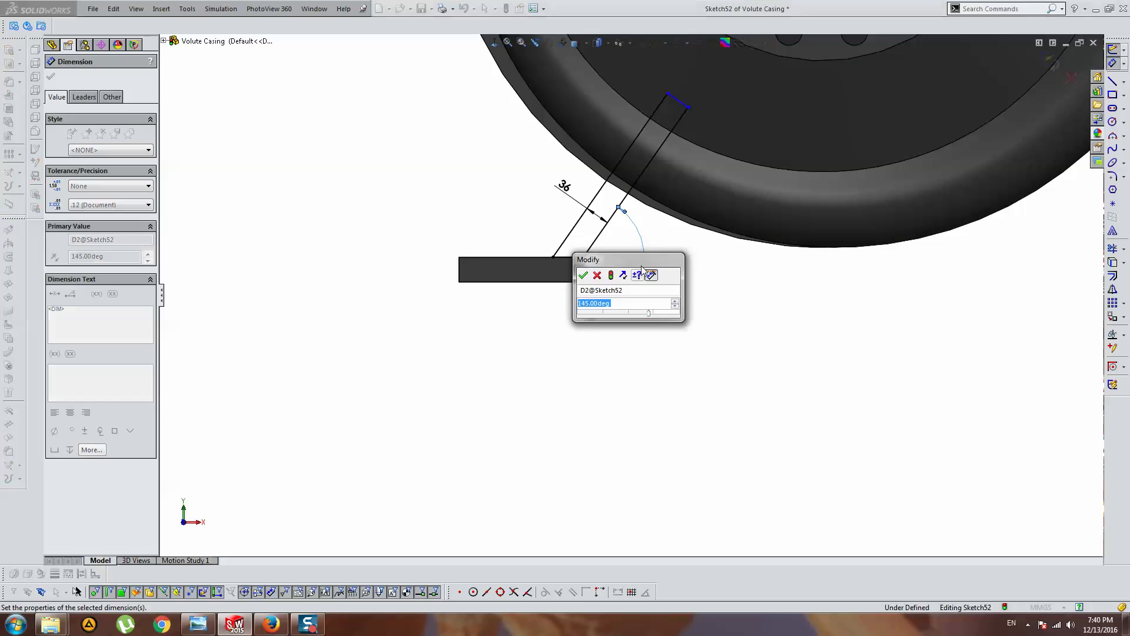
text(140)
key(Return)
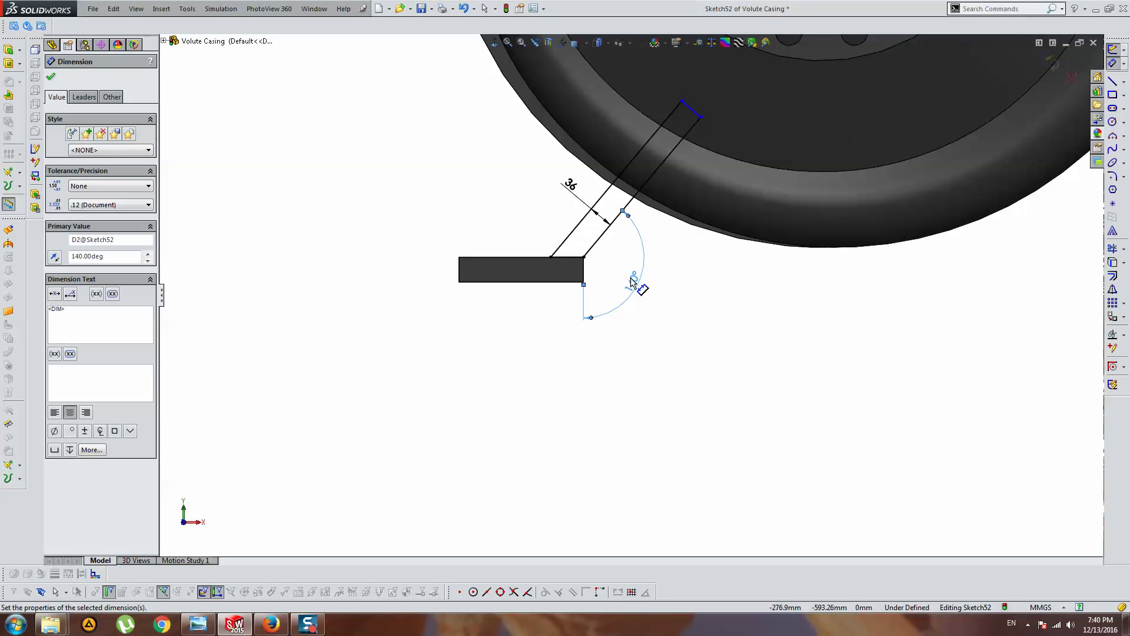
double_click(631, 281)
text(135)
key(Return)
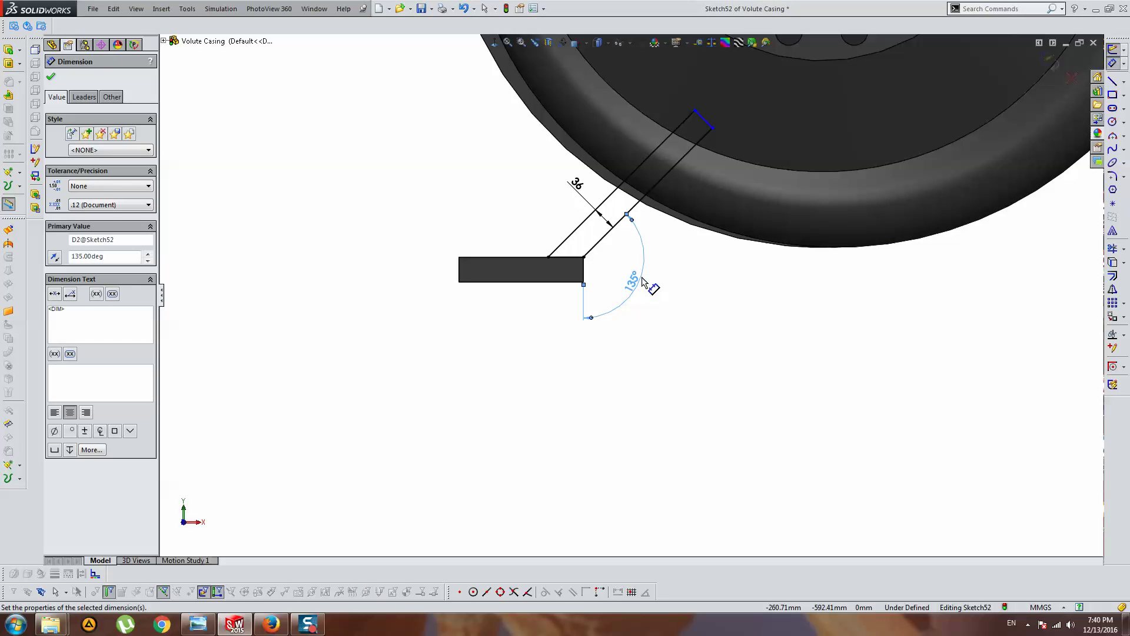
double_click(633, 280)
text(150)
key(Return)
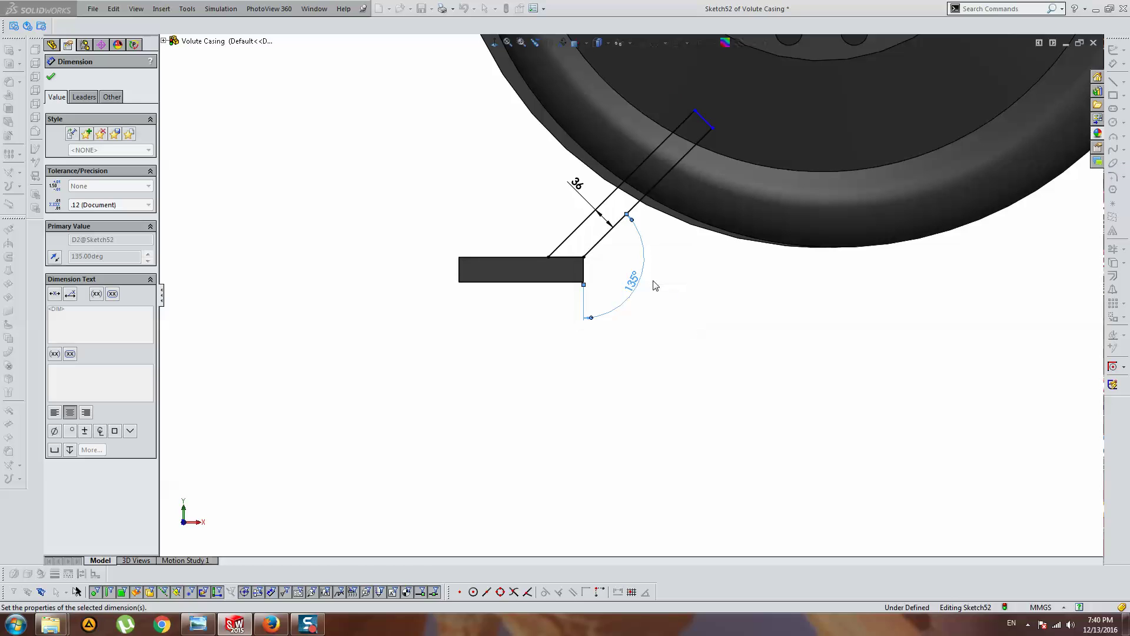
double_click(640, 284)
text(155)
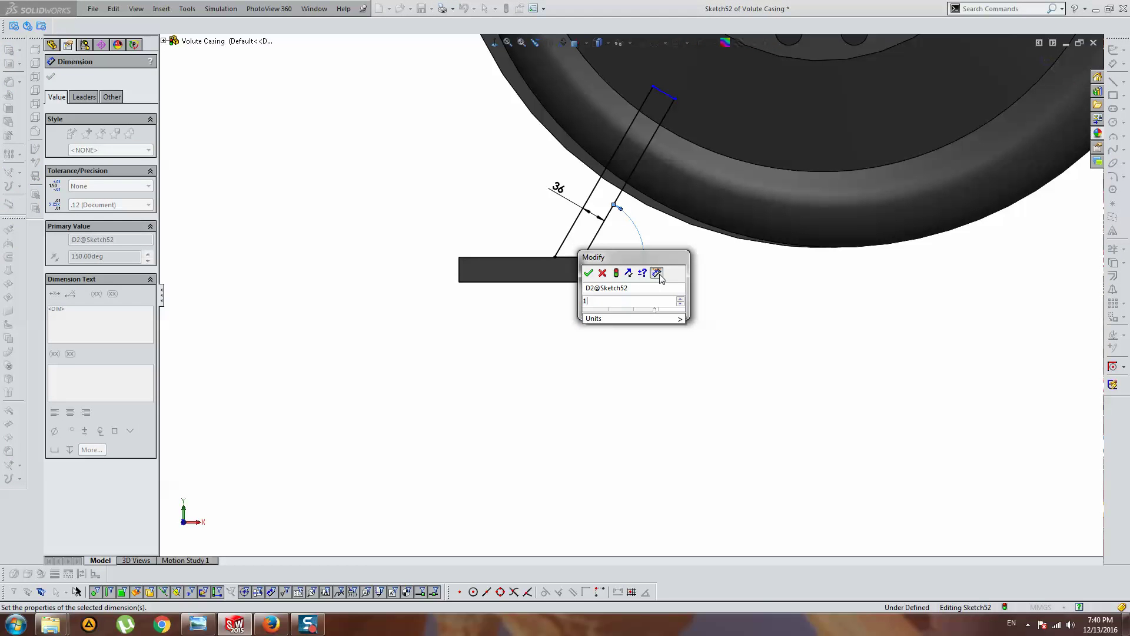
key(Return)
key(Escape)
key(ctrl+3)
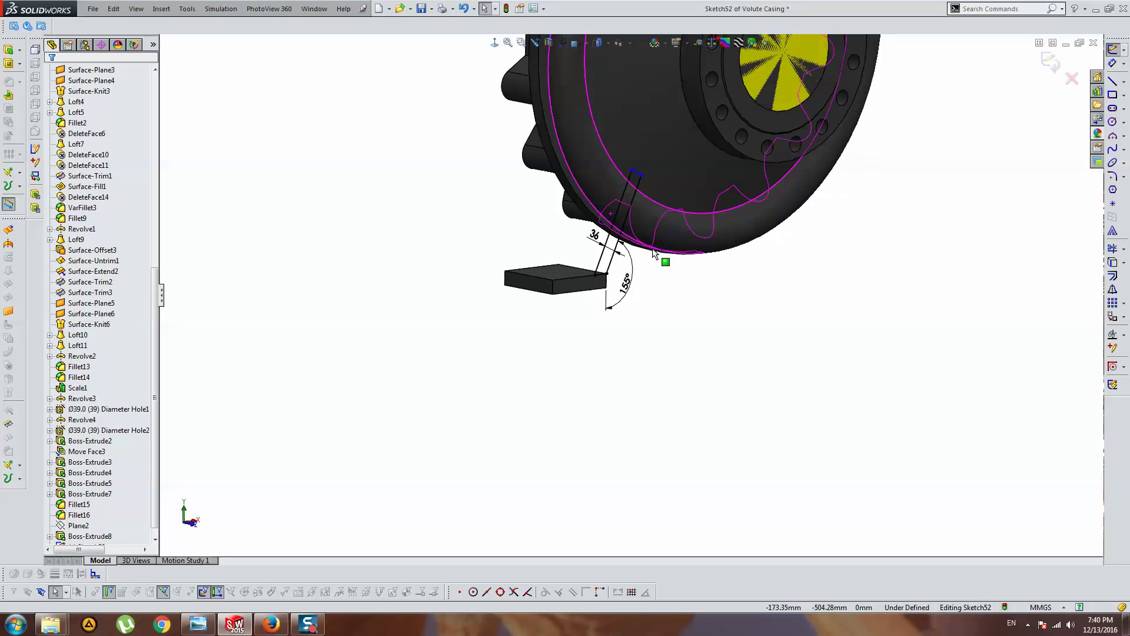
Extrude the leg sketch Up To Surface at the casing face, scoped to Boss-Extrude8.
mouse_move(663, 262)
middle_down()
mouse_move(674, 271)
mouse_move(584, 283)
middle_up()
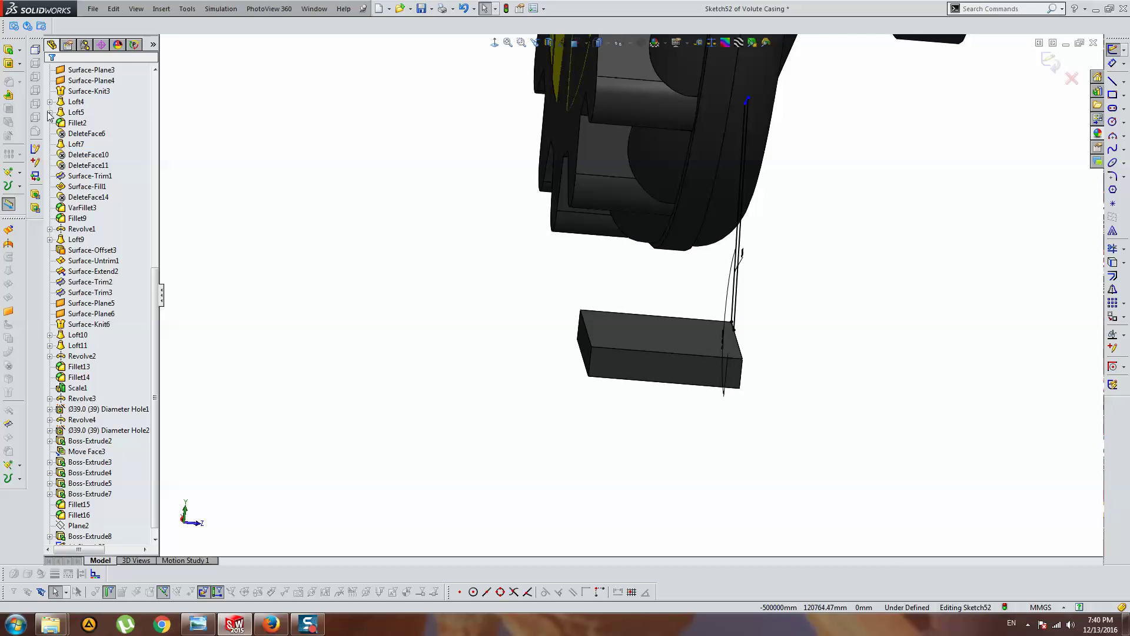
click(14, 51)
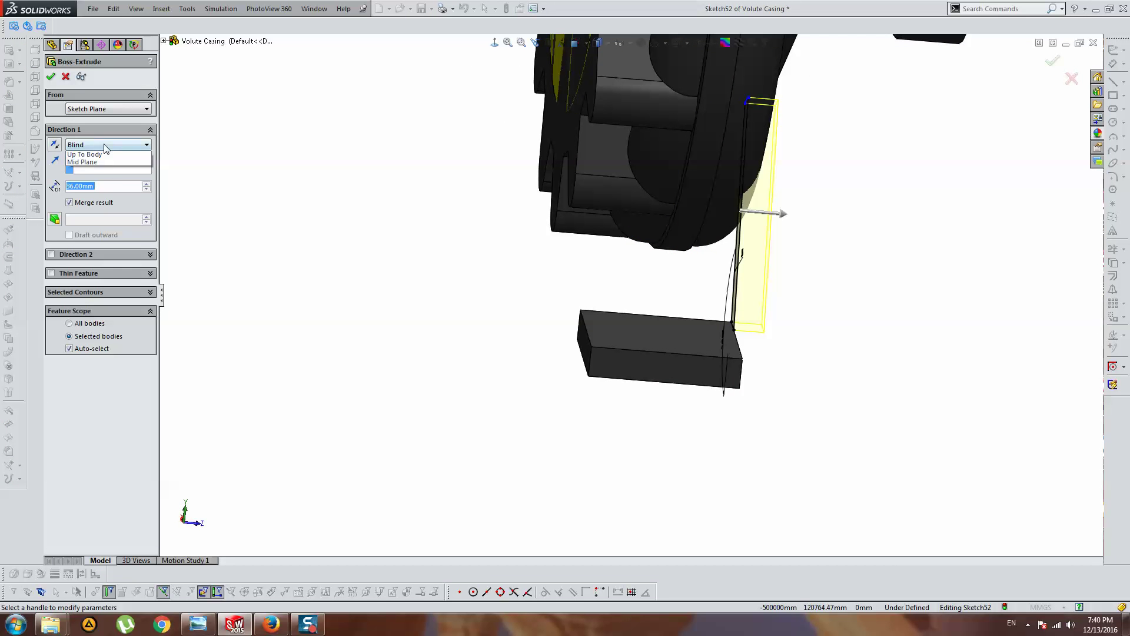
click(99, 180)
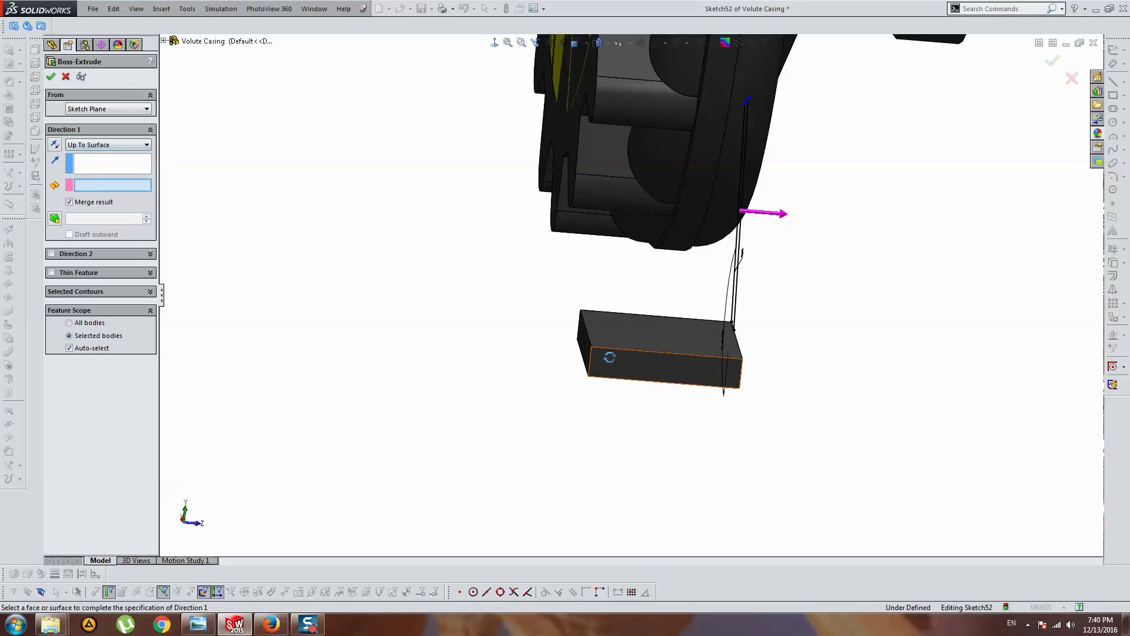
middle_drag(354, 282, 412, 282)
click(556, 342)
middle_drag(482, 280, 477, 265)
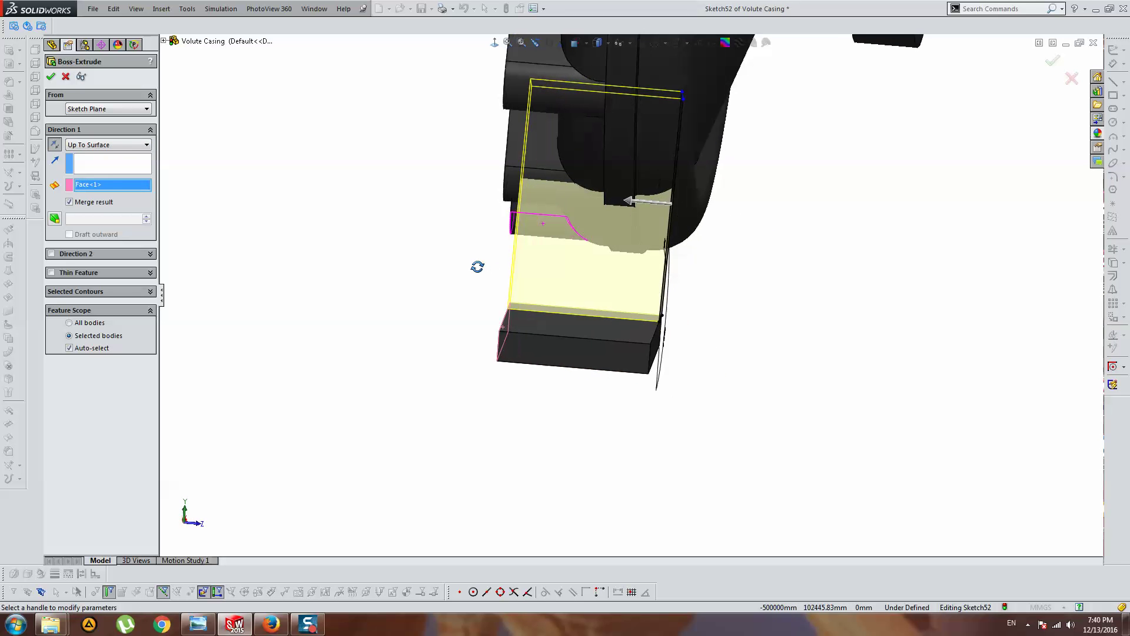
click(71, 348)
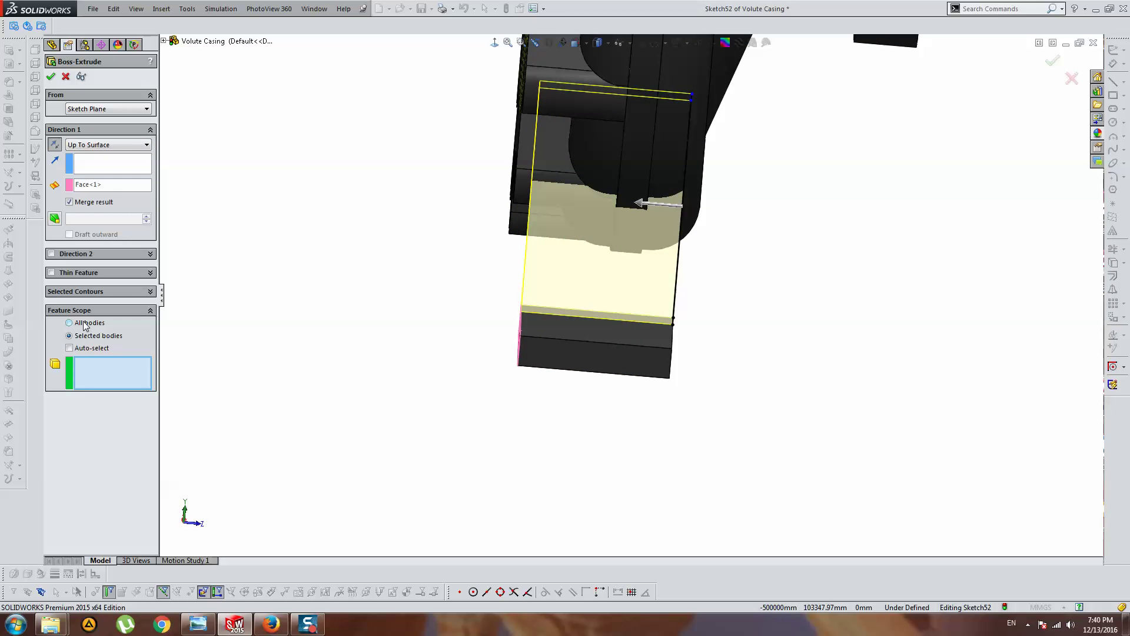
click(583, 360)
middle_drag(641, 363, 214, 431)
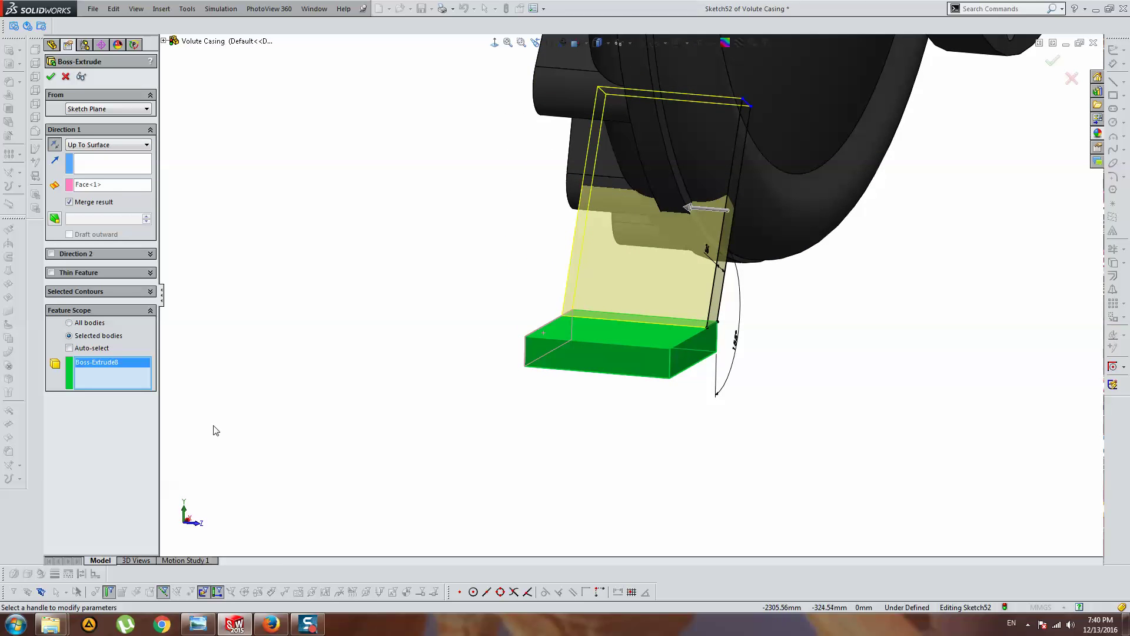
middle_drag(699, 295, 418, 310)
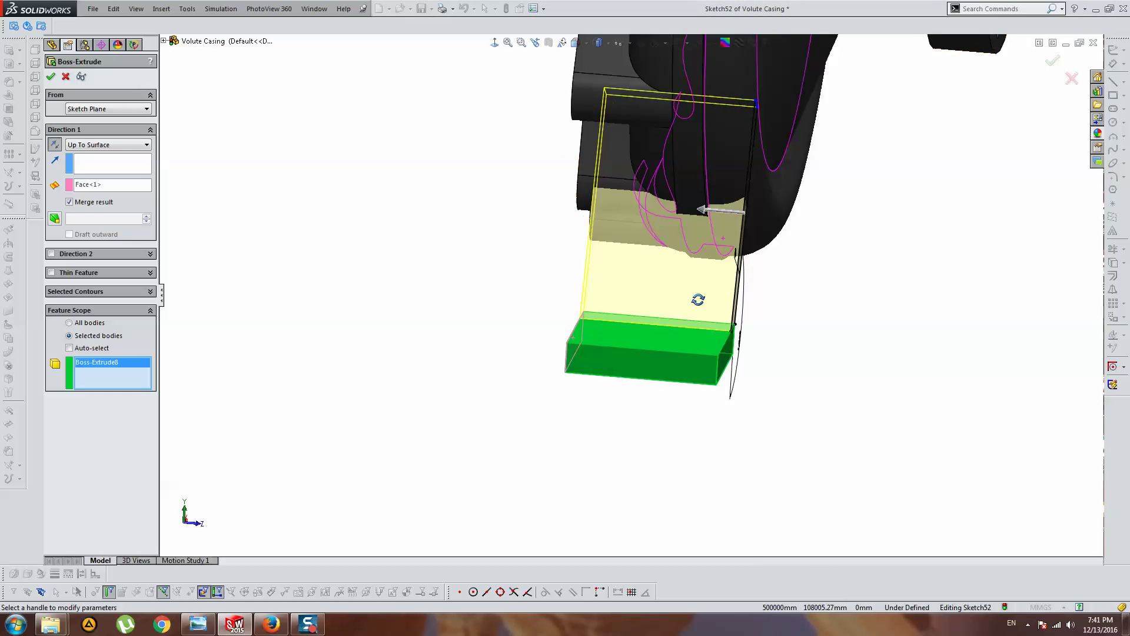
click(51, 77)
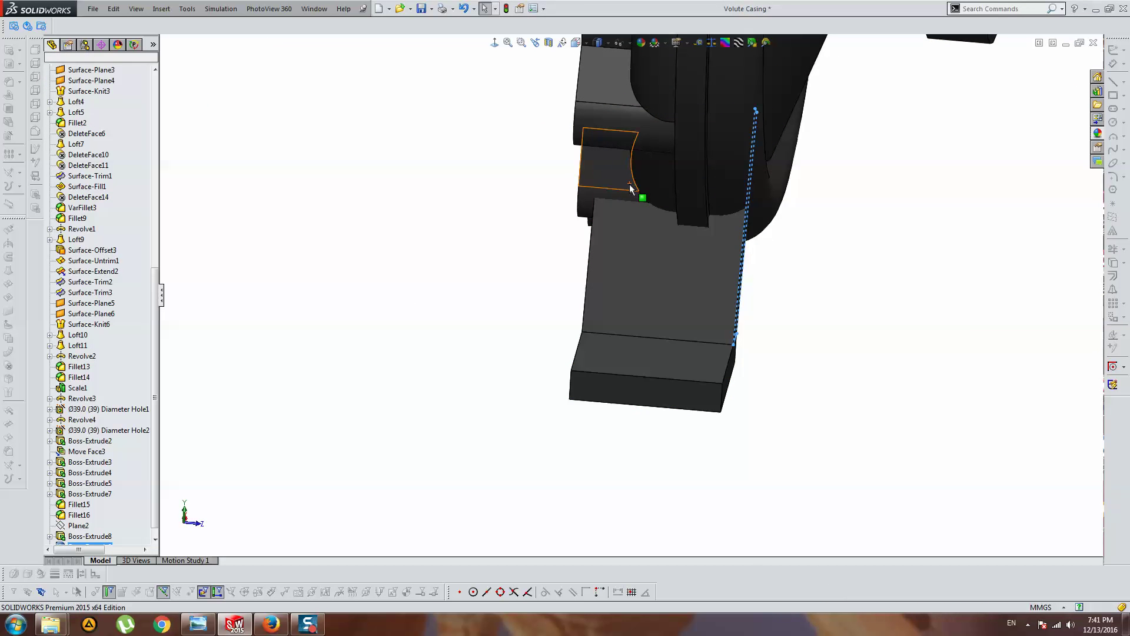
middle_drag(640, 192, 563, 176)
key(Escape)
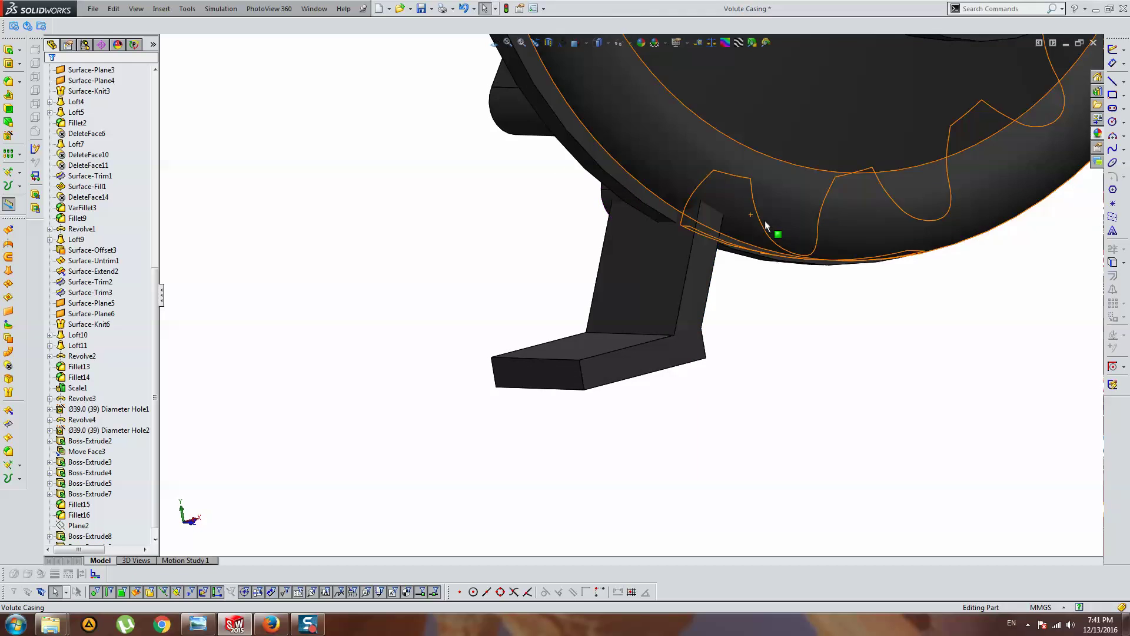
right_click(682, 147)
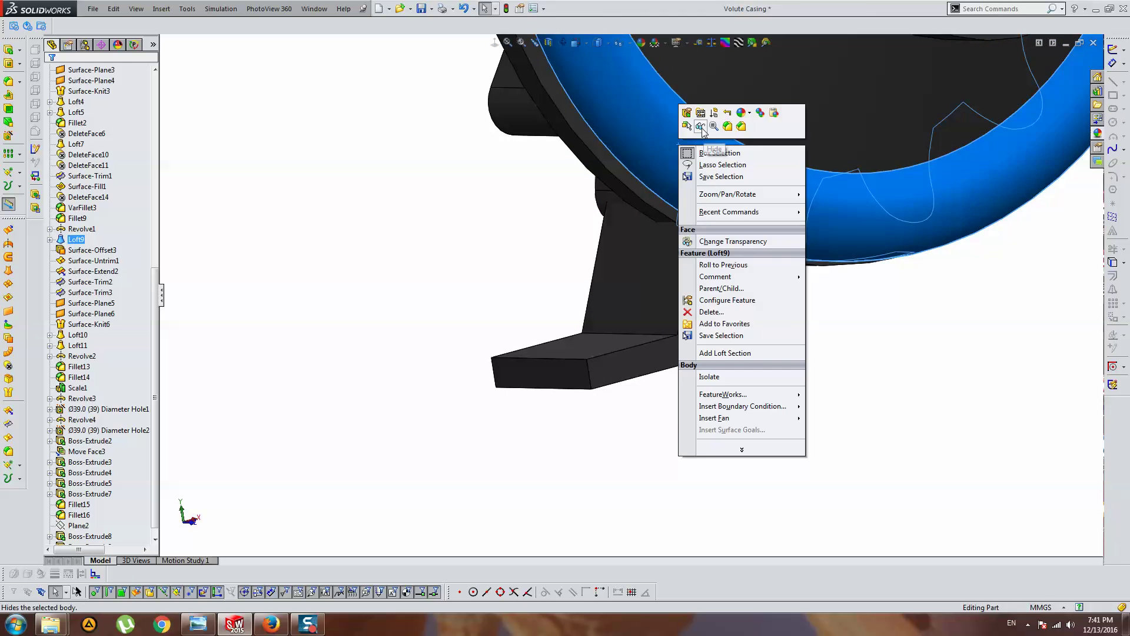
click(701, 127)
right_click(677, 150)
click(701, 130)
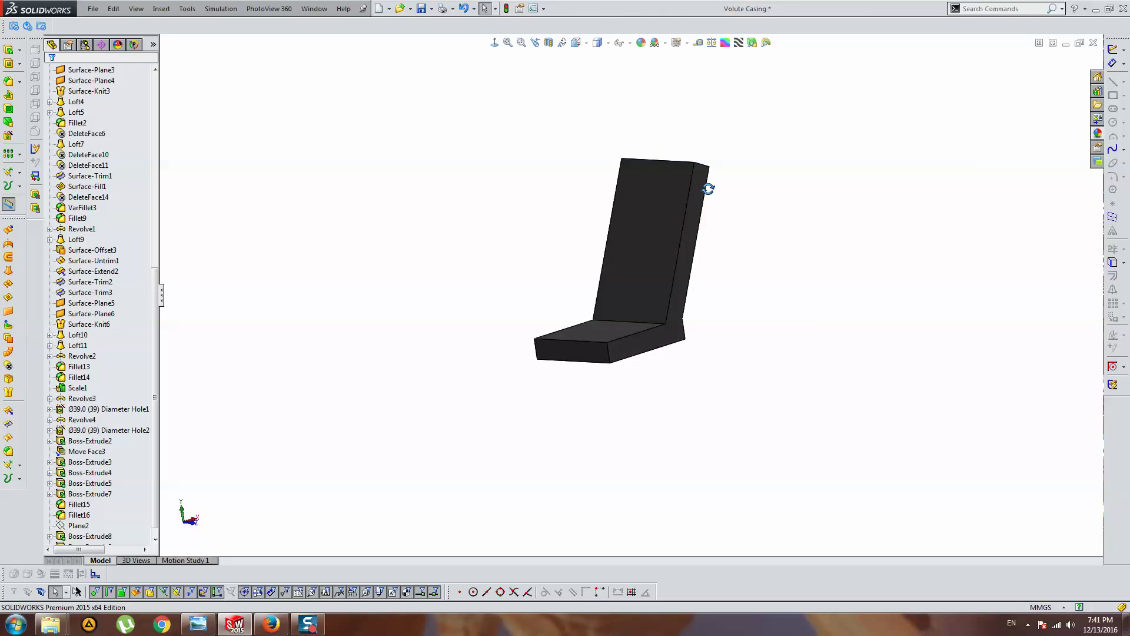
middle_drag(701, 133, 701, 226)
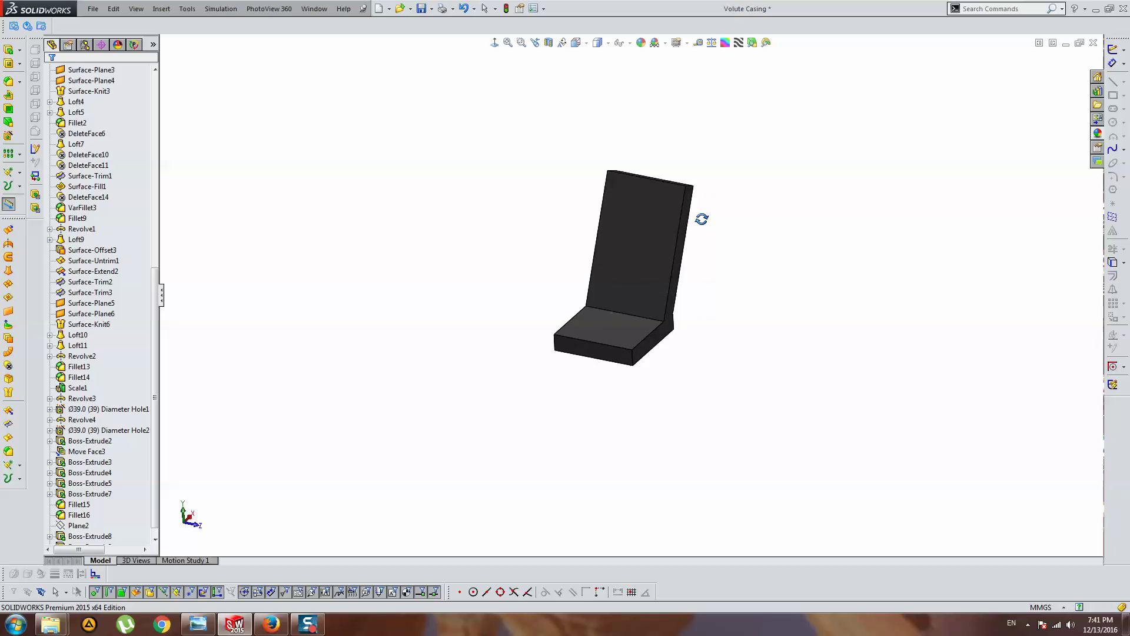
mouse_move(590, 316)
middle_down()
mouse_move(575, 235)
mouse_move(527, 262)
middle_up()
scroll(159, 417, down, 3)
click(90, 536)
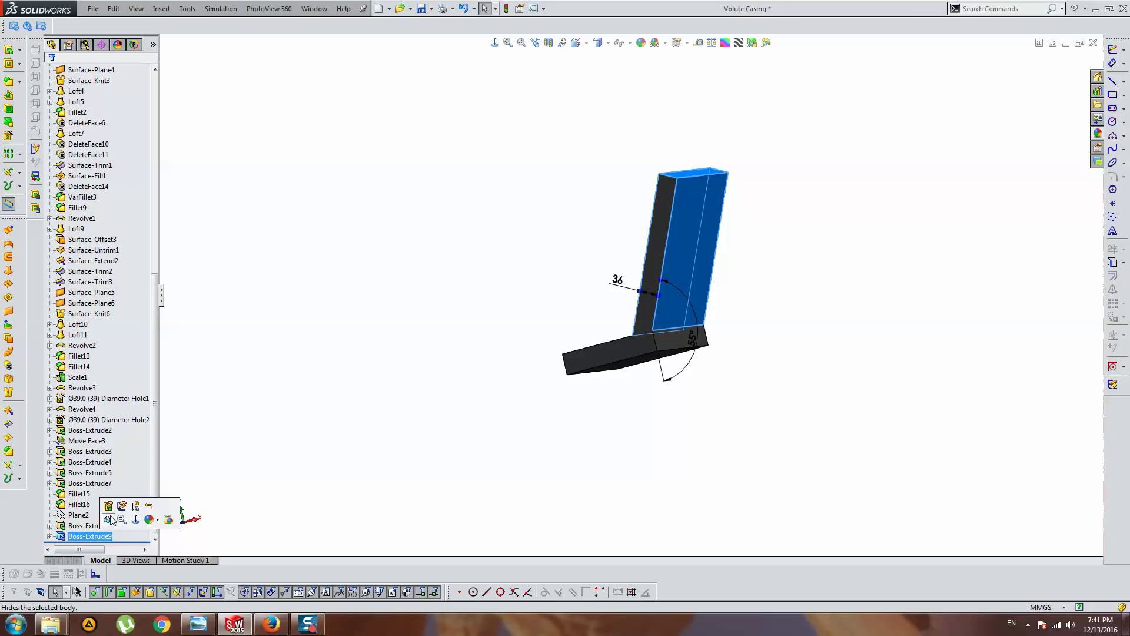
click(109, 509)
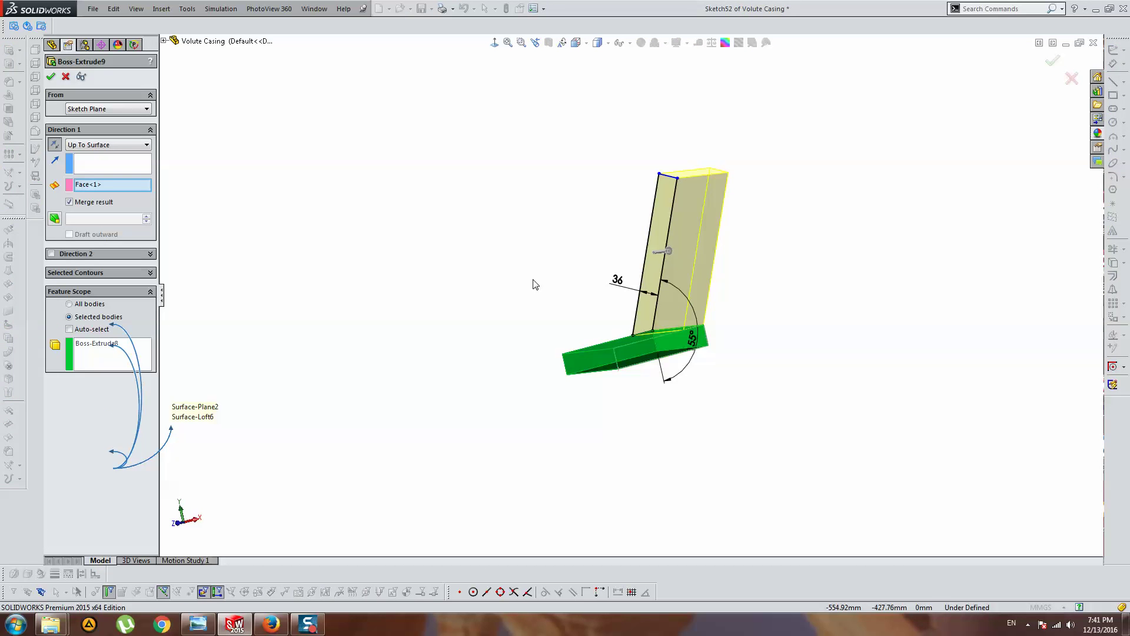
middle_drag(535, 284, 694, 256)
scroll(694, 255, down, 3)
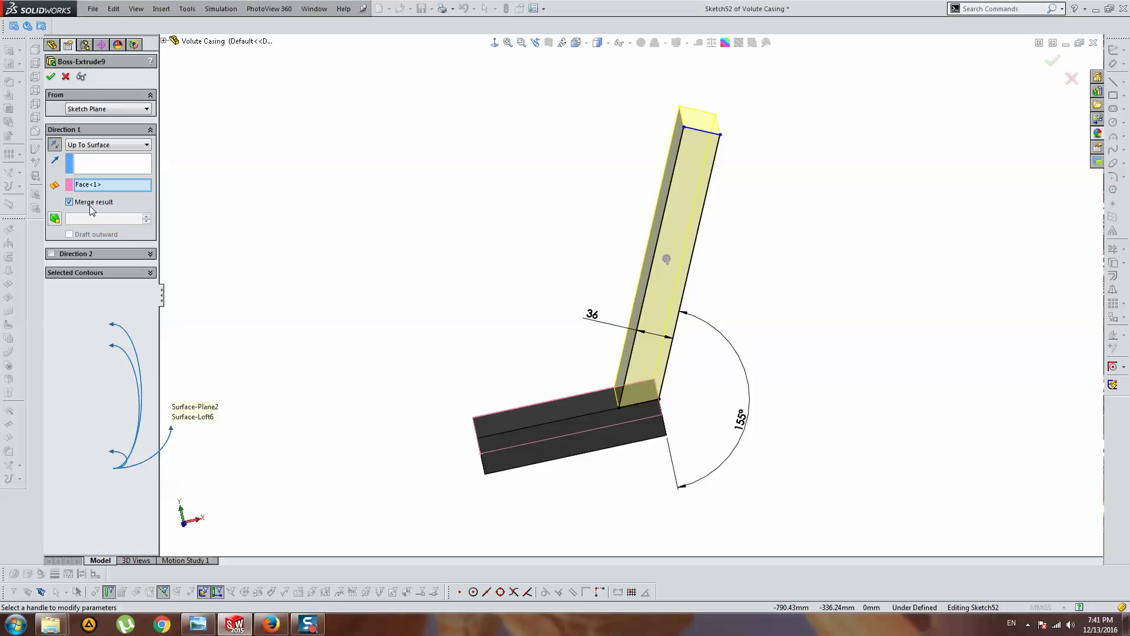
key(Return)
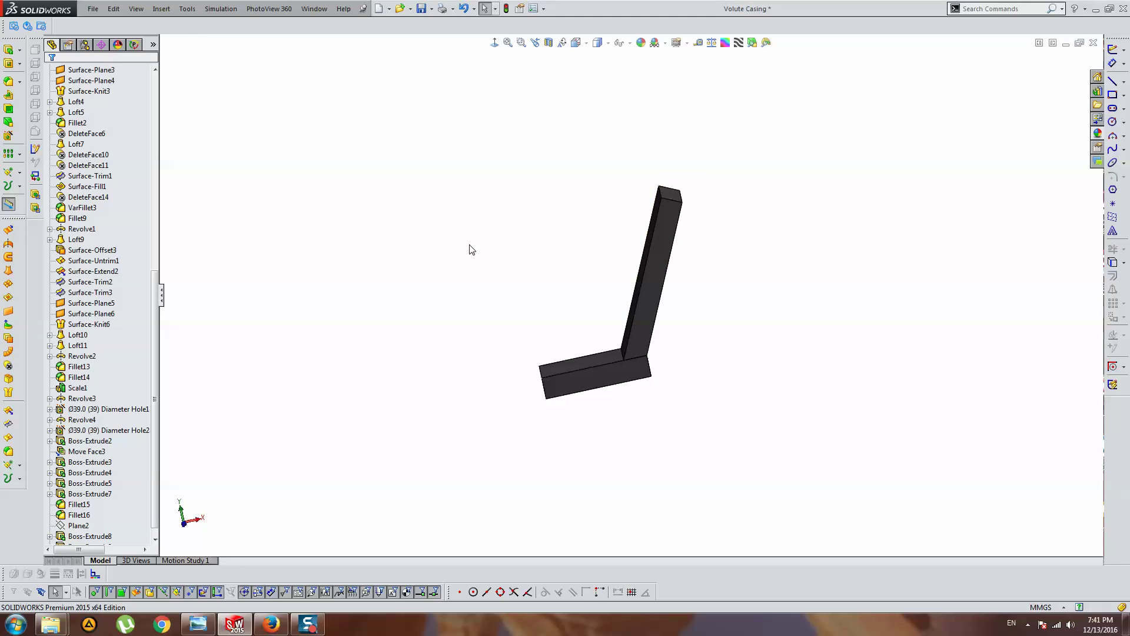
middle_drag(470, 247, 535, 270)
Start a draft from the plate's top face, then cancel it and reorient the view.
scroll(619, 221, down, 3)
click(619, 220)
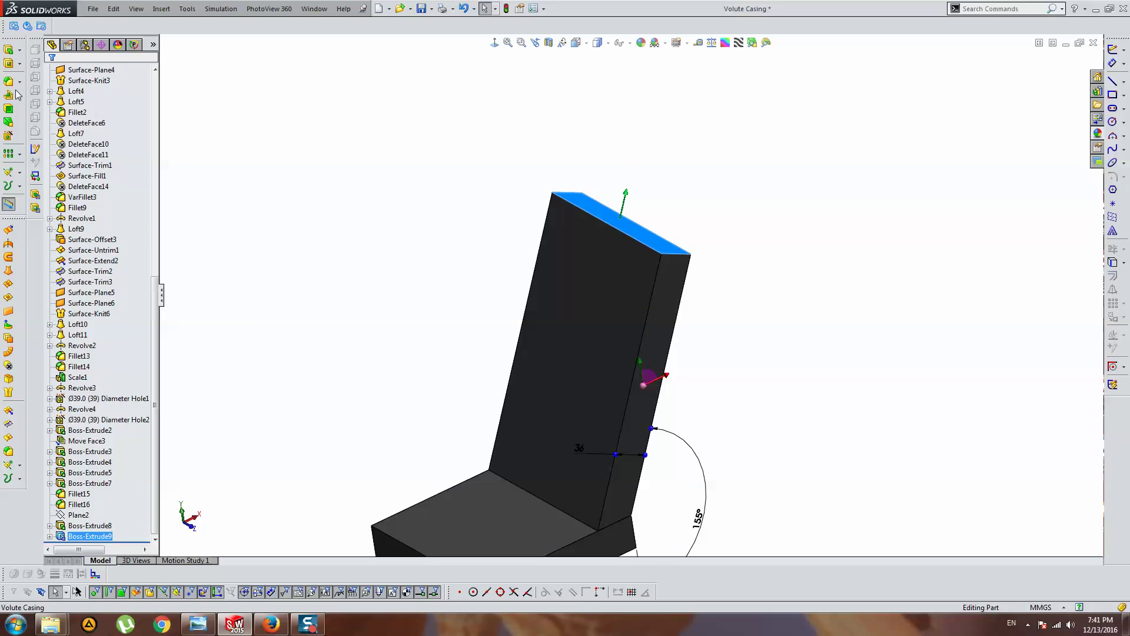
click(8, 122)
scroll(708, 306, up, 2)
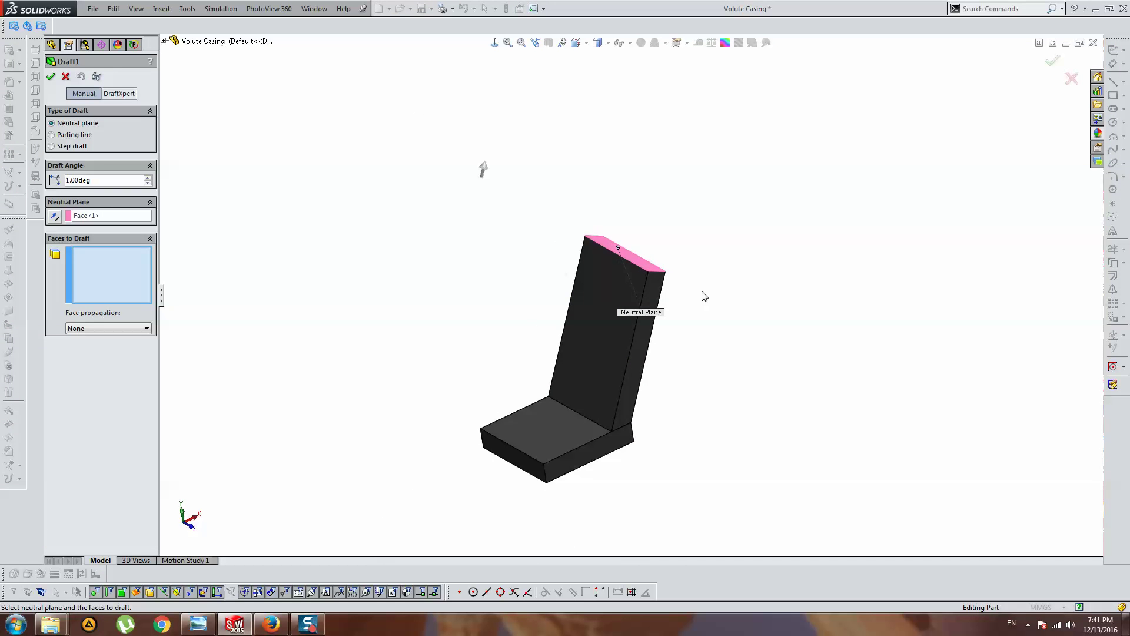
mouse_move(704, 297)
middle_down()
mouse_move(752, 302)
mouse_move(659, 308)
mouse_move(704, 311)
mouse_move(676, 297)
middle_up()
key(Escape)
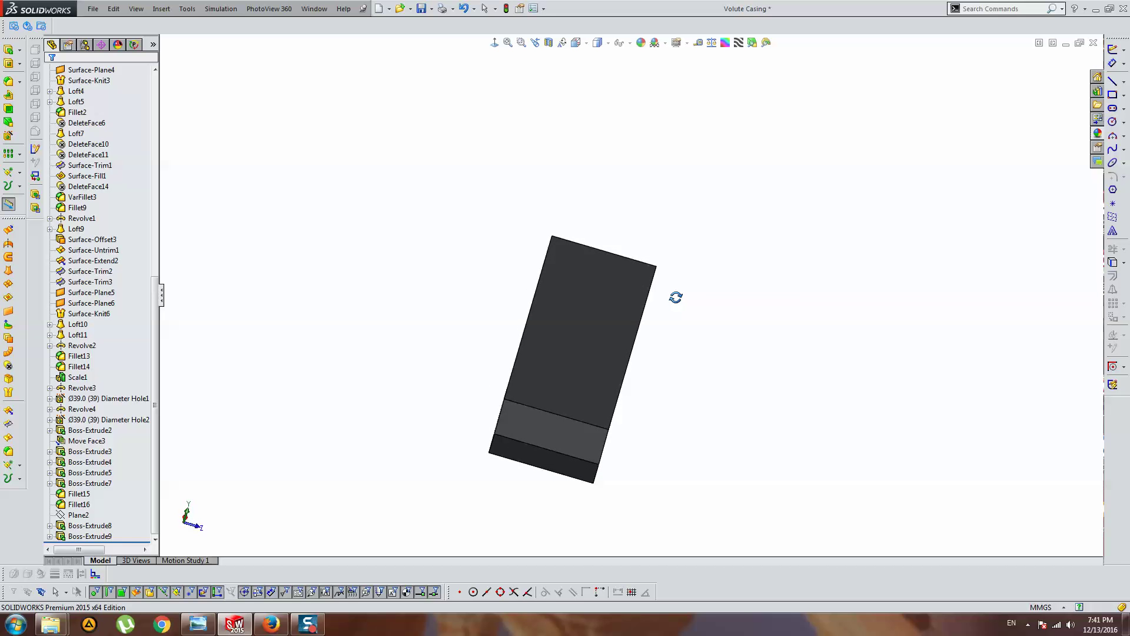
mouse_move(840, 439)
middle_down()
mouse_move(792, 338)
mouse_move(581, 305)
middle_up()
scroll(581, 305, down, 3)
scroll(709, 277, up, 3)
mouse_move(689, 275)
middle_down()
mouse_move(678, 323)
mouse_move(670, 286)
middle_up()
Draft both plate side faces 20° with the top face as neutral plane.
click(12, 127)
scroll(686, 251, down, 3)
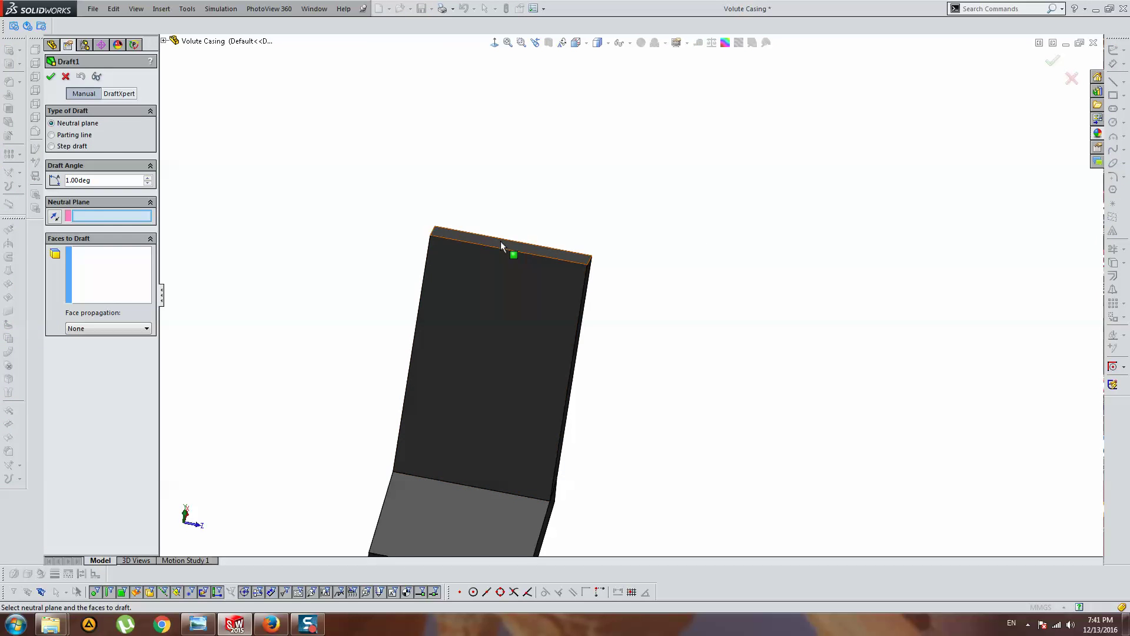
click(501, 244)
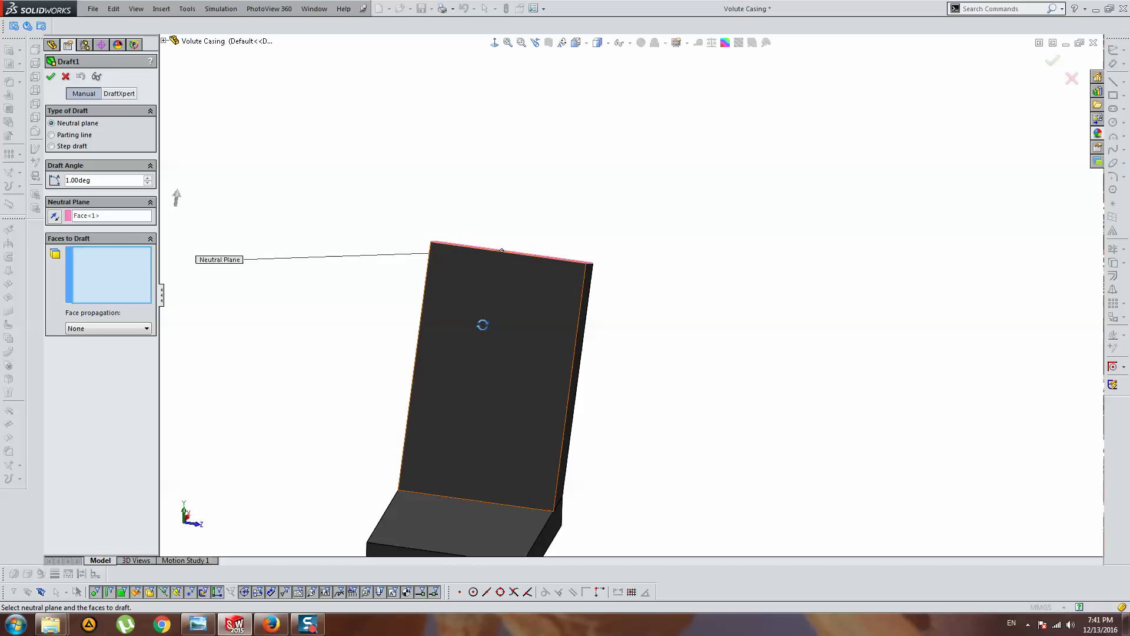
middle_drag(482, 324, 585, 316)
click(586, 316)
middle_drag(434, 356, 284, 330)
click(390, 323)
text(20)
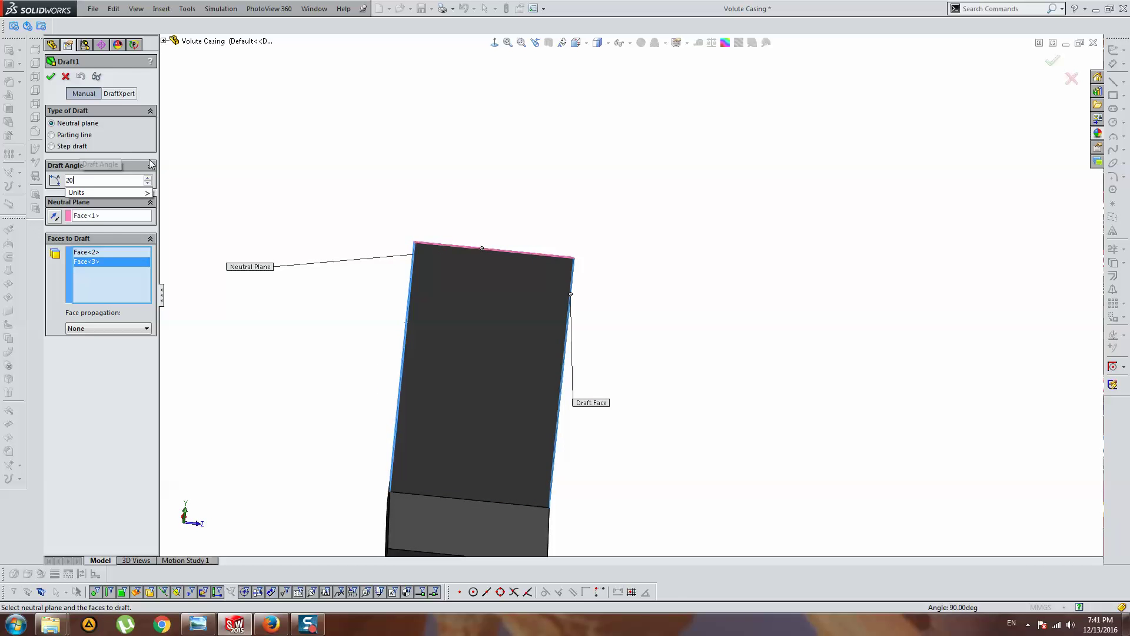
key(Return)
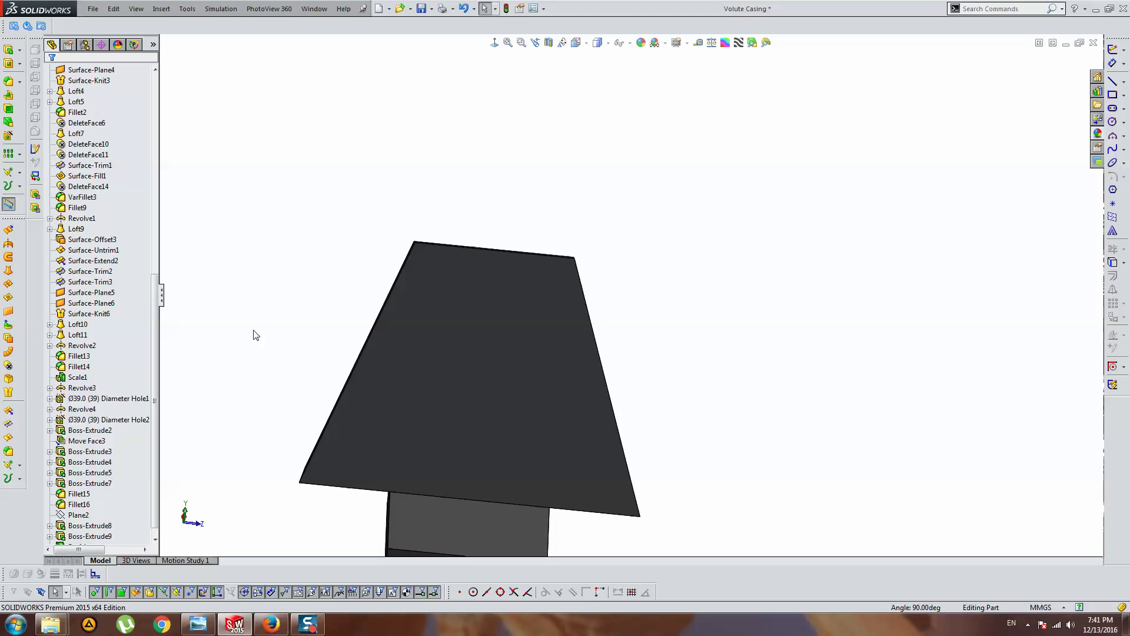
Reopen Draft1 for editing and orbit to inspect the tapered plate's faces.
middle_drag(252, 332, 172, 381)
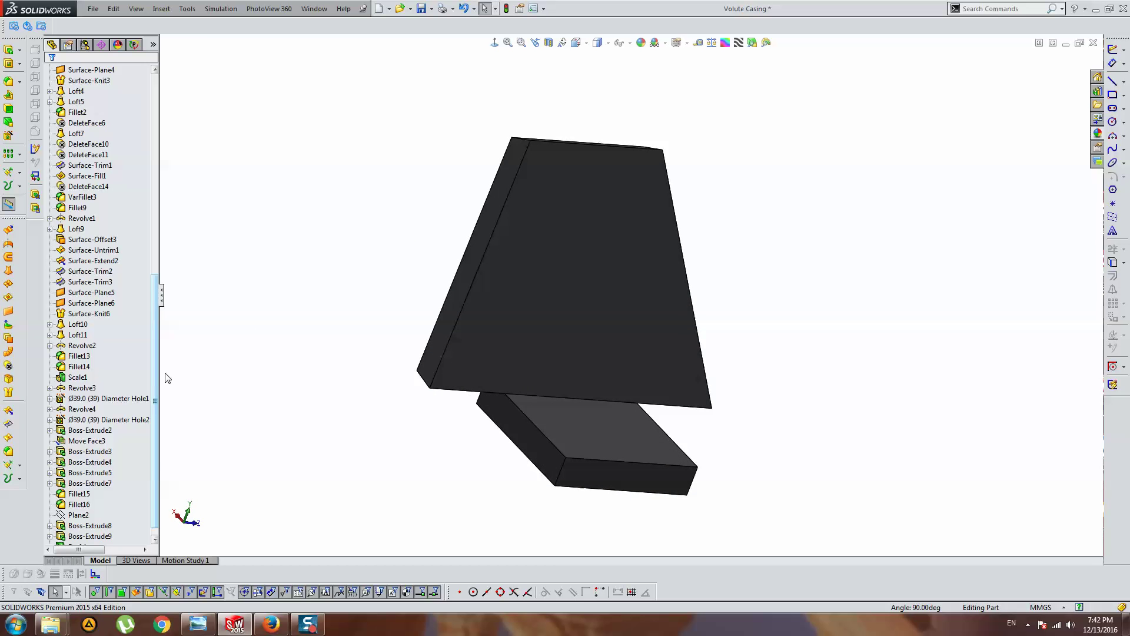
scroll(162, 389, down, 1)
click(77, 535)
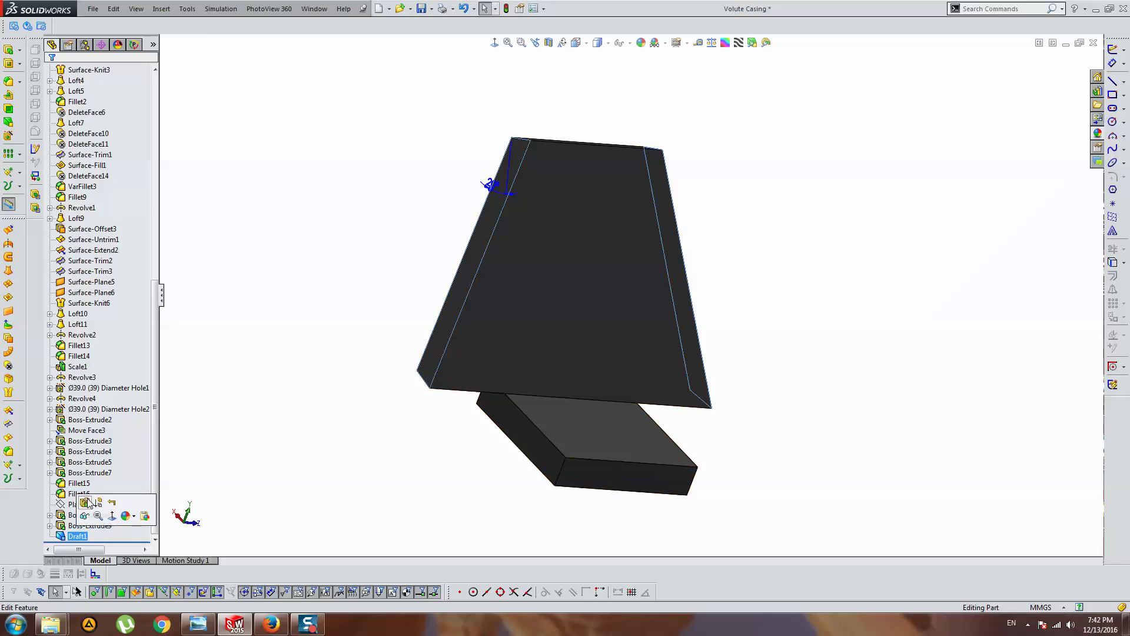
click(84, 502)
middle_drag(310, 114, 419, 195)
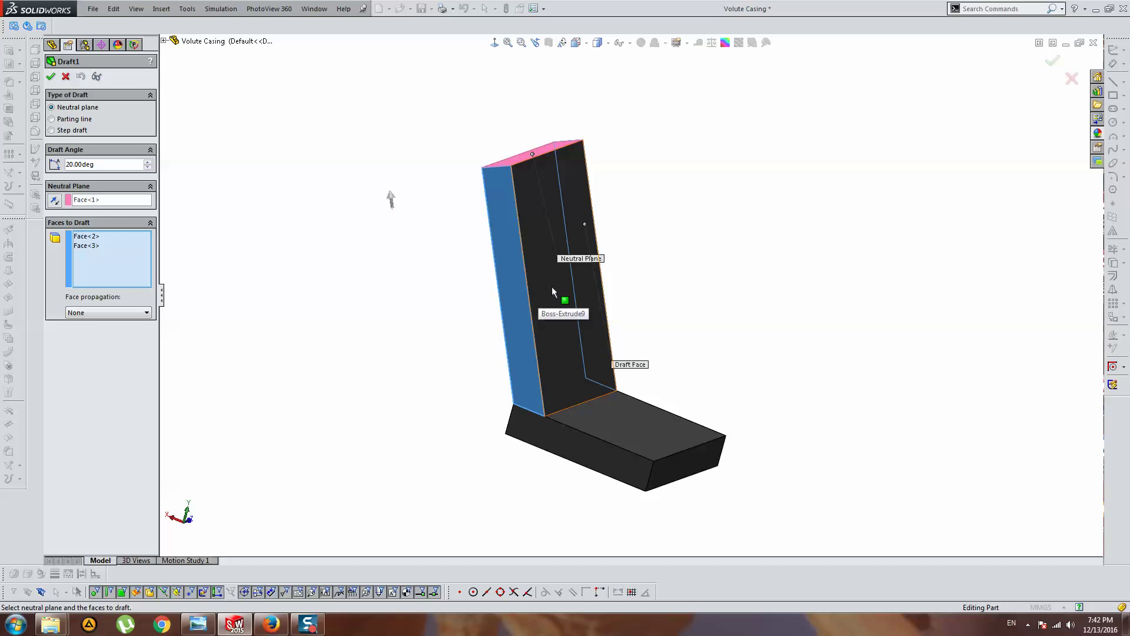
middle_drag(552, 286, 567, 285)
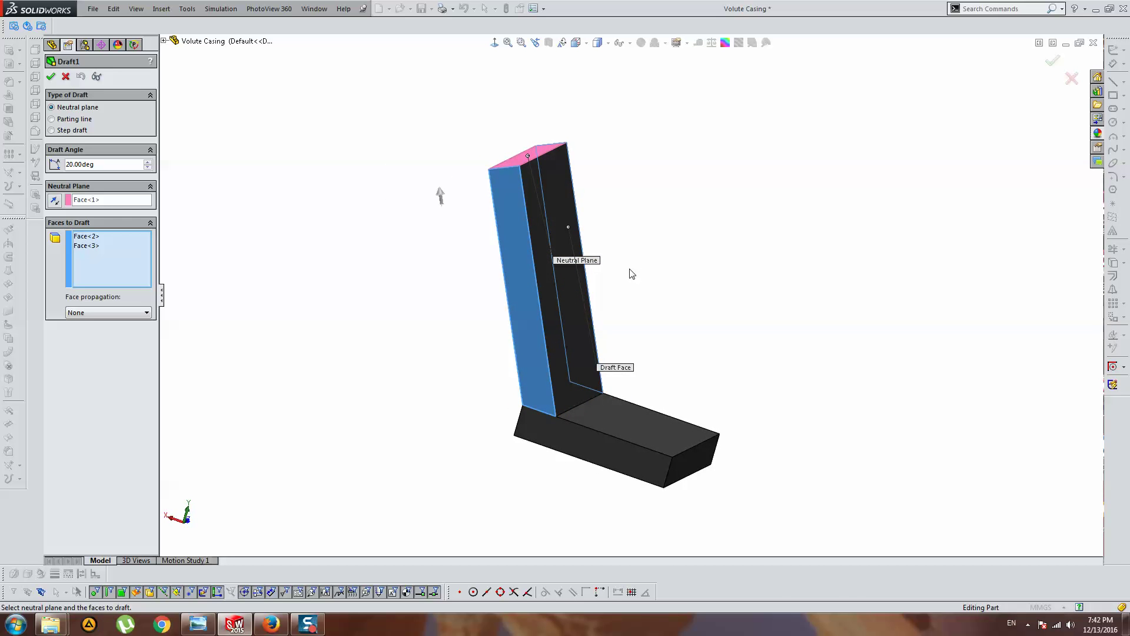
middle_drag(612, 286, 623, 279)
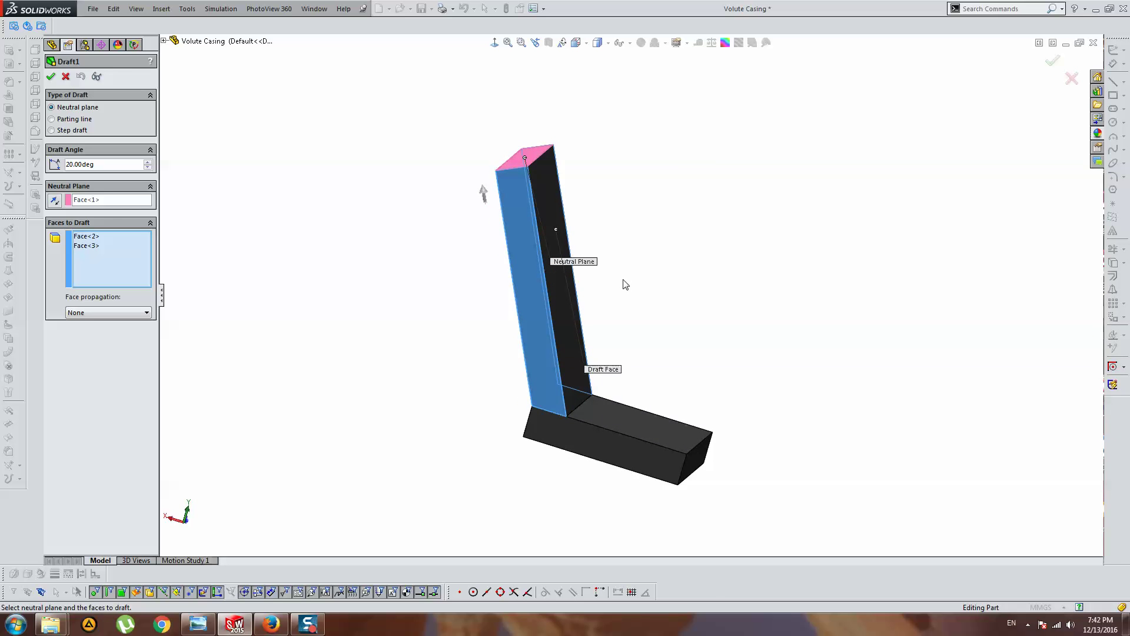
Convert Draft1 to a parting-line draft on the two base edges, then reopen it to check.
click(52, 119)
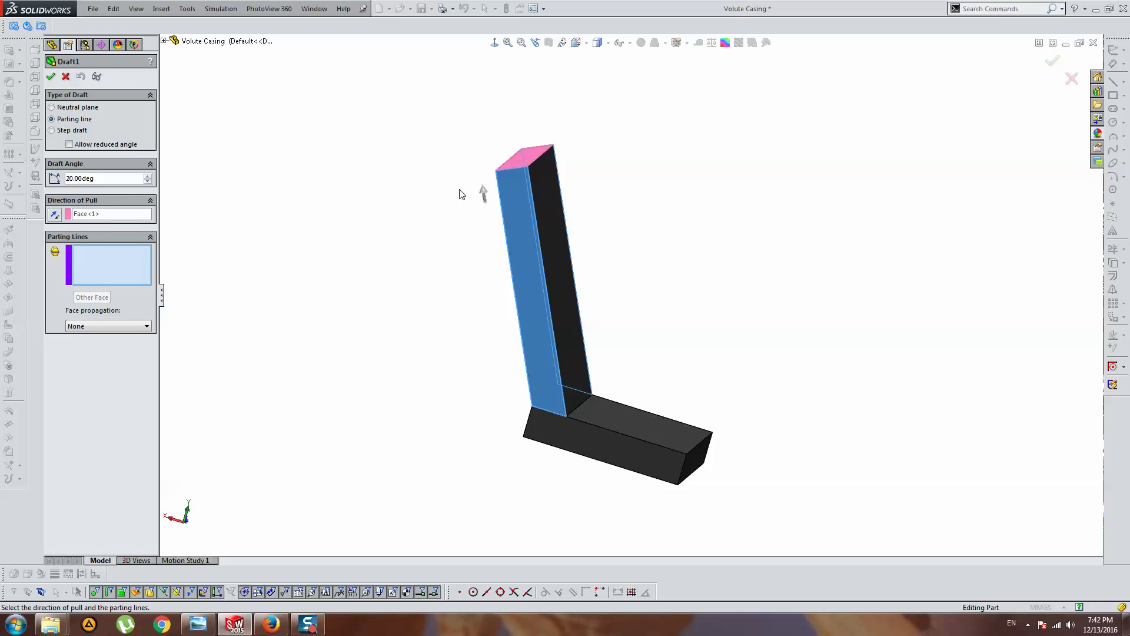
click(562, 419)
middle_drag(666, 397, 758, 395)
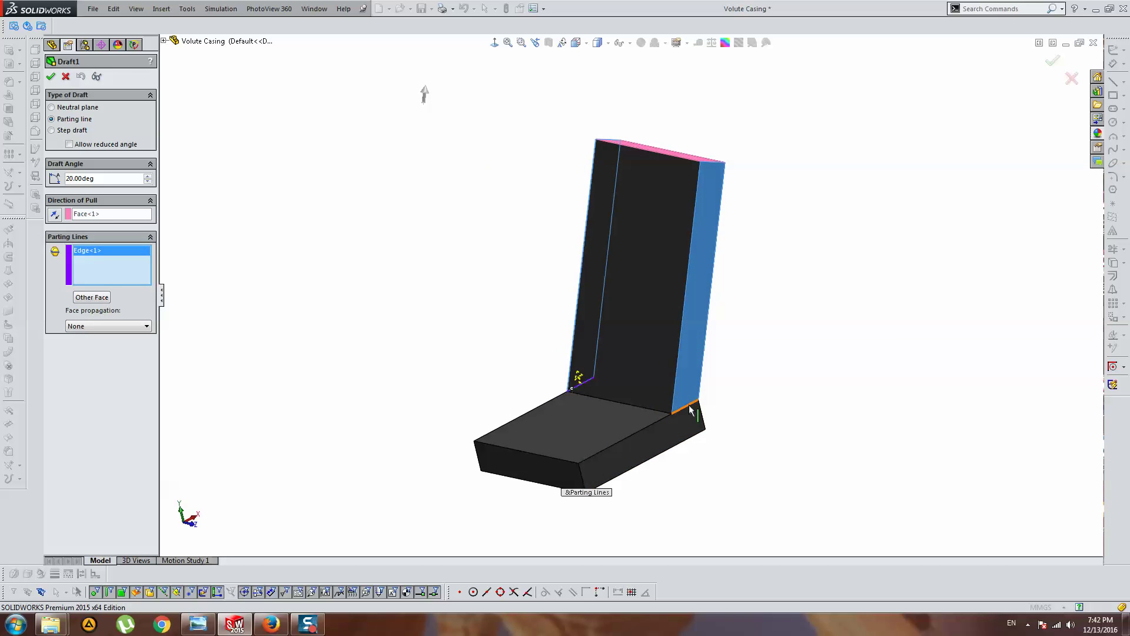
click(691, 409)
click(51, 76)
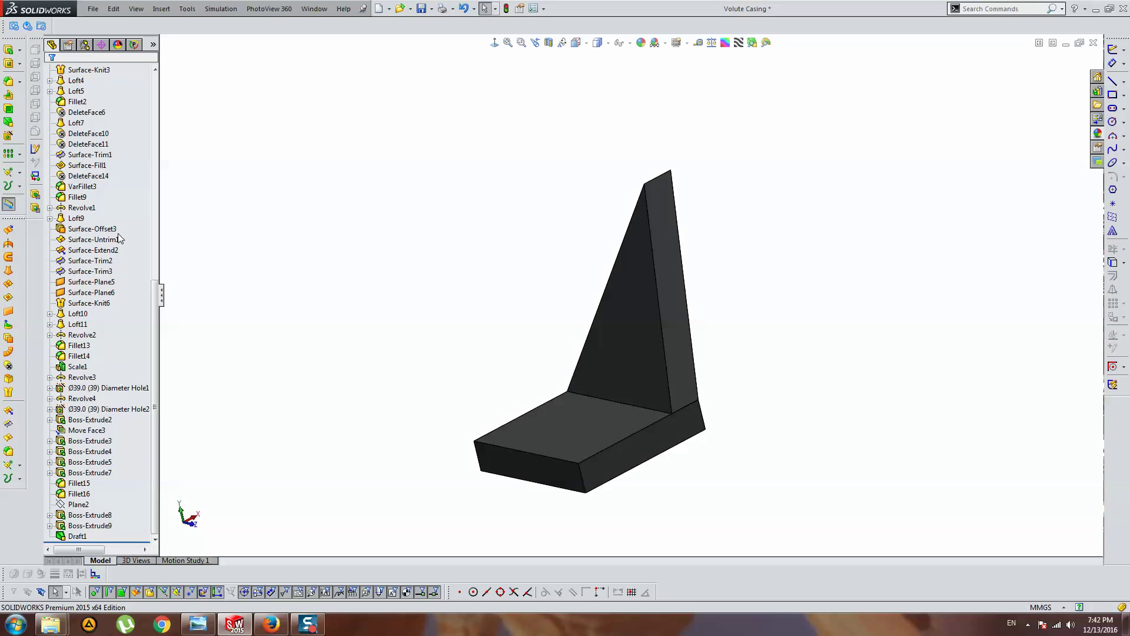
click(77, 536)
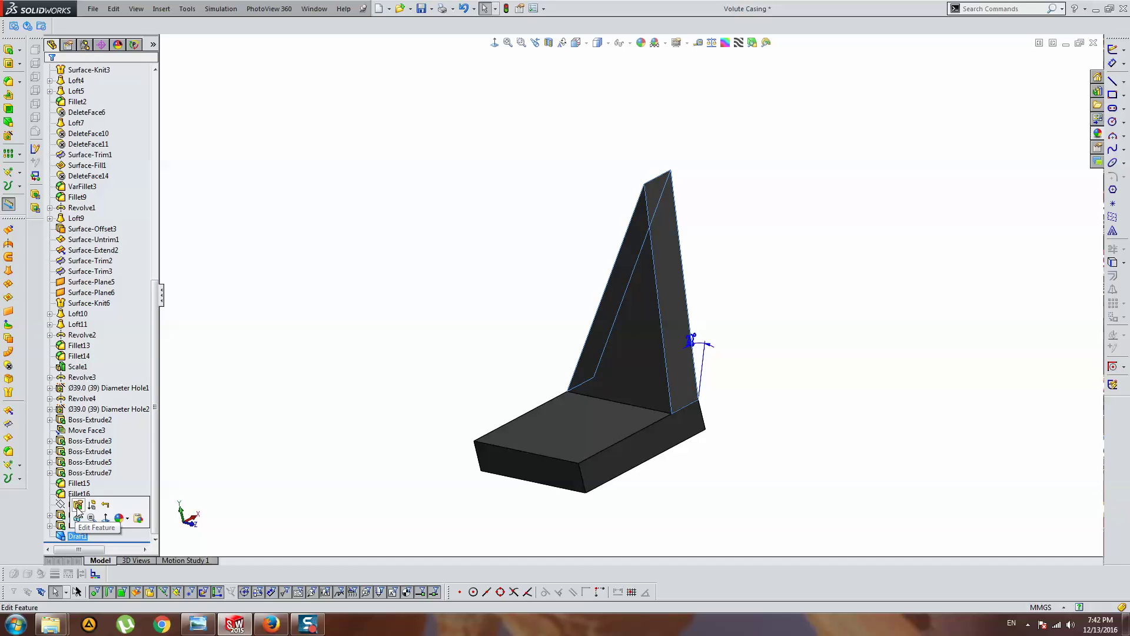
click(80, 512)
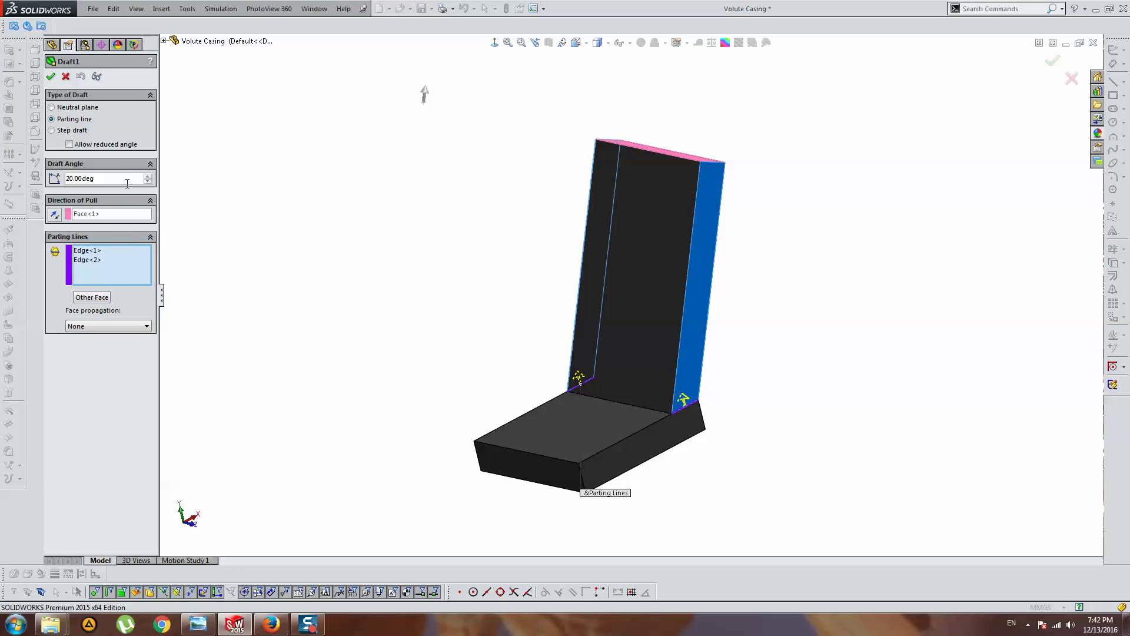
Close the draft editor, unhide the Fillet16 casing body, and orbit to see the foot beneath it.
key(Return)
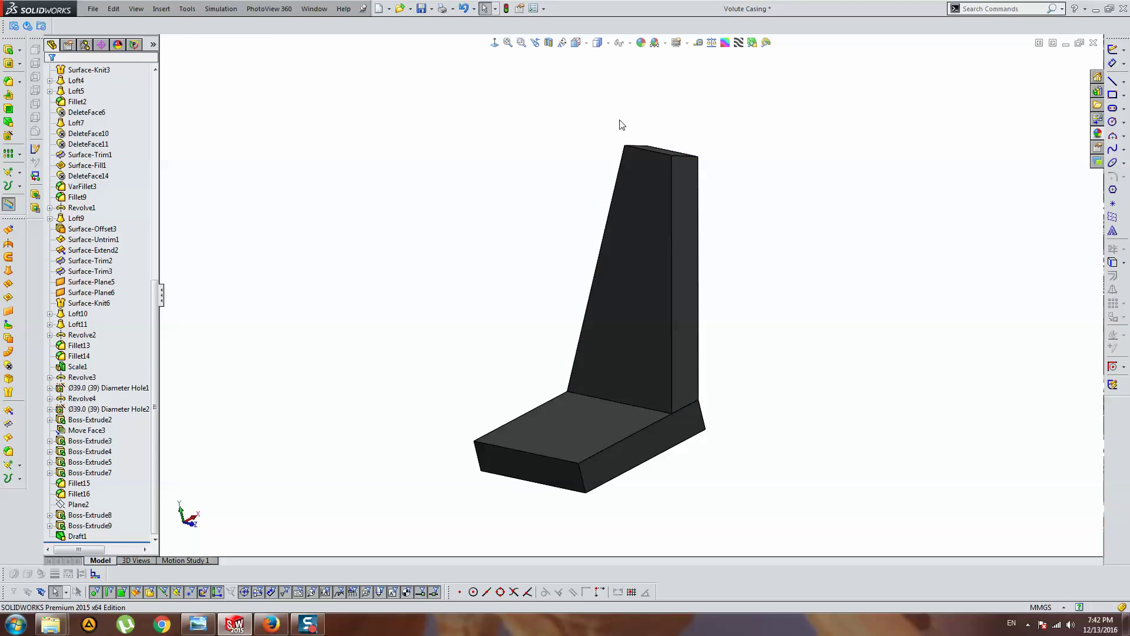
mouse_move(620, 121)
middle_down()
mouse_move(787, 162)
mouse_move(761, 179)
mouse_move(787, 151)
mouse_move(771, 177)
middle_up()
drag(154, 292, 154, 86)
click(50, 112)
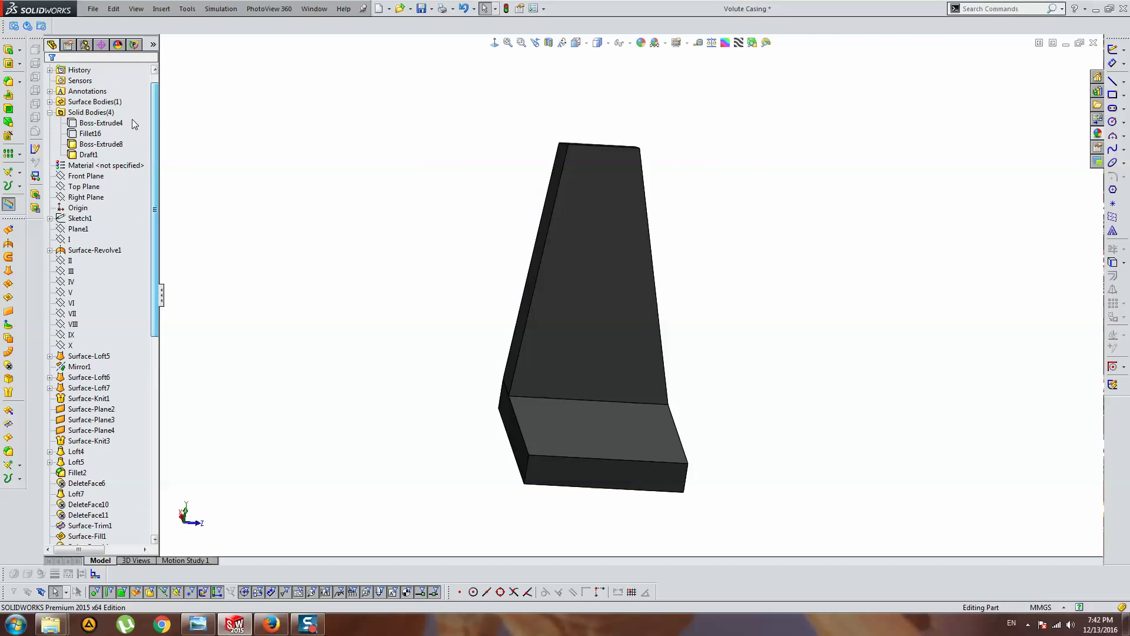
click(90, 134)
click(97, 116)
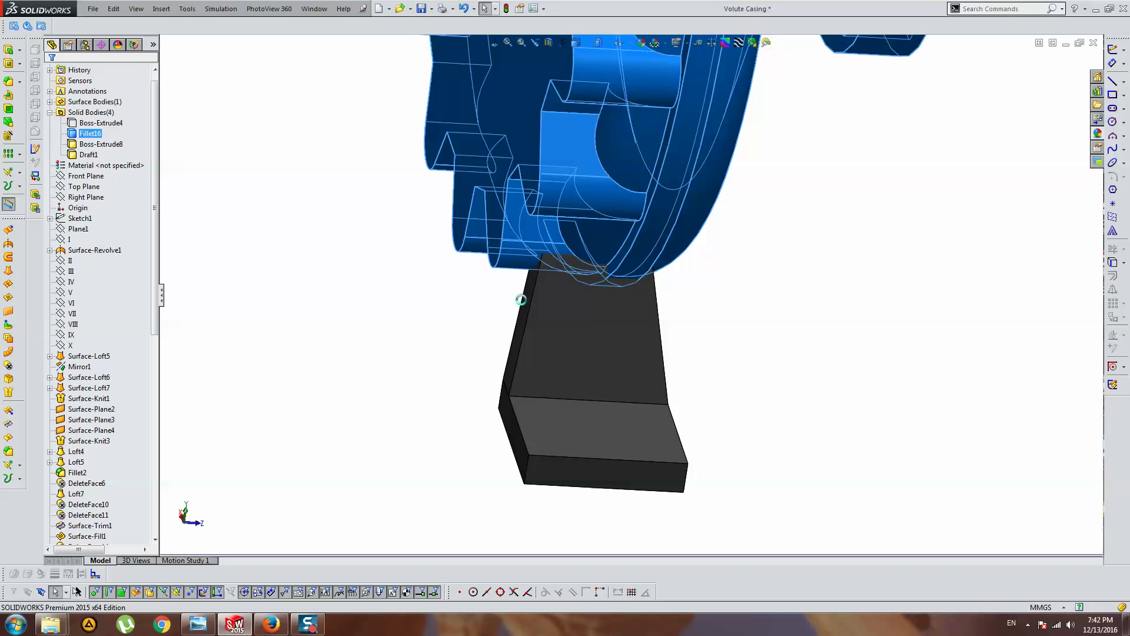
mouse_move(579, 283)
middle_down()
mouse_move(694, 156)
mouse_move(618, 222)
mouse_move(570, 241)
mouse_move(656, 271)
mouse_move(692, 207)
mouse_move(659, 239)
mouse_move(701, 252)
mouse_move(694, 320)
mouse_move(694, 302)
middle_up()
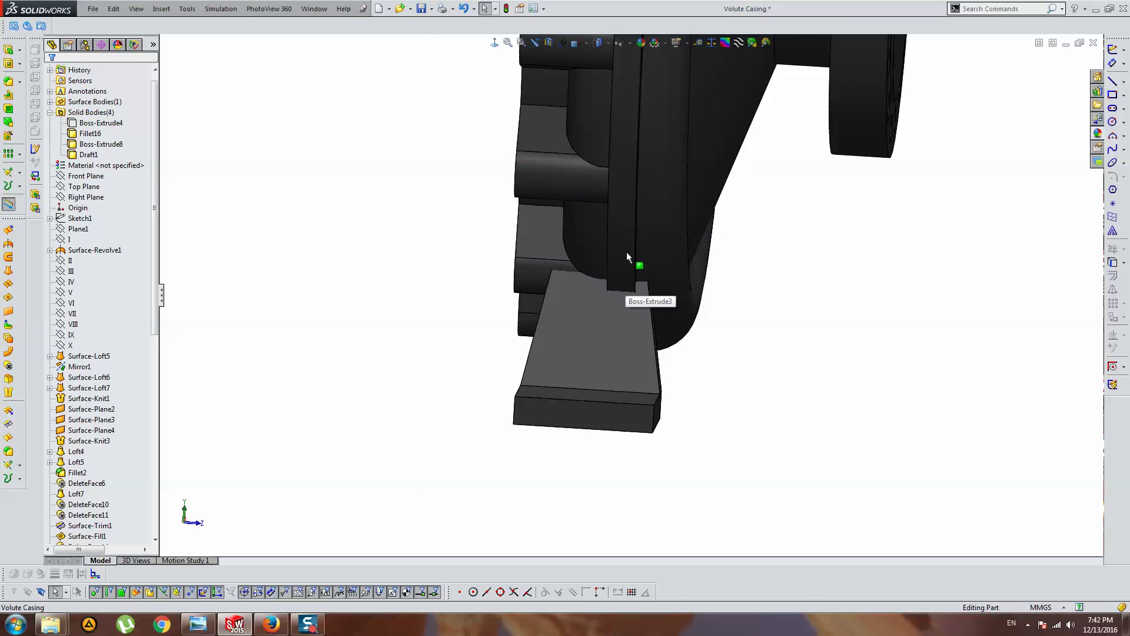
mouse_move(625, 302)
middle_down()
mouse_move(651, 311)
mouse_move(601, 285)
middle_up()
mouse_move(598, 395)
middle_down()
mouse_move(613, 422)
mouse_move(629, 418)
middle_up()
Change the foot block's 180 width dimension to 200 and rebuild.
double_click(614, 422)
scroll(628, 418, down, 3)
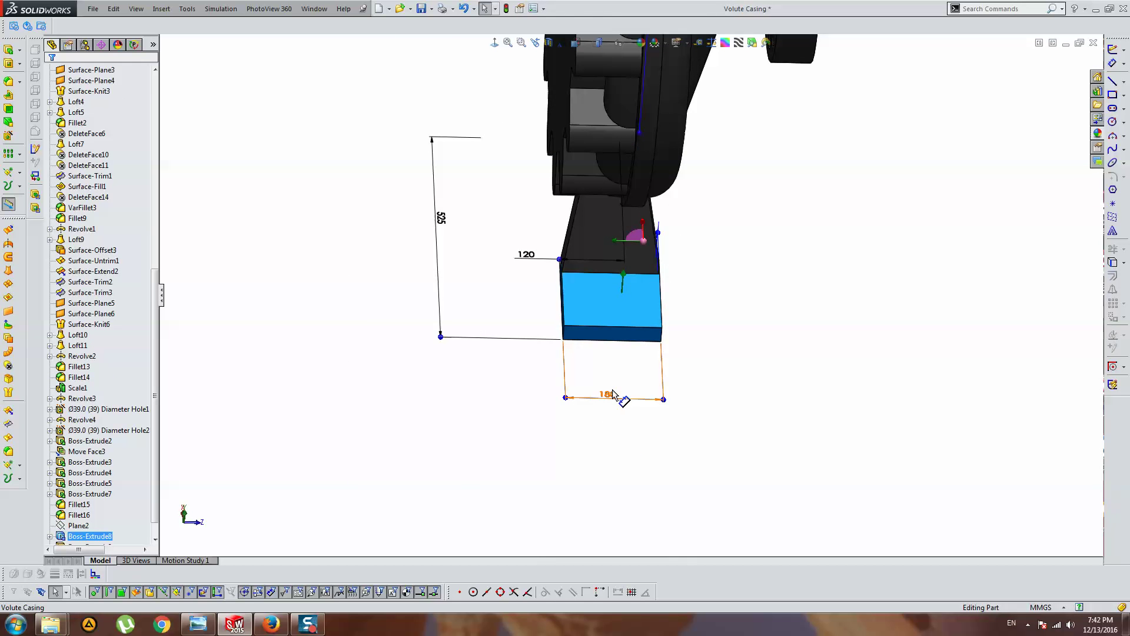
double_click(609, 394)
text(200)
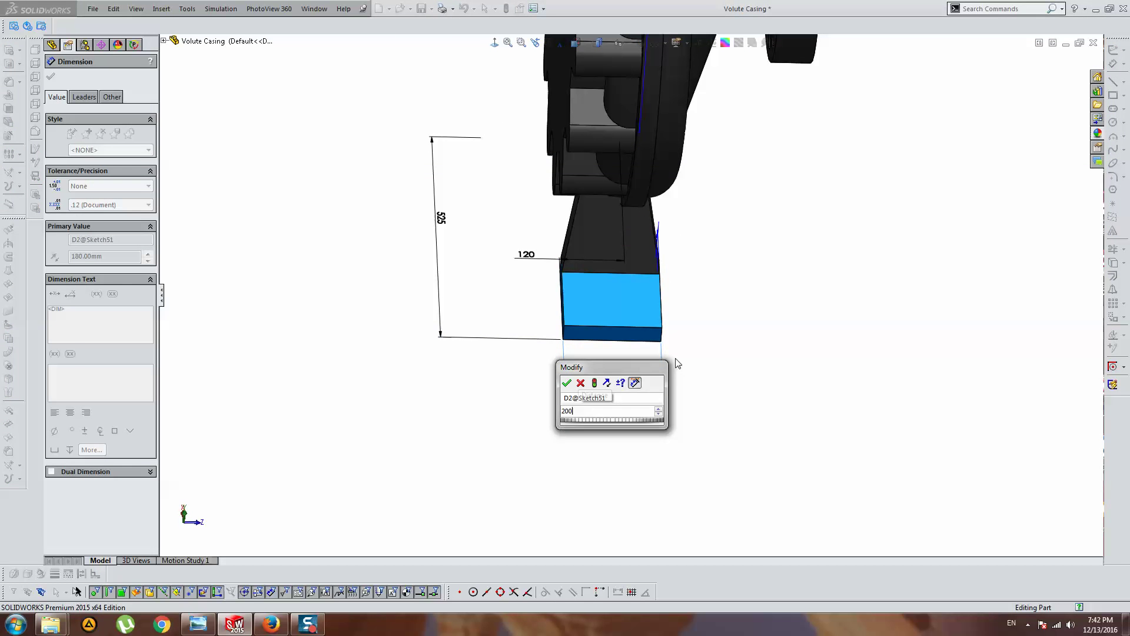
key(Return)
click(676, 360)
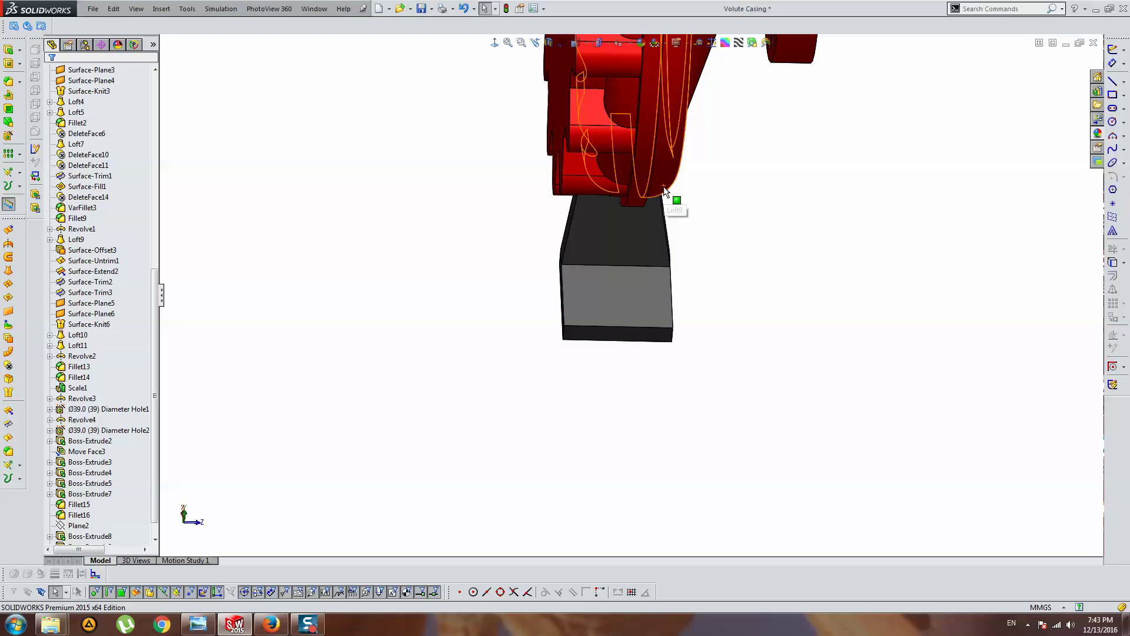
mouse_move(635, 187)
middle_down()
mouse_move(630, 225)
mouse_move(644, 152)
middle_up()
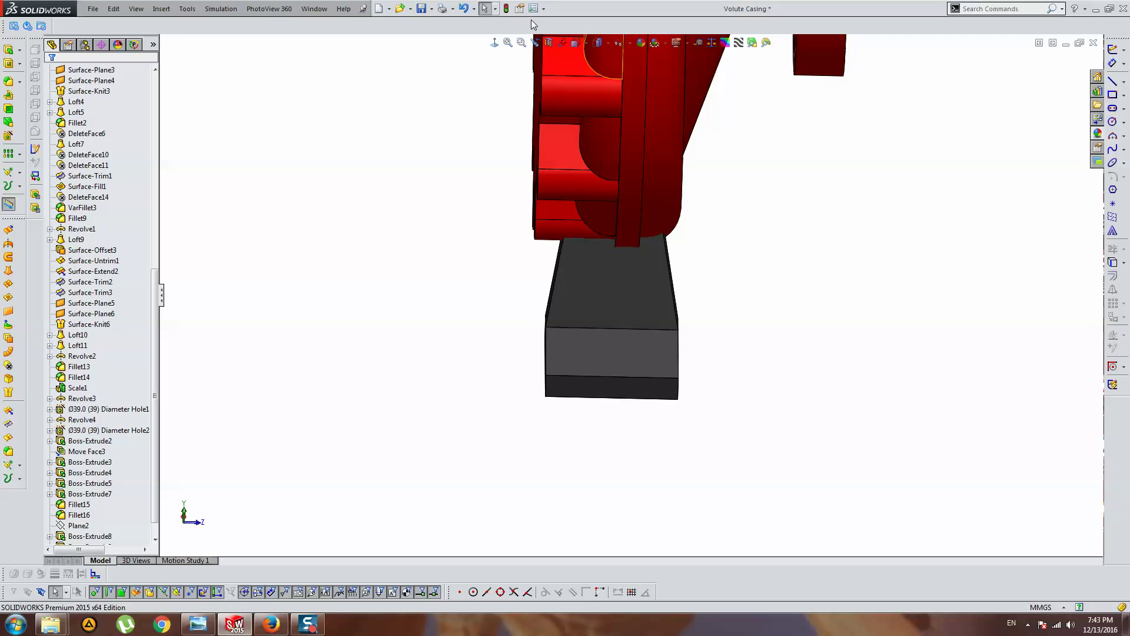
Measure a foot point's distance from the Front Plane (20 mm), then close Measure.
click(699, 43)
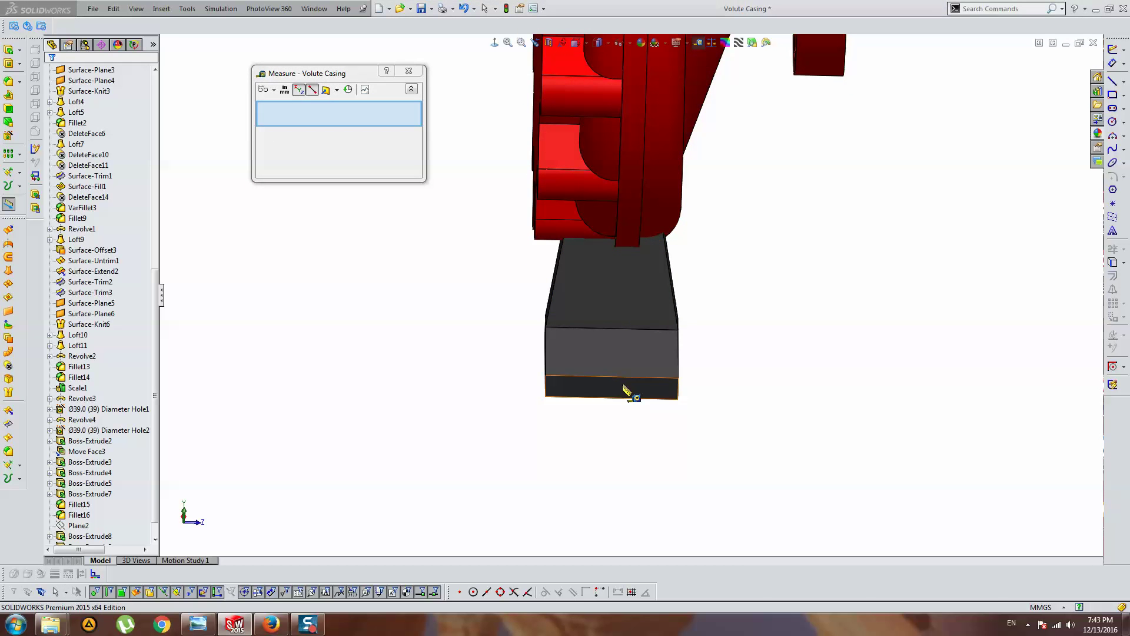
click(612, 376)
key(z)
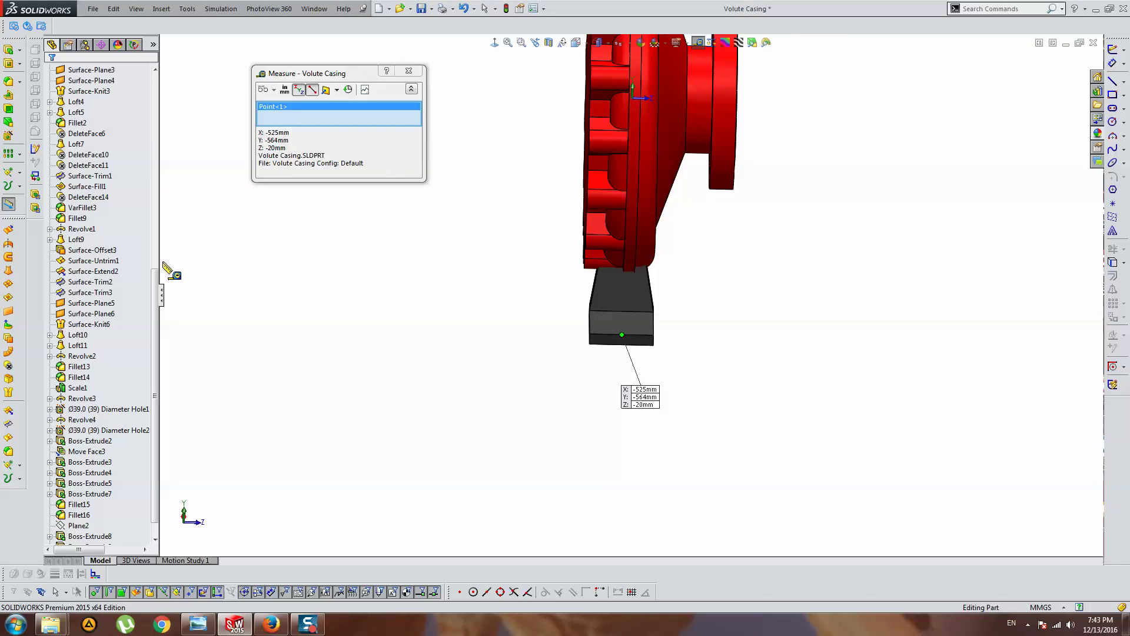
drag(154, 365, 154, 170)
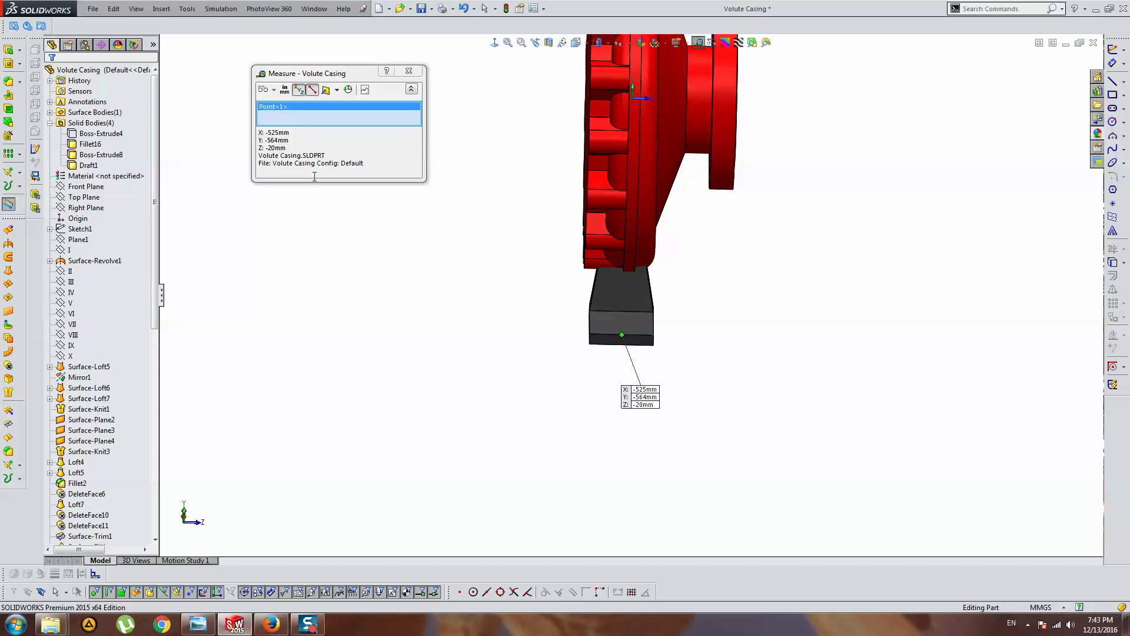
click(86, 186)
scroll(659, 348, down, 3)
key(Escape)
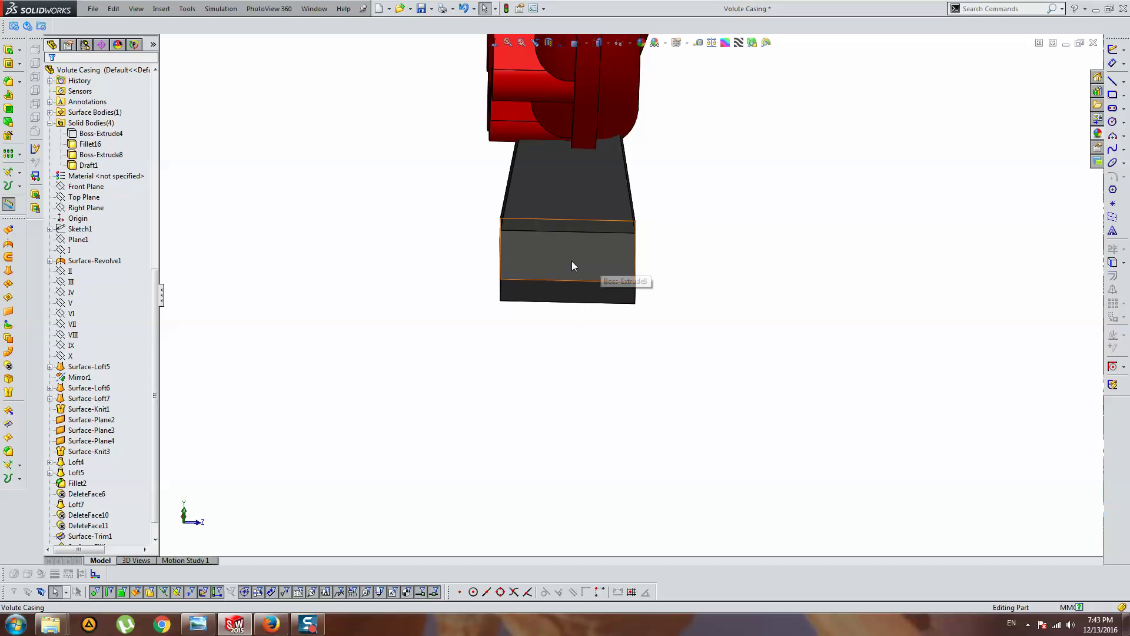
Edit the foot sketch, delete the 120 dimension, and draw a vertical midpoint-to-midpoint line.
click(571, 260)
click(675, 226)
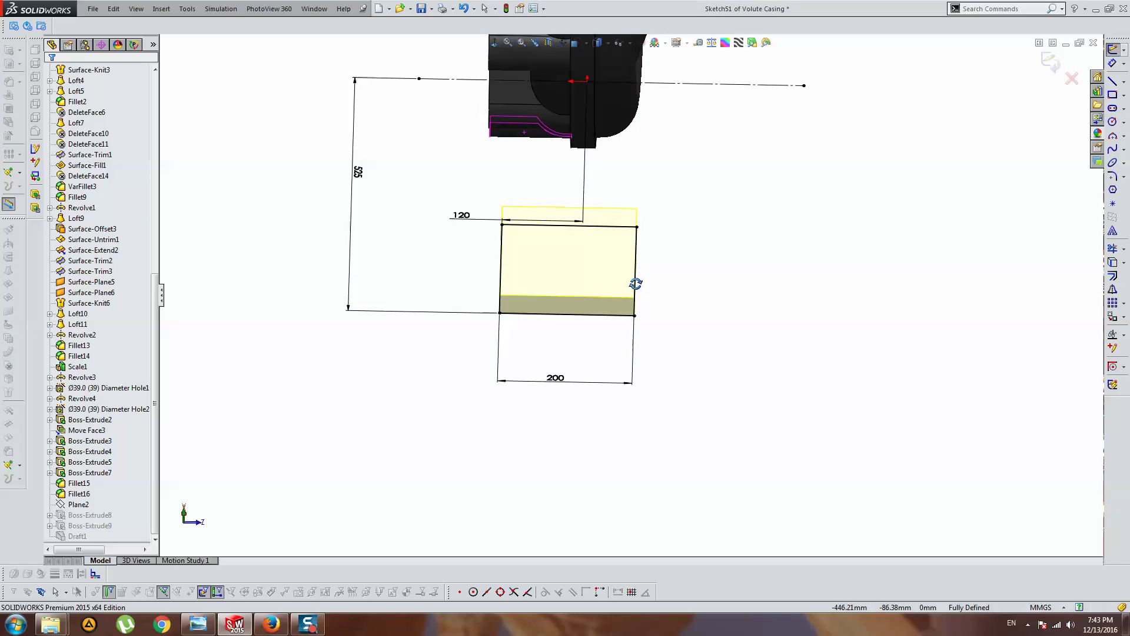
scroll(632, 294, up, 2)
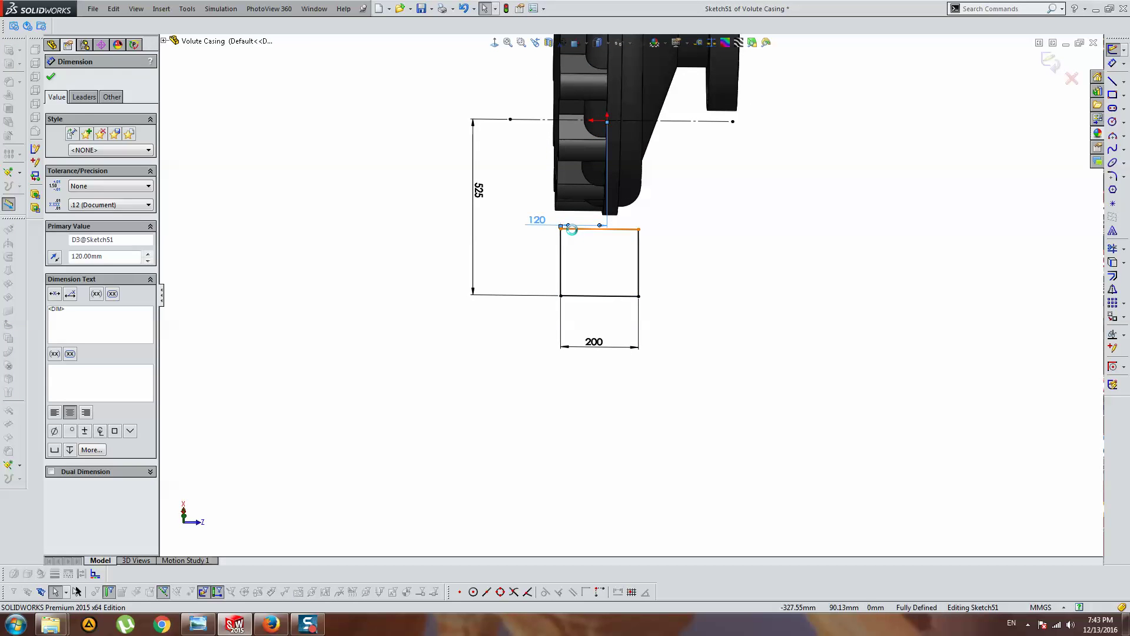
key(Delete)
click(1114, 85)
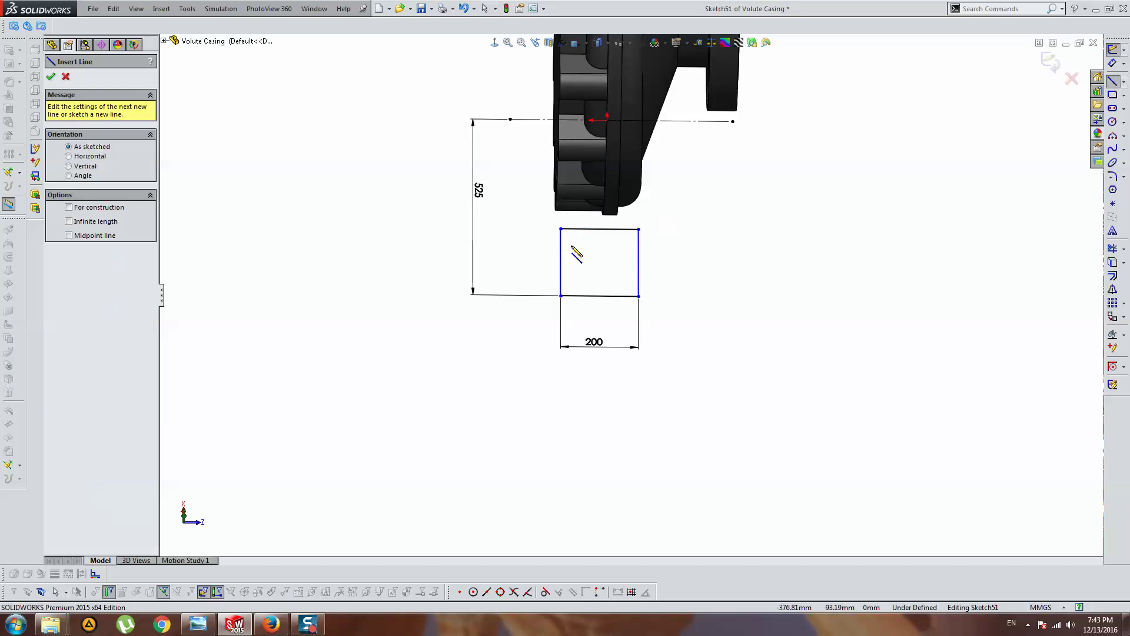
click(599, 229)
click(599, 296)
key(Escape)
click(600, 253)
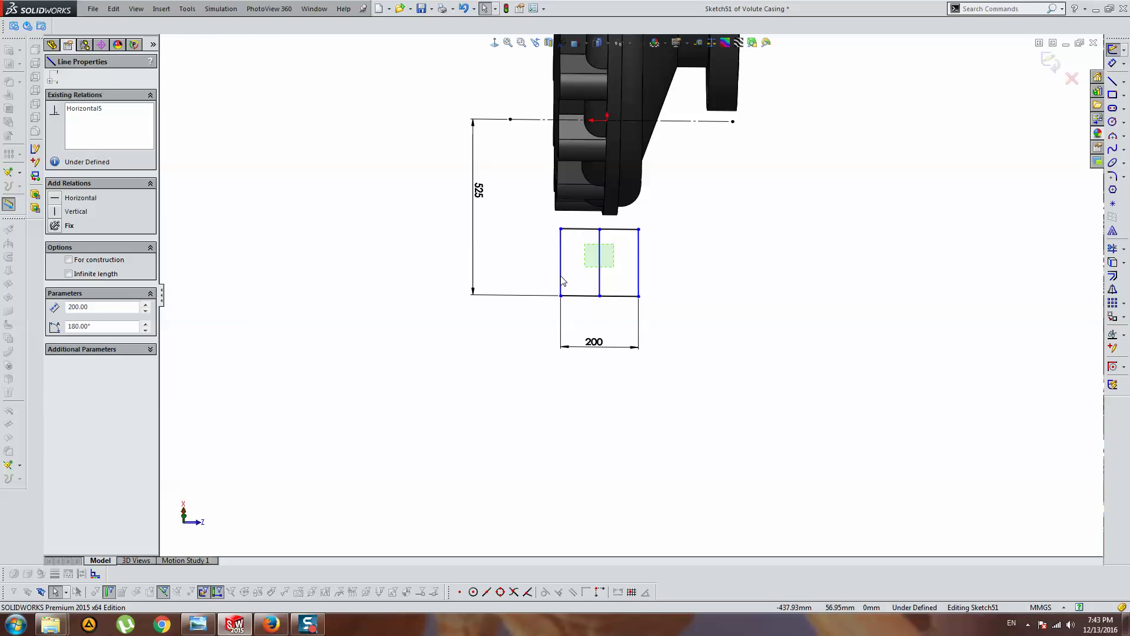
click(487, 245)
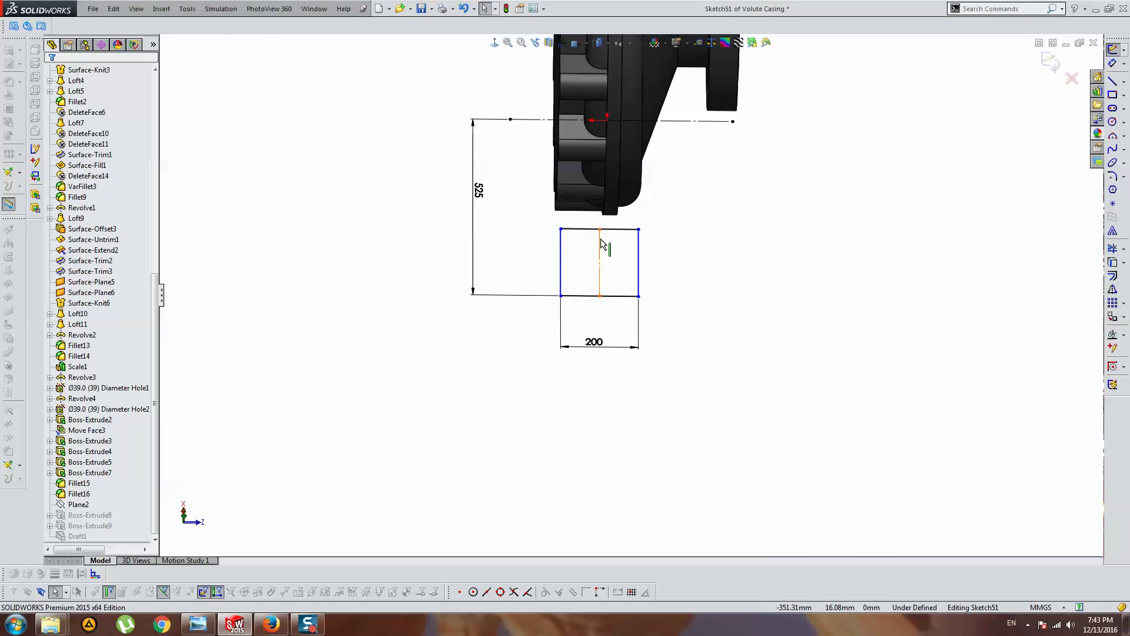
Make the centre line's midpoint coincident with the Front Plane and exit the sketch.
drag(156, 297, 155, 99)
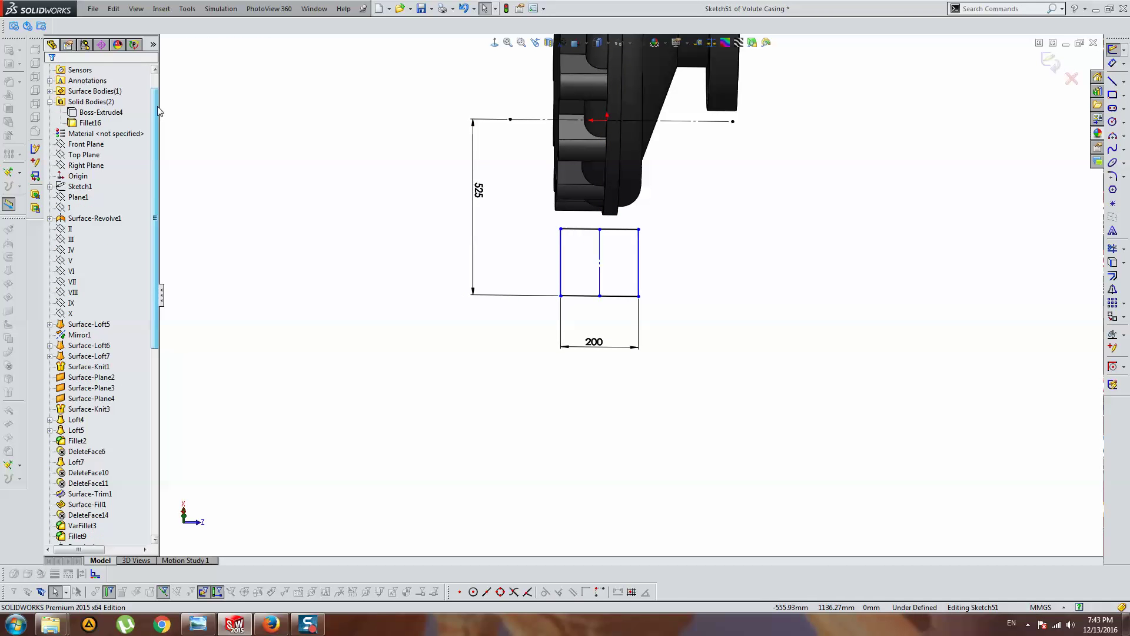
click(87, 176)
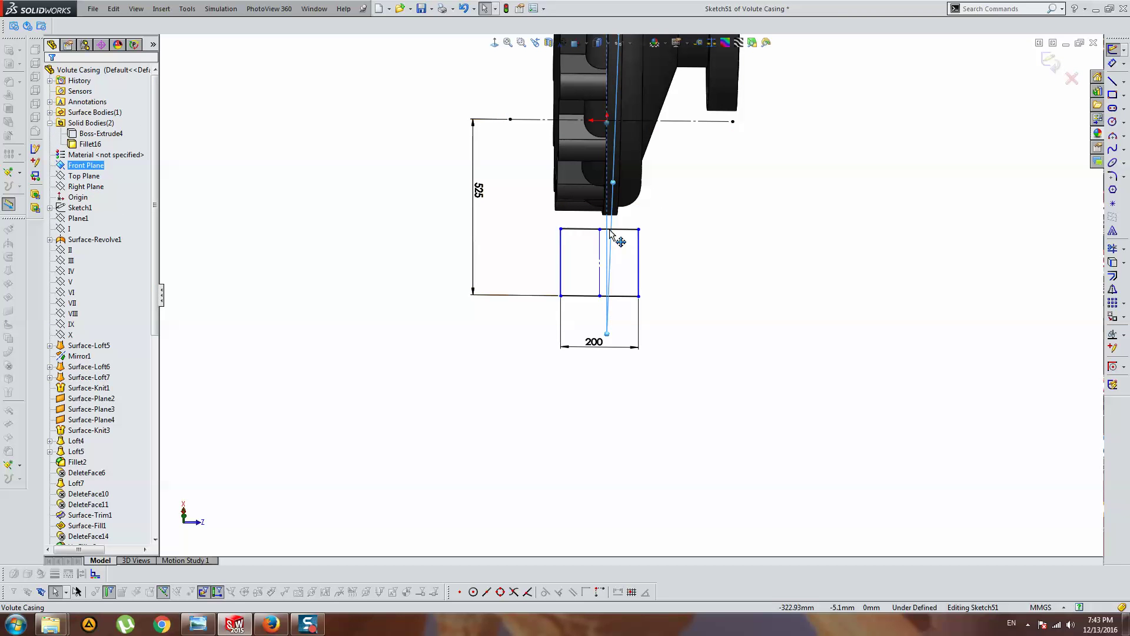
ctrl+click(591, 231)
click(76, 264)
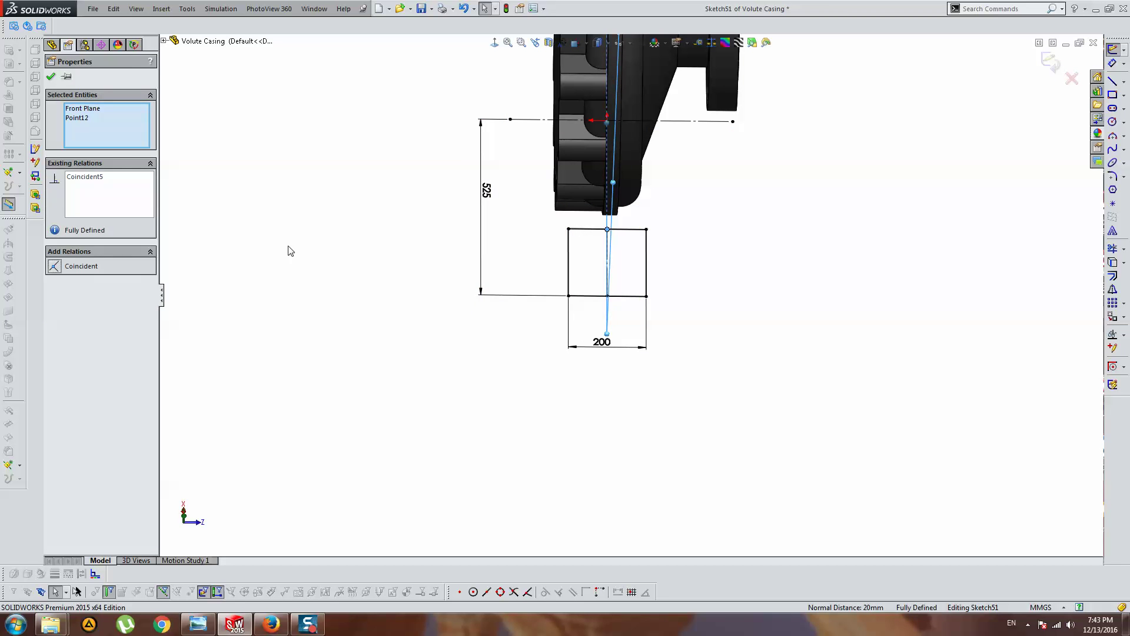
click(290, 247)
click(1051, 61)
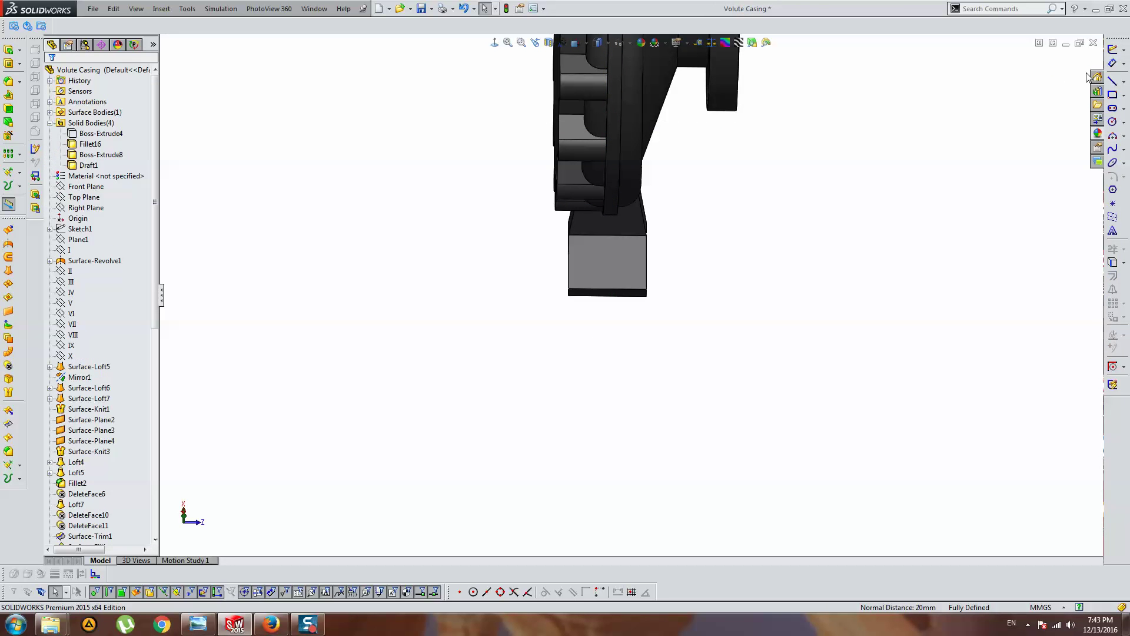
Start a sketch on the Front Plane with a vertical line above the foot's corner.
mouse_move(1055, 124)
middle_down()
mouse_move(608, 309)
mouse_move(606, 320)
mouse_move(522, 328)
mouse_move(549, 308)
mouse_move(538, 297)
mouse_move(529, 305)
mouse_move(610, 340)
mouse_move(593, 259)
mouse_move(548, 252)
middle_up()
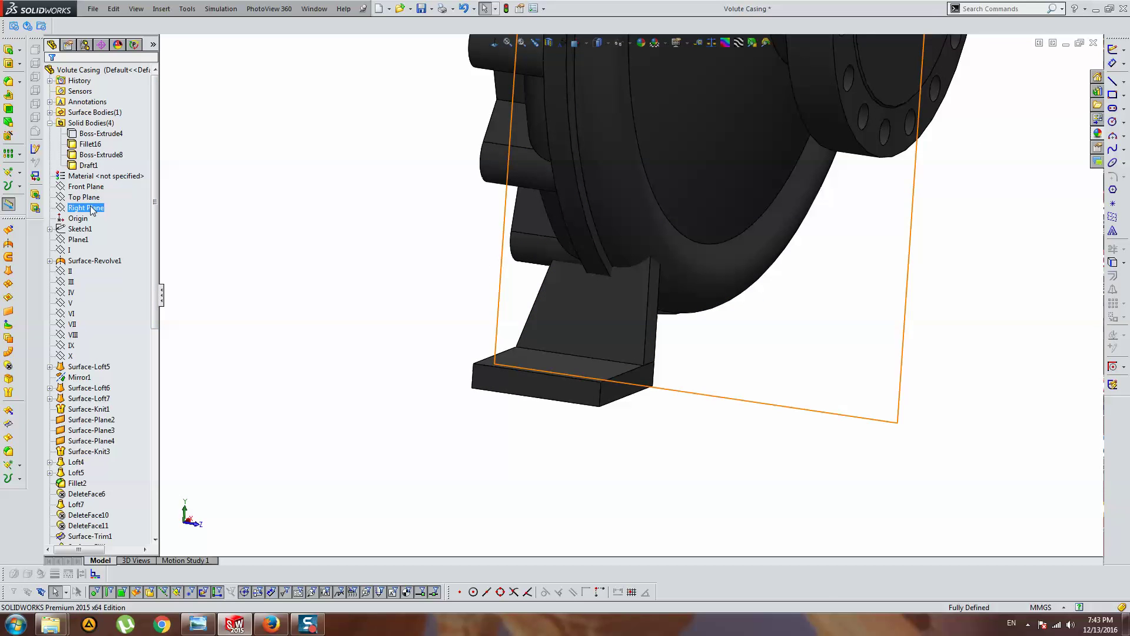
click(96, 176)
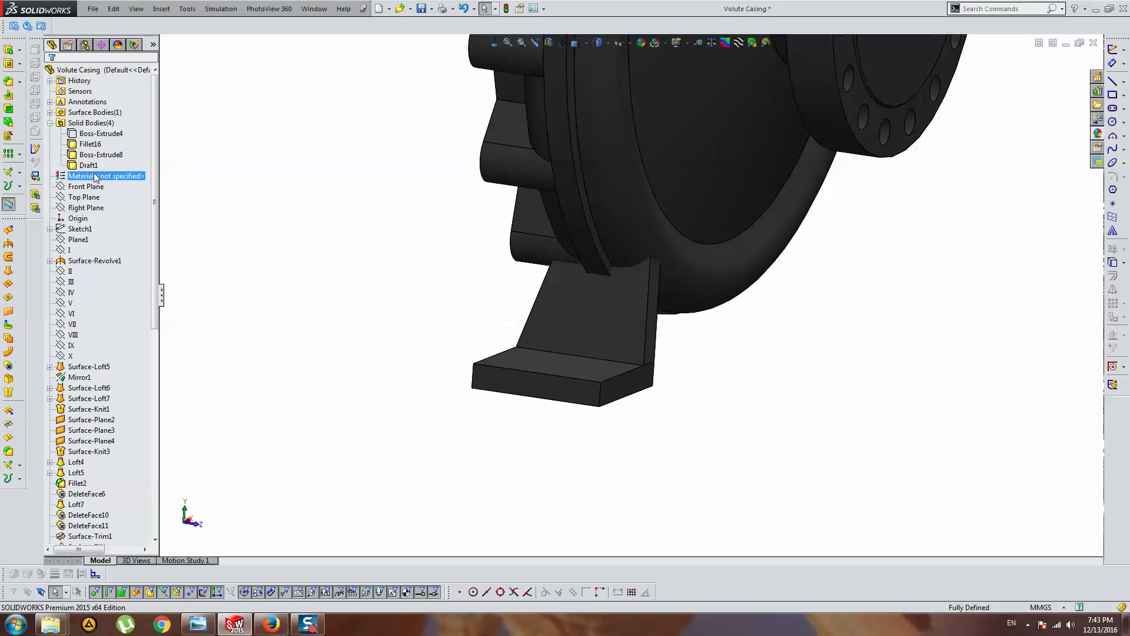
click(1111, 50)
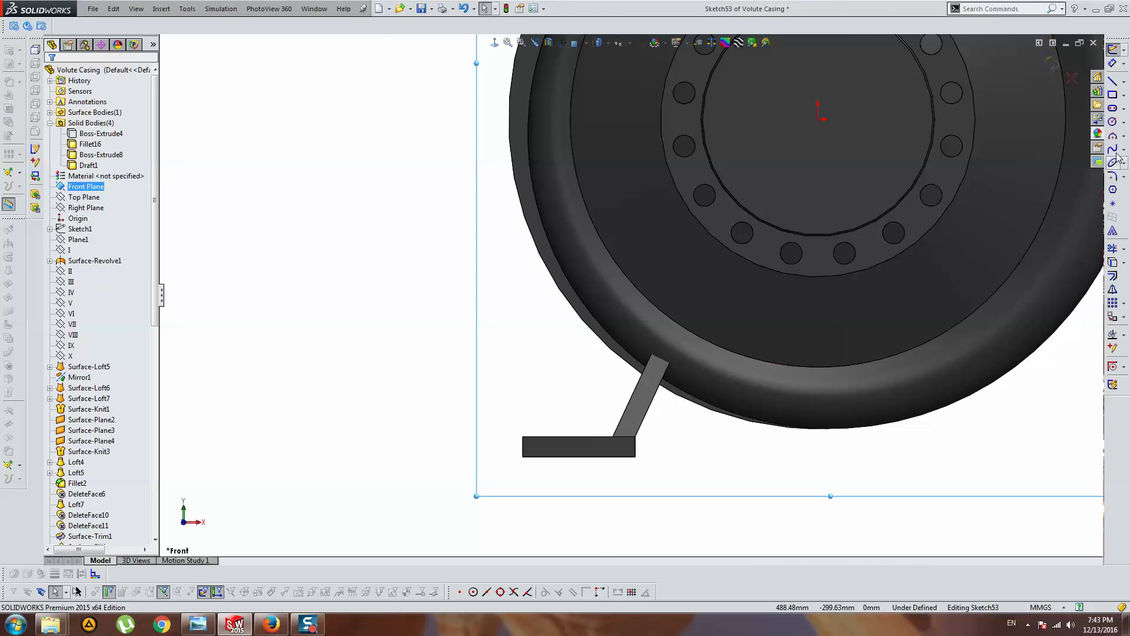
click(1112, 82)
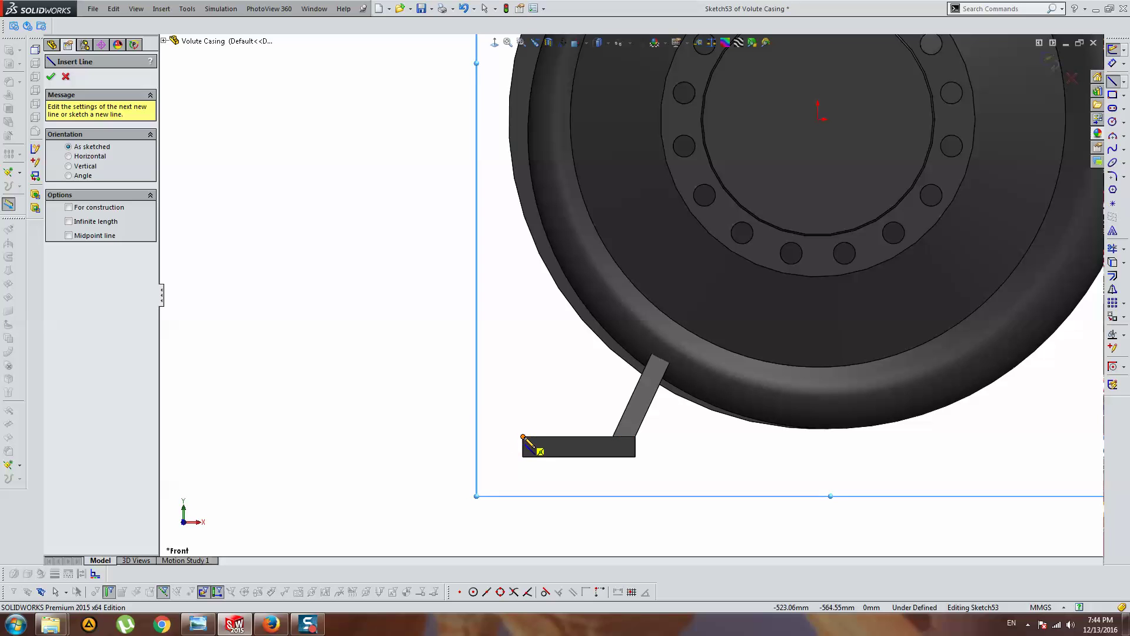
click(523, 437)
click(523, 392)
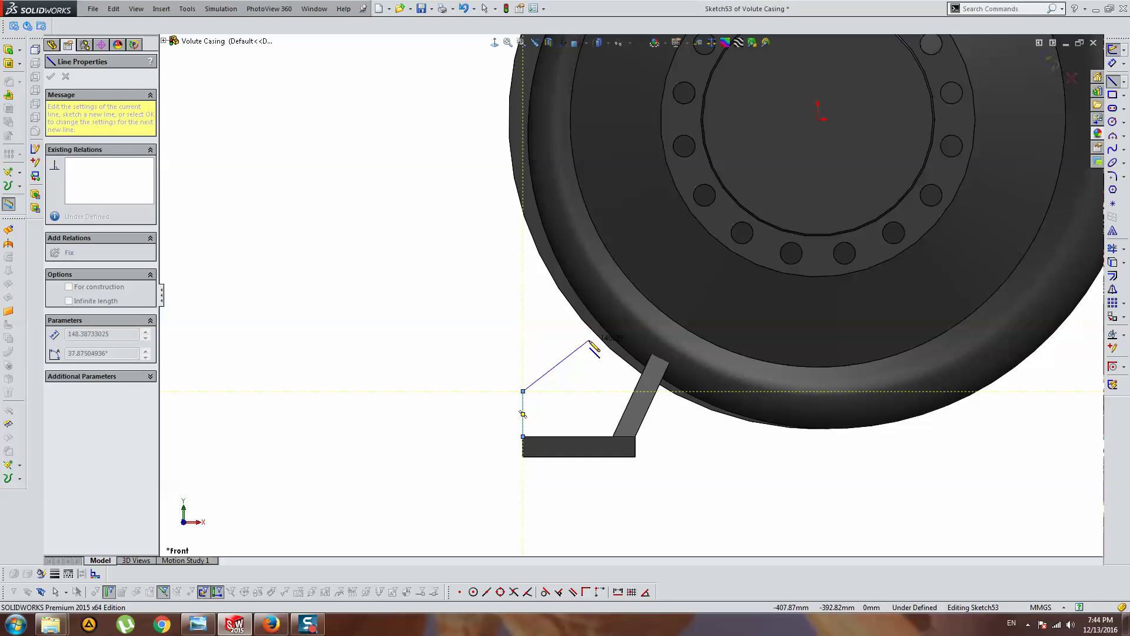
key(Escape)
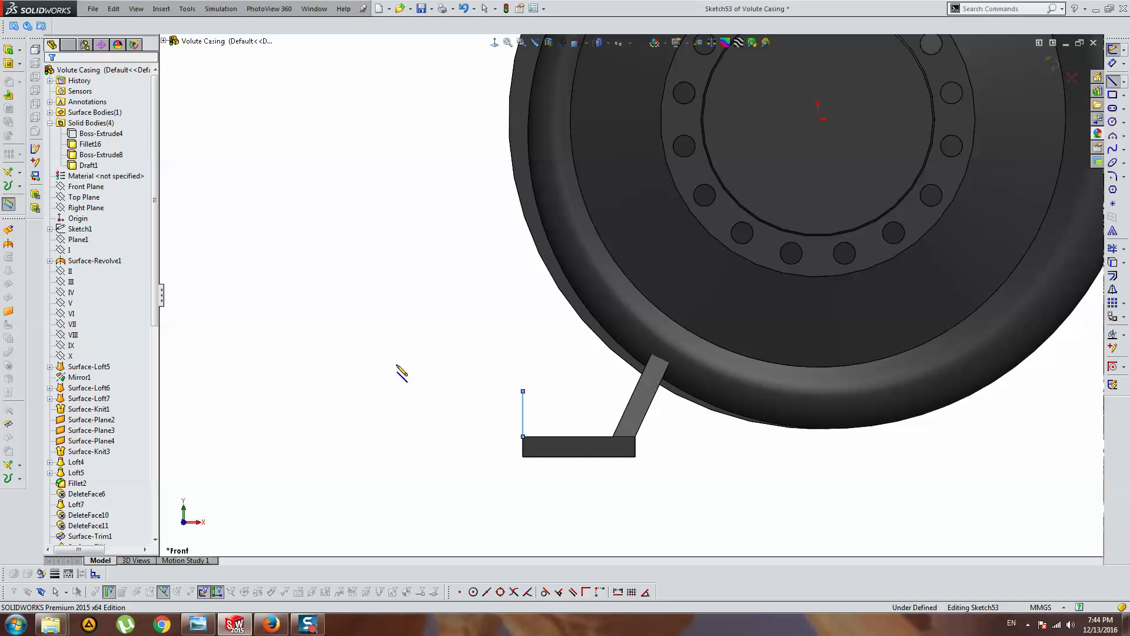
Hide the casing body and add a slanted line and a horizontal line to the leg's top corner.
click(94, 144)
click(109, 129)
click(514, 268)
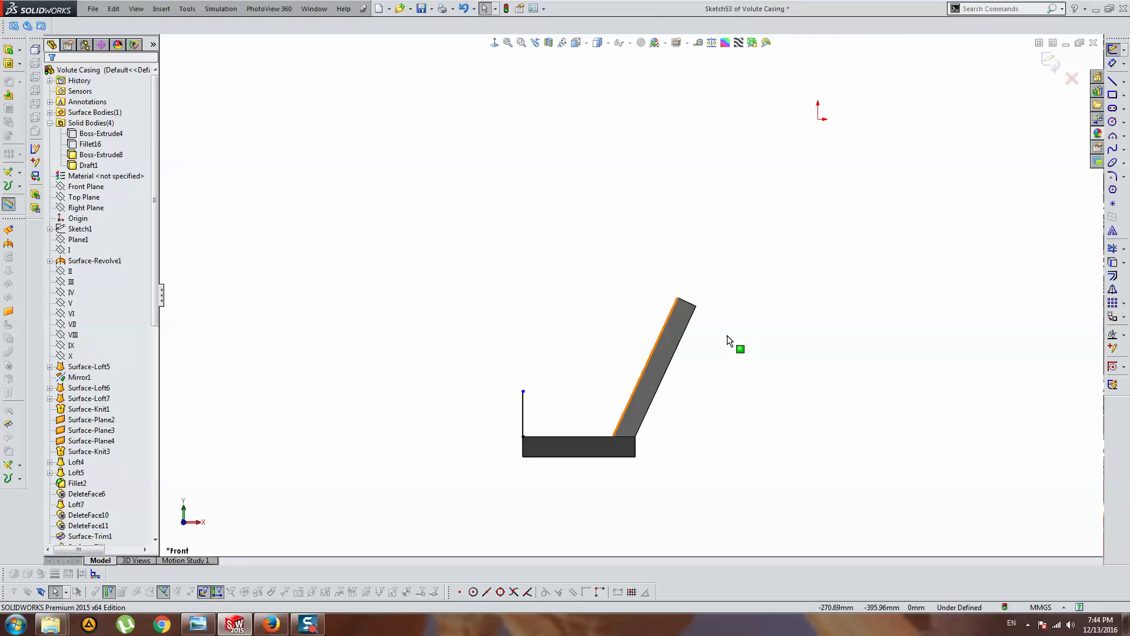
click(1112, 81)
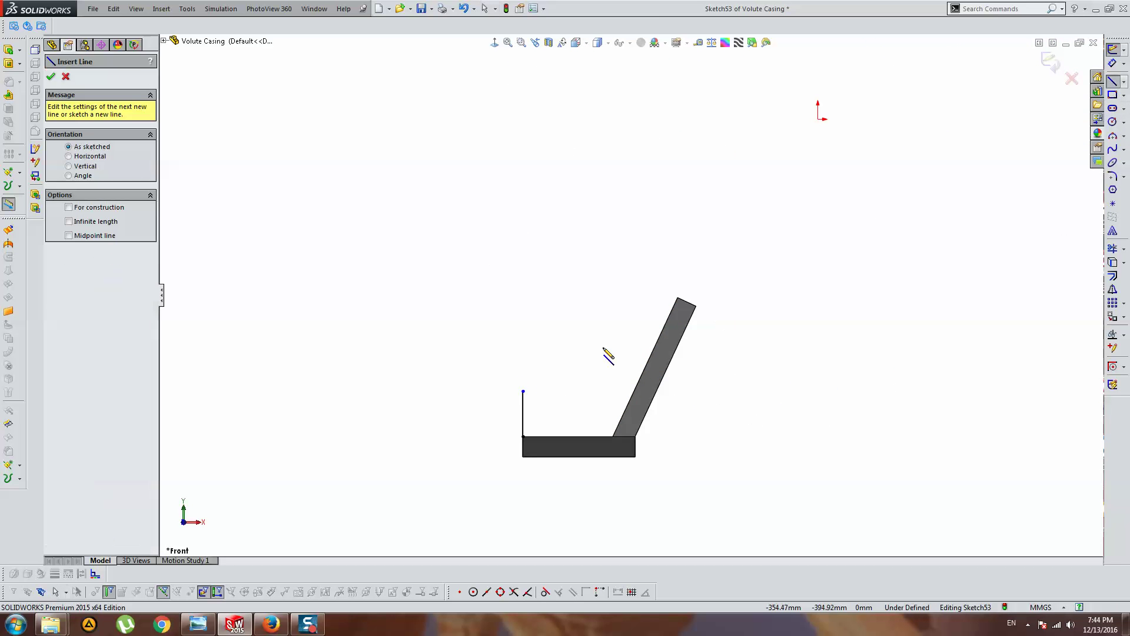
click(524, 391)
click(585, 297)
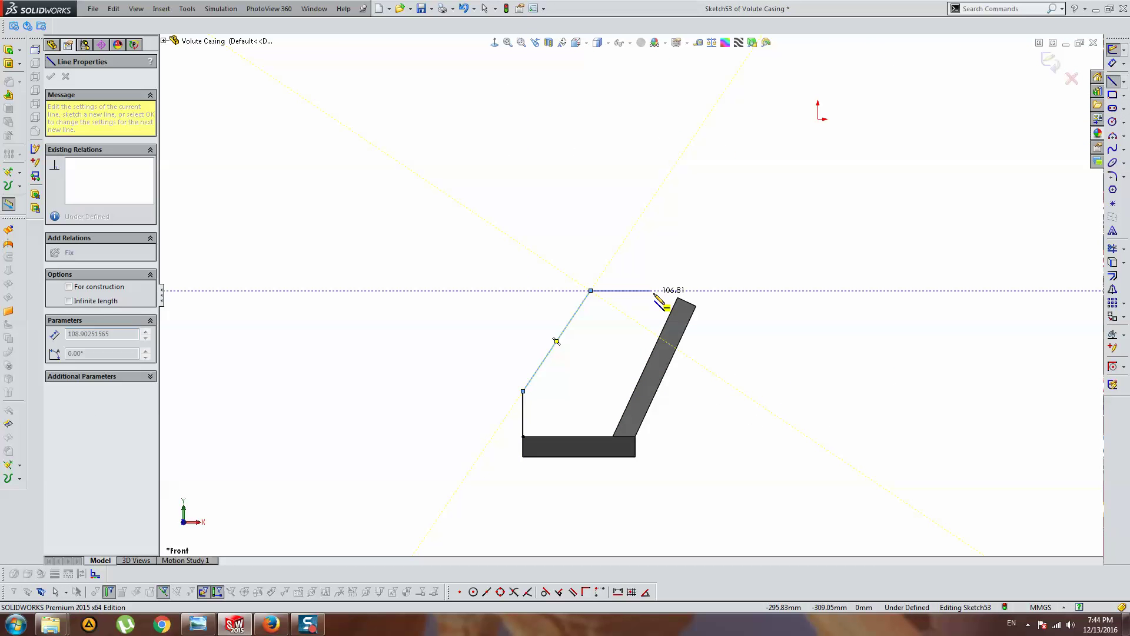
click(677, 299)
key(Escape)
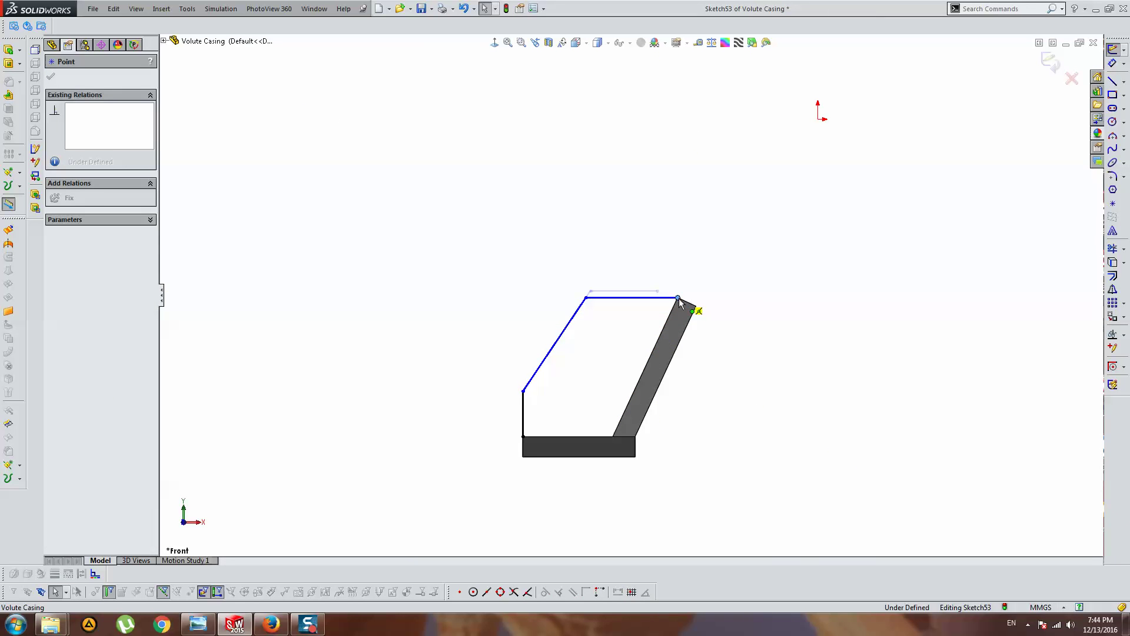
click(624, 346)
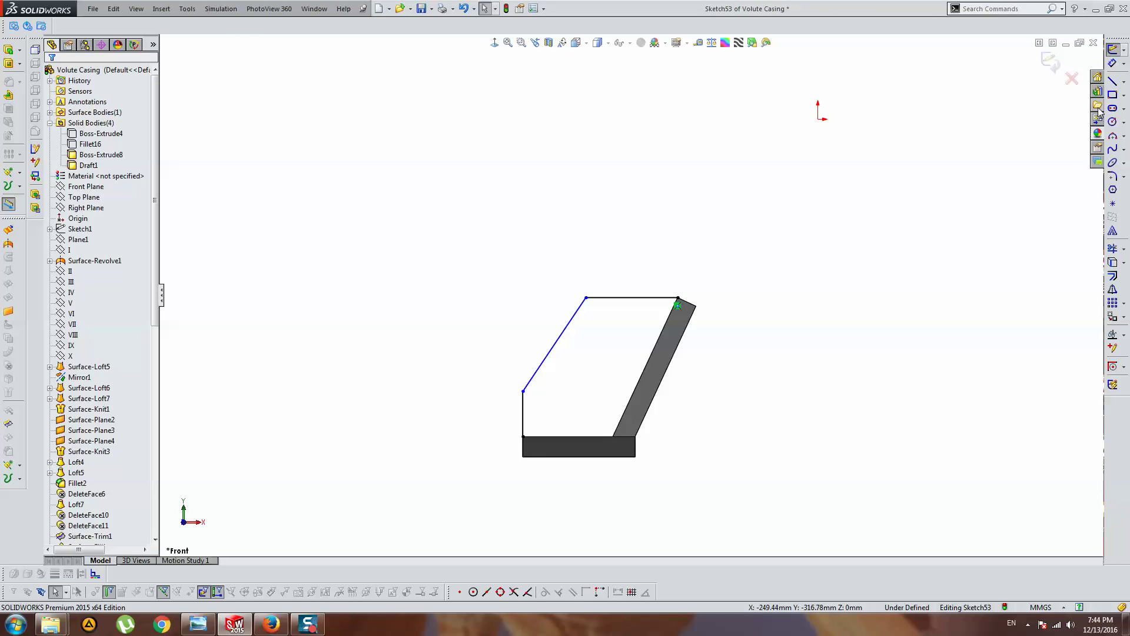
Dimension the vertical edge to 80 mm and the slanted line at 50° to the foot's top edge.
click(526, 413)
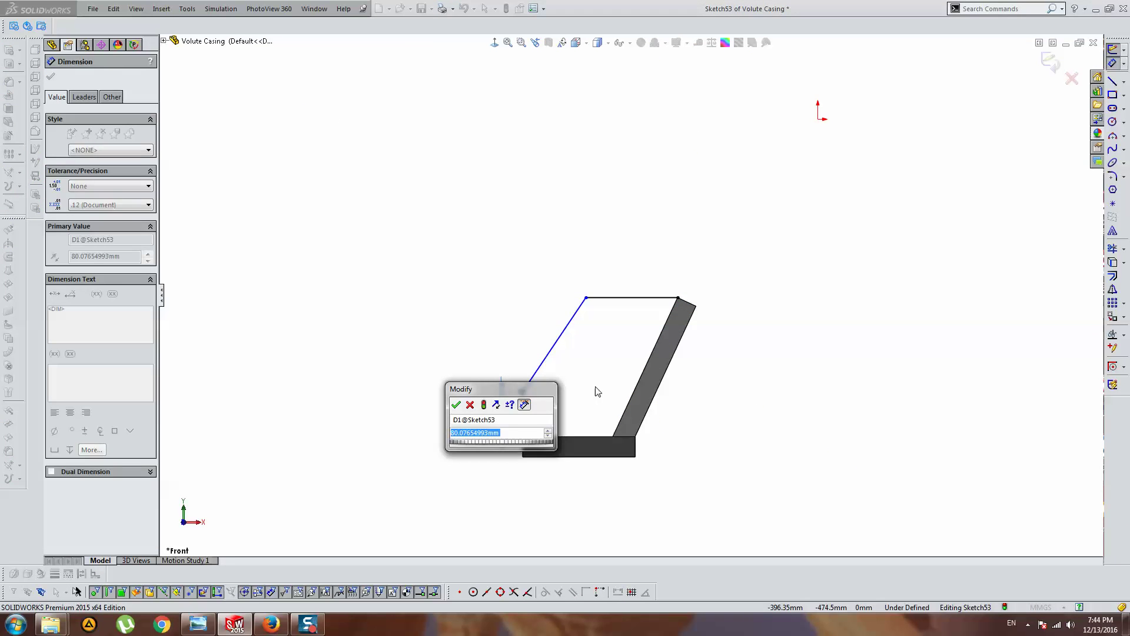
text(80)
key(Return)
click(547, 369)
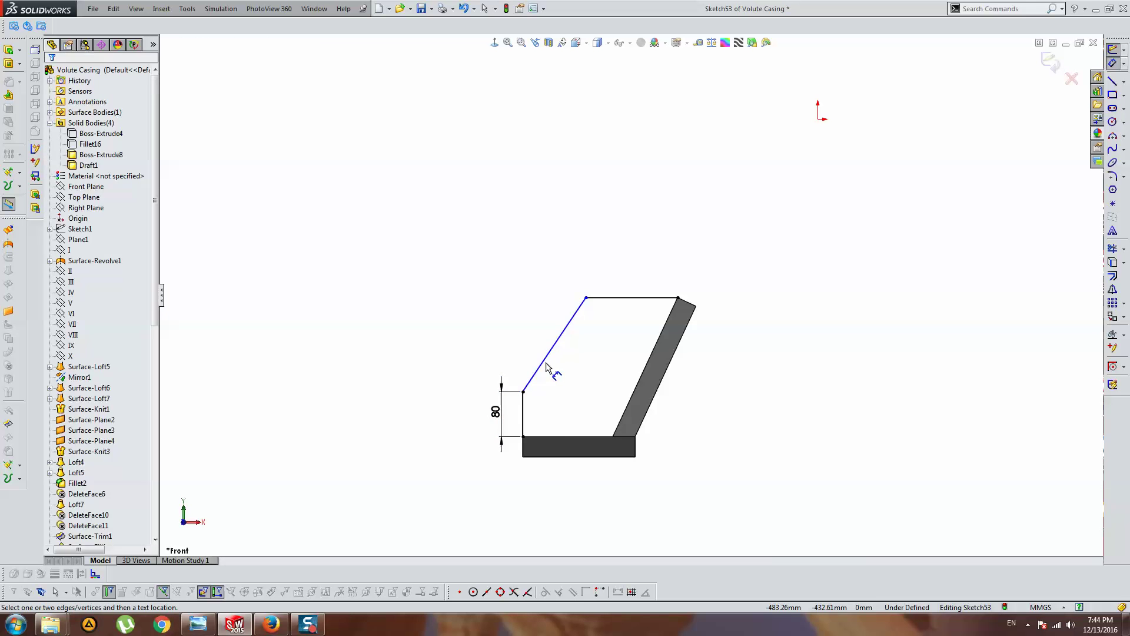
click(546, 368)
click(555, 437)
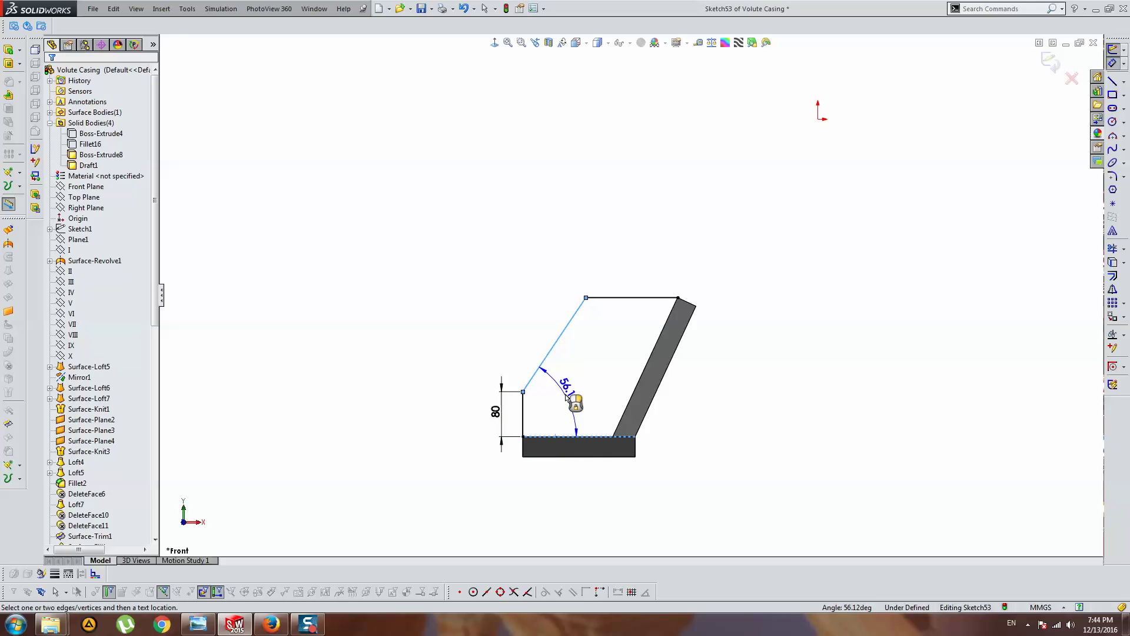
click(567, 397)
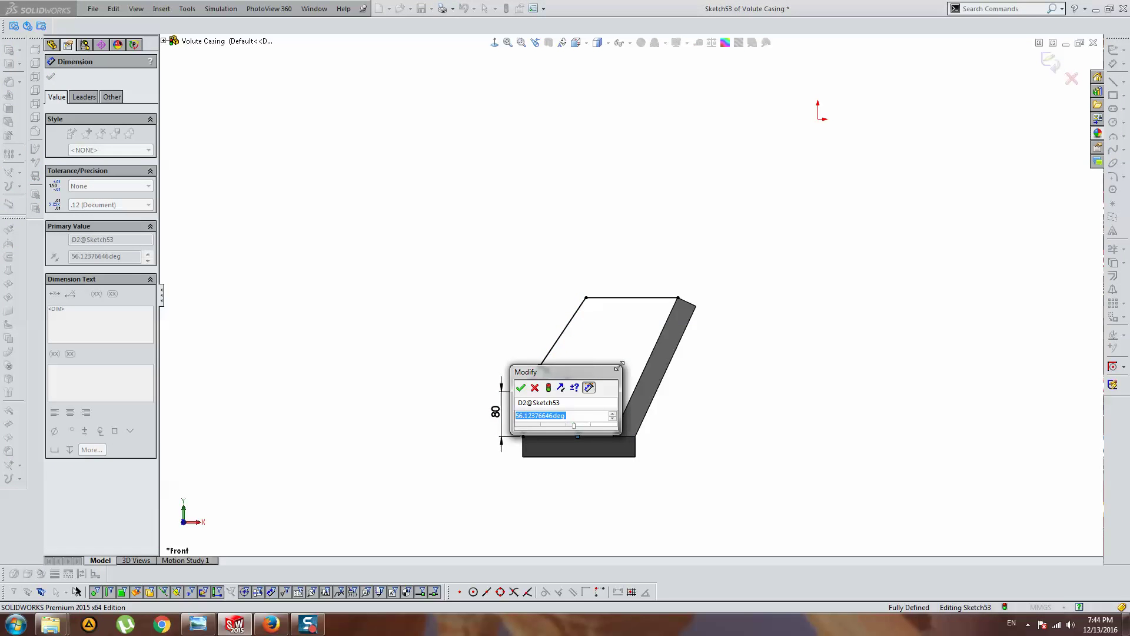
key(Return)
key(Escape)
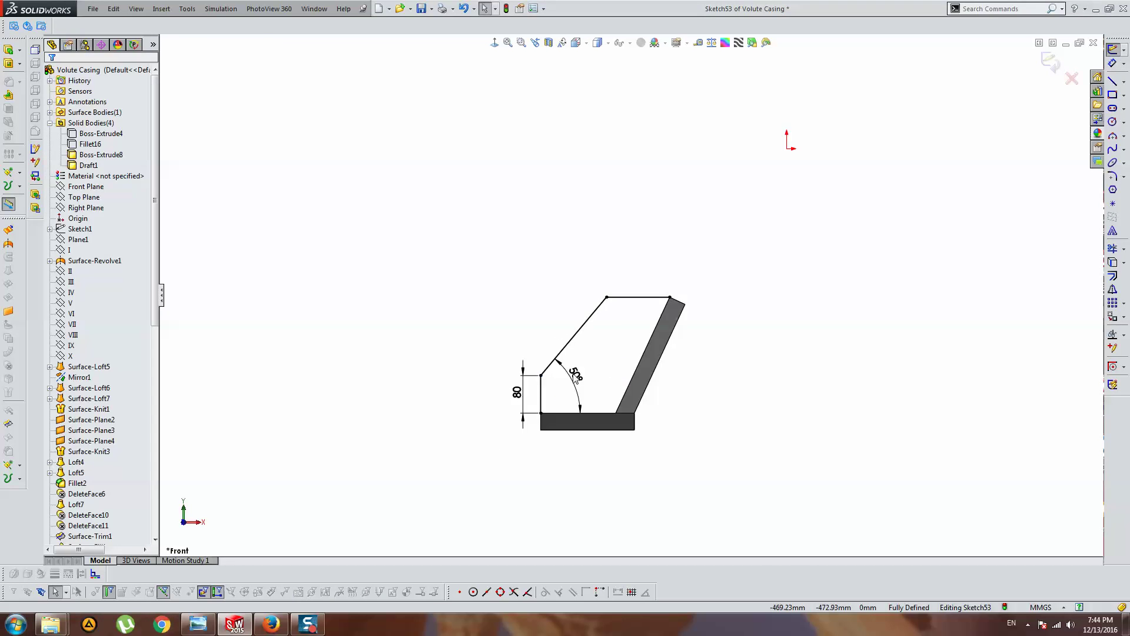
middle_drag(650, 371, 263, 279)
click(9, 95)
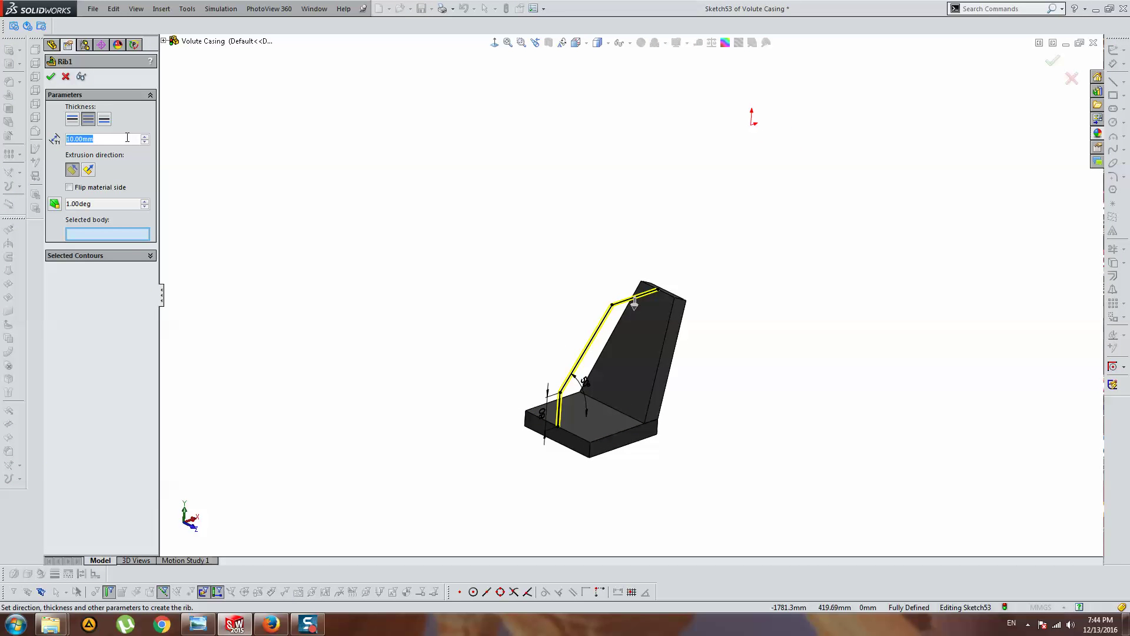
Preview a 36 mm thick rib on the Draft1 body, then cancel it and face the sketch.
text(36)
key(Return)
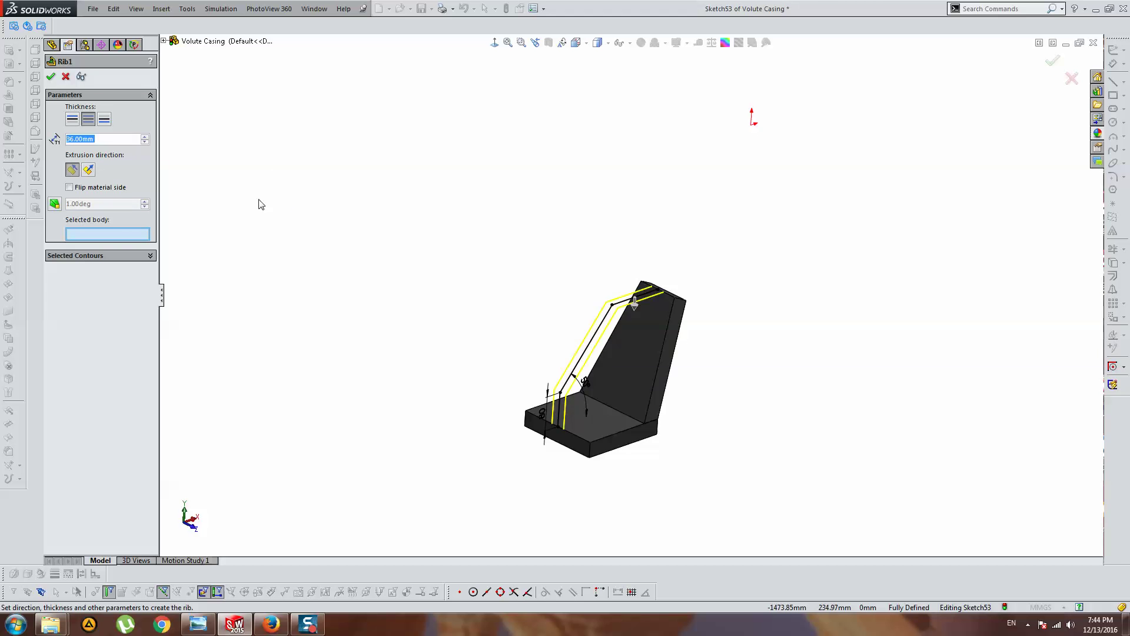
mouse_move(260, 205)
middle_down()
mouse_move(310, 252)
mouse_move(215, 268)
middle_up()
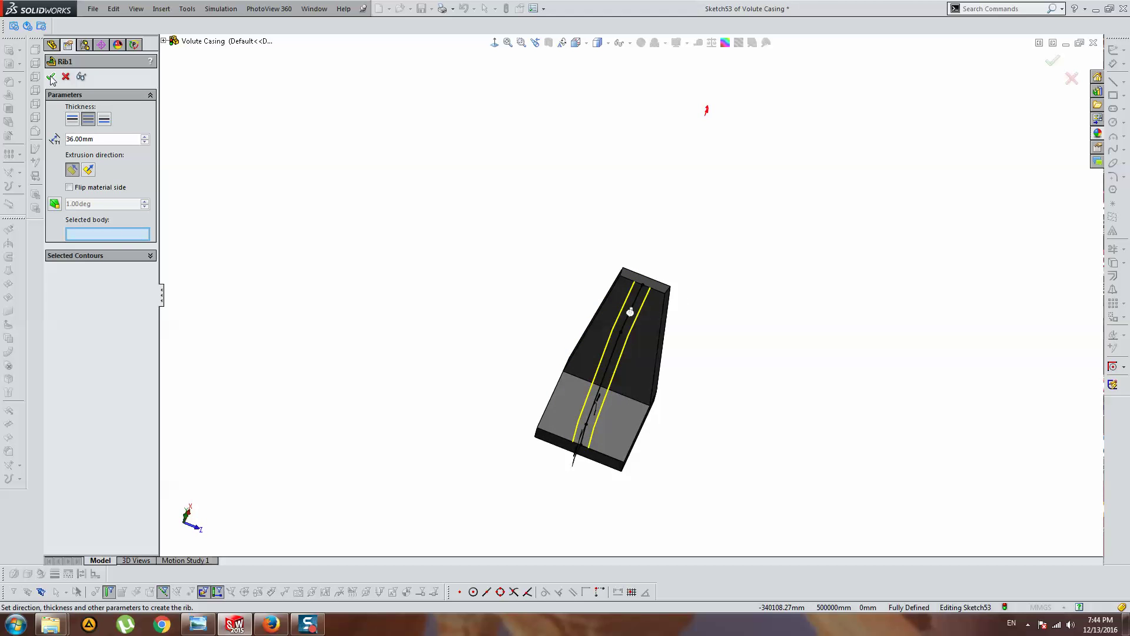
mouse_move(590, 292)
middle_down()
mouse_move(666, 358)
mouse_move(648, 317)
mouse_move(324, 305)
middle_up()
click(565, 292)
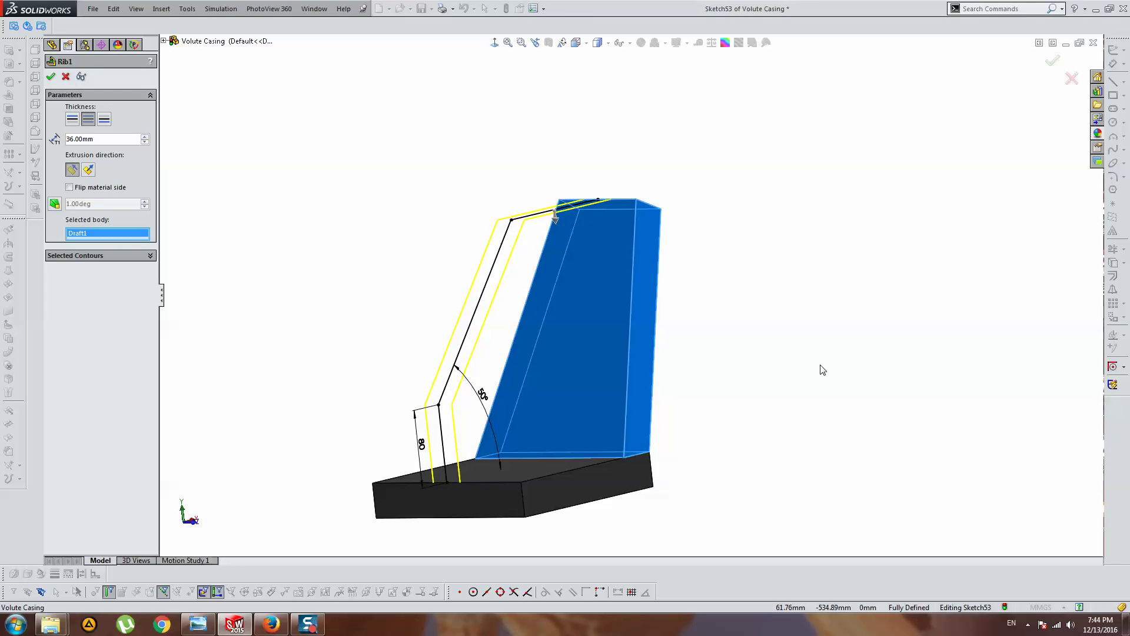
mouse_move(775, 351)
middle_down()
mouse_move(746, 398)
mouse_move(678, 335)
mouse_move(568, 391)
mouse_move(569, 369)
middle_up()
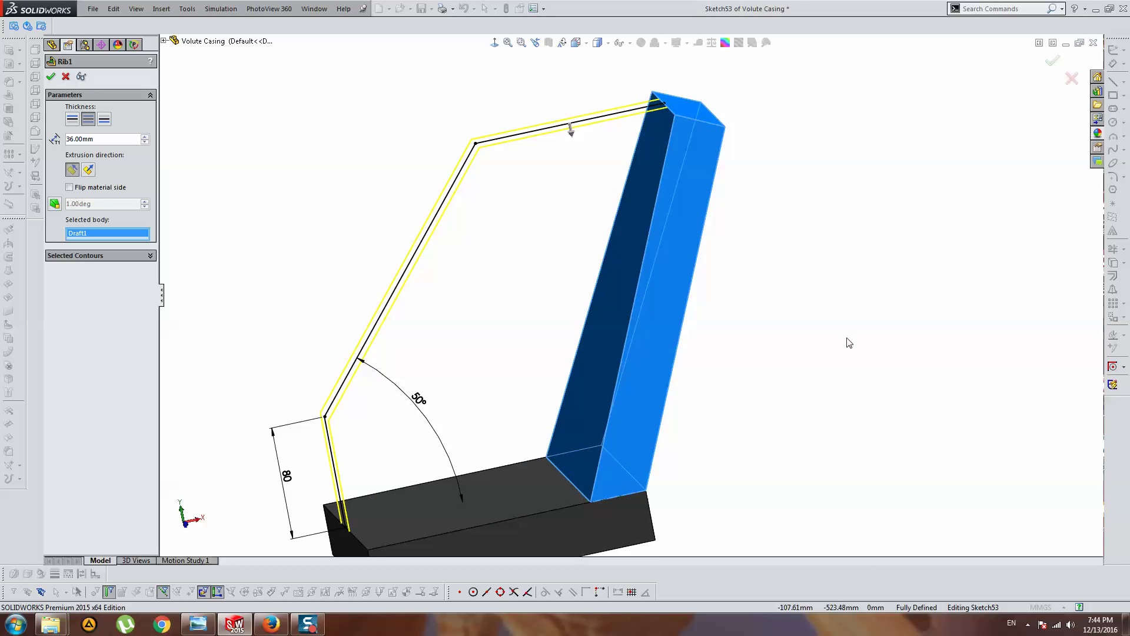
mouse_move(412, 238)
middle_down()
mouse_move(400, 227)
mouse_move(377, 255)
mouse_move(398, 258)
mouse_move(386, 293)
mouse_move(351, 213)
middle_up()
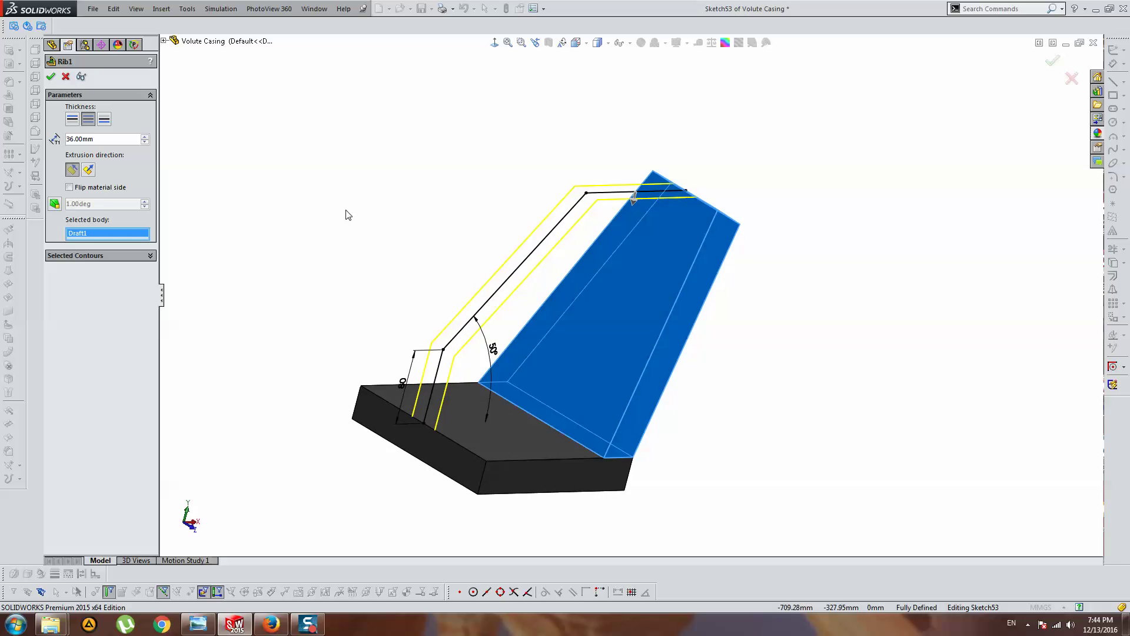
click(35, 133)
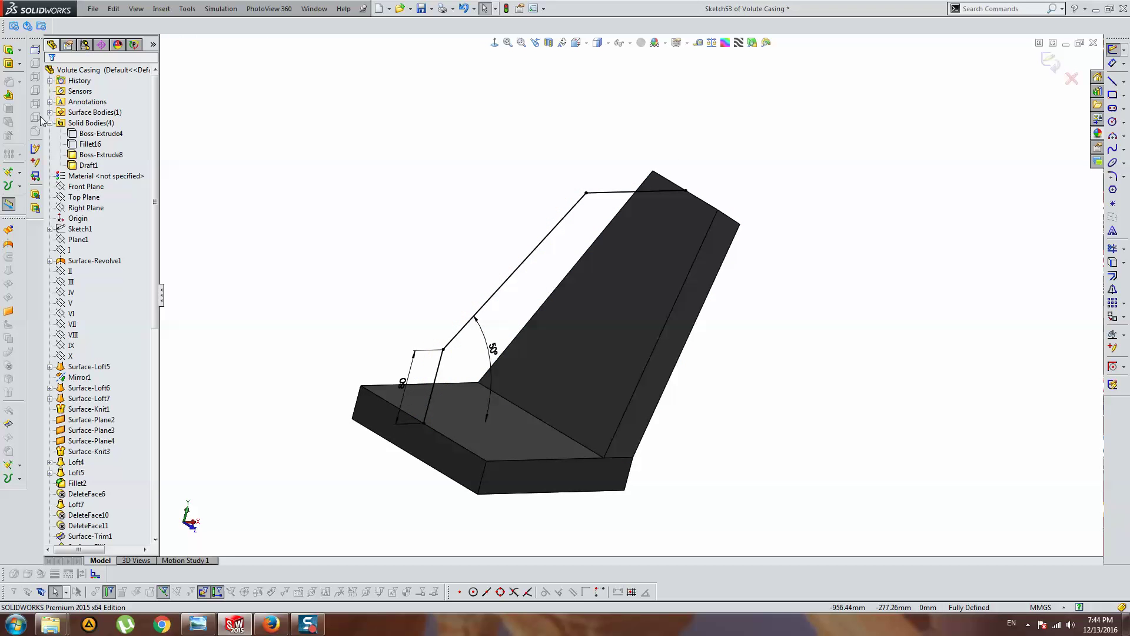
click(489, 39)
Close the gusset profile with lines along the base top edge and up to the draft's corner.
click(1112, 83)
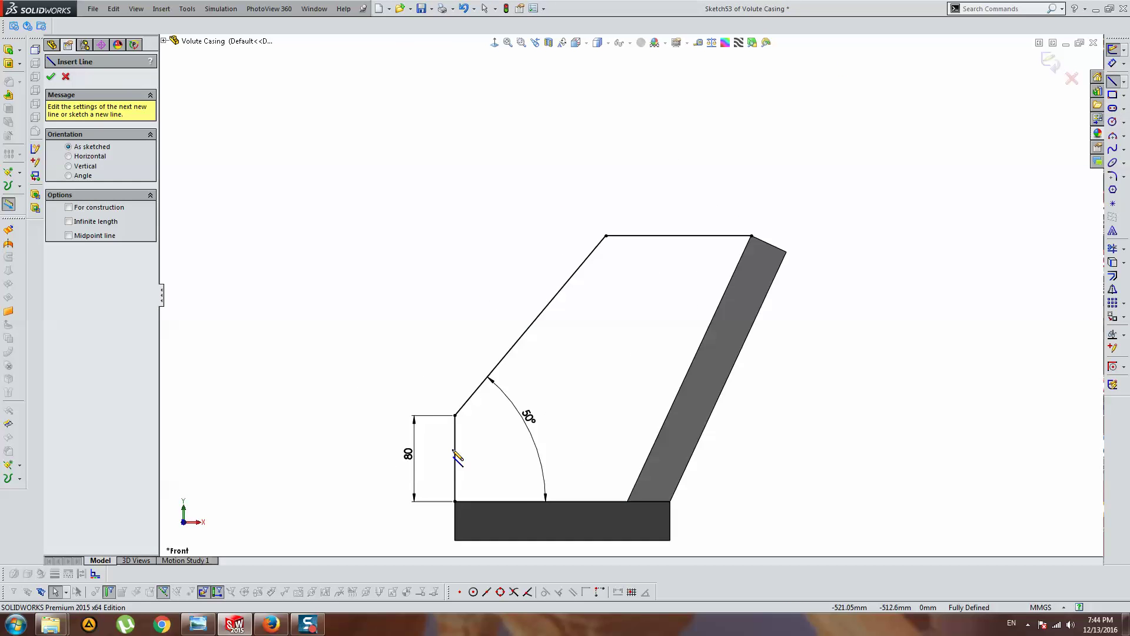
scroll(447, 483, down, 3)
click(464, 505)
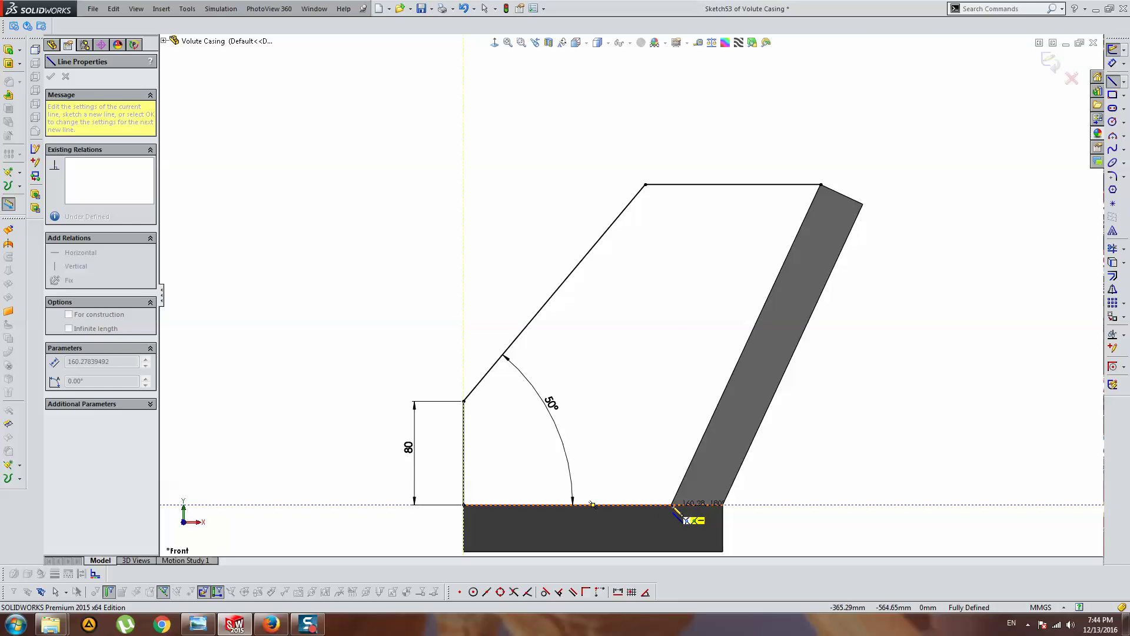
click(671, 504)
click(821, 184)
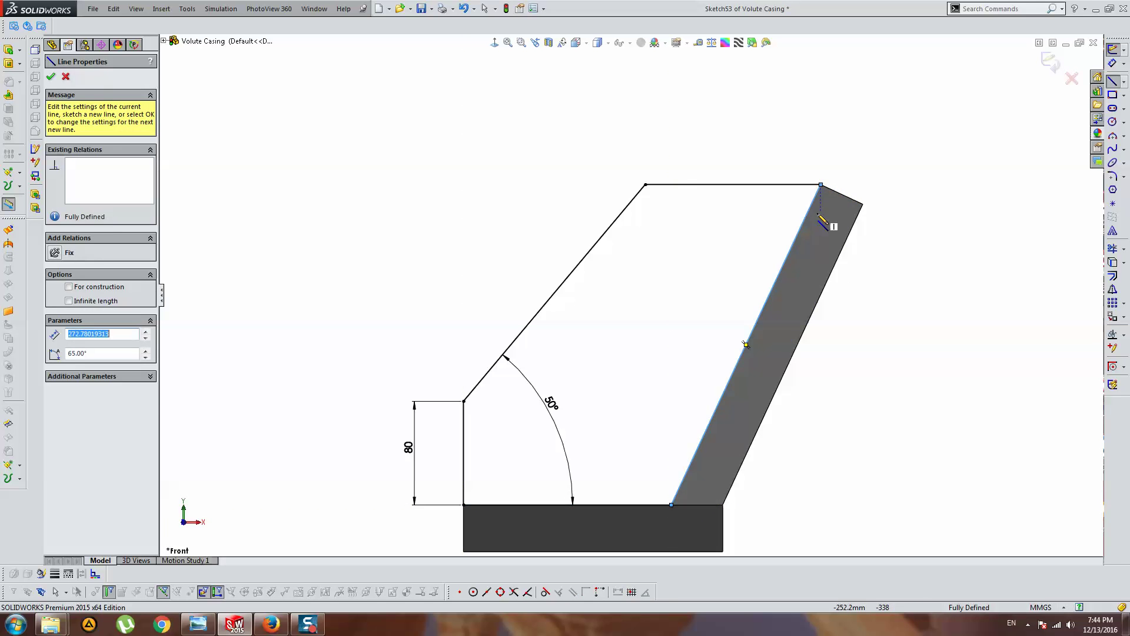
key(Escape)
scroll(571, 301, up, 4)
Make the Fillet16 volute casing body visible again.
middle_drag(571, 301, 105, 148)
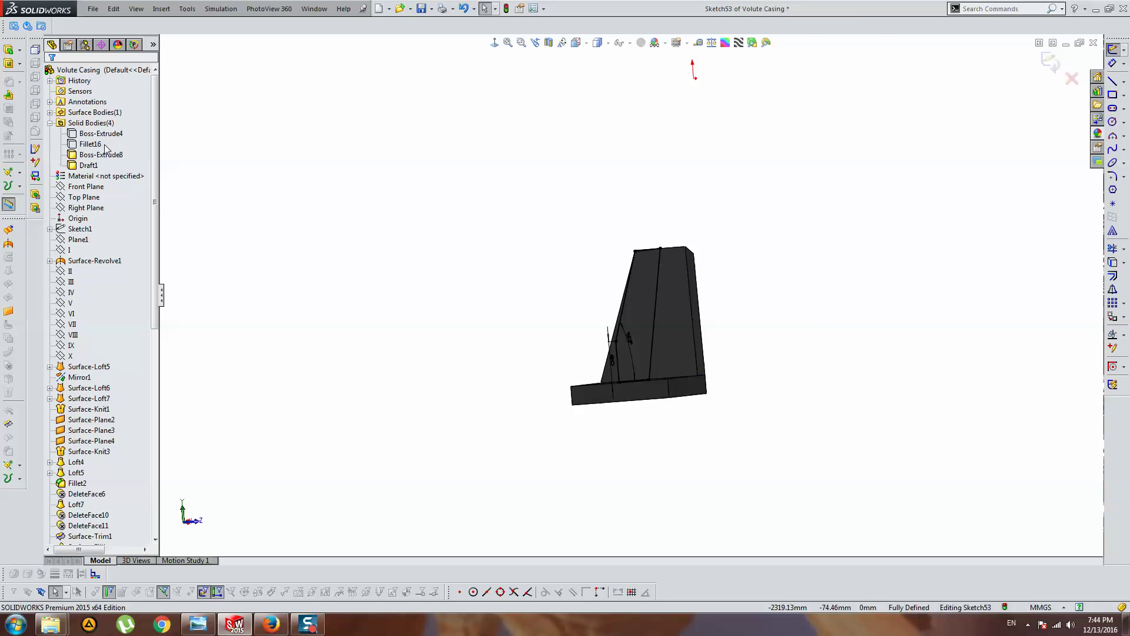
click(88, 144)
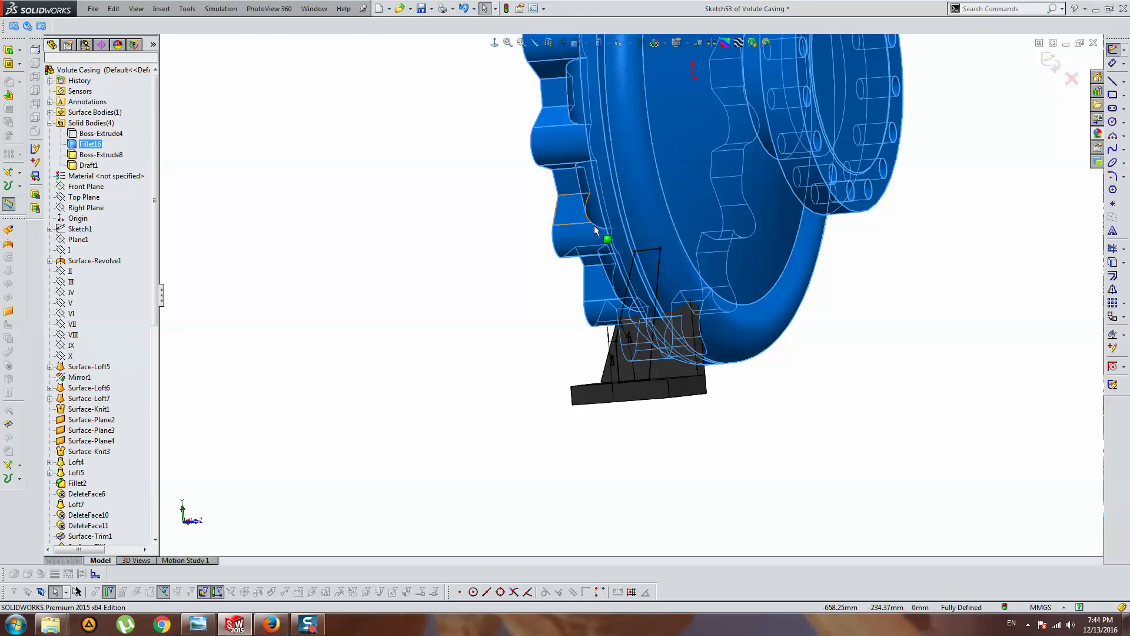
click(688, 332)
scroll(689, 333, down, 3)
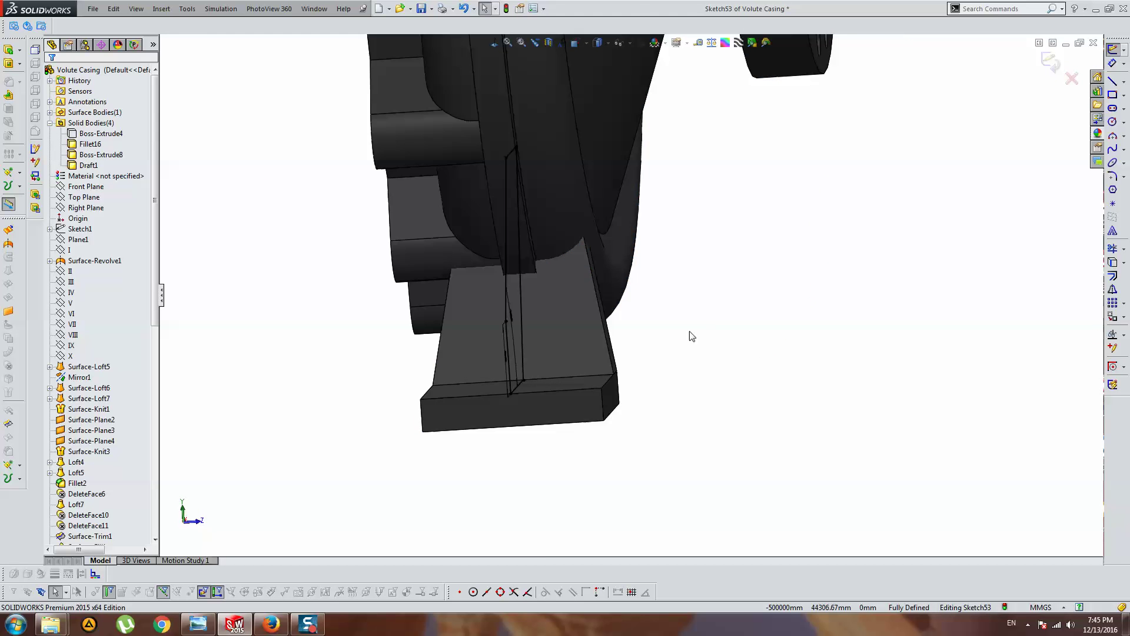
click(9, 50)
Set both extrude directions to Up To Surface, each ending on a casing face.
click(82, 144)
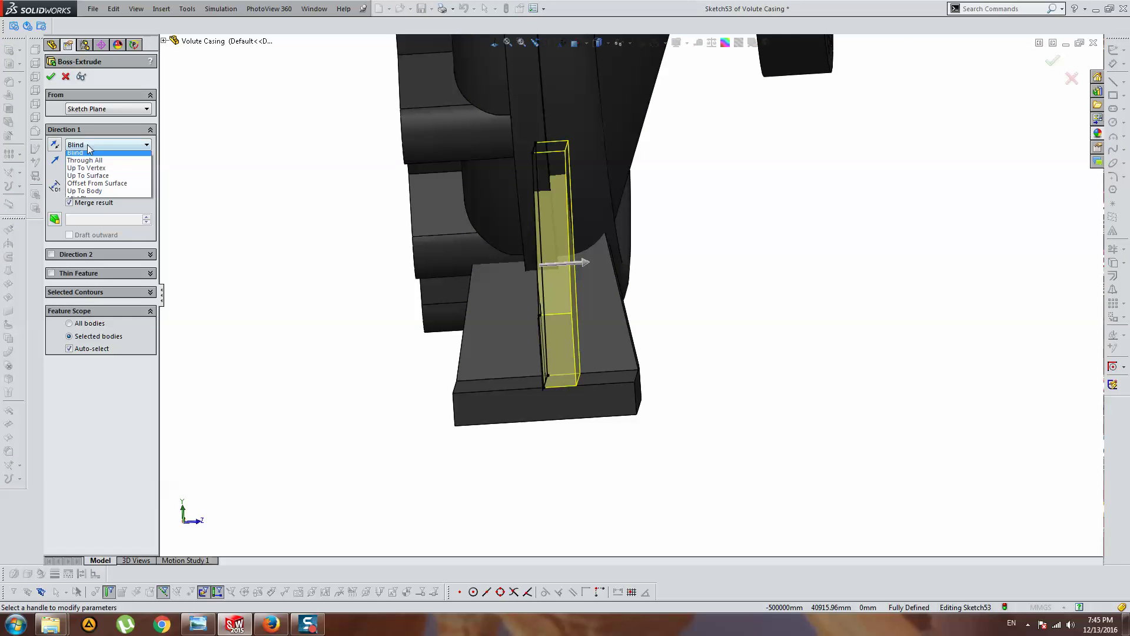
click(93, 178)
middle_drag(506, 248, 539, 170)
click(563, 121)
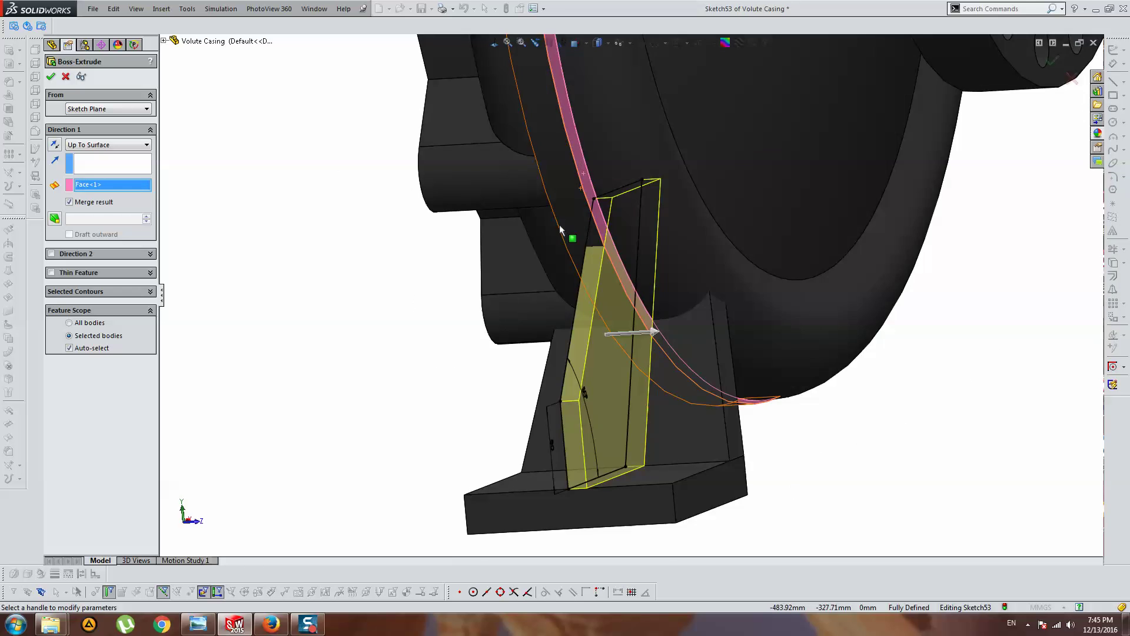
middle_drag(560, 230, 108, 214)
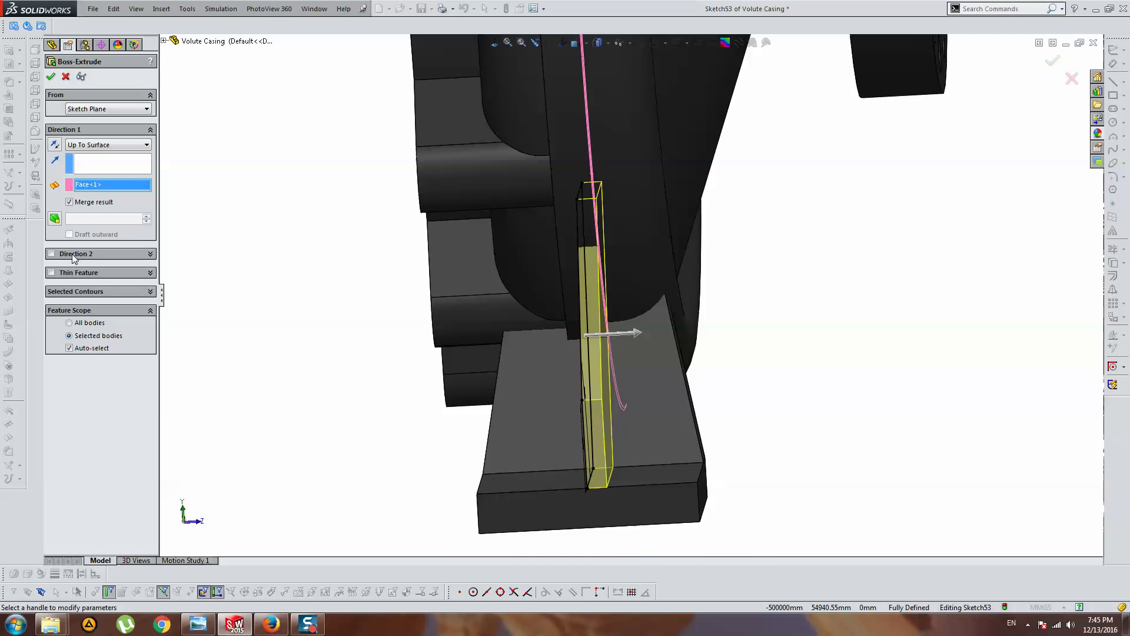
click(51, 254)
click(102, 268)
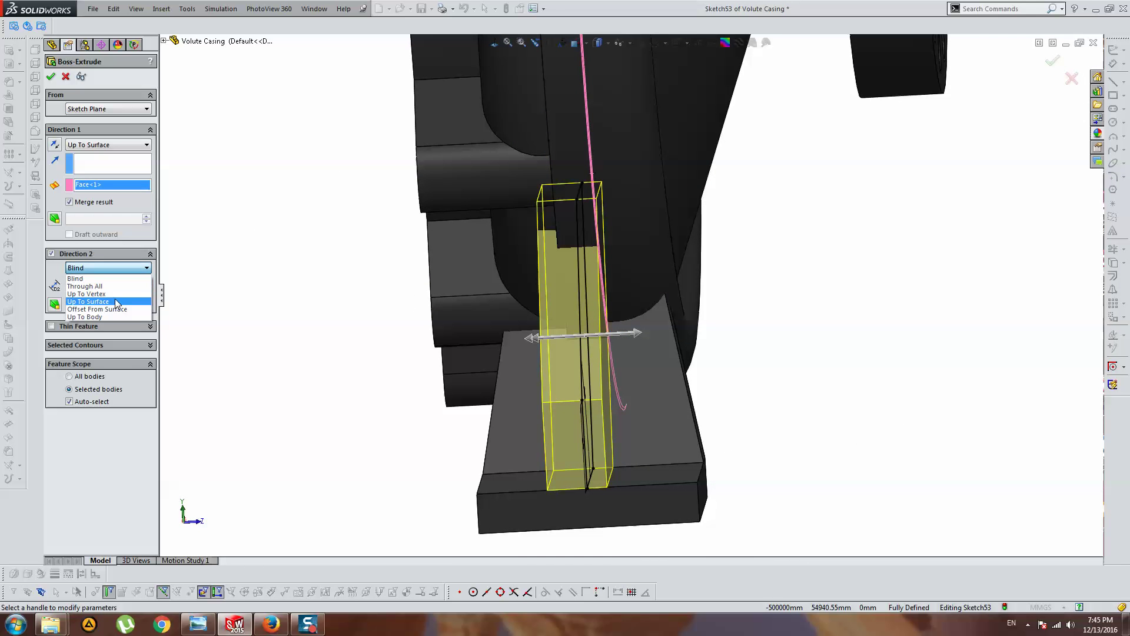
click(88, 287)
mouse_move(376, 247)
middle_down()
mouse_move(520, 215)
mouse_move(628, 393)
mouse_move(605, 372)
middle_up()
click(520, 214)
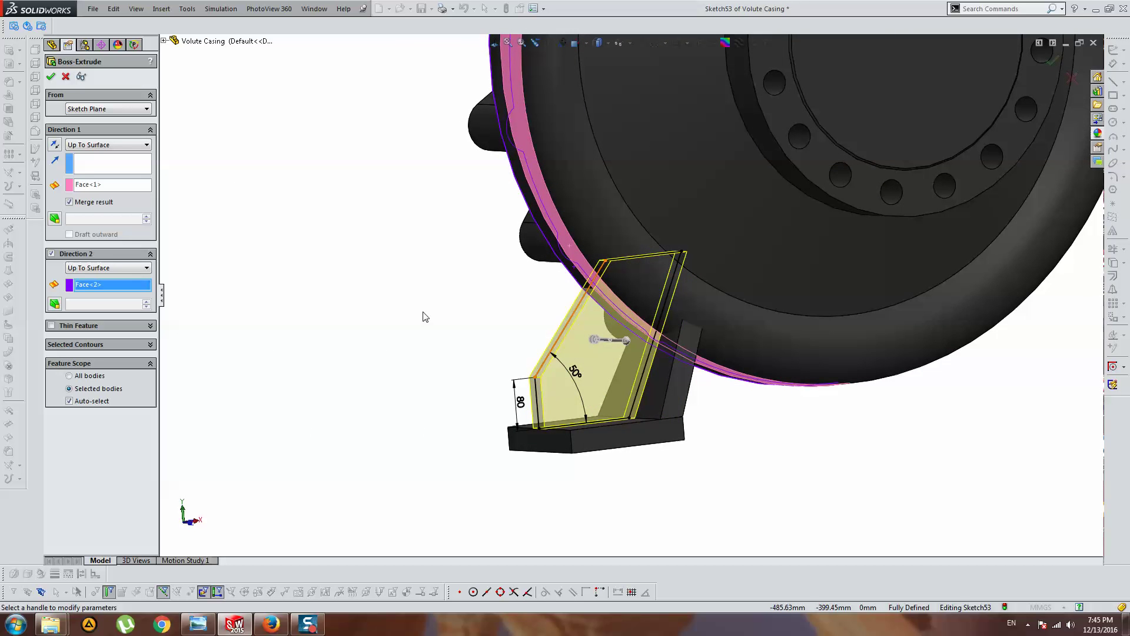
Limit the extrude's feature scope to the Draft1 and Boss-Extrude8 bodies.
click(101, 400)
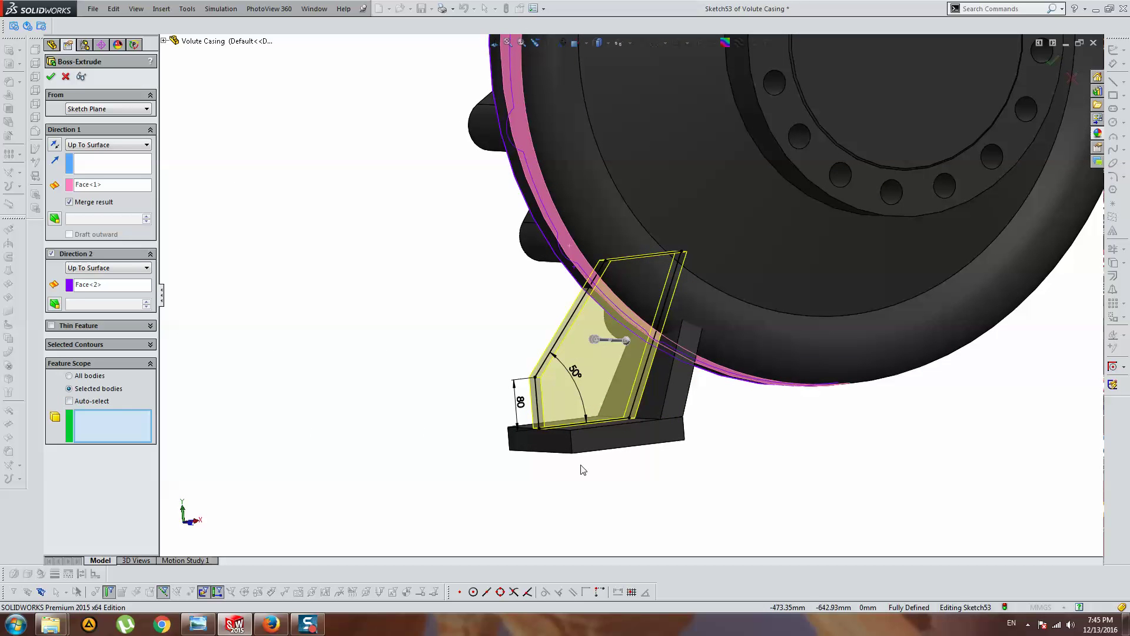
click(636, 442)
click(585, 436)
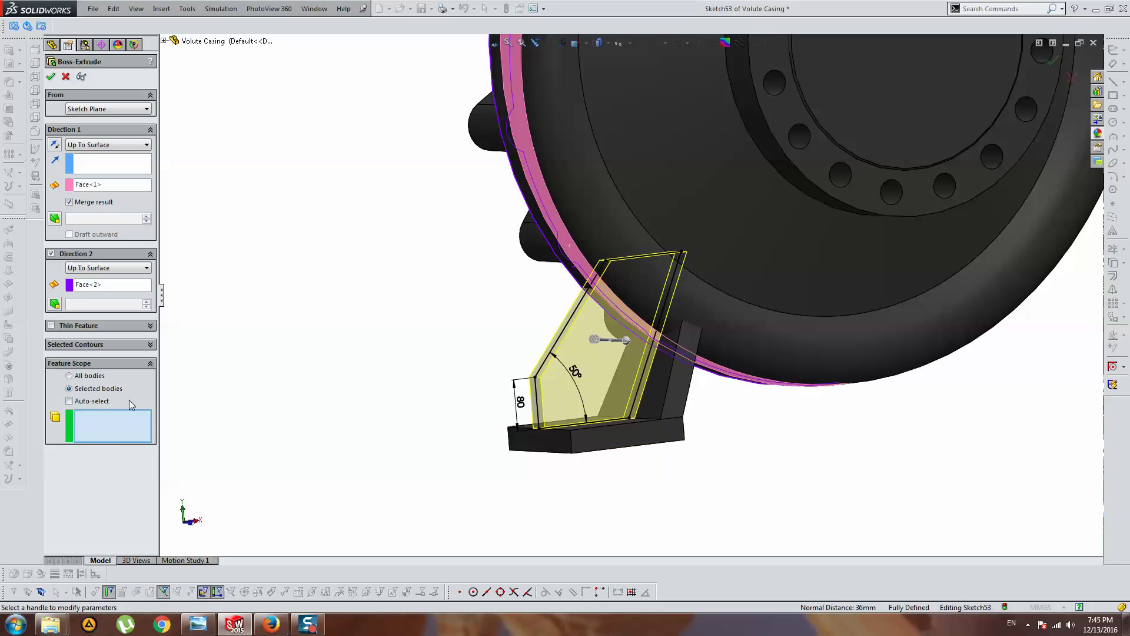
click(95, 404)
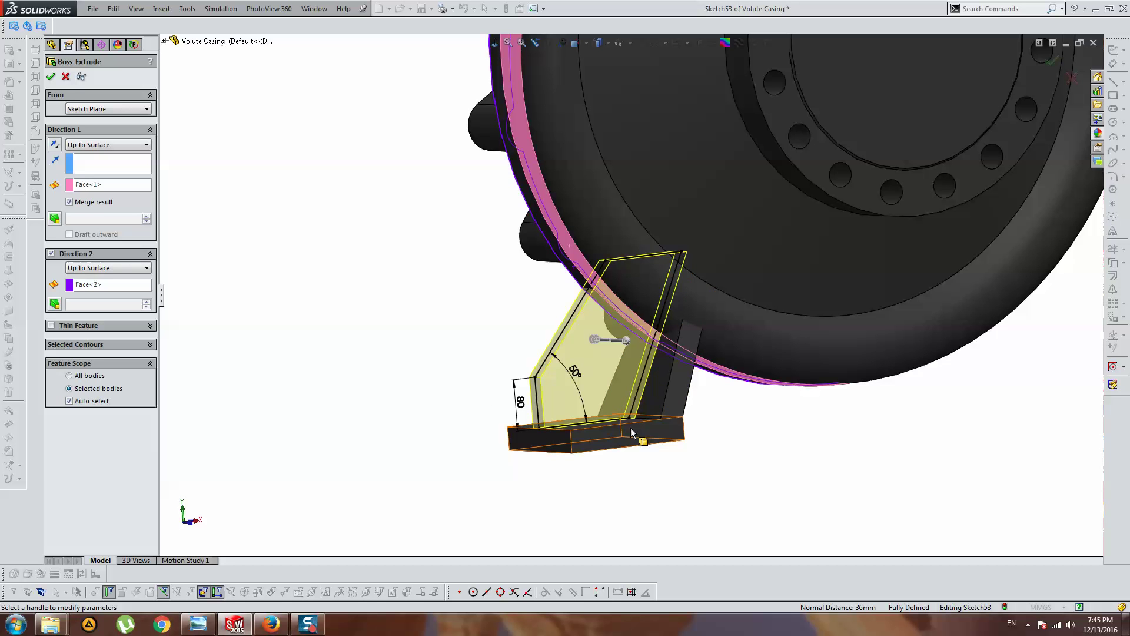
click(100, 406)
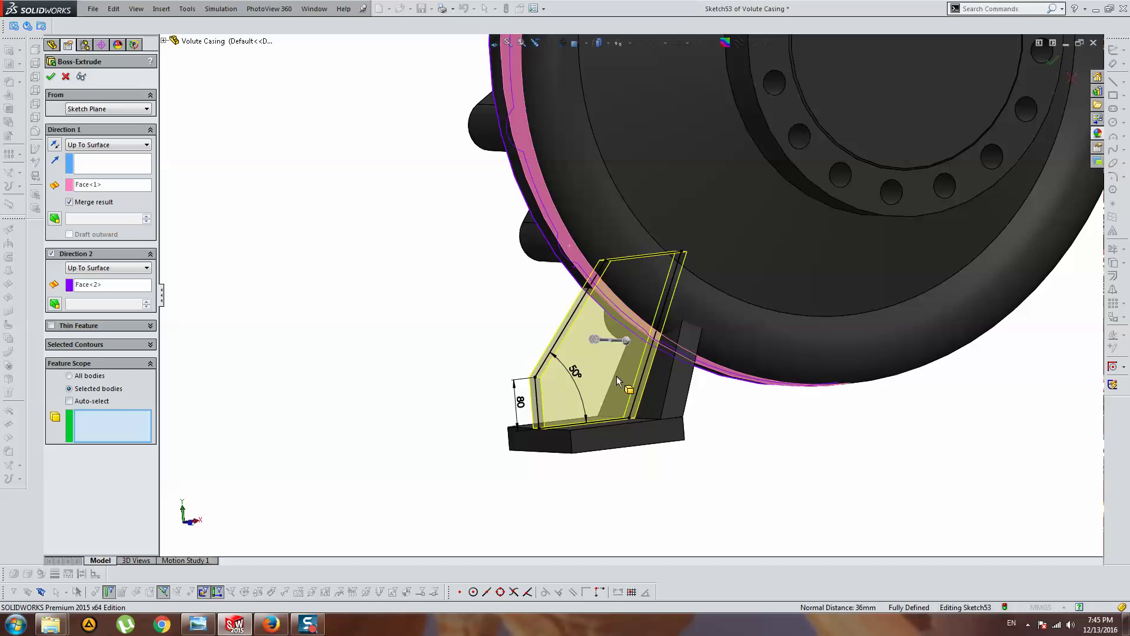
click(667, 371)
click(625, 434)
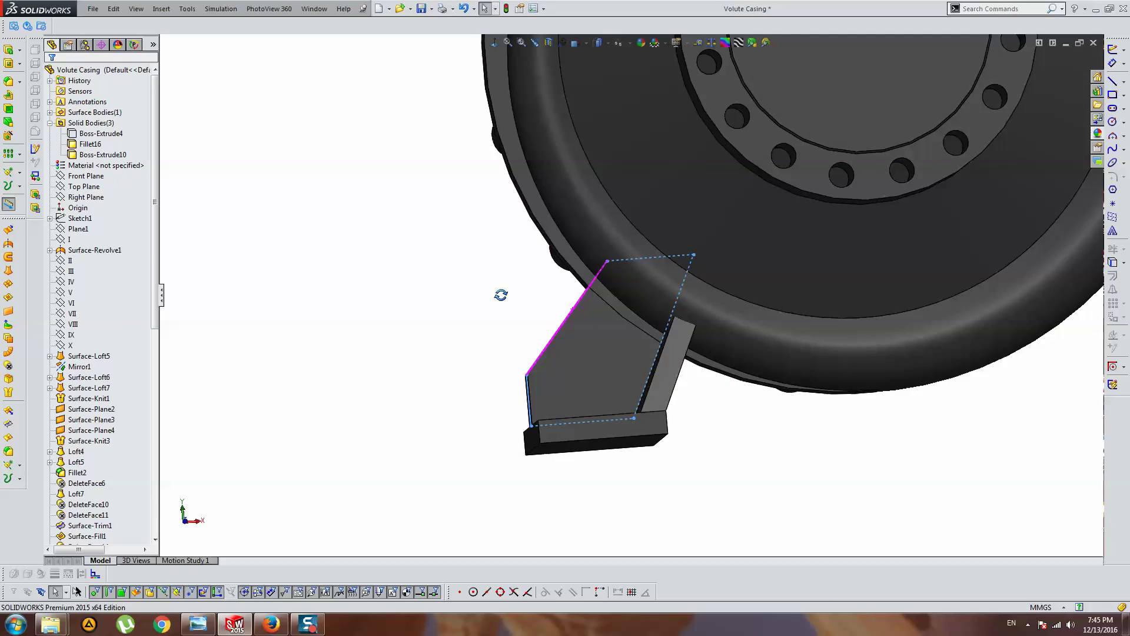
Isolate the merged Boss-Extrude10 foot body and view its selected face Normal To.
mouse_move(630, 328)
middle_down()
mouse_move(616, 320)
mouse_move(740, 294)
mouse_move(804, 294)
mouse_move(549, 261)
middle_up()
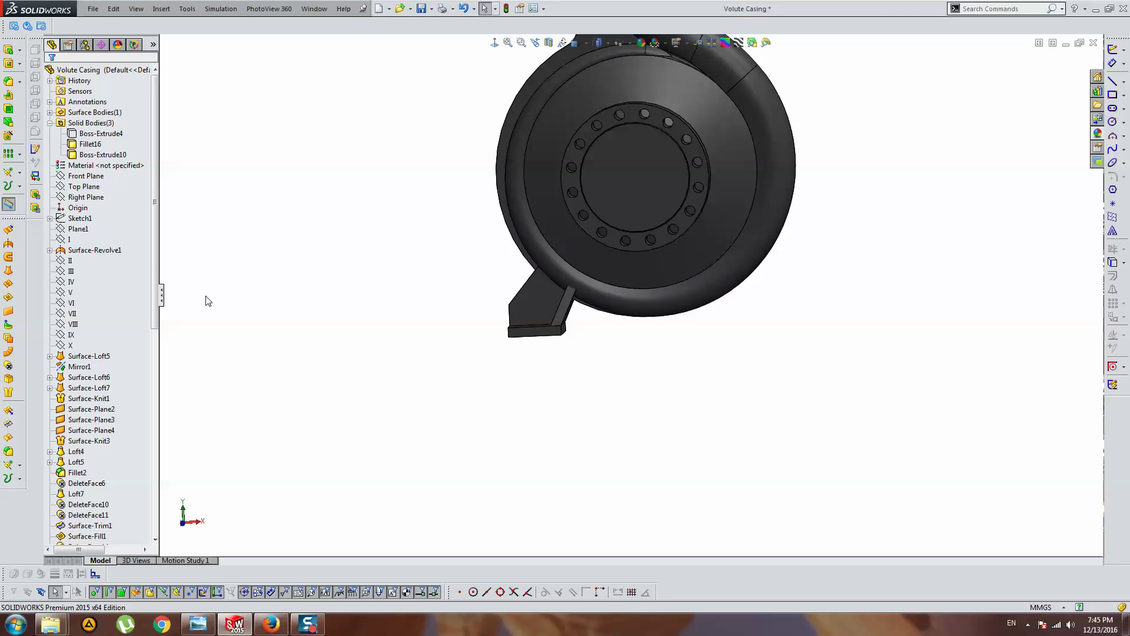
click(103, 155)
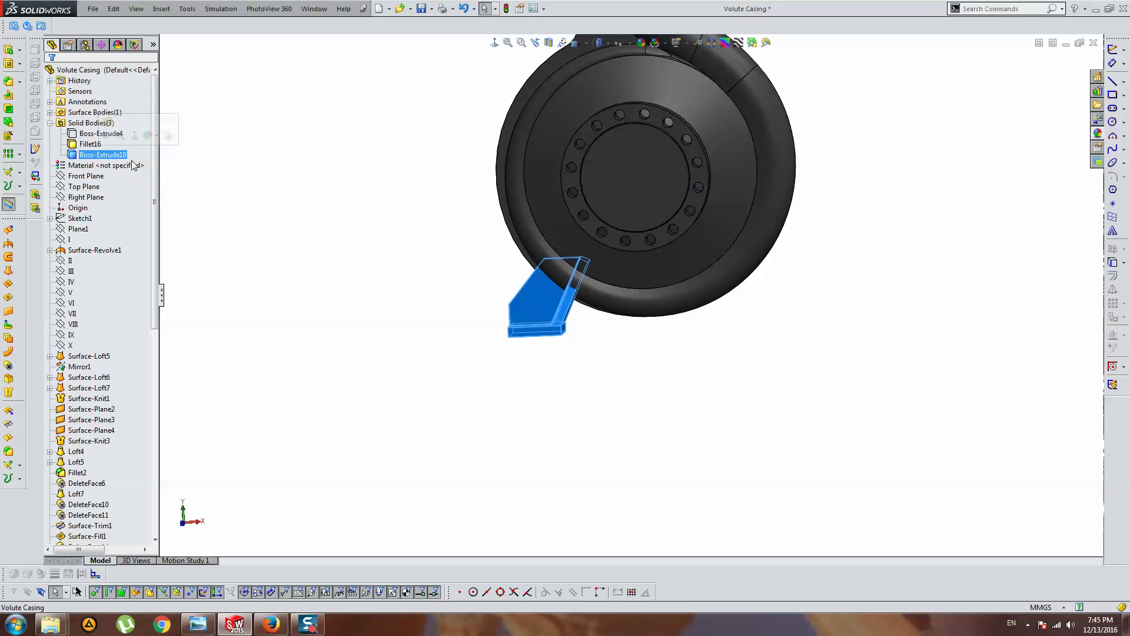
ctrl+click(128, 199)
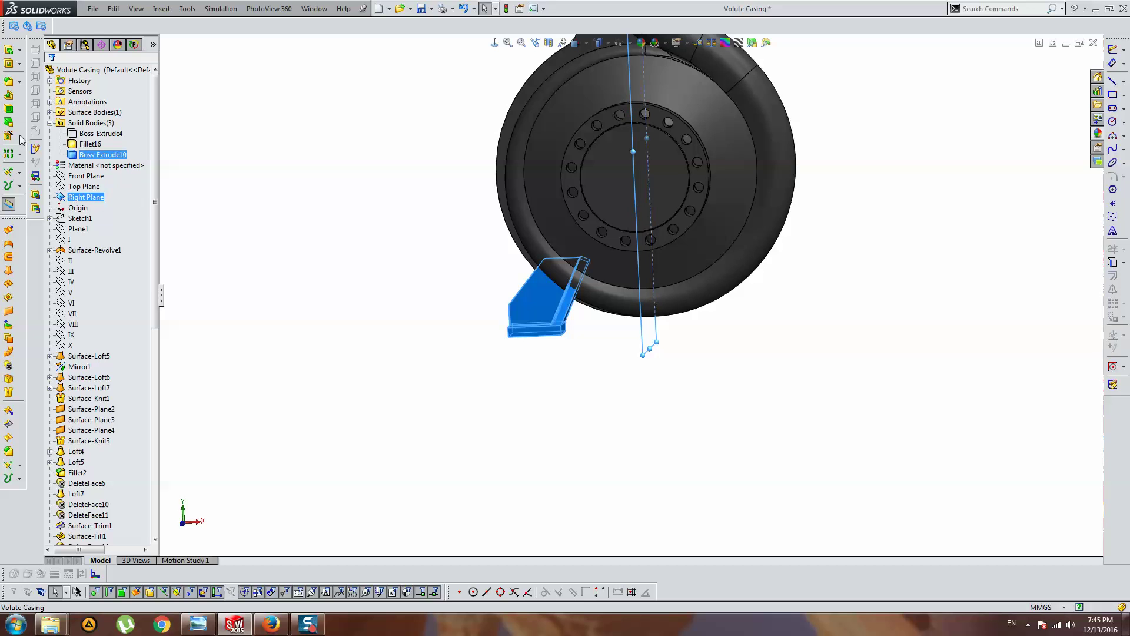
mouse_move(554, 277)
middle_down()
mouse_move(615, 361)
mouse_move(538, 348)
mouse_move(526, 390)
middle_up()
click(511, 308)
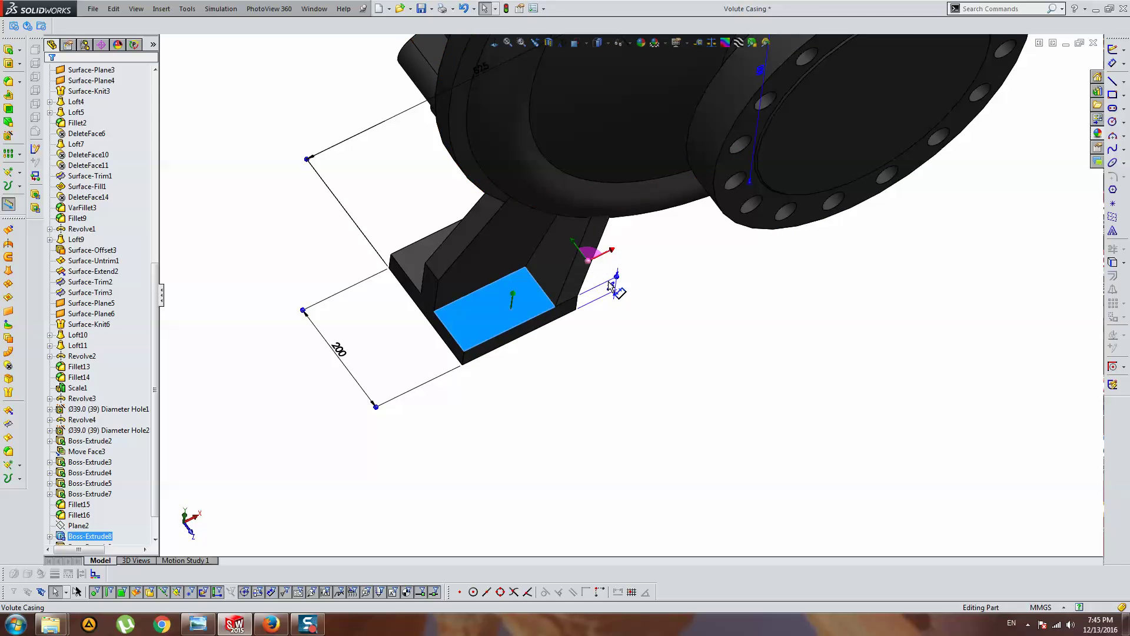
mouse_move(511, 308)
middle_down()
mouse_move(567, 326)
mouse_move(494, 162)
mouse_move(641, 303)
mouse_move(812, 258)
mouse_move(651, 318)
mouse_move(680, 419)
mouse_move(656, 341)
mouse_move(583, 201)
middle_up()
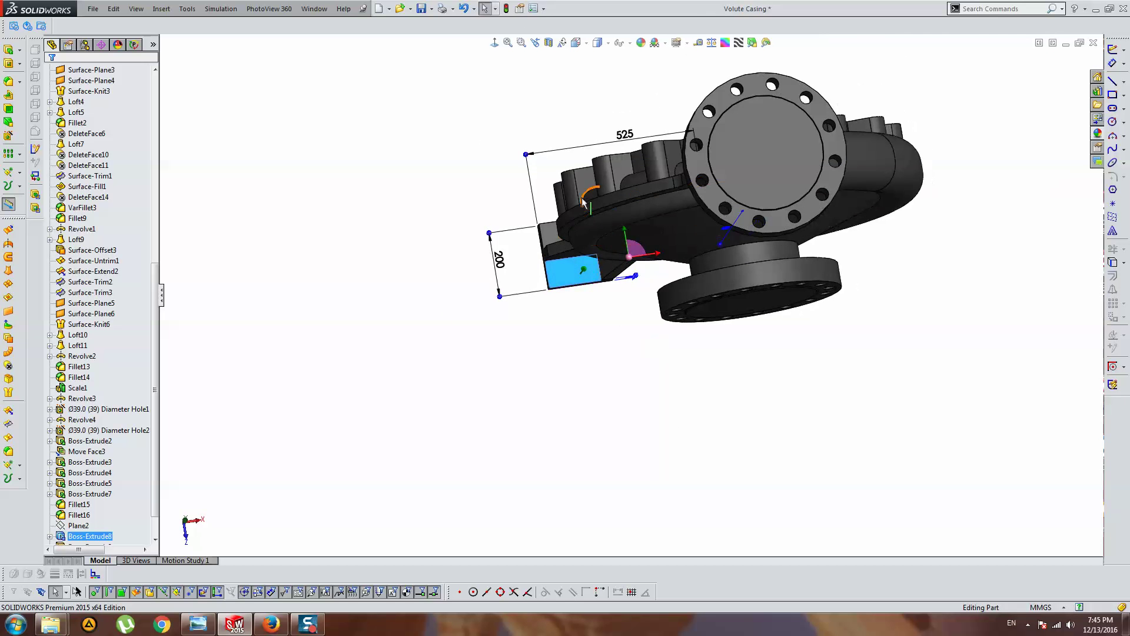
right_click(664, 225)
click(730, 273)
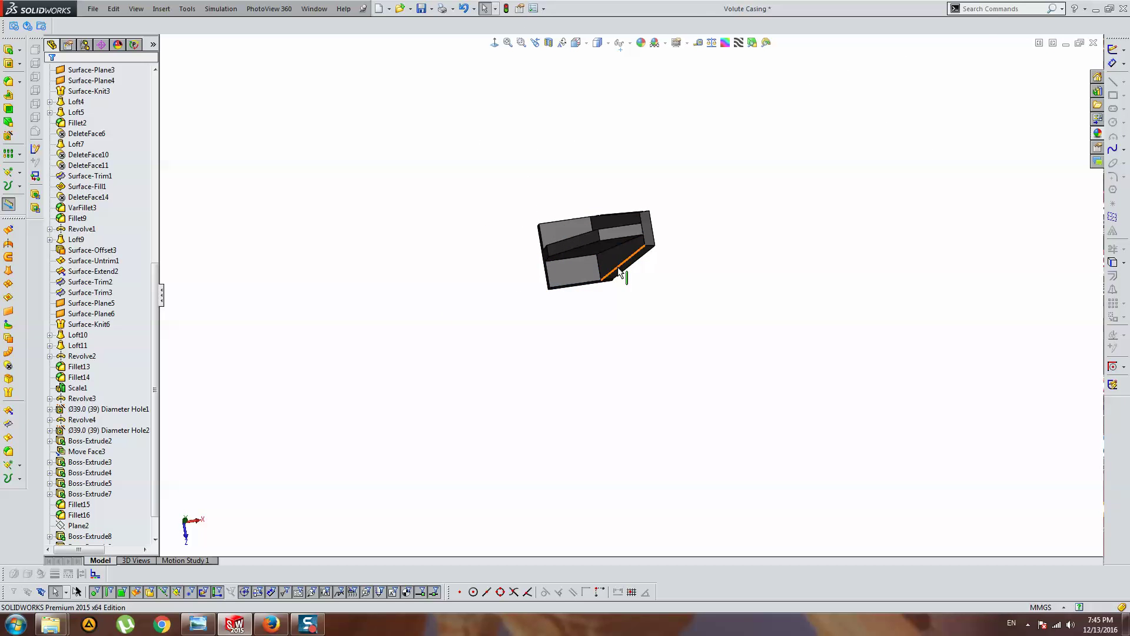
click(493, 44)
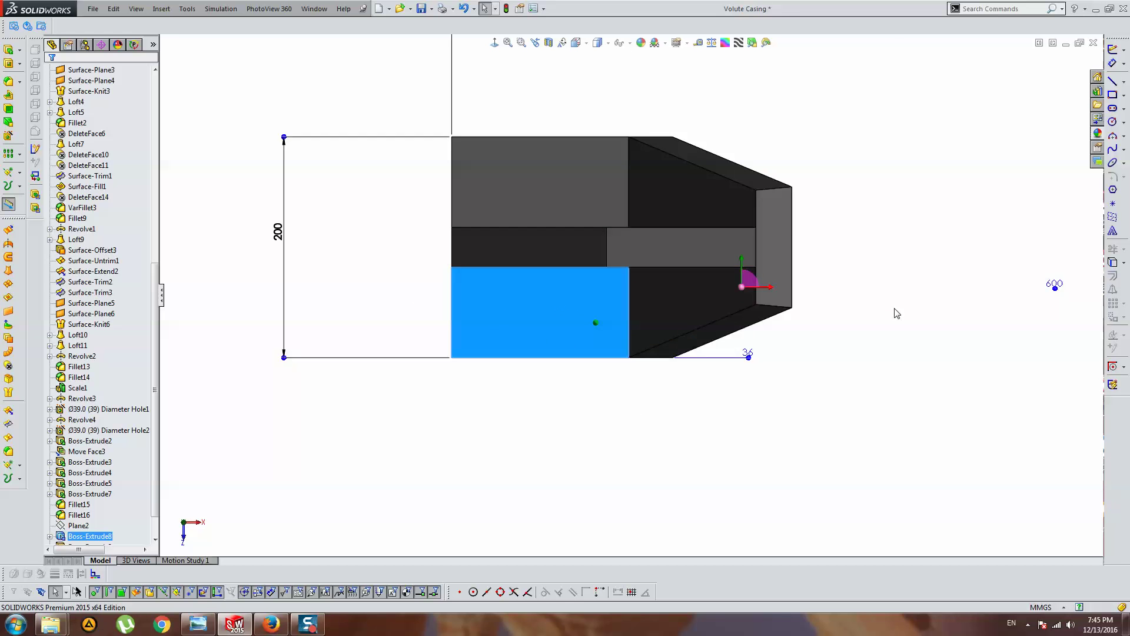
Draw a slot on the foot and drag it over the casing's lower left.
click(1113, 109)
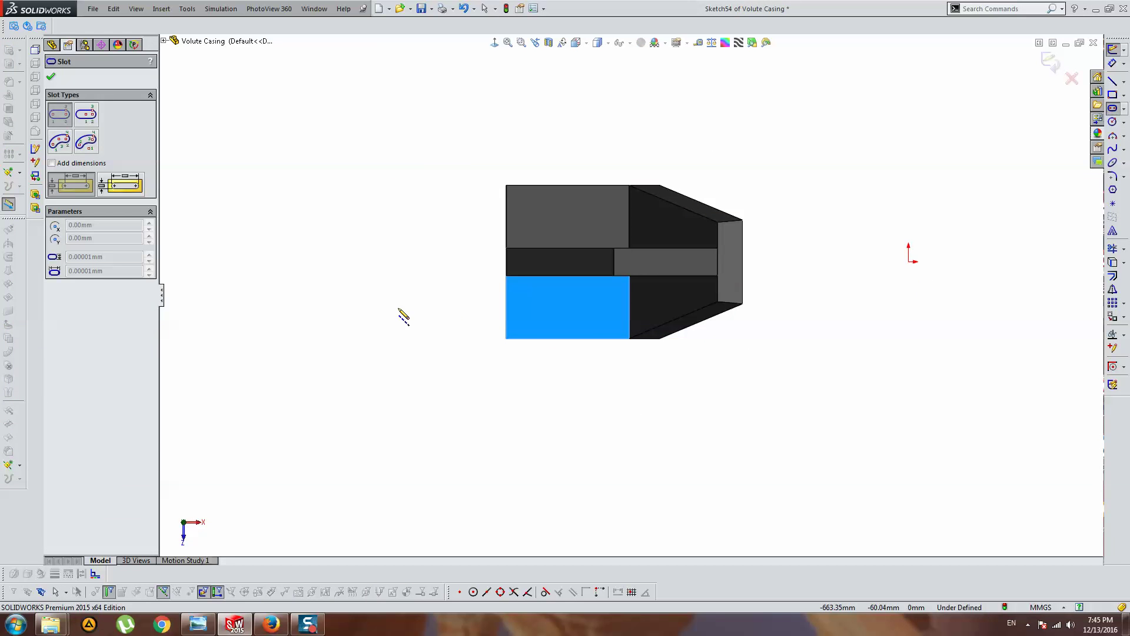
click(565, 304)
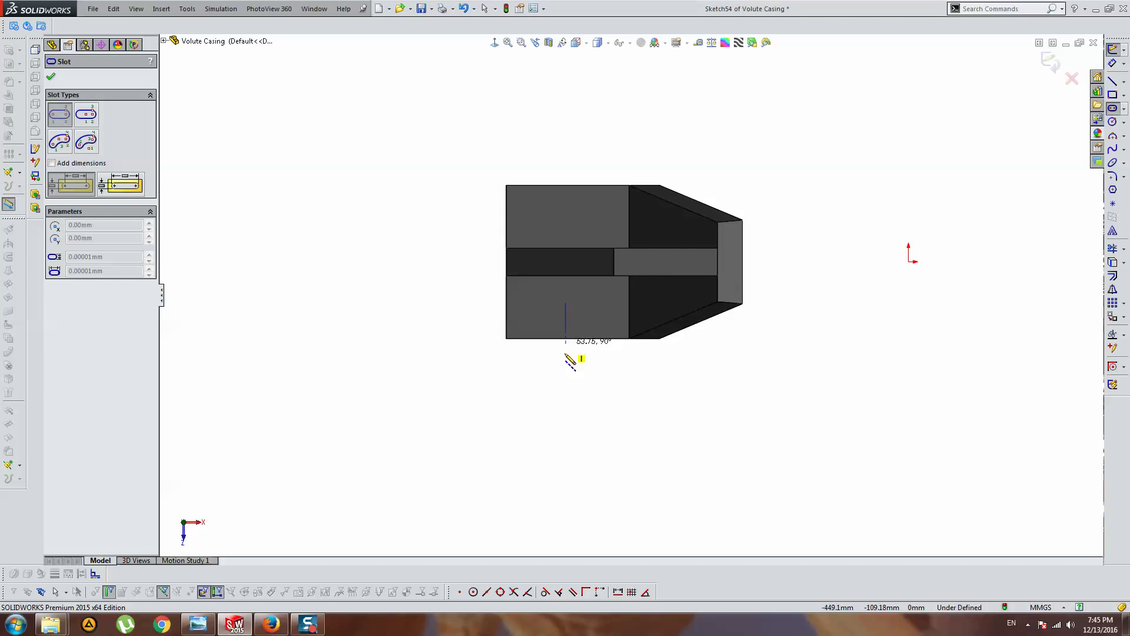
click(565, 373)
key(Escape)
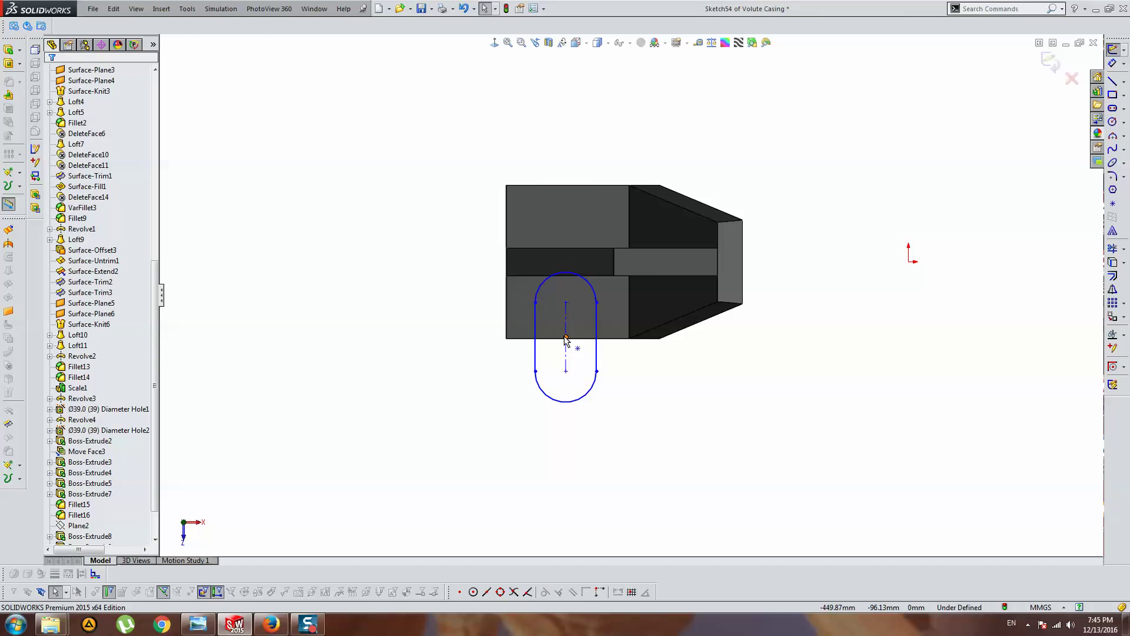
mouse_move(574, 342)
mouse_down()
mouse_move(565, 351)
mouse_move(559, 338)
mouse_up()
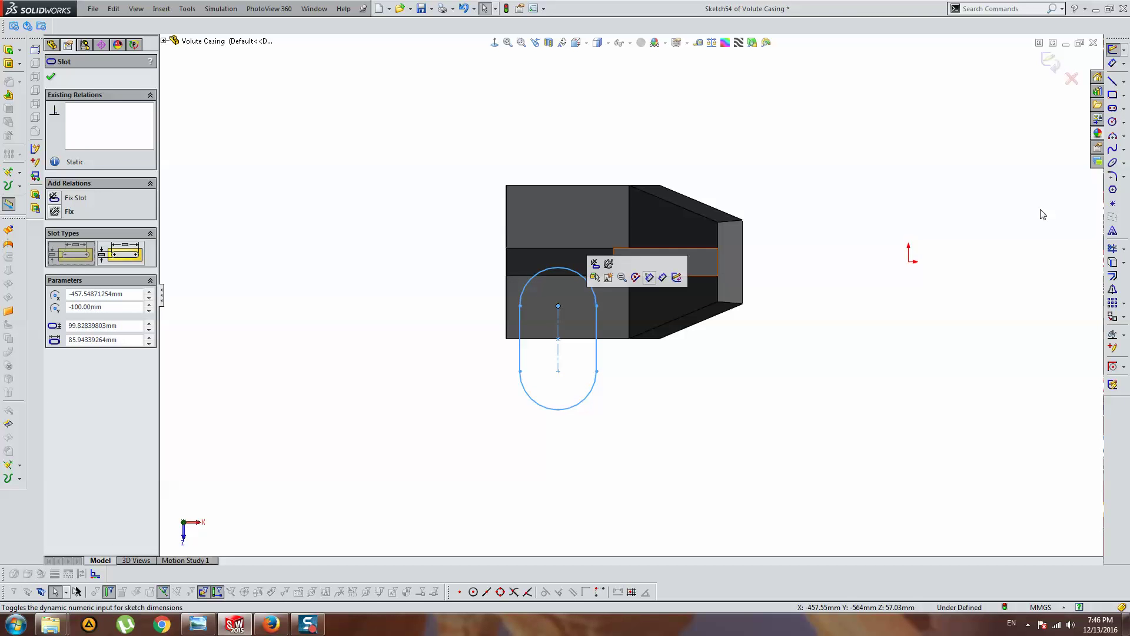
key(Escape)
Dimension the slot width to 50 mm.
click(1113, 63)
click(521, 329)
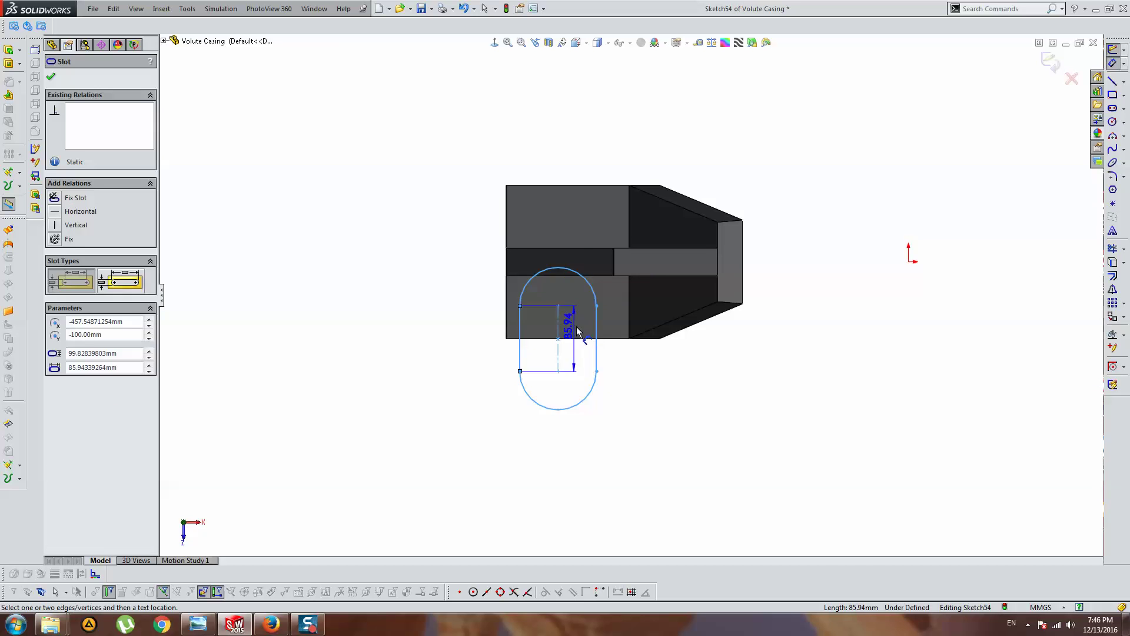
click(596, 321)
click(575, 446)
text(50)
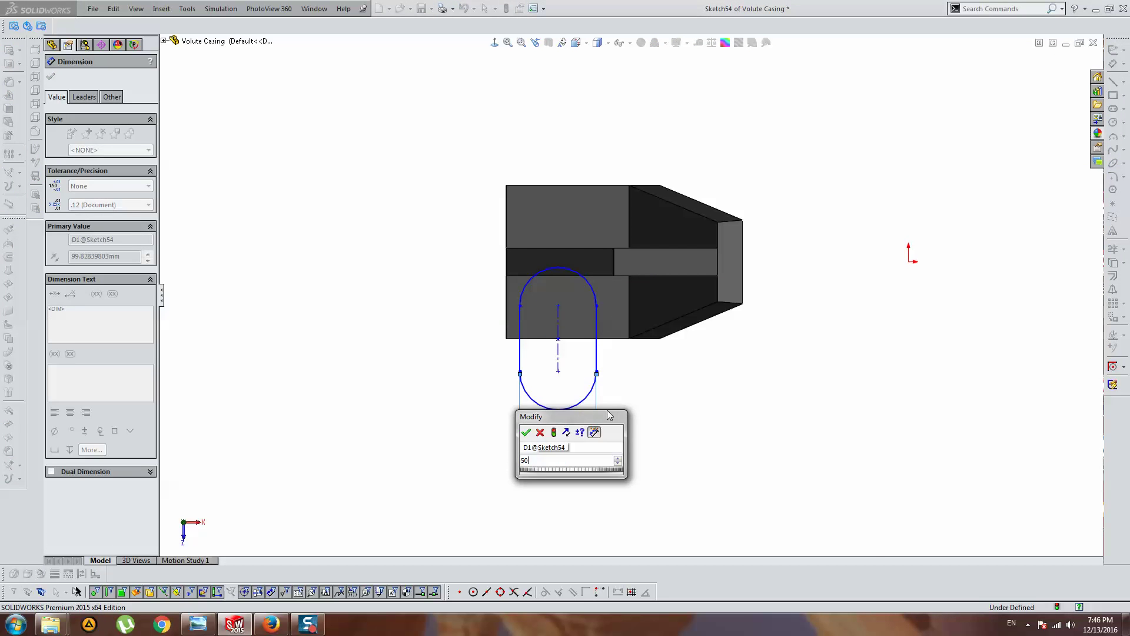
key(Return)
double_click(548, 442)
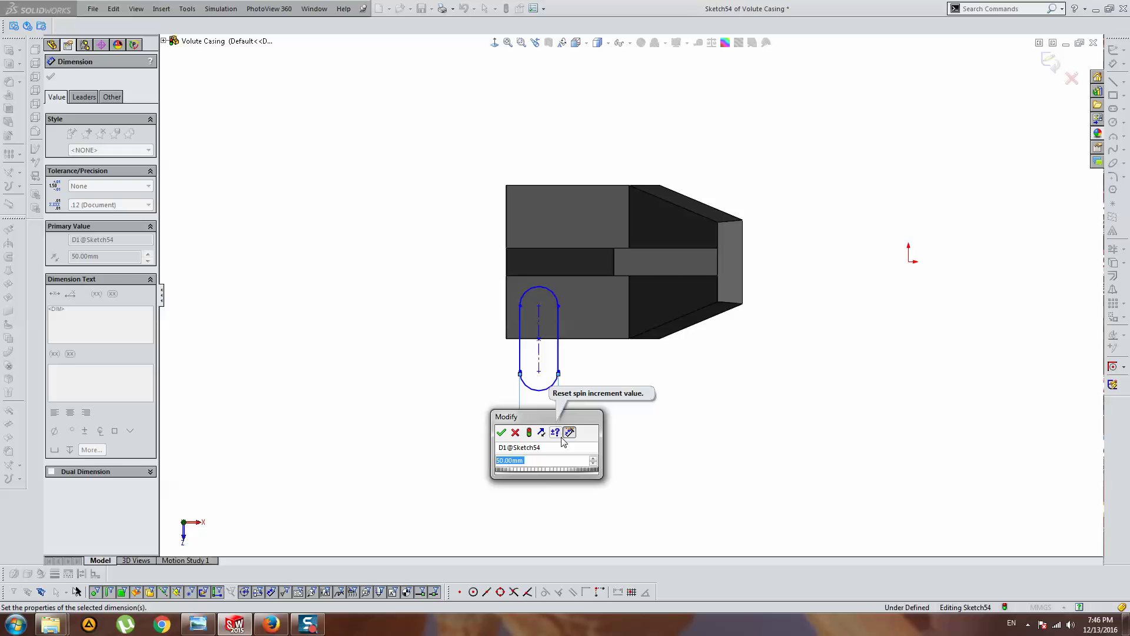
key(Return)
key(Escape)
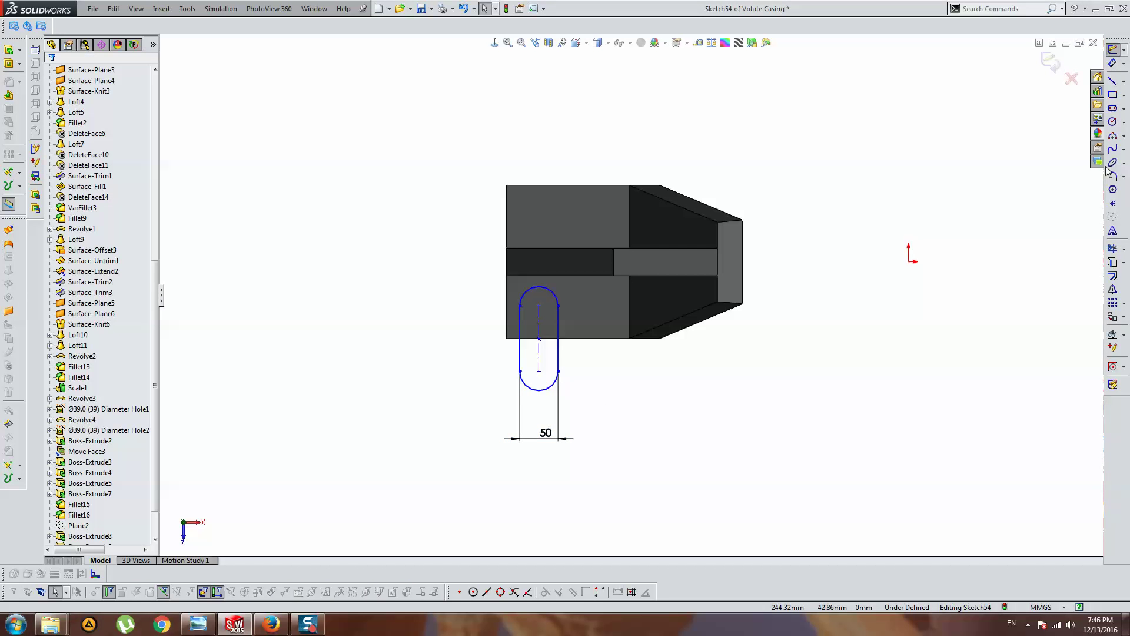
Dimension the slot centre 460 mm horizontally from the origin, then nudge the slot upward.
click(1115, 52)
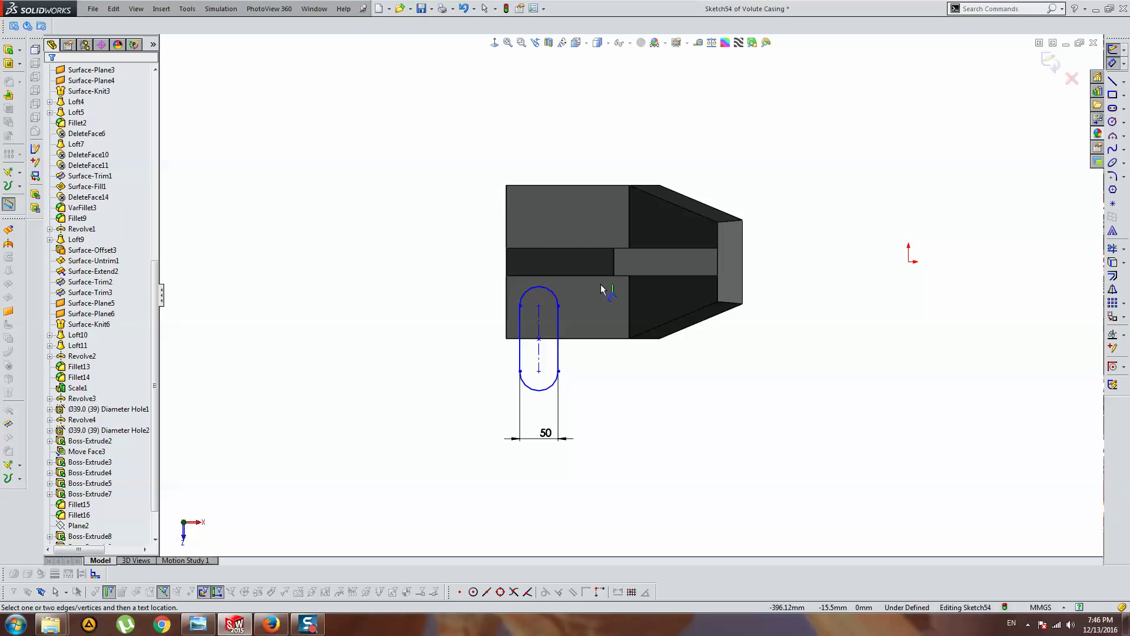
click(542, 319)
click(908, 262)
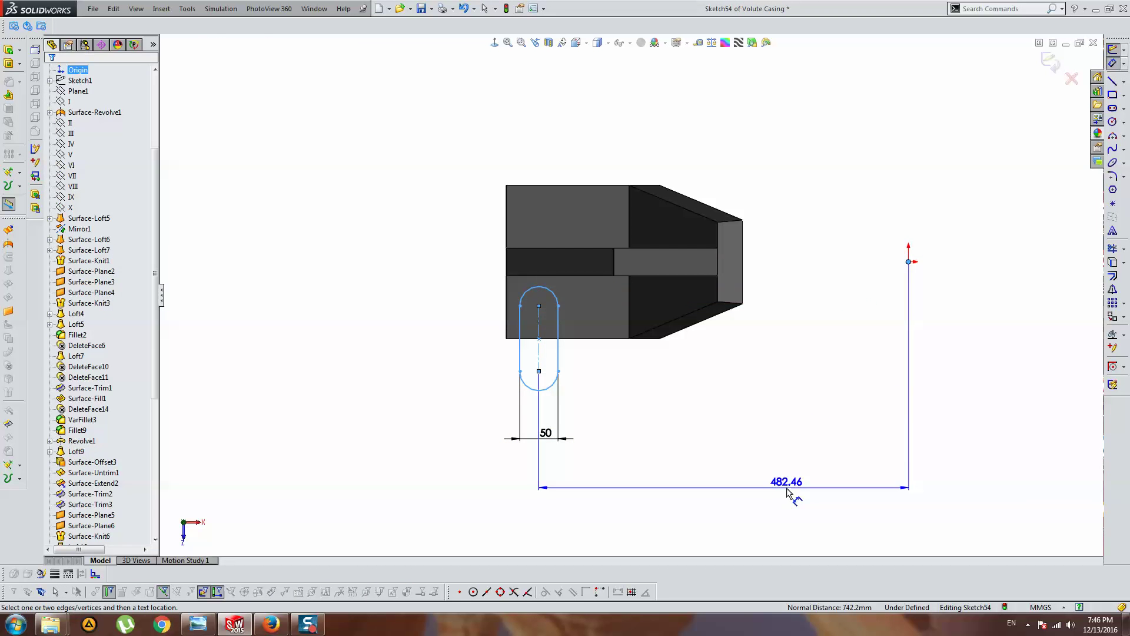
click(787, 493)
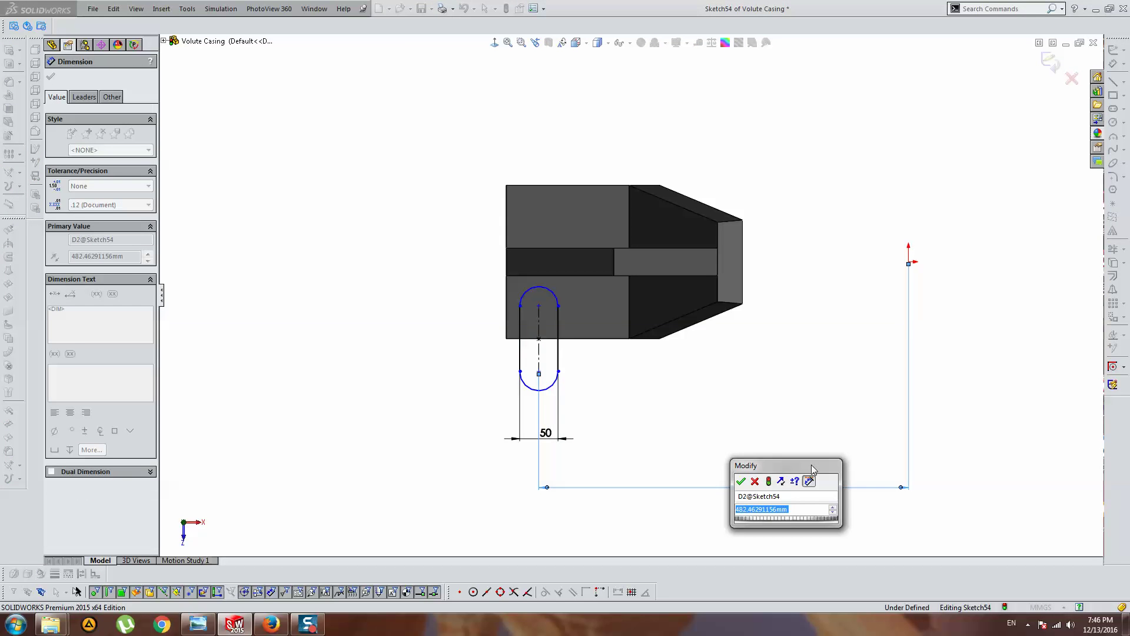
text(460)
key(Return)
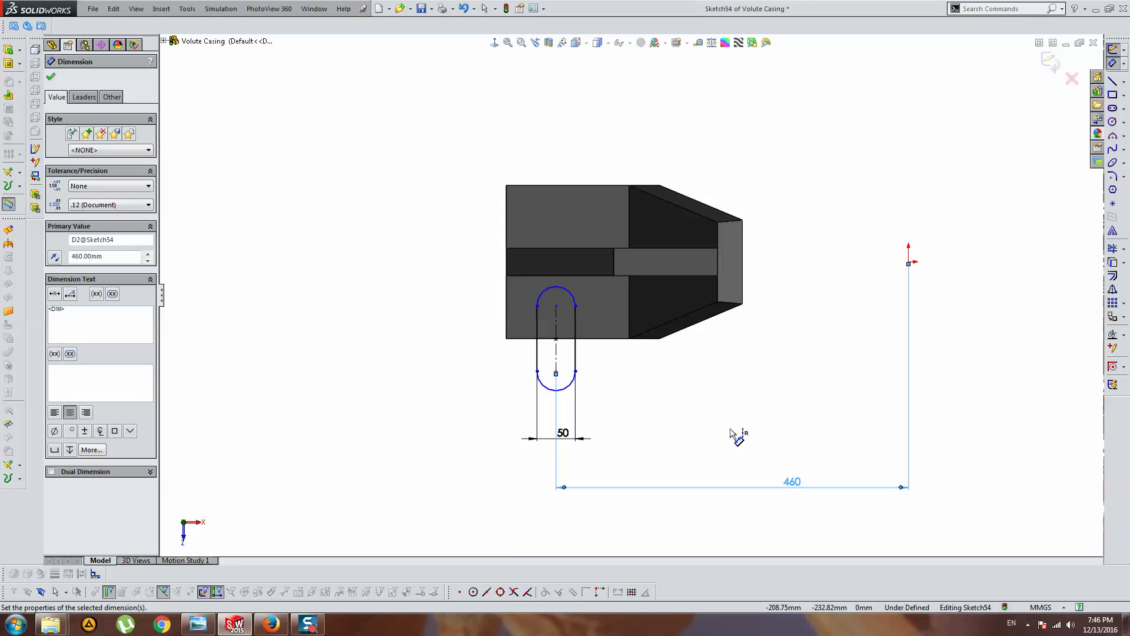
scroll(567, 333, down, 3)
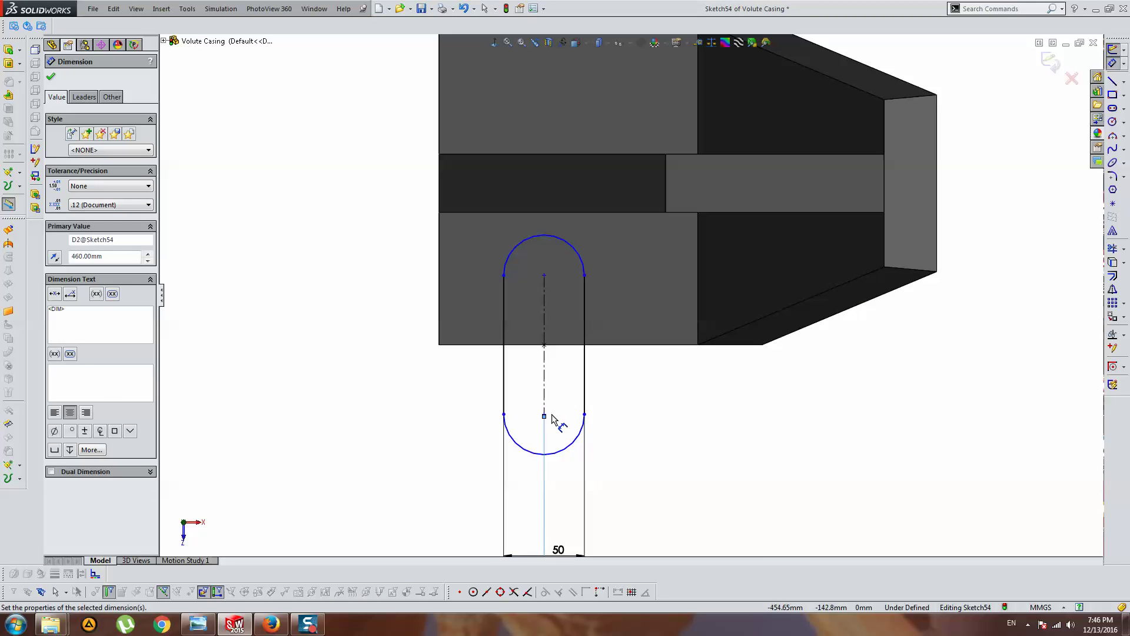
key(Escape)
mouse_move(550, 429)
mouse_down()
mouse_move(553, 359)
mouse_move(550, 403)
mouse_up()
Dimension the slot centre 70 mm vertically from the origin.
click(1111, 63)
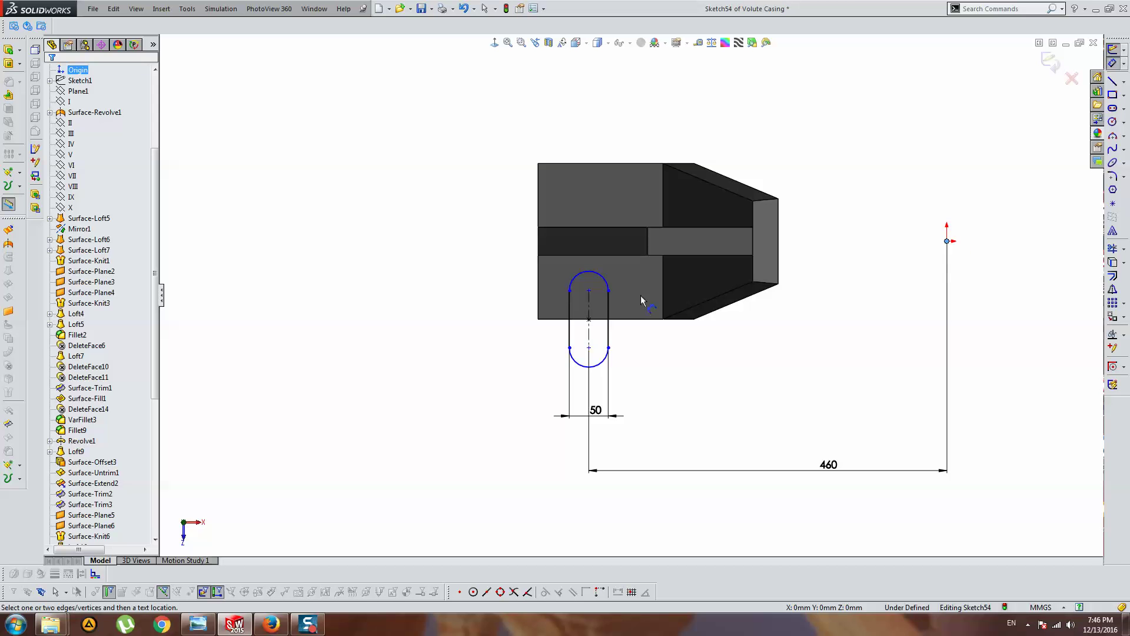
click(589, 290)
click(465, 283)
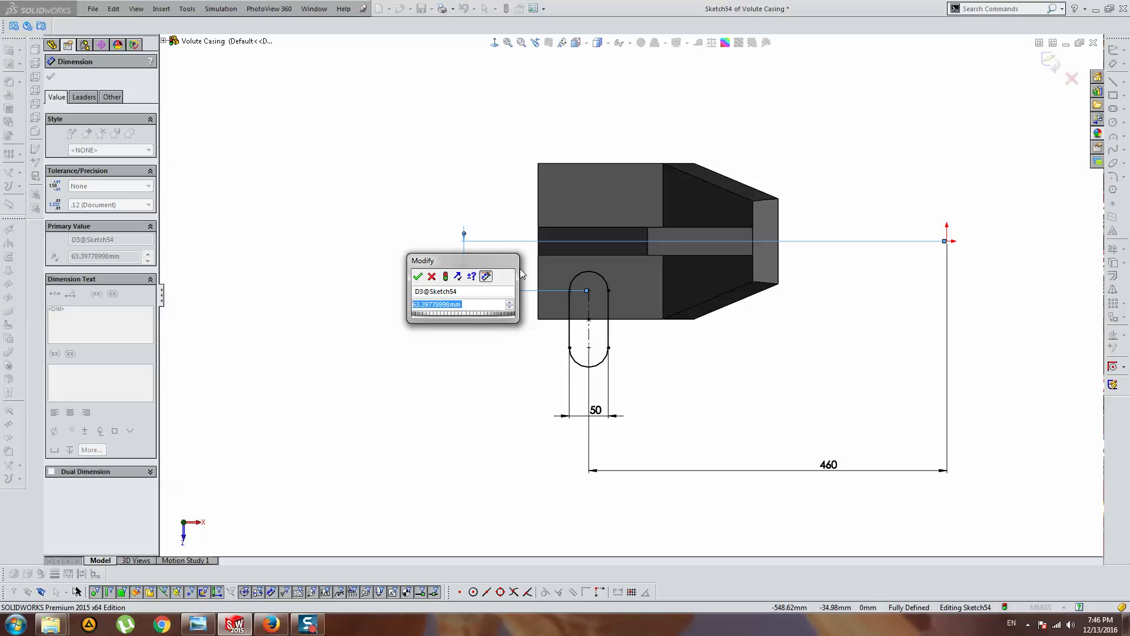
text(70)
key(Return)
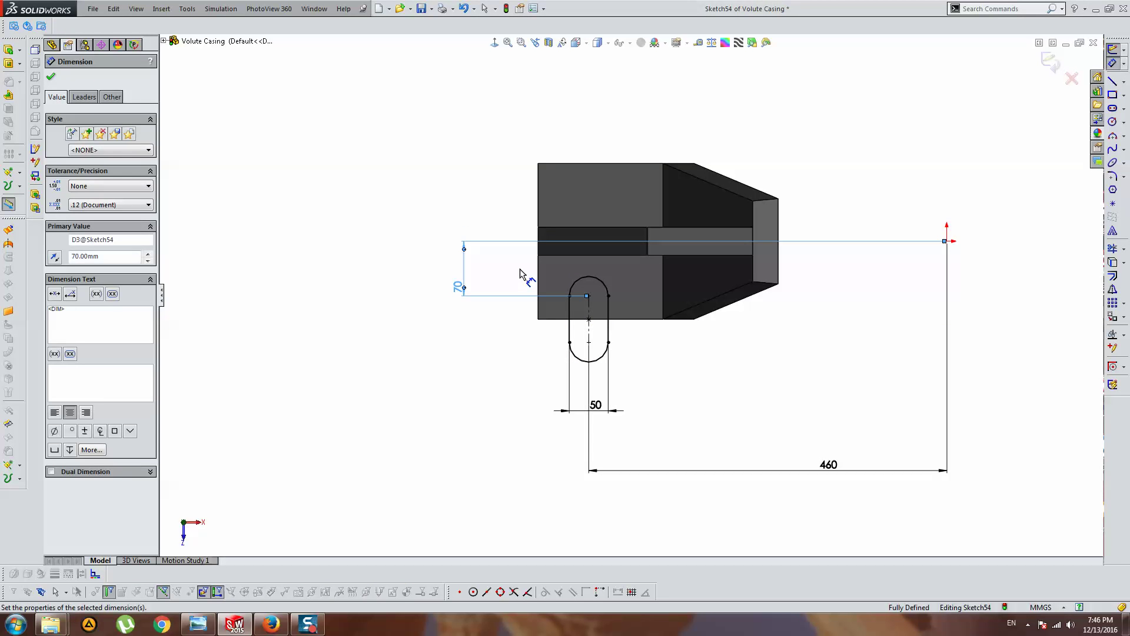
key(Escape)
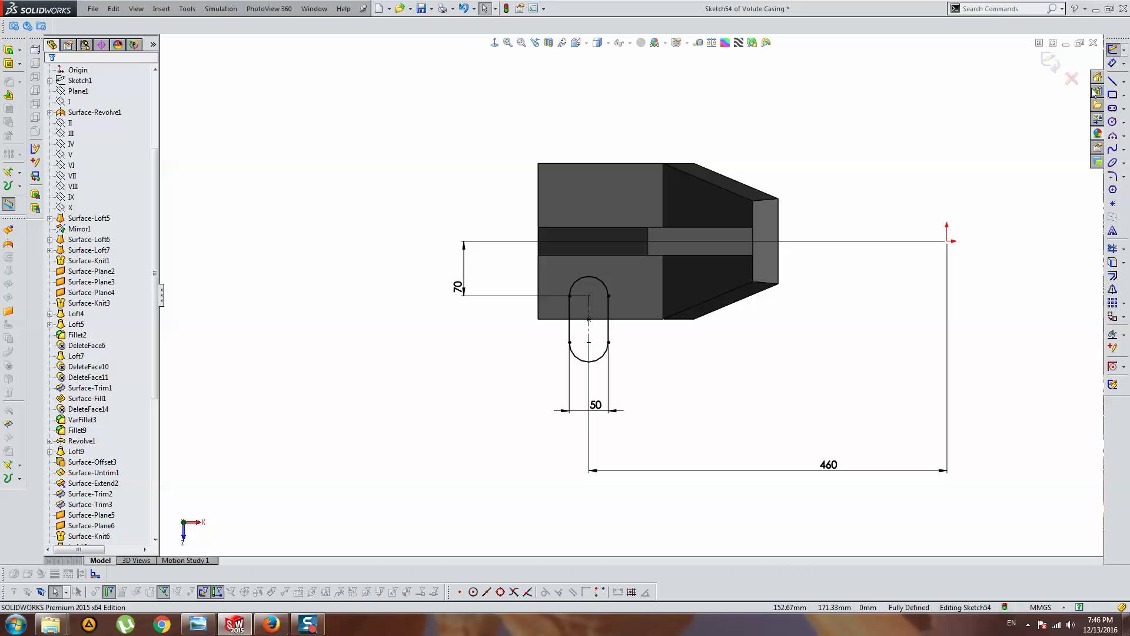
Draw a horizontal line from the casing's left edge to the origin.
click(1111, 82)
click(537, 241)
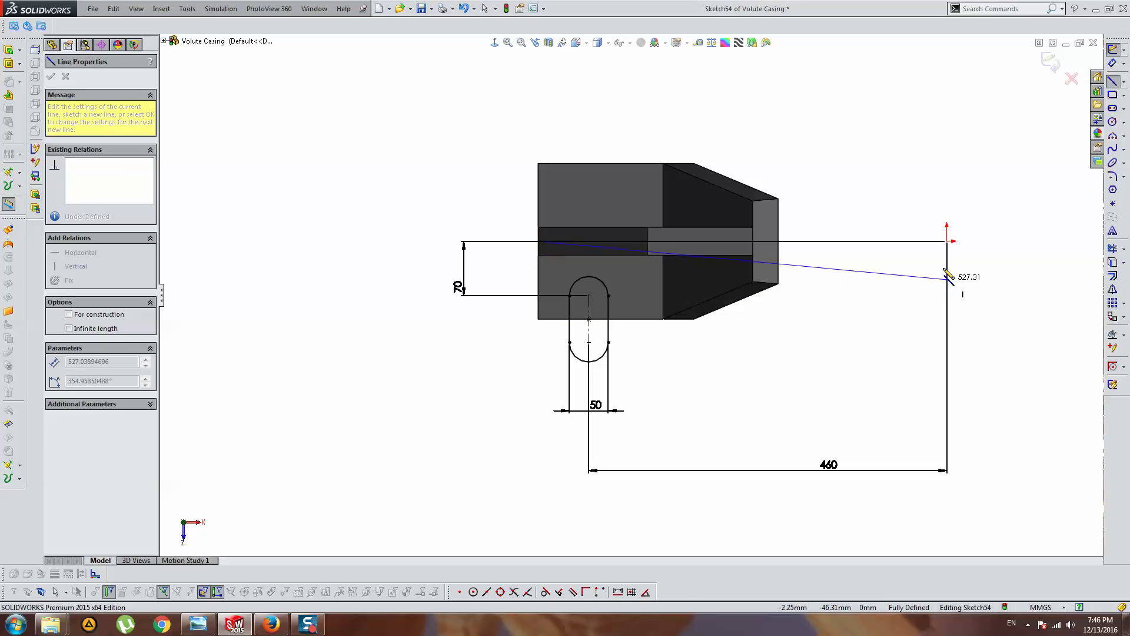
click(947, 242)
key(Escape)
click(827, 241)
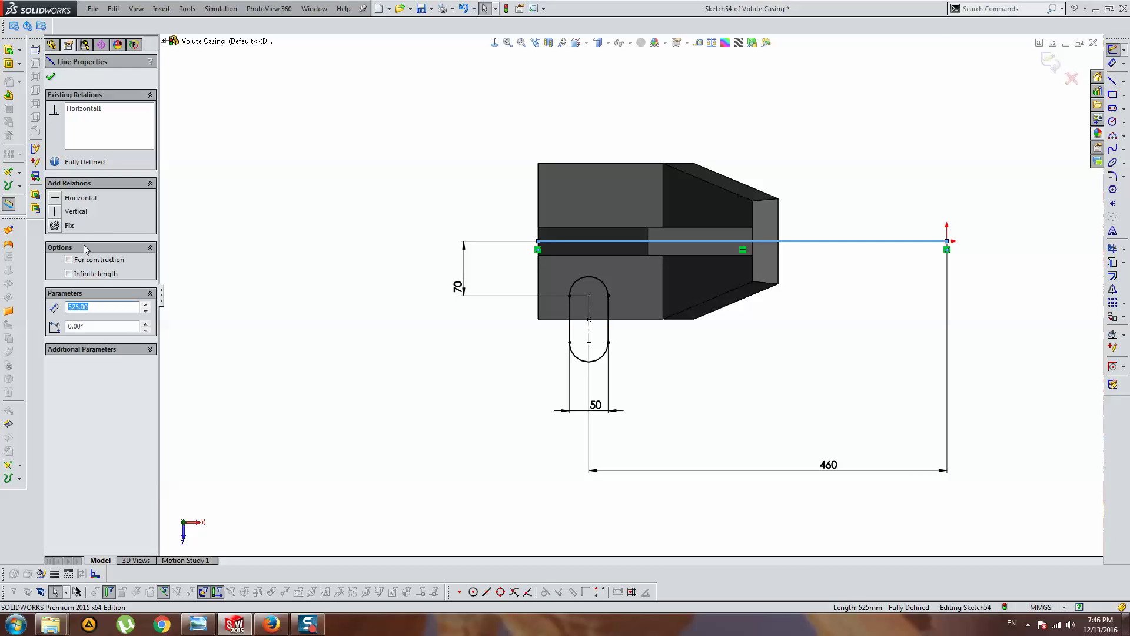
key(Escape)
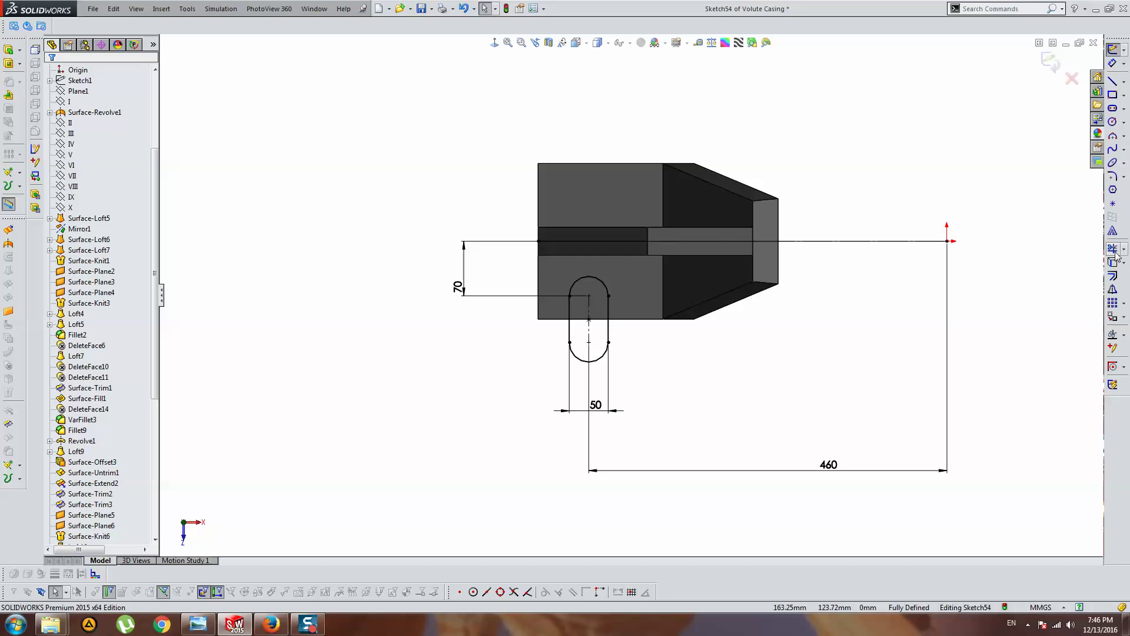
Mirror the slot about the new horizontal line.
click(1113, 289)
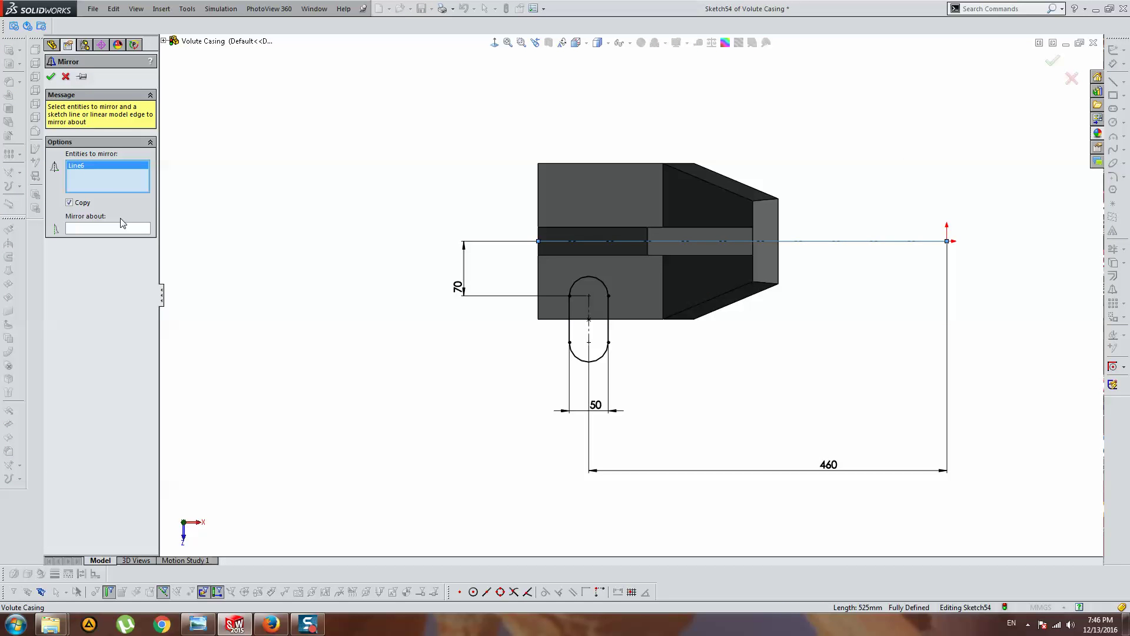
right_click(92, 176)
click(121, 181)
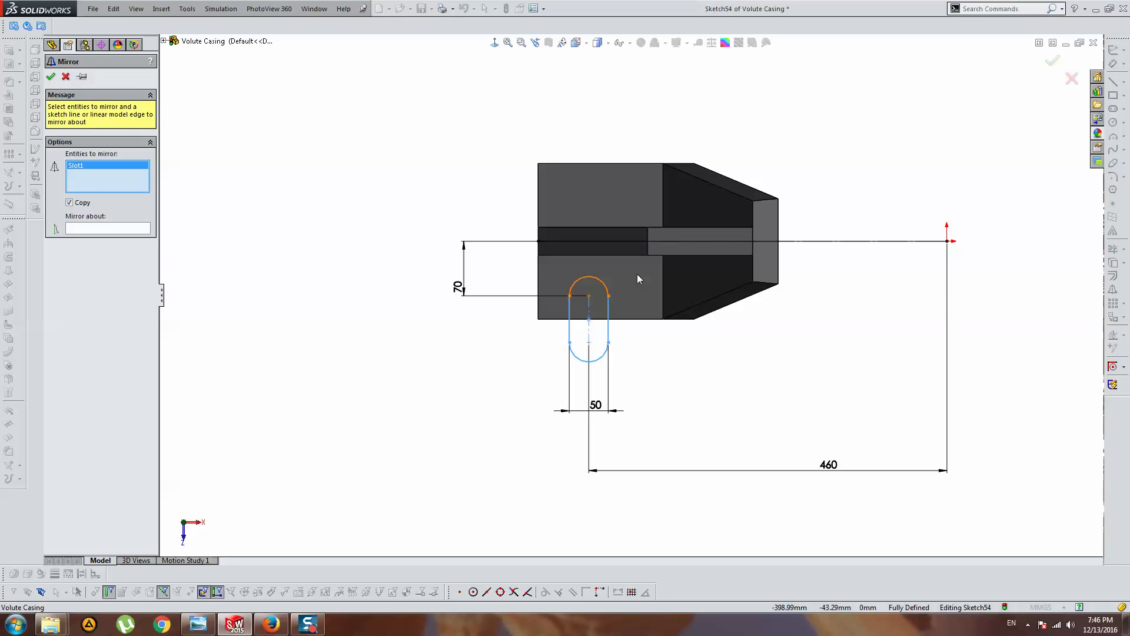
click(143, 229)
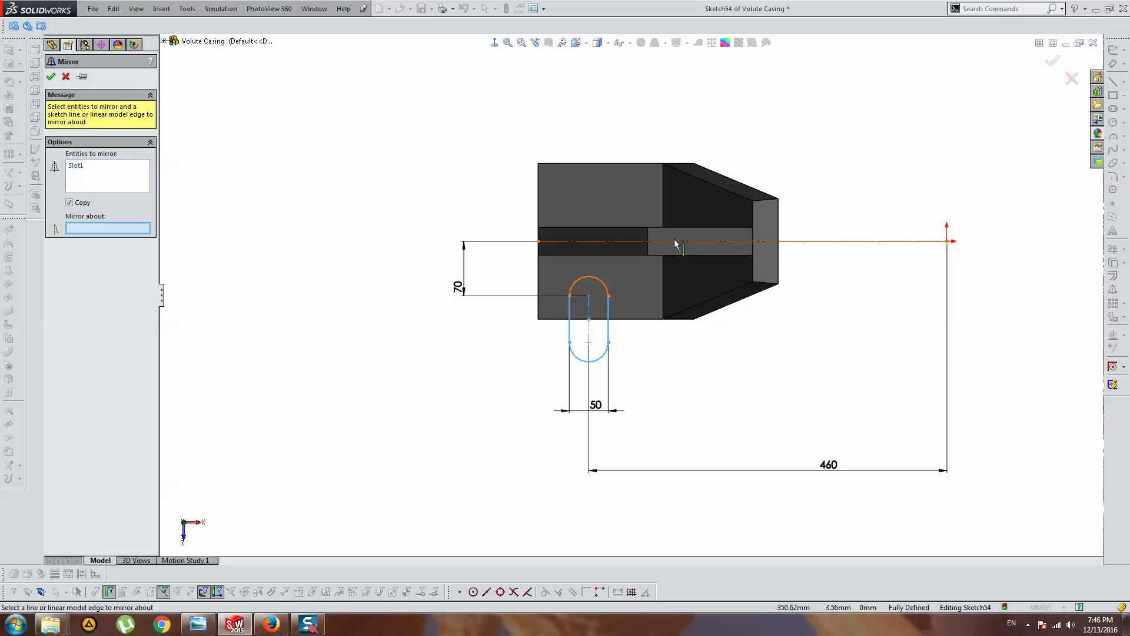
key(Return)
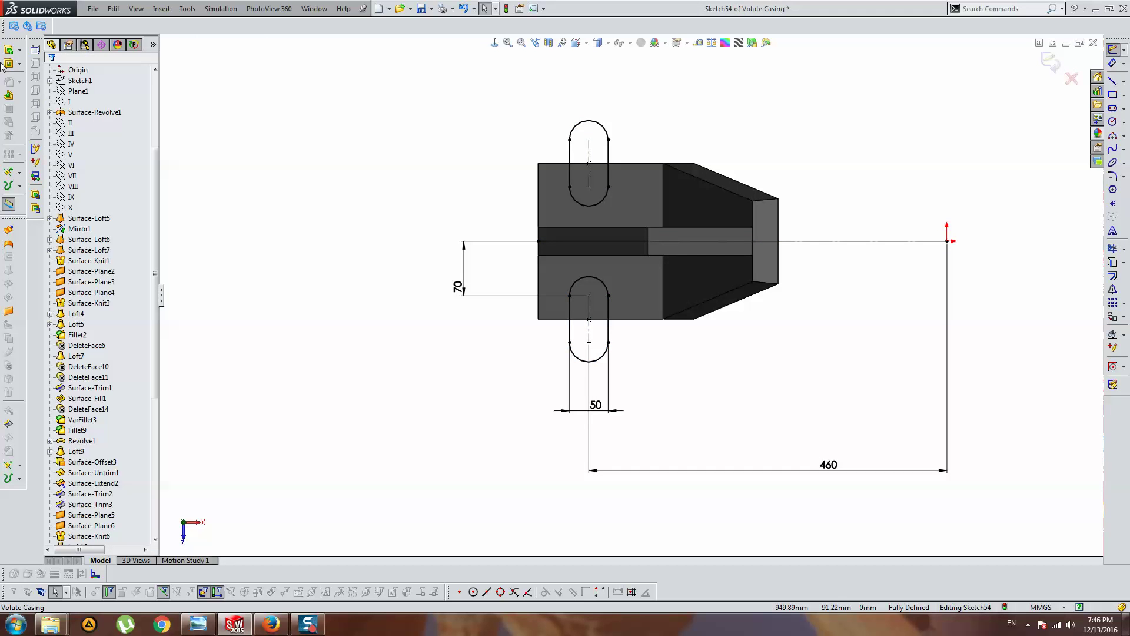
Extrude-cut both slots Up To Surface, ending at the front face.
click(94, 145)
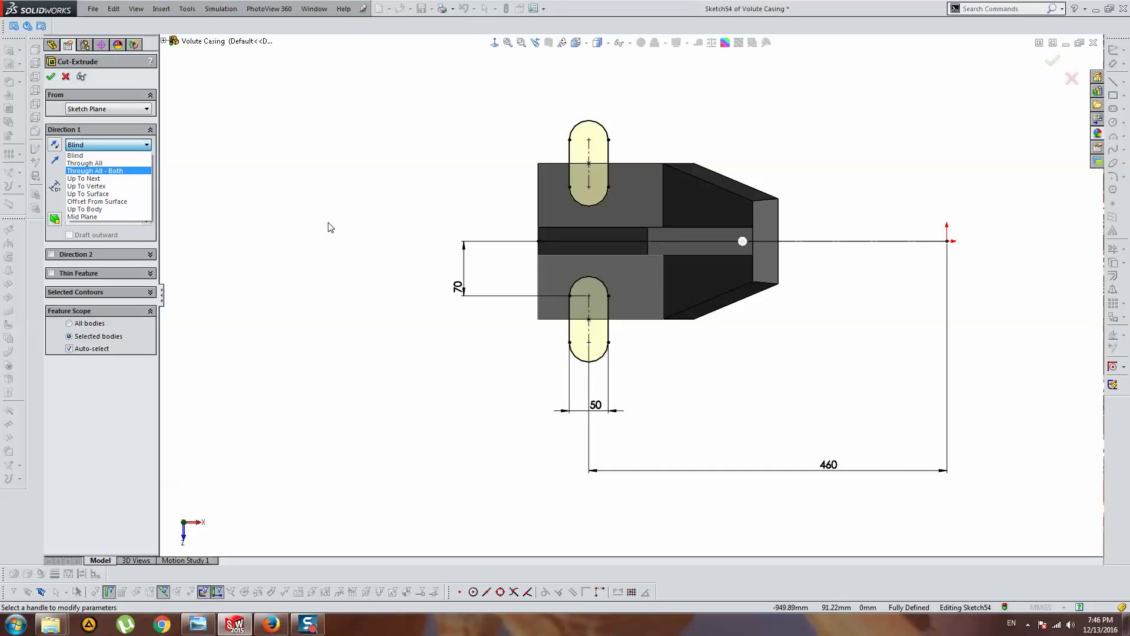
click(101, 194)
mouse_move(470, 294)
middle_down()
mouse_move(601, 329)
mouse_move(665, 402)
mouse_move(680, 270)
mouse_move(643, 373)
mouse_move(656, 373)
middle_up()
click(599, 326)
key(Return)
Change the slot's 460 mm origin distance to 450 mm in the cut sketch and rebuild.
click(496, 44)
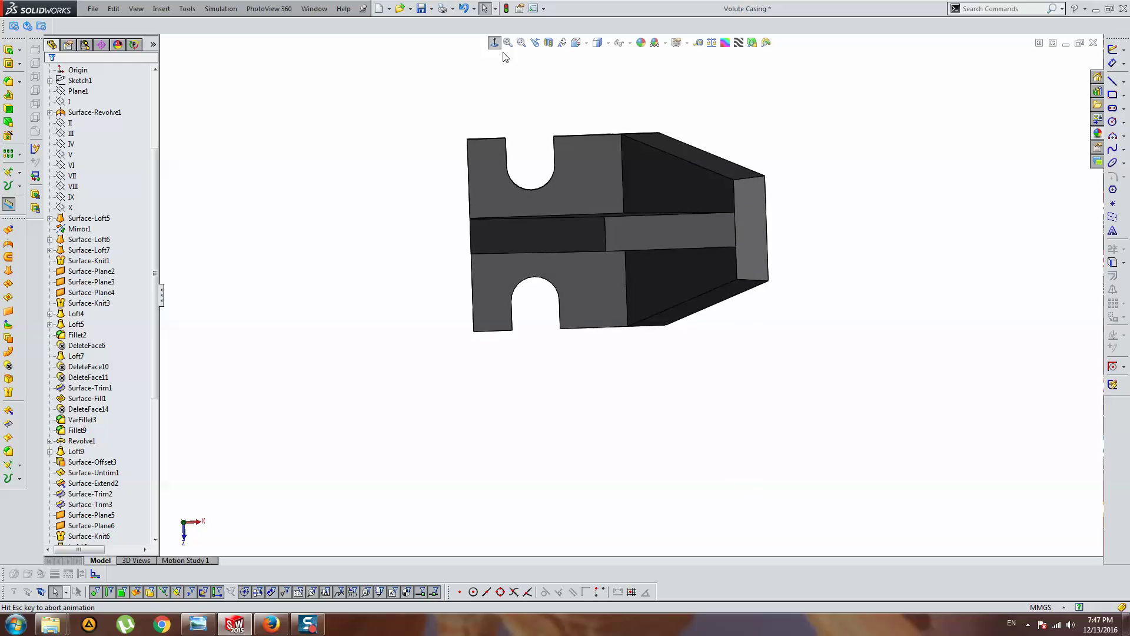
scroll(133, 352, down, 4)
scroll(133, 352, down, 4)
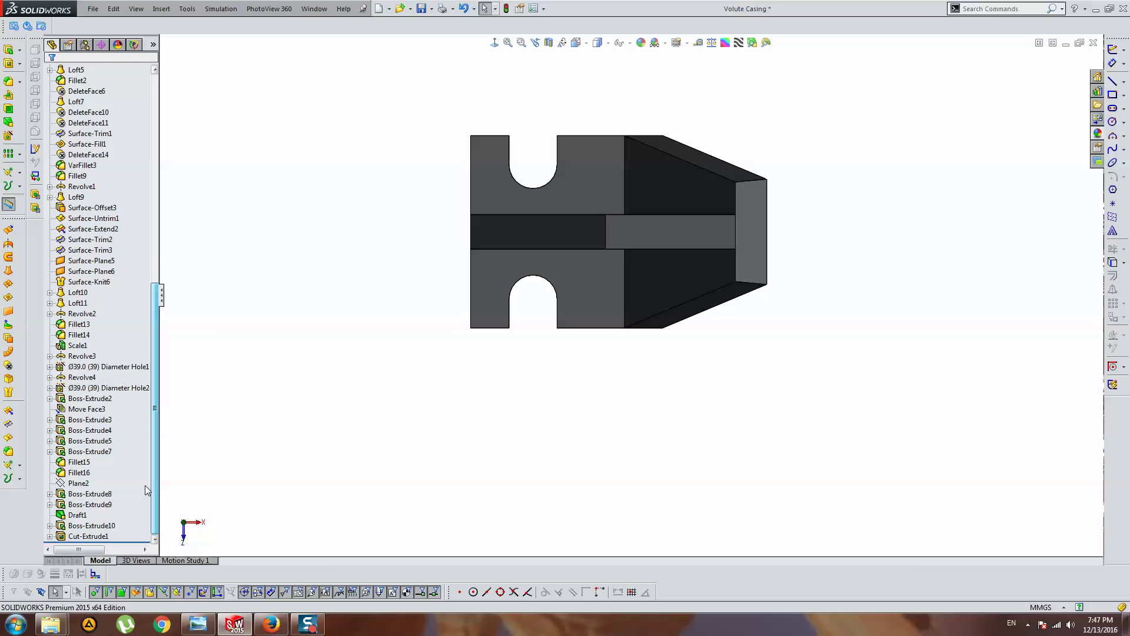
click(89, 536)
click(117, 505)
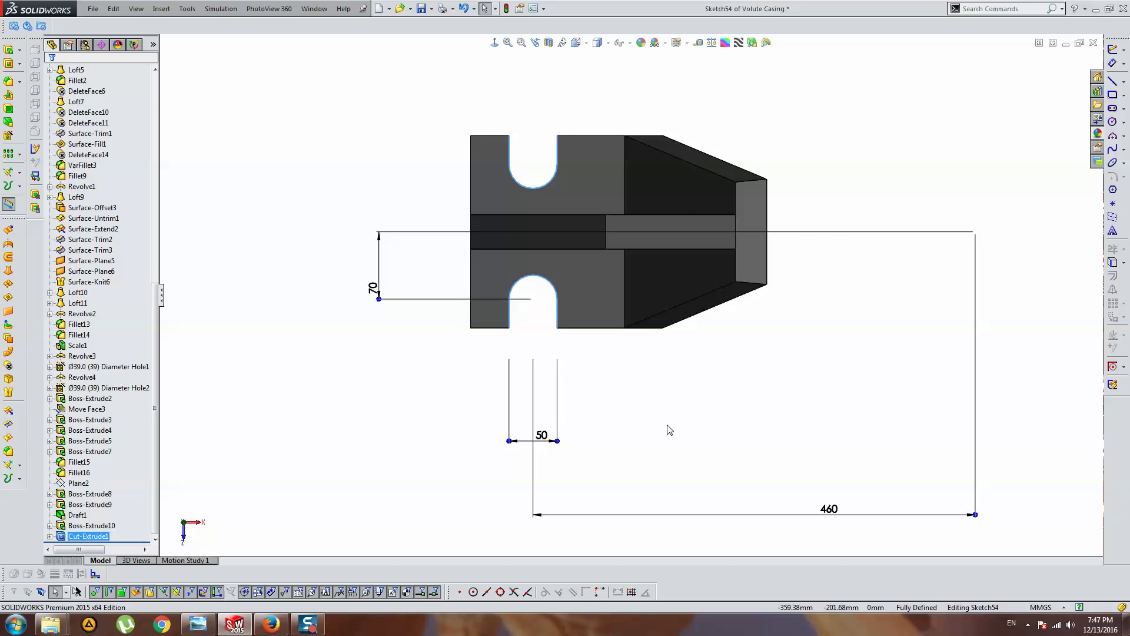
click(833, 510)
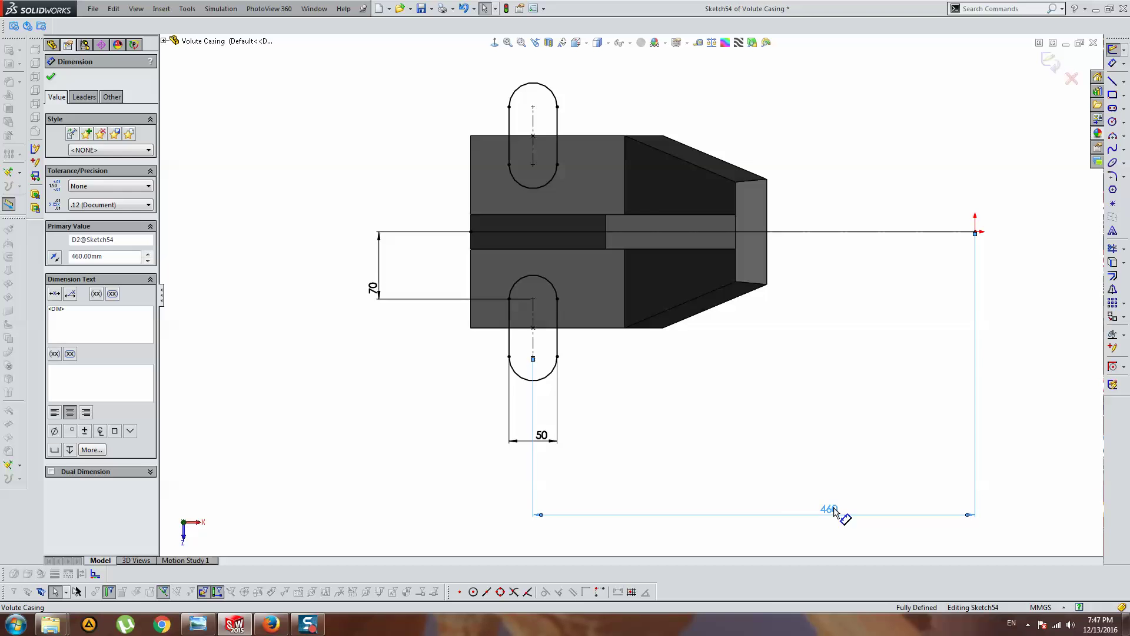
double_click(834, 510)
text(450)
key(Return)
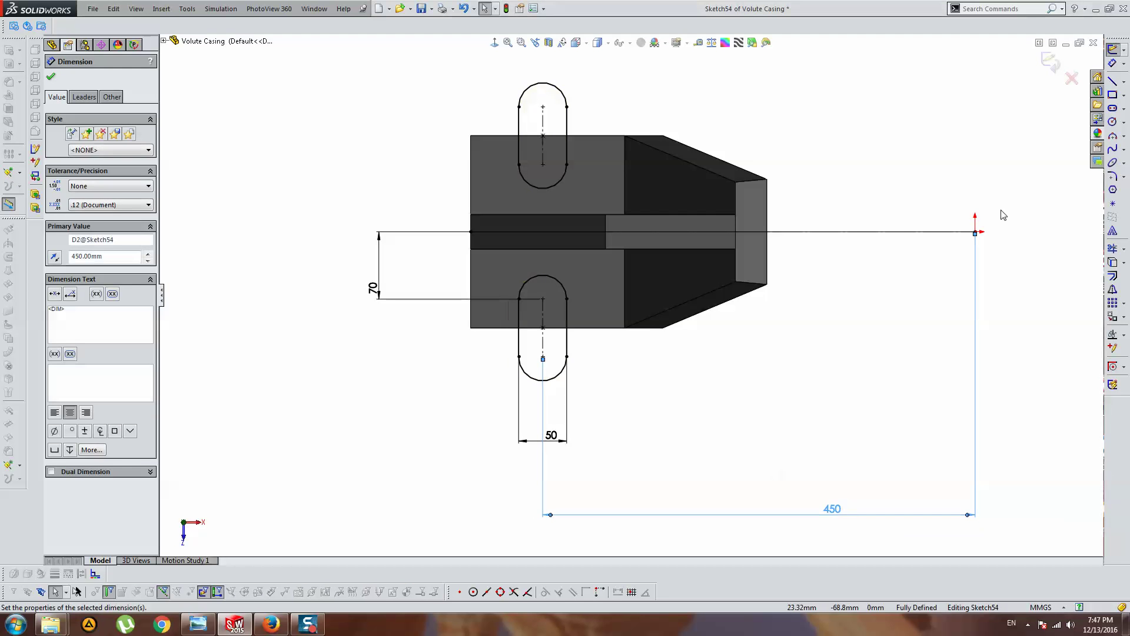
click(1052, 61)
scroll(577, 324, up, 2)
mouse_move(577, 324)
middle_down()
mouse_move(545, 301)
mouse_move(490, 375)
middle_up()
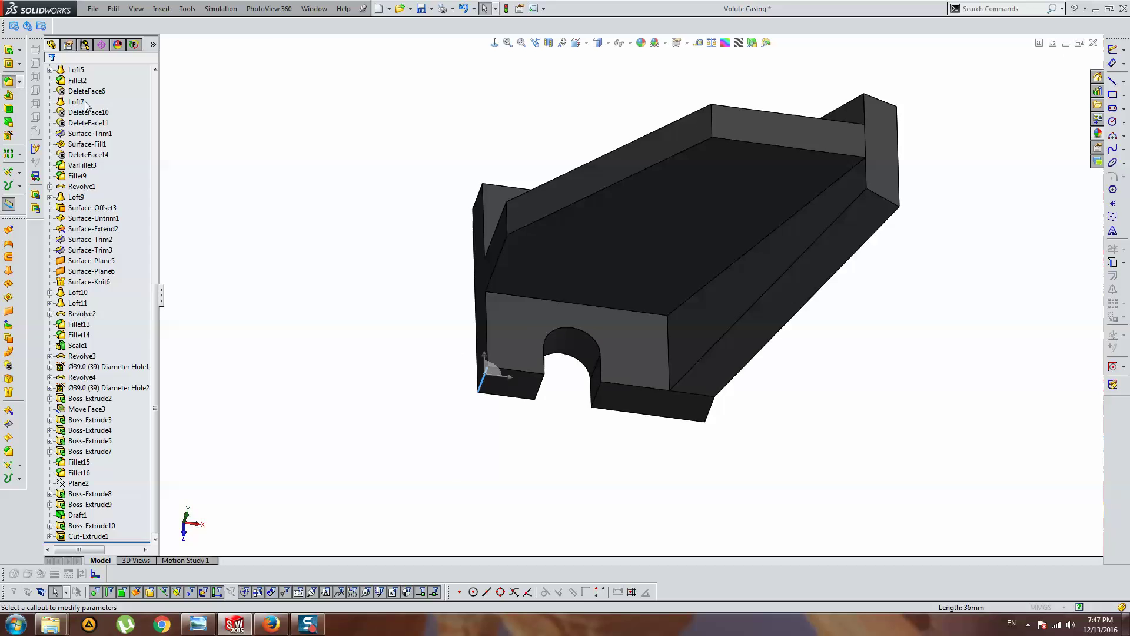
Round the support foot's outer corners with 40 mm fillets.
click(8, 81)
mouse_move(447, 248)
middle_down()
mouse_move(514, 192)
mouse_move(485, 157)
middle_up()
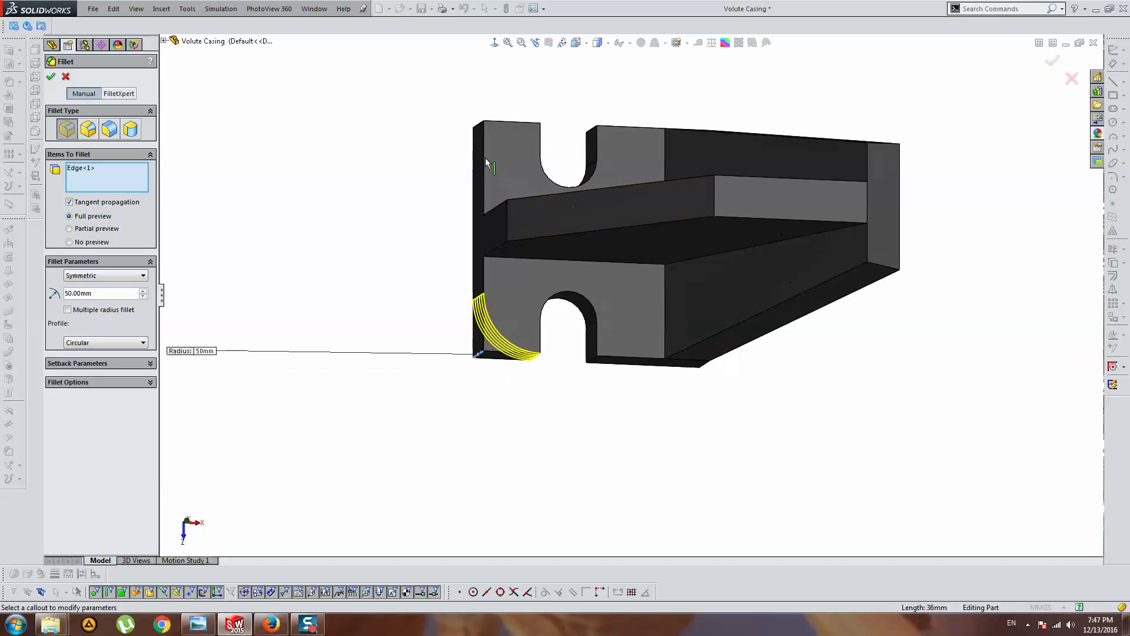
click(480, 126)
text(40)
key(Return)
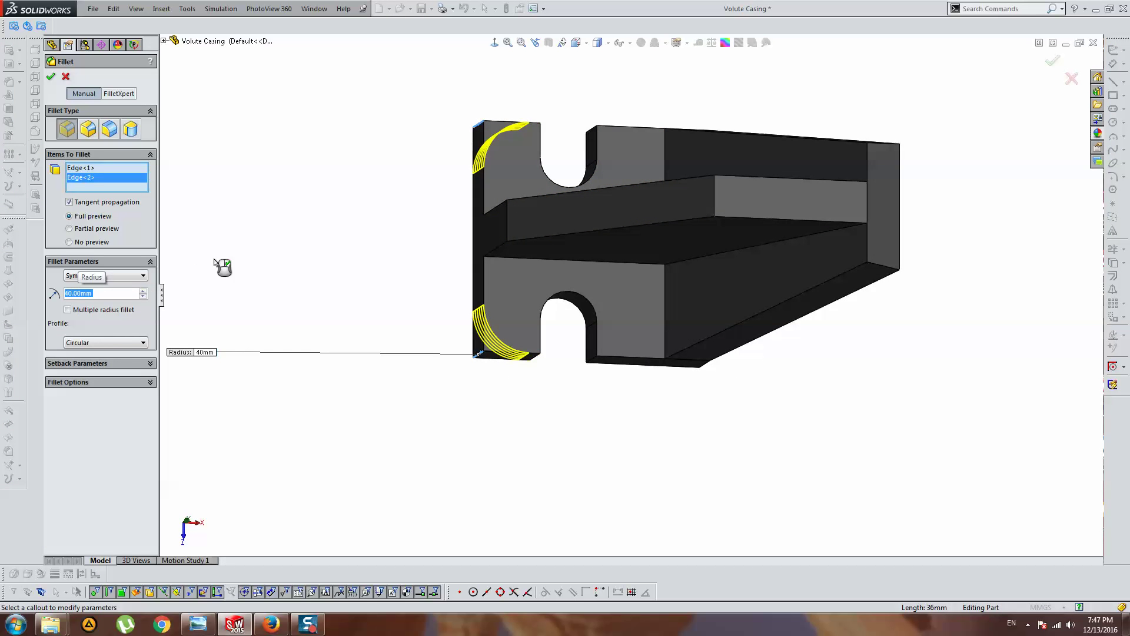
mouse_move(221, 264)
middle_down()
mouse_move(403, 315)
mouse_move(616, 255)
mouse_move(559, 205)
middle_up()
key(Return)
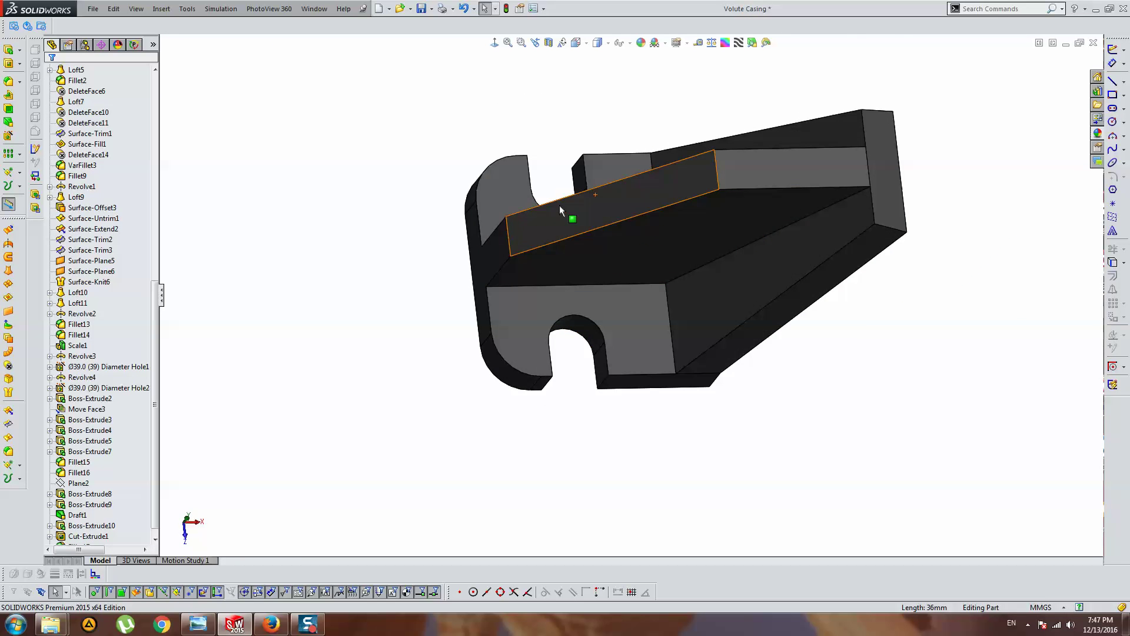
Fillet the raised block's two edges with a 100 mm radius.
click(508, 228)
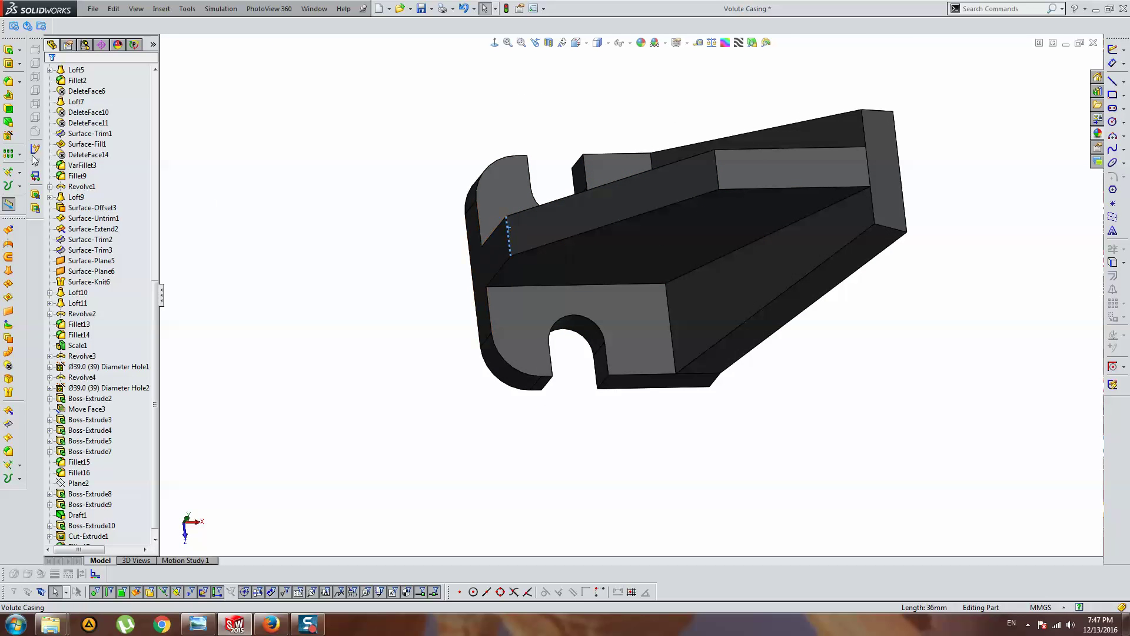
click(10, 83)
text(1)
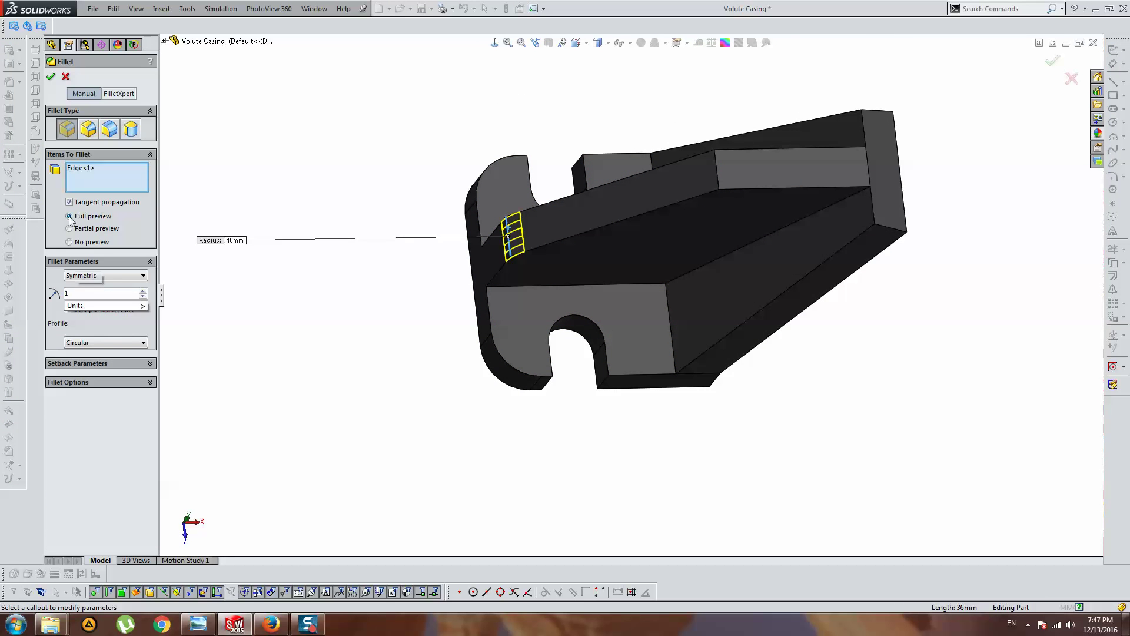
text(00)
key(Return)
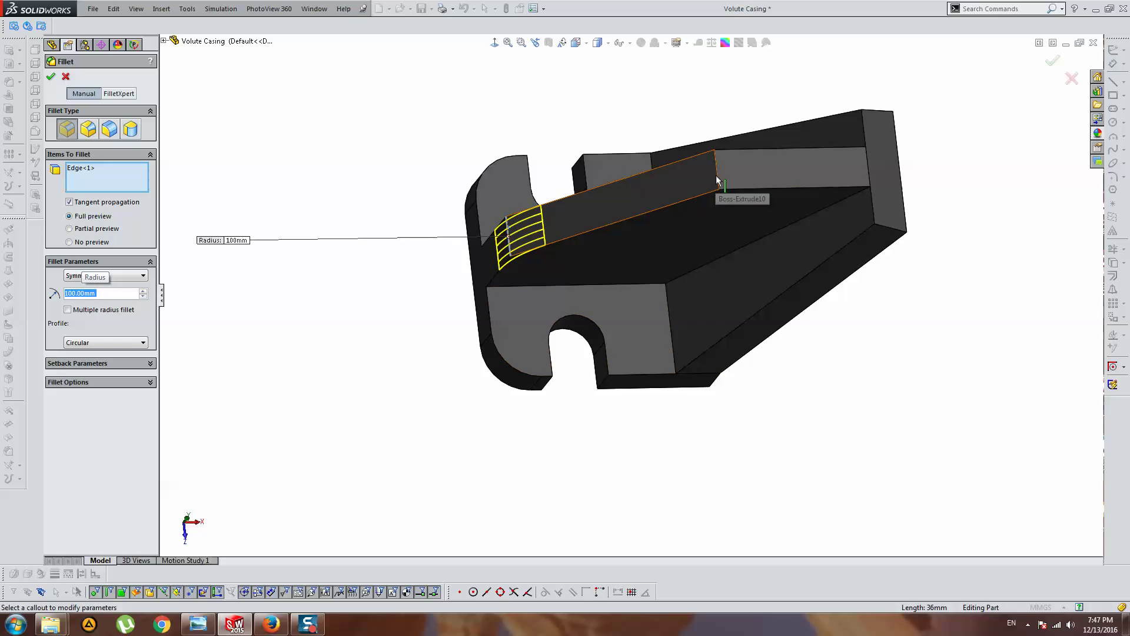
click(715, 175)
mouse_move(683, 237)
middle_down()
mouse_move(641, 91)
mouse_move(673, 108)
middle_up()
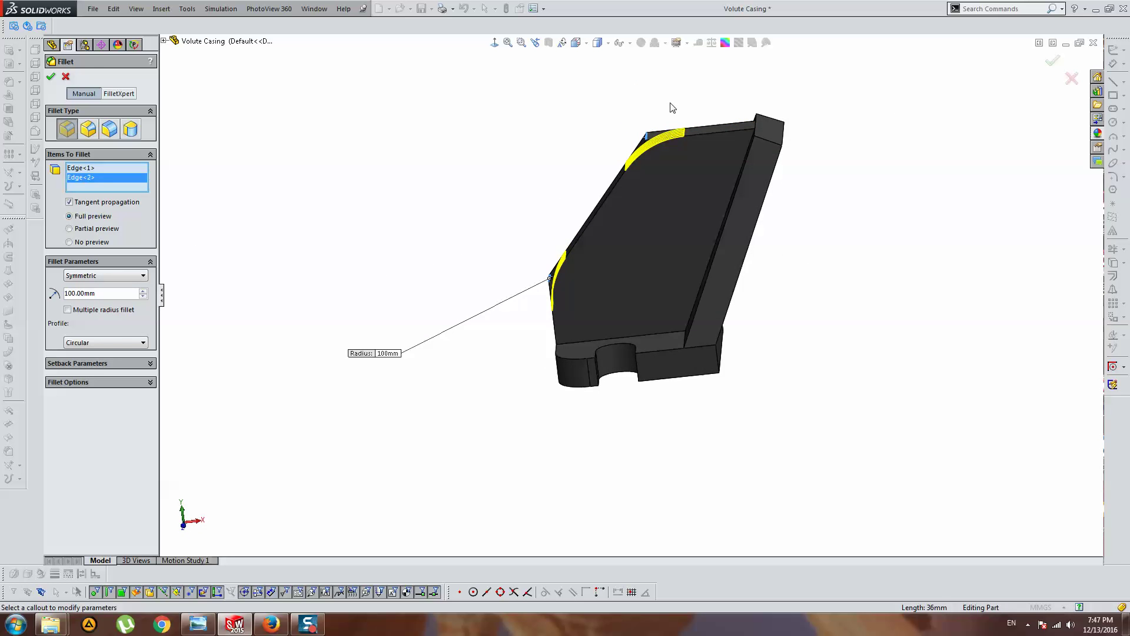
key(Return)
mouse_move(623, 311)
middle_down()
mouse_move(695, 280)
mouse_move(648, 346)
mouse_move(644, 260)
mouse_move(606, 247)
middle_up()
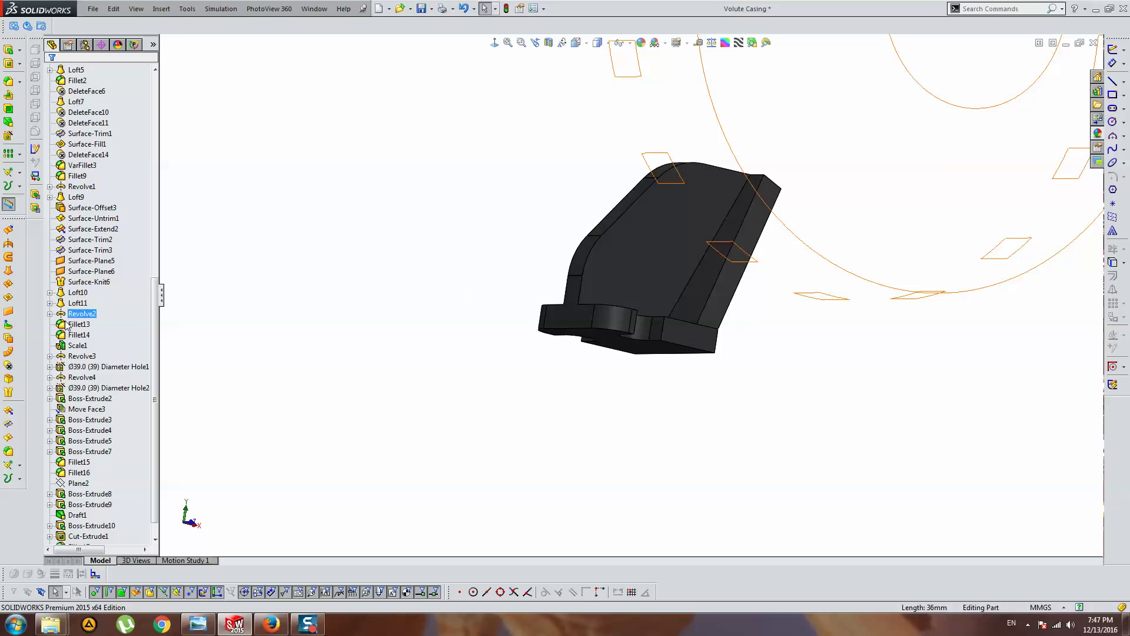
Mirror the Fillet18 foot body across the Right Plane.
scroll(152, 348, down, 1)
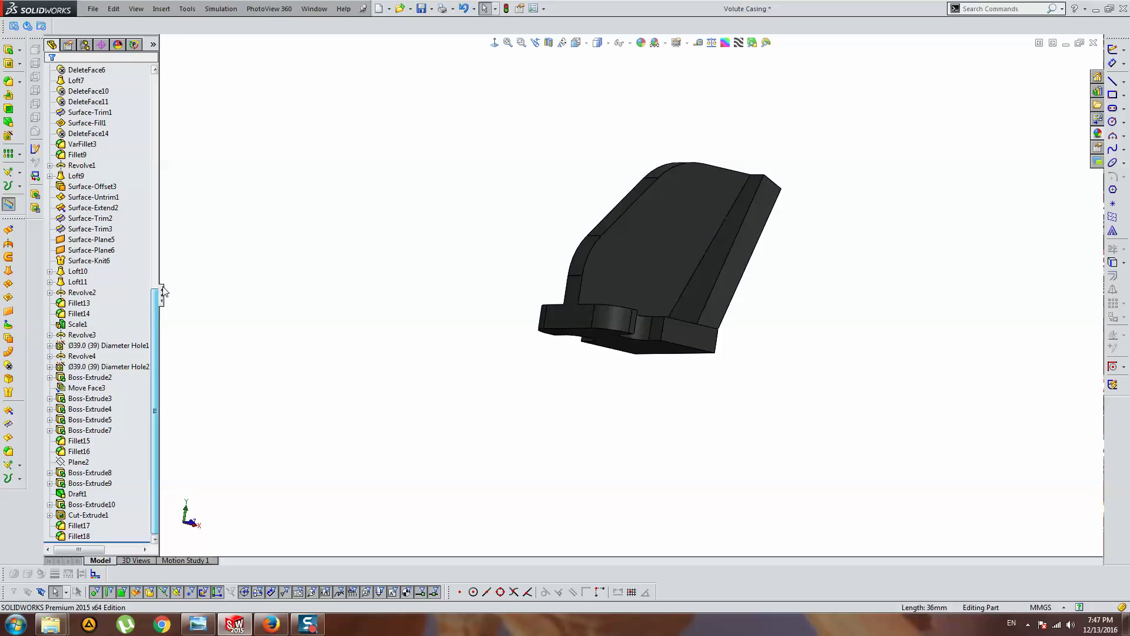
scroll(164, 291, up, 12)
click(90, 123)
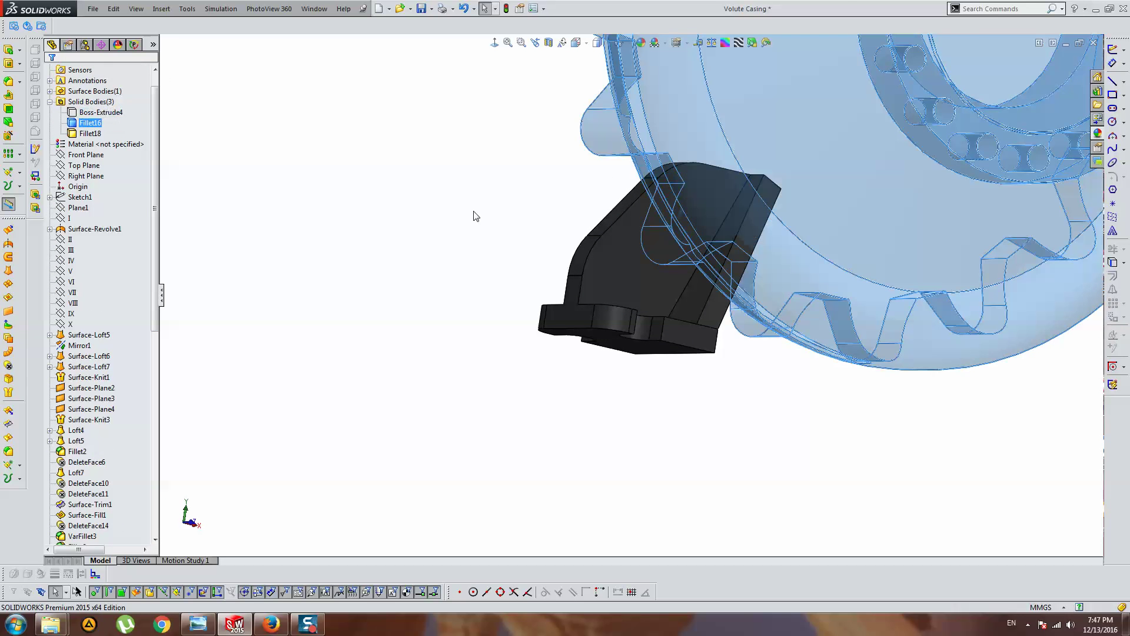
mouse_move(476, 216)
middle_down()
mouse_move(783, 348)
mouse_move(665, 263)
mouse_move(676, 275)
middle_up()
click(115, 133)
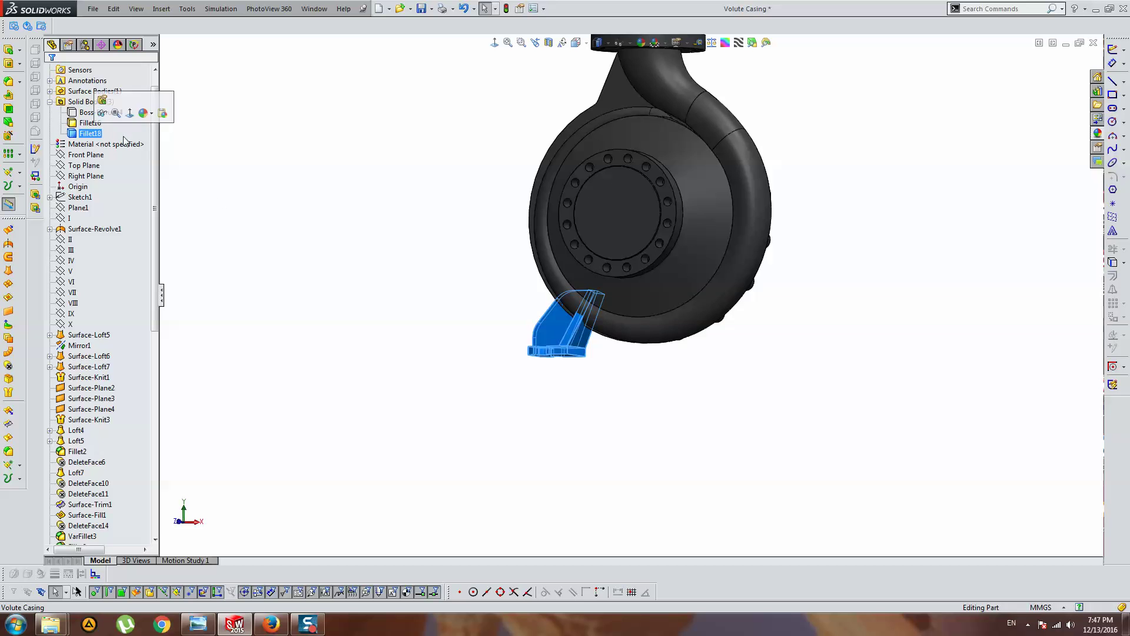
click(20, 154)
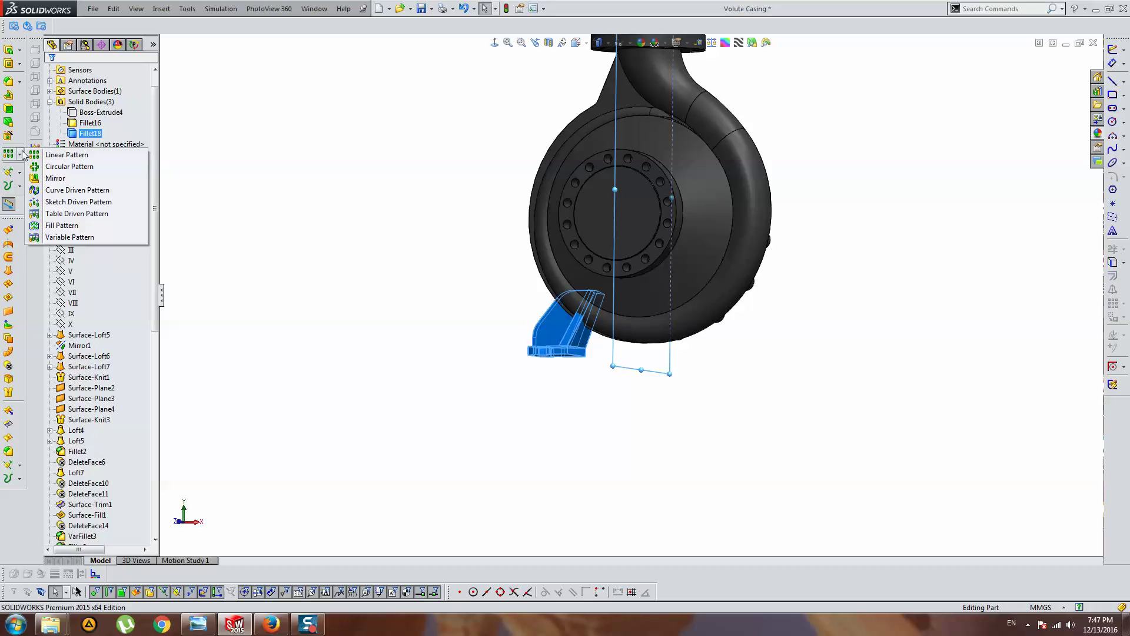
click(53, 177)
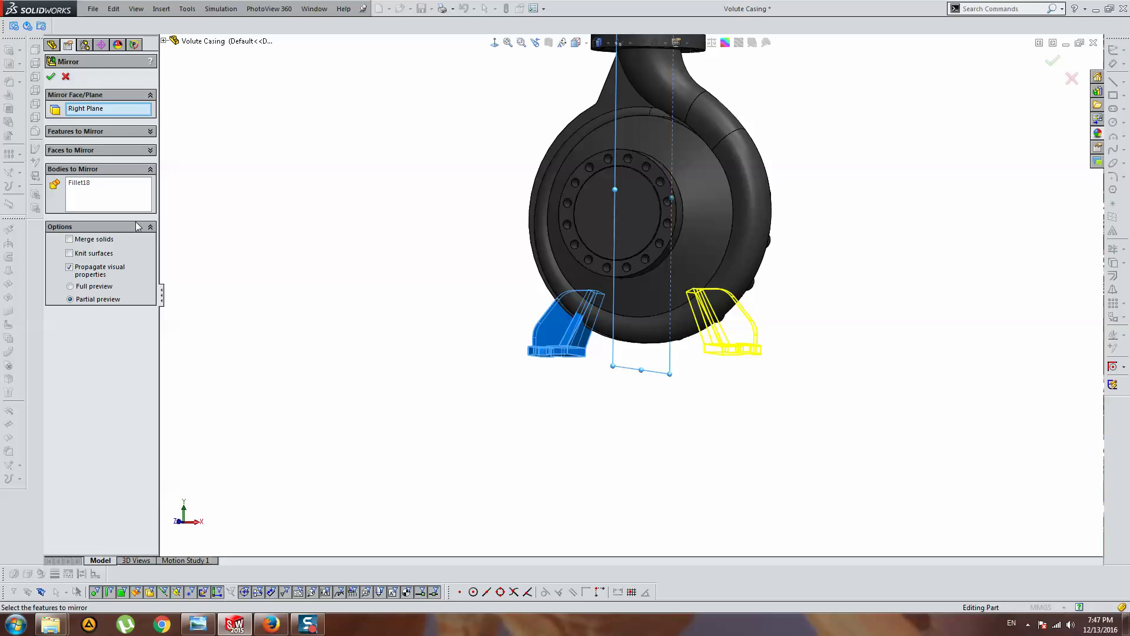
key(Return)
mouse_move(508, 230)
middle_down()
mouse_move(272, 202)
mouse_move(378, 154)
mouse_move(328, 212)
mouse_move(301, 154)
mouse_move(389, 164)
mouse_move(555, 125)
mouse_move(700, 213)
mouse_move(780, 211)
mouse_move(796, 239)
mouse_move(858, 252)
mouse_move(669, 192)
middle_up()
Orbit and zoom around the pump to inspect both support feet.
scroll(626, 209, down, 3)
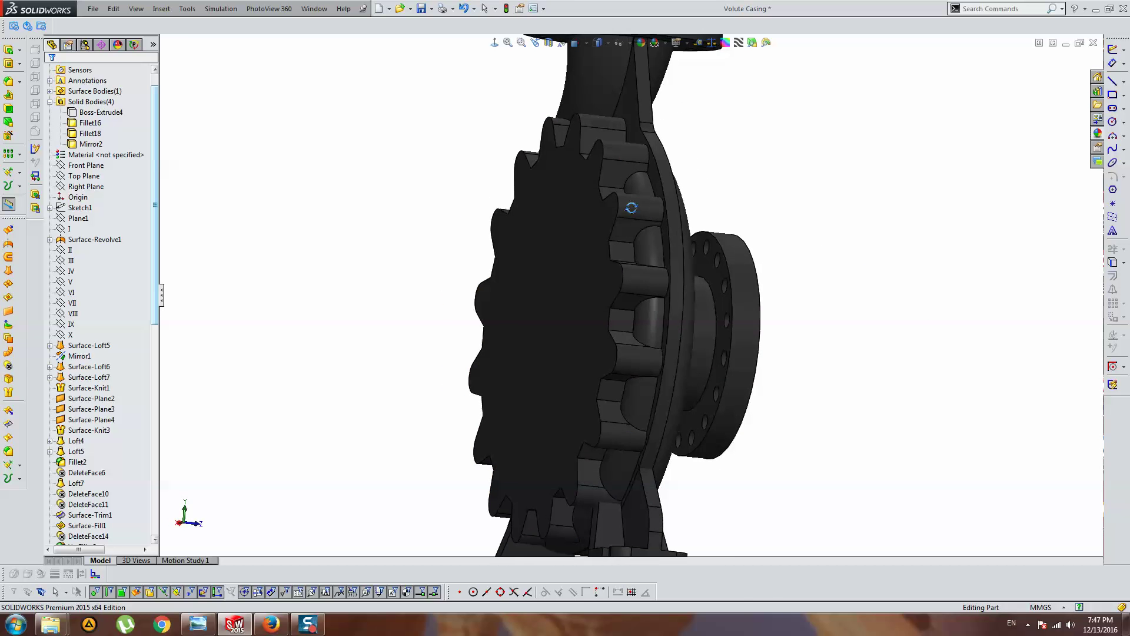
scroll(701, 269, up, 3)
middle_drag(701, 269, 529, 267)
scroll(661, 297, down, 5)
mouse_move(661, 298)
middle_down()
mouse_move(628, 182)
mouse_move(637, 236)
mouse_move(638, 165)
mouse_move(673, 272)
mouse_move(828, 280)
mouse_move(644, 277)
middle_up()
scroll(645, 276, up, 3)
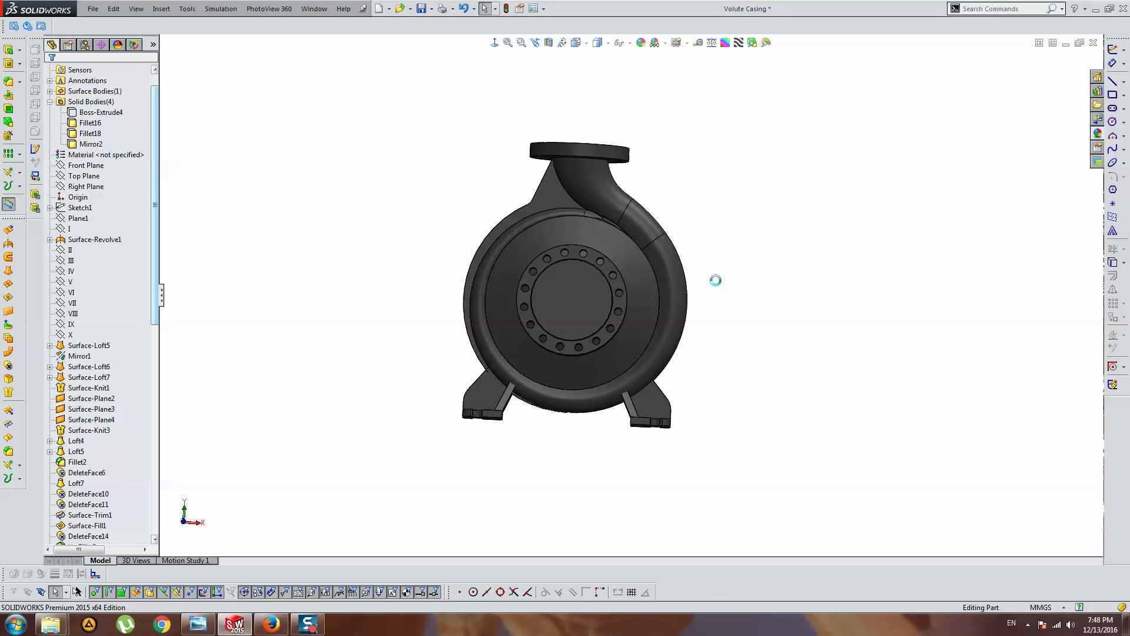
click(646, 283)
mouse_move(646, 282)
middle_down()
mouse_move(609, 278)
mouse_move(665, 267)
mouse_move(587, 285)
mouse_move(638, 296)
middle_up()
click(404, 246)
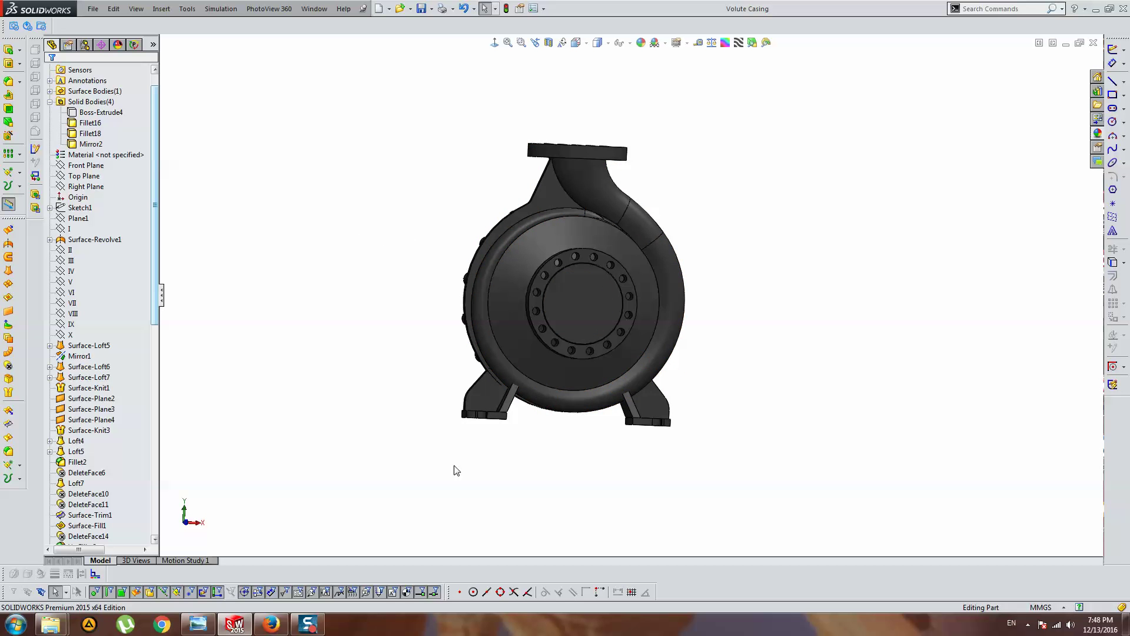
mouse_move(456, 470)
middle_down()
mouse_move(656, 348)
mouse_move(613, 397)
mouse_move(787, 358)
mouse_move(565, 326)
mouse_move(517, 252)
mouse_move(516, 303)
mouse_move(560, 333)
middle_up()
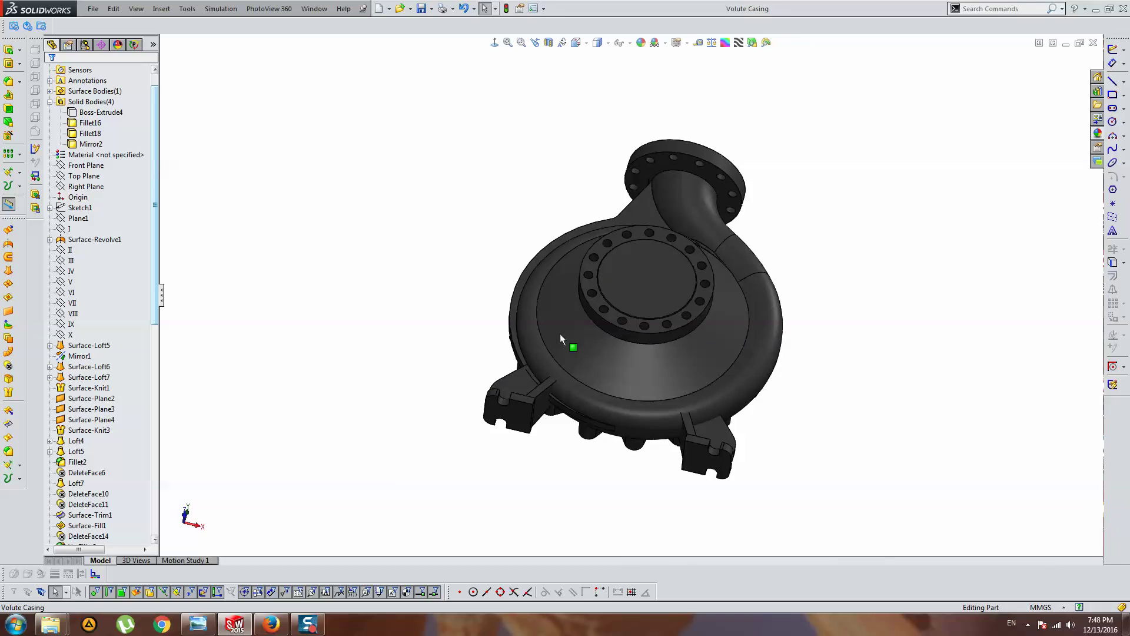
scroll(562, 282, down, 3)
scroll(588, 262, down, 1)
scroll(708, 356, up, 5)
mouse_move(708, 356)
middle_down()
mouse_move(680, 241)
mouse_move(659, 434)
middle_up()
scroll(617, 375, down, 3)
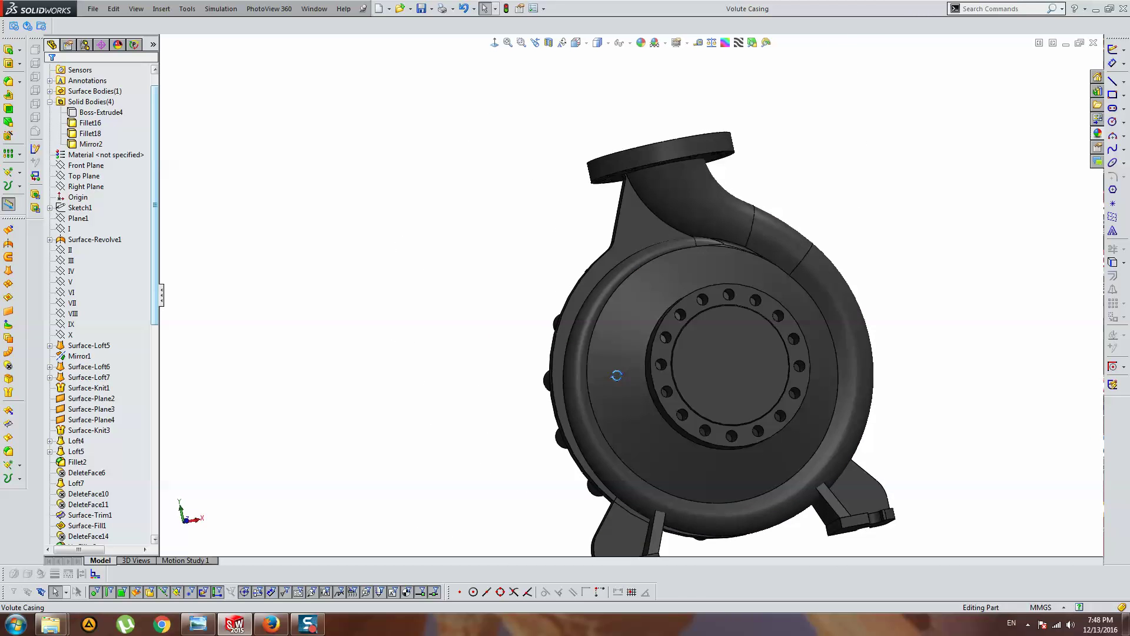
scroll(753, 287, down, 3)
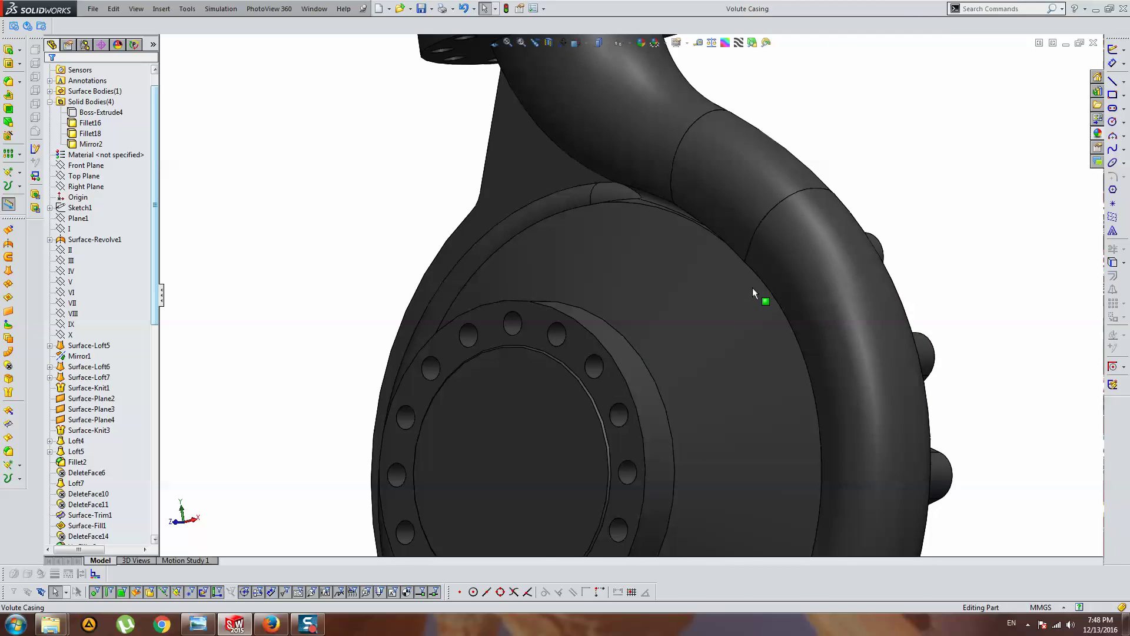
mouse_move(752, 287)
middle_down()
mouse_move(638, 260)
mouse_move(797, 298)
mouse_move(688, 296)
mouse_move(966, 249)
middle_up()
scroll(765, 298, up, 3)
scroll(658, 346, up, 3)
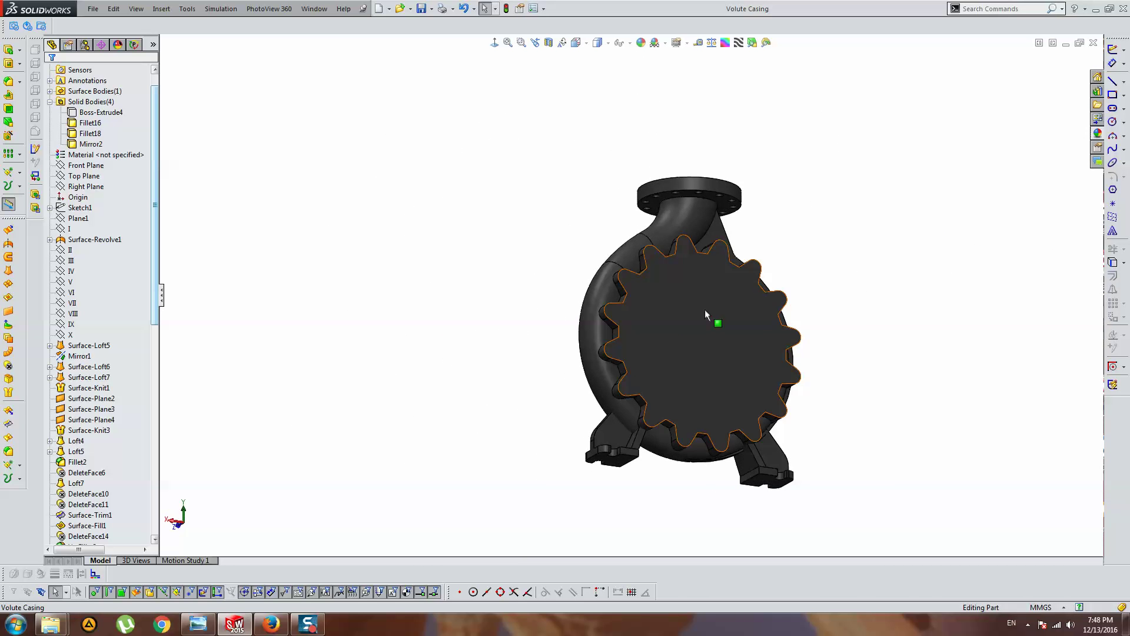
Hide the gear-shaped Boss-Extrude4 body and inspect the suction flange side.
click(101, 111)
click(95, 89)
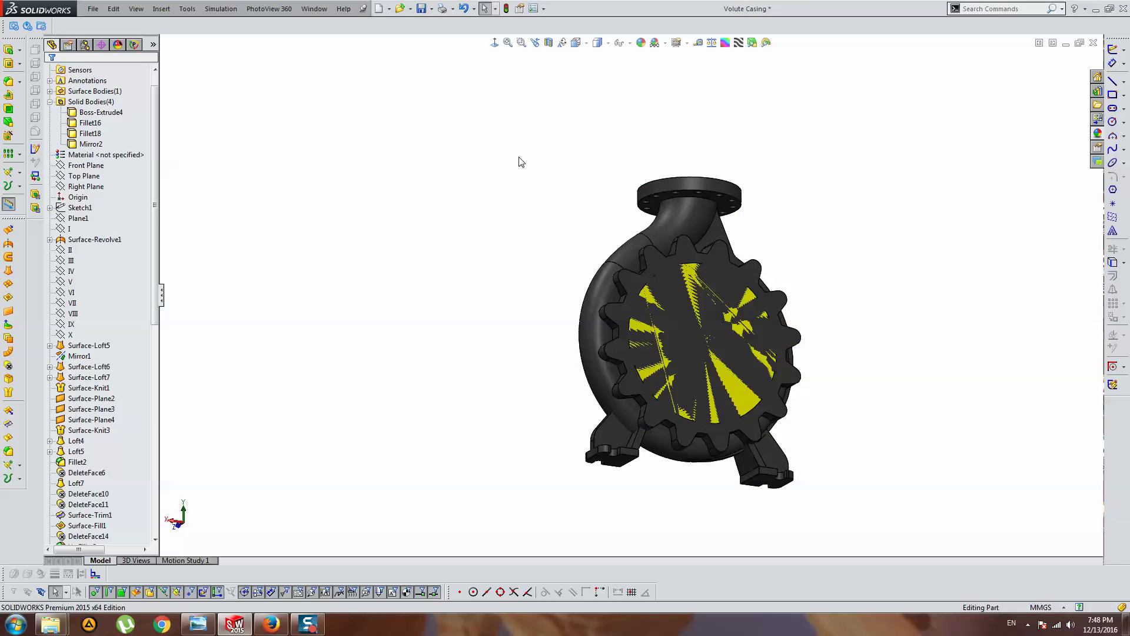
mouse_move(519, 161)
middle_down()
mouse_move(613, 280)
mouse_move(658, 254)
middle_up()
scroll(657, 254, up, 3)
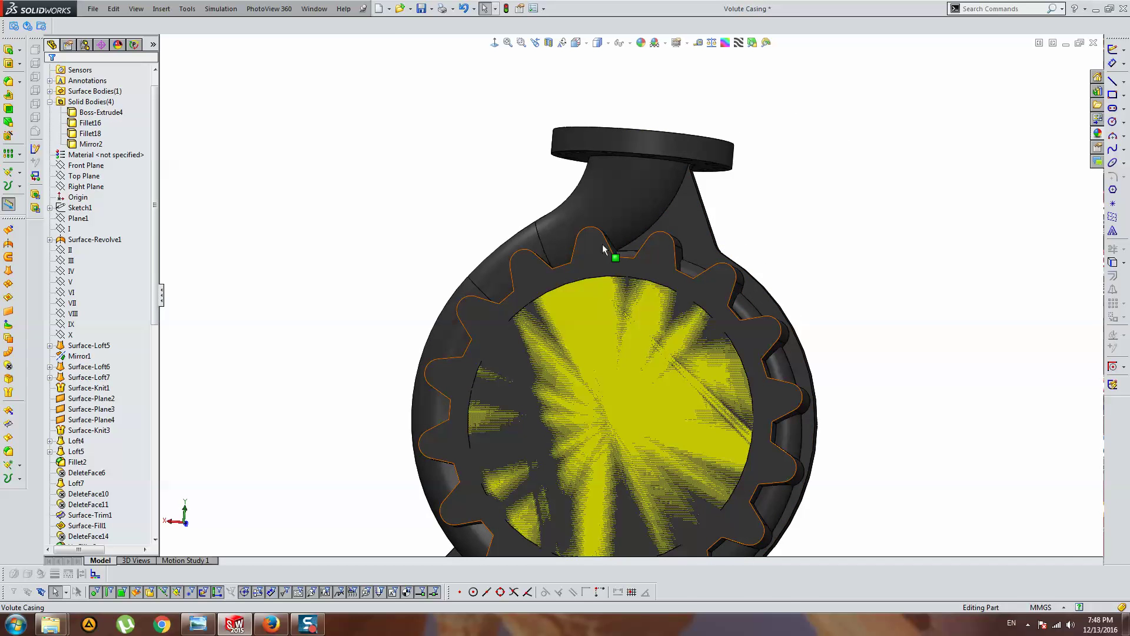
scroll(562, 500, down, 5)
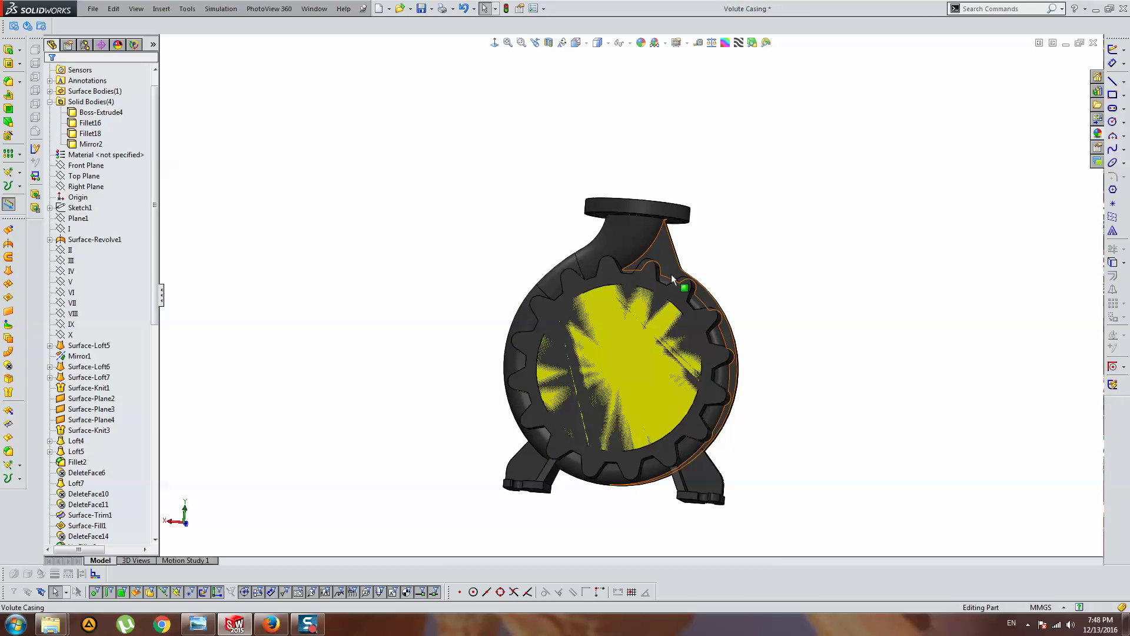
scroll(752, 414, up, 3)
mouse_move(752, 414)
middle_down()
mouse_move(765, 405)
mouse_move(731, 409)
mouse_move(607, 348)
middle_up()
scroll(606, 348, up, 3)
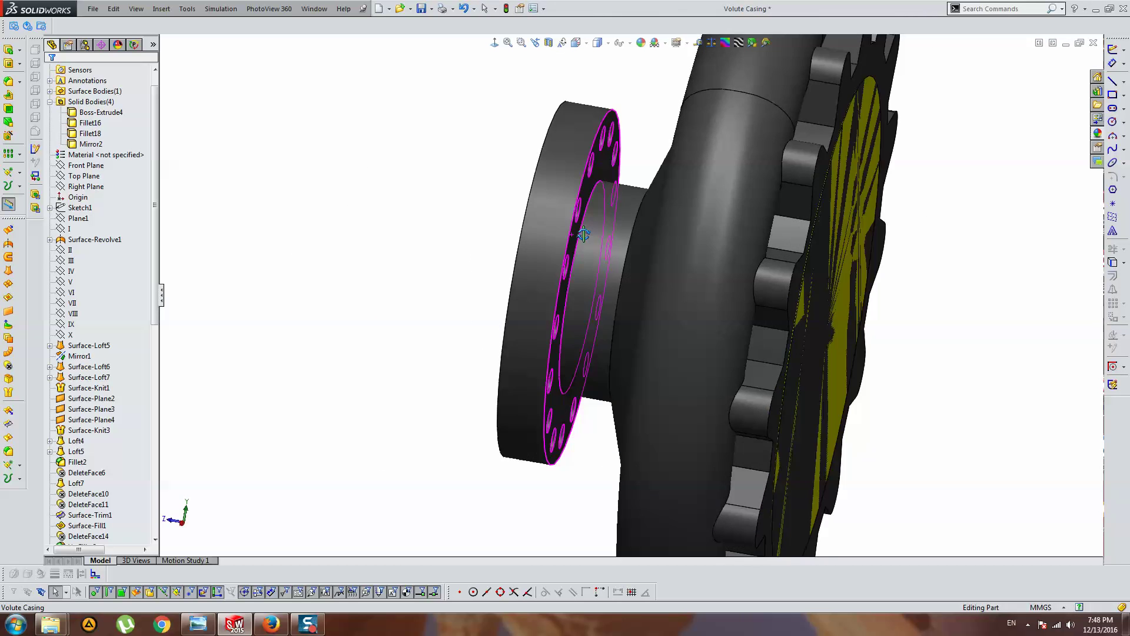
scroll(612, 221, up, 2)
mouse_move(612, 220)
middle_down()
mouse_move(604, 213)
mouse_move(610, 239)
mouse_move(666, 285)
middle_up()
Save the Volute Casing part and show it in a front view.
key(ctrl+1)
mouse_move(618, 336)
middle_down()
mouse_move(693, 357)
mouse_move(643, 283)
mouse_move(661, 369)
mouse_move(802, 368)
mouse_move(613, 353)
middle_up()
key(ctrl+s)
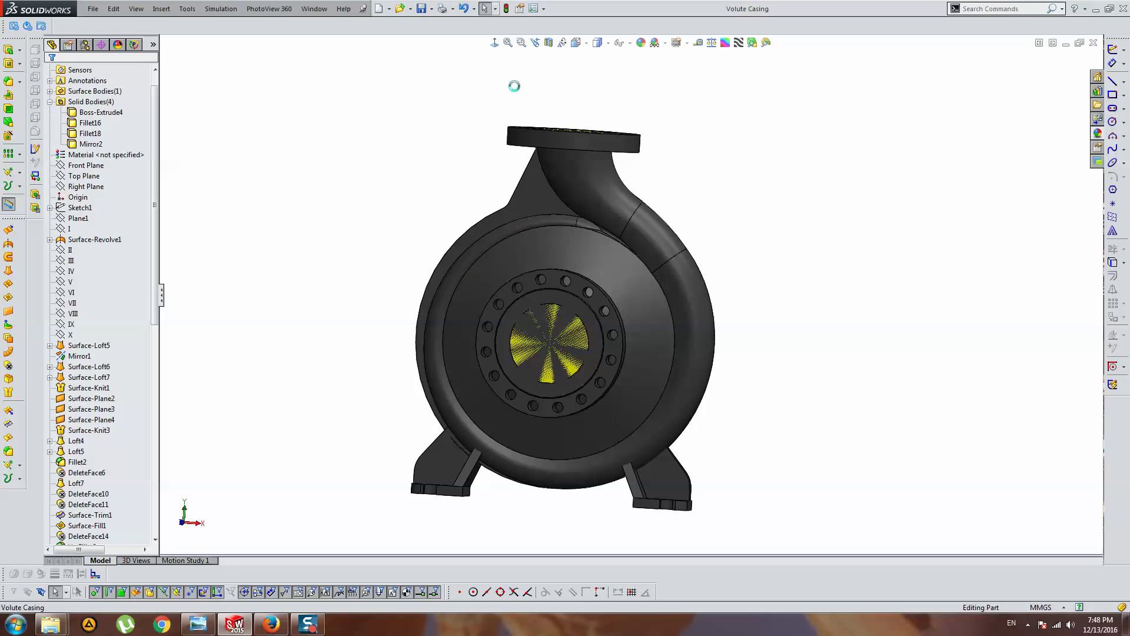
click(497, 45)
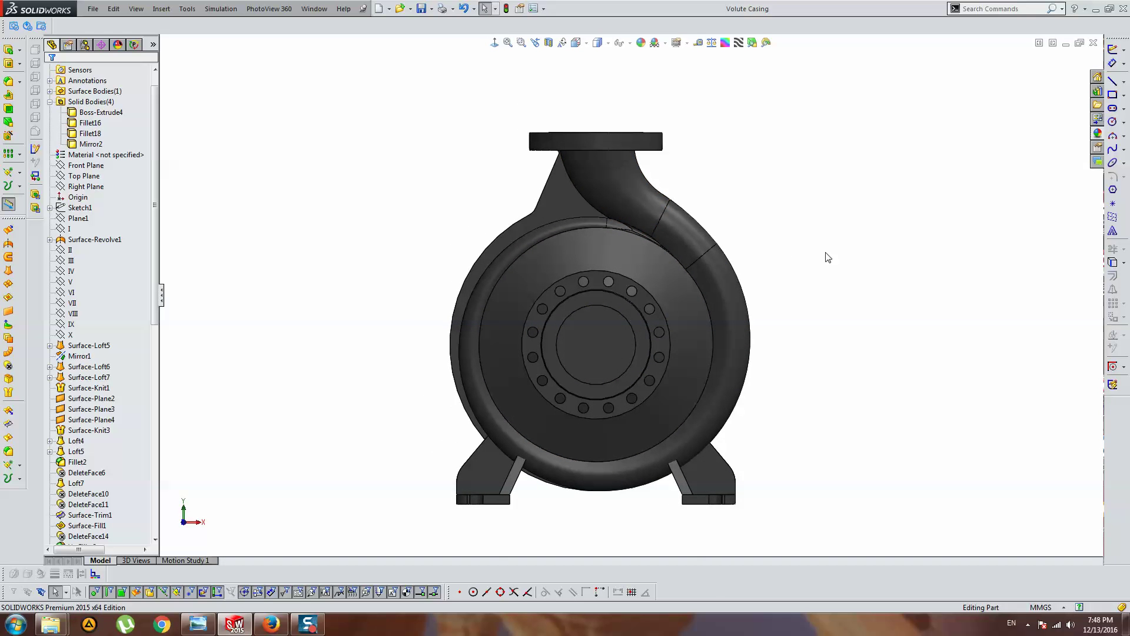